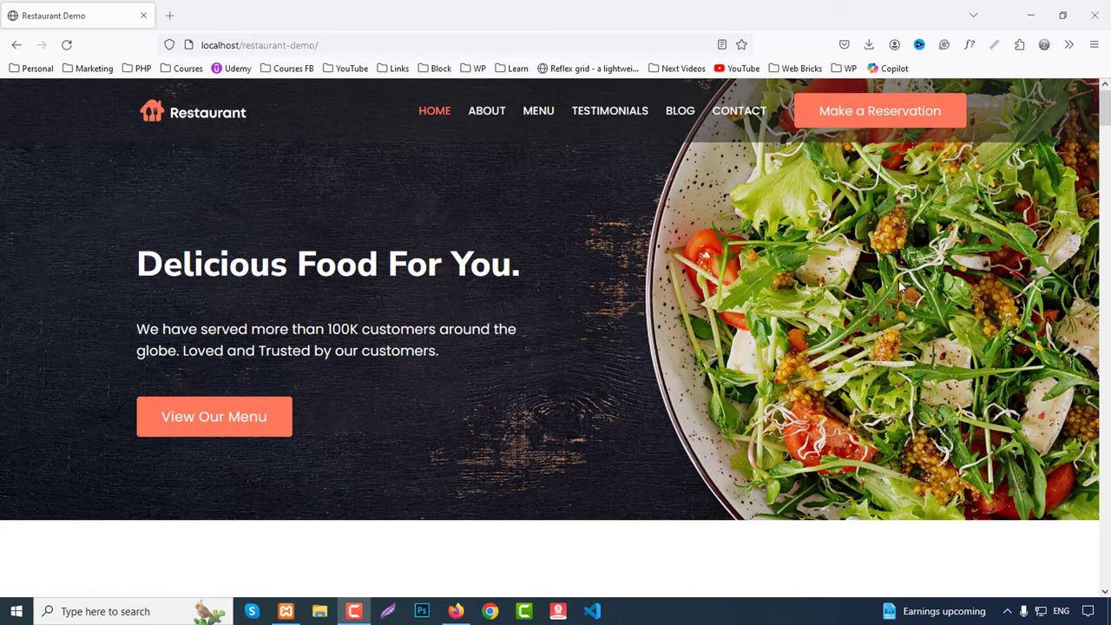
Step: Examine the restaurant homepage from the hero banner through the What We Offer and Our Story sections
scroll(730, 328, "down", 5)
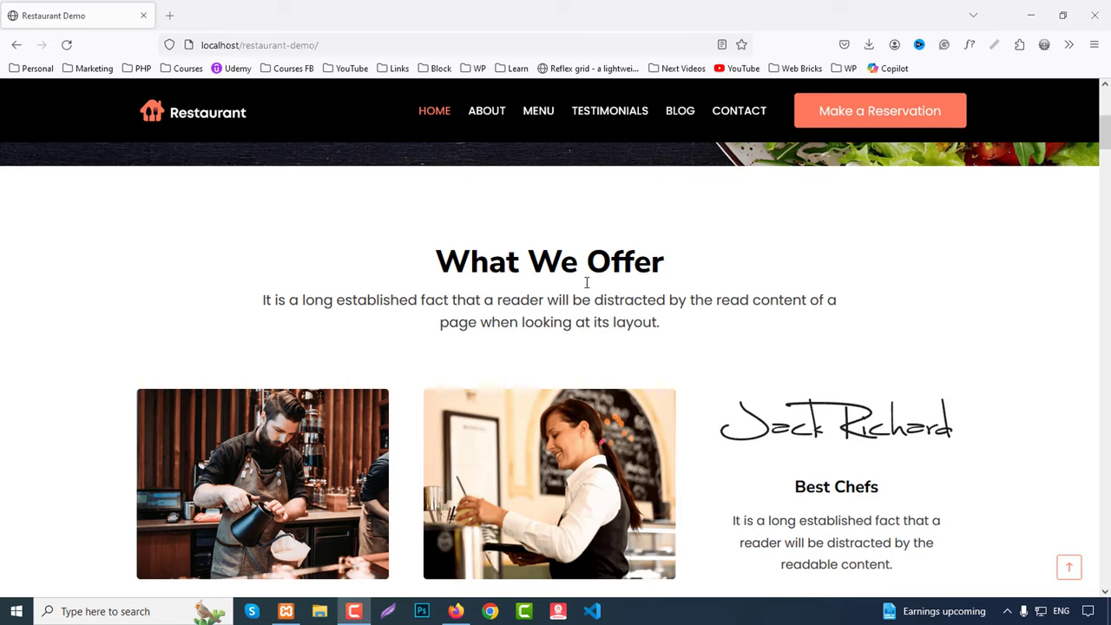
scroll(587, 282, "down", 1)
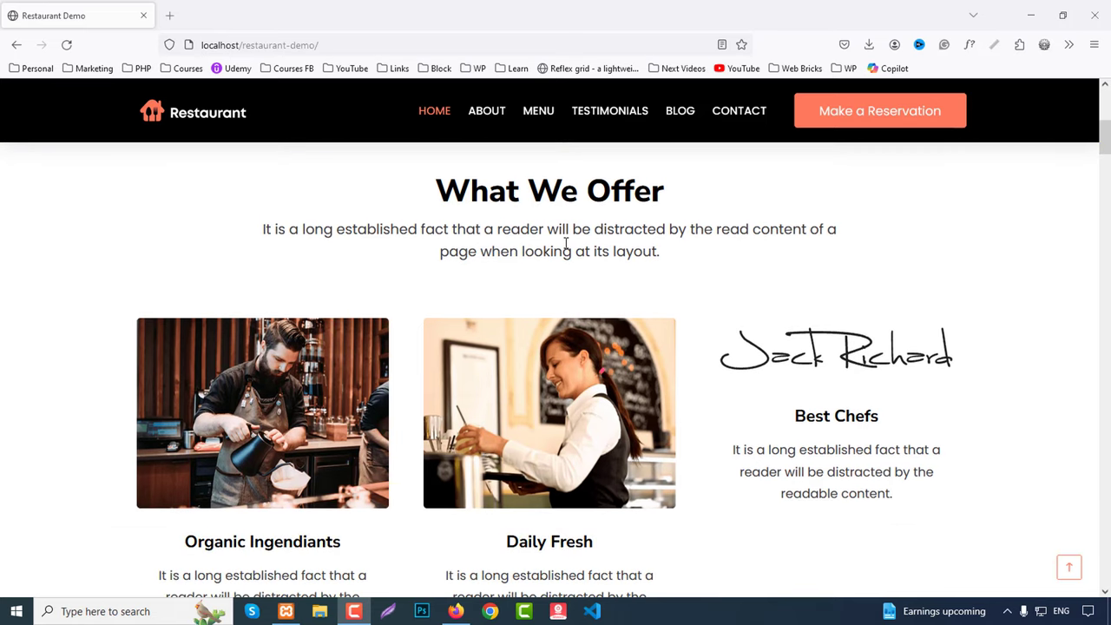
scroll(570, 243, "down", 2)
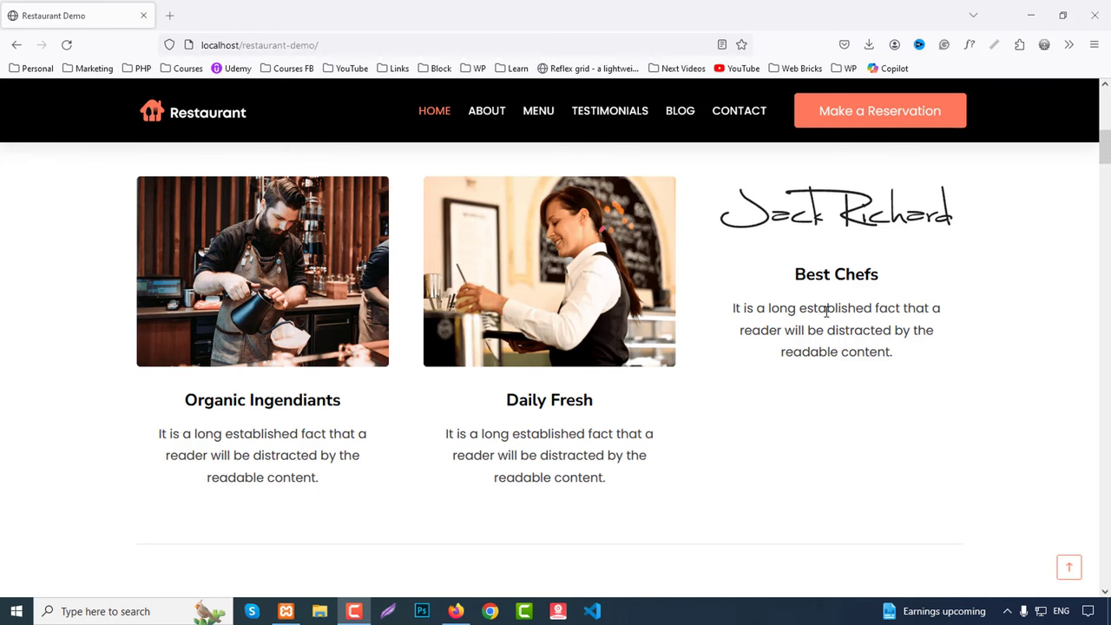
scroll(831, 313, "down", 3)
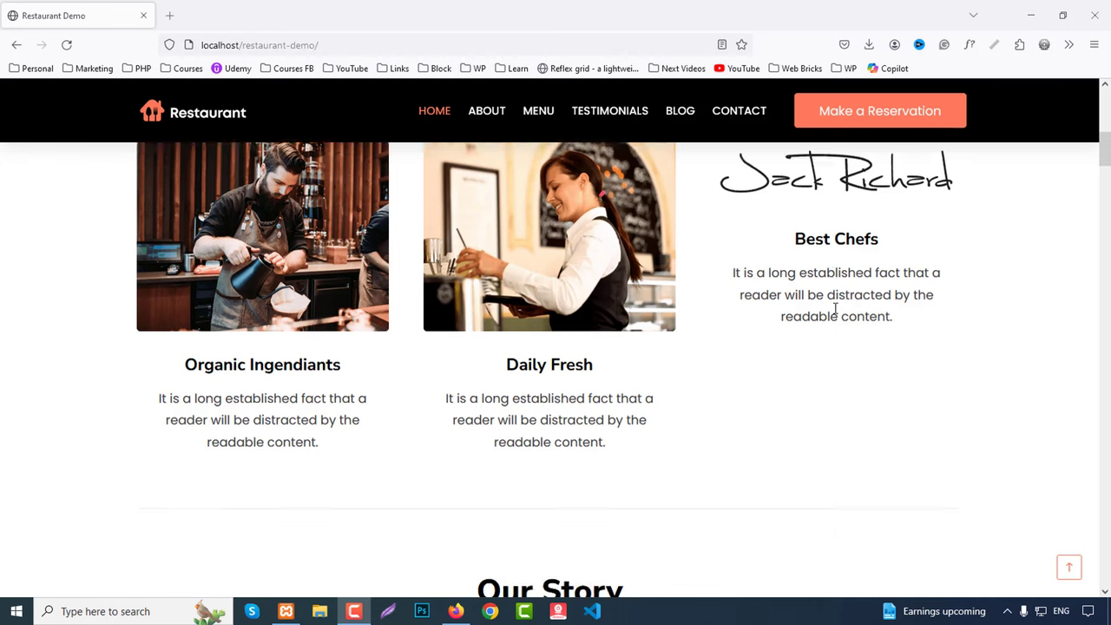
scroll(836, 313, "down", 3)
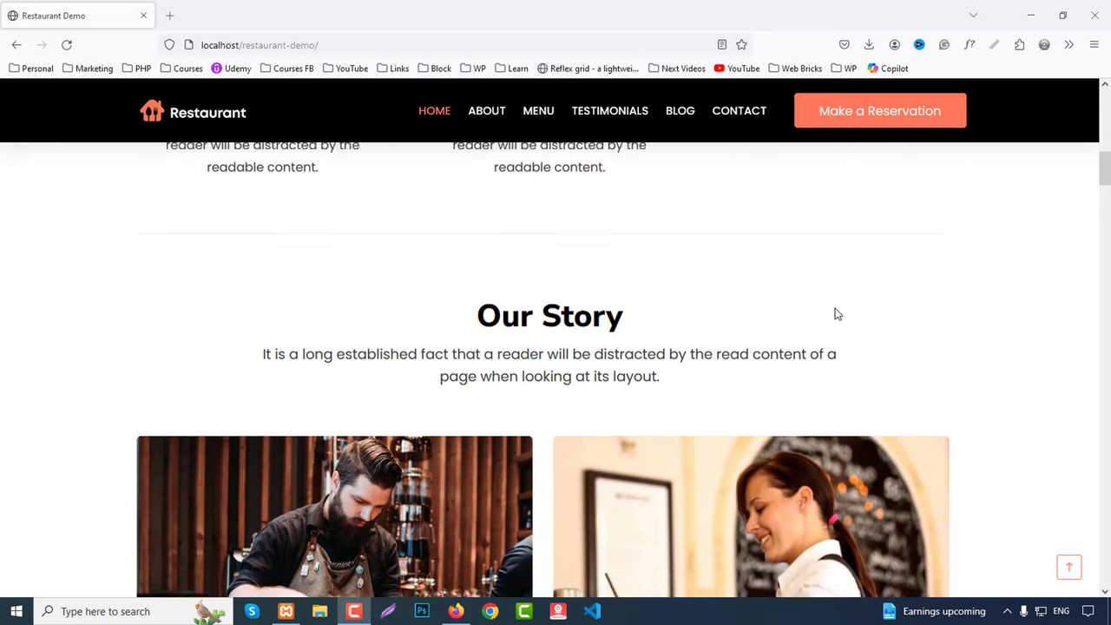
scroll(835, 315, "down", 5)
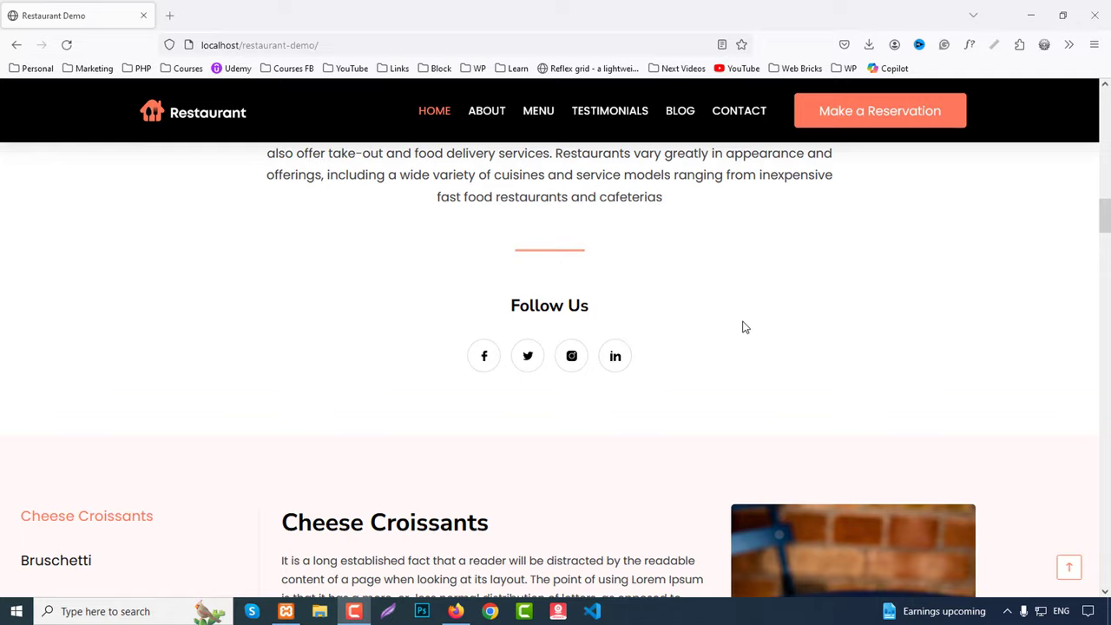
Step: Look through the dish tabs below Follow Us, including Bruschetti, Awesome Vegetables, All-Time Best Recipes and Meal For Whole Family
scroll(744, 326, "down", 3)
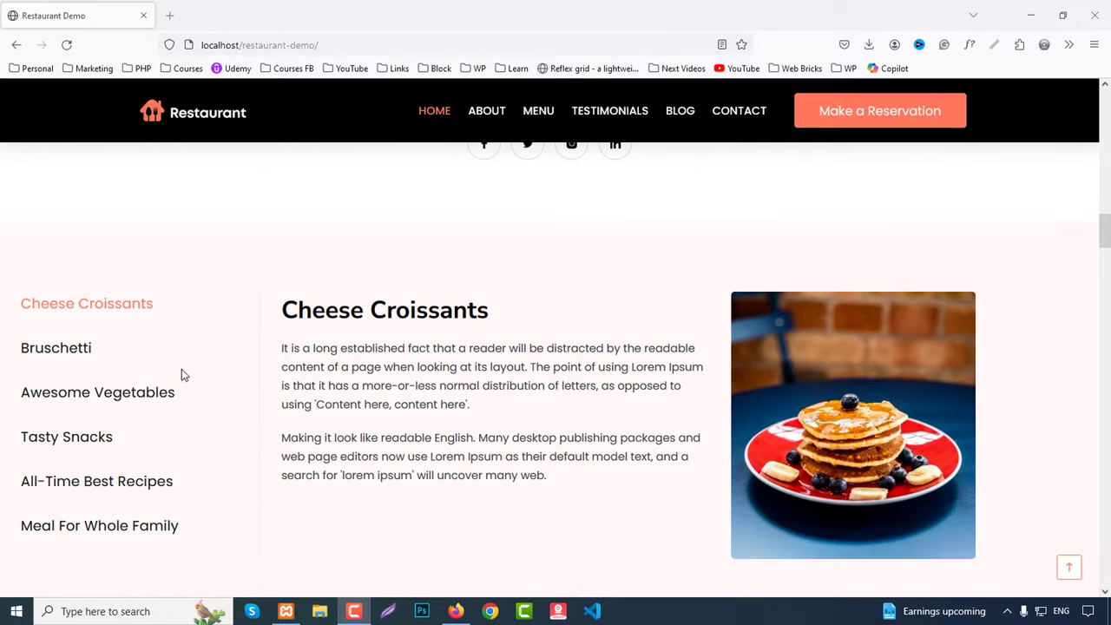
left_click(67, 350)
left_click(77, 391)
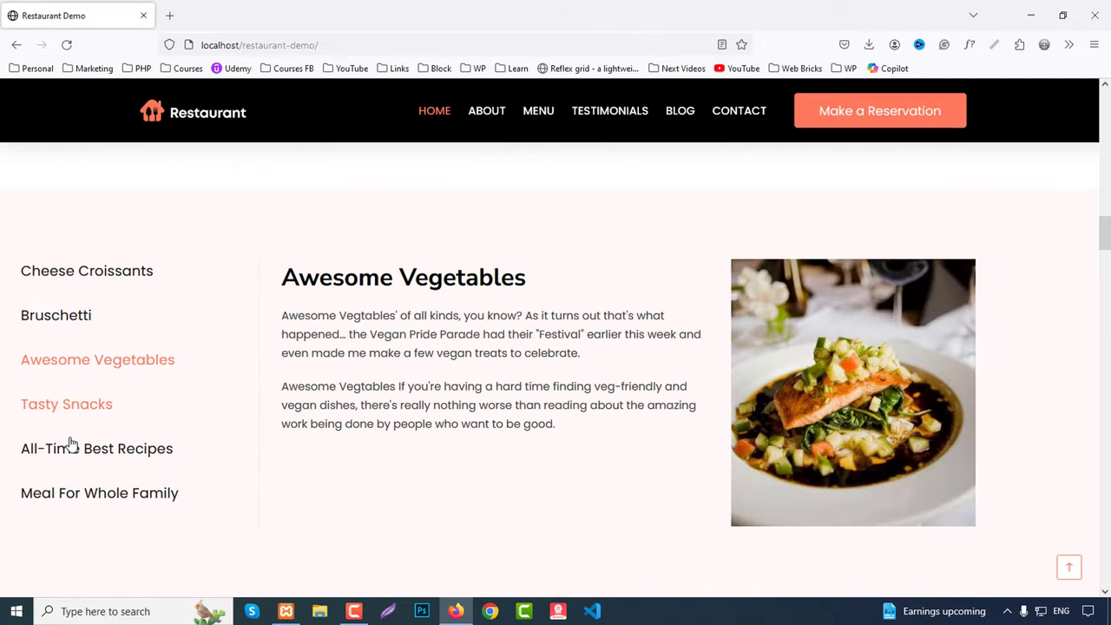
left_click(66, 460)
left_click(72, 493)
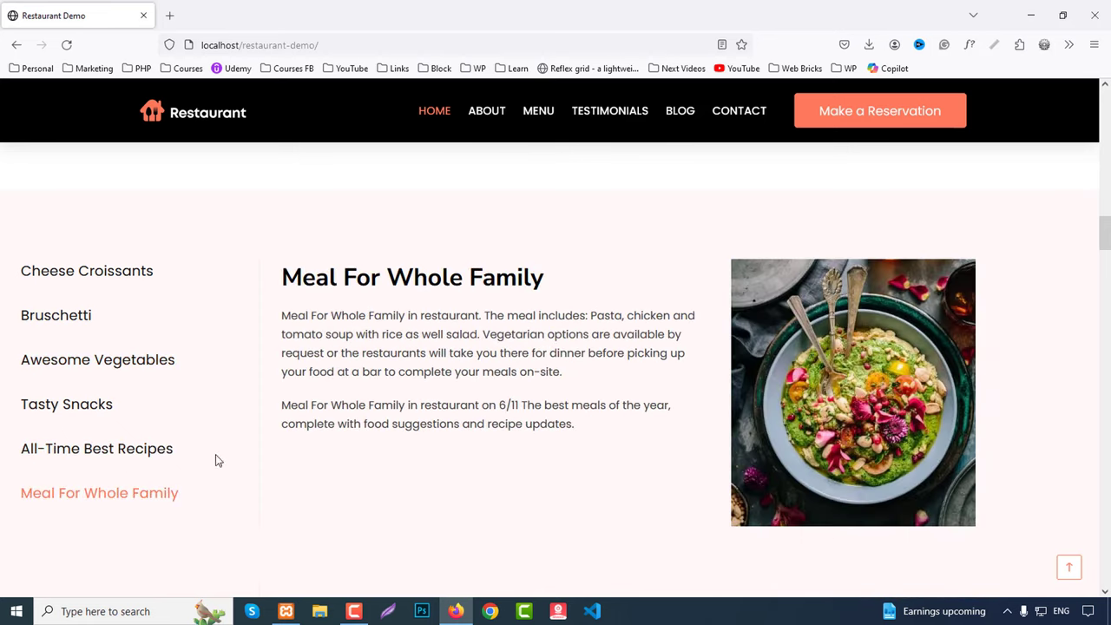
Step: Examine the Our Services section and the priced dishes under Our Menu
scroll(669, 350, "down", 5)
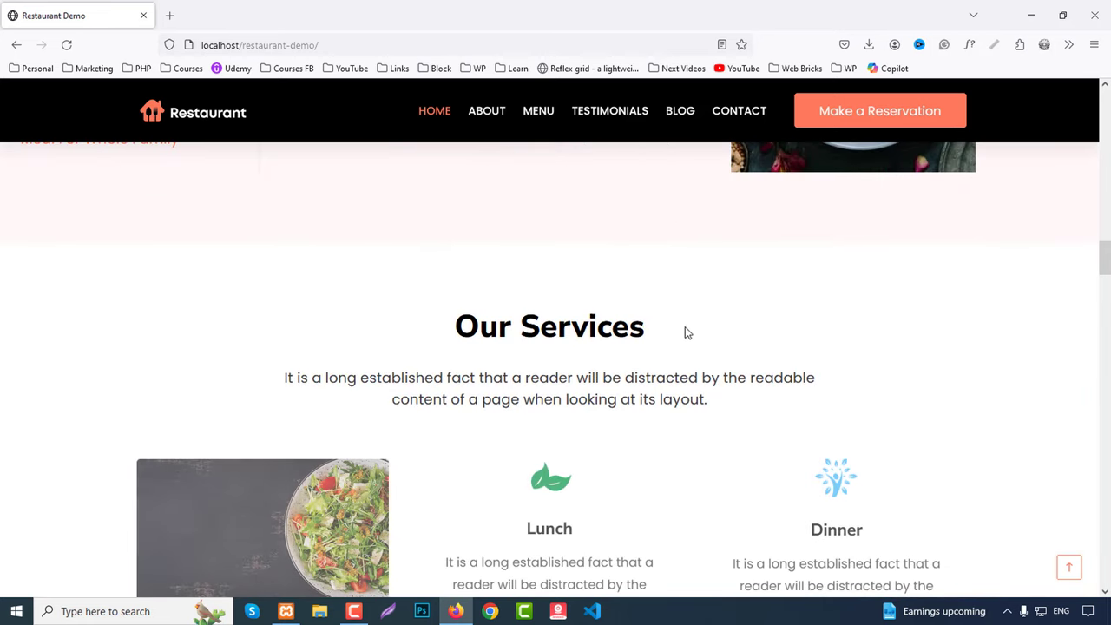
scroll(690, 326, "down", 2)
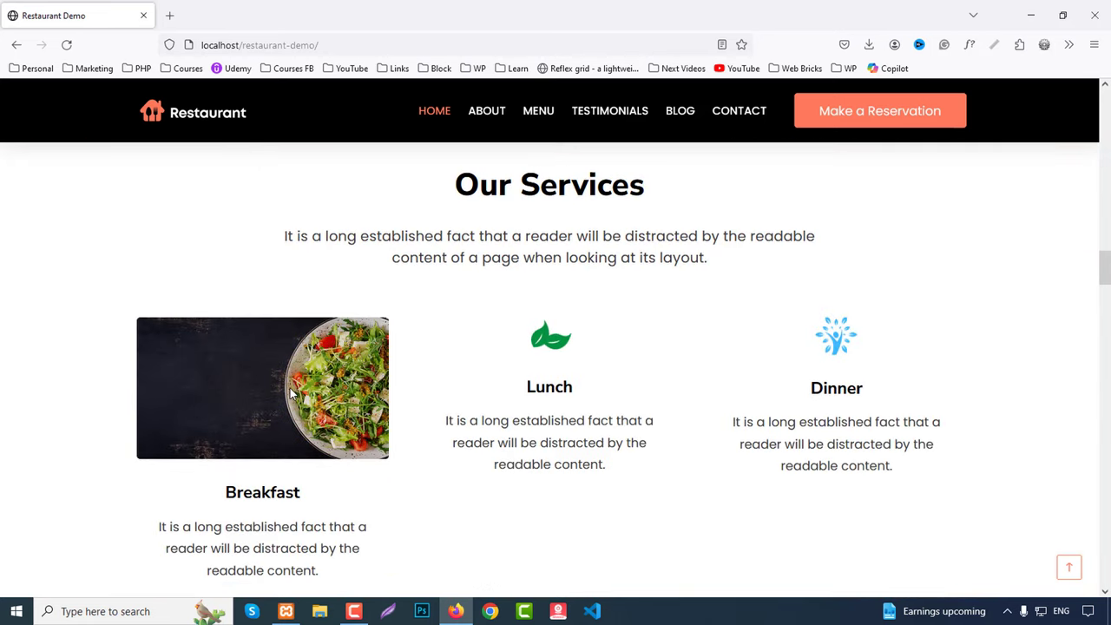
scroll(862, 323, "down", 6)
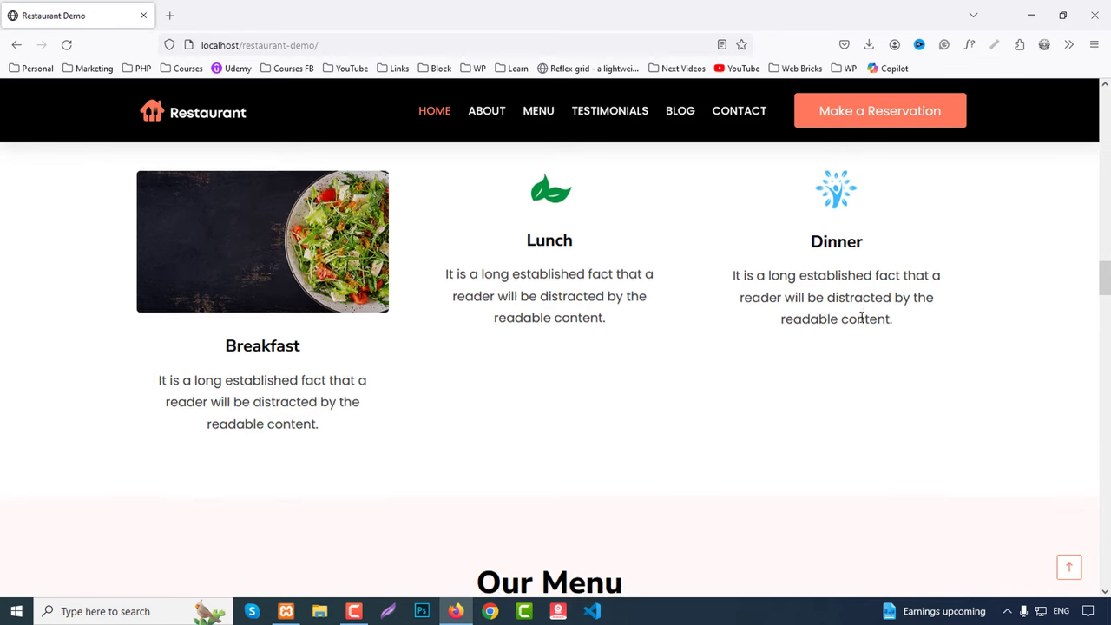
scroll(860, 320, "down", 2)
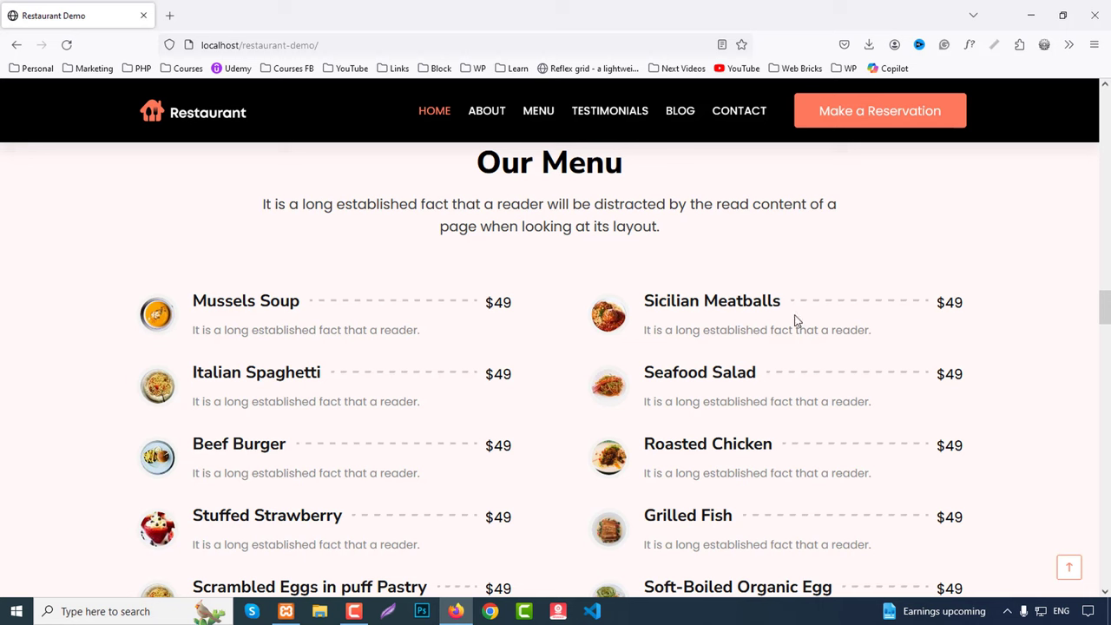
scroll(797, 318, "down", 5)
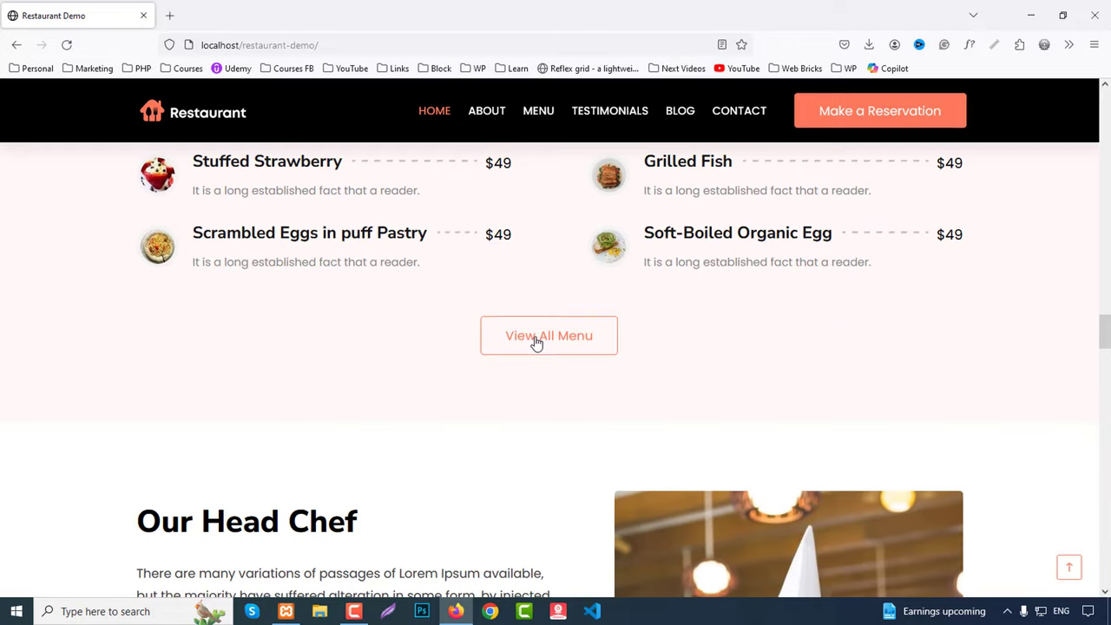
Step: Examine the Our Head Chef section, including the biography text and the chef's profile card
scroll(707, 338, "down", 3)
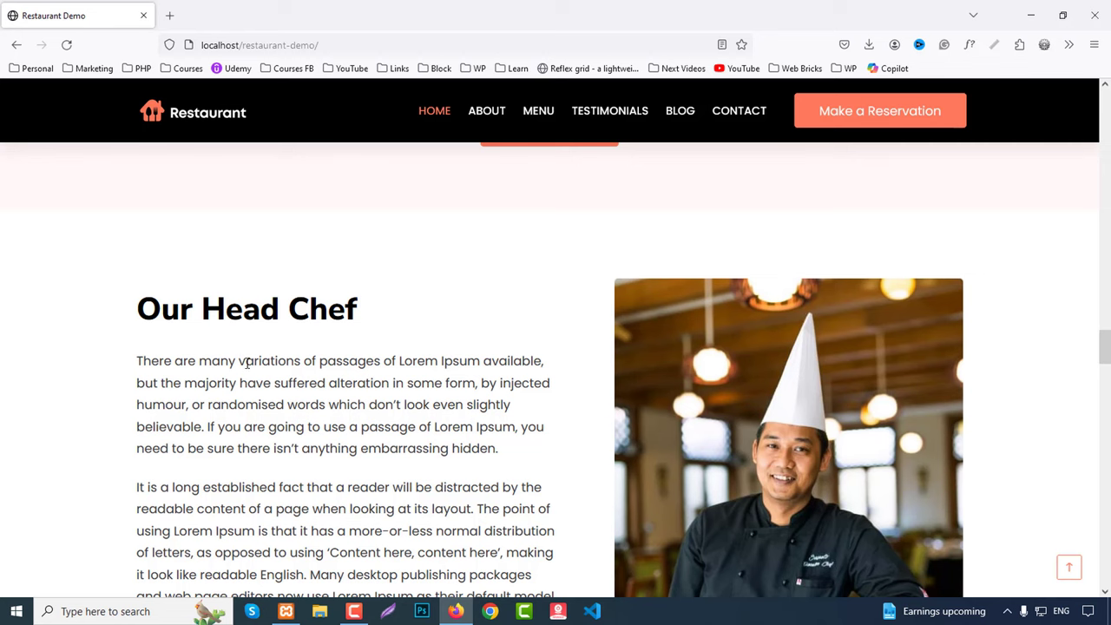
scroll(806, 318, "down", 3)
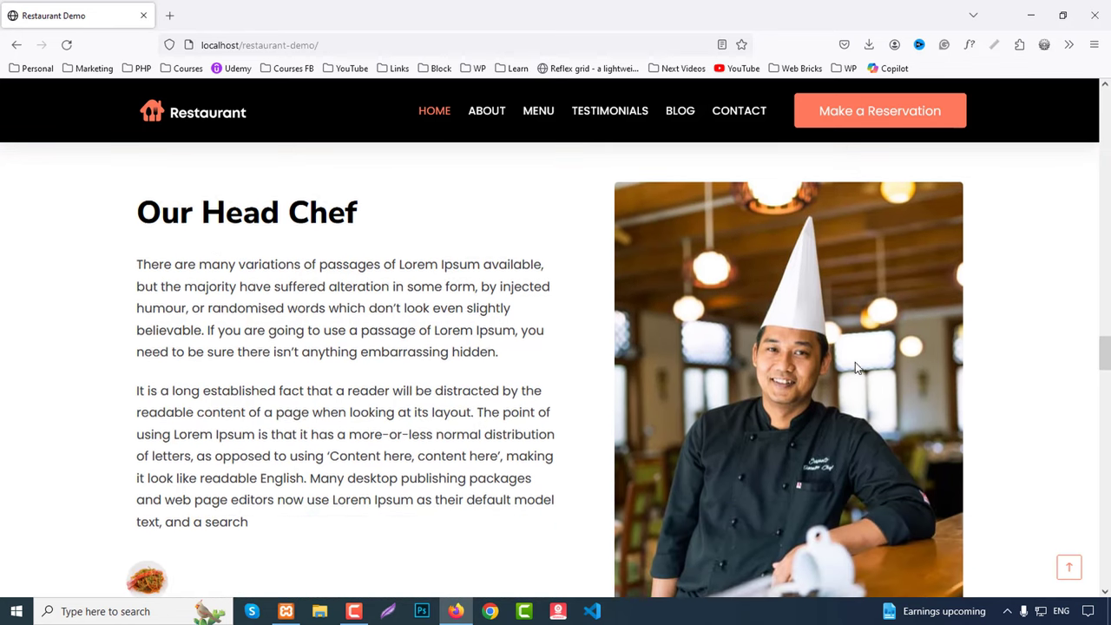
scroll(806, 317, "down", 2)
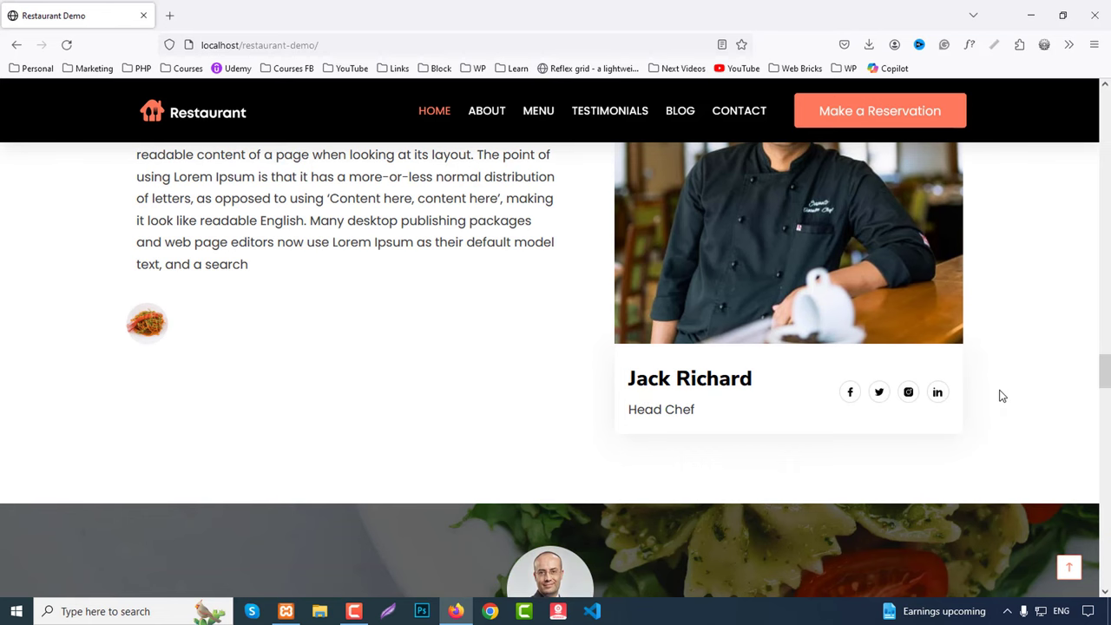
Step: View the customer testimonials slider and advance it to the next testimonial
scroll(1002, 391, "down", 5)
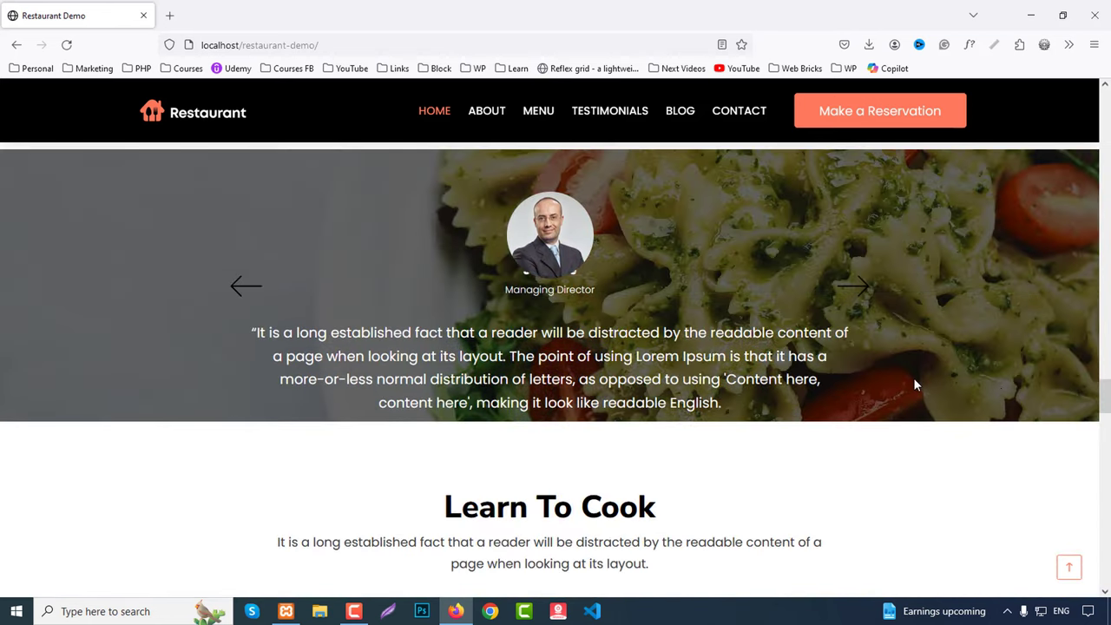
scroll(913, 384, "up", 2)
scroll(884, 388, "down", 1)
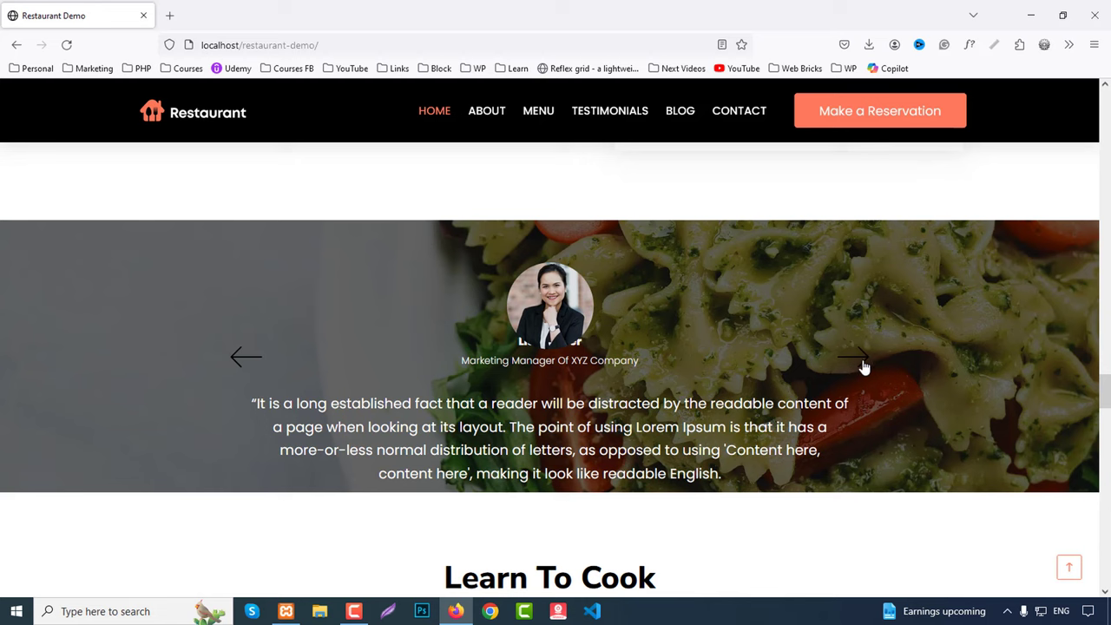
left_click(864, 365)
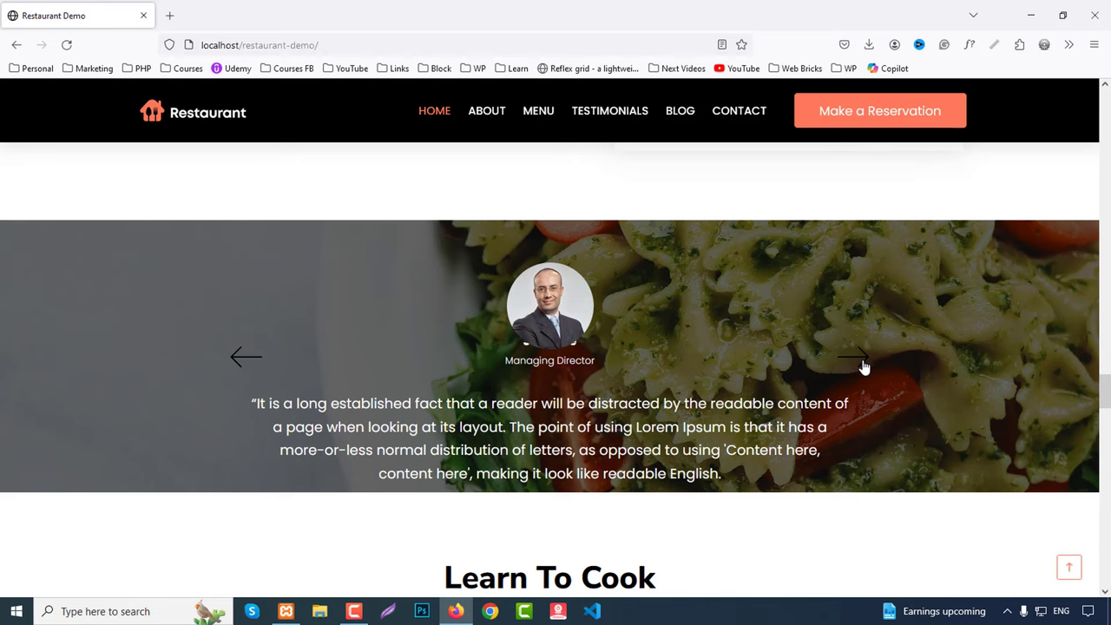
Step: Examine the Learn To Cook blog posts and the introduction of the Make a Reservation section
scroll(713, 372, "down", 3)
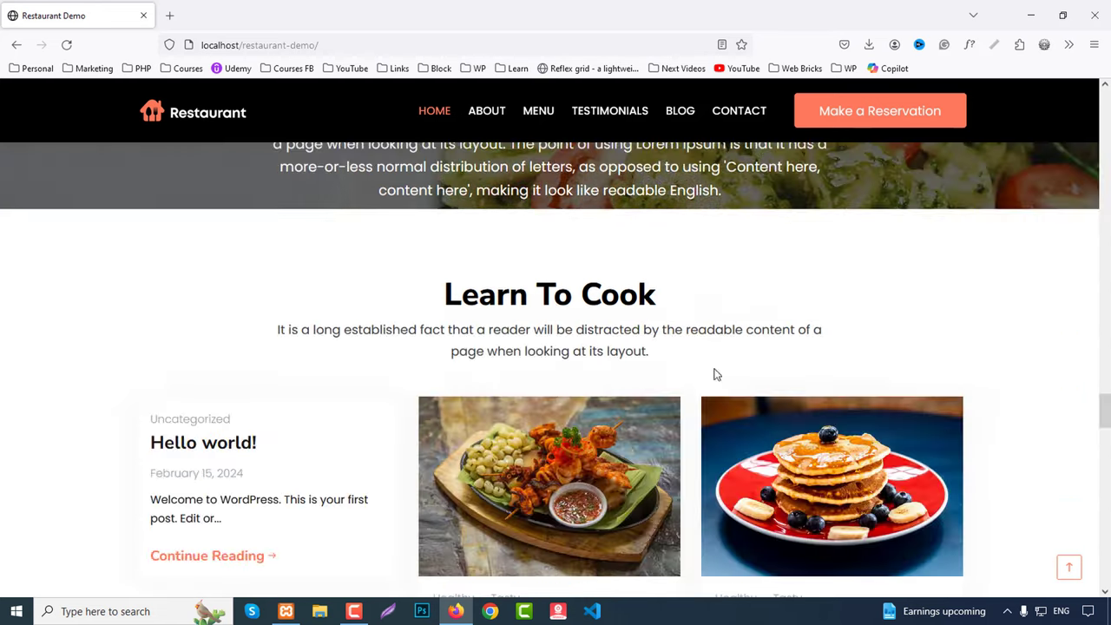
scroll(1021, 365, "down", 1)
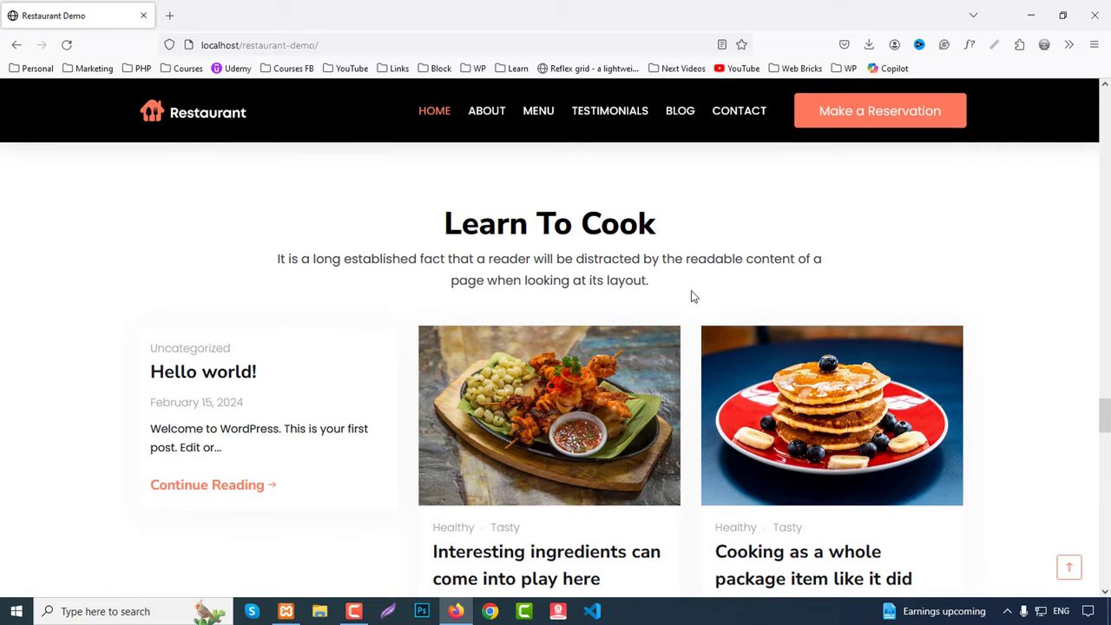
scroll(610, 365, "down", 6)
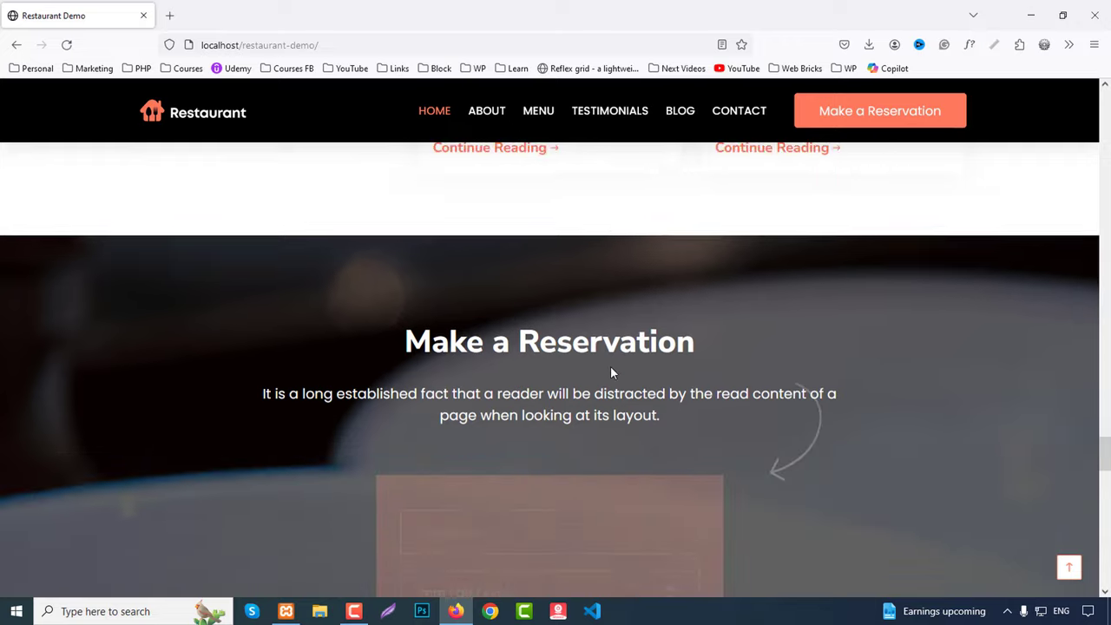
scroll(763, 351, "down", 2)
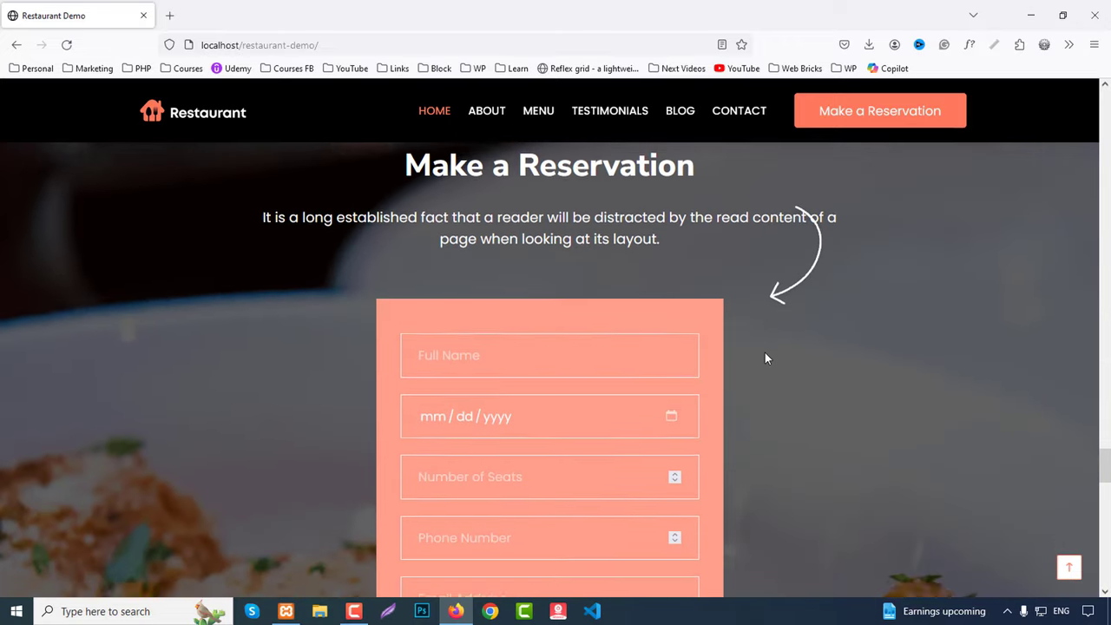
Step: Try out the reservation form by opening the date picker, setting the number of seats to -1 and submitting it
scroll(765, 357, "down", 2)
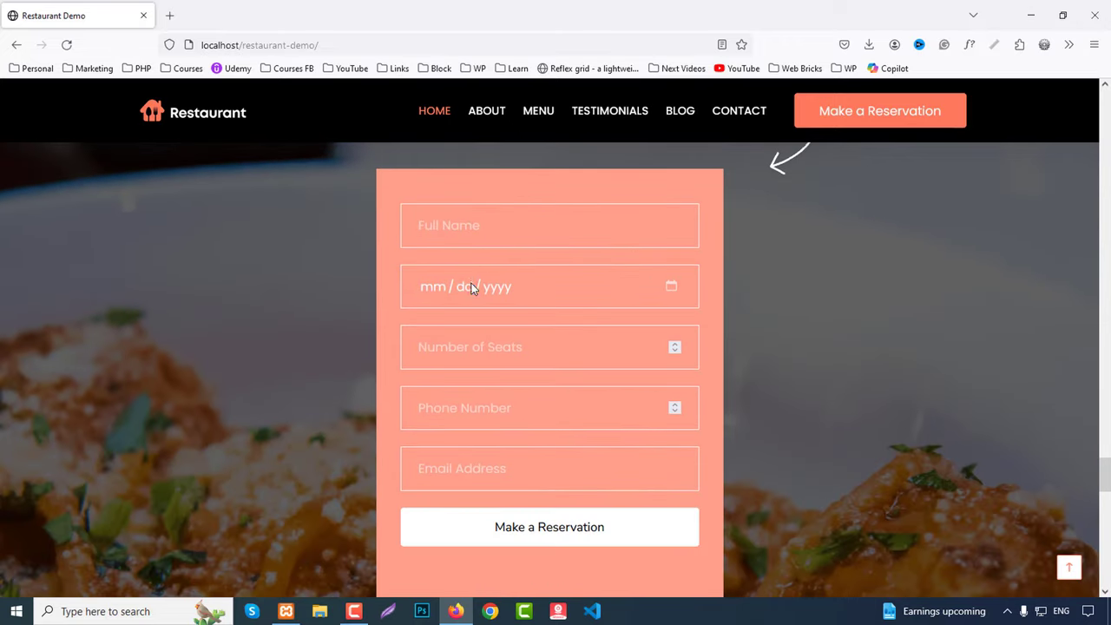
left_click(673, 287)
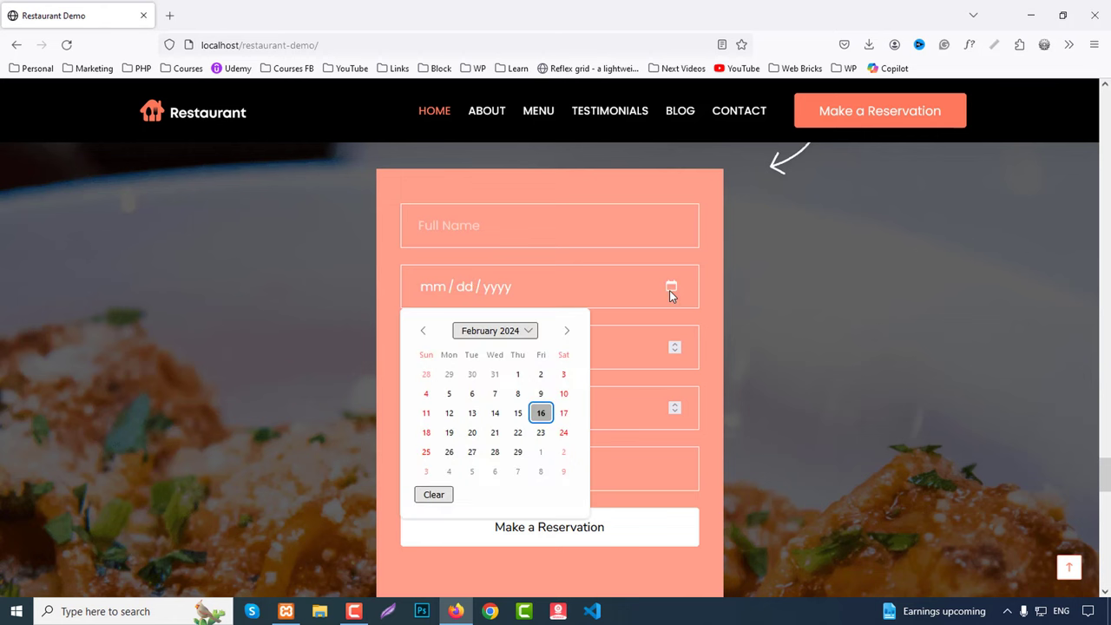
left_click(670, 345)
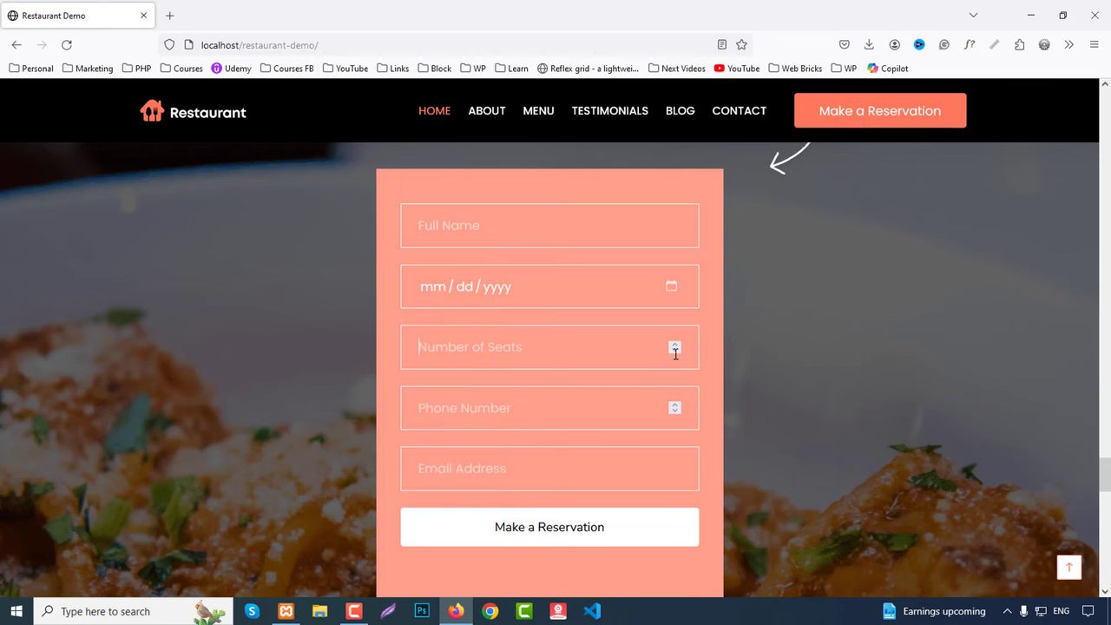
key("Down")
scroll(562, 418, "down", 2)
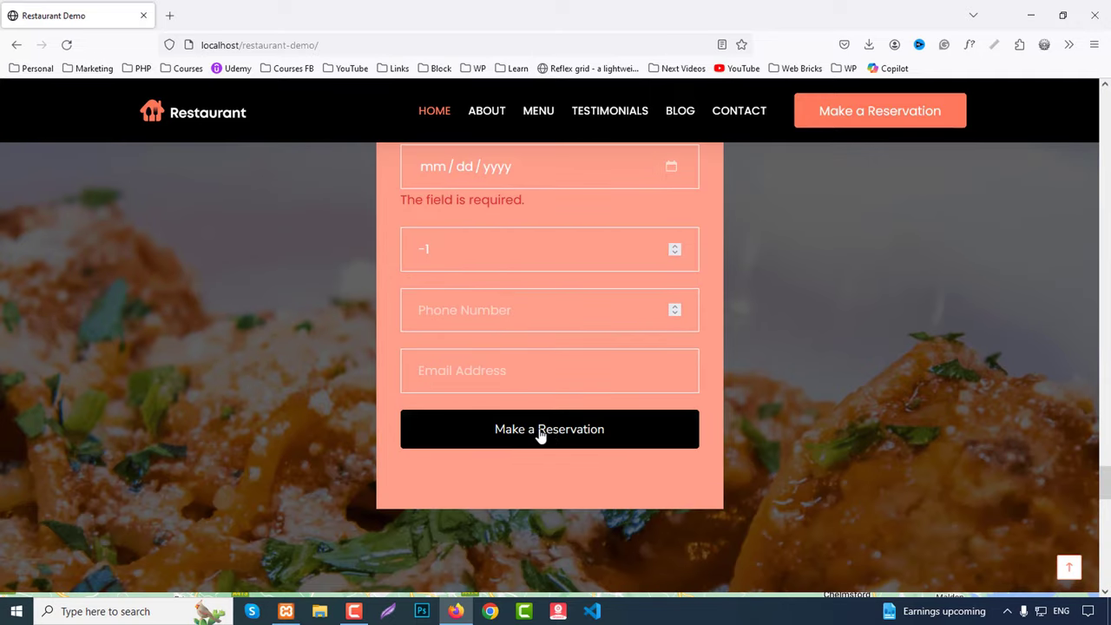
Step: Examine the embedded London map and the Planning To Visit, Opening Time and Get In Touch blocks
scroll(640, 434, "down", 4)
scroll(640, 431, "down", 2)
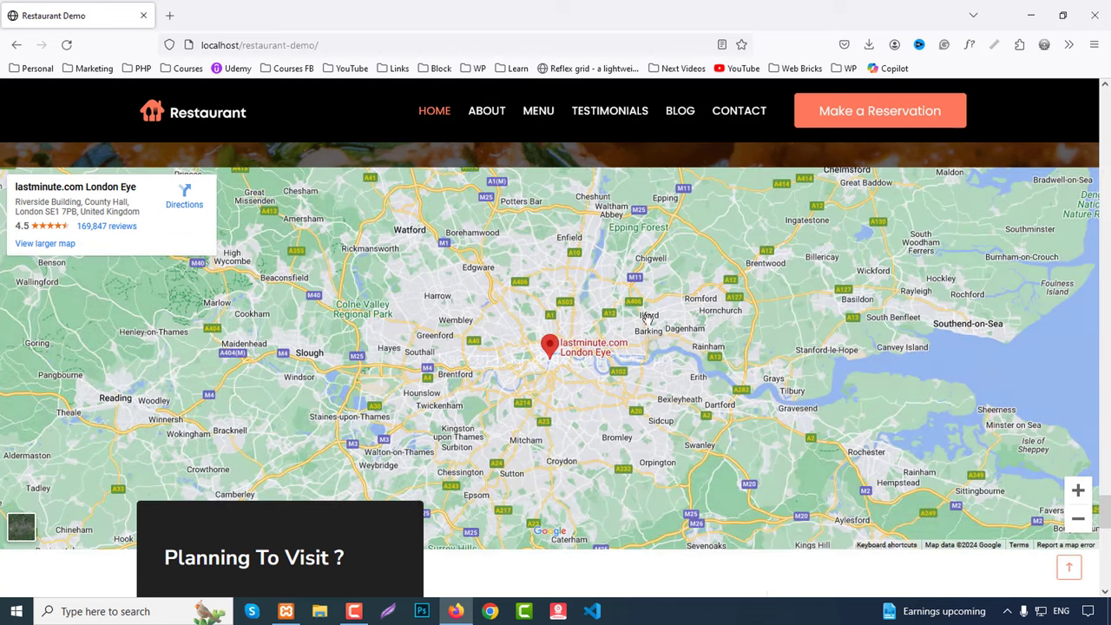
scroll(659, 343, "down", 2)
scroll(660, 343, "up", 2)
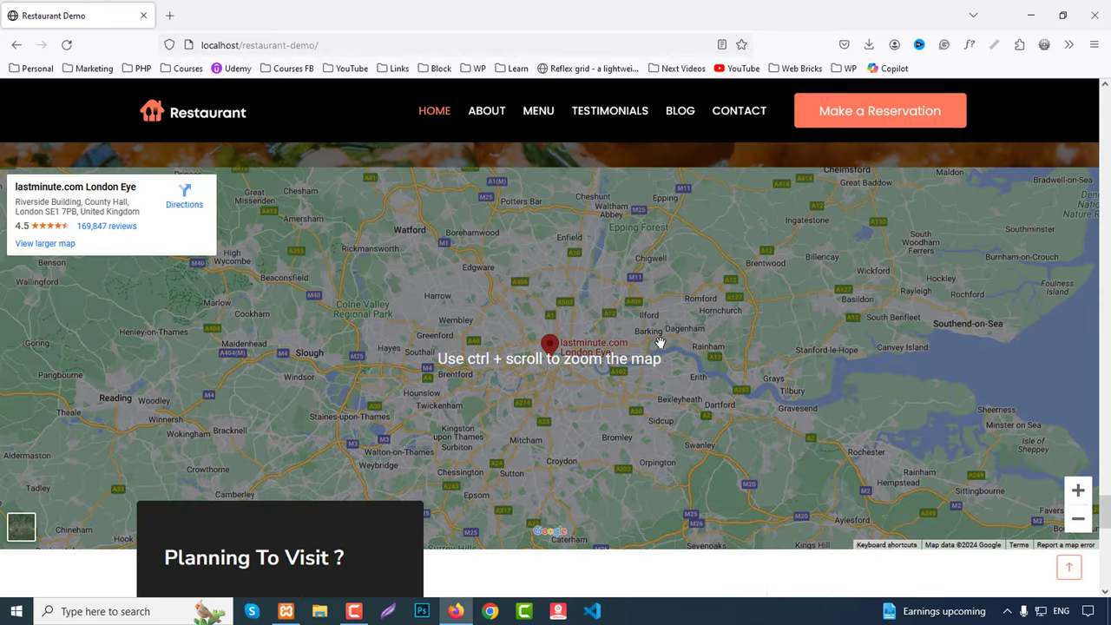
scroll(660, 339, "down", 3)
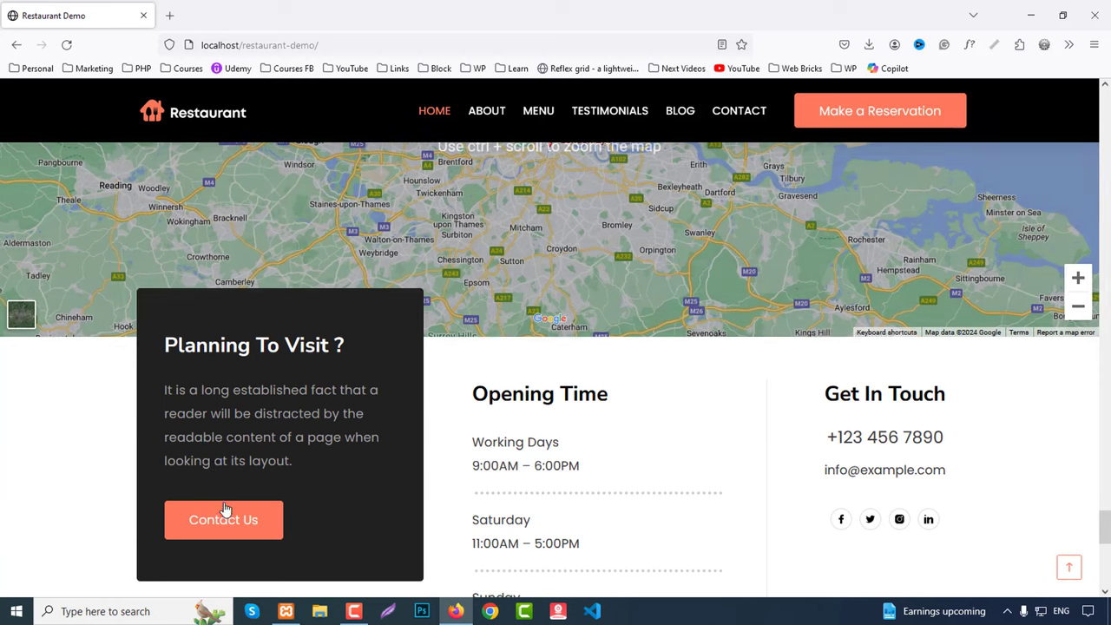
scroll(681, 451, "down", 2)
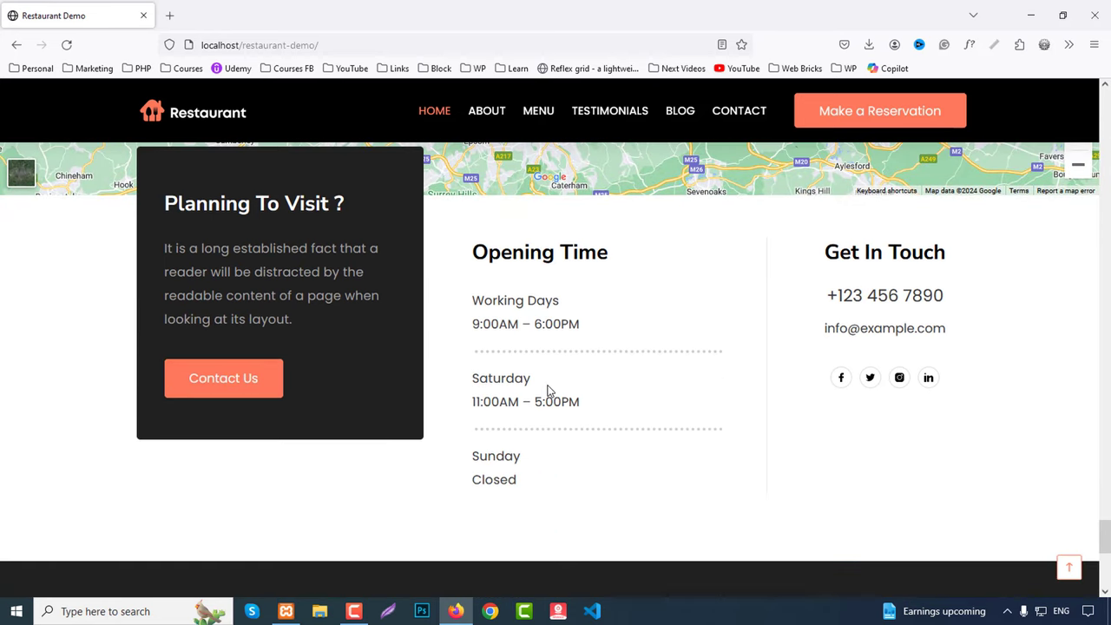
Step: View the Get News & Offers section and the footer, and return to the start of the homepage
scroll(901, 424, "down", 5)
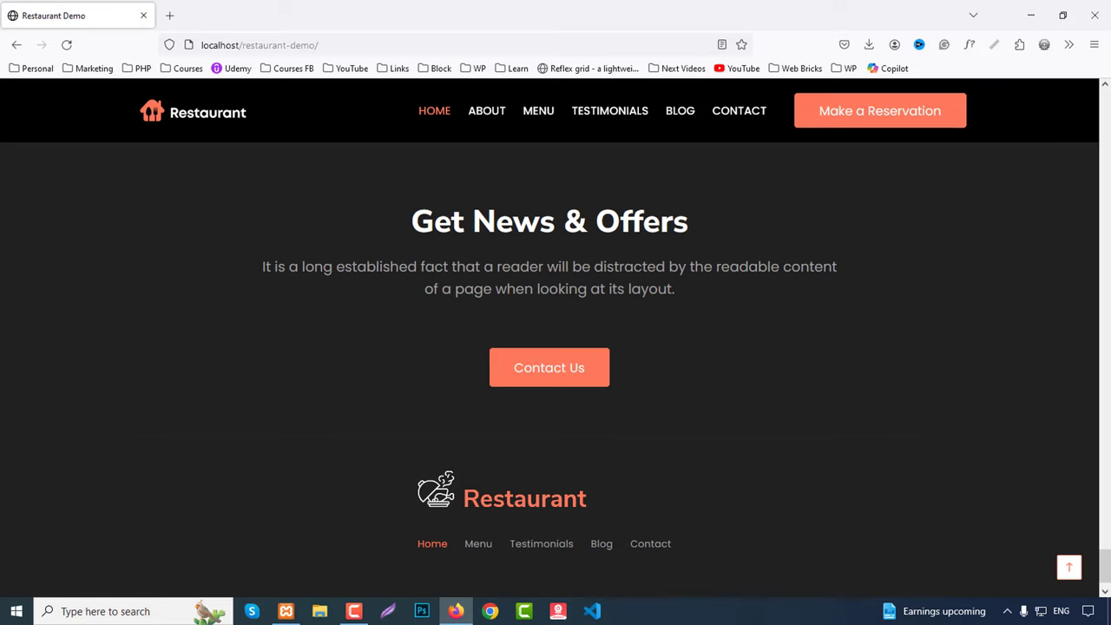
scroll(750, 486, "down", 1)
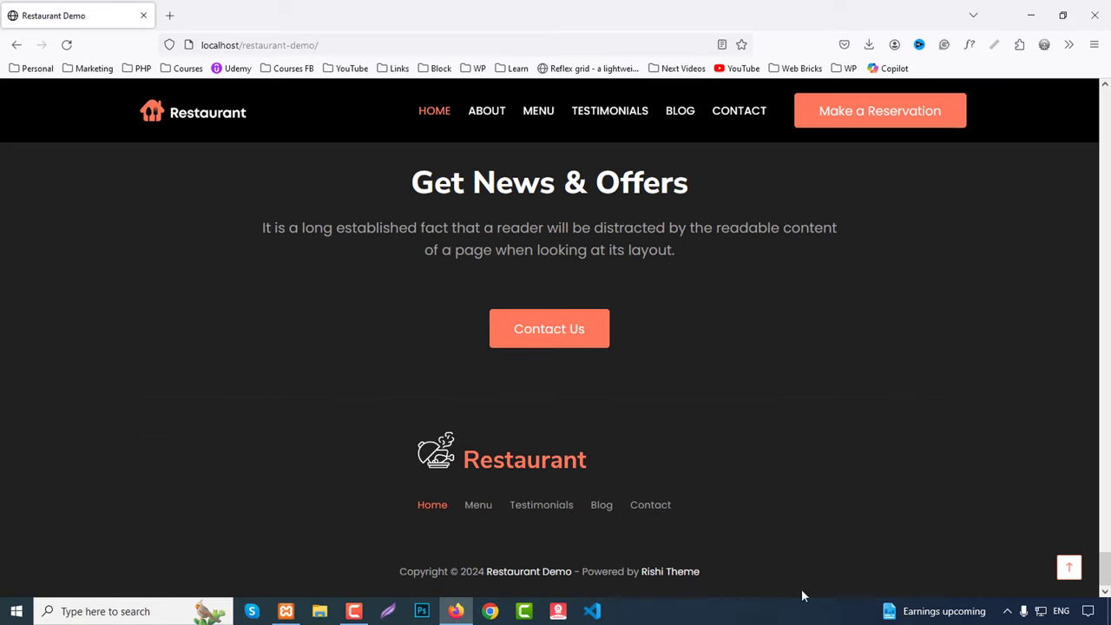
left_click(1065, 575)
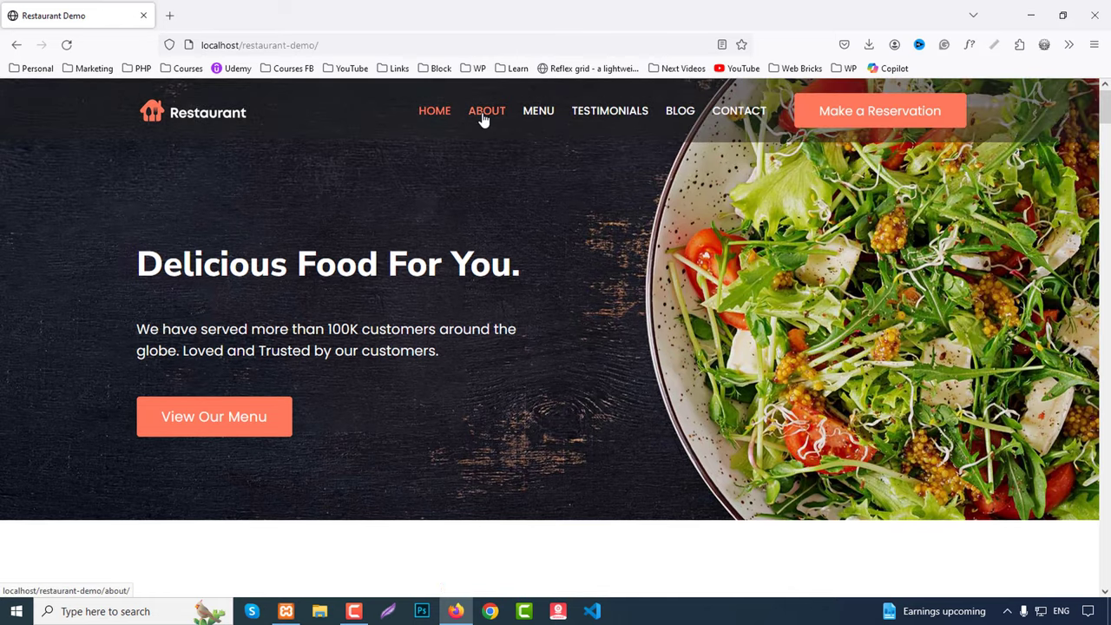
Step: Open the About page and examine its Our Story and Our Head Chef sections
left_click(486, 118)
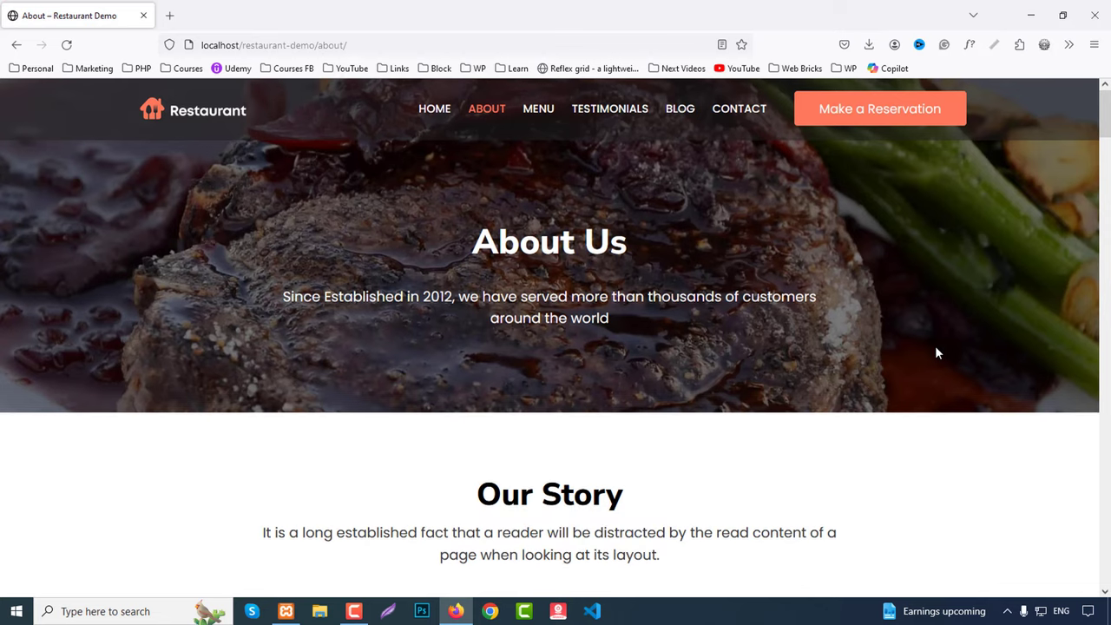
scroll(938, 352, "down", 6)
scroll(885, 293, "down", 7)
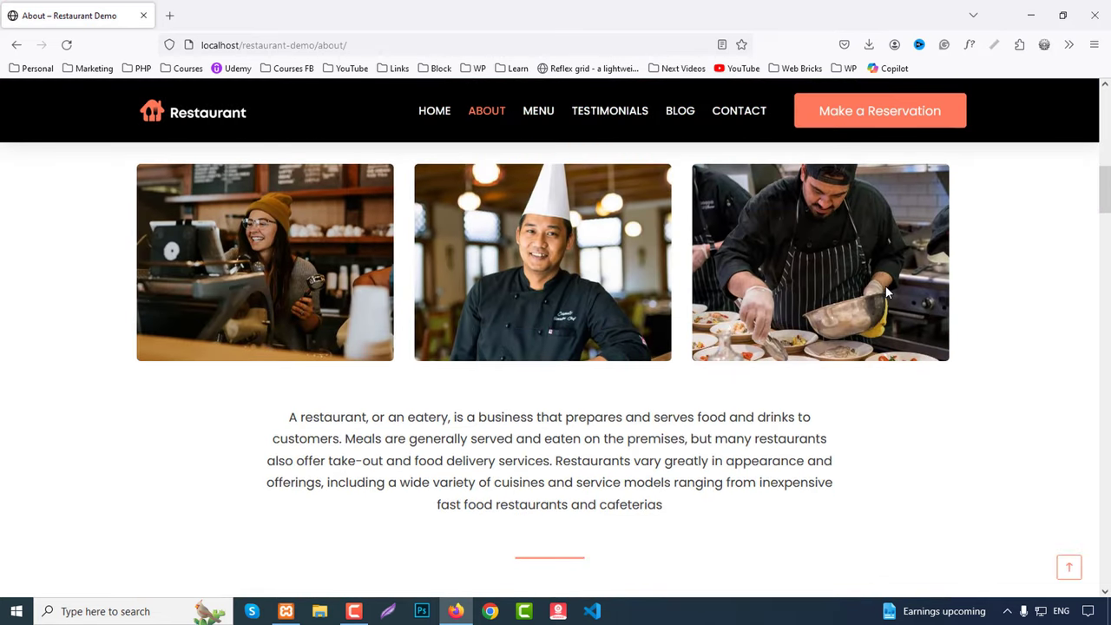
scroll(664, 314, "down", 10)
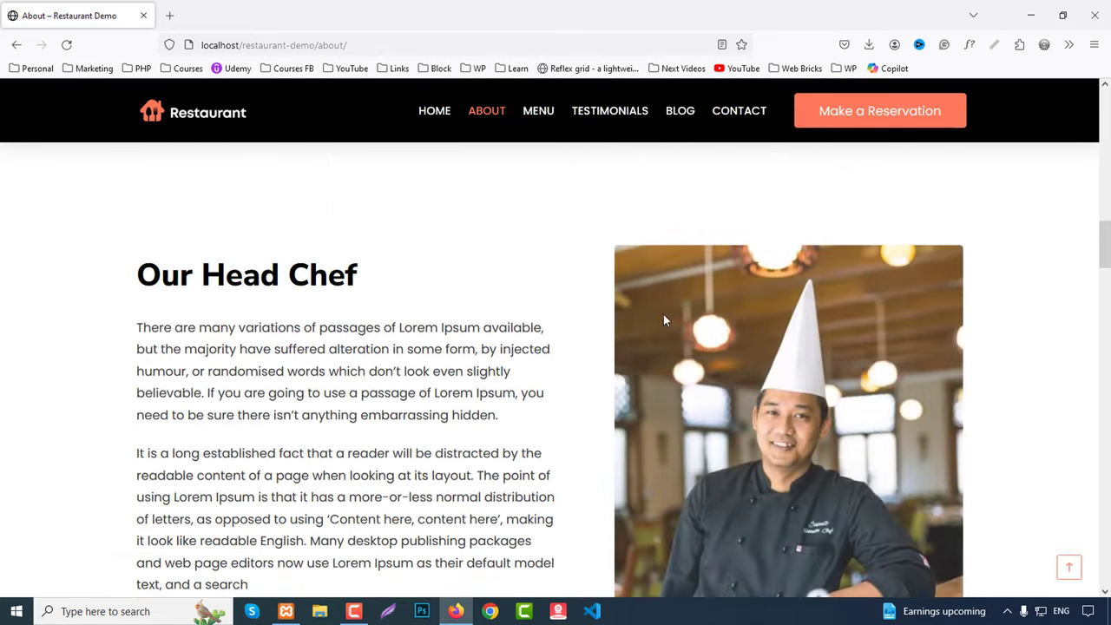
Step: Examine the chef and staff cards in the Meet Our Team section
scroll(282, 362, "down", 2)
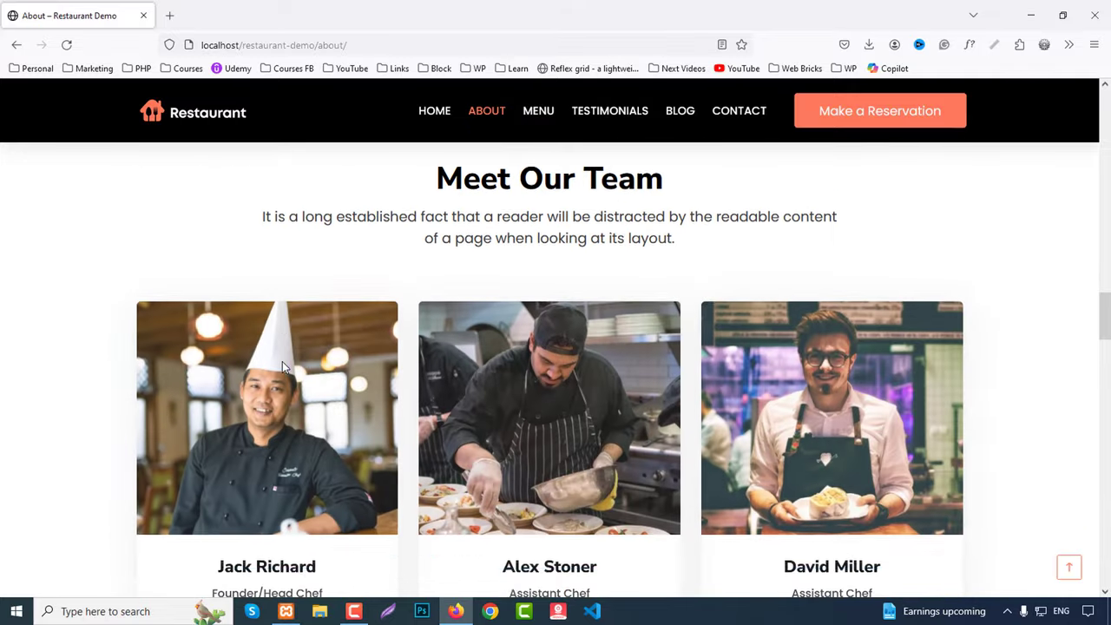
scroll(249, 355, "up", 1)
scroll(250, 362, "down", 1)
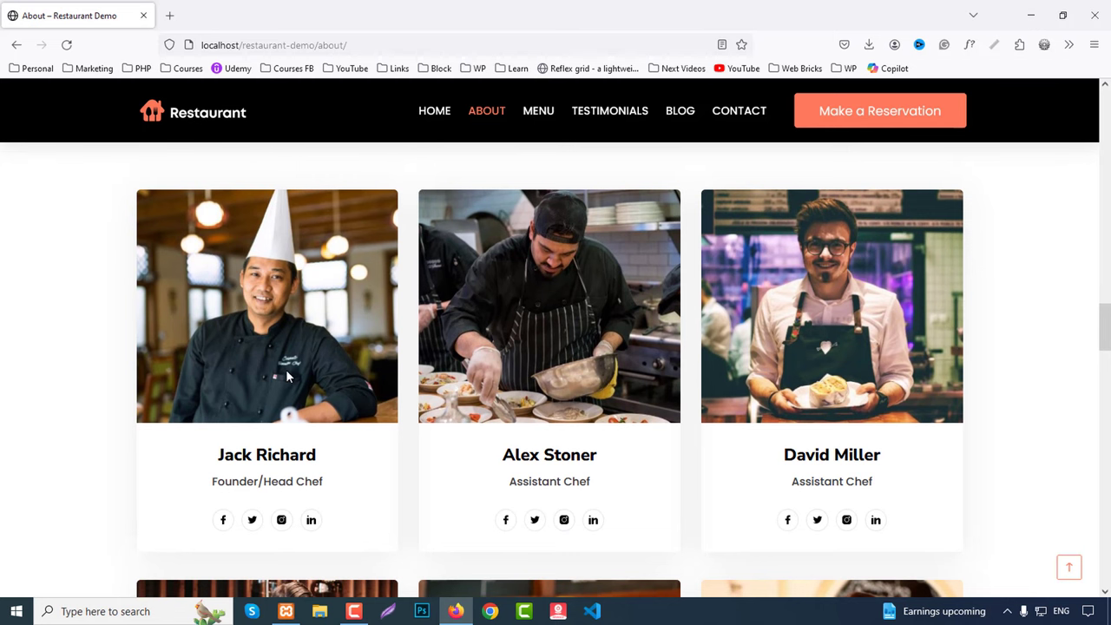
scroll(288, 376, "down", 2)
scroll(915, 414, "down", 7)
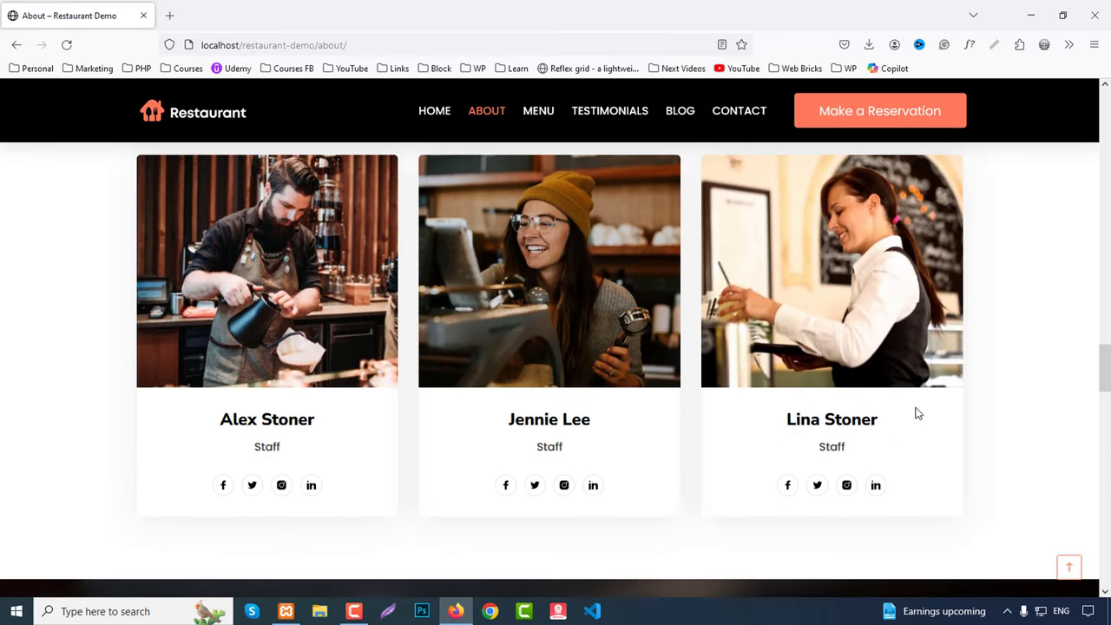
Step: View the About page's reservation form, map and Get News & Offers section, and return to the start of the page
scroll(908, 406, "down", 2)
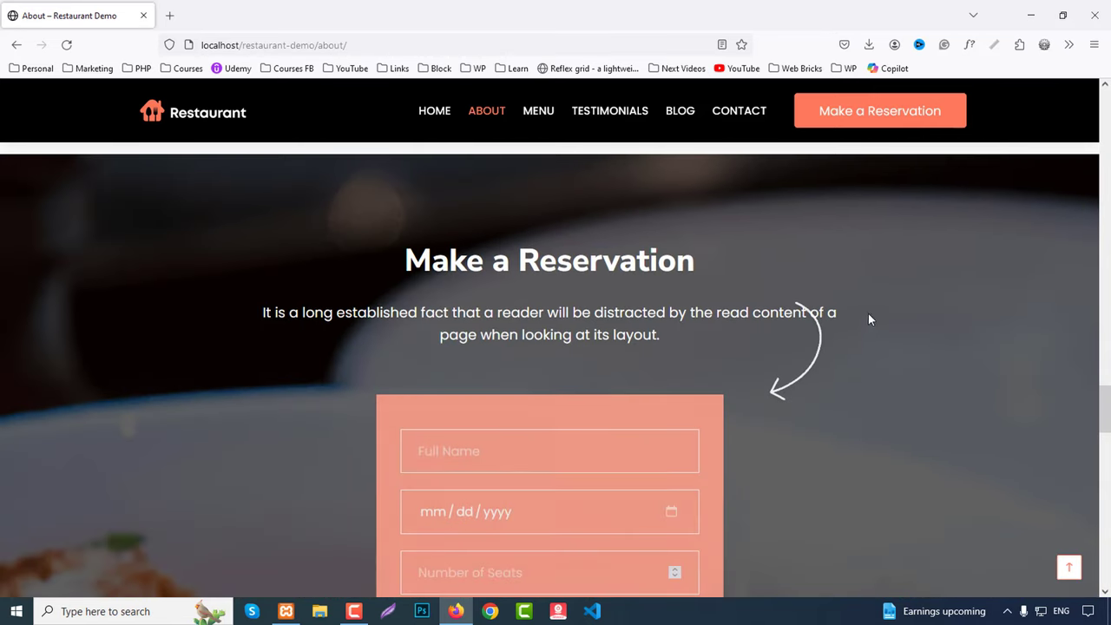
scroll(868, 318, "down", 3)
scroll(869, 344, "down", 10)
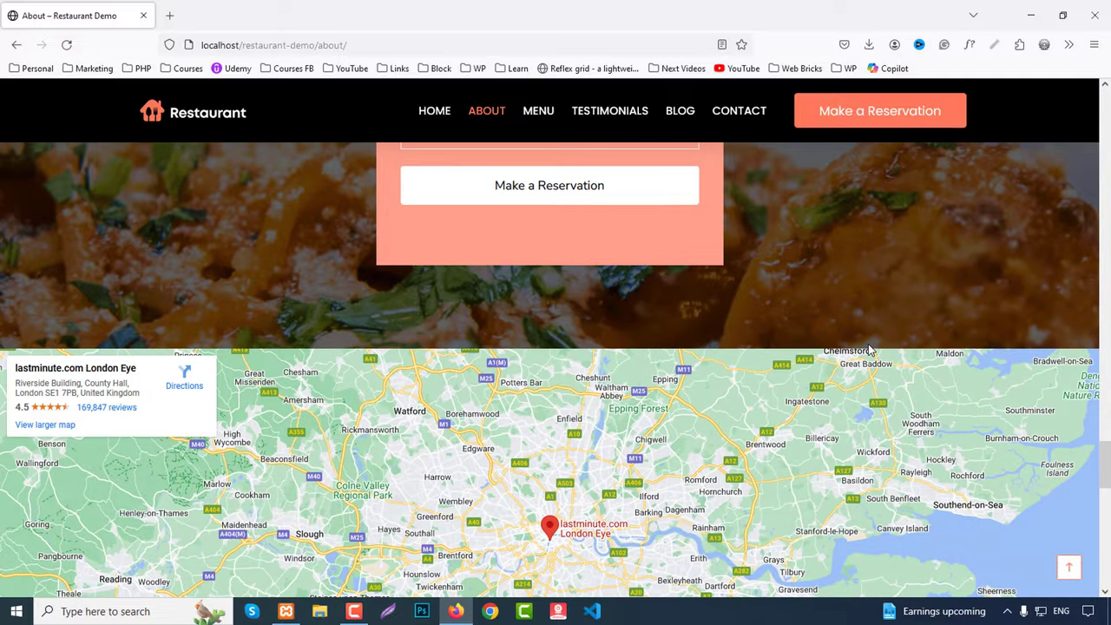
scroll(868, 344, "down", 3)
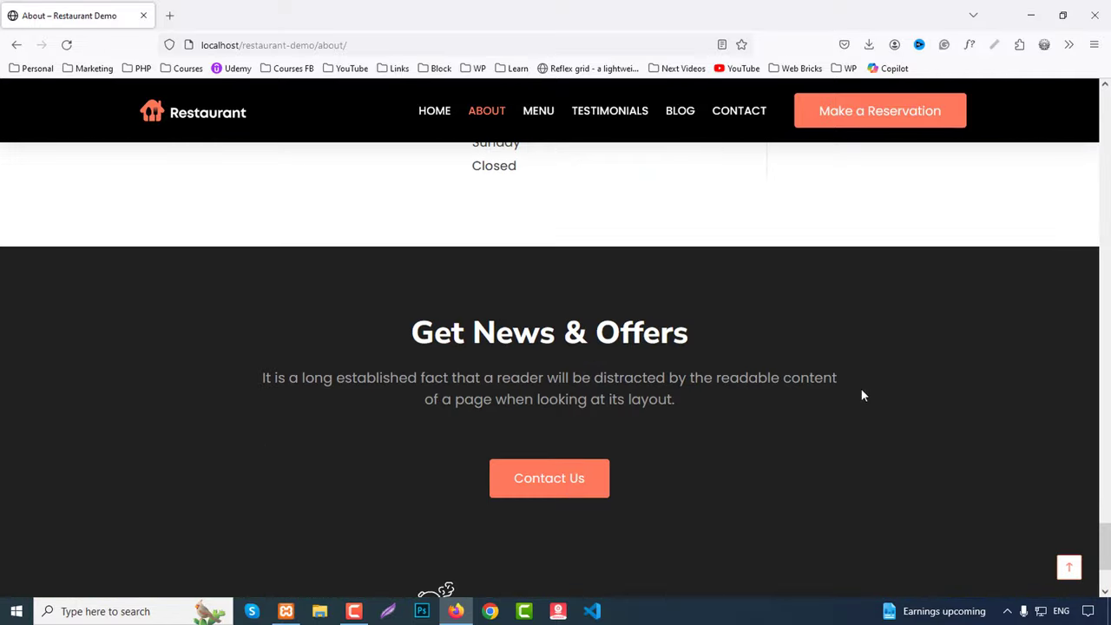
left_click(1070, 565)
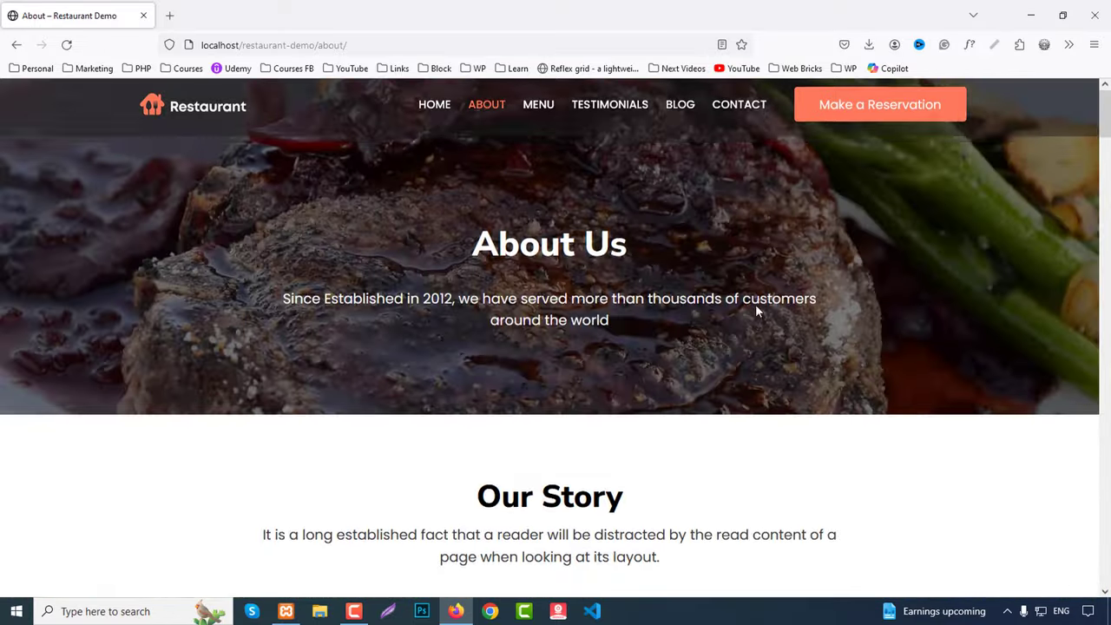
Step: Open the Menu page and examine the Starter dishes and their prices
left_click(538, 111)
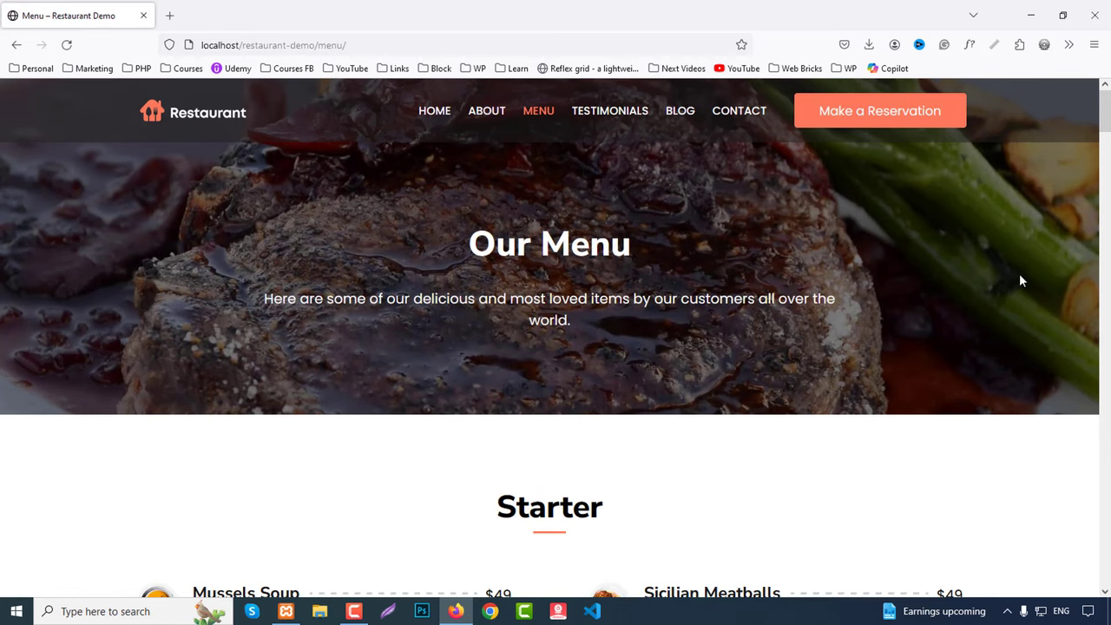
scroll(1021, 280, "down", 3)
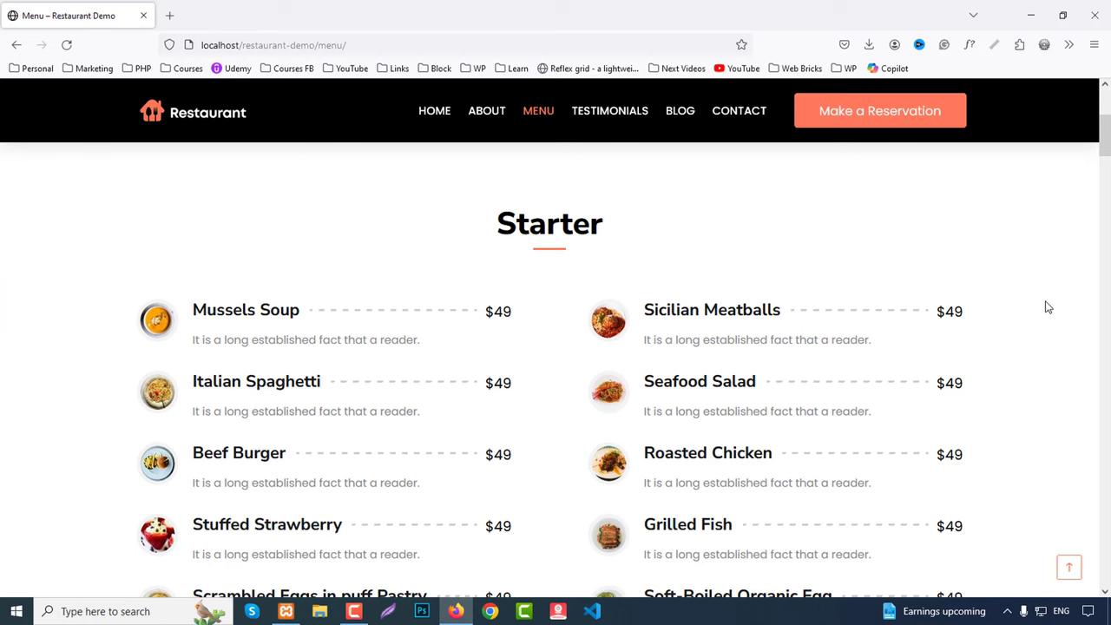
scroll(486, 300, "down", 5)
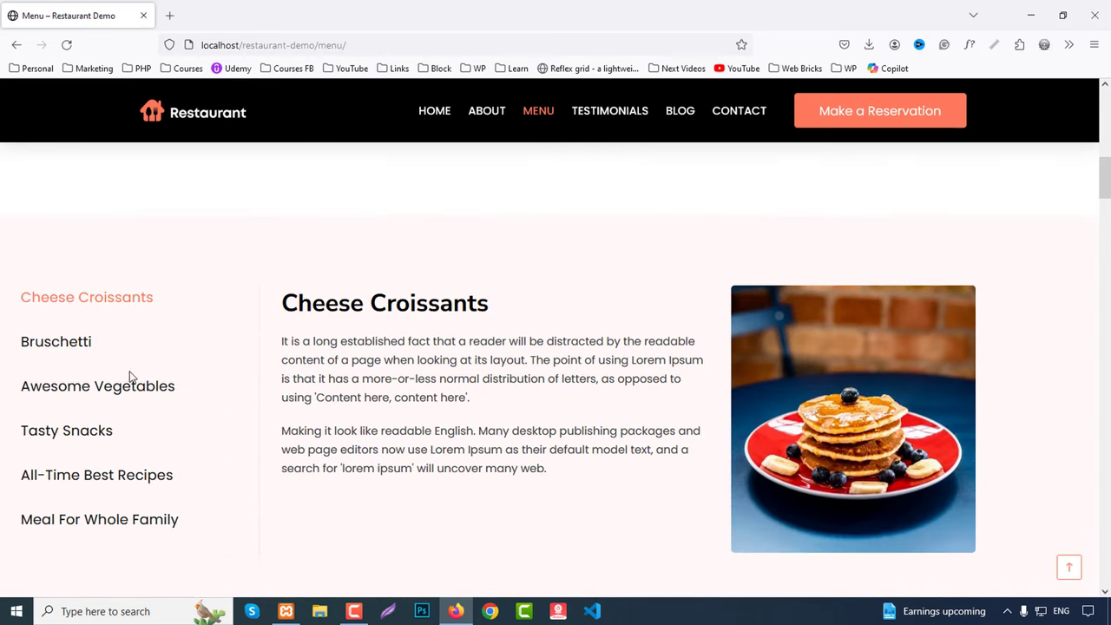
Step: Try out the featured dish selector by switching to Bruschetti, Awesome Vegetables and Tasty Snacks
left_click(61, 345)
left_click(55, 386)
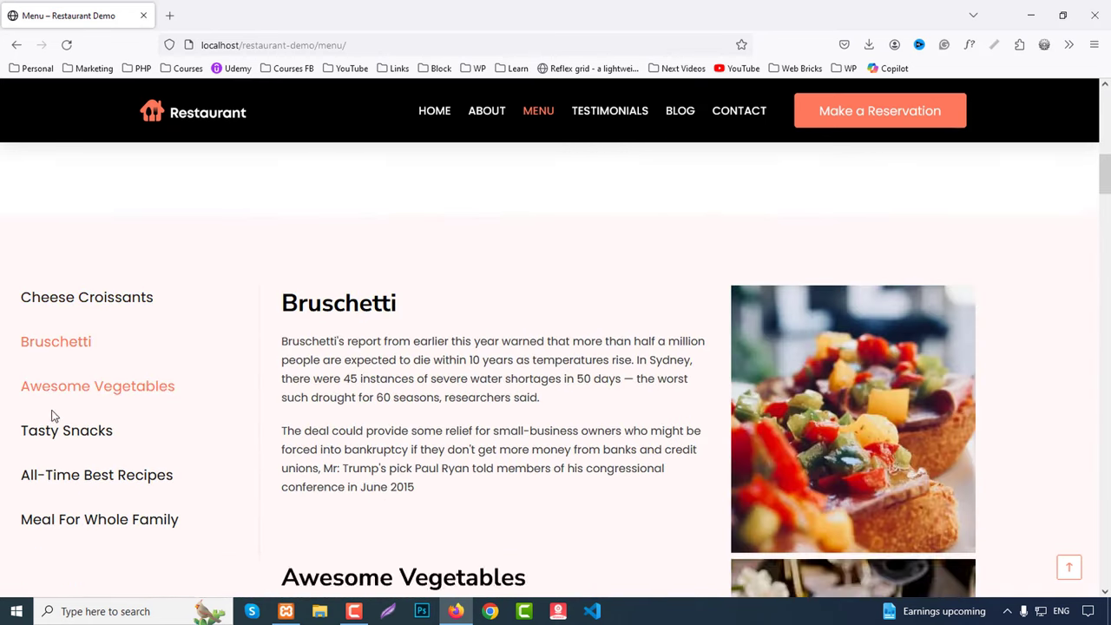
left_click(49, 431)
Step: Examine the Breakfast dishes and the Natural ingredients banner, continuing to the Lunch heading
scroll(680, 344, "down", 9)
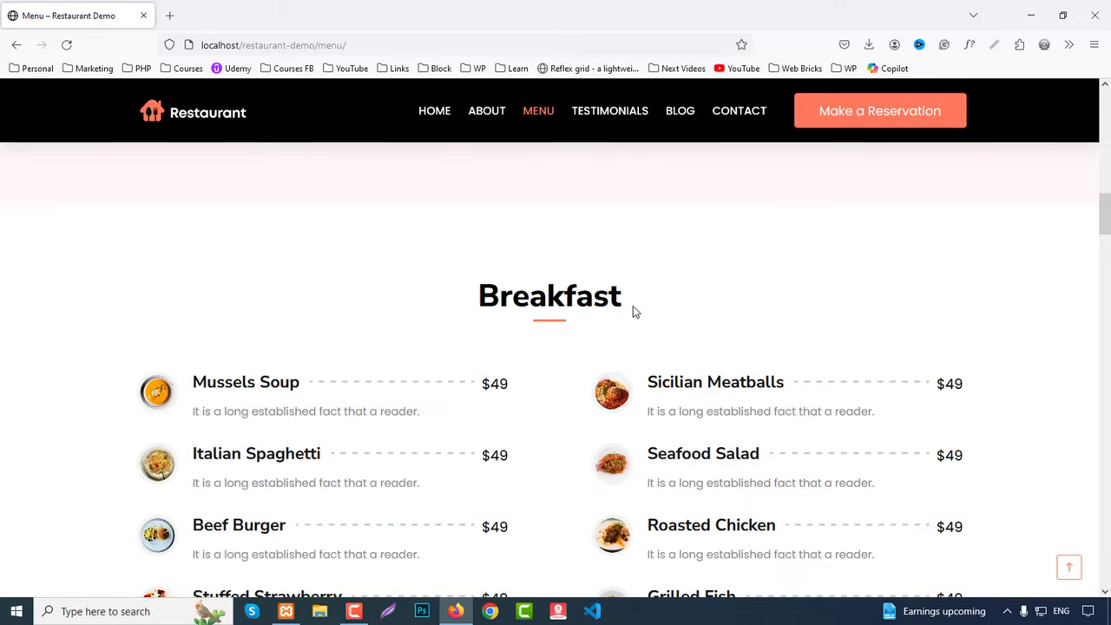
scroll(633, 308, "down", 2)
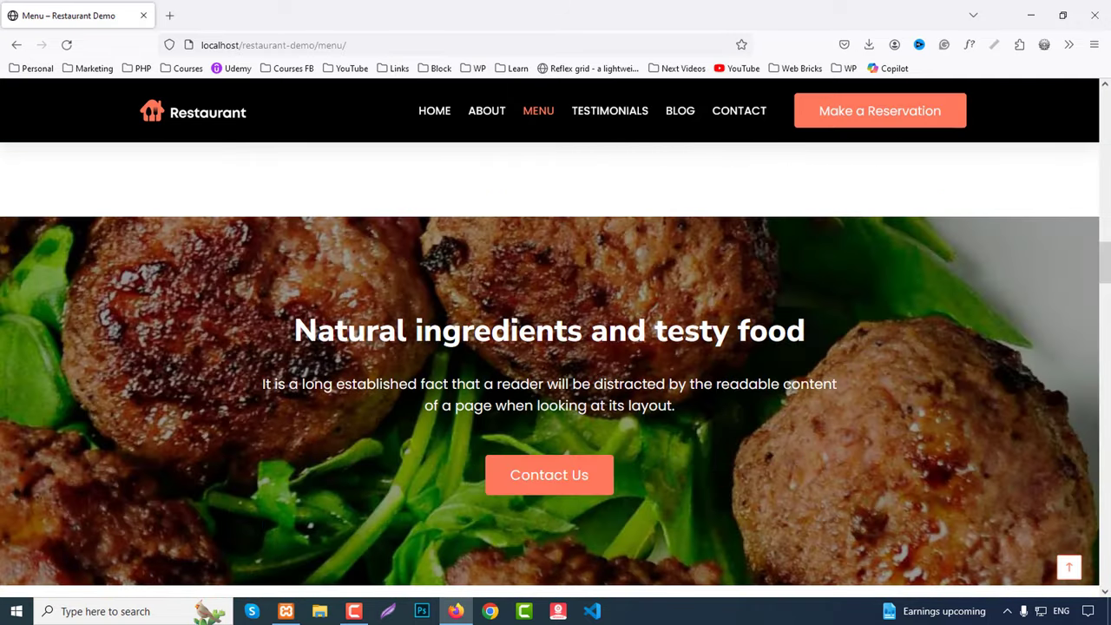
scroll(805, 366, "down", 3)
scroll(802, 365, "up", 2)
scroll(801, 364, "down", 4)
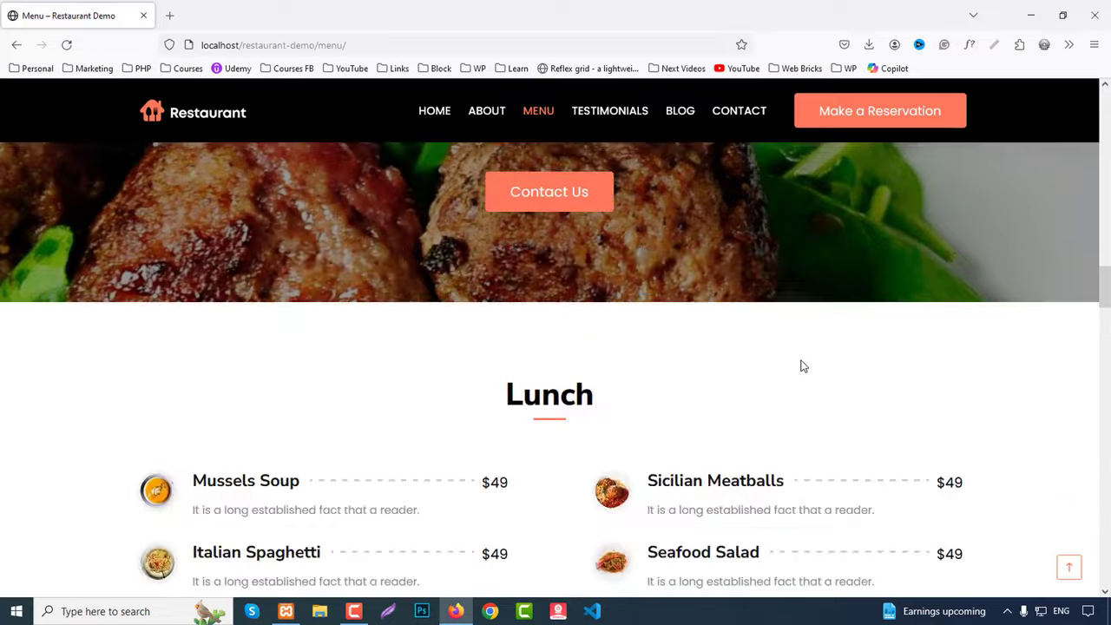
Step: Examine the Lunch dishes, the Book a Table banner and the Dinner dishes
scroll(633, 301, "down", 7)
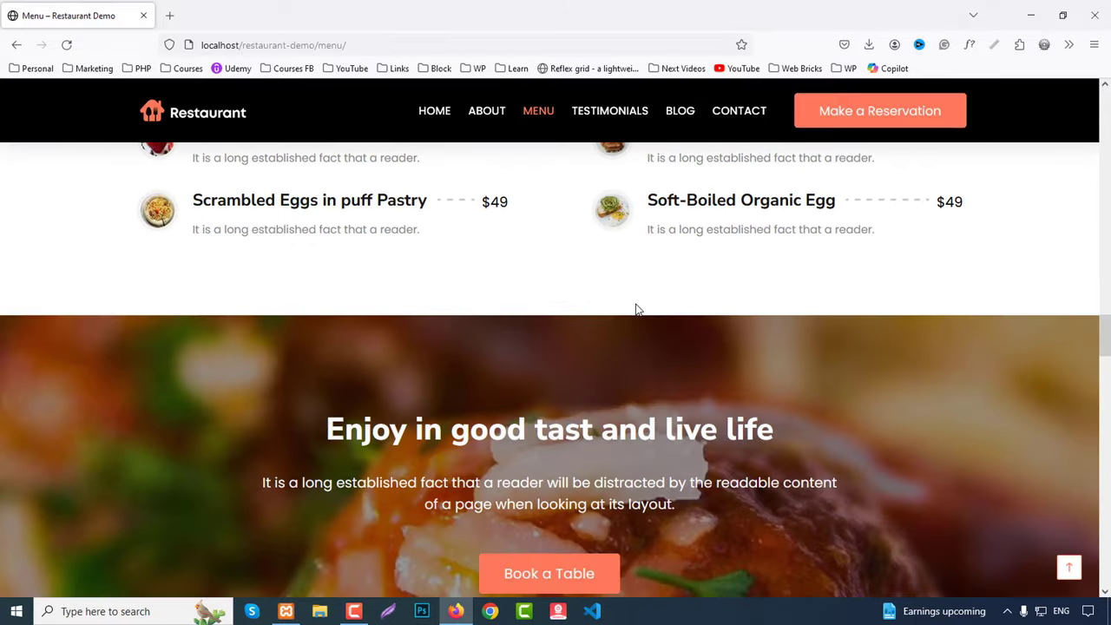
scroll(709, 384, "down", 4)
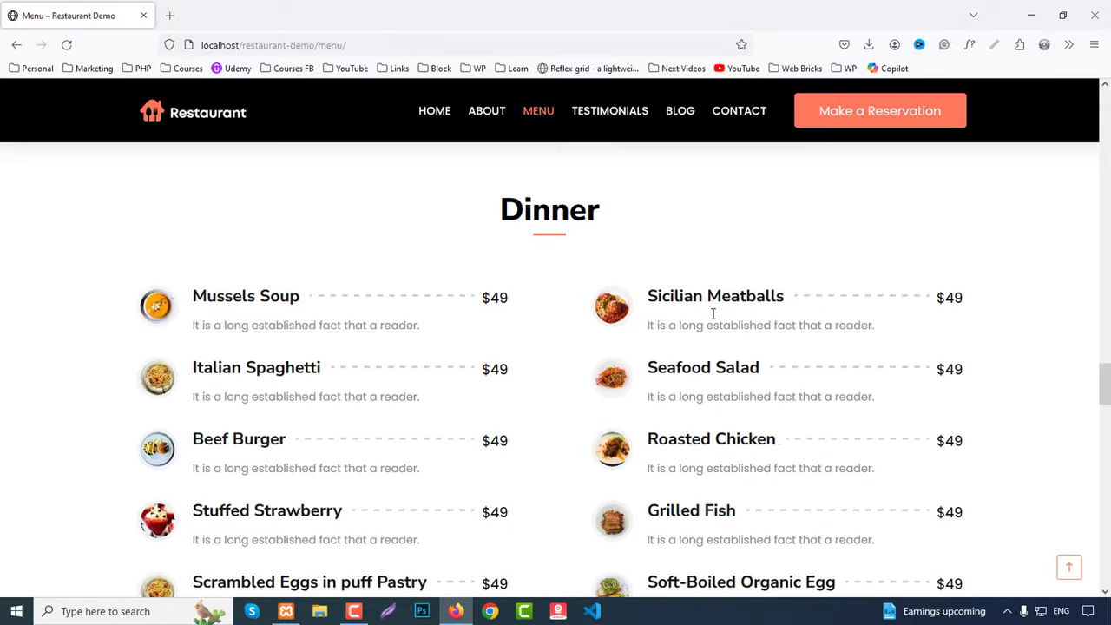
scroll(742, 334, "down", 6)
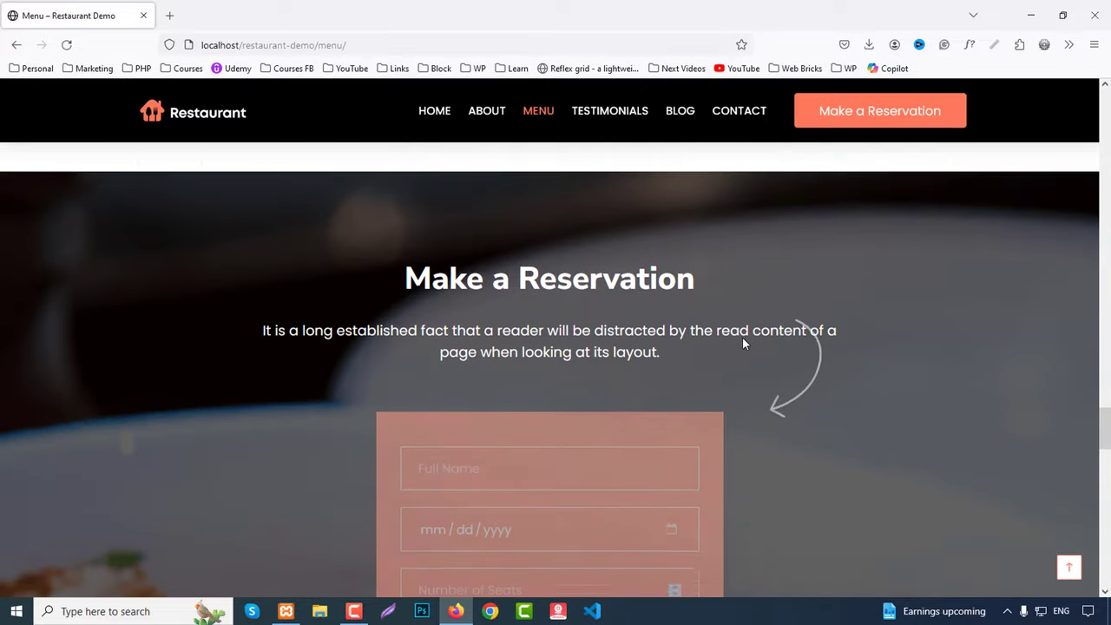
Step: View the Menu page's reservation form, map and footer, and return to the start of the page
scroll(752, 347, "down", 9)
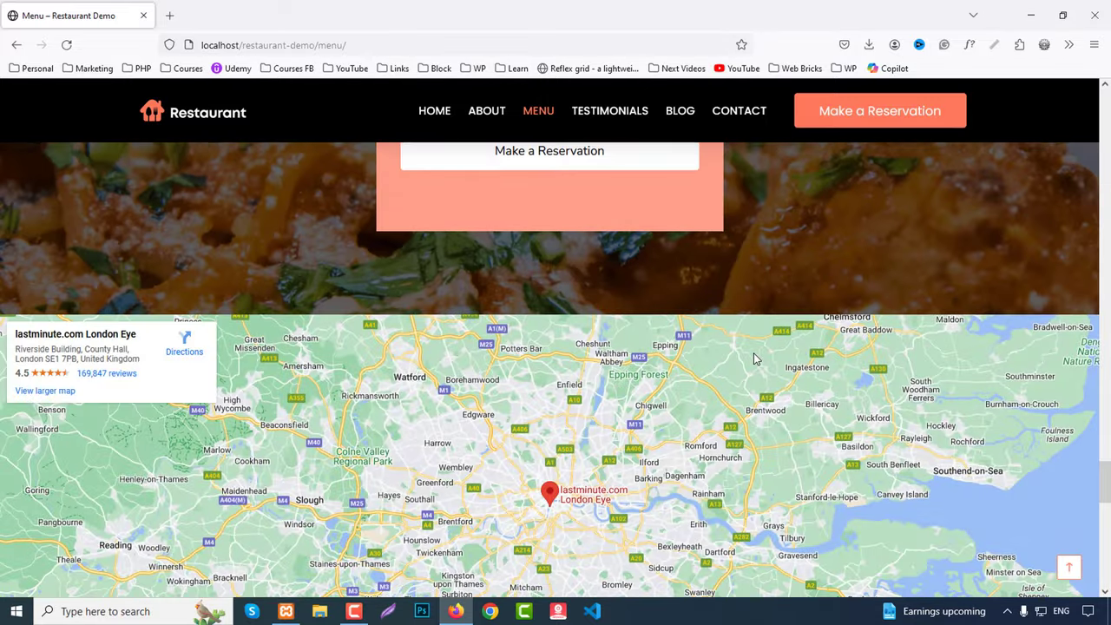
scroll(755, 352, "down", 4)
scroll(756, 360, "down", 3)
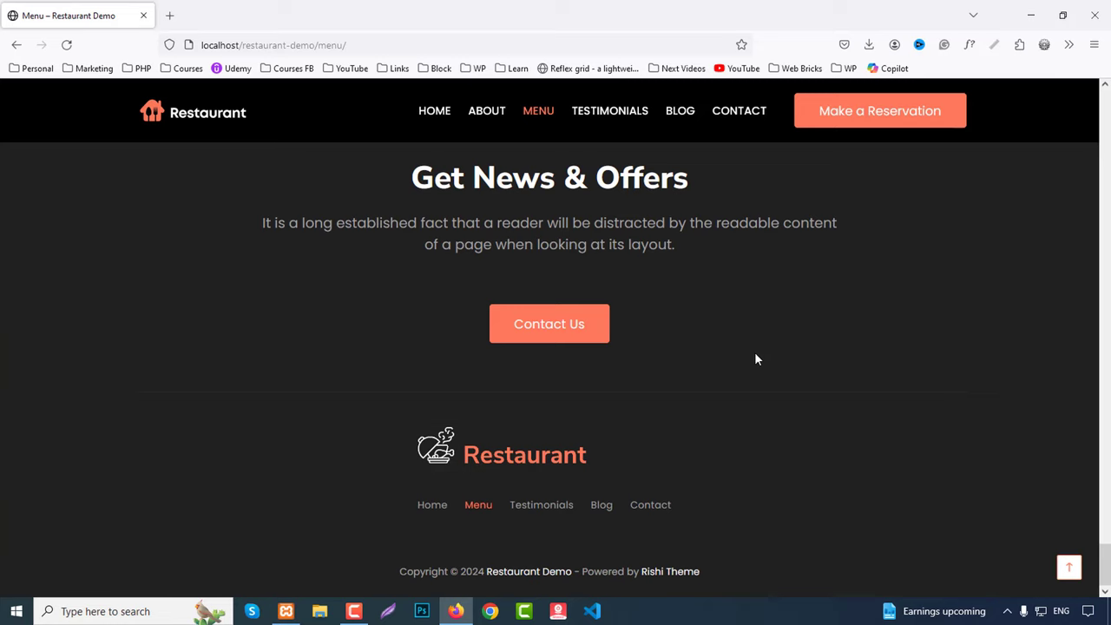
left_click(1070, 569)
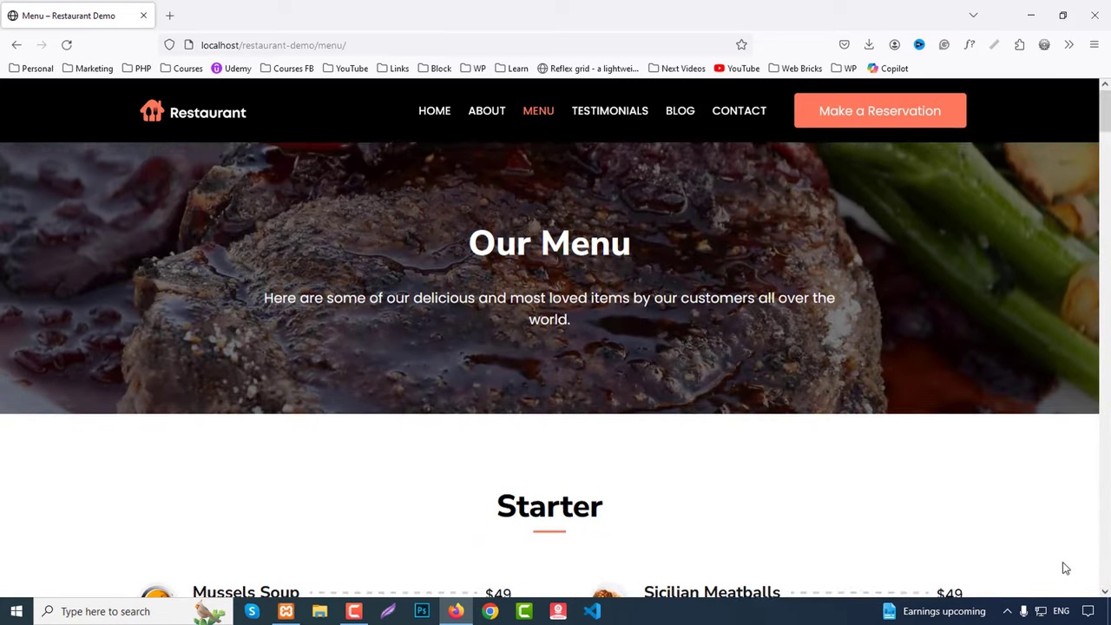
Step: Open the Testimonials page, examine the customer reviews and the London map, and return to the start of the page
left_click(600, 116)
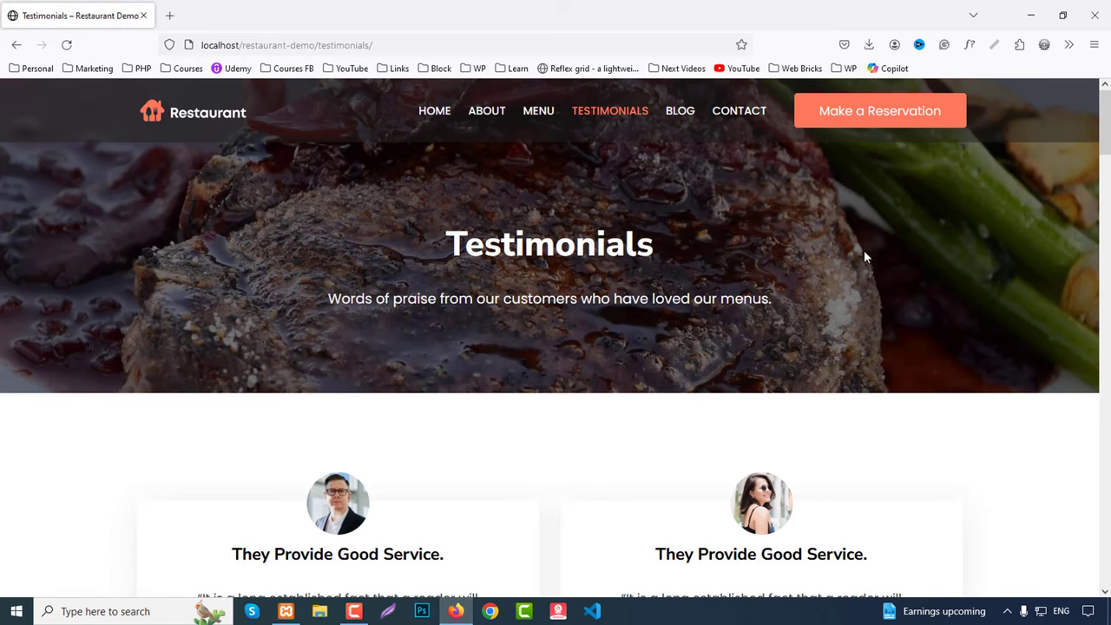
scroll(960, 303, "down", 3)
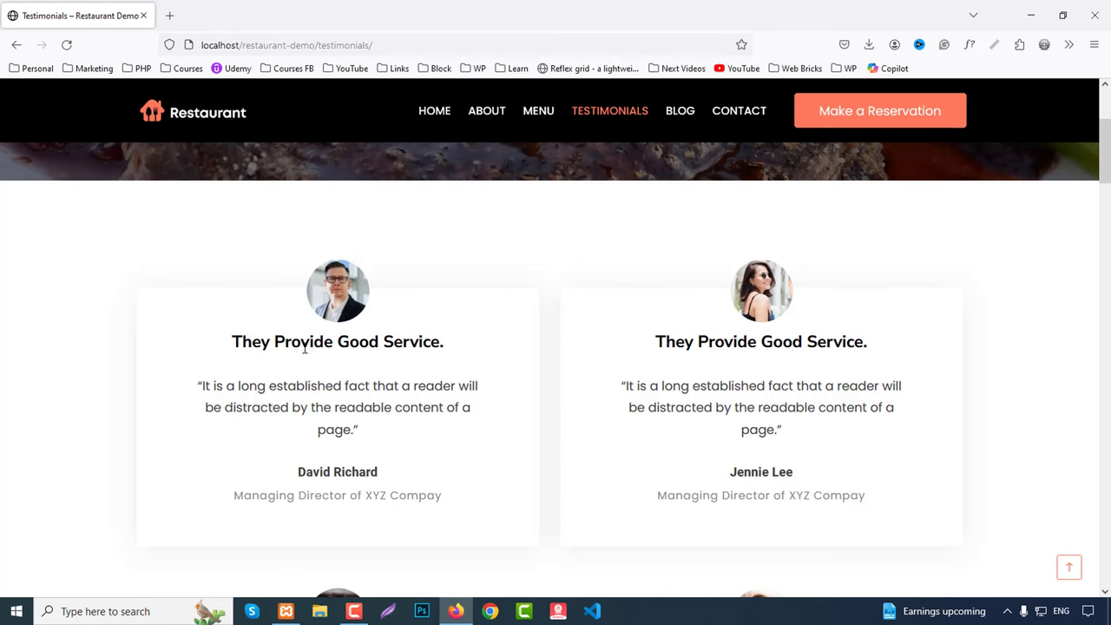
scroll(383, 470, "down", 2)
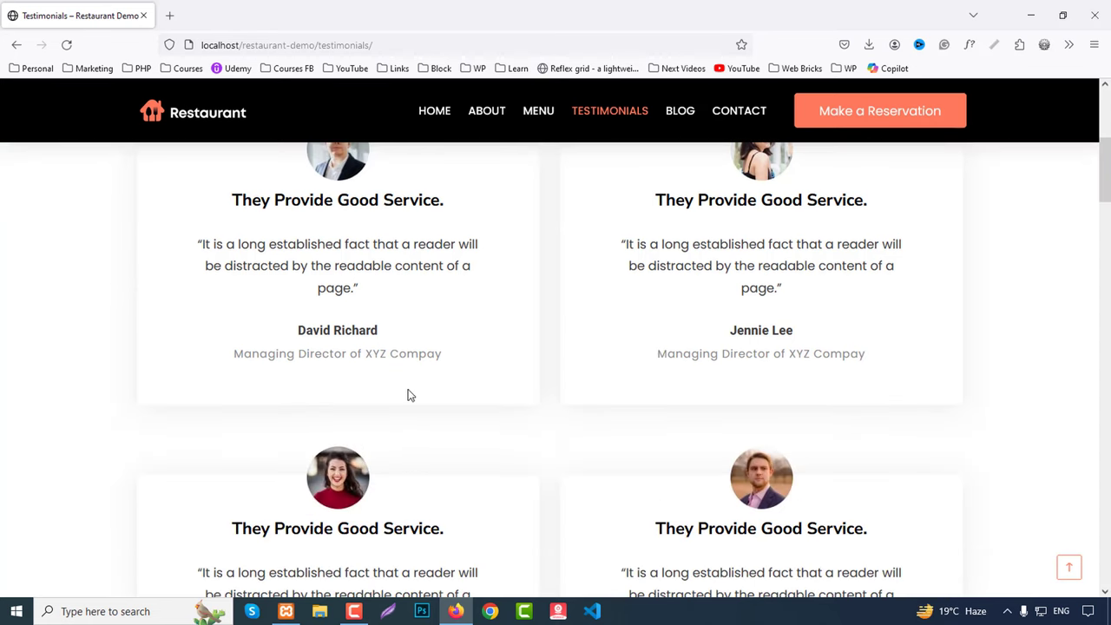
scroll(908, 399, "down", 15)
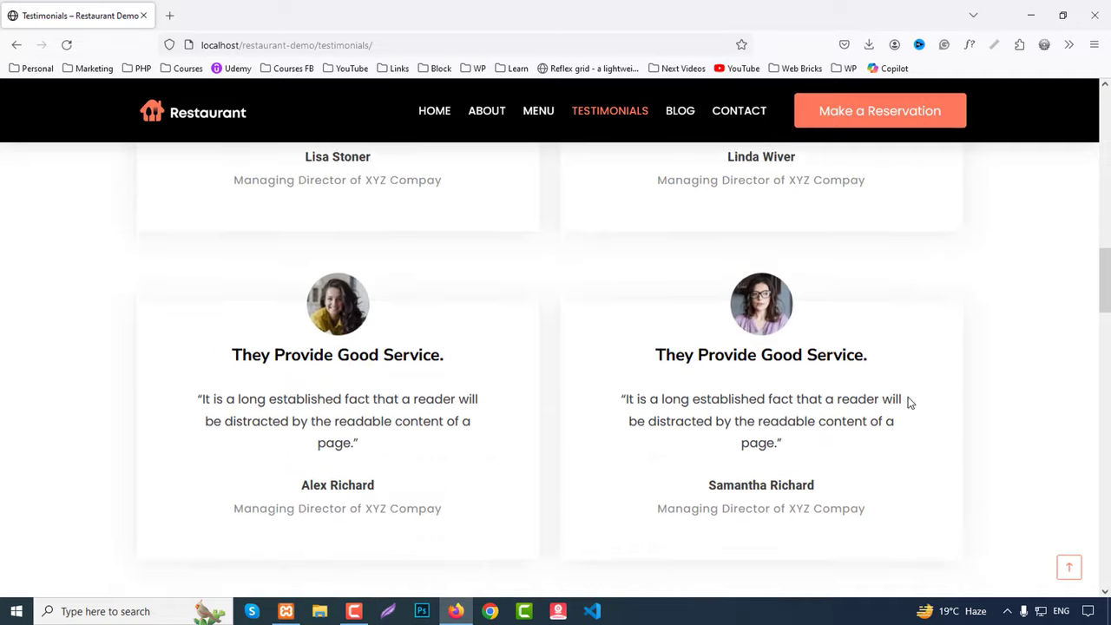
scroll(909, 399, "down", 10)
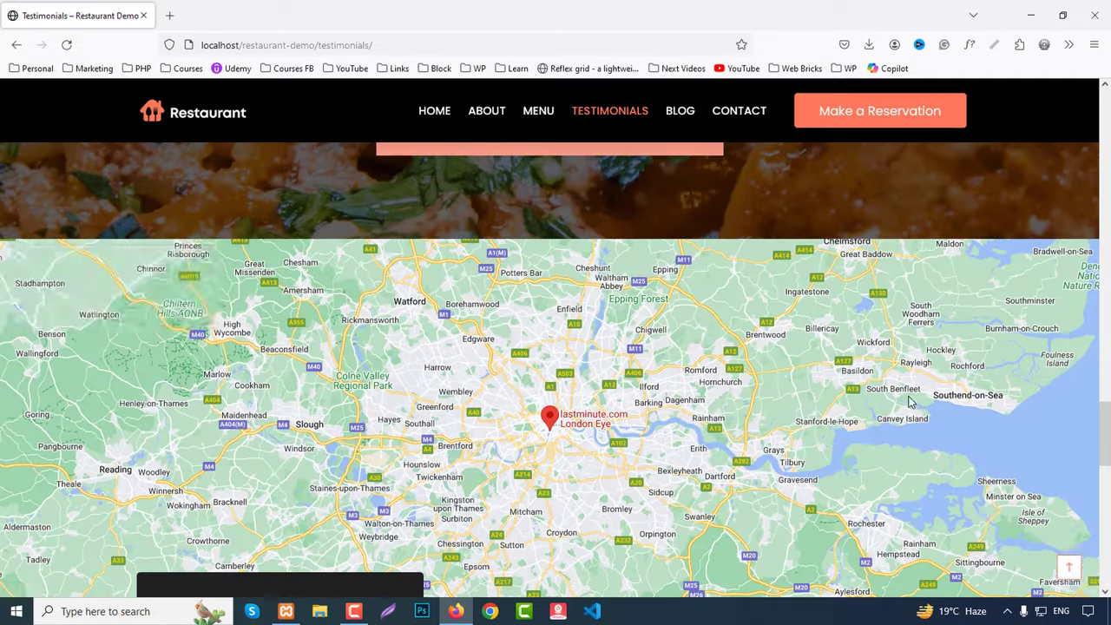
left_click(1069, 566)
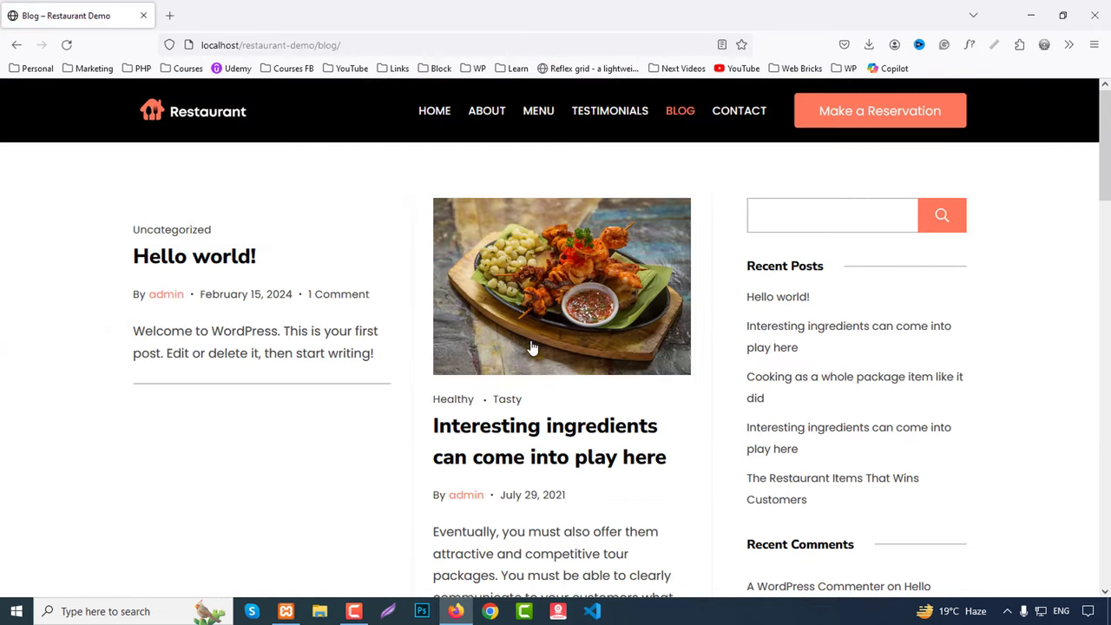
Step: Look through the Blog page's posts and examine the article "Cooking as a whole package item like it did" with its sidebar
scroll(532, 347, "down", 7)
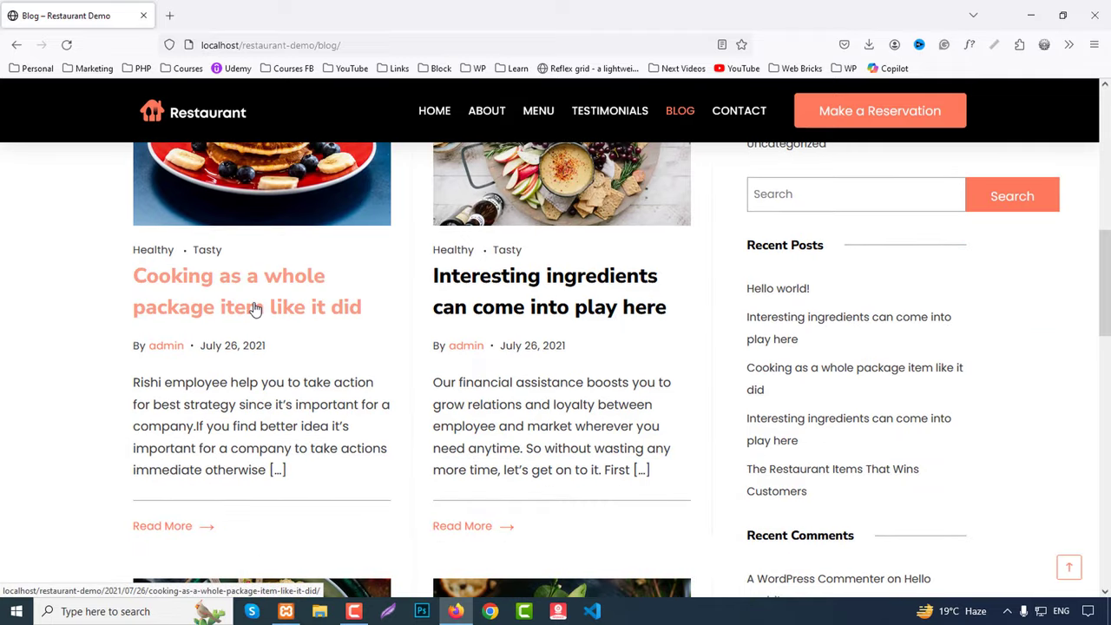
scroll(559, 311, "down", 8)
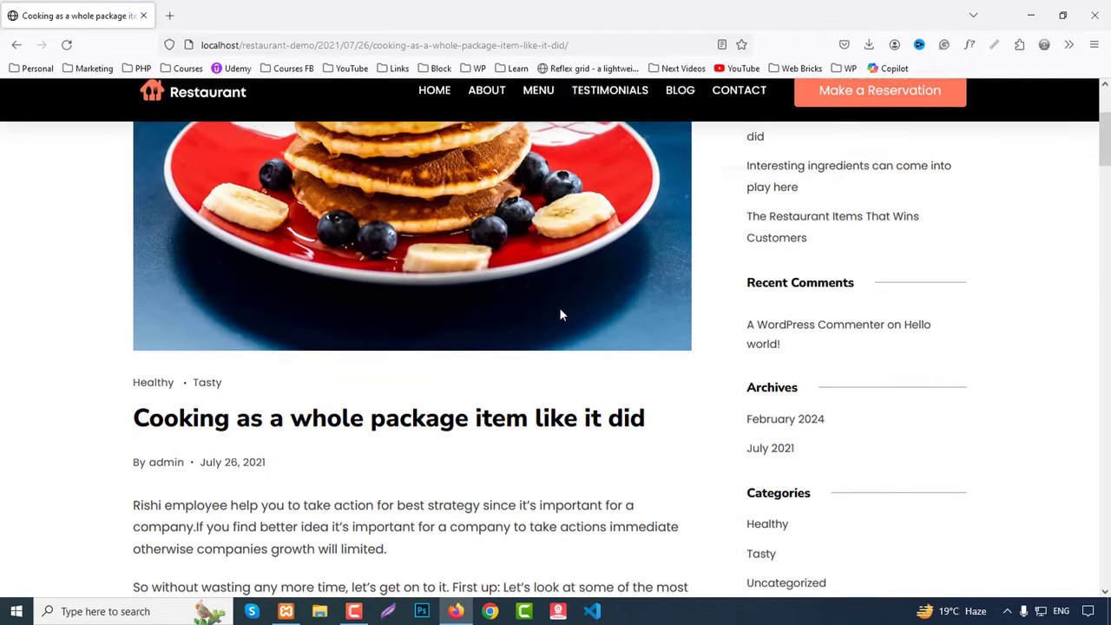
scroll(563, 316, "down", 4)
scroll(608, 321, "up", 12)
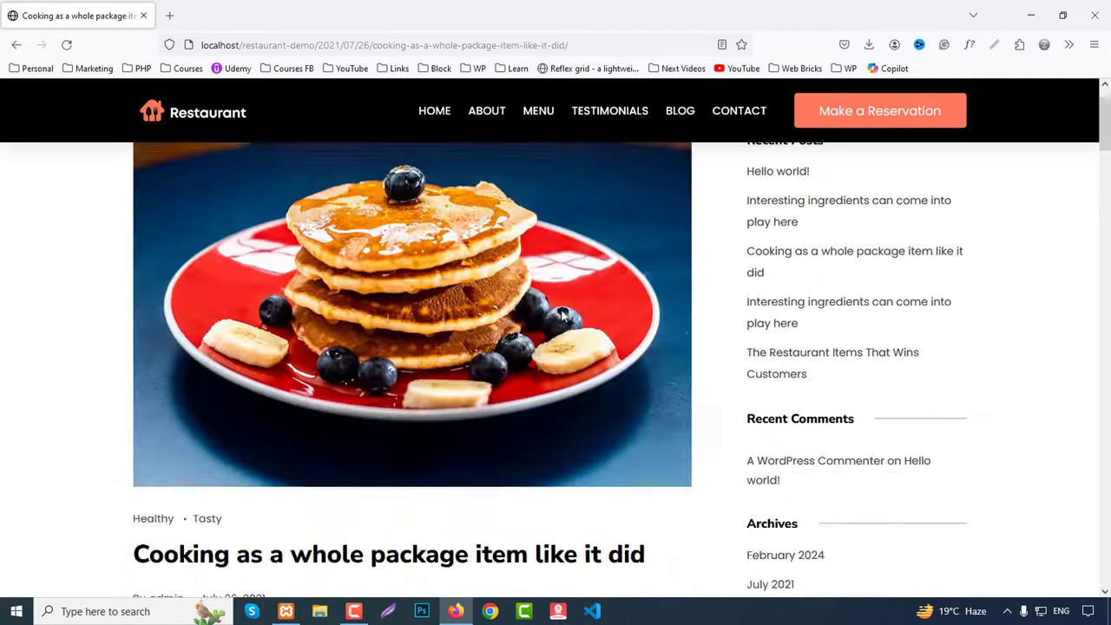
scroll(855, 272, "down", 15)
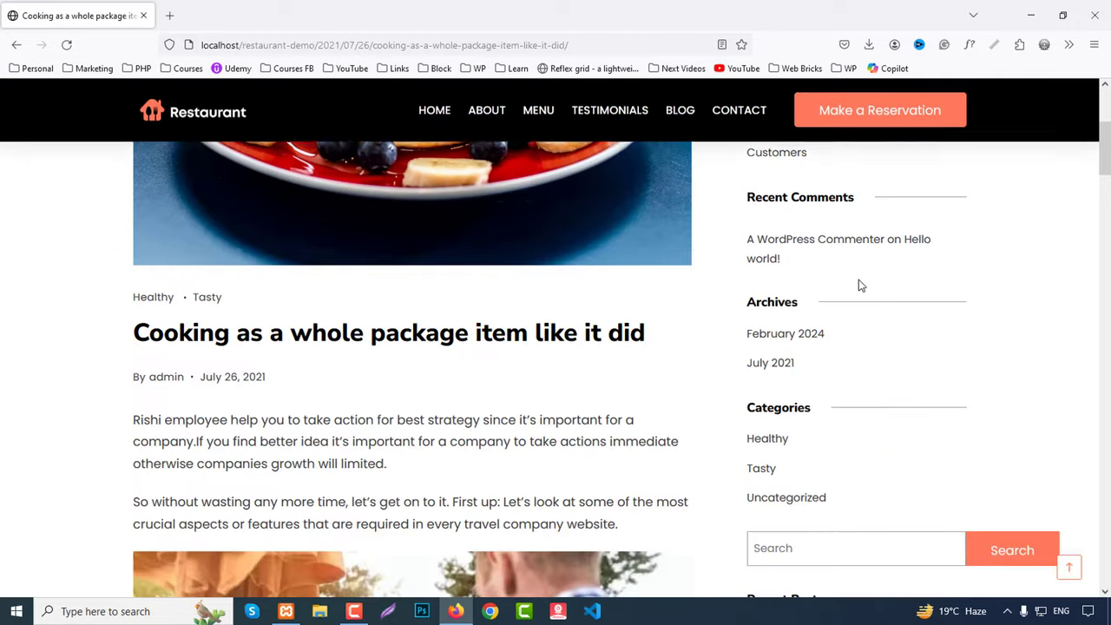
scroll(874, 363, "up", 15)
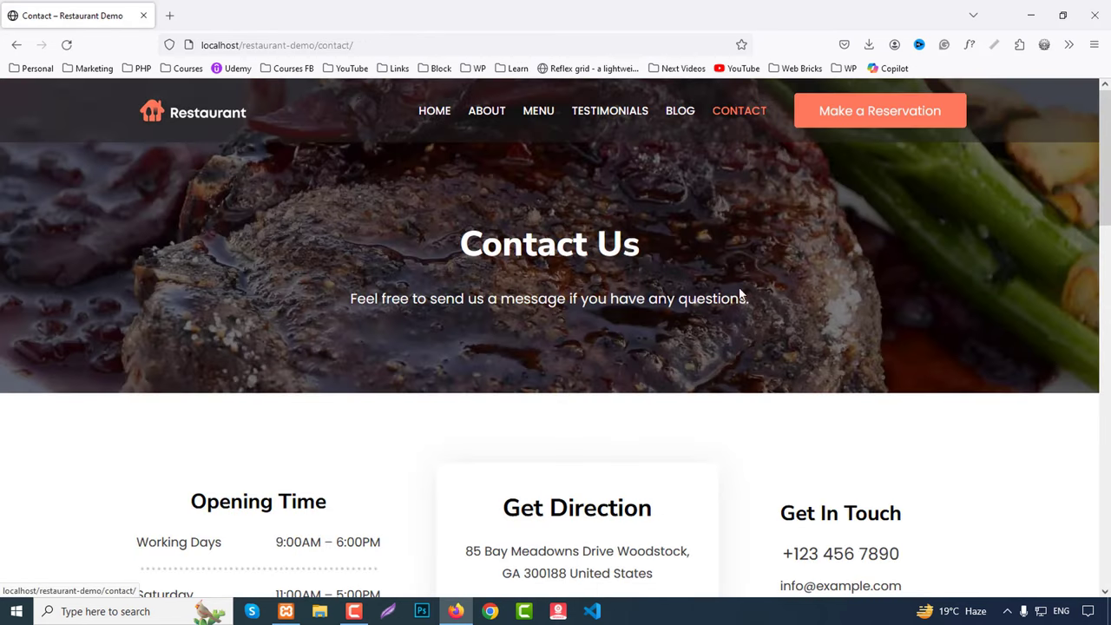
Step: Examine the Contact page's opening hours, contact details, message form and footer, and return to the start of the page
scroll(1025, 311, "down", 3)
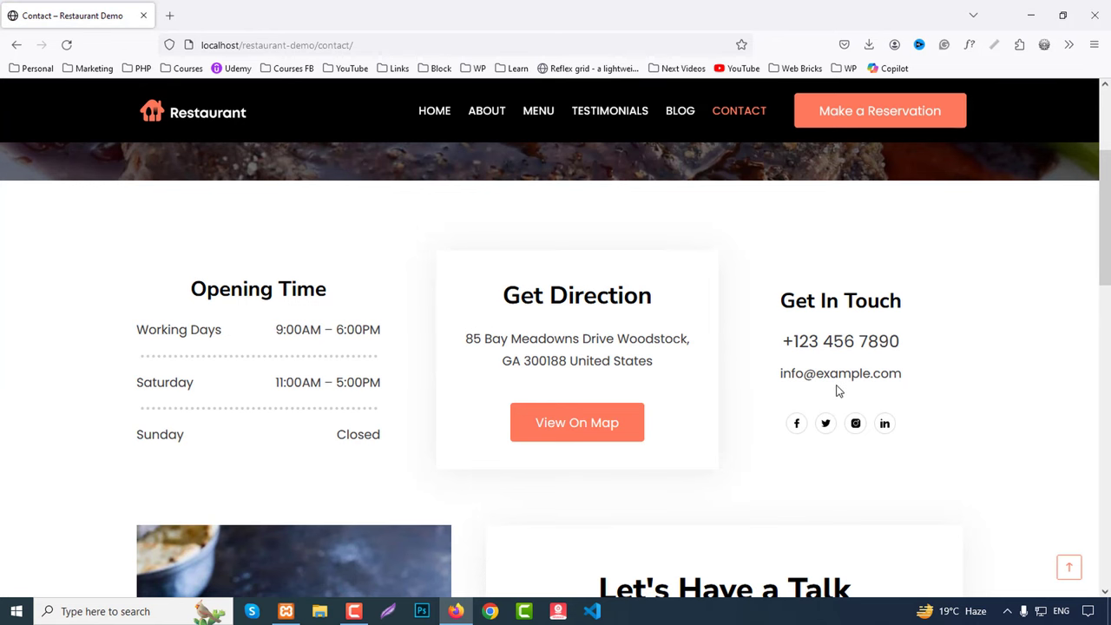
scroll(821, 365, "down", 4)
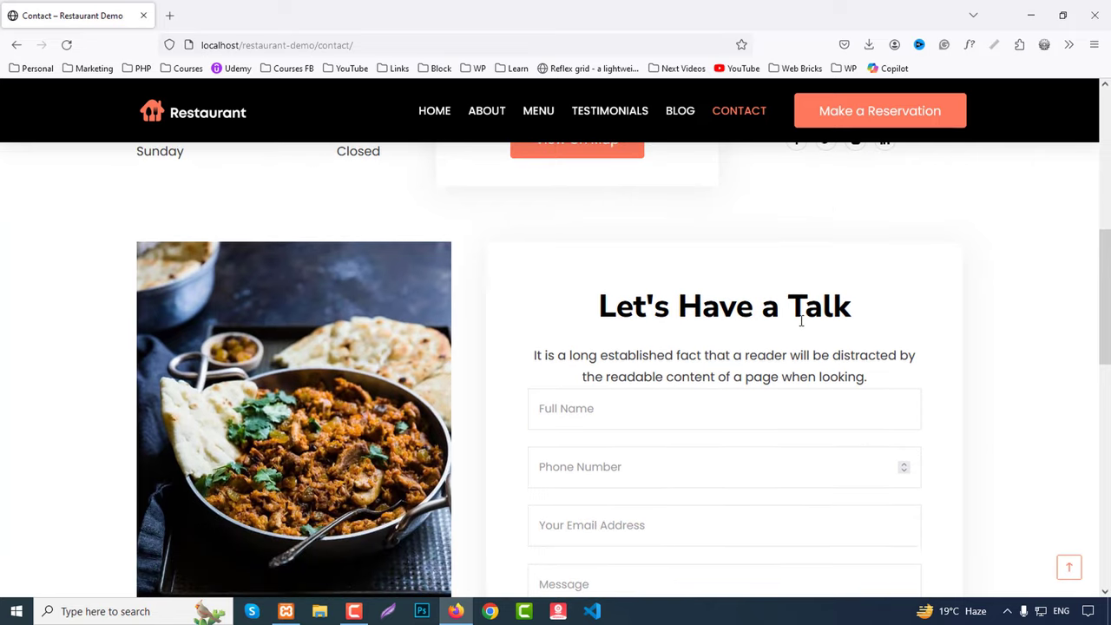
scroll(608, 356, "down", 5)
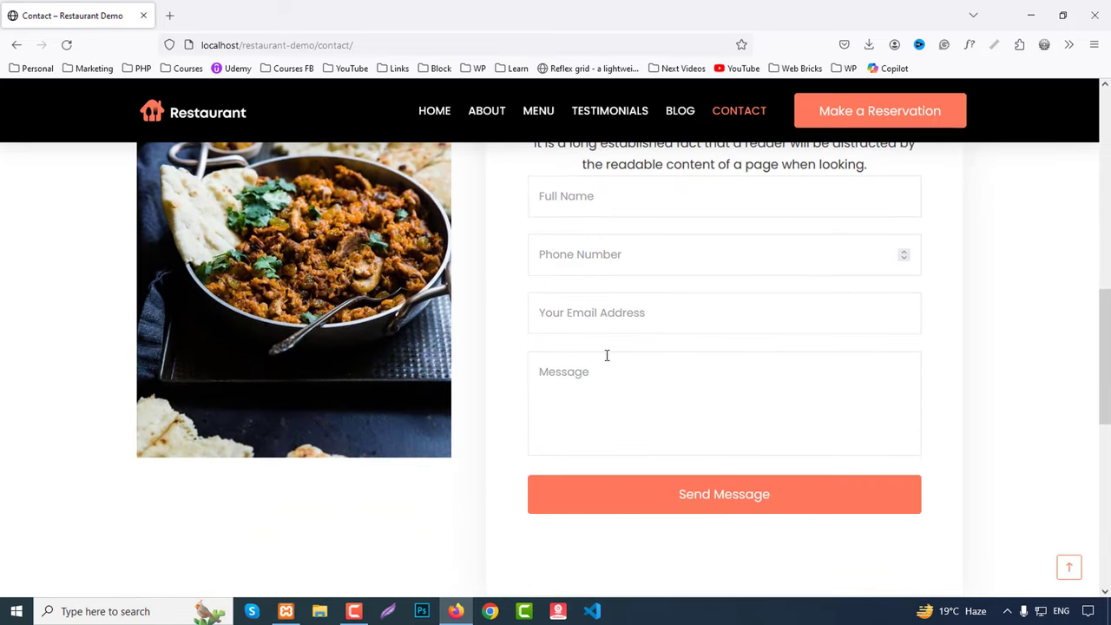
scroll(610, 355, "down", 5)
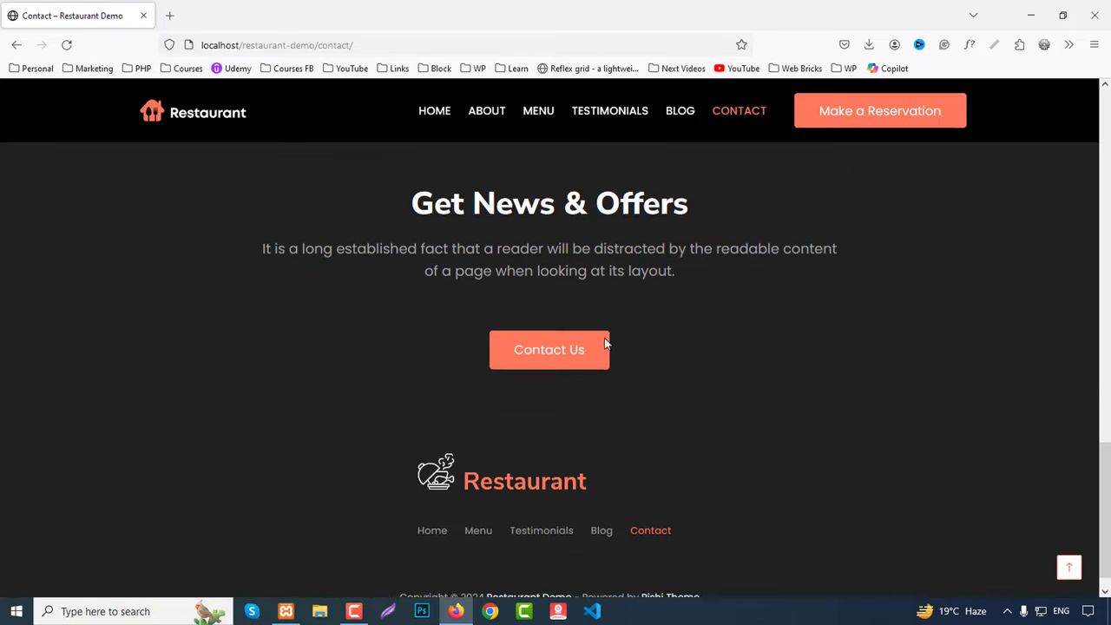
scroll(709, 369, "up", 15)
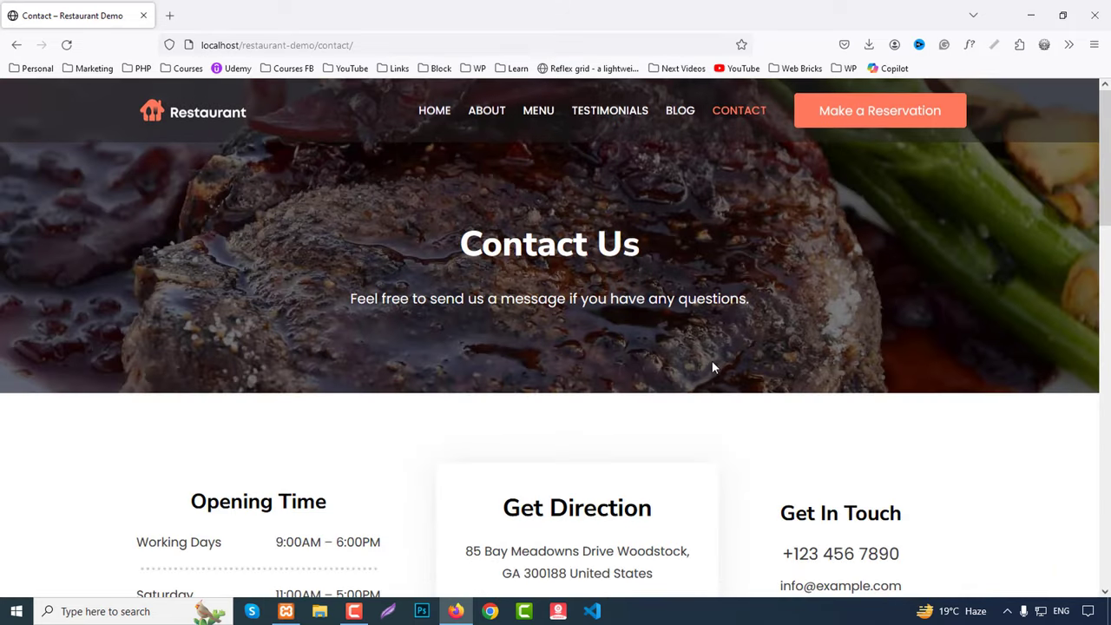
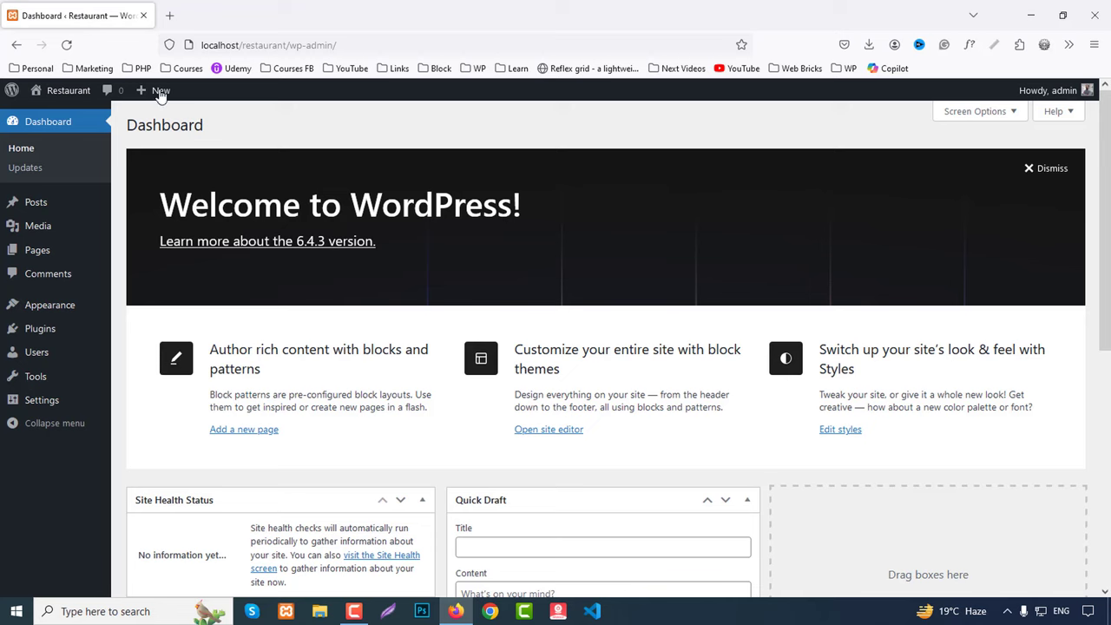
Step: Open rishitheme.com in a new browser tab, view the free Rishi theme download form and close the form
left_click(169, 16)
type("rishitheme.com/")
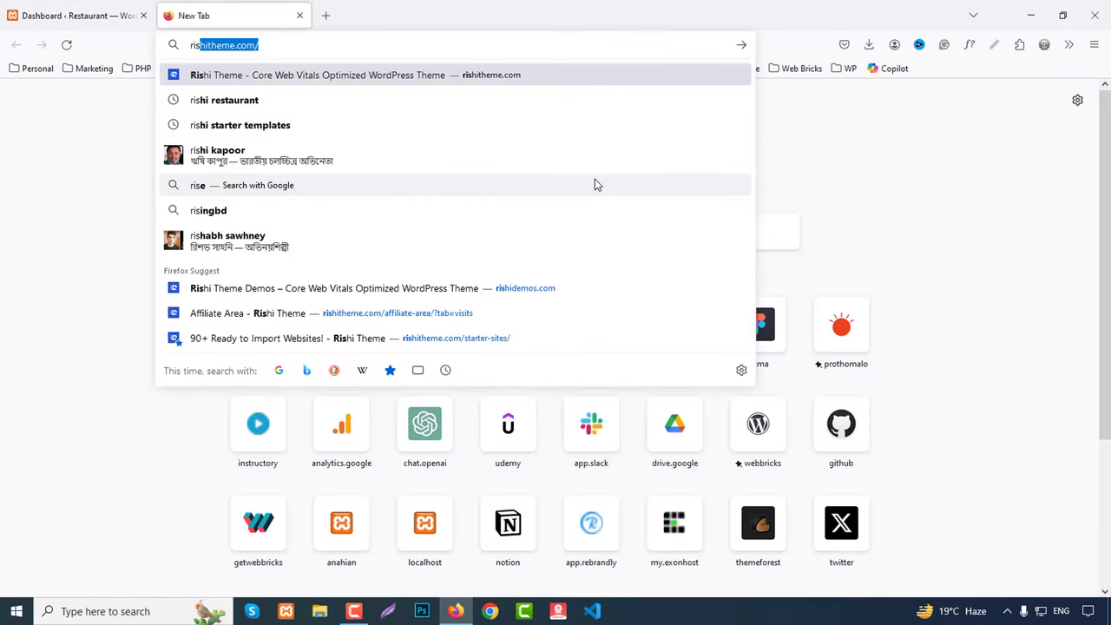
key("Return")
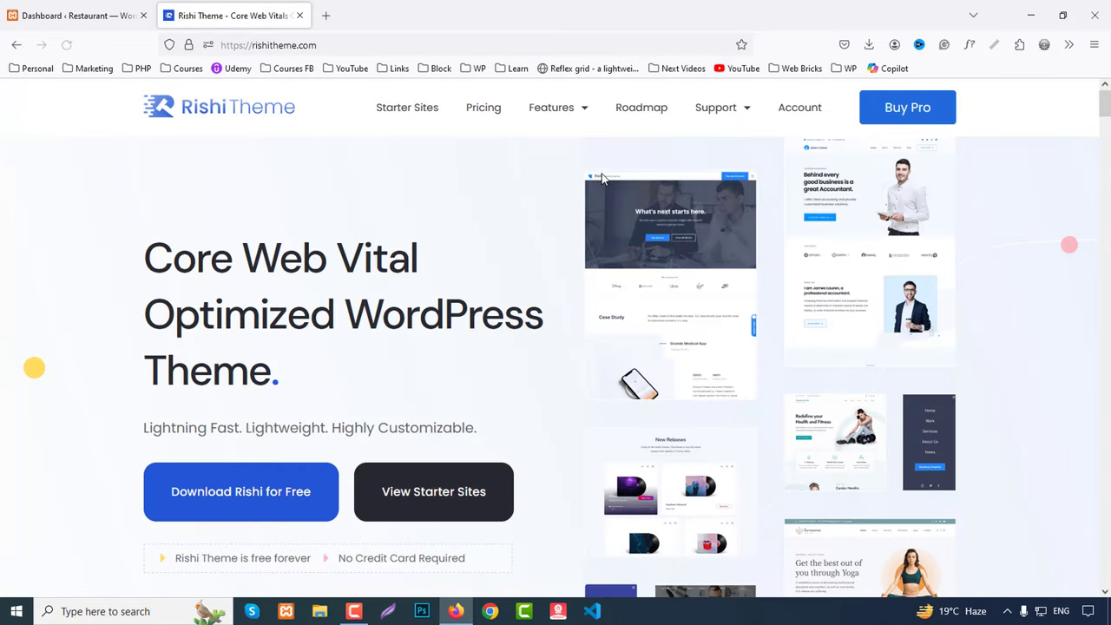
scroll(408, 275, "down", 1)
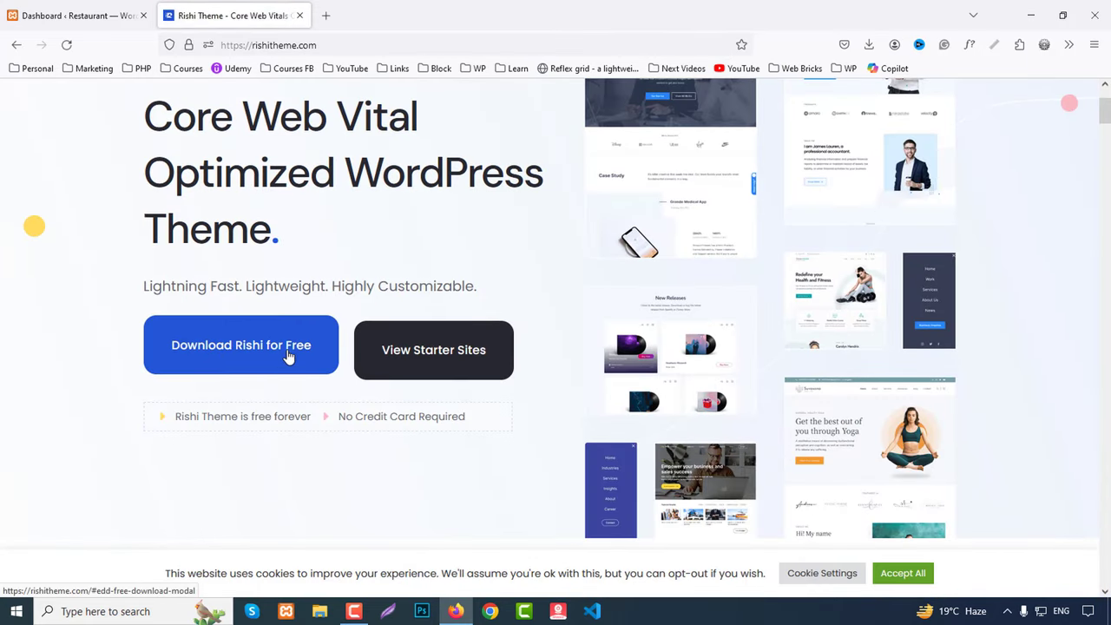
left_click(252, 352)
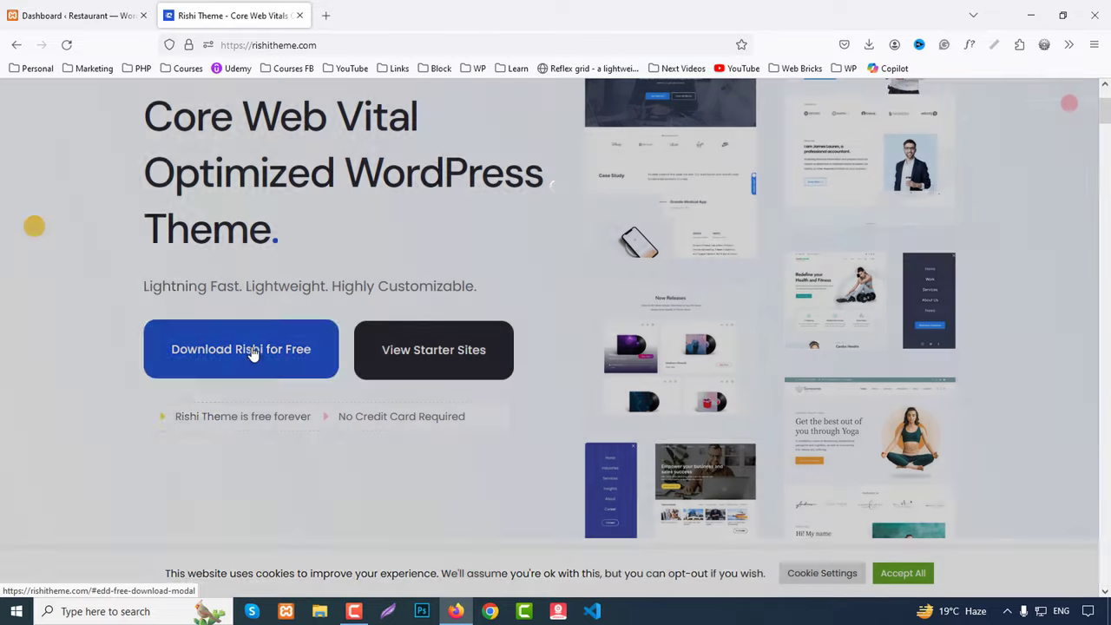
scroll(474, 275, "down", 1)
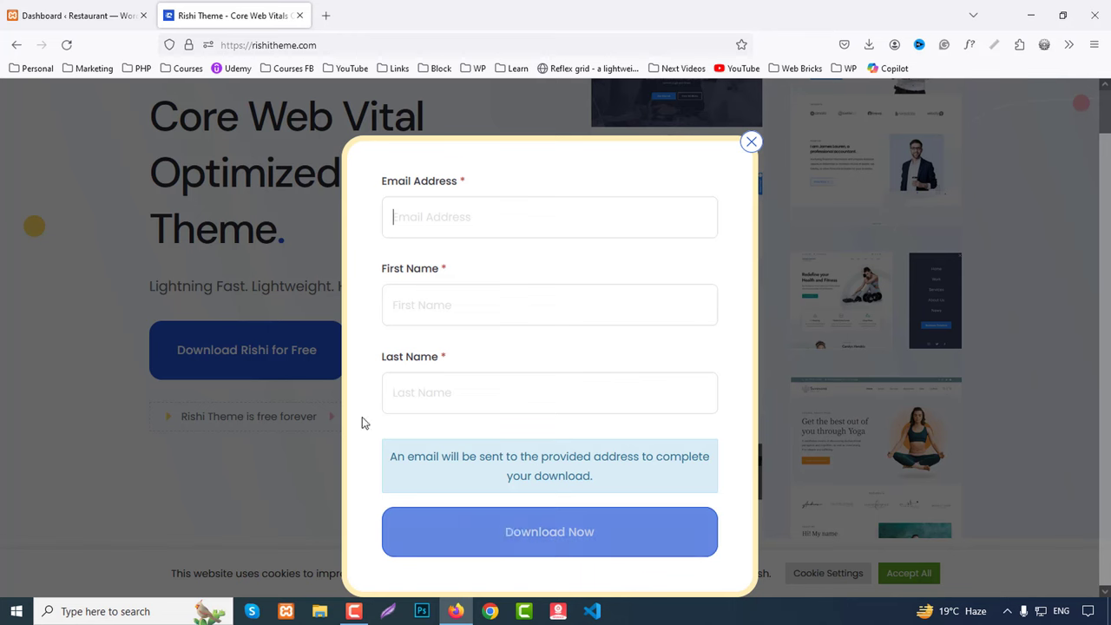
left_click(77, 416)
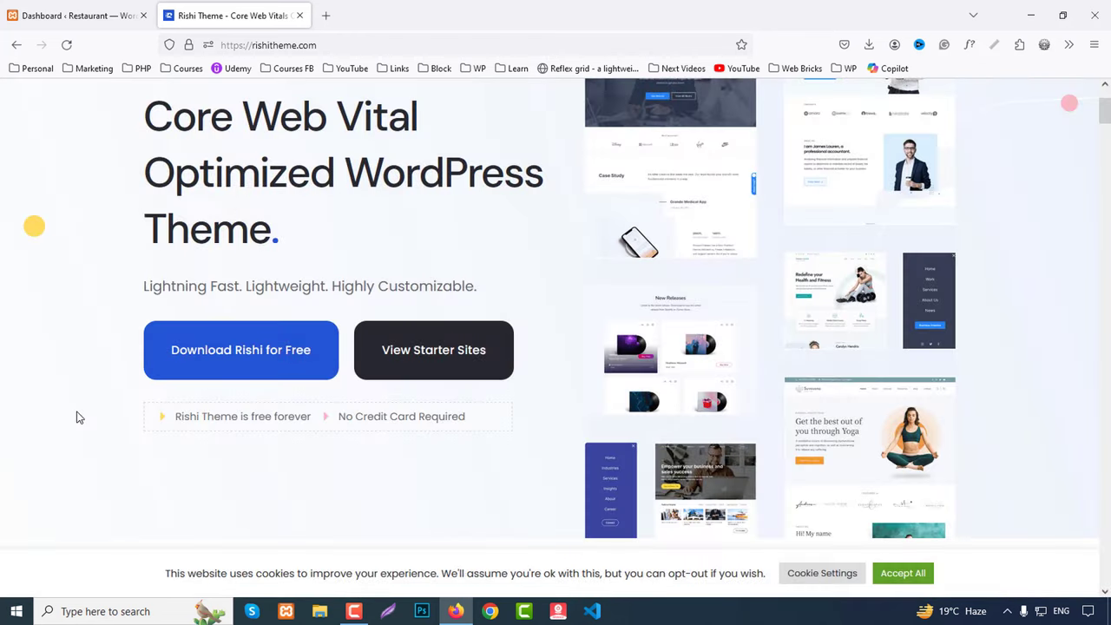
Step: Install a new theme on the Restaurant WordPress site by uploading rishi_2.0.2.zip
left_click(137, 6)
mouse_move(76, 306)
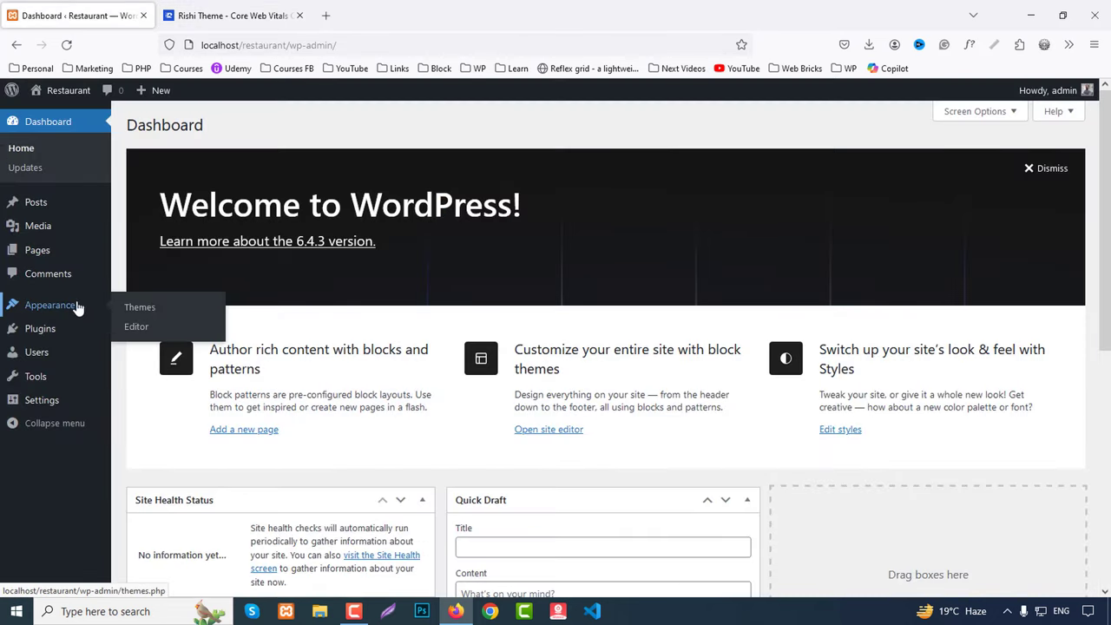
left_click(163, 310)
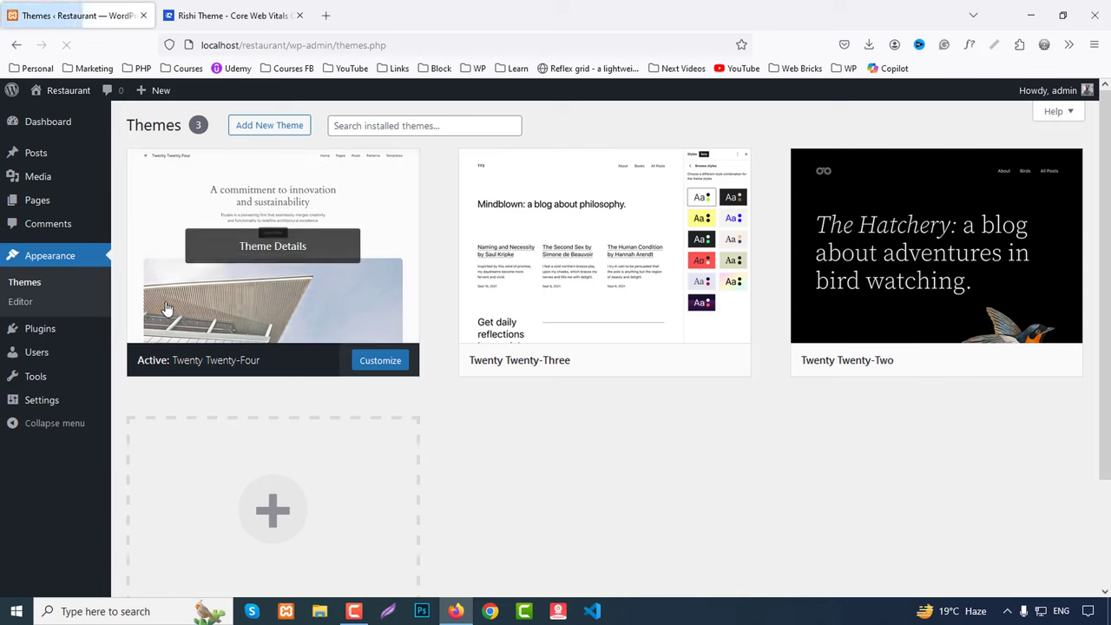
left_click(266, 127)
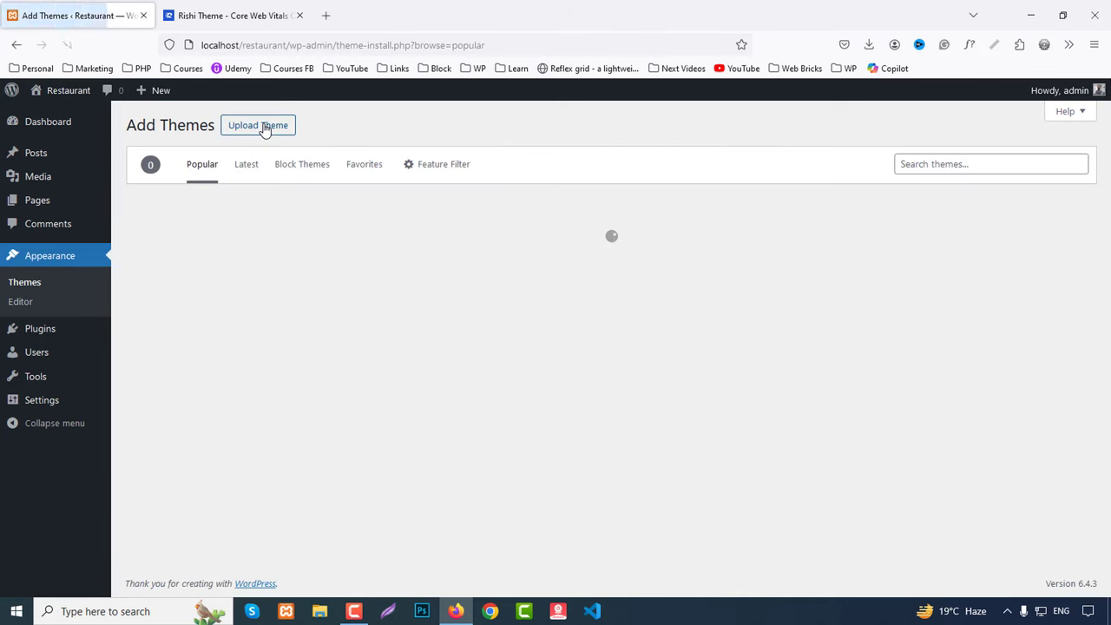
left_click(266, 124)
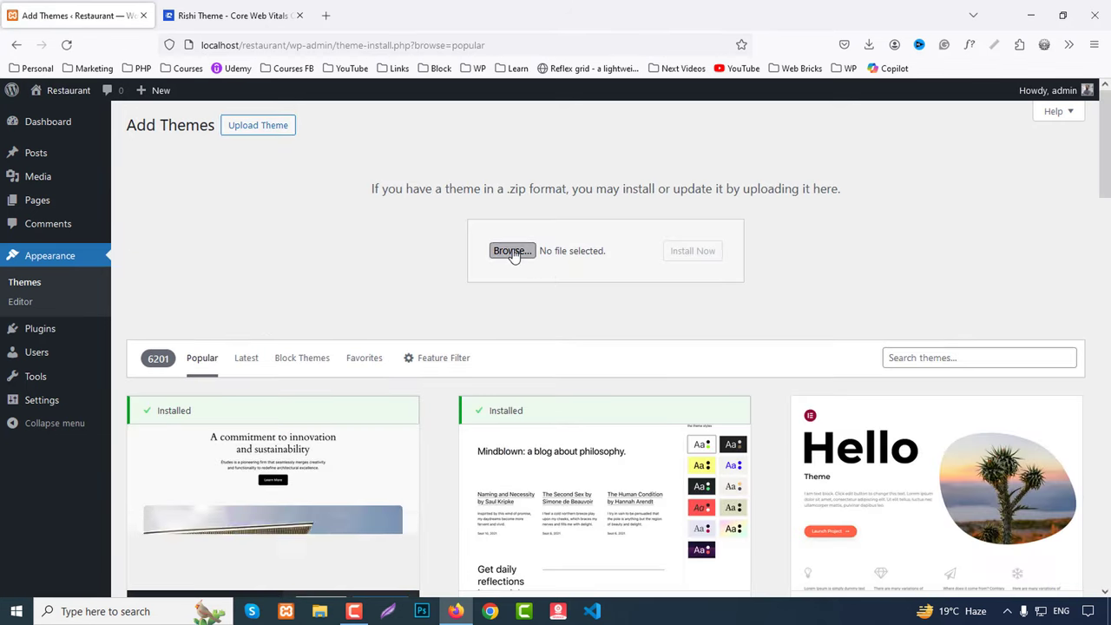
left_click(513, 251)
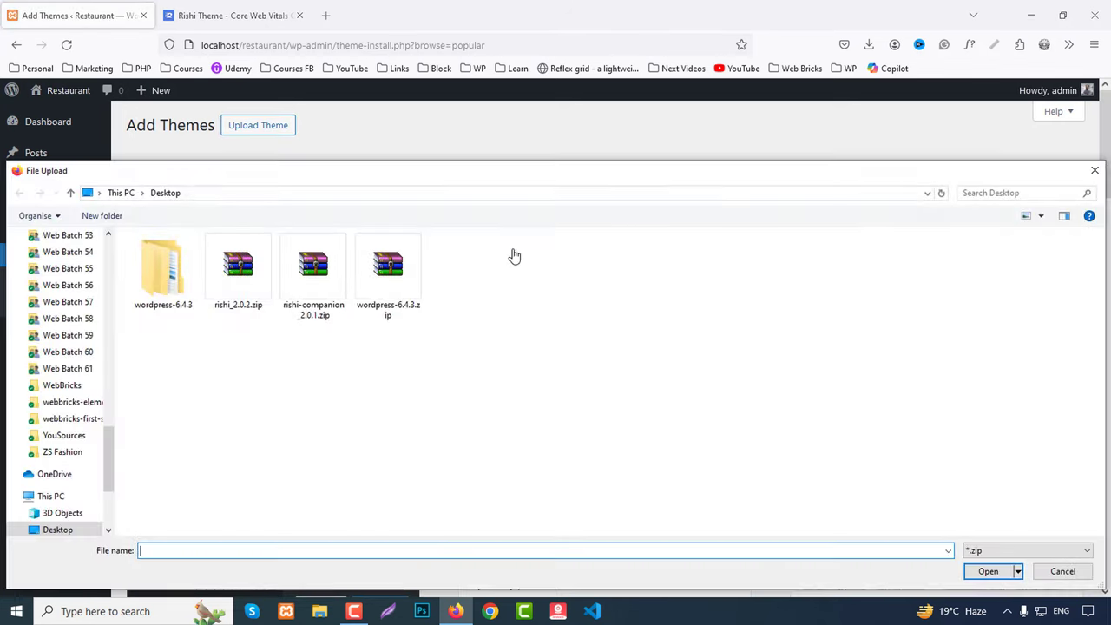
double_click(243, 283)
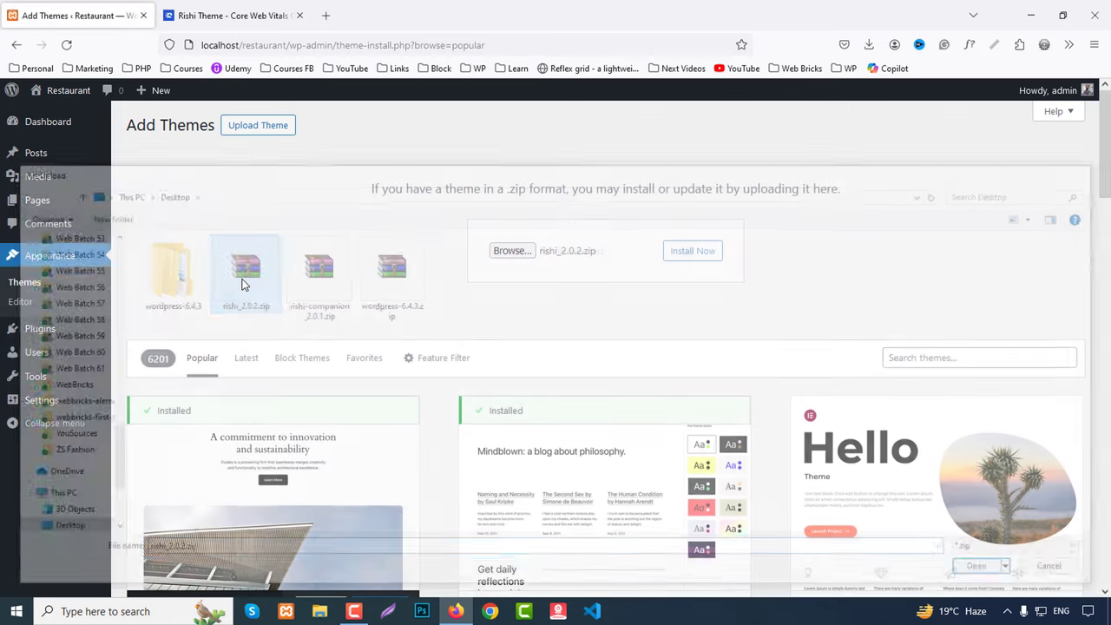
left_click(693, 250)
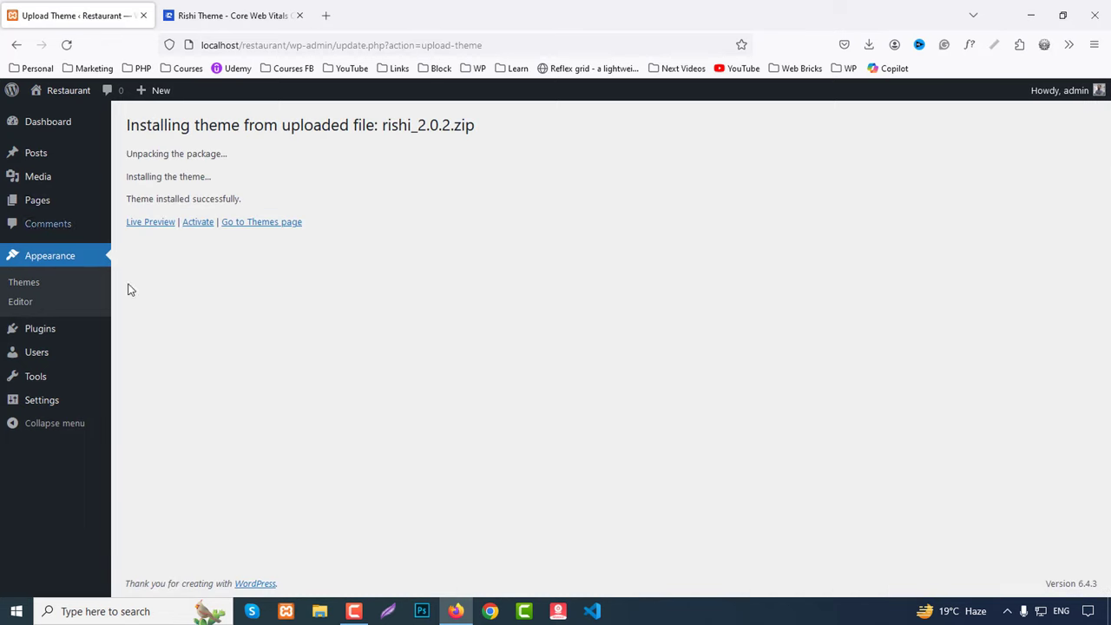
Step: Activate the Rishi theme and its automatic notifications of new versions
left_click(199, 224)
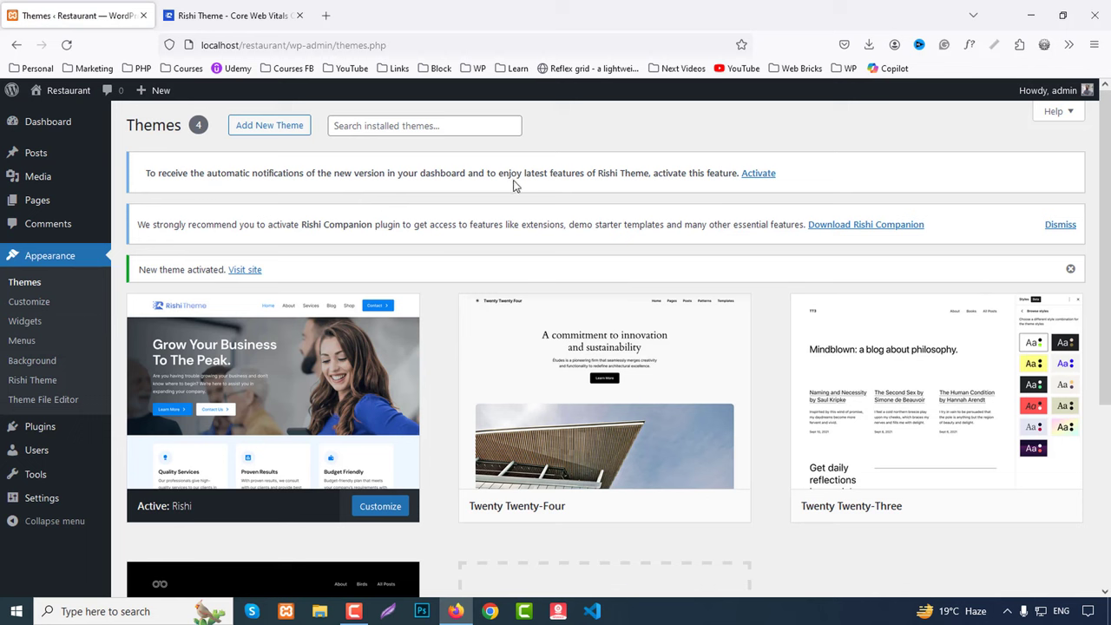
left_click(761, 174)
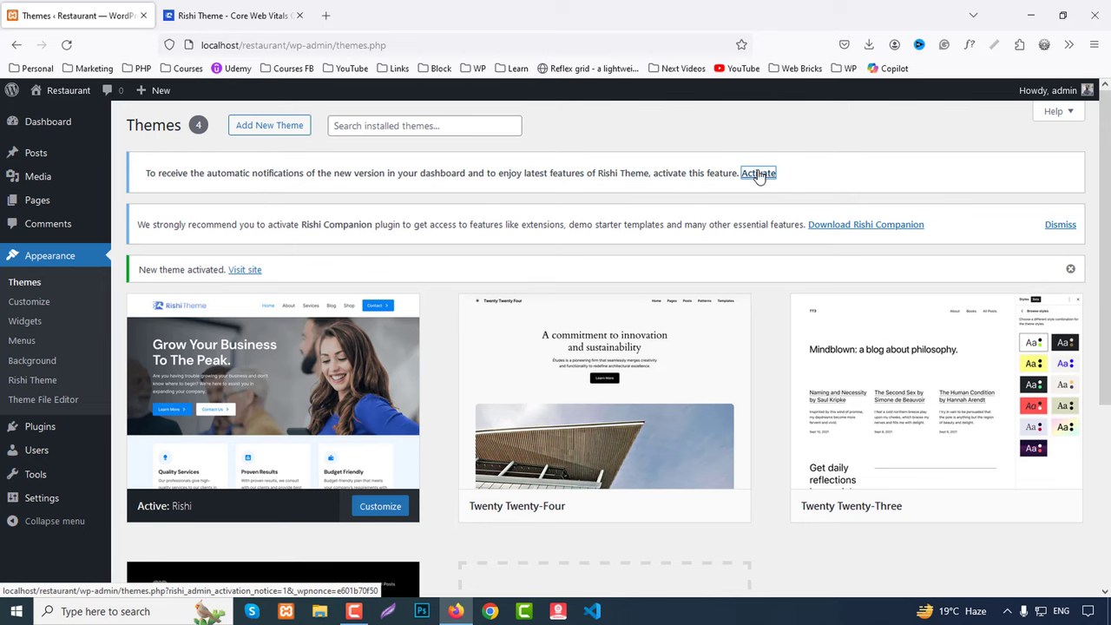
left_click(758, 173)
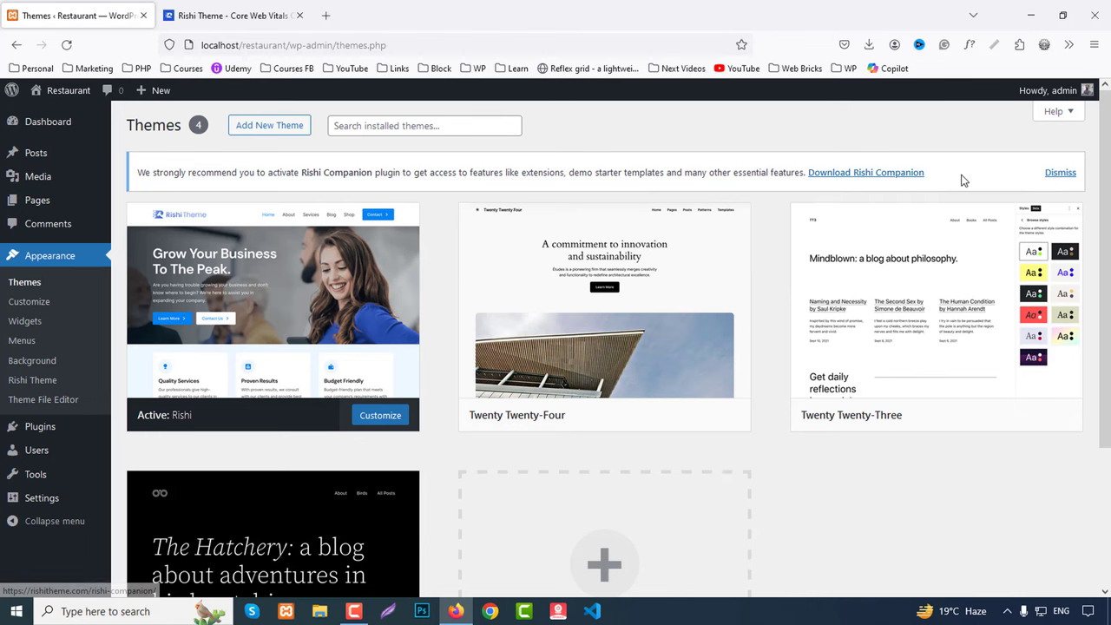
Step: View the Rishi Companion page and its free download form, and close both Rishi Theme website tabs
left_click(859, 173)
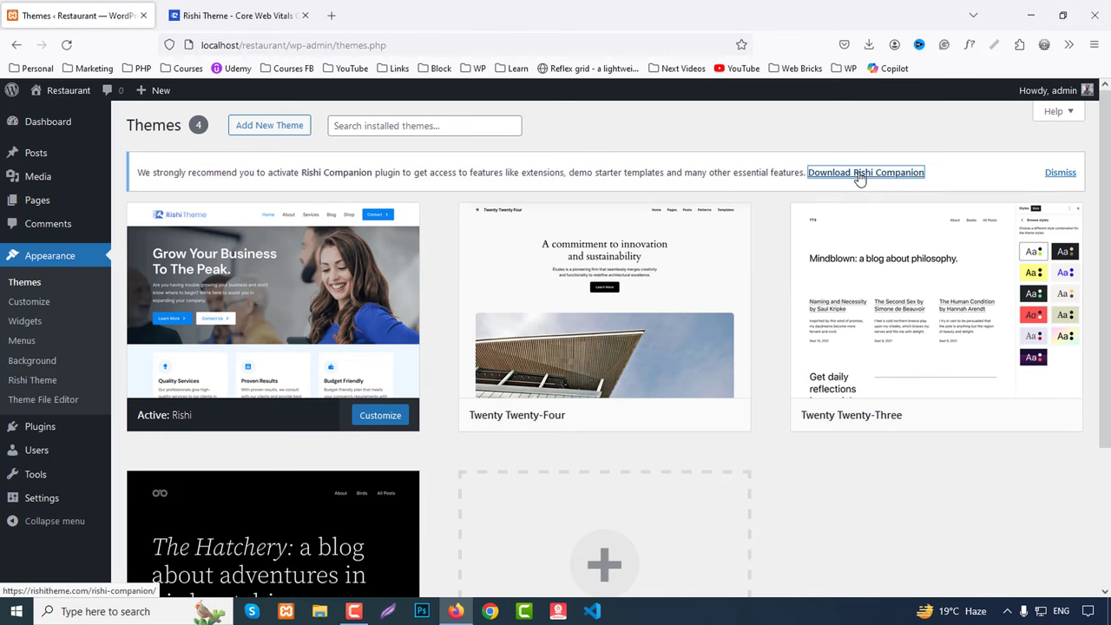
left_click(248, 10)
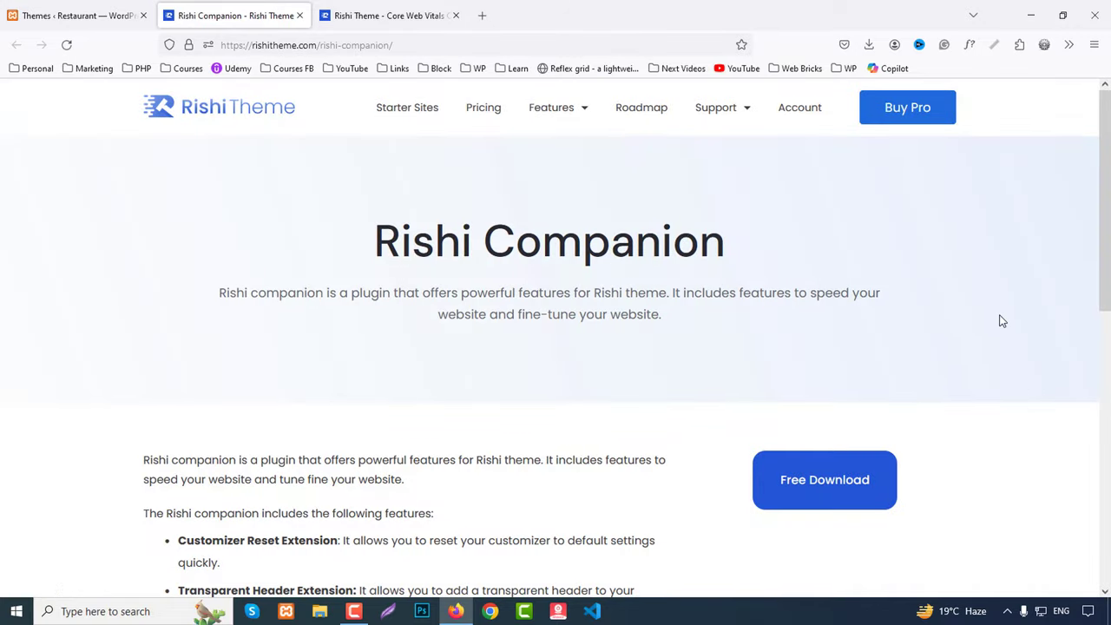
scroll(955, 330, "down", 3)
left_click(830, 346)
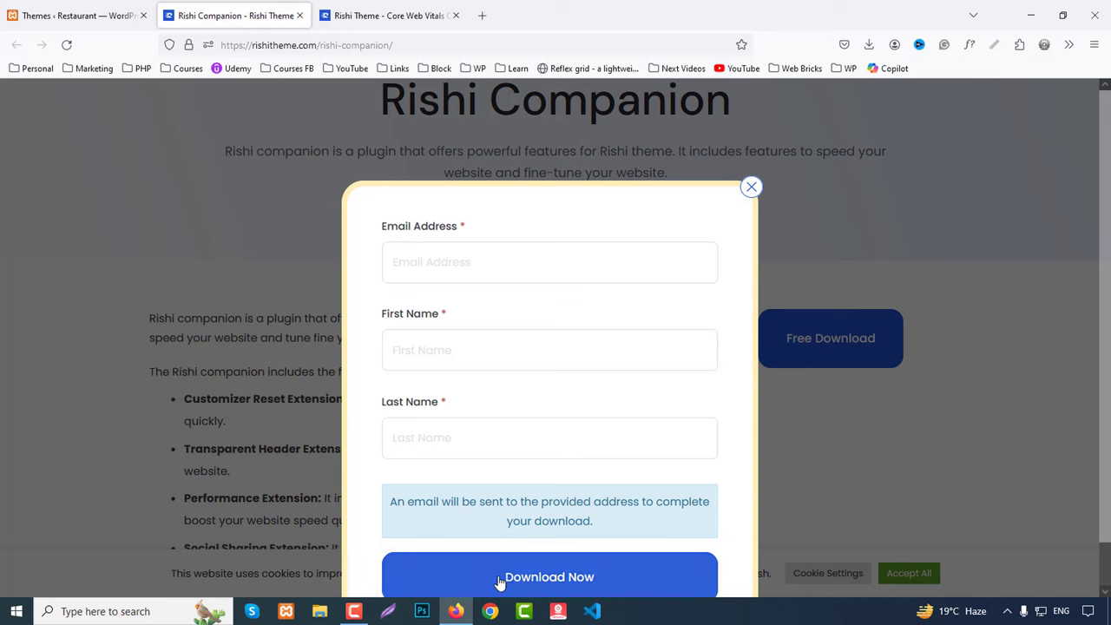
left_click(128, 211)
middle_click(222, 7)
middle_click(229, 12)
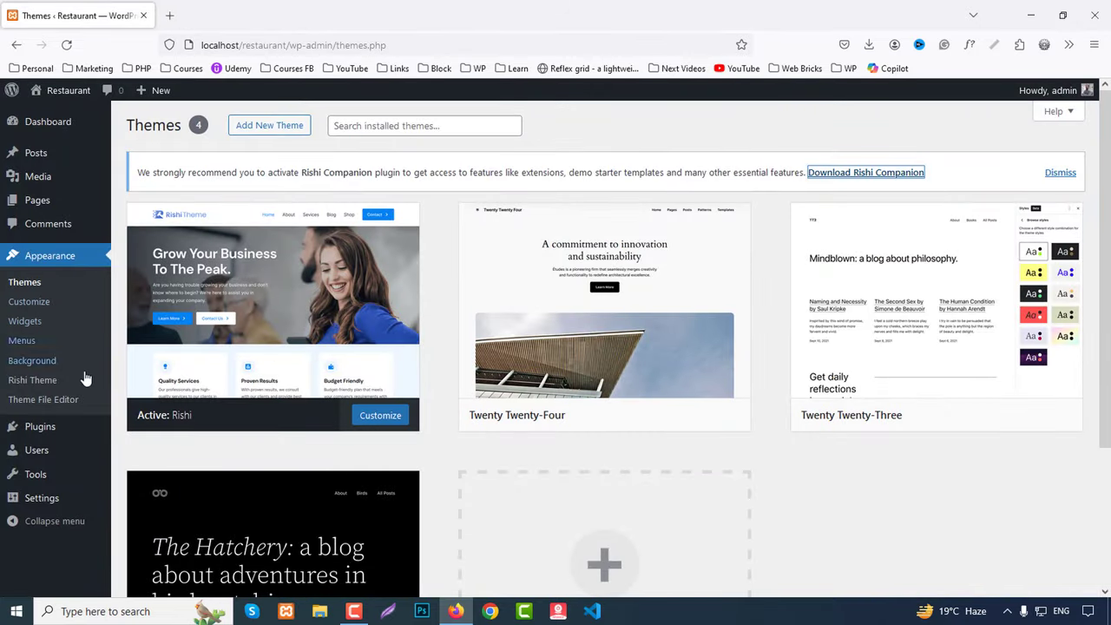
Step: Install the Rishi Companion plugin by uploading rishi-companion_2.0.1.zip and activate it
mouse_move(59, 434)
left_click(166, 451)
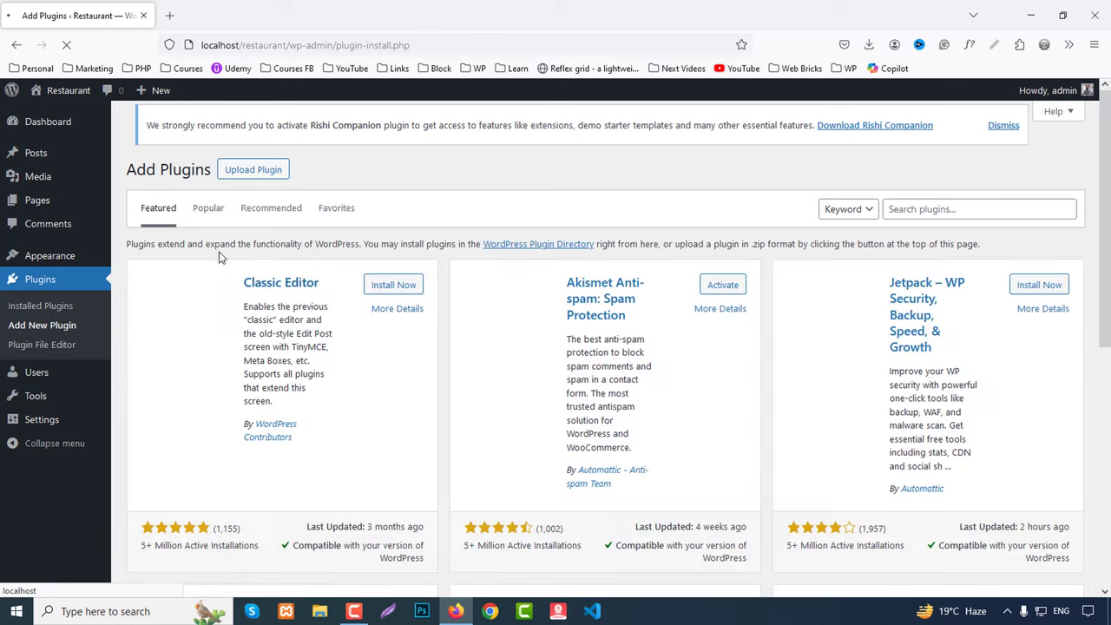
left_click(254, 173)
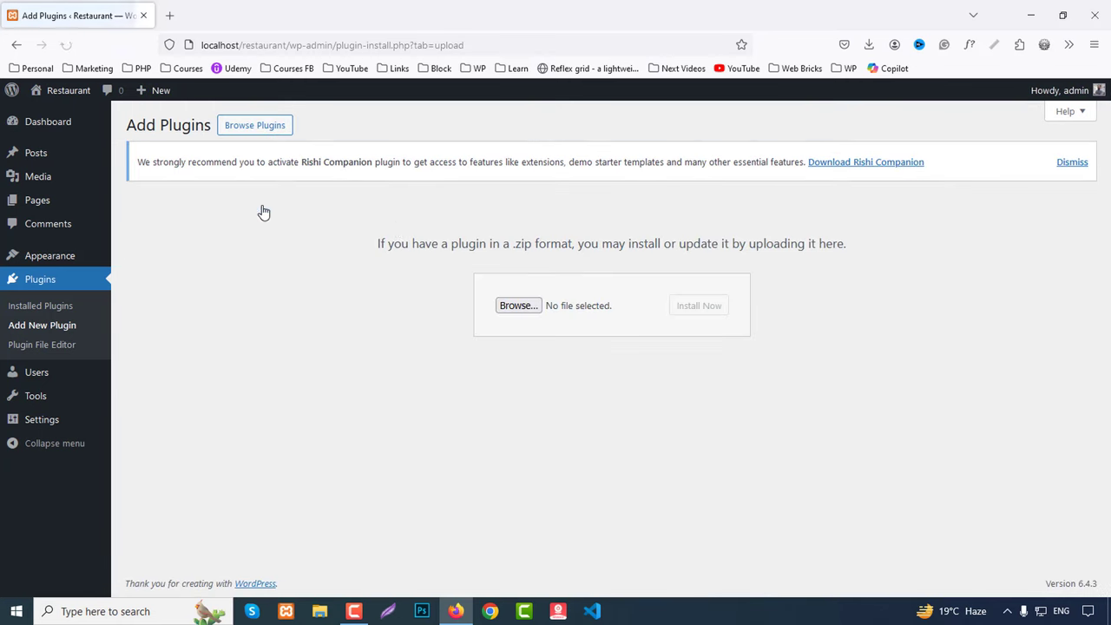
left_click(511, 308)
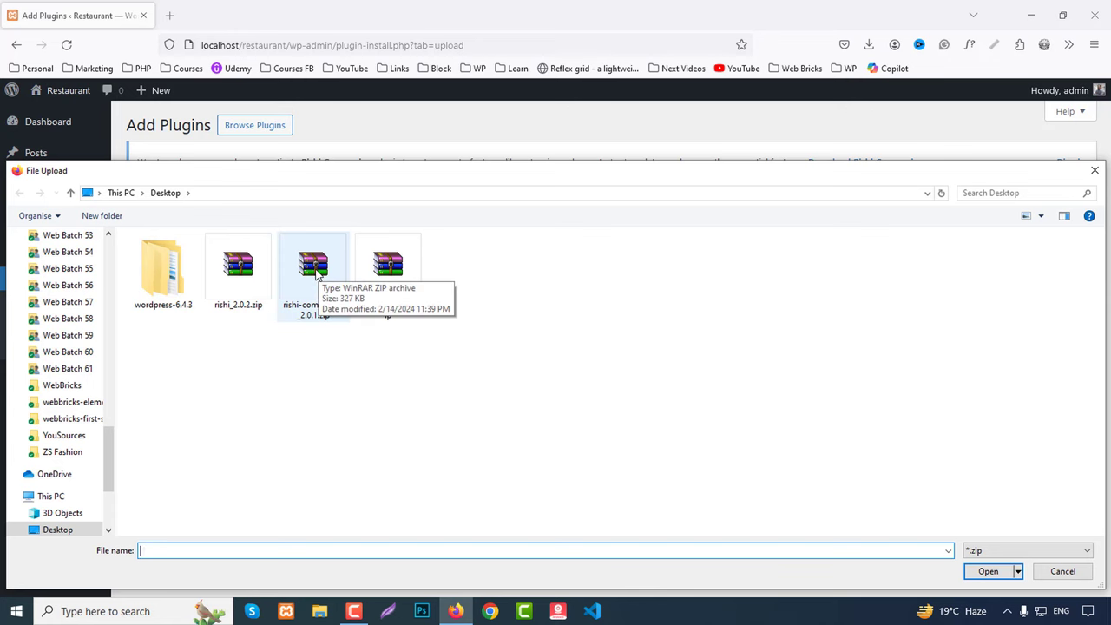
double_click(317, 275)
left_click(699, 308)
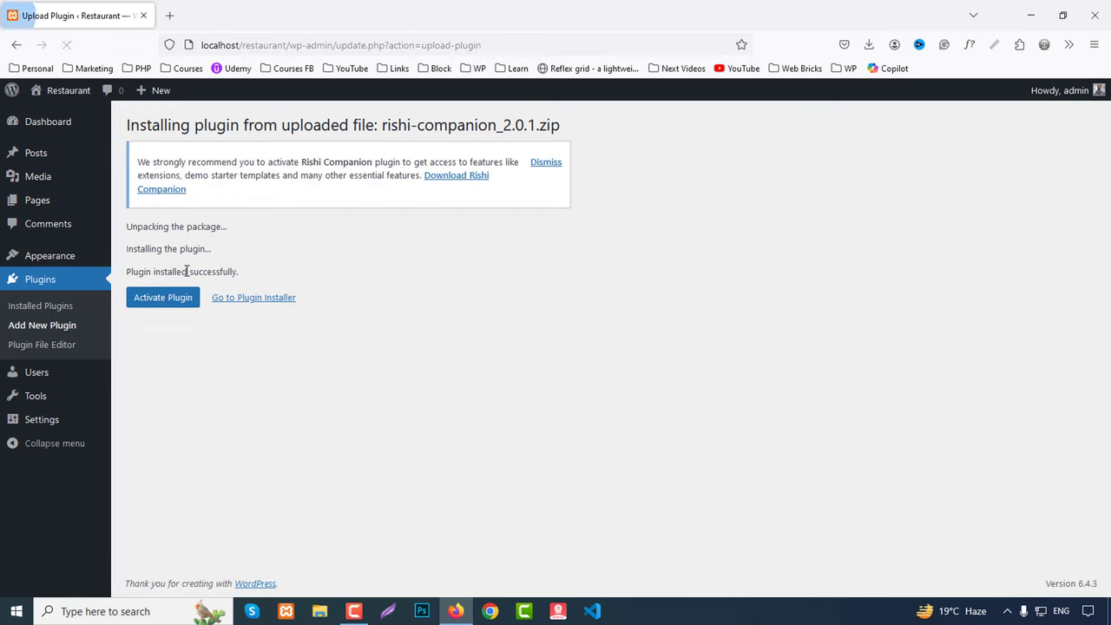
left_click(172, 299)
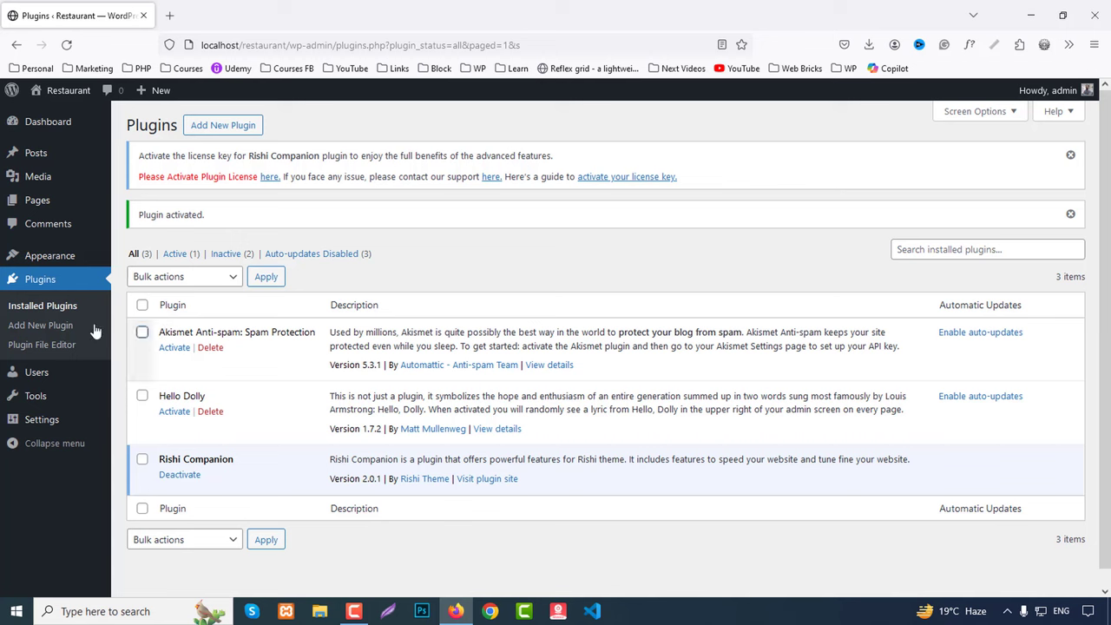
Step: Open the Rishi Theme dashboard, dismiss the plugin licence notice and view the customization options
mouse_move(52, 260)
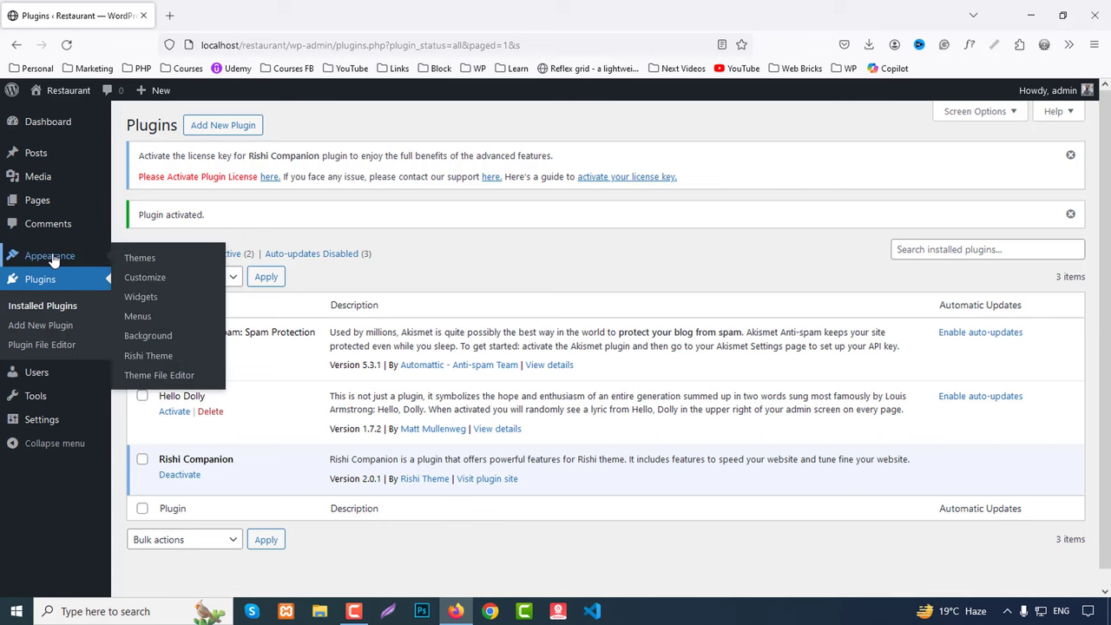
left_click(165, 356)
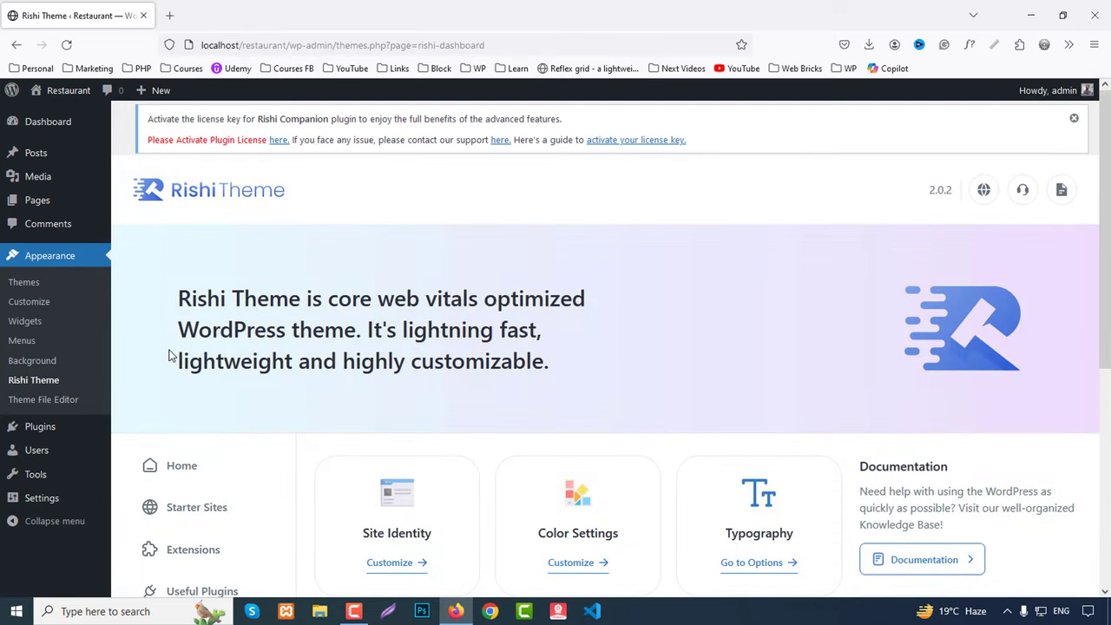
left_click(1076, 120)
scroll(578, 211, "down", 1)
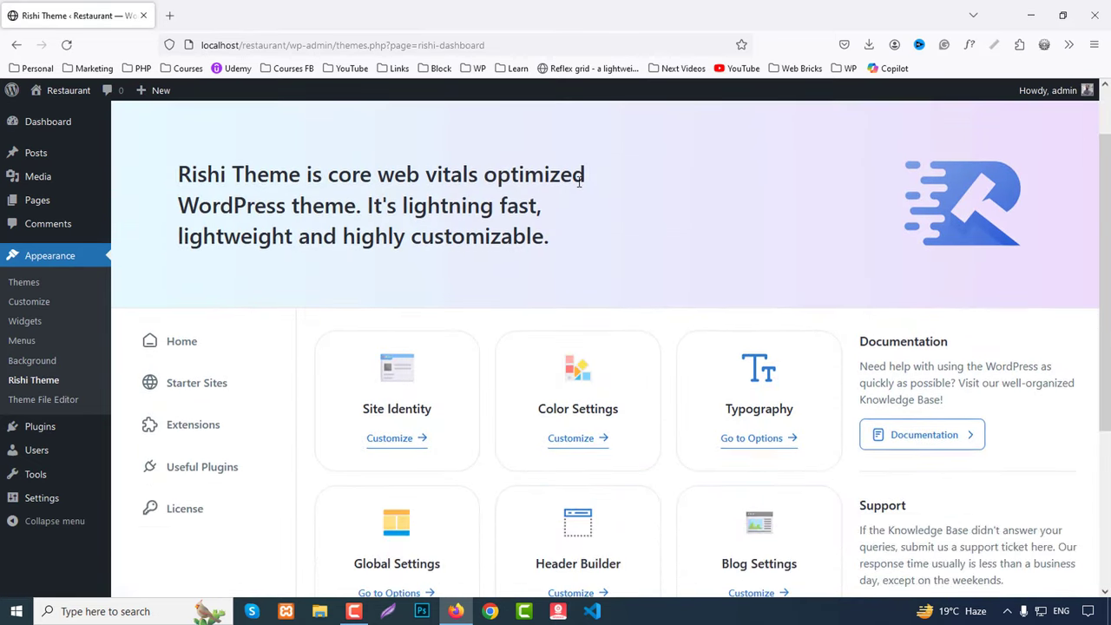
scroll(1046, 223, "down", 2)
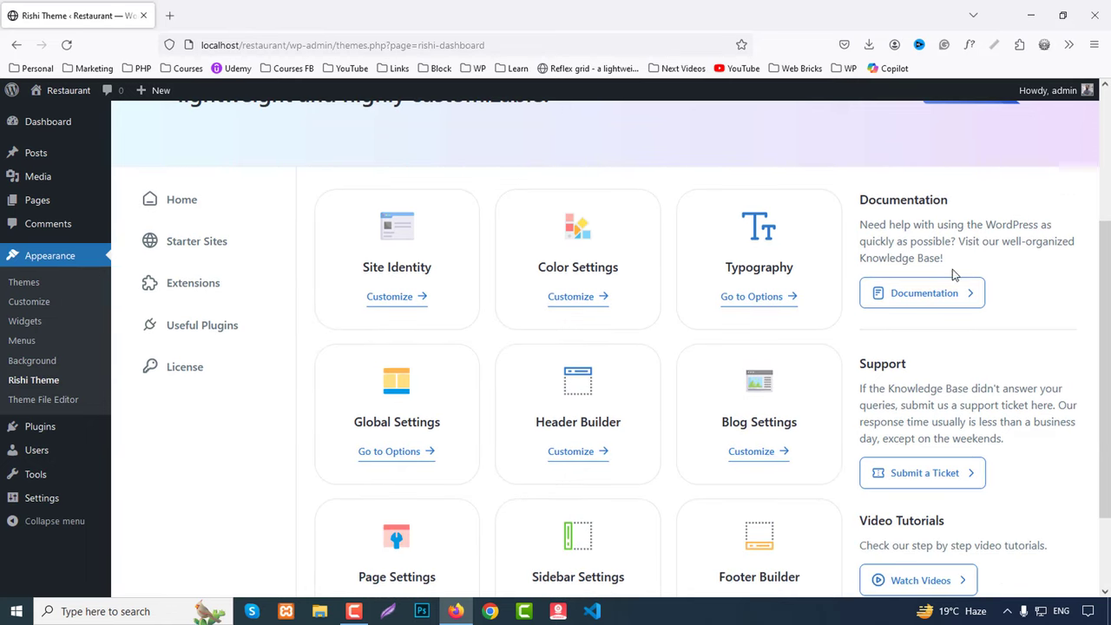
Step: Review the Rishi Theme dashboard's customization cards and its documentation, support and video tutorial sections
scroll(958, 300, "down", 1)
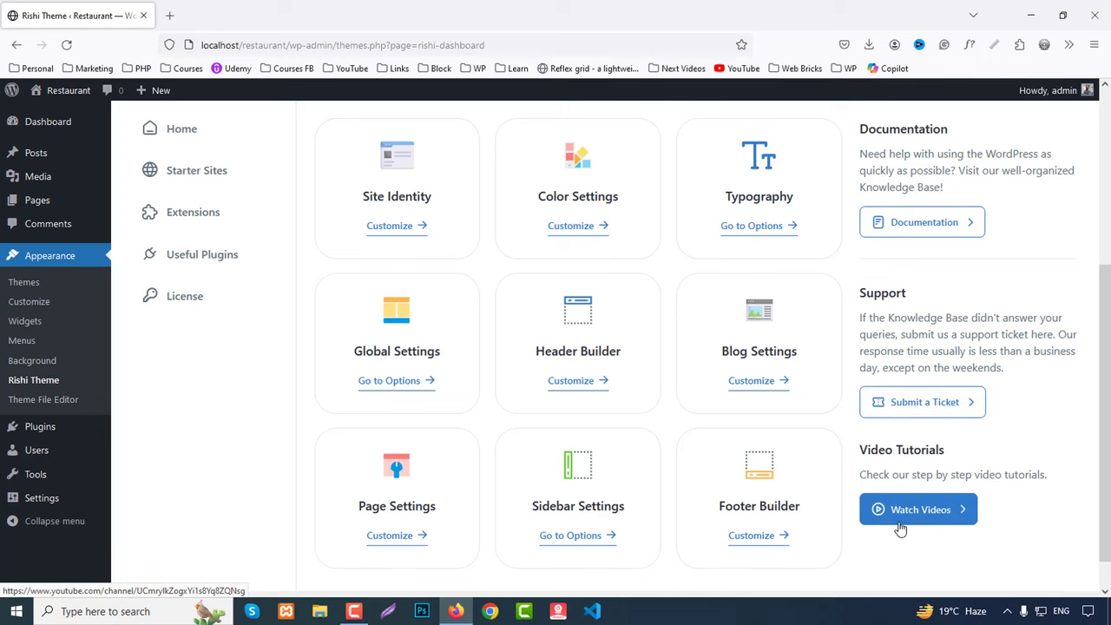
scroll(910, 370, "up", 1)
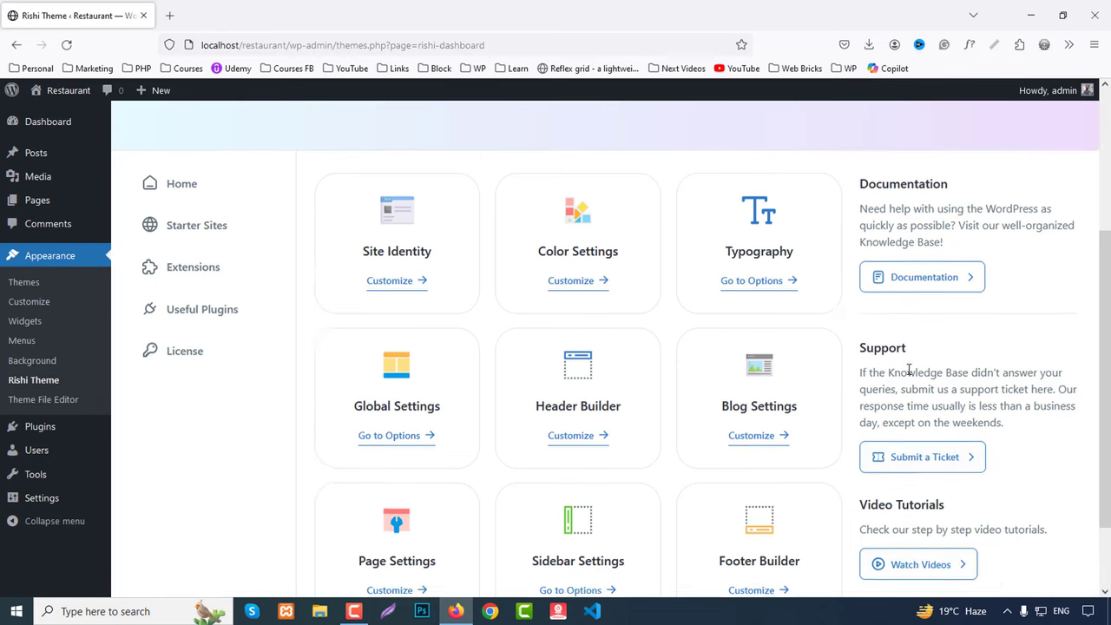
scroll(909, 370, "up", 2)
scroll(714, 350, "down", 1)
scroll(856, 322, "down", 2)
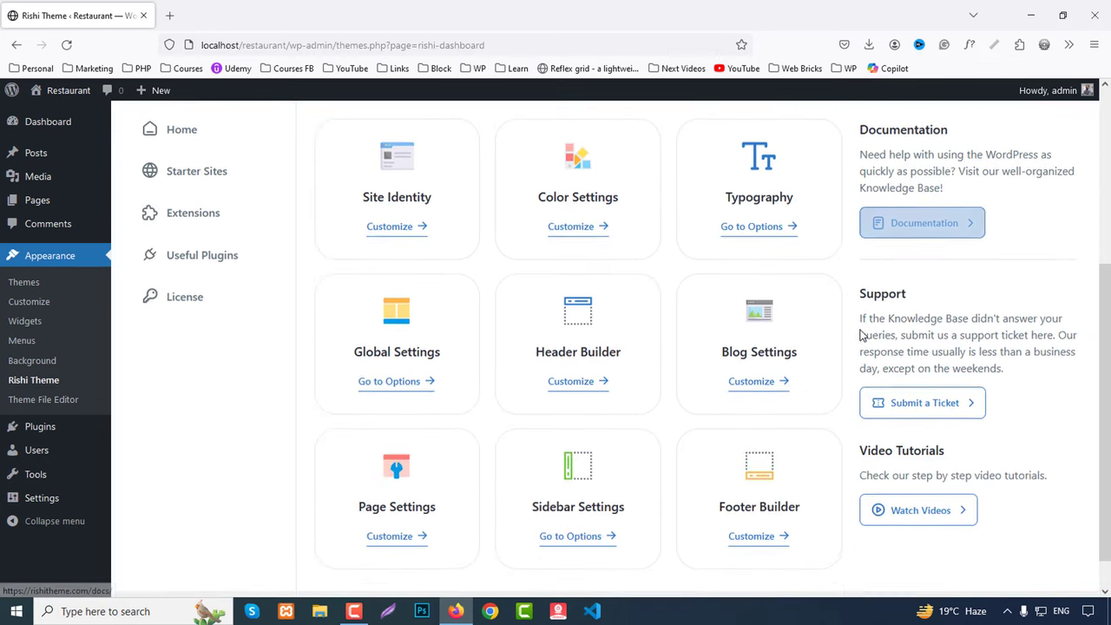
scroll(304, 261, "up", 1)
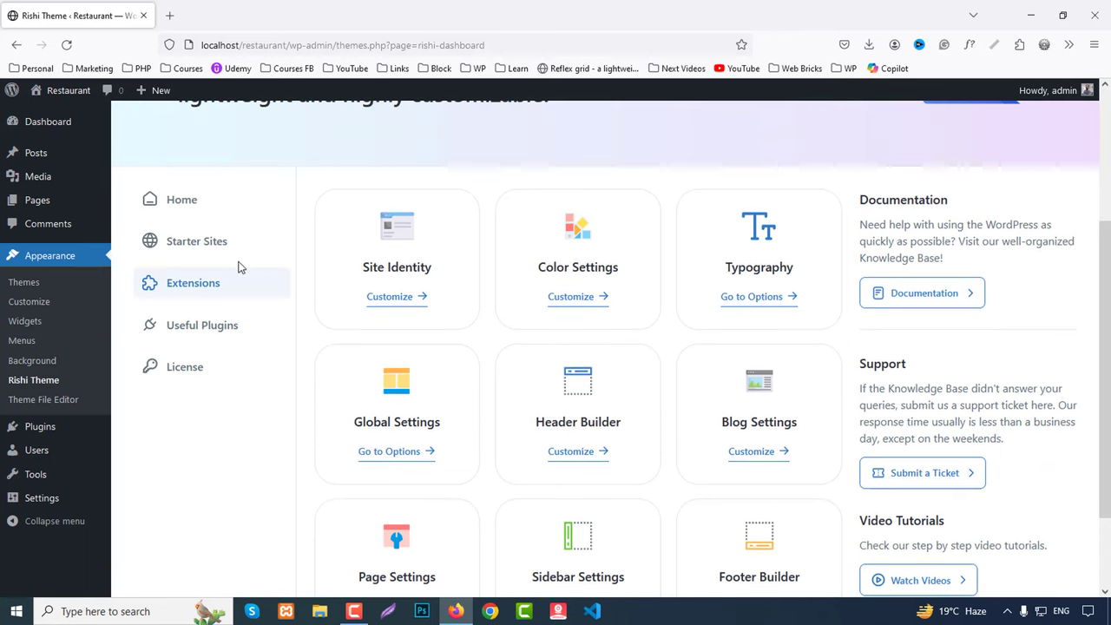
Step: Install the Rishi Starter Templates from the theme dashboard's Starter Sites section
left_click(198, 243)
scroll(693, 312, "down", 3)
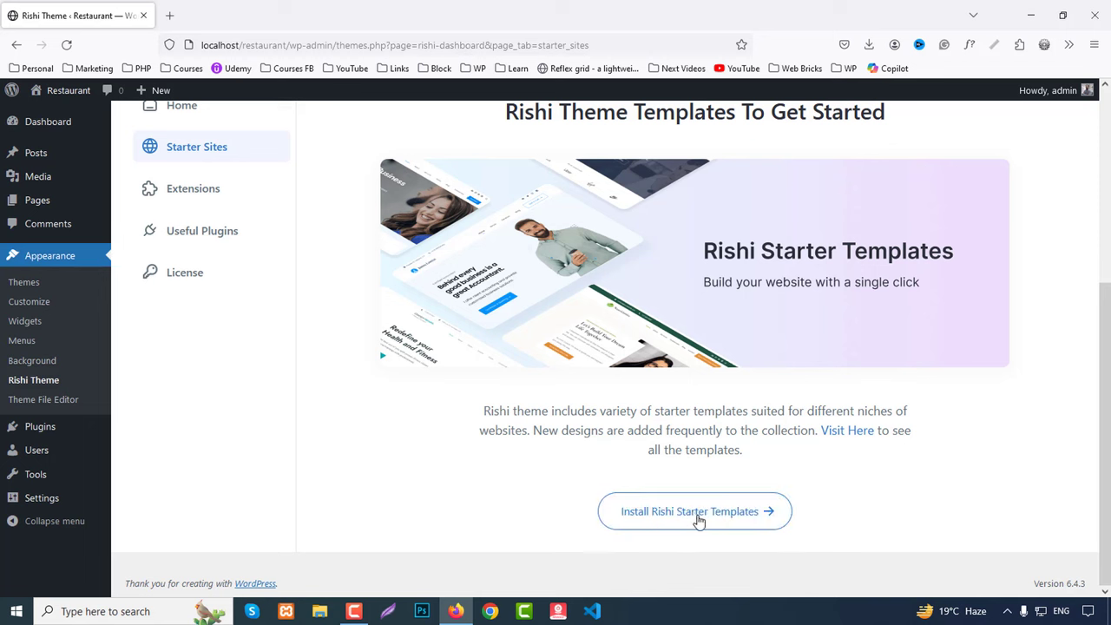
left_click(658, 520)
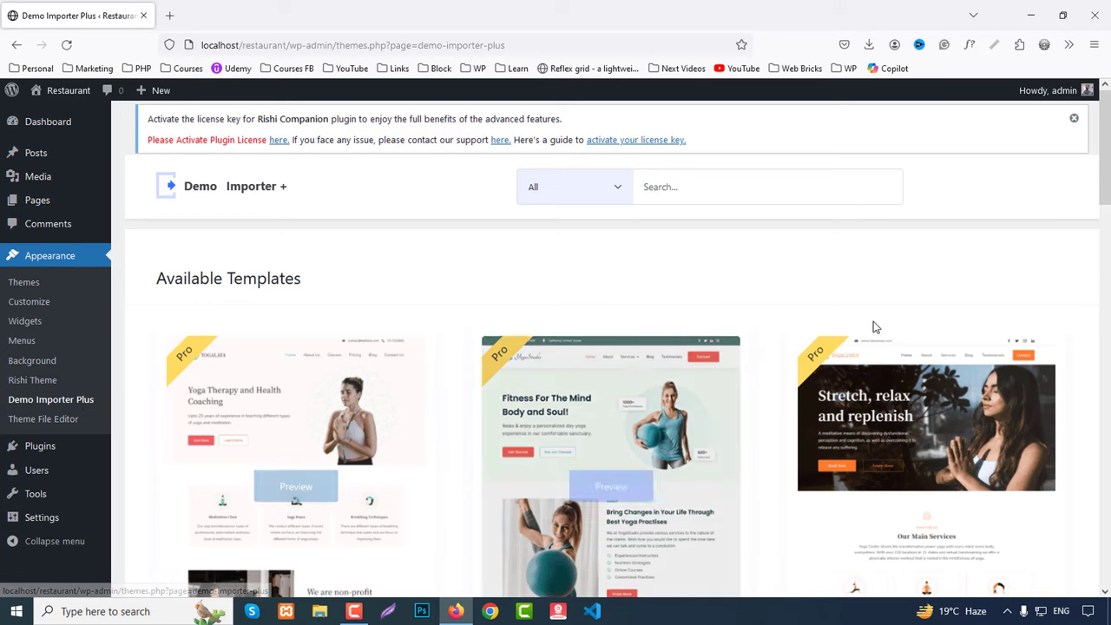
Step: Search the available demo templates for "restaurant" and open the Restaurant template for import
scroll(478, 315, "down", 6)
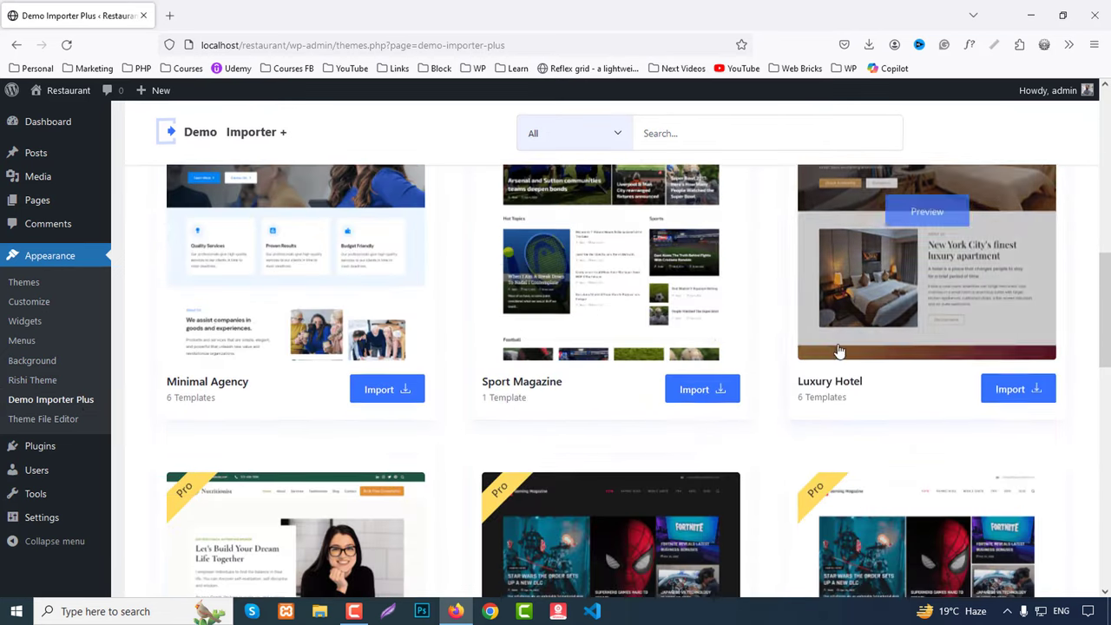
scroll(982, 339, "down", 9)
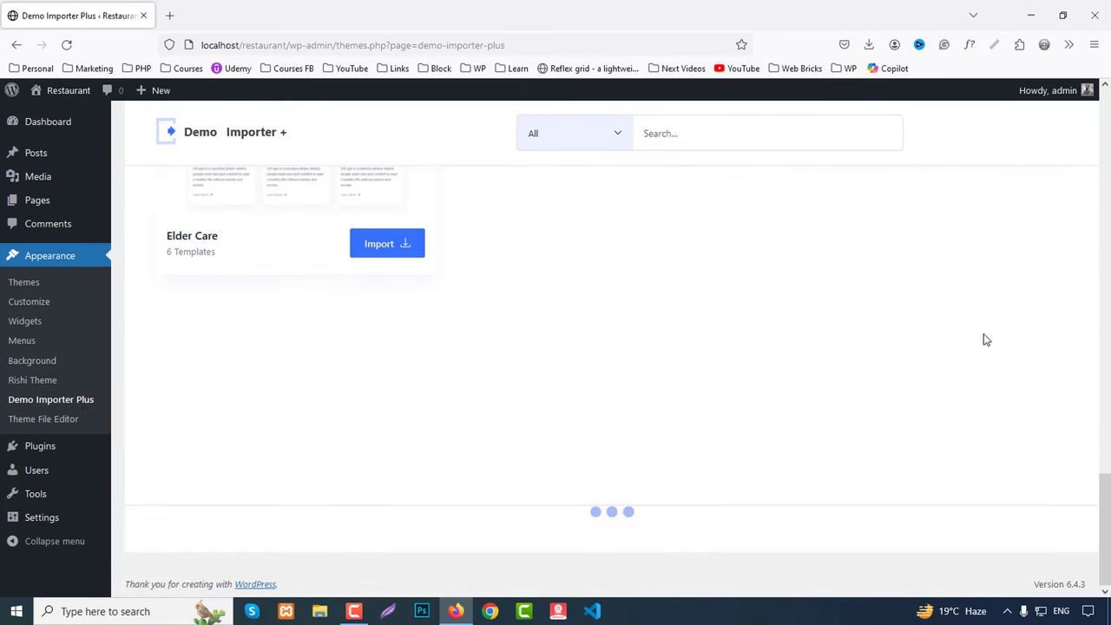
scroll(984, 340, "up", 15)
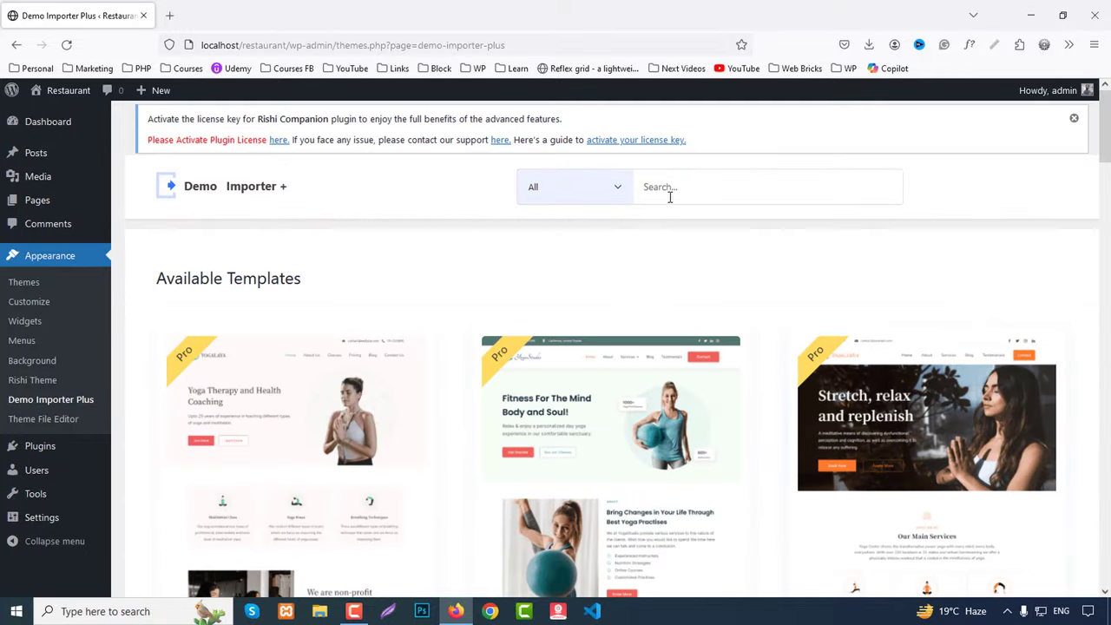
left_click(673, 189)
type("restaurant")
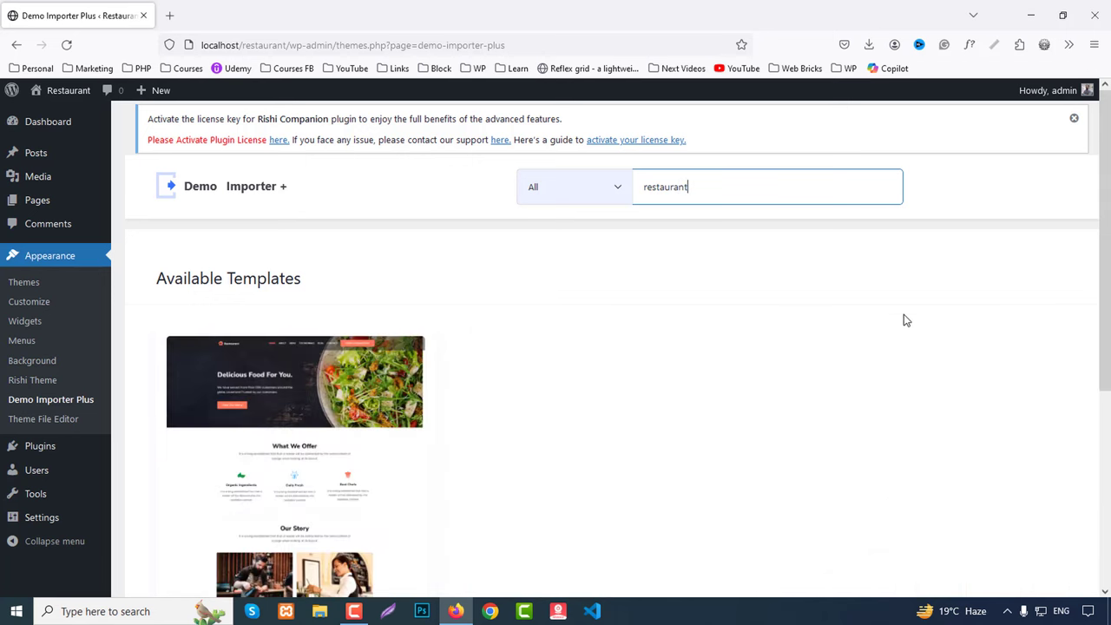
scroll(585, 375, "down", 1)
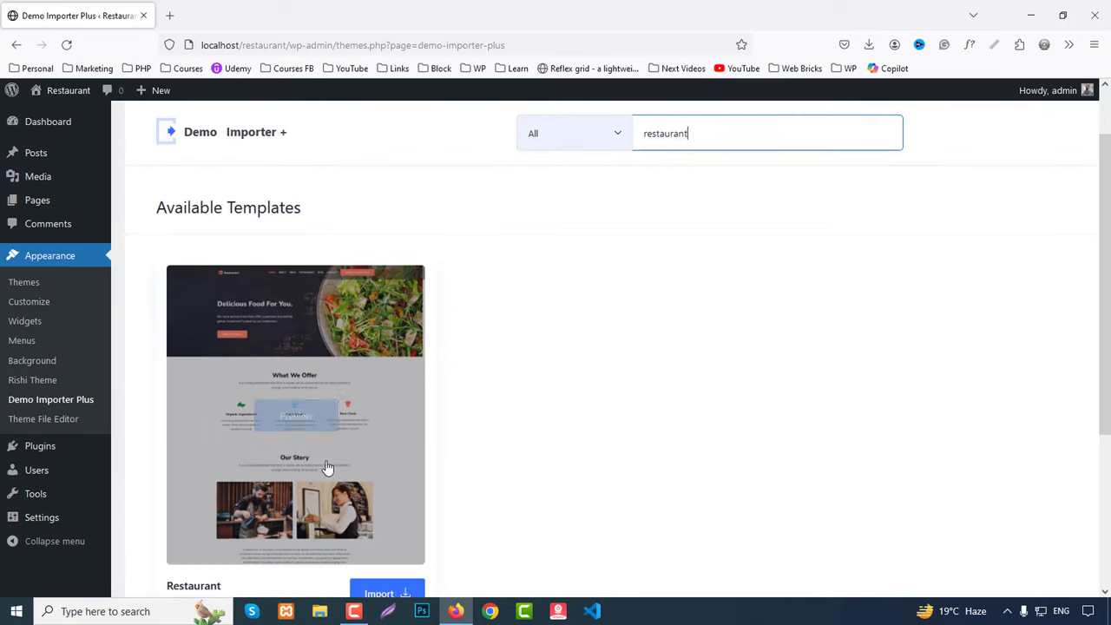
mouse_move(286, 423)
scroll(333, 434, "down", 3)
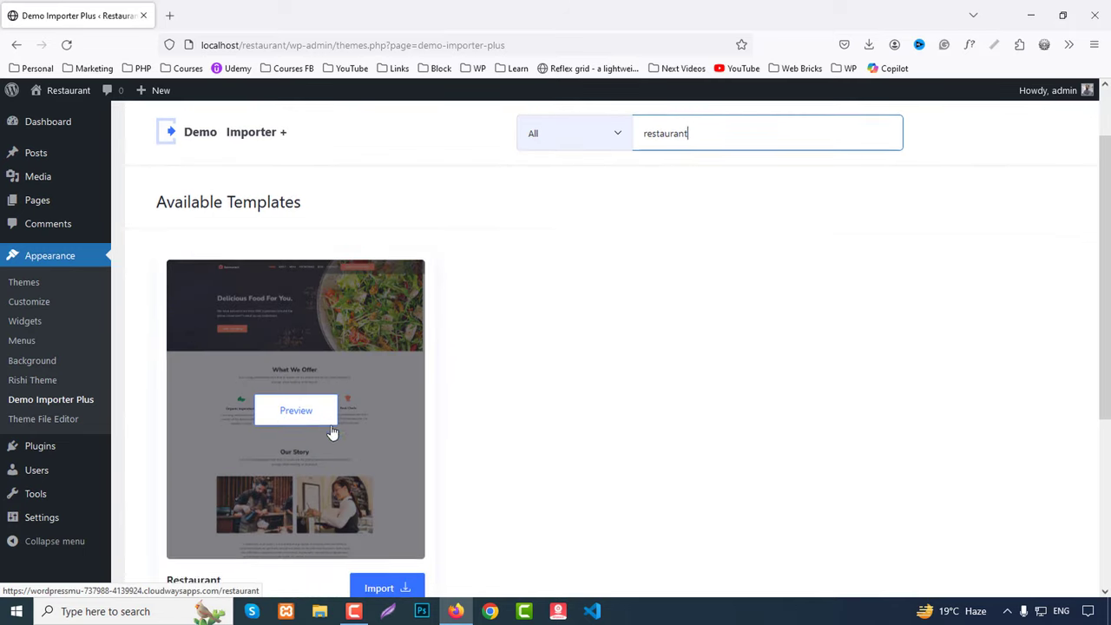
left_click(374, 458)
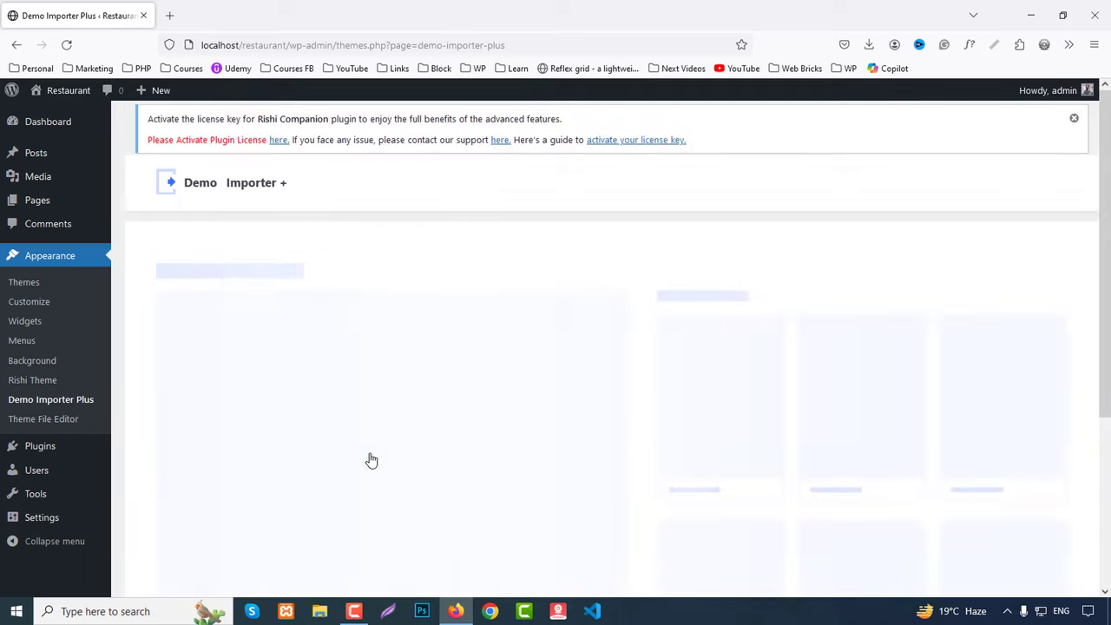
Step: Import the complete Restaurant site with its customizer settings, widgets, required plugins and content
scroll(364, 438, "down", 5)
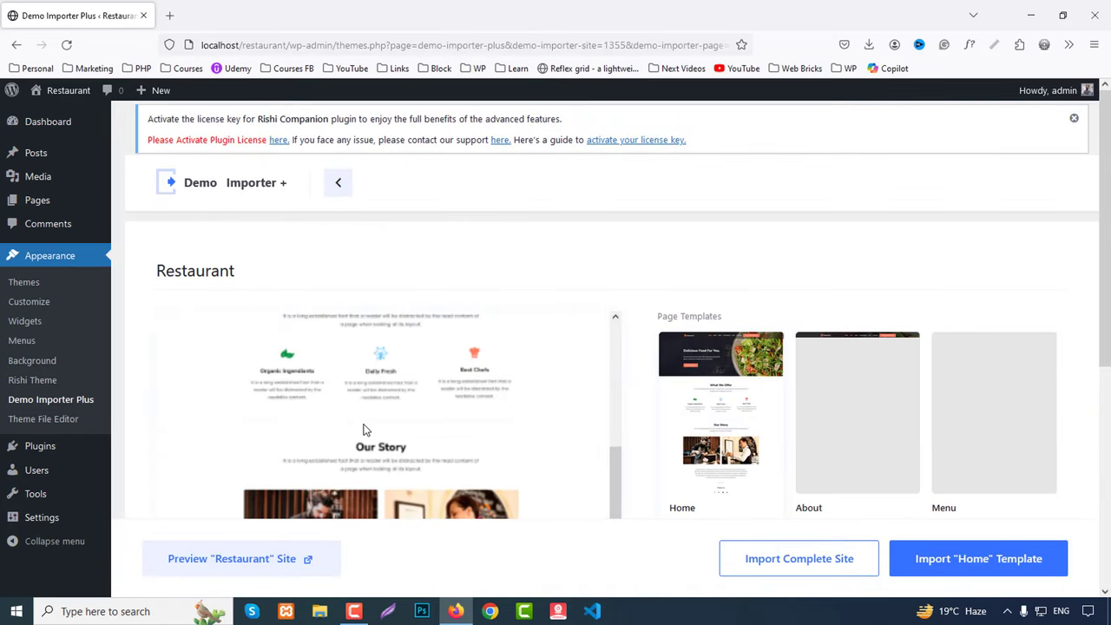
scroll(749, 353, "down", 1)
scroll(929, 330, "down", 2)
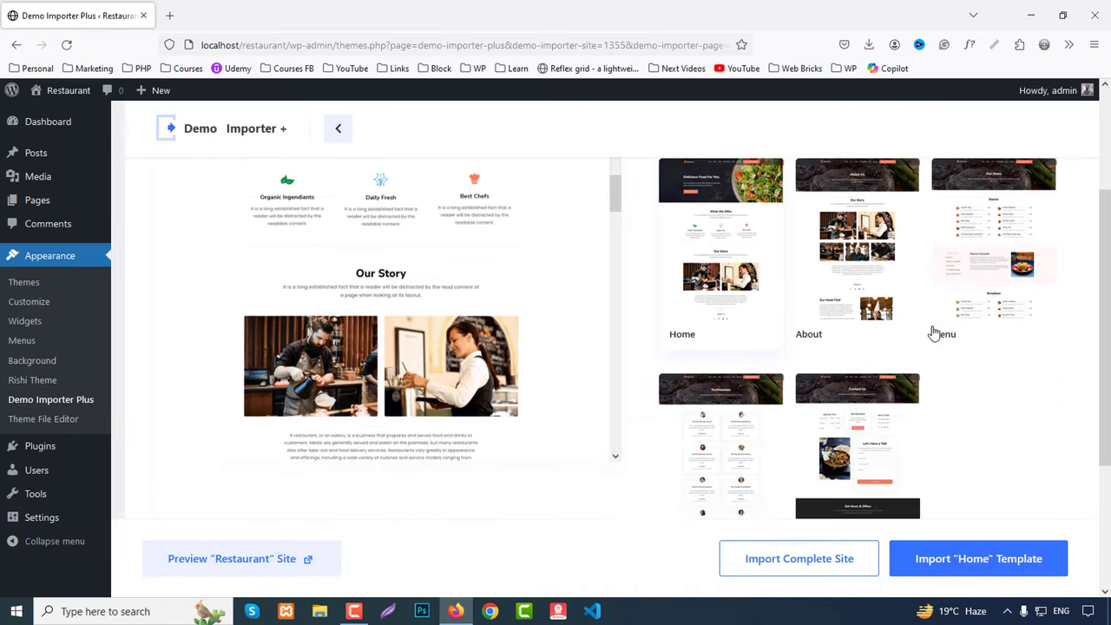
scroll(740, 370, "down", 1)
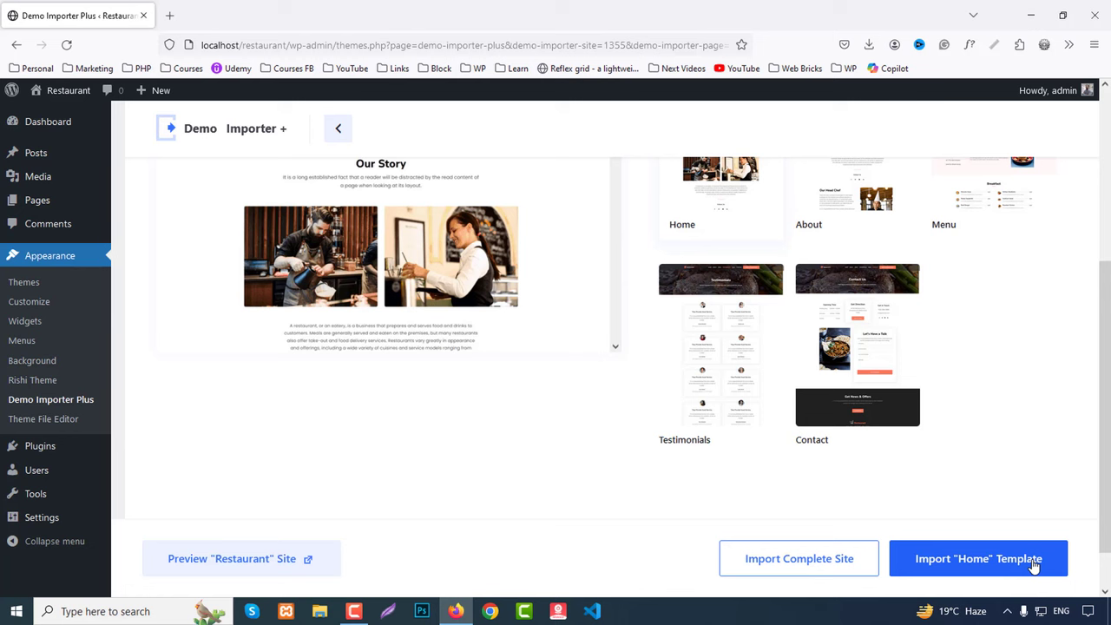
left_click(806, 567)
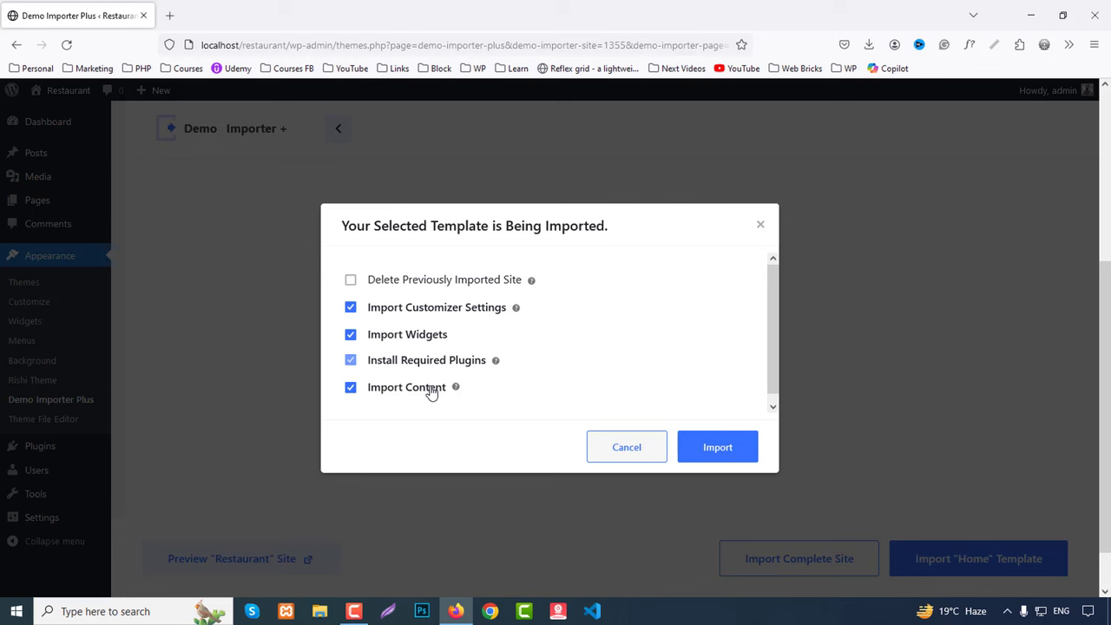
left_click(724, 453)
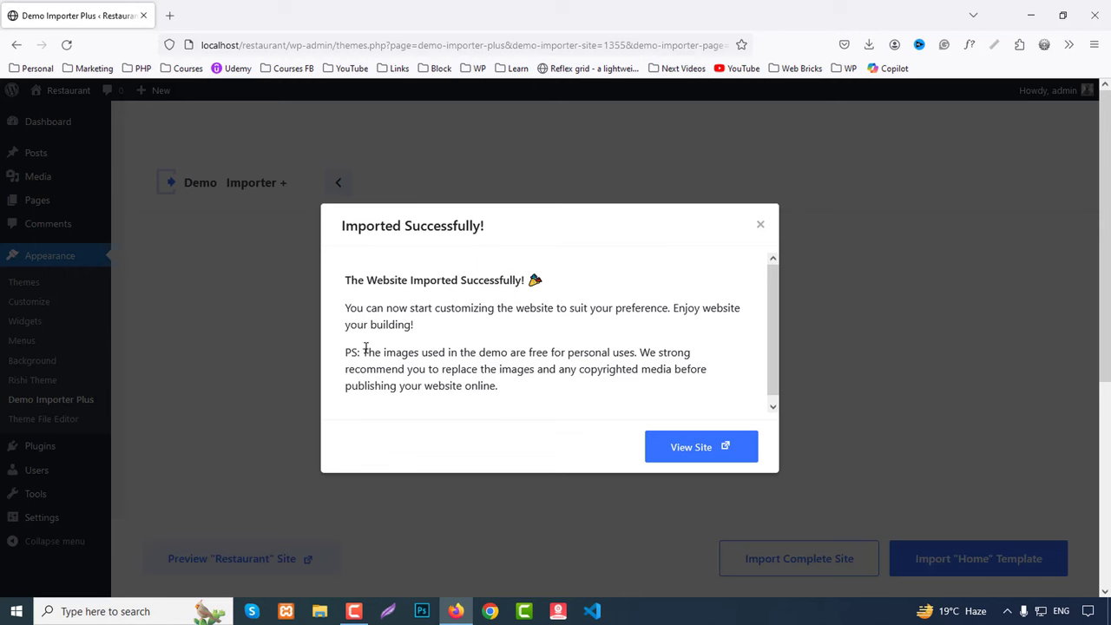
Step: View the imported site and examine its home page from the hero banner down to the news and offers section
left_click(708, 458)
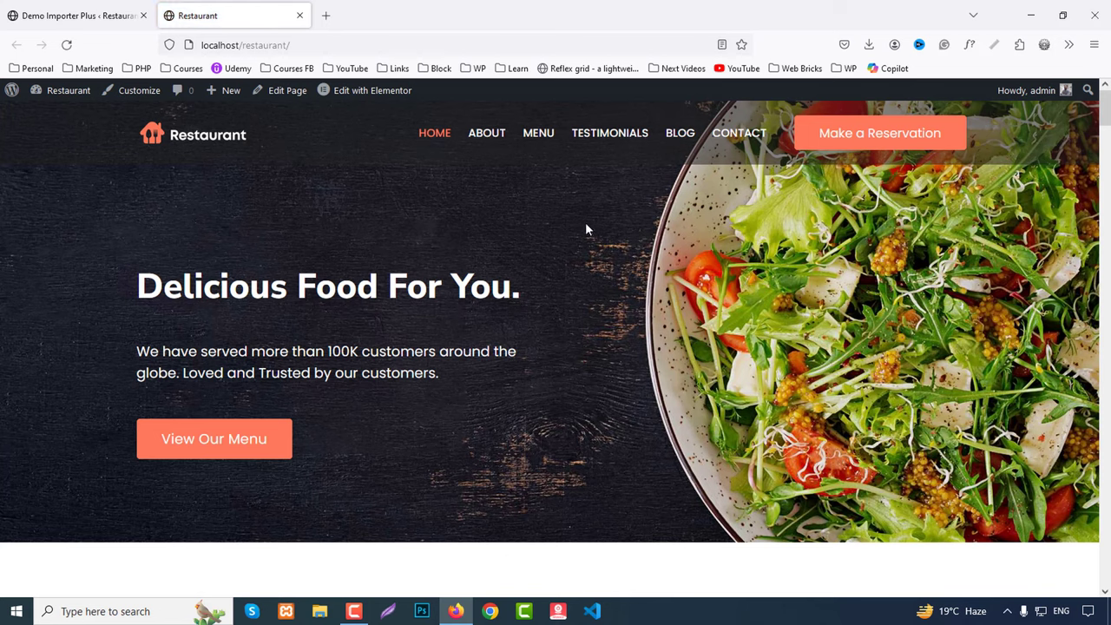
scroll(814, 305, "down", 6)
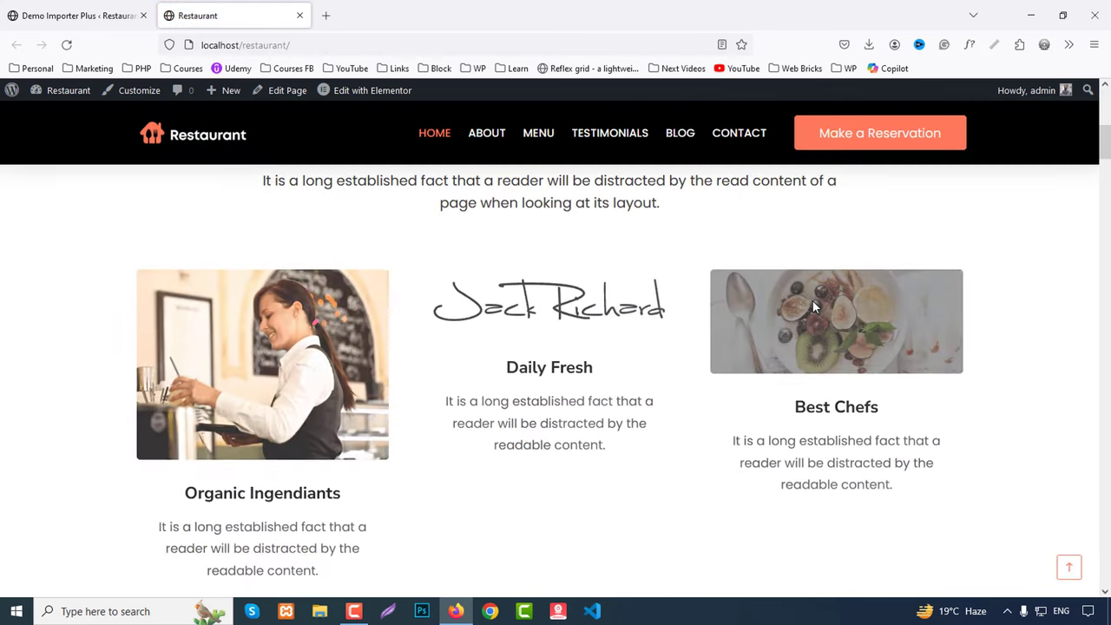
scroll(813, 305, "down", 8)
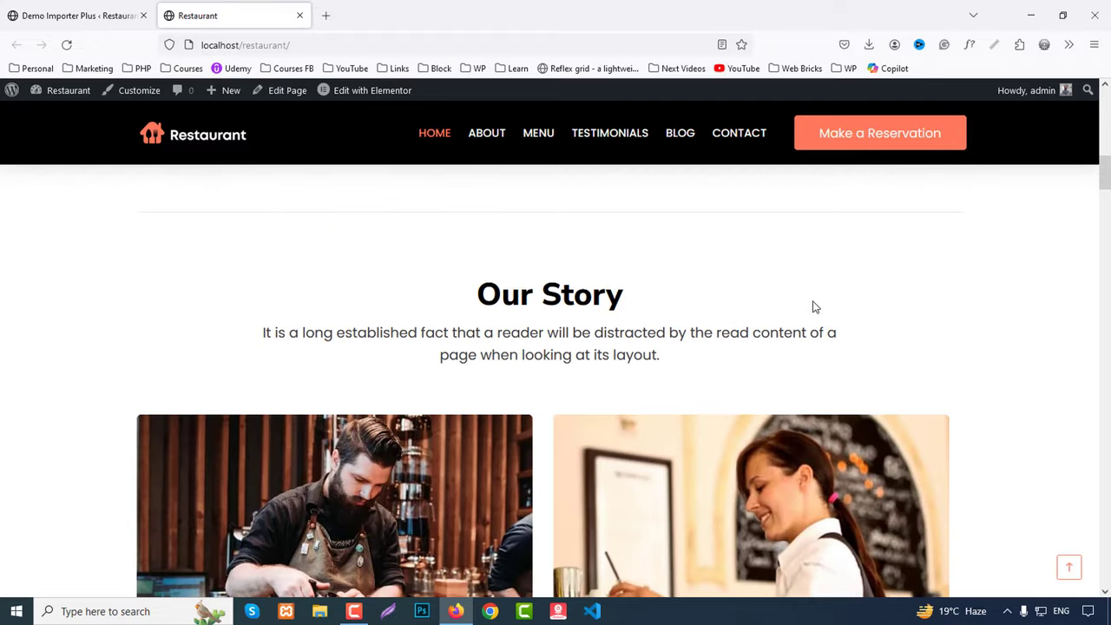
scroll(813, 306, "down", 10)
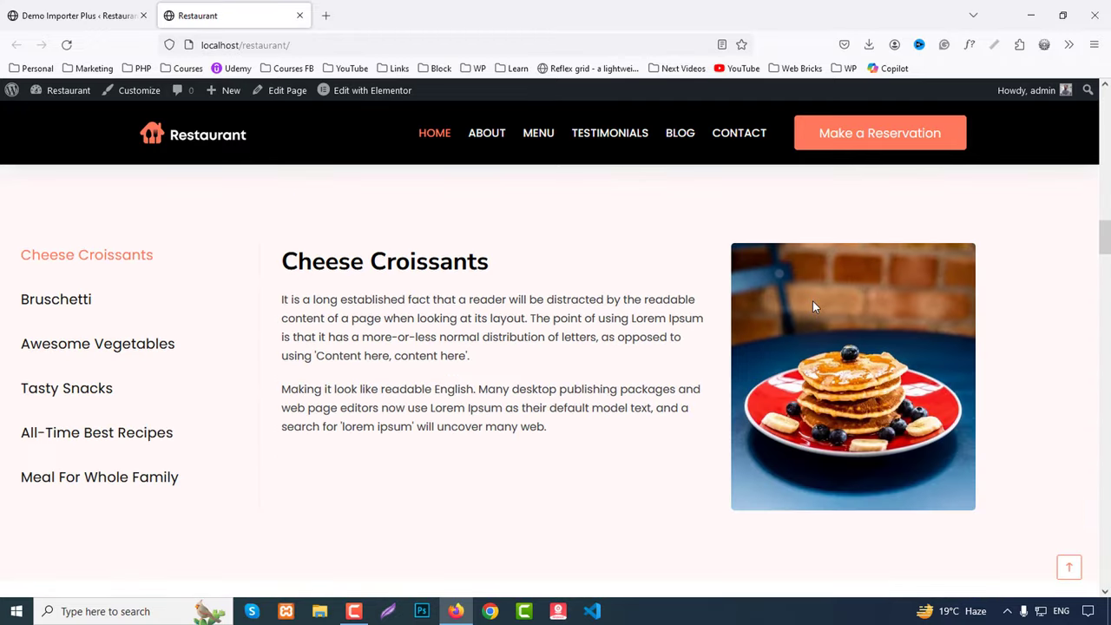
scroll(816, 306, "down", 10)
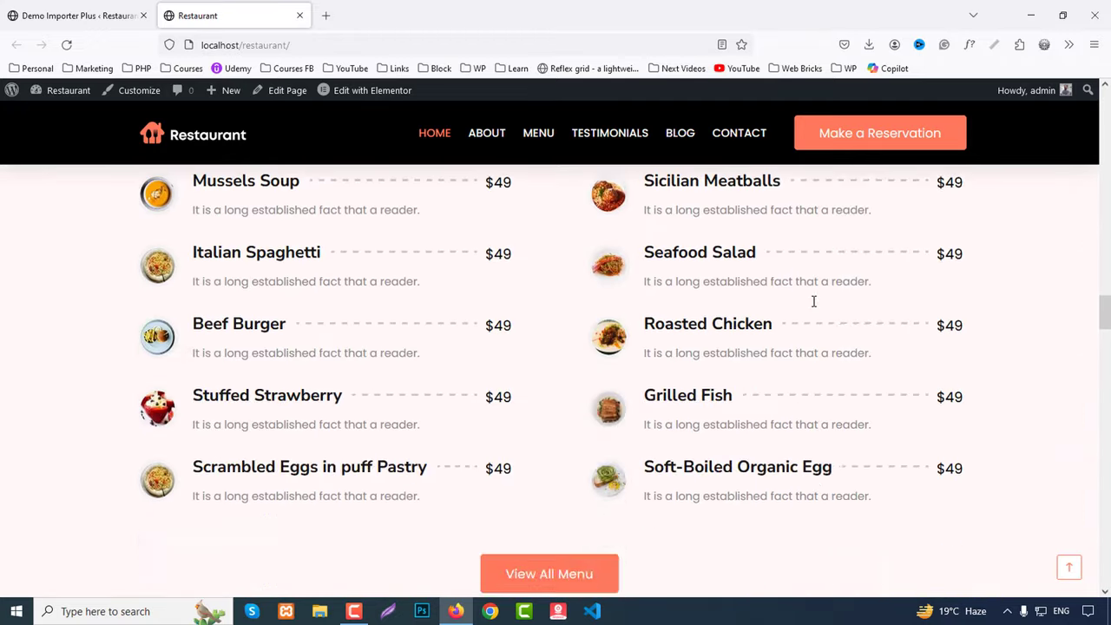
scroll(816, 307, "down", 10)
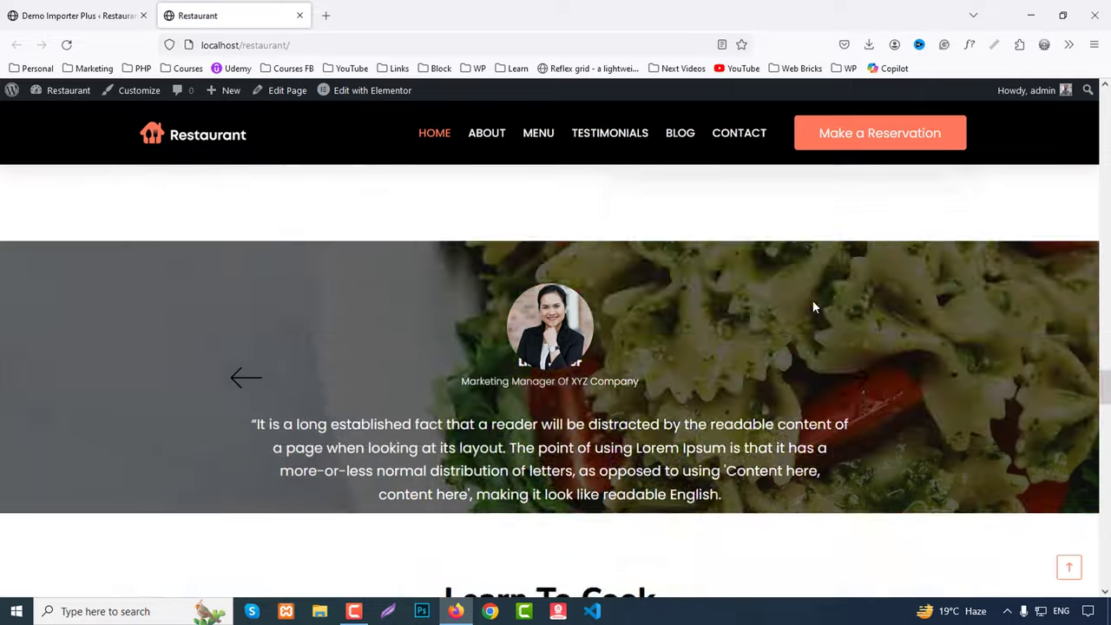
scroll(815, 306, "down", 10)
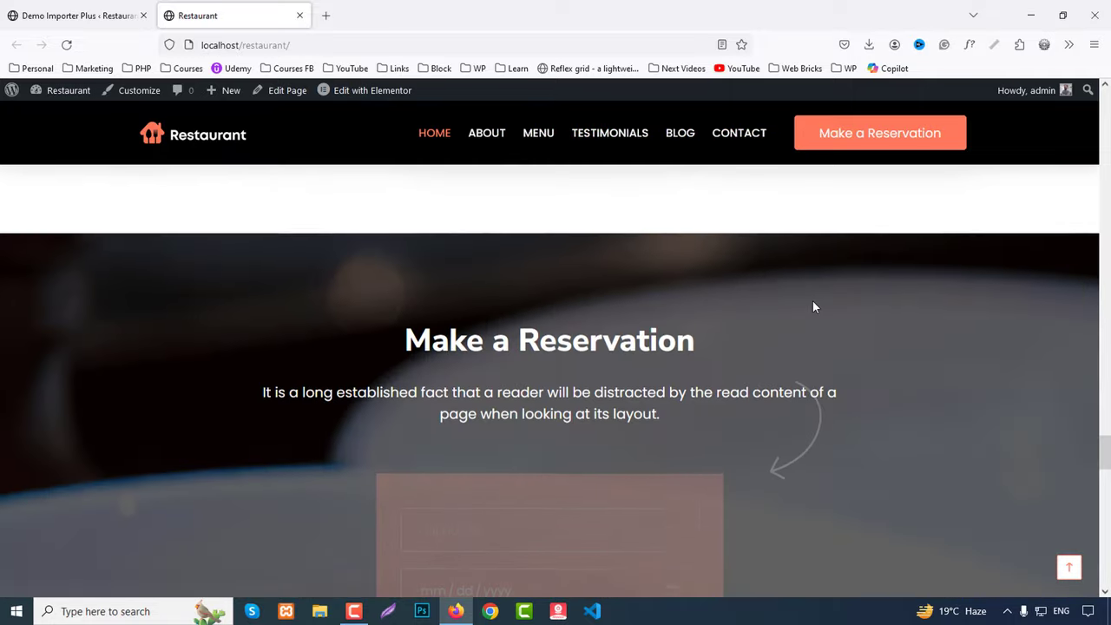
scroll(813, 306, "down", 10)
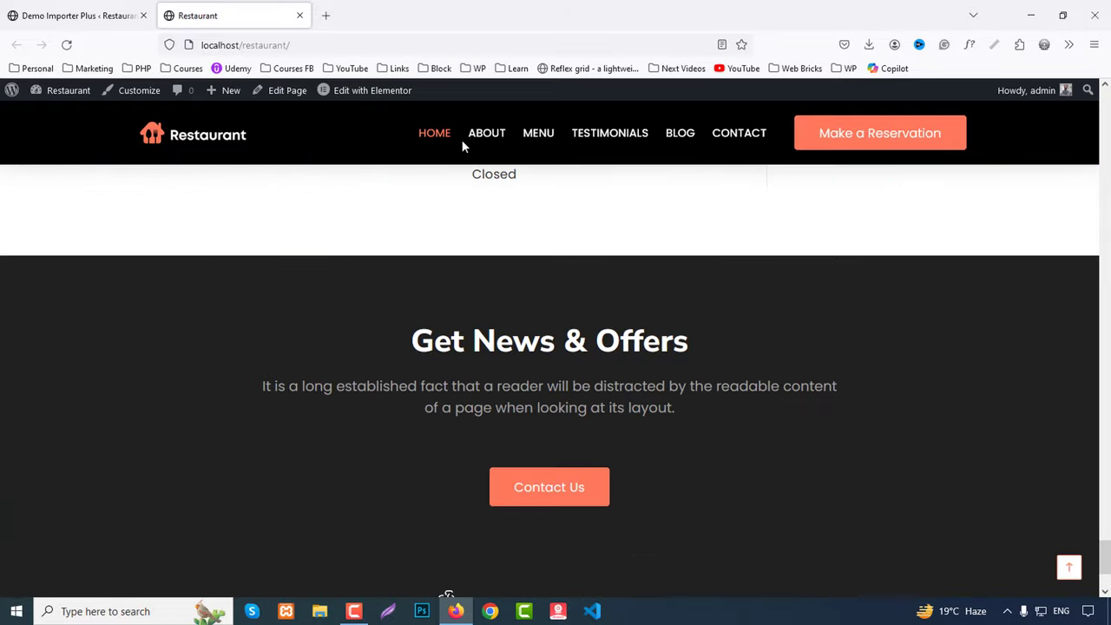
Step: Open the site's About page and look through all its sections
left_click(493, 143)
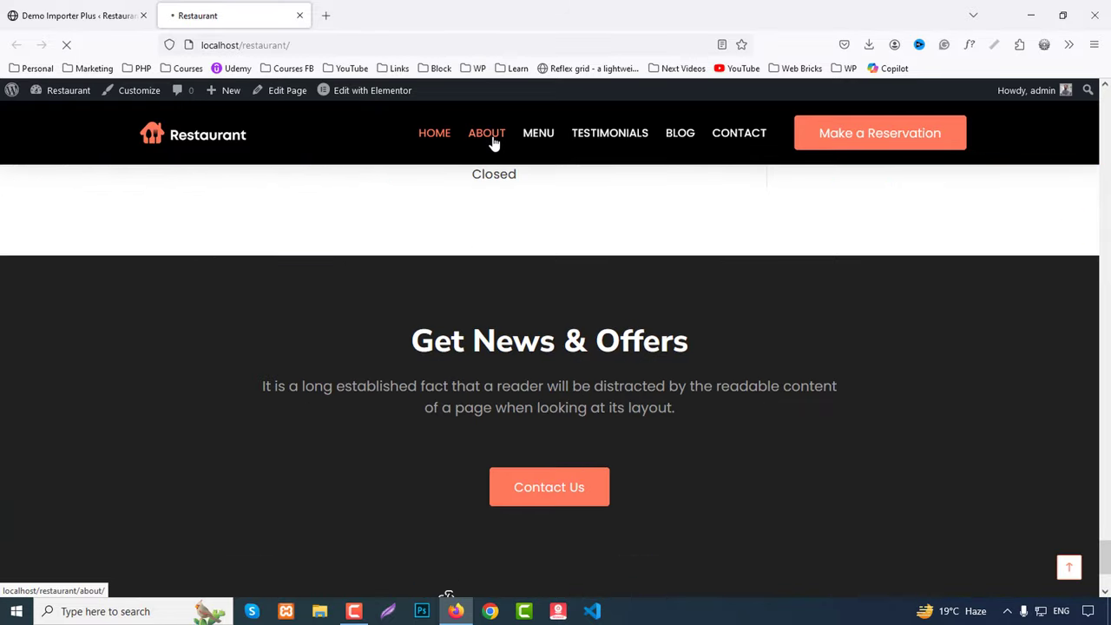
scroll(700, 335, "down", 10)
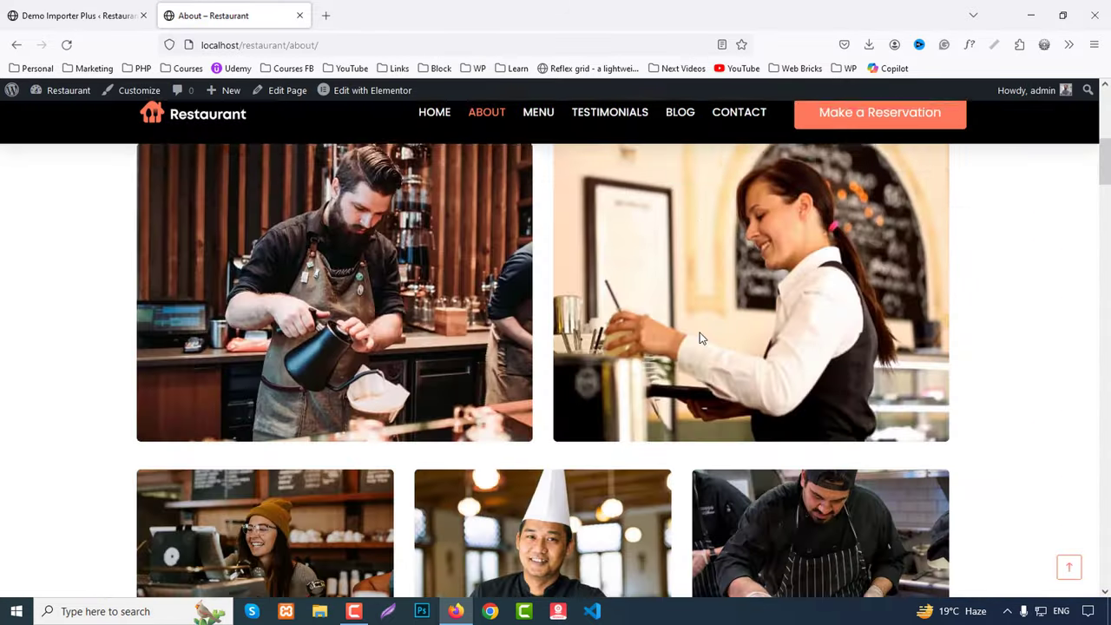
scroll(701, 336, "down", 15)
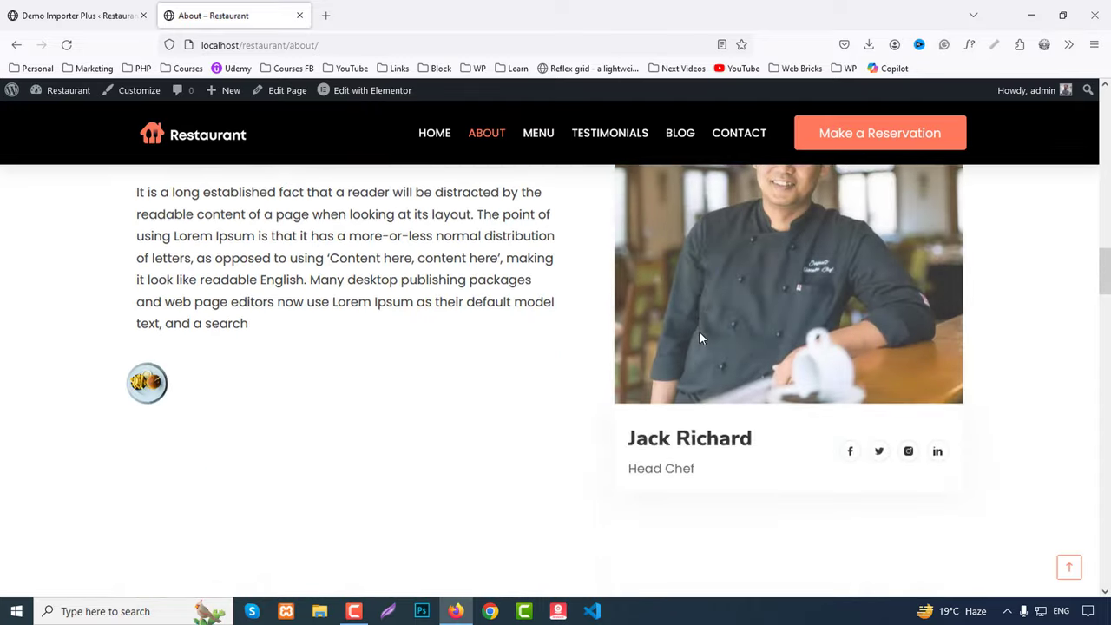
scroll(701, 335, "down", 15)
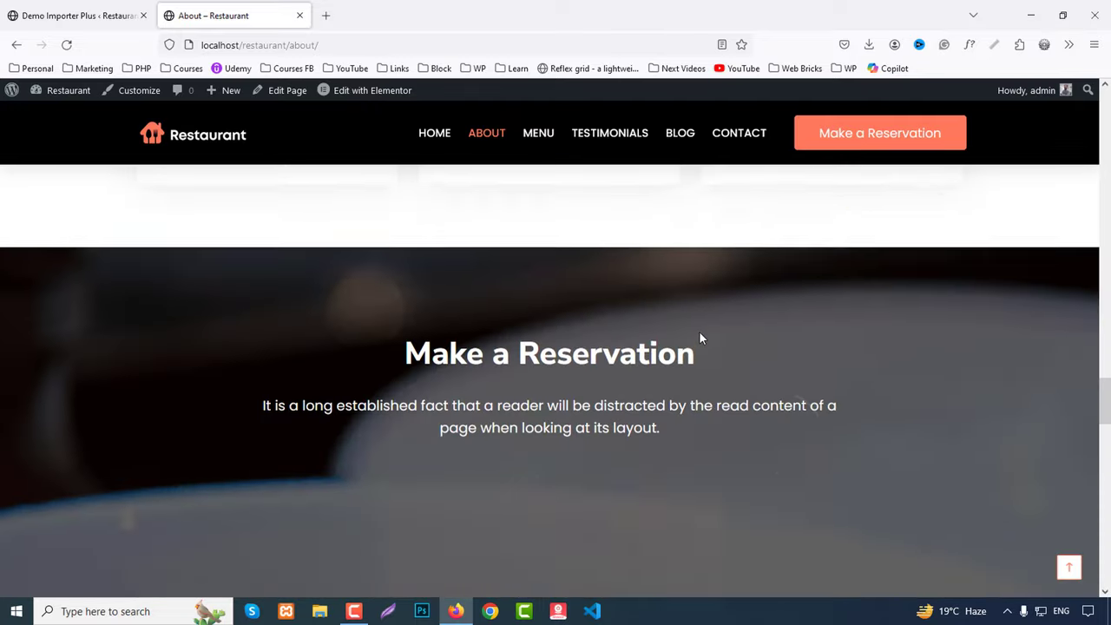
scroll(700, 335, "down", 10)
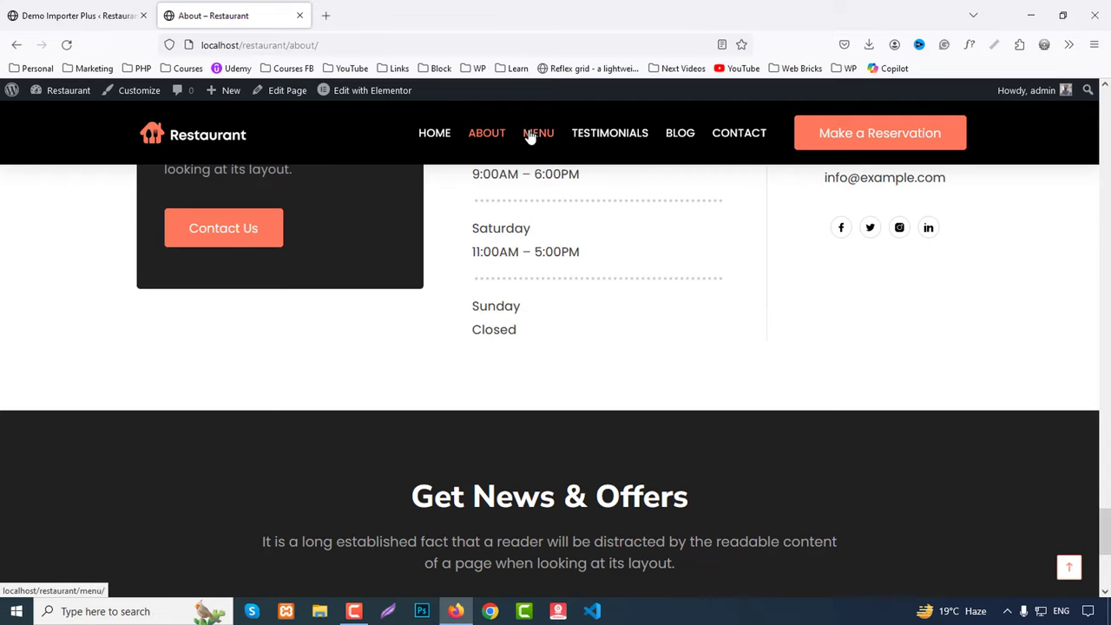
Step: Open the site's Menu page and look through the food listings down to the opening times
left_click(531, 138)
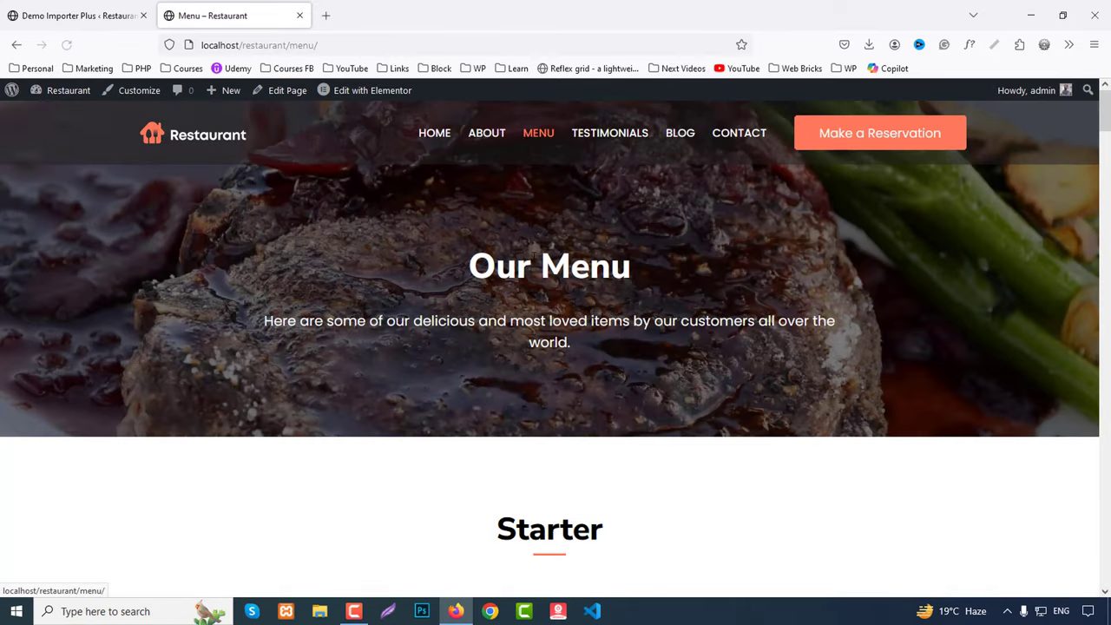
scroll(533, 266, "down", 6)
scroll(534, 264, "down", 20)
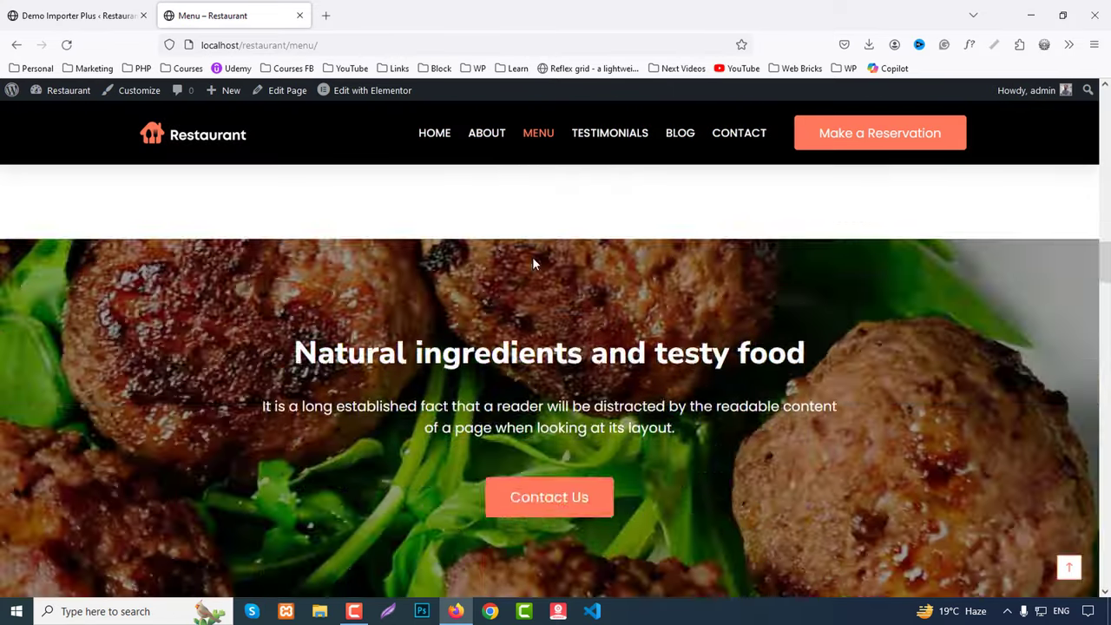
scroll(534, 264, "down", 20)
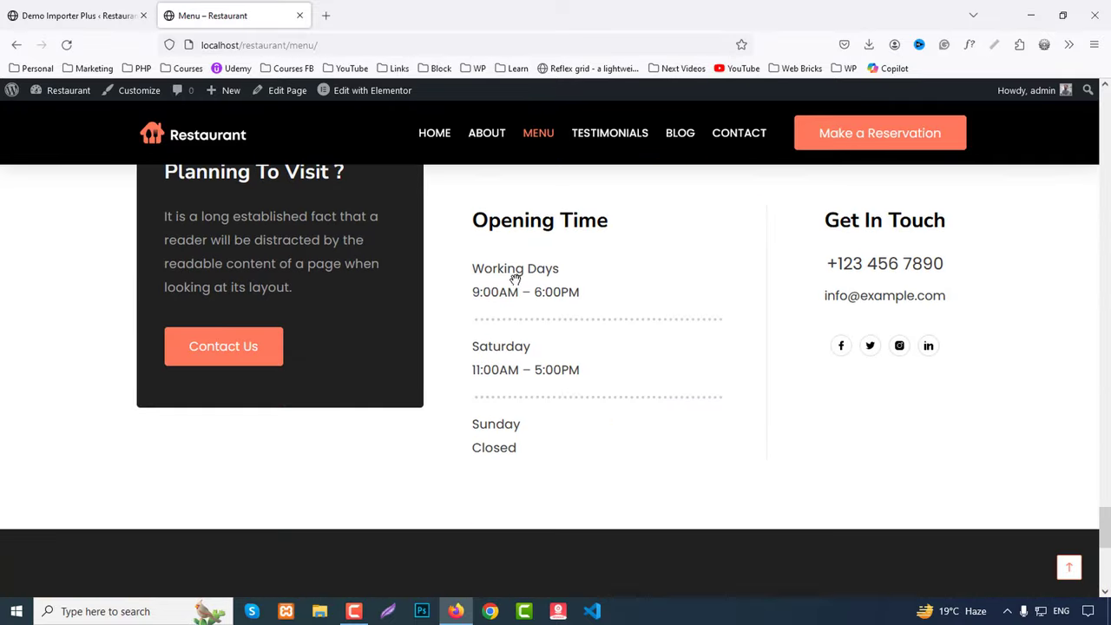
Step: Open the site's Testimonials page and look through it from the customer reviews down to the footer
left_click(597, 144)
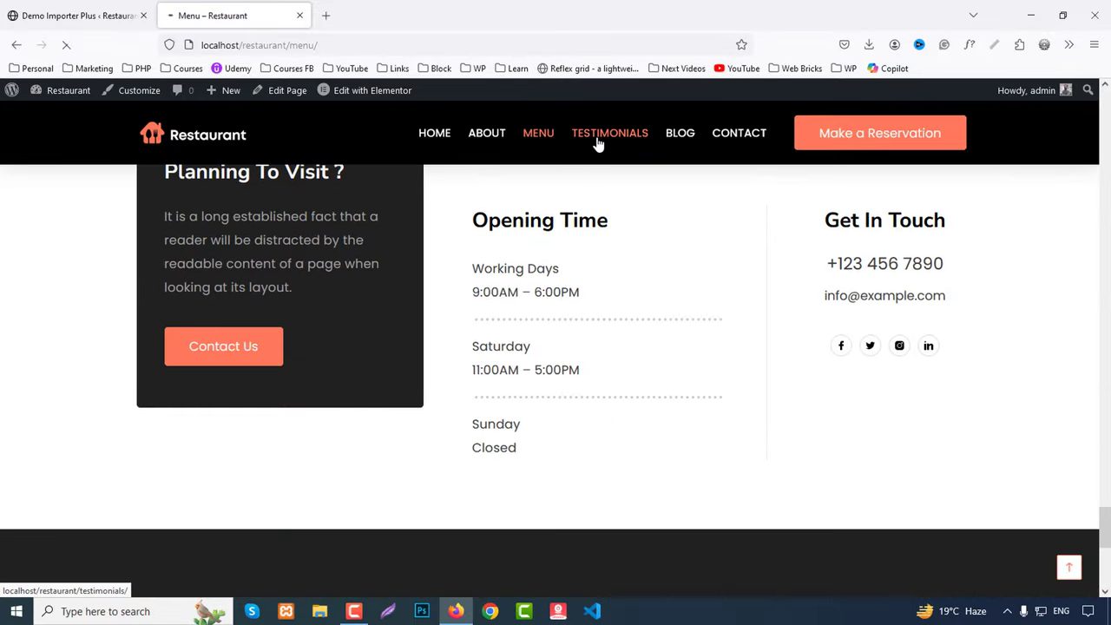
scroll(473, 292, "down", 5)
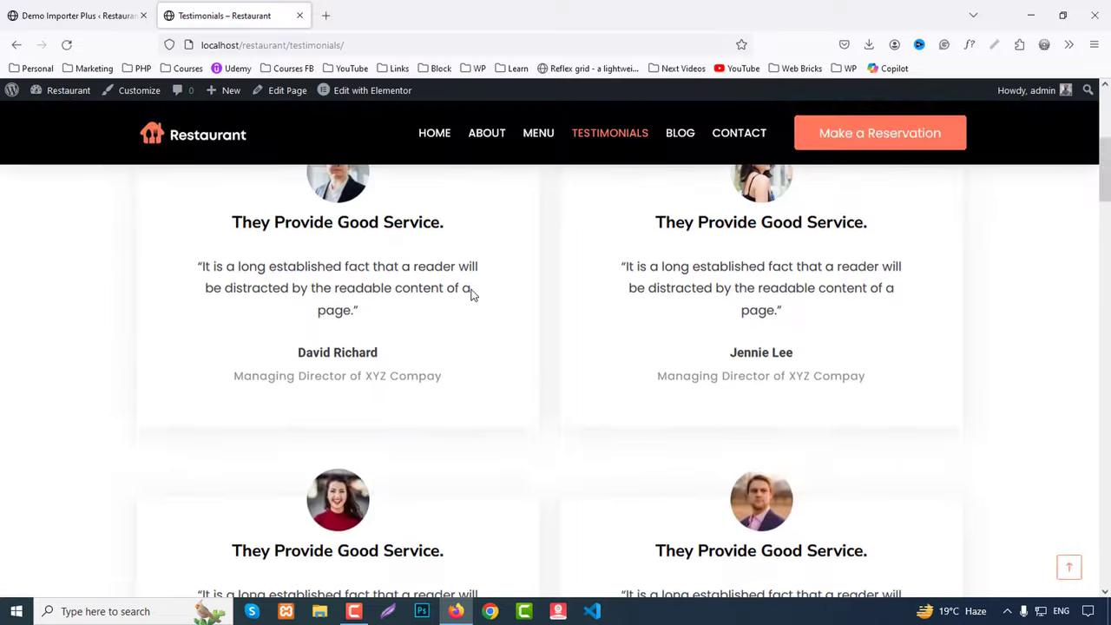
scroll(476, 295, "down", 20)
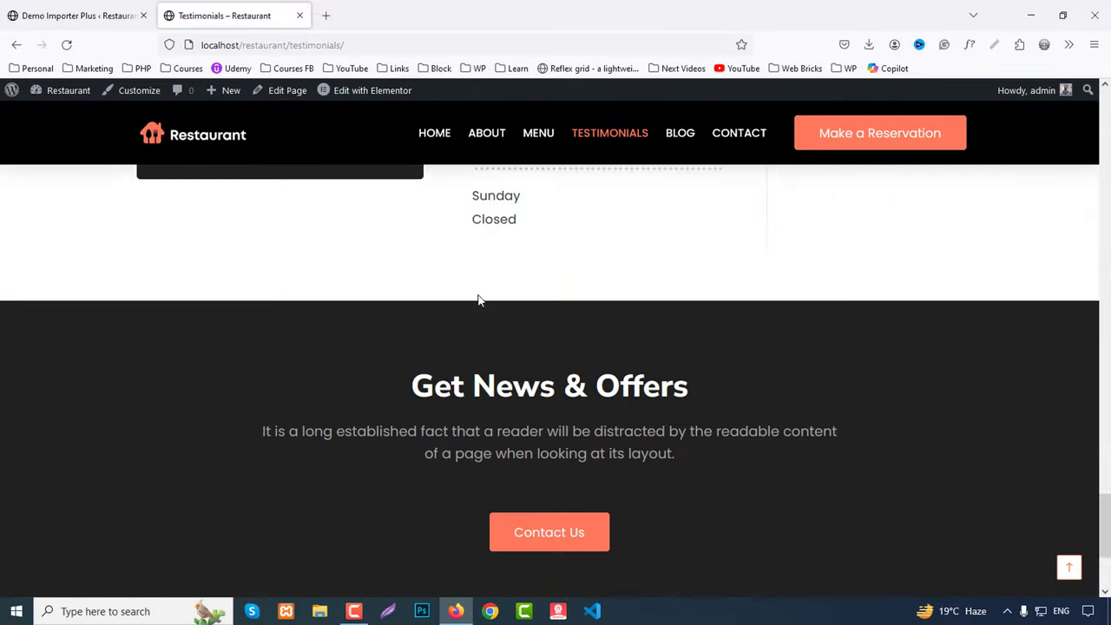
scroll(478, 300, "down", 3)
Step: Open the site's Blog page and look through the post listing and sidebar down to the footer
left_click(682, 136)
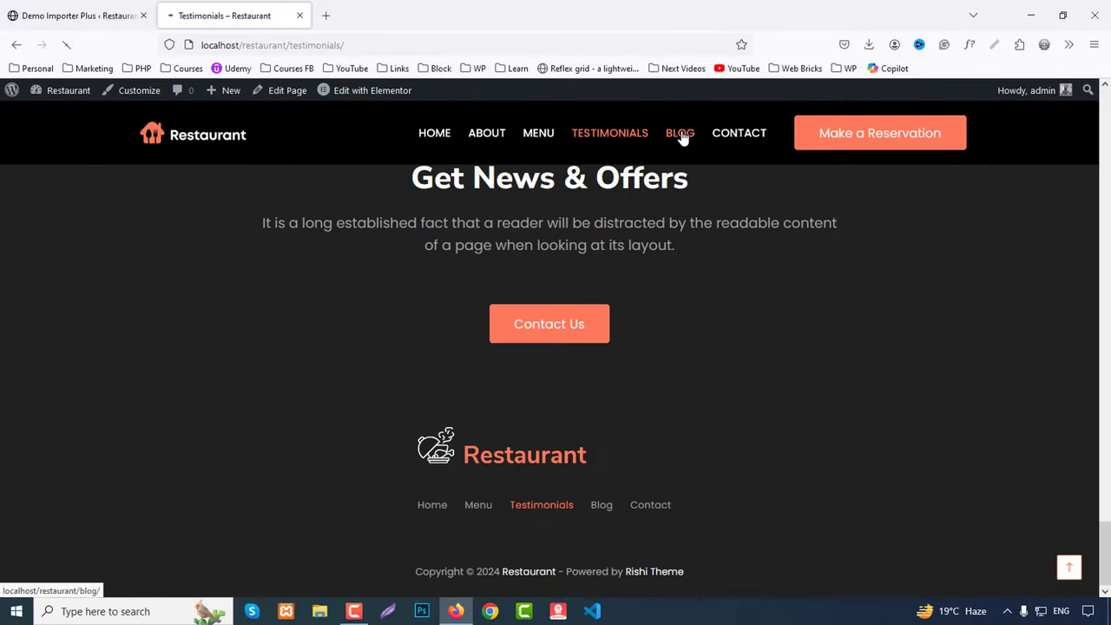
scroll(660, 217, "down", 10)
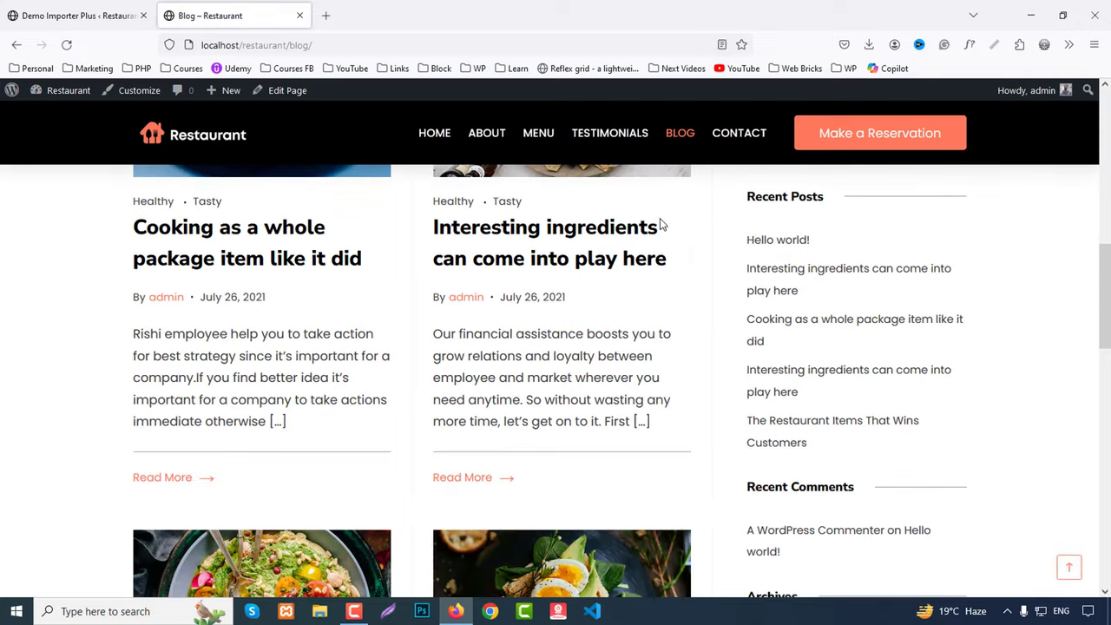
scroll(660, 218, "down", 9)
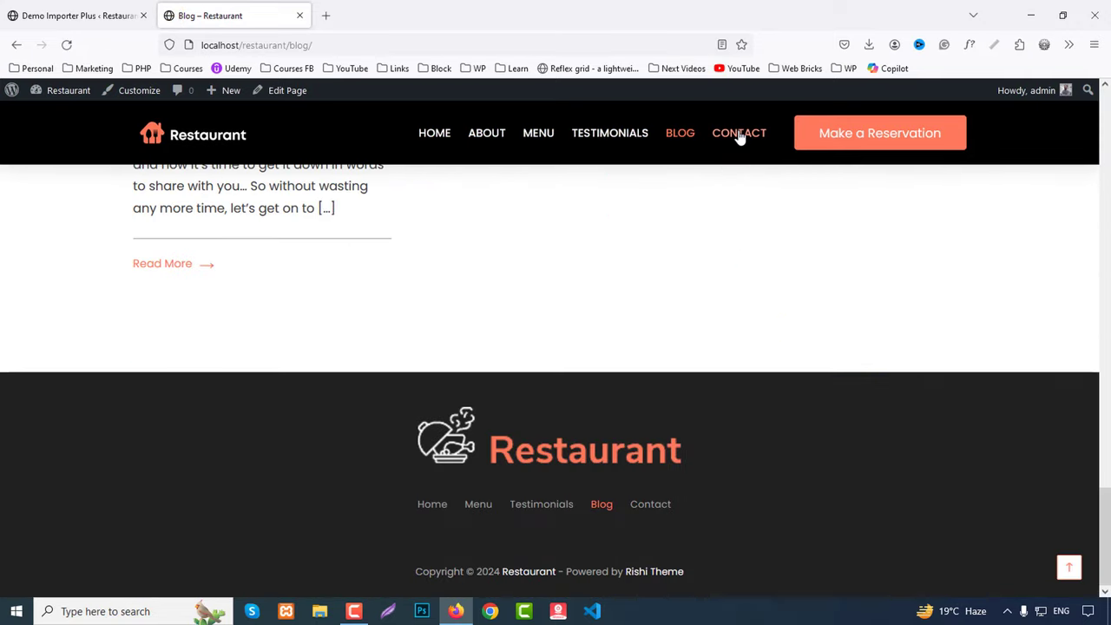
Step: Open the site's Contact page, look through its contact details and form, and return to the home page
left_click(739, 137)
scroll(726, 395, "down", 8)
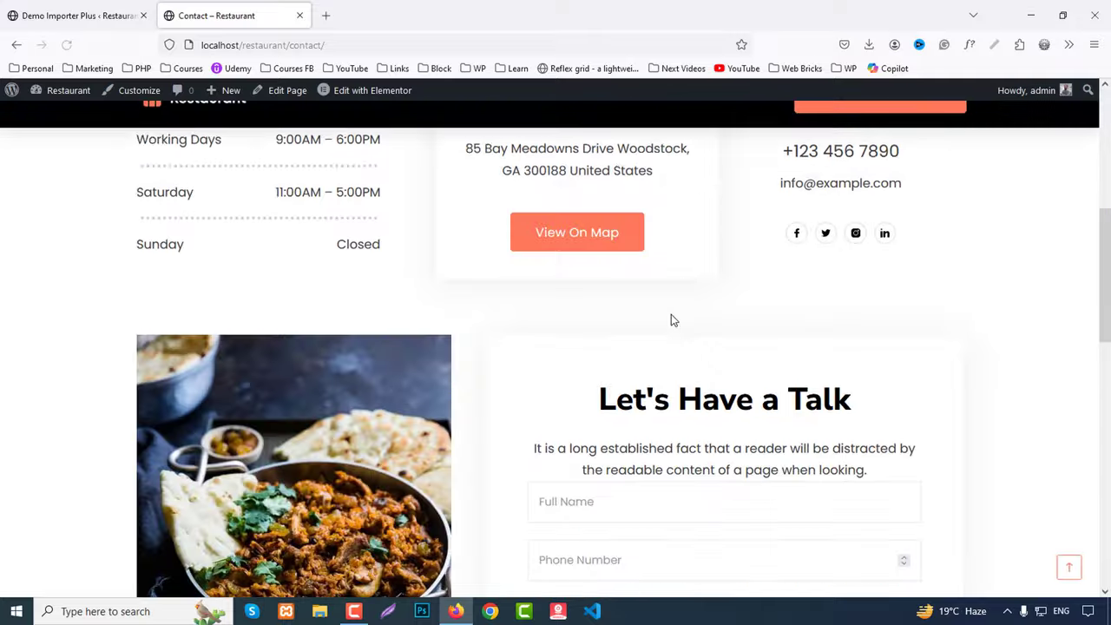
scroll(671, 317, "down", 6)
scroll(678, 312, "up", 5)
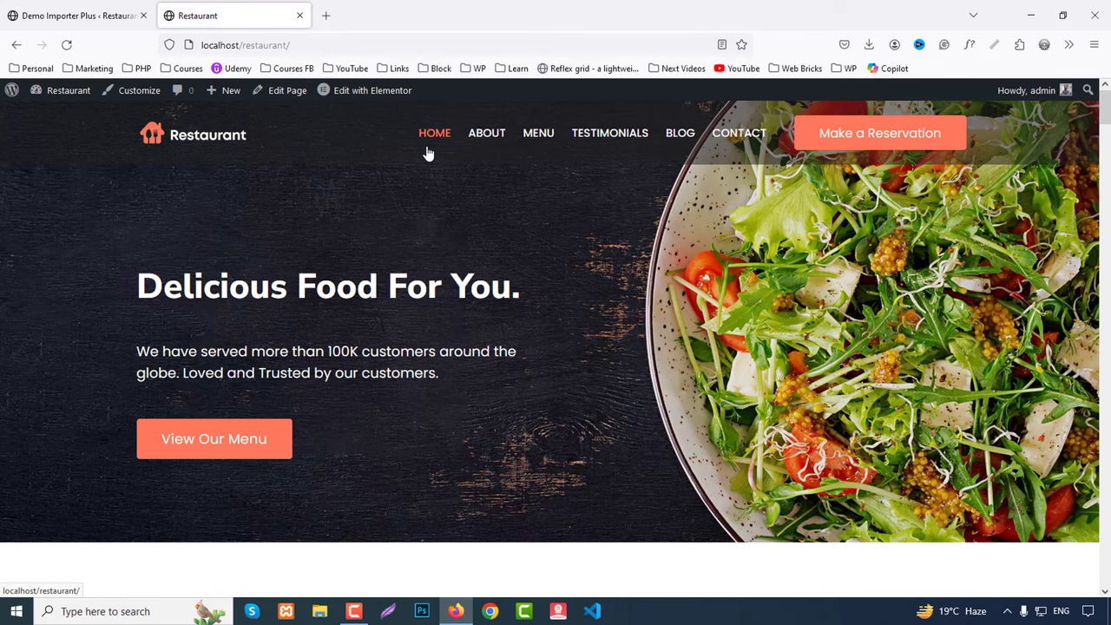
Step: Dismiss the import success message and open the site customizer from the Rishi Theme dashboard
left_click(55, 9)
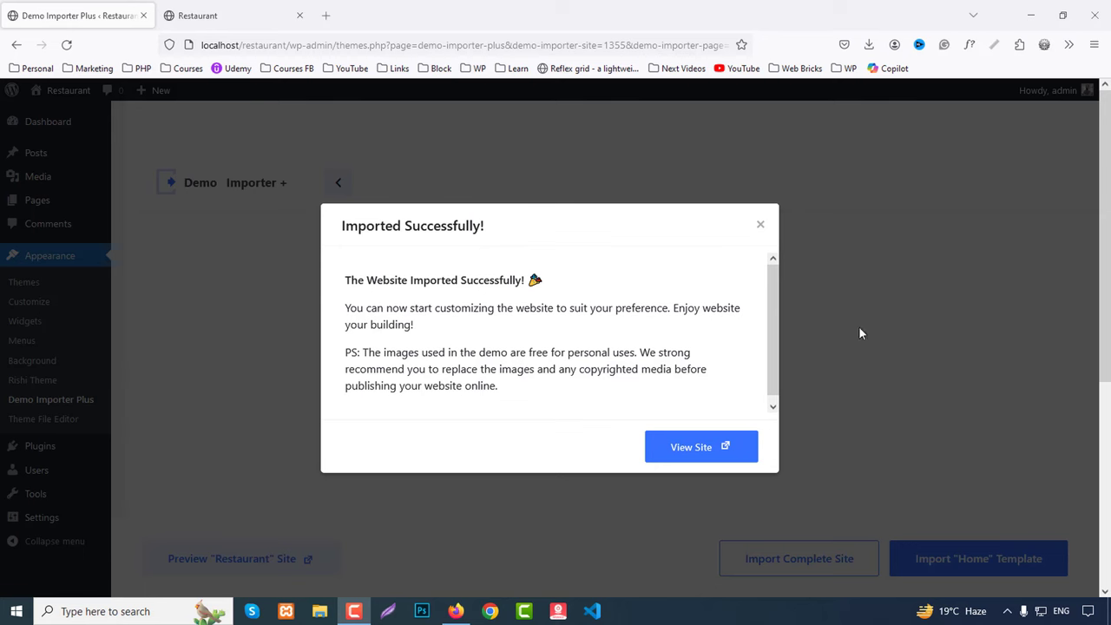
left_click(760, 226)
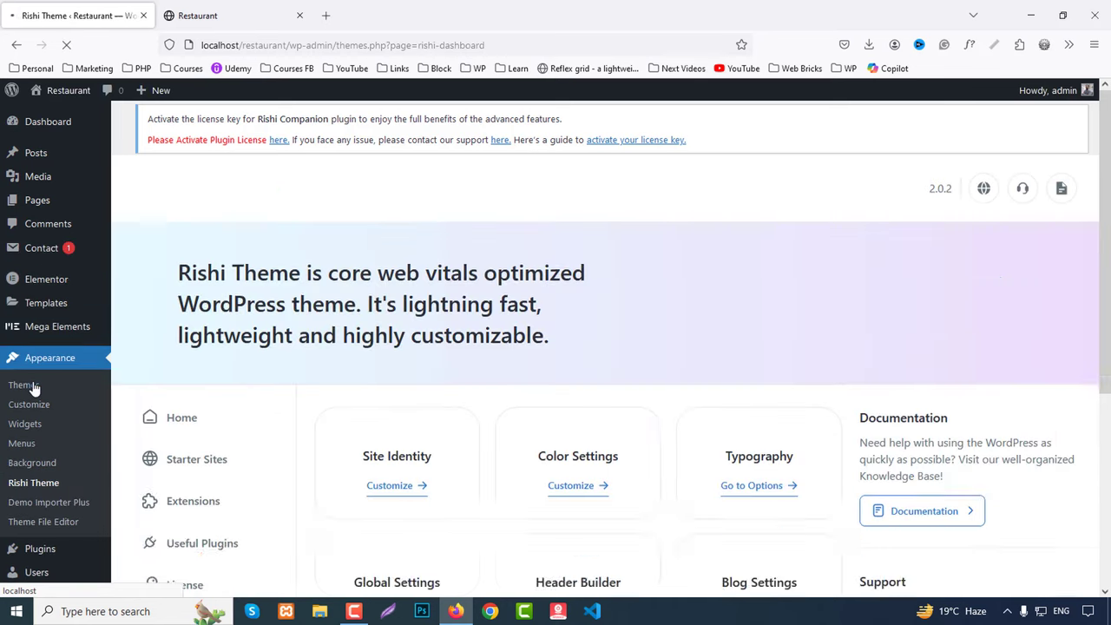
scroll(364, 359, "down", 3)
scroll(369, 351, "down", 1)
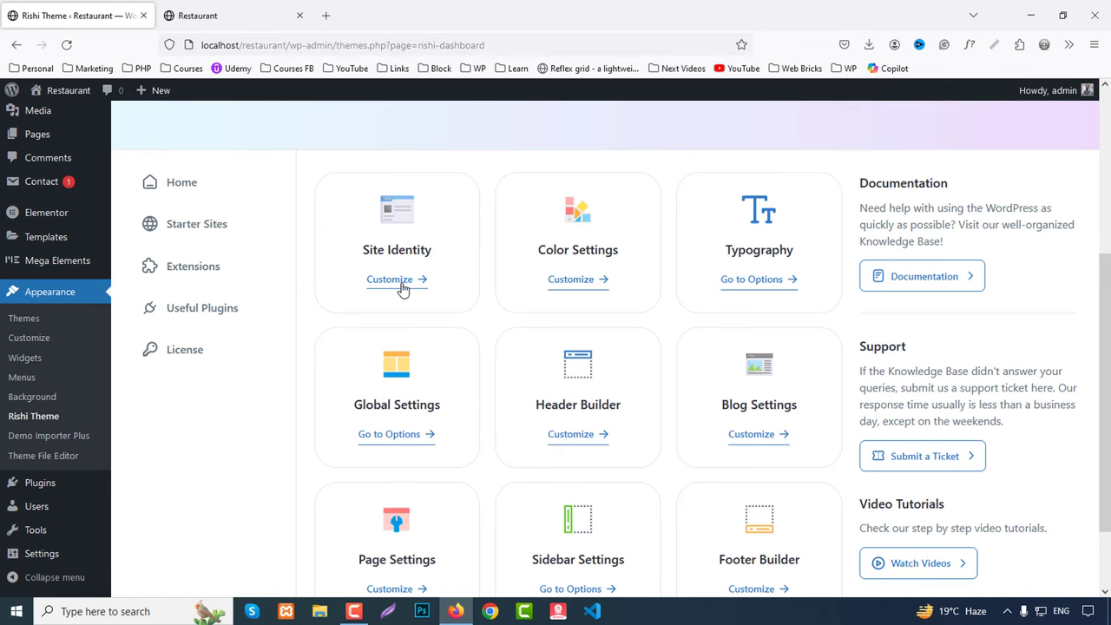
left_click(396, 285)
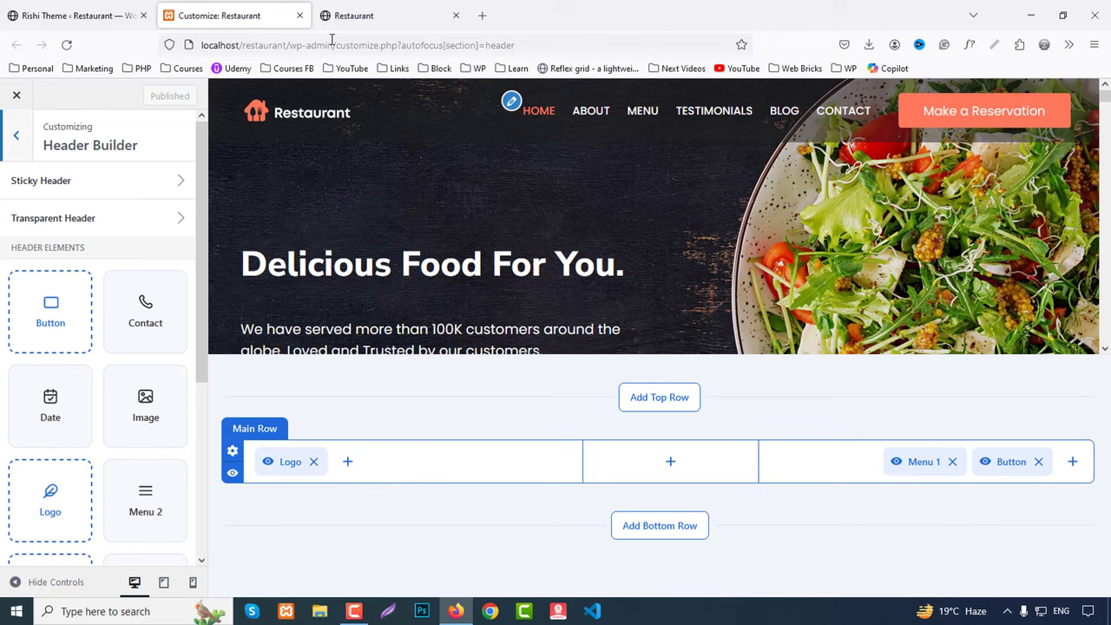
Step: In the customizer's global colors, change the third color of the Global Color Palette to E44A28
left_click(7, 139)
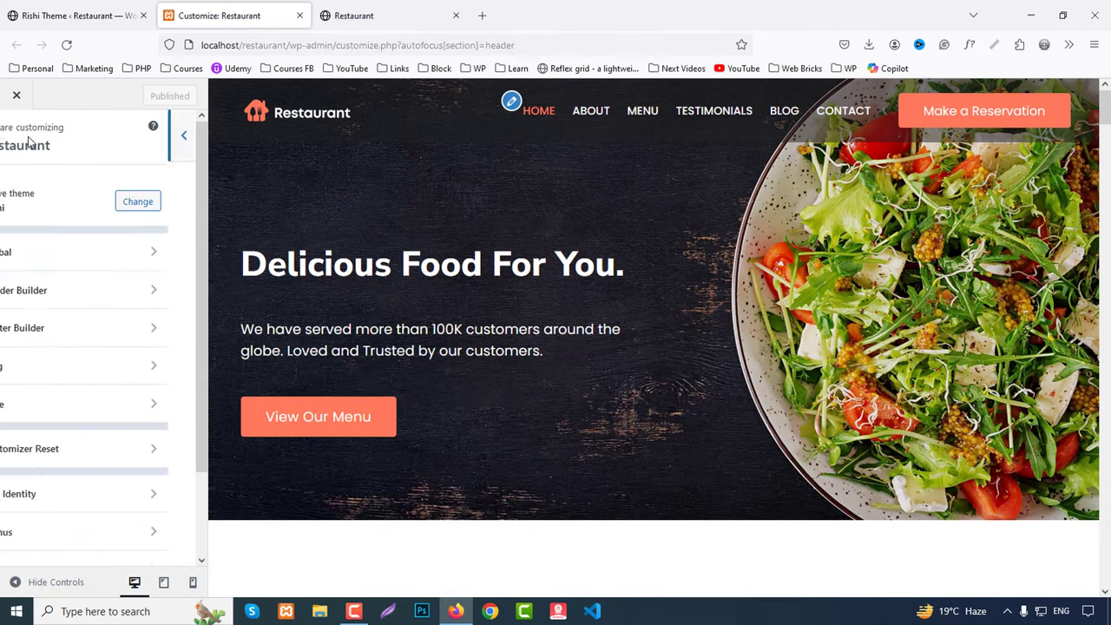
left_click(33, 257)
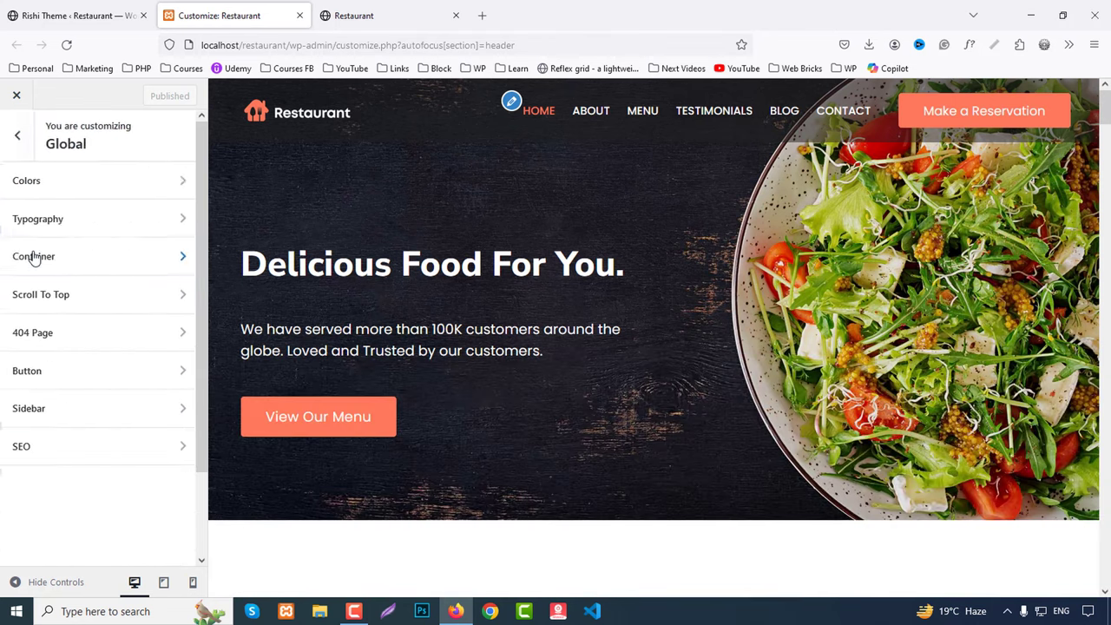
left_click(40, 187)
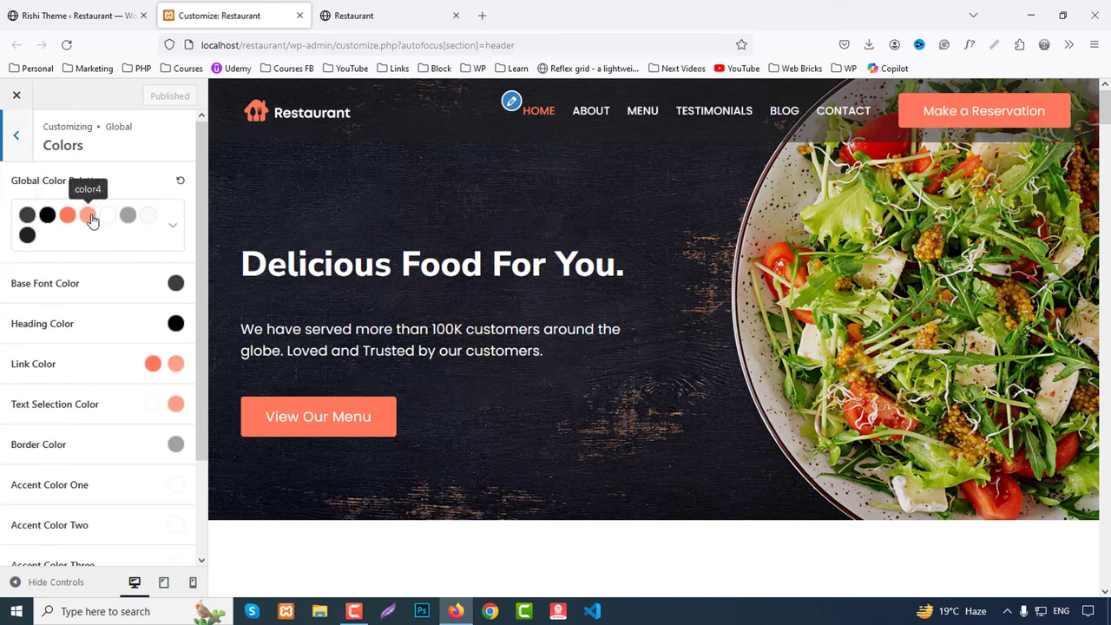
left_click(64, 217)
left_click(172, 288)
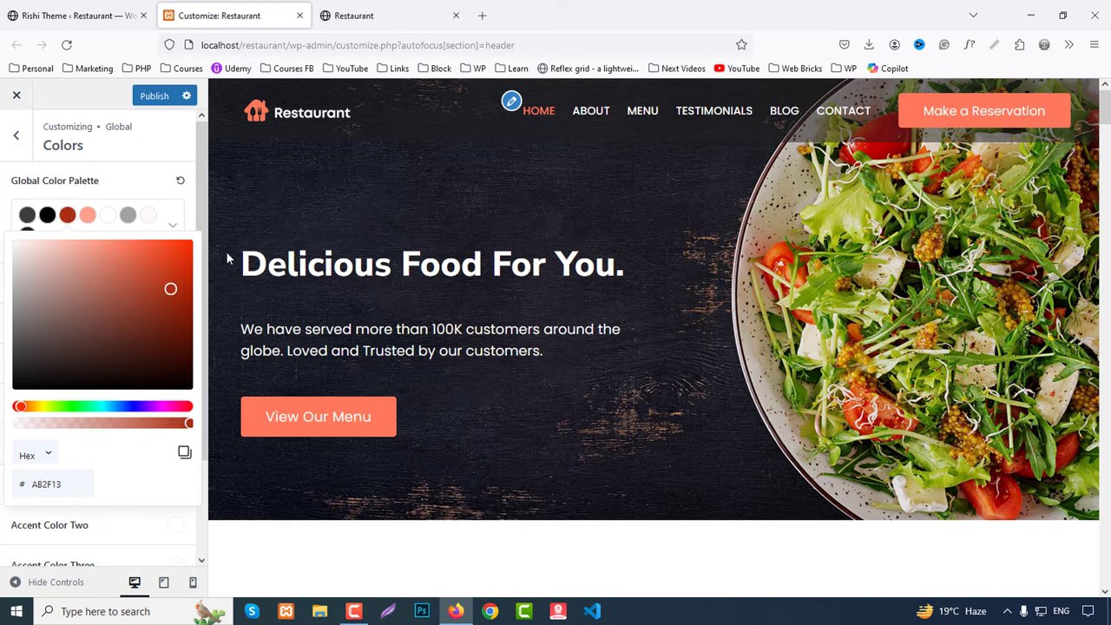
left_click(160, 258)
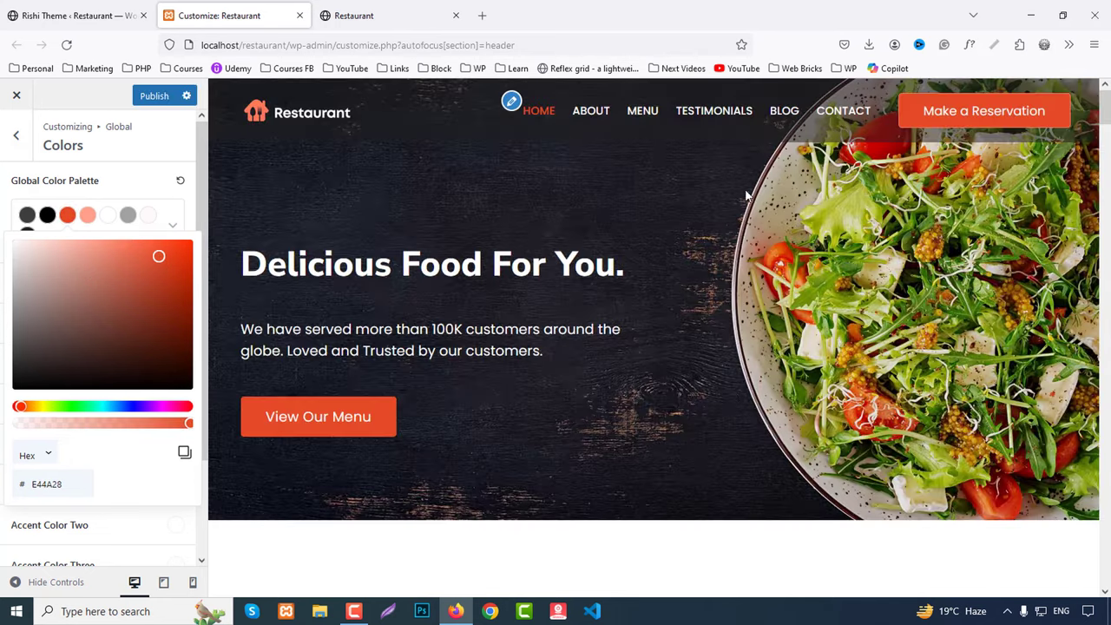
left_click(144, 183)
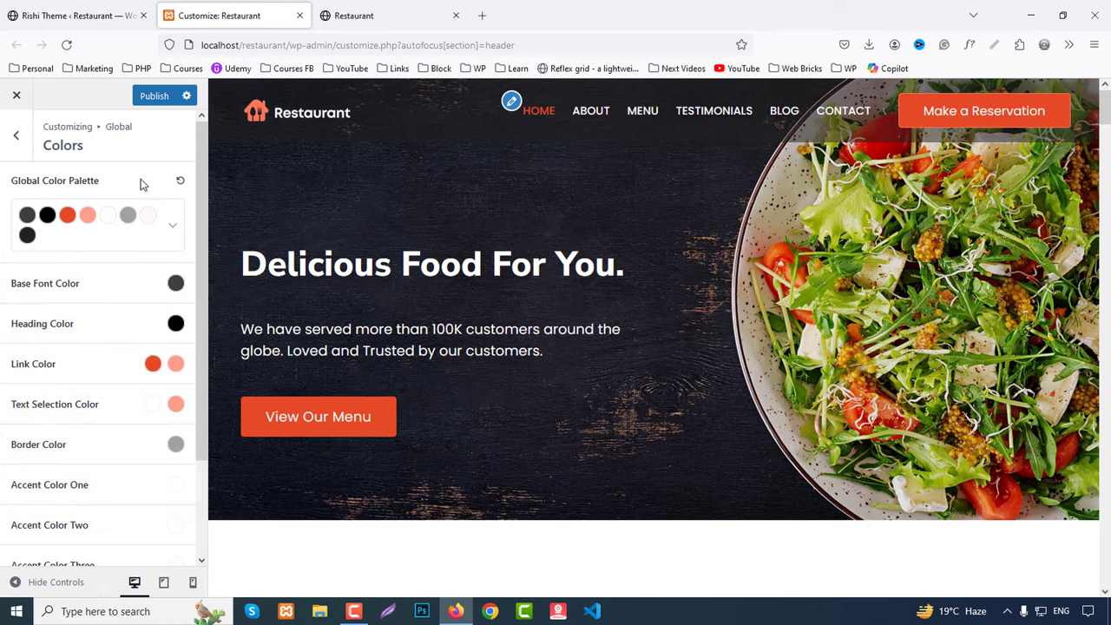
Step: Set the Base Font Color to hex 333 and check the body text in the page preview
left_click(174, 287)
double_click(247, 416)
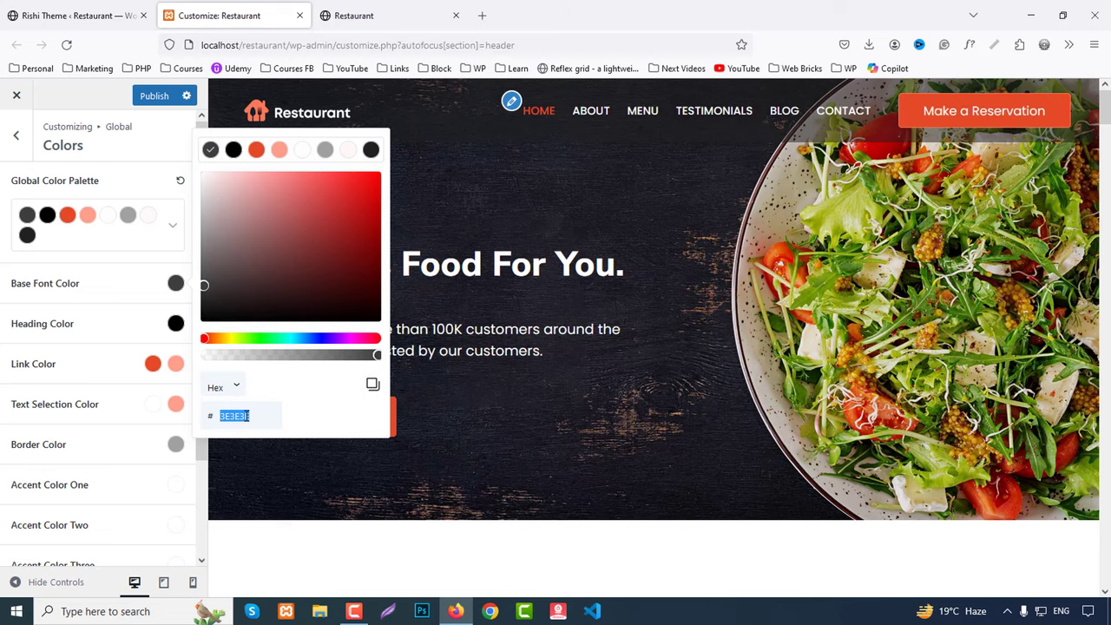
type("333")
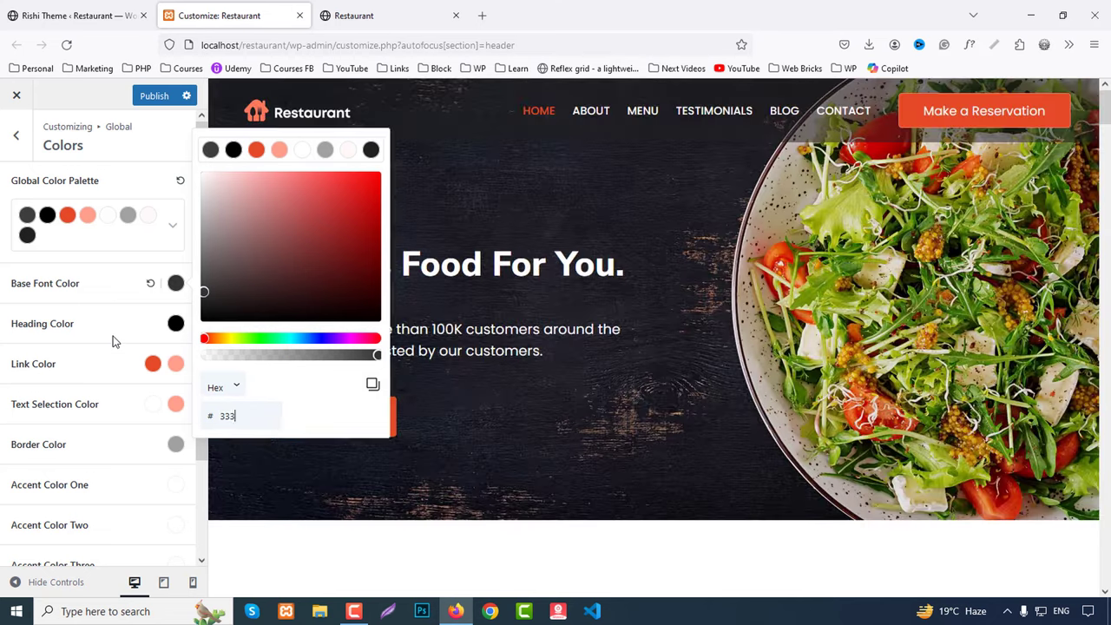
left_click(553, 341)
scroll(553, 340, "down", 5)
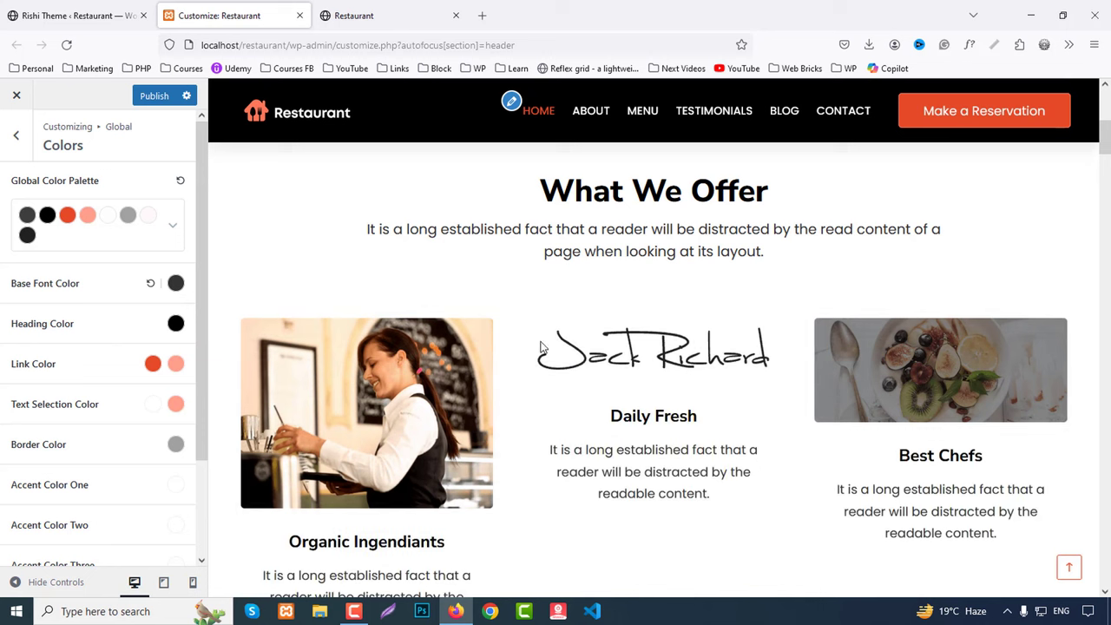
Step: Try palette color FF9F8A as the Heading Color and return it to black 000000, checking the headings in the page preview
left_click(175, 325)
left_click(279, 192)
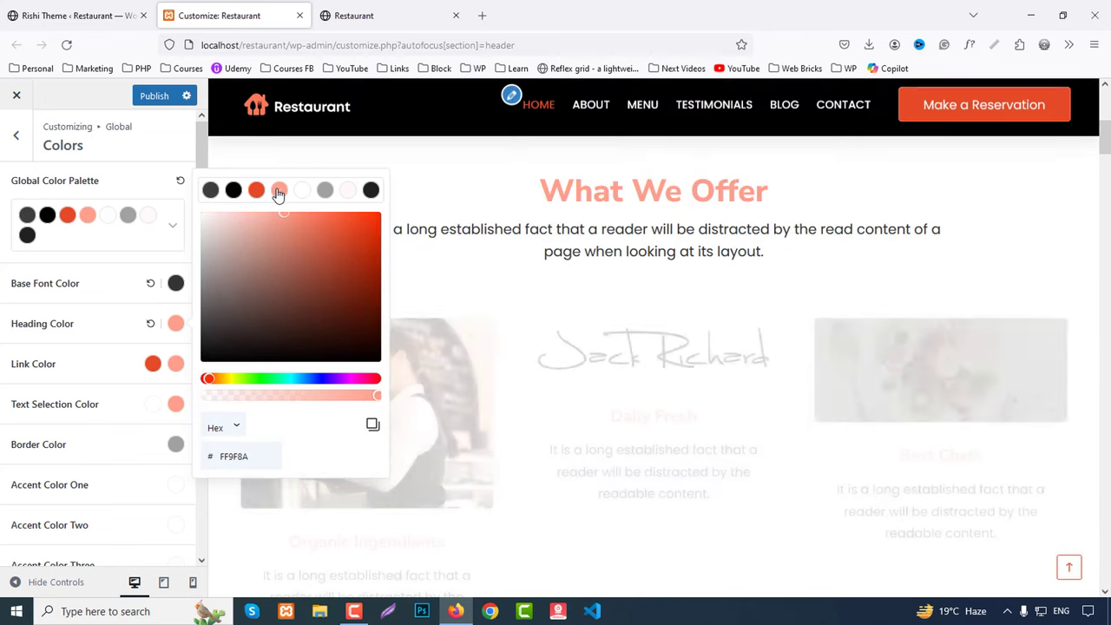
scroll(792, 317, "down", 3)
scroll(700, 350, "down", 2)
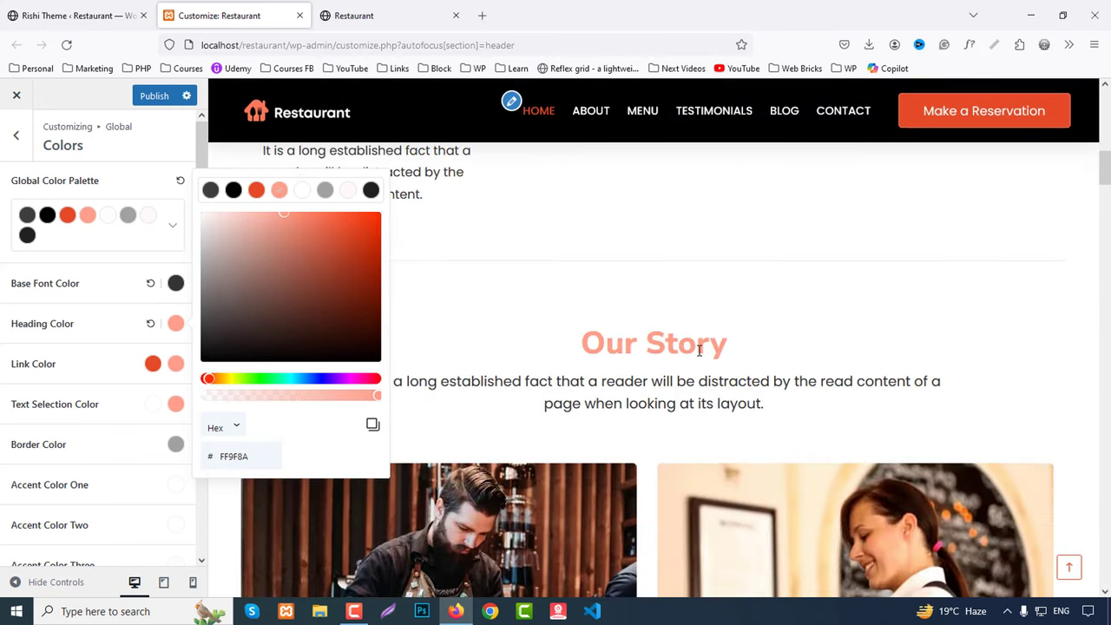
left_click(234, 189)
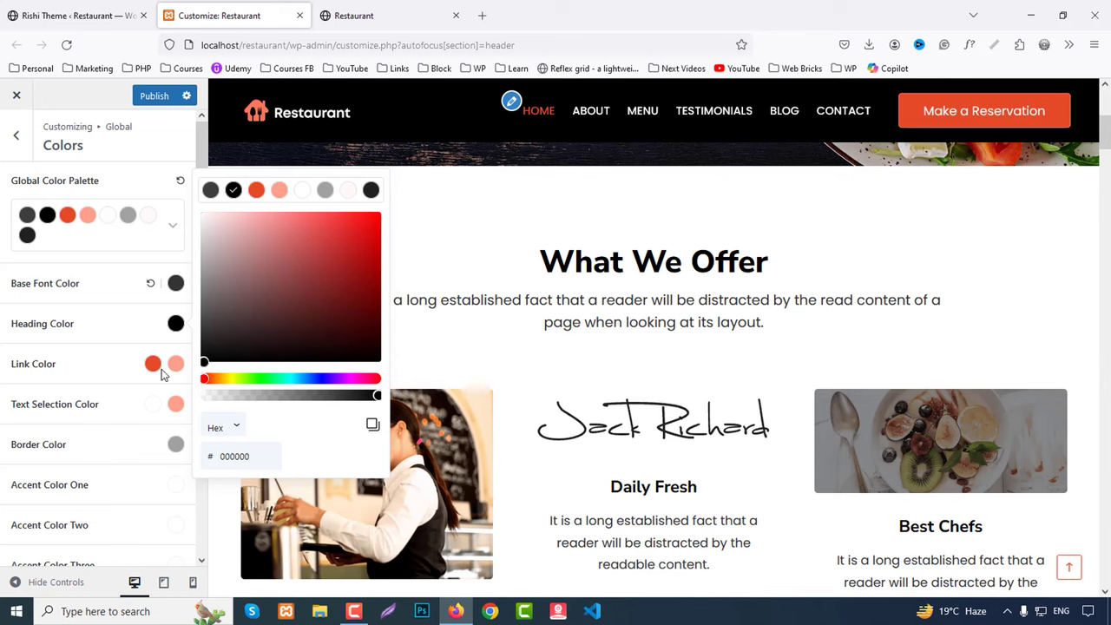
scroll(640, 365, "down", 8)
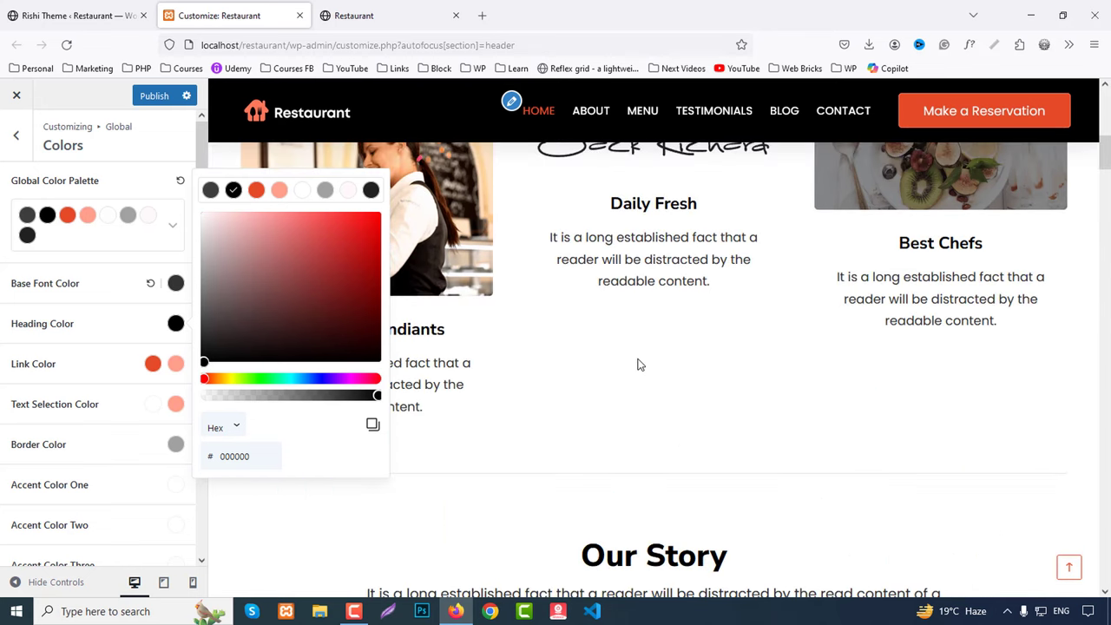
scroll(640, 365, "down", 10)
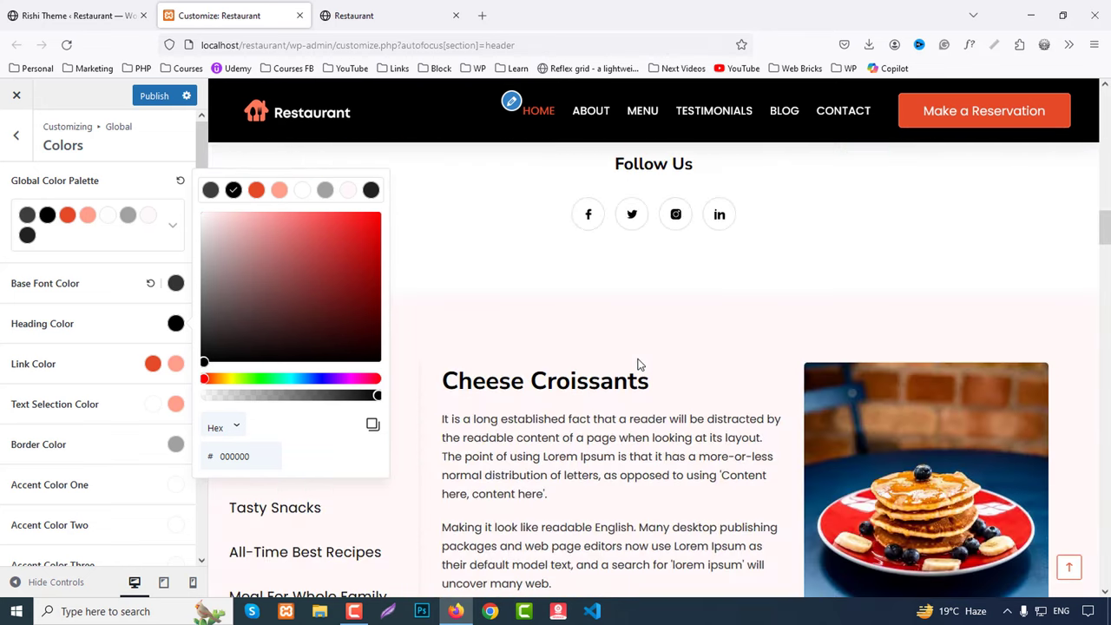
scroll(639, 363, "down", 10)
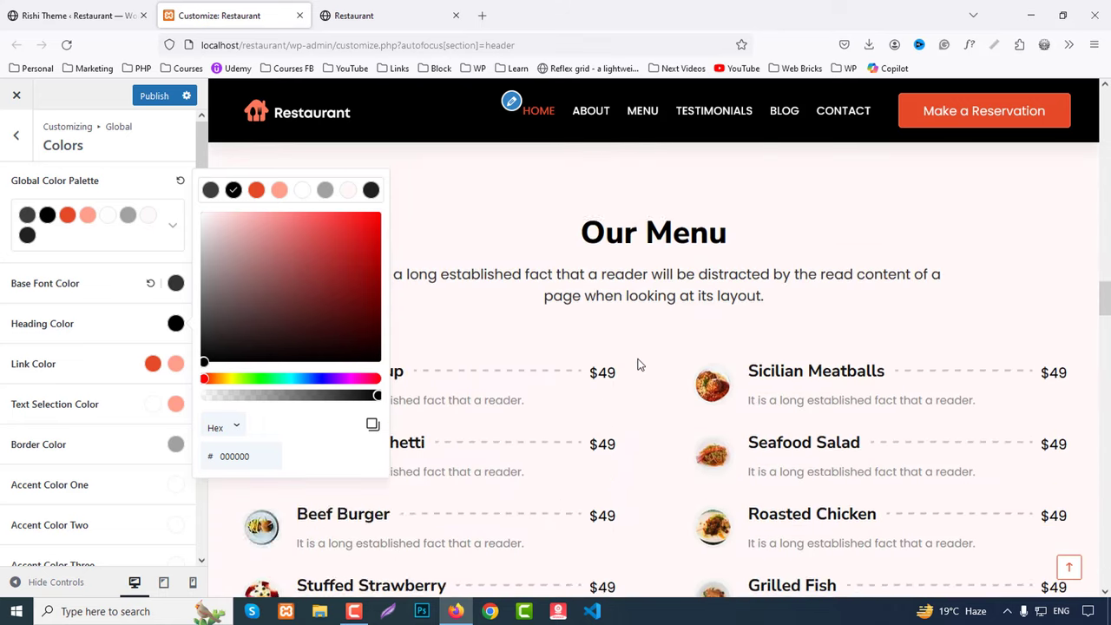
scroll(639, 363, "down", 5)
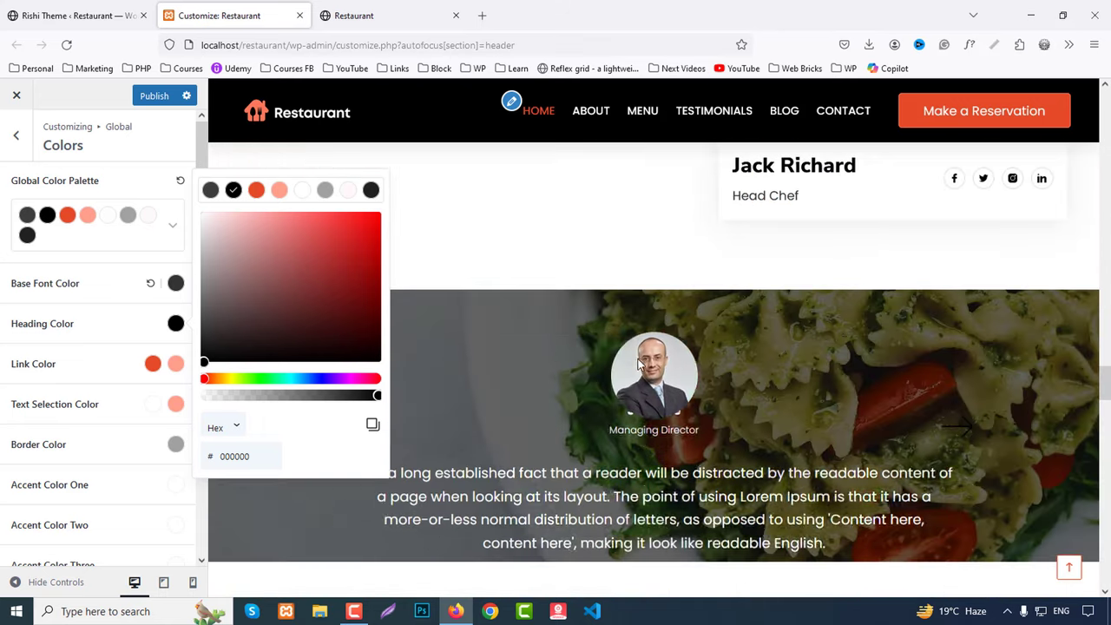
left_click(122, 359)
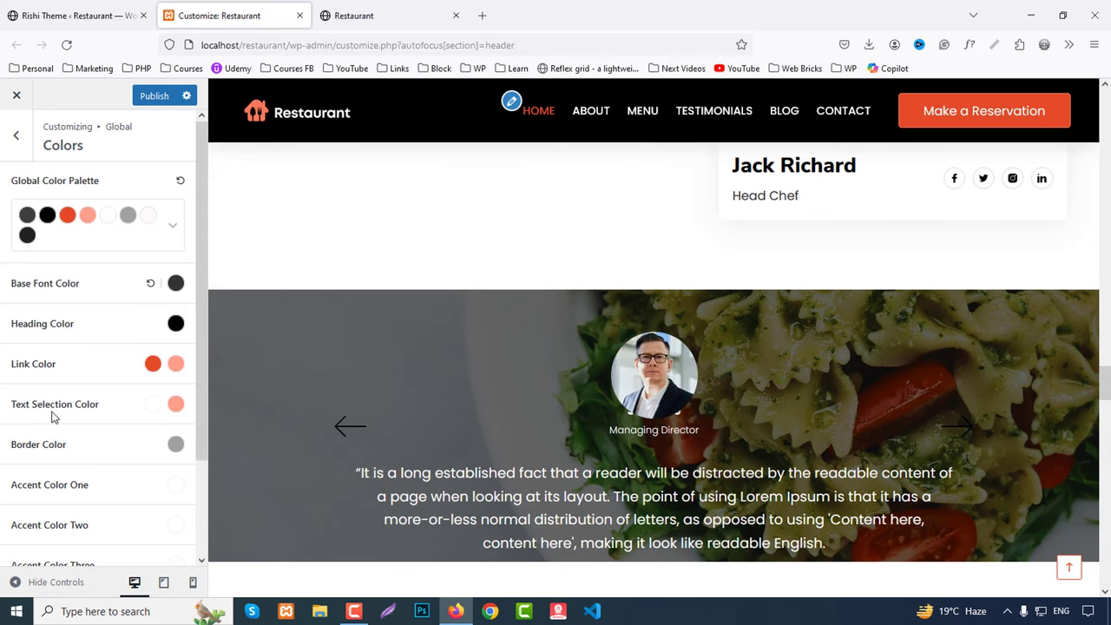
Step: Set the Text Selection Color's background to gray A1A1A1 and test it by highlighting text in the Our Head Chef section
scroll(387, 402, "up", 5)
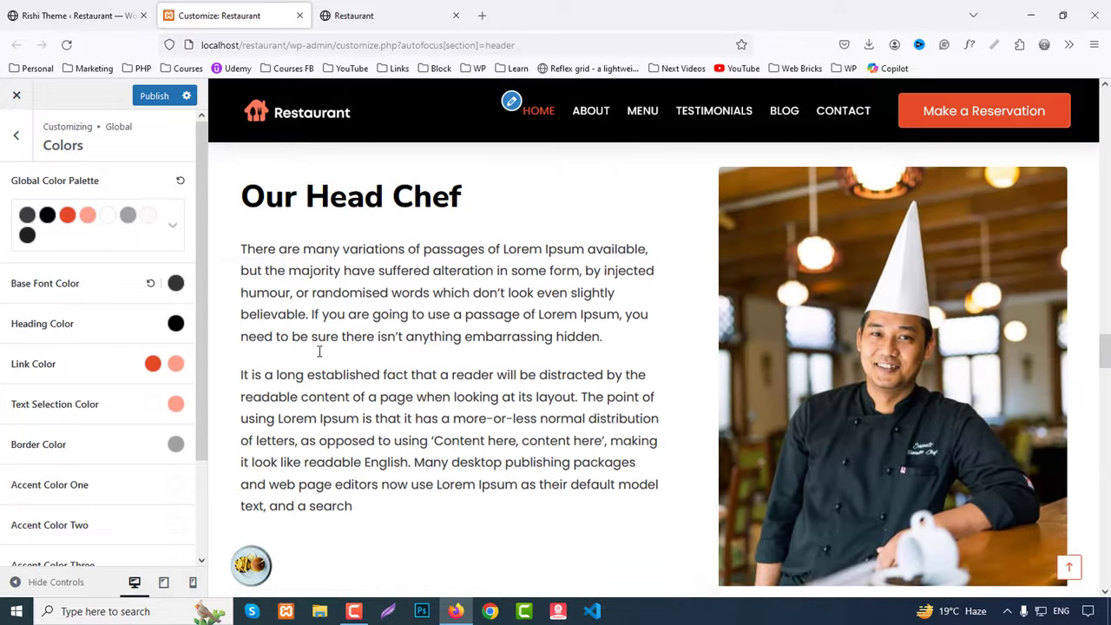
left_click_drag(243, 295, 604, 377)
left_click(176, 405)
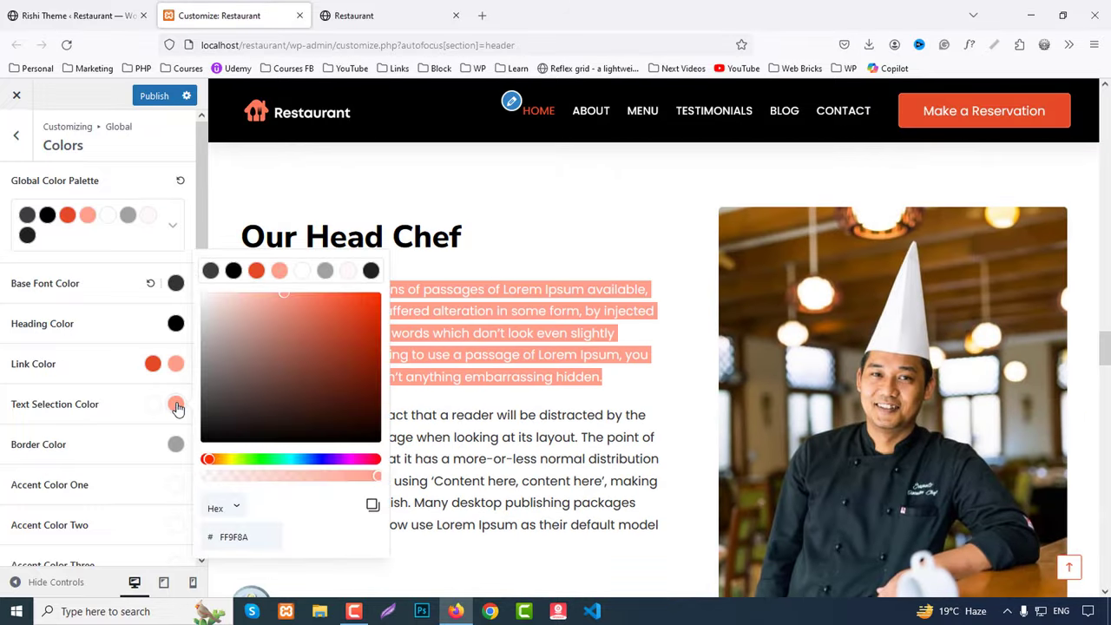
left_click(325, 270)
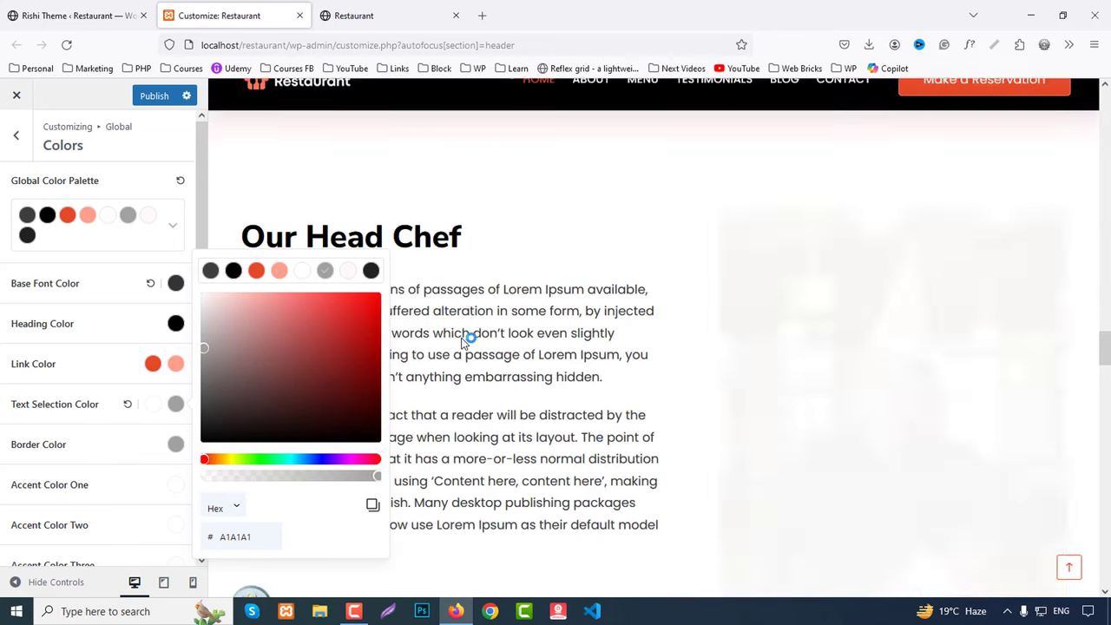
left_click(104, 363)
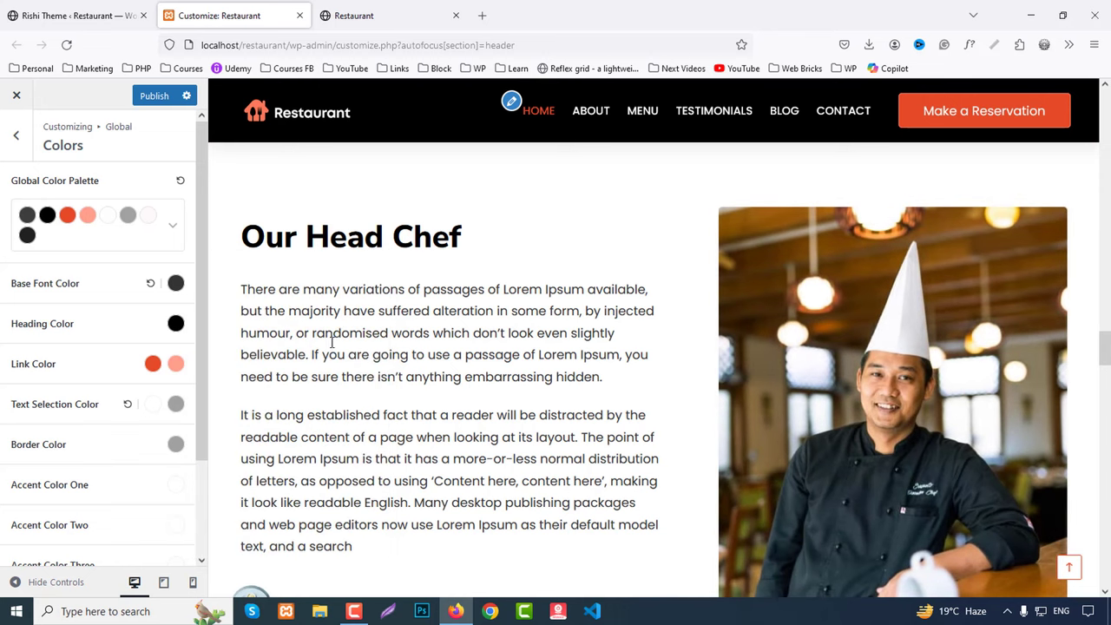
left_click_drag(324, 333, 497, 369)
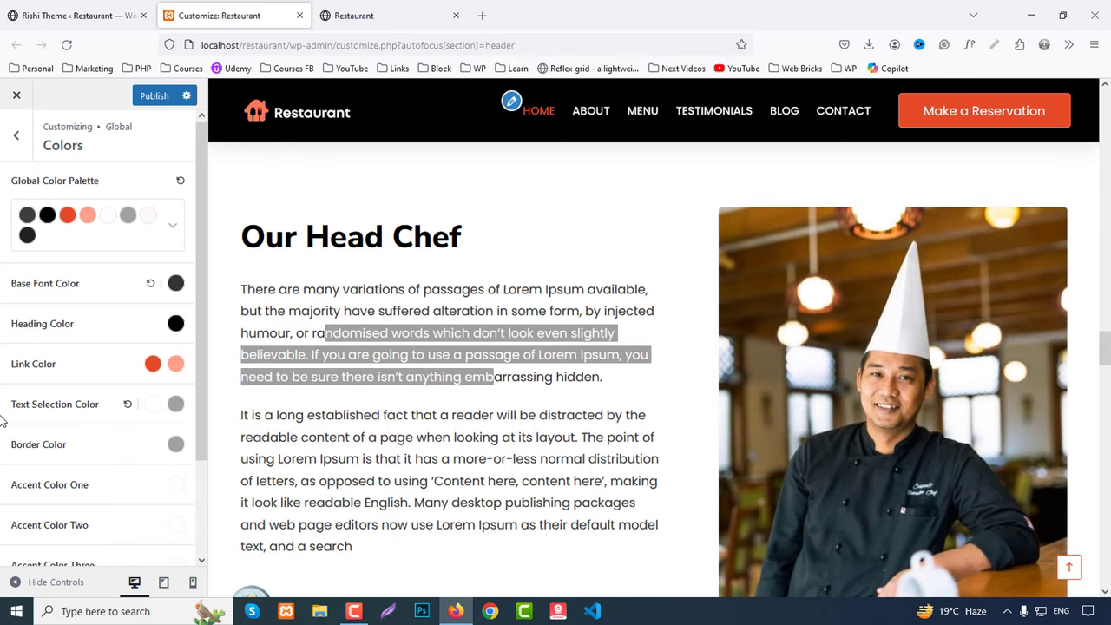
scroll(415, 373, "down", 2)
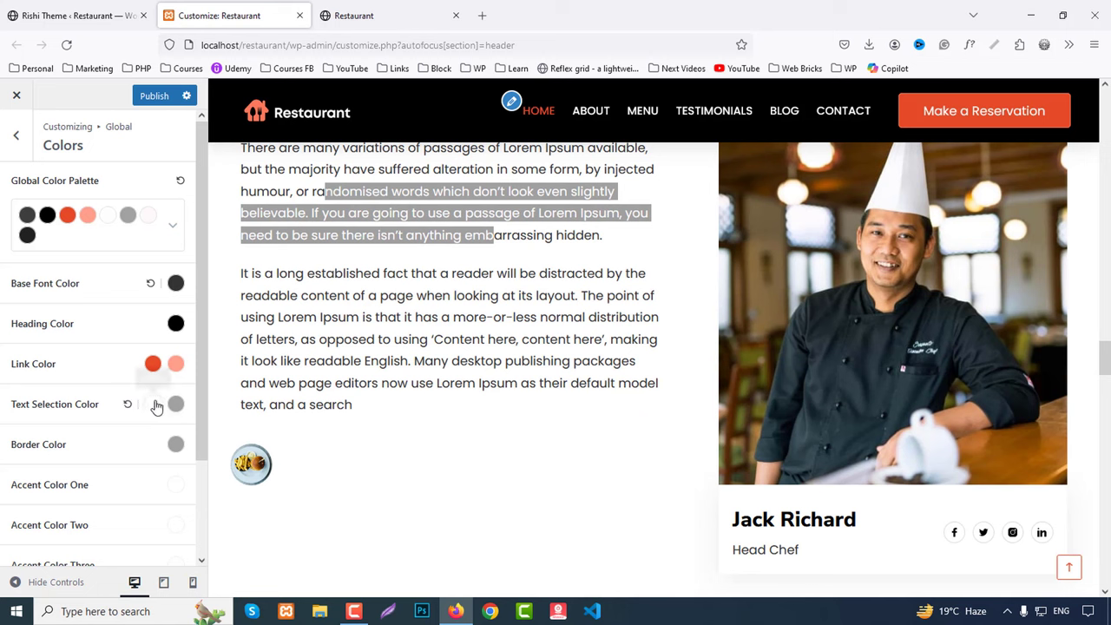
Step: Examine the remaining global color settings and show the help description for the Section Background Color
scroll(169, 403, "down", 2)
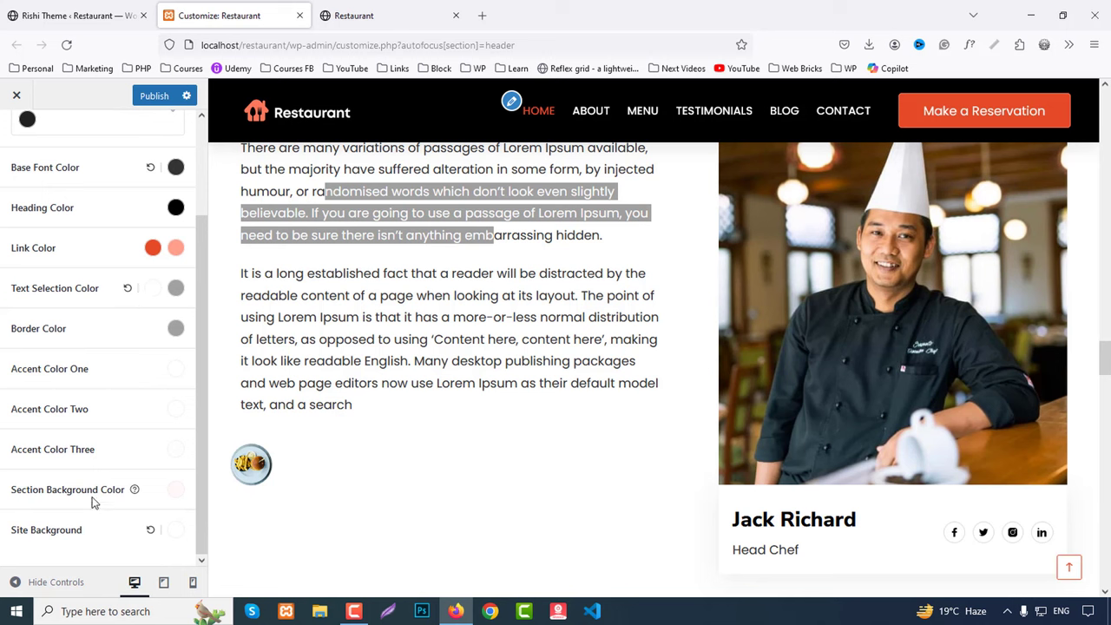
left_click(134, 490)
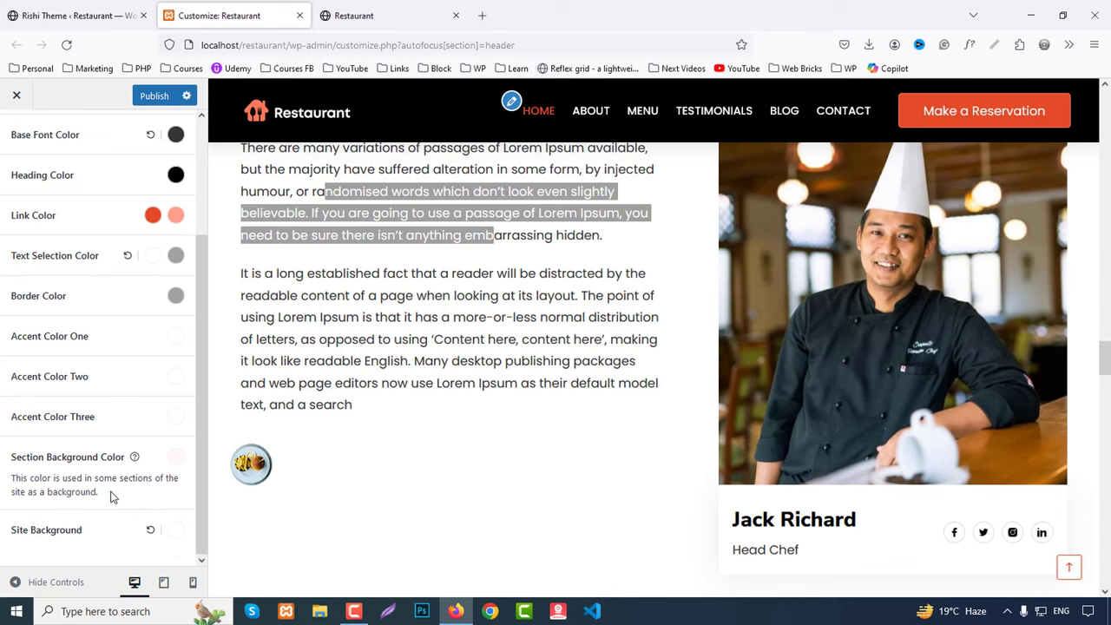
scroll(111, 497, "up", 3)
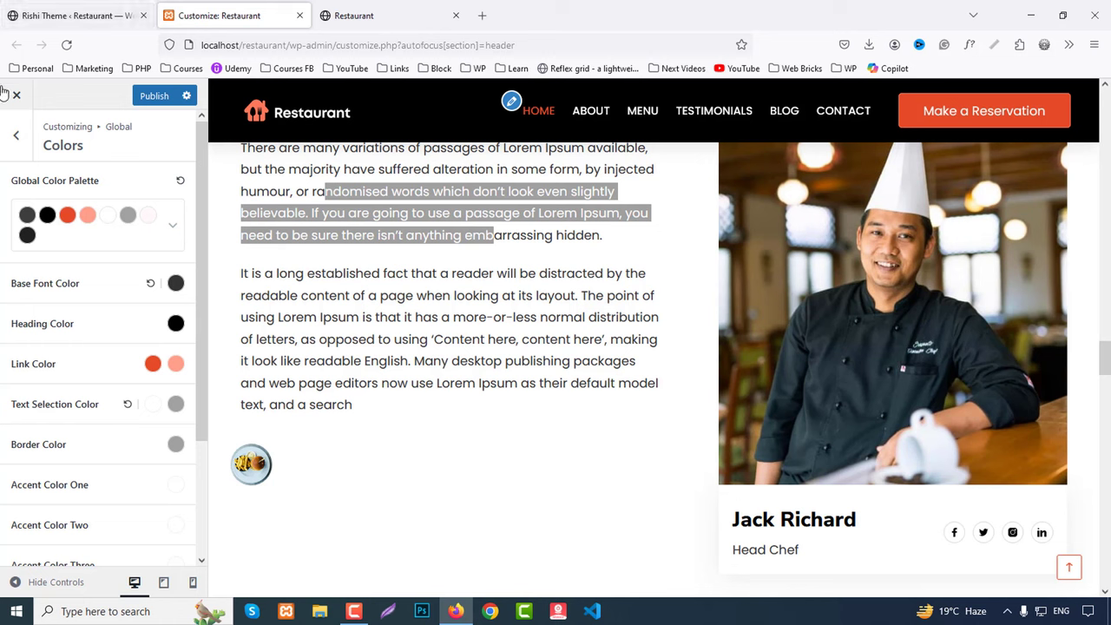
Step: Open the Base Font options in the global typography settings
left_click(15, 141)
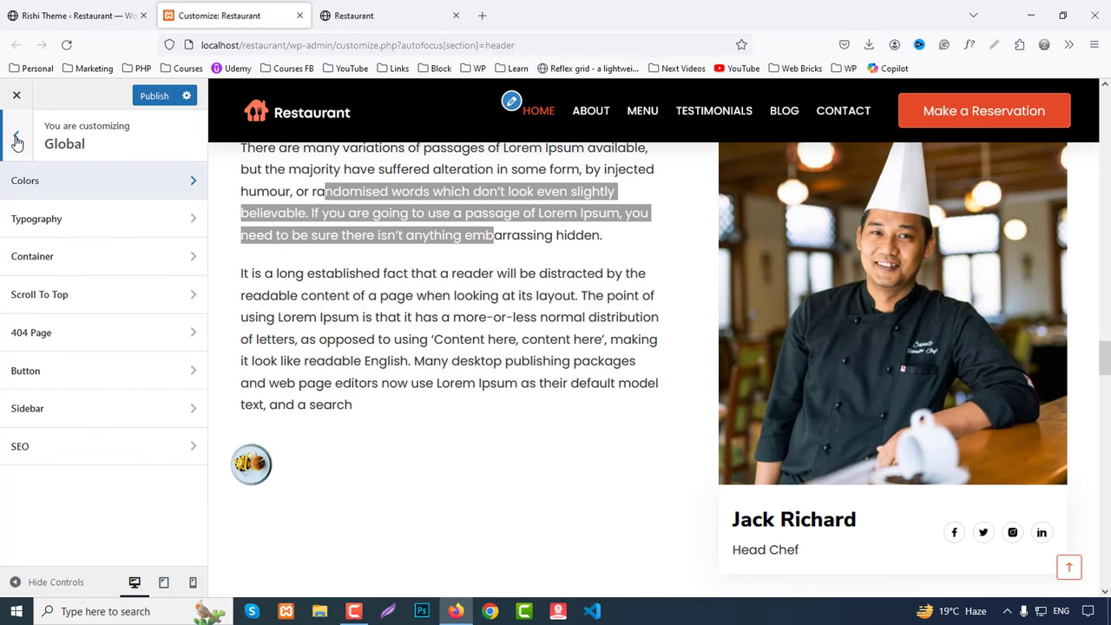
left_click(41, 219)
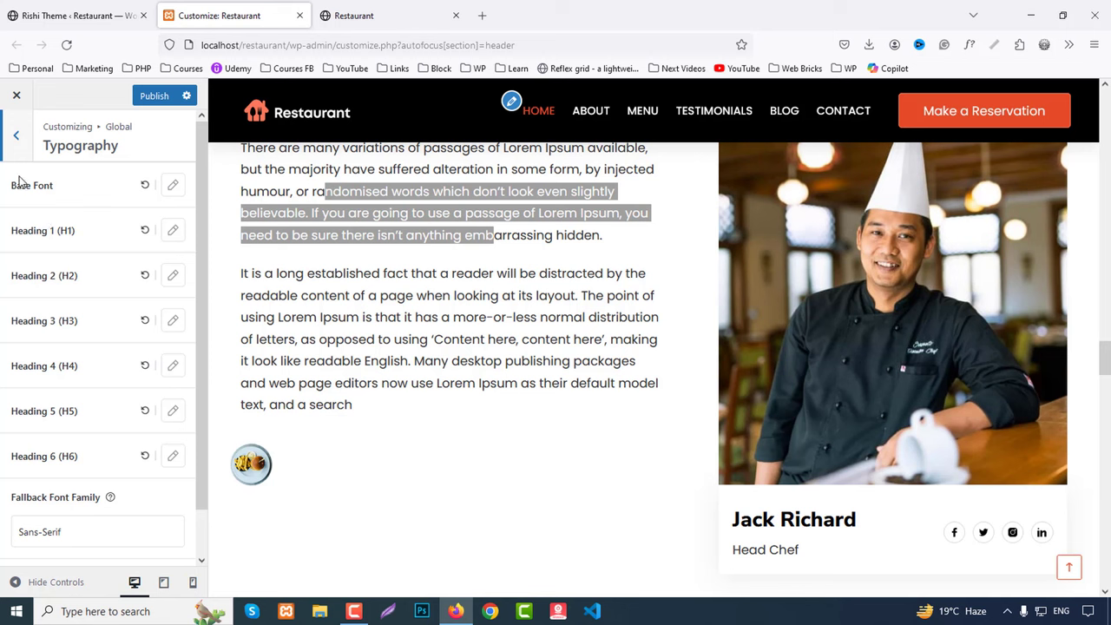
left_click(173, 186)
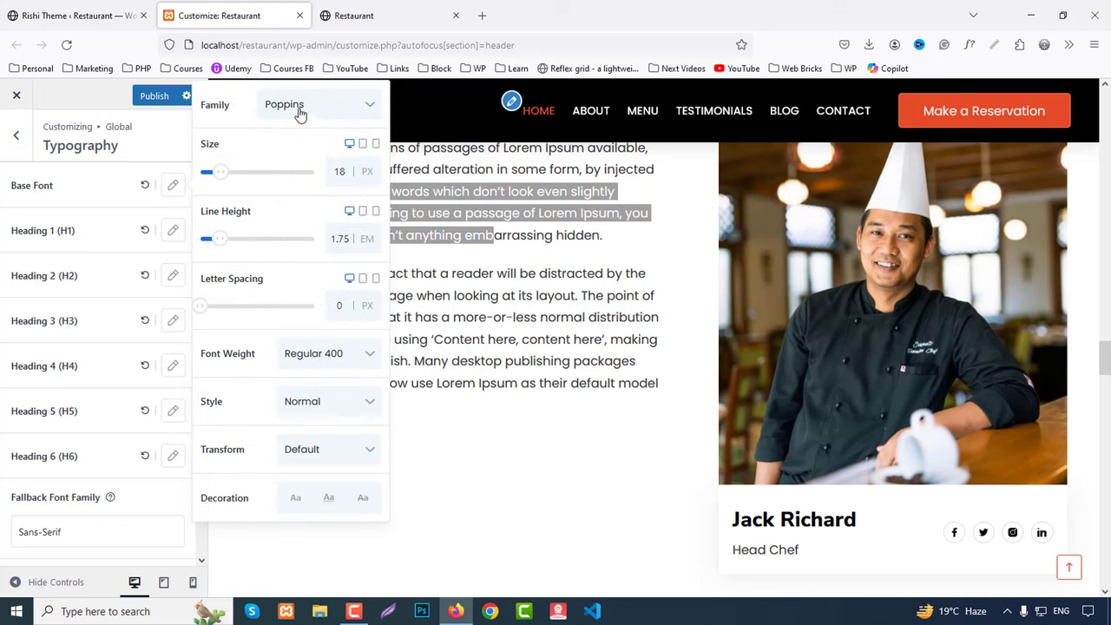
Step: Try AR One Sans as the Base Font family and reset the font
left_click(300, 108)
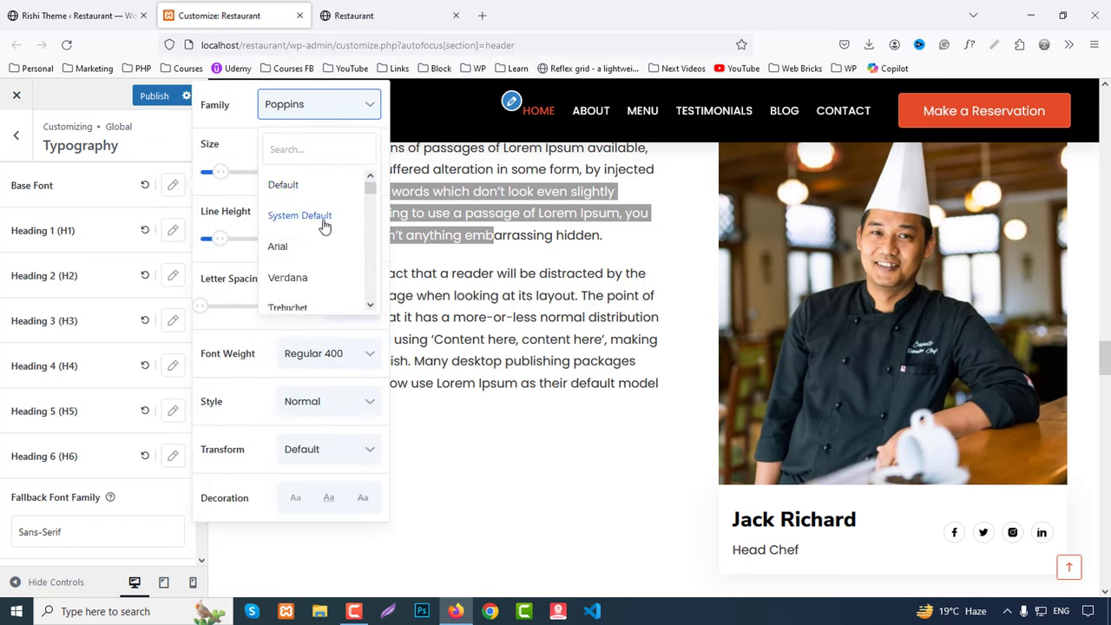
scroll(323, 222, "down", 4)
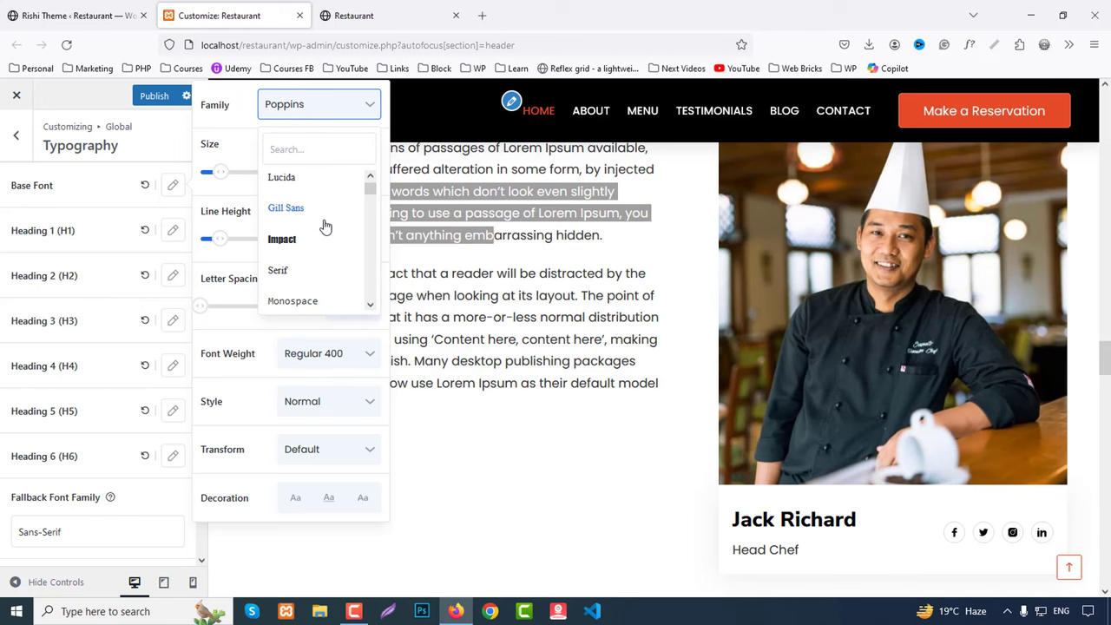
scroll(325, 227, "down", 2)
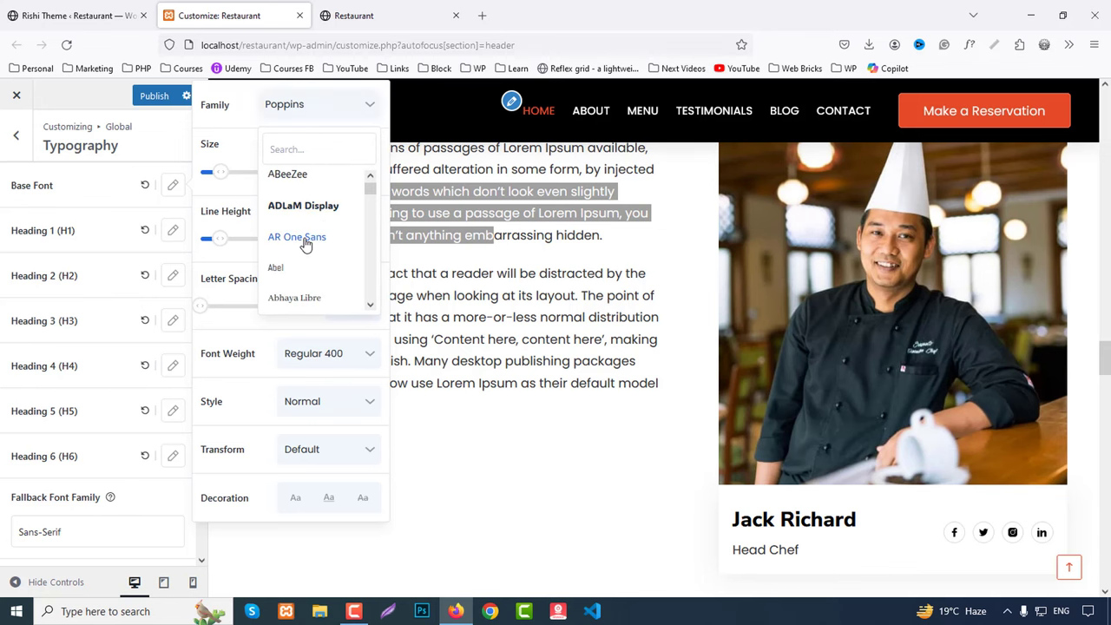
left_click(305, 241)
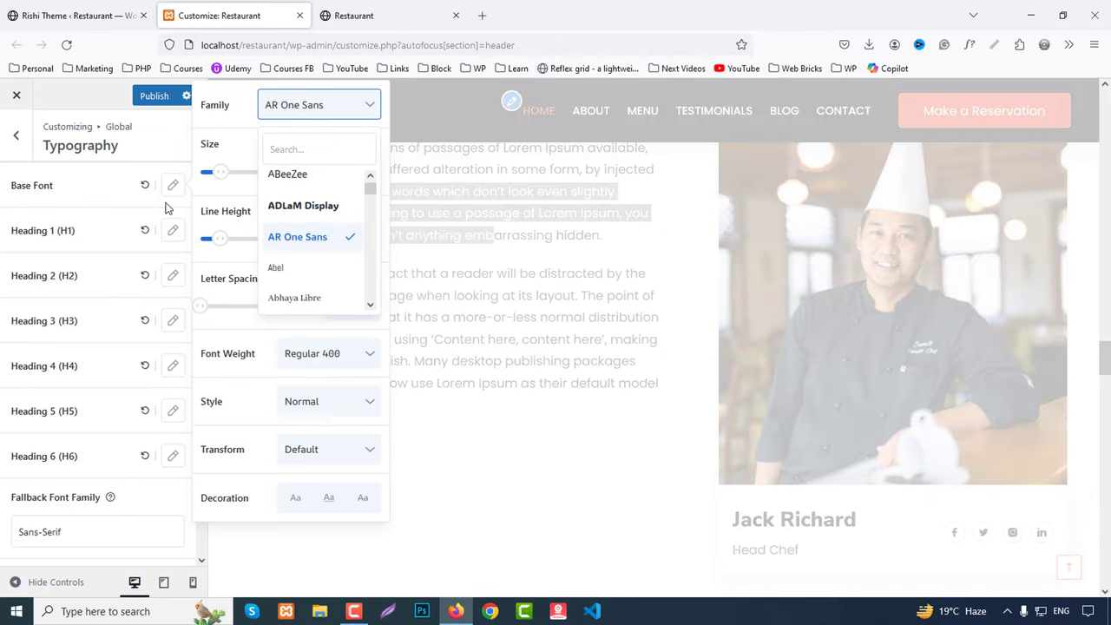
left_click(124, 183)
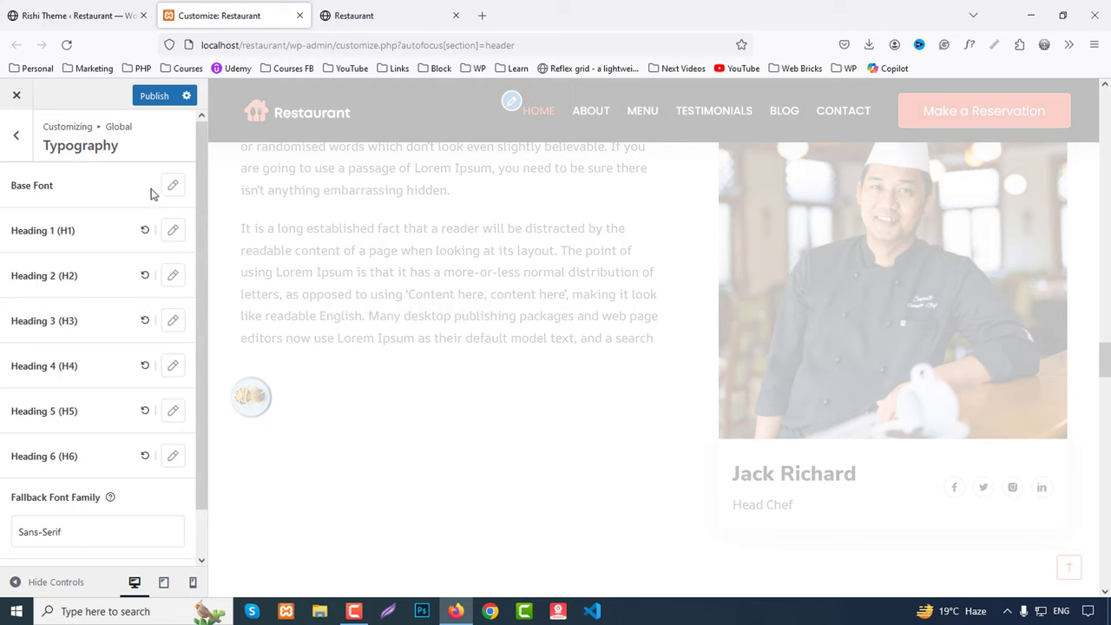
Step: Set the Base Font family to Helvetica in the global typography settings
left_click(173, 185)
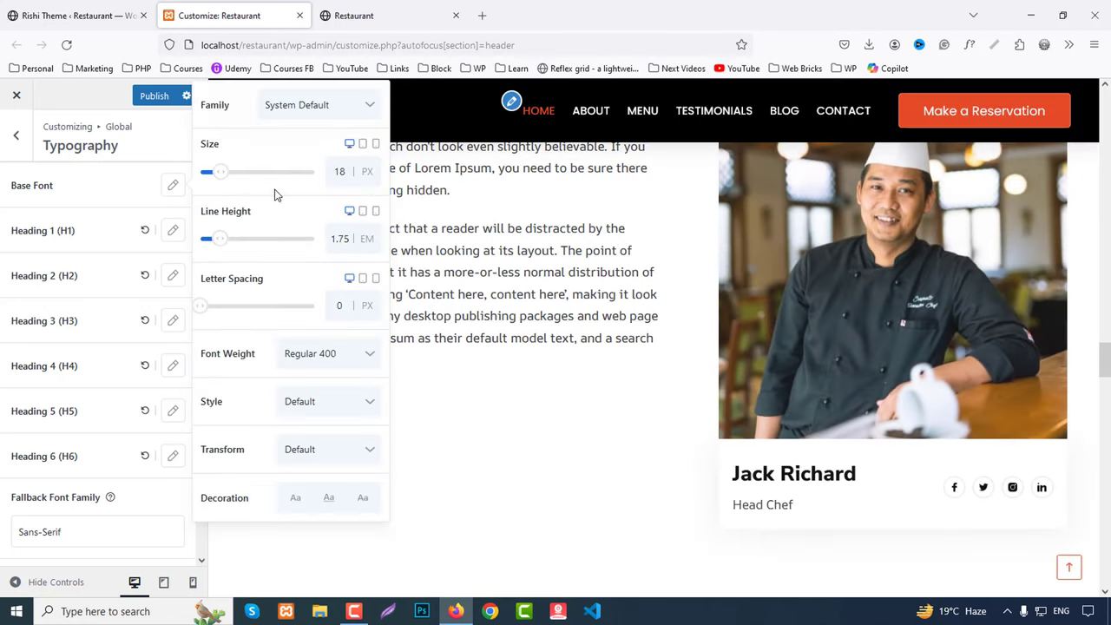
left_click(300, 111)
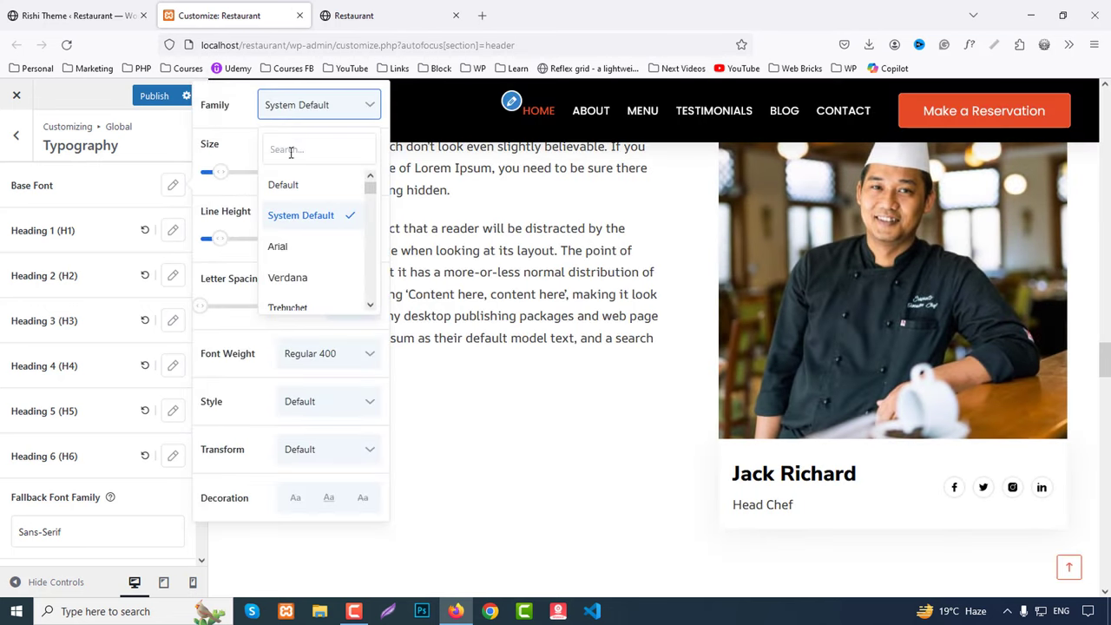
scroll(308, 252, "down", 4)
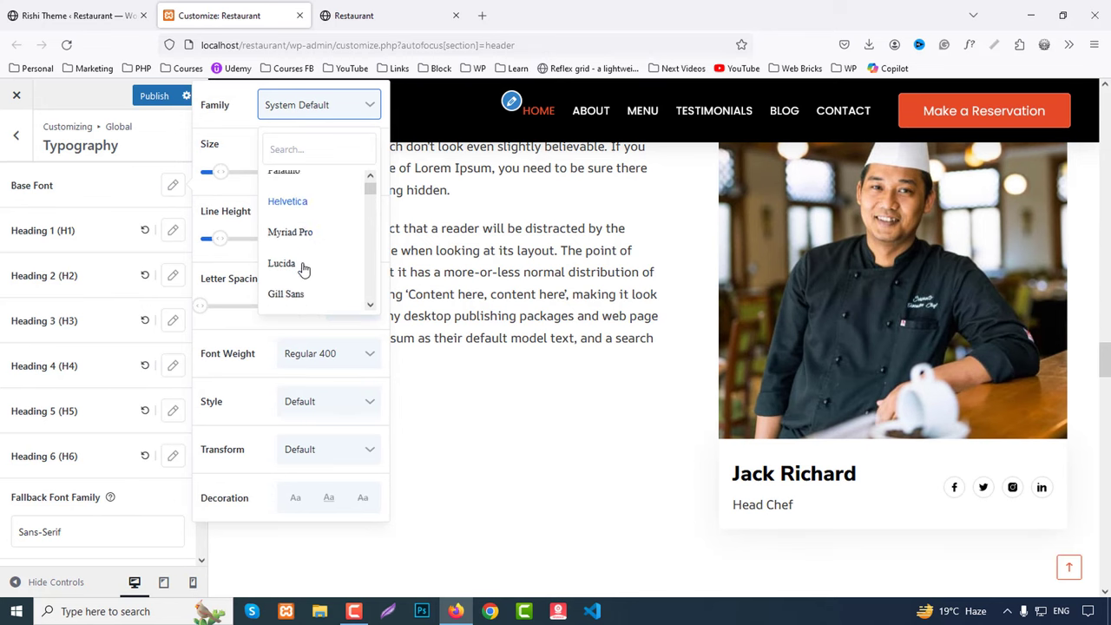
left_click(290, 199)
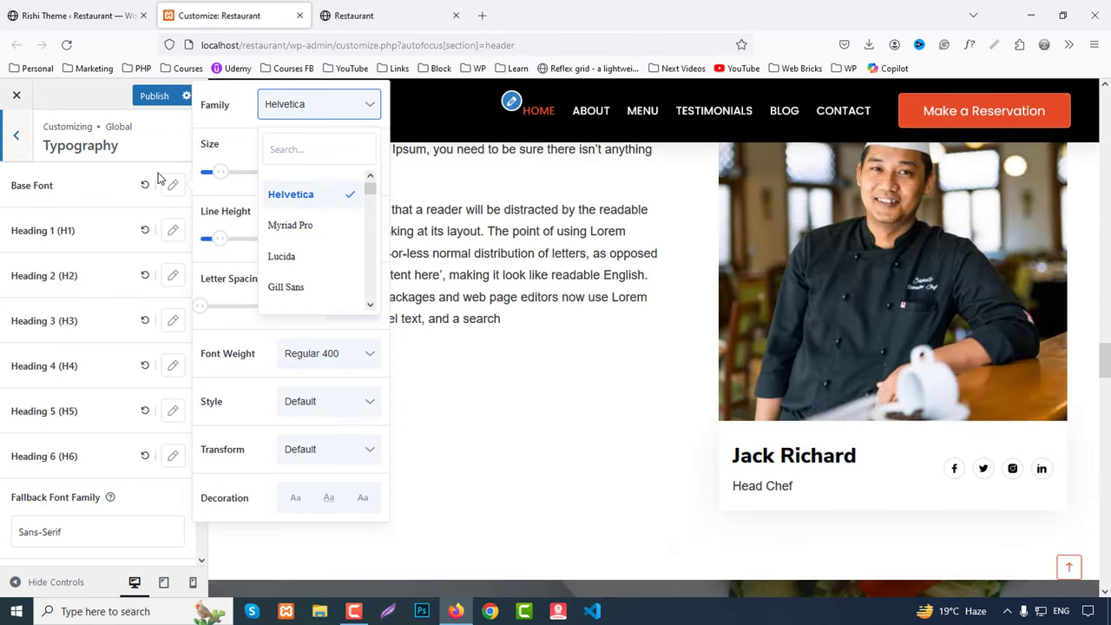
left_click(223, 192)
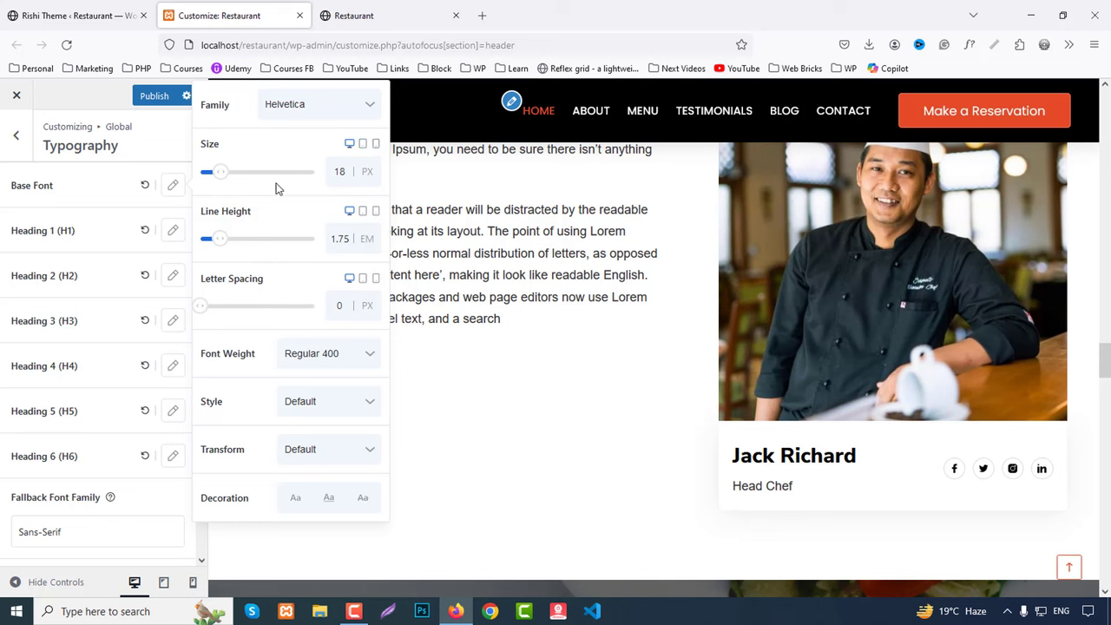
Step: Examine the Base Font's line height units and its weight, style and transform choices, along with the remaining typography settings
left_click(371, 243)
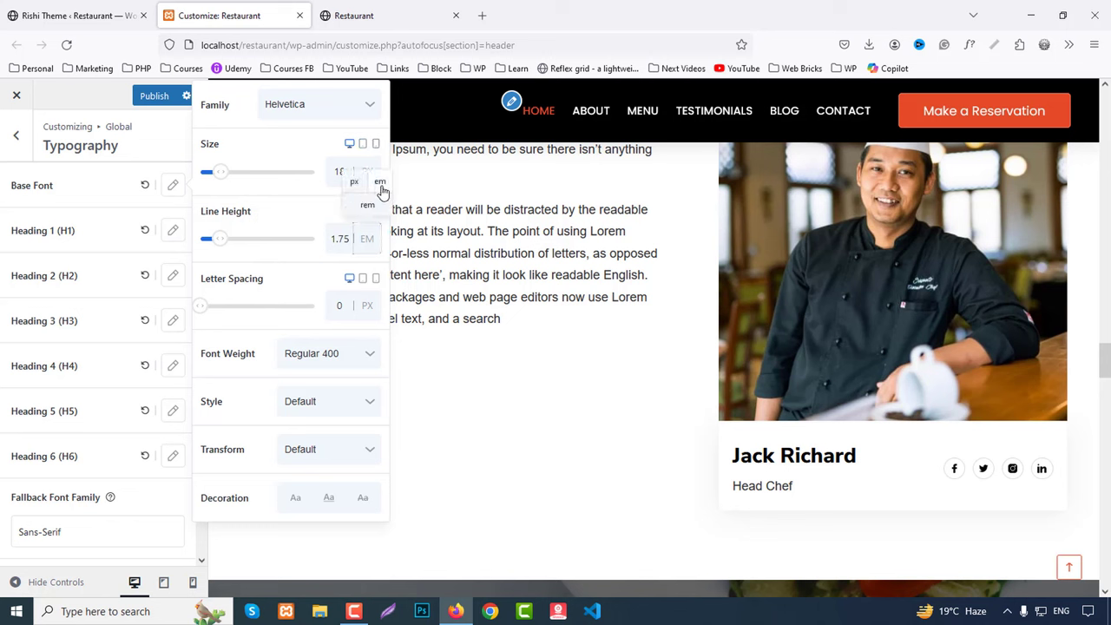
left_click(289, 291)
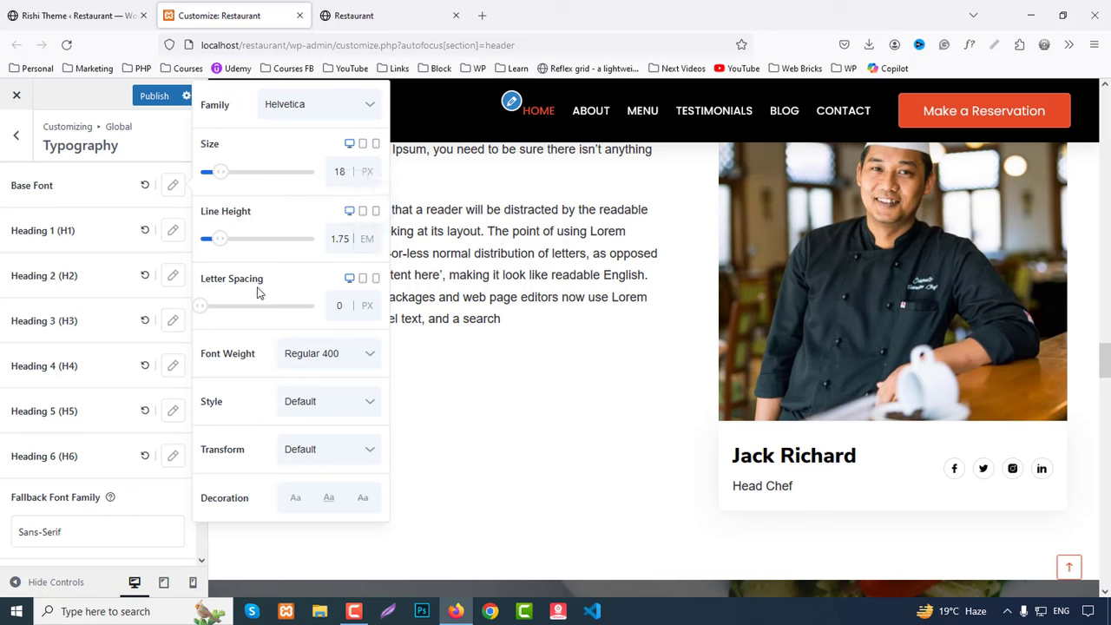
left_click(318, 358)
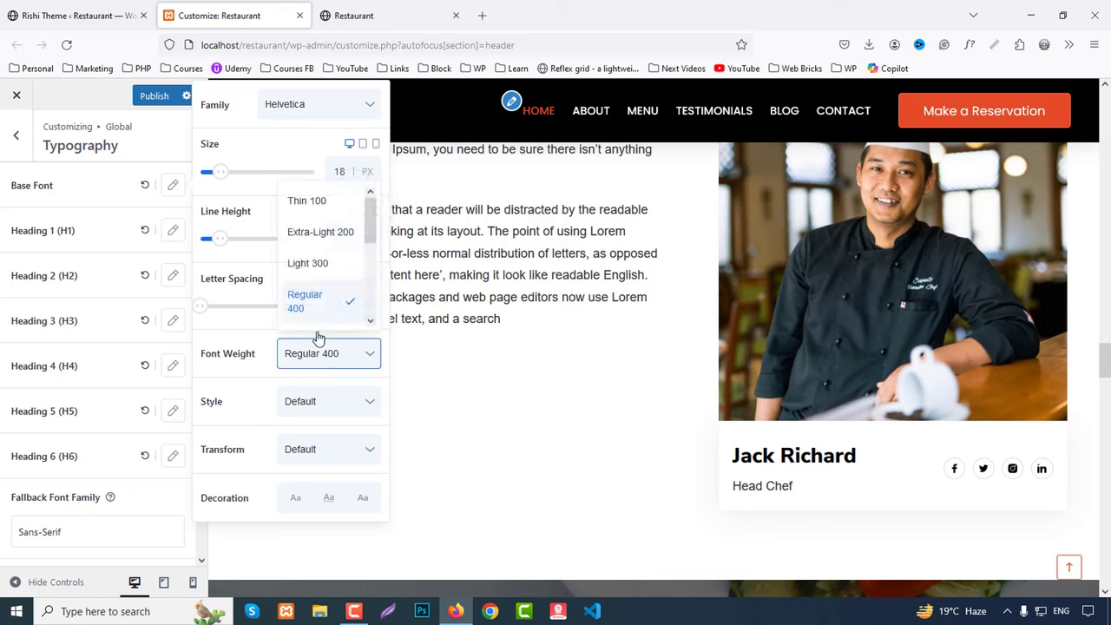
scroll(310, 272, "down", 4)
left_click_drag(247, 389, 342, 409)
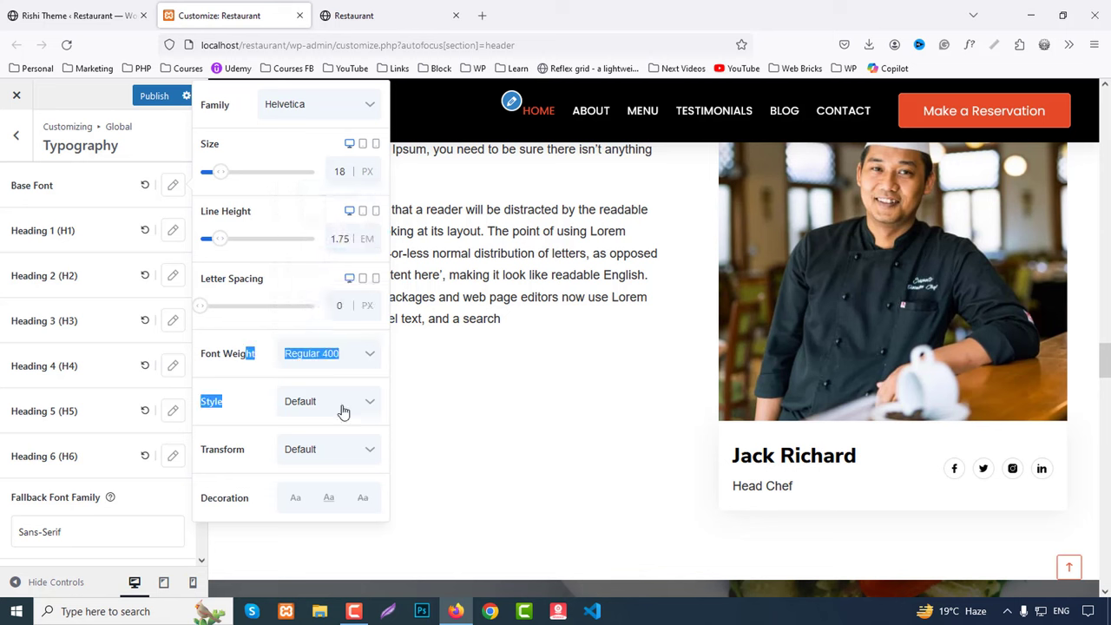
left_click(342, 409)
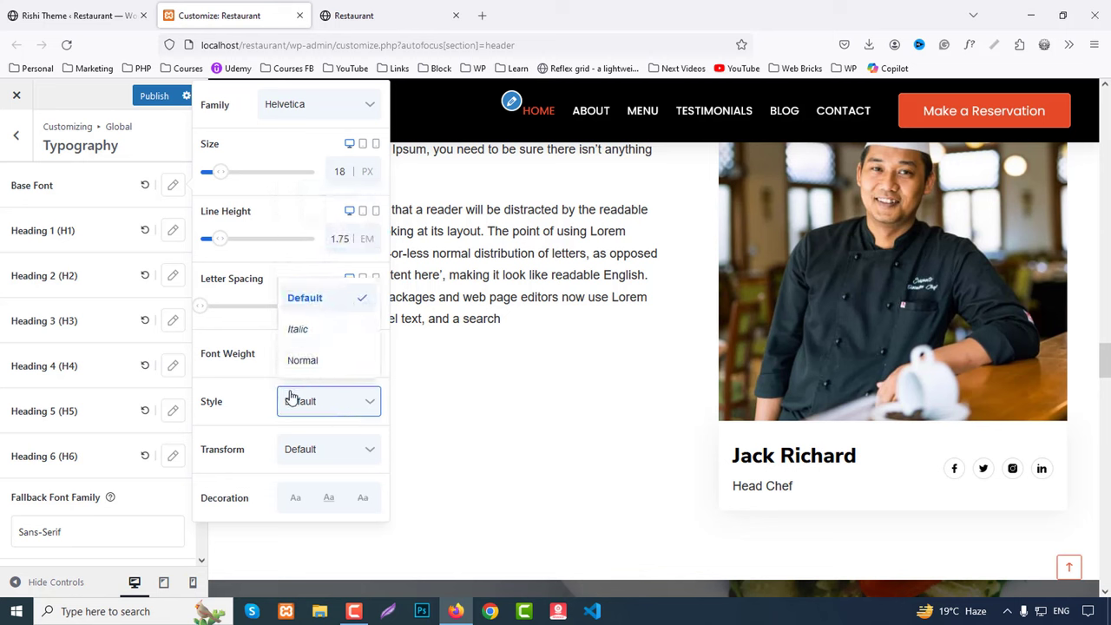
left_click(273, 413)
left_click(316, 453)
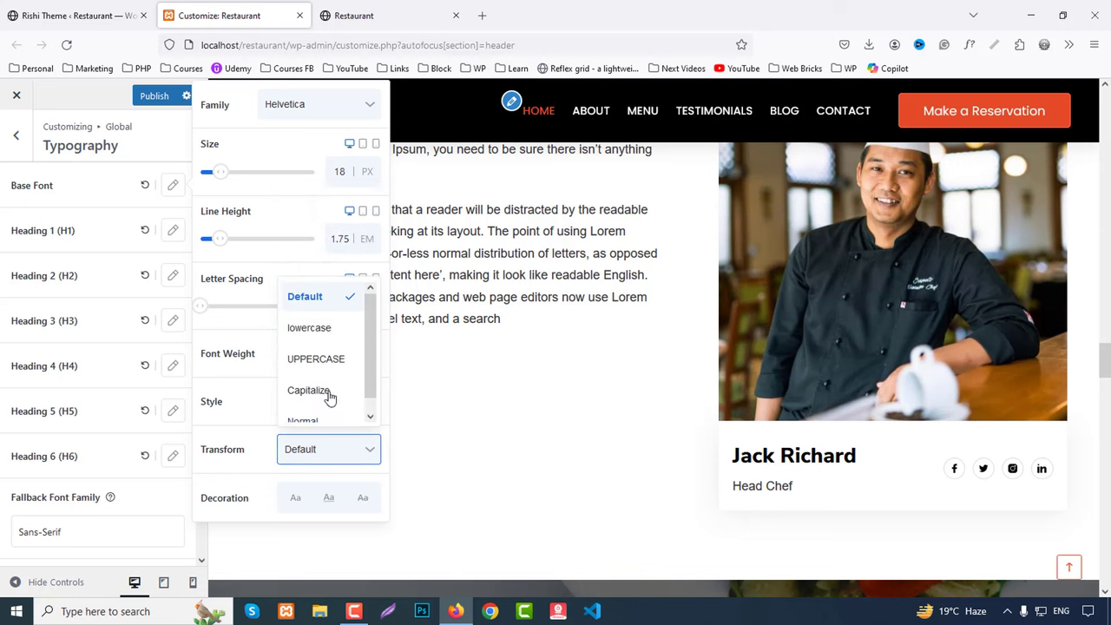
scroll(335, 362, "down", 1)
left_click(237, 440)
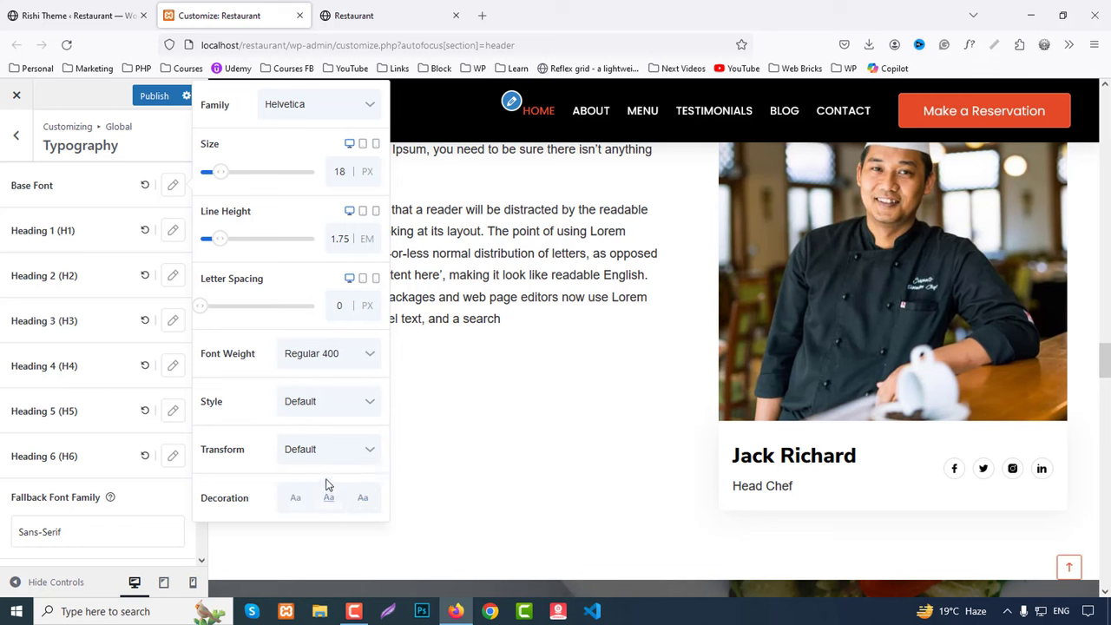
left_click(64, 206)
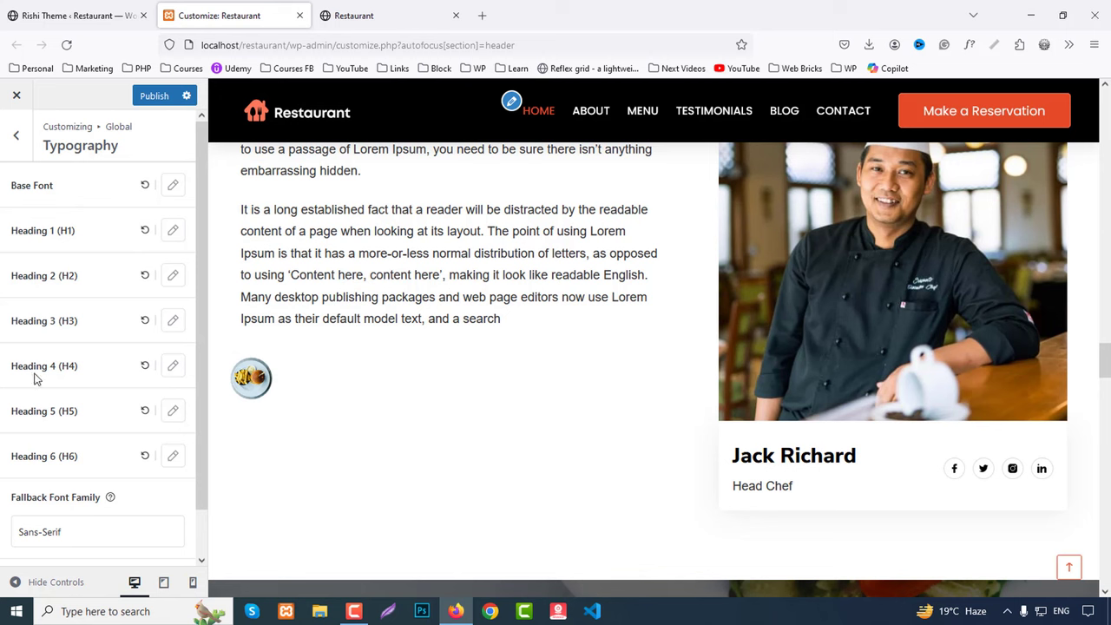
scroll(149, 420, "down", 1)
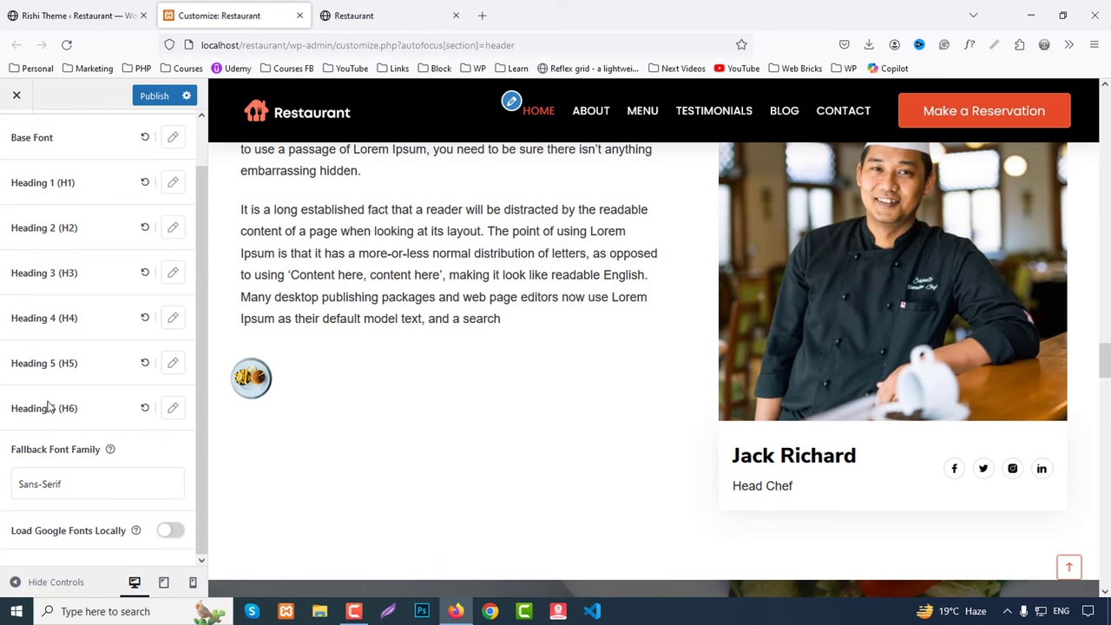
scroll(48, 406, "up", 1)
Step: Examine the global Container settings, including the mobile and desktop widths, the layout choices and the spacing values
left_click(12, 136)
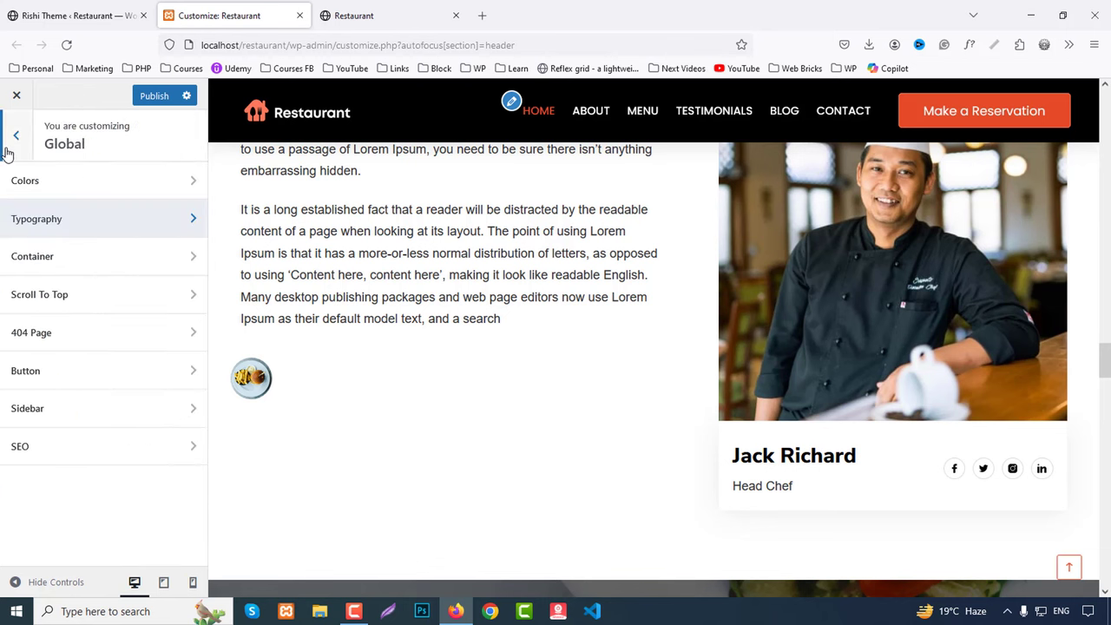
left_click(34, 257)
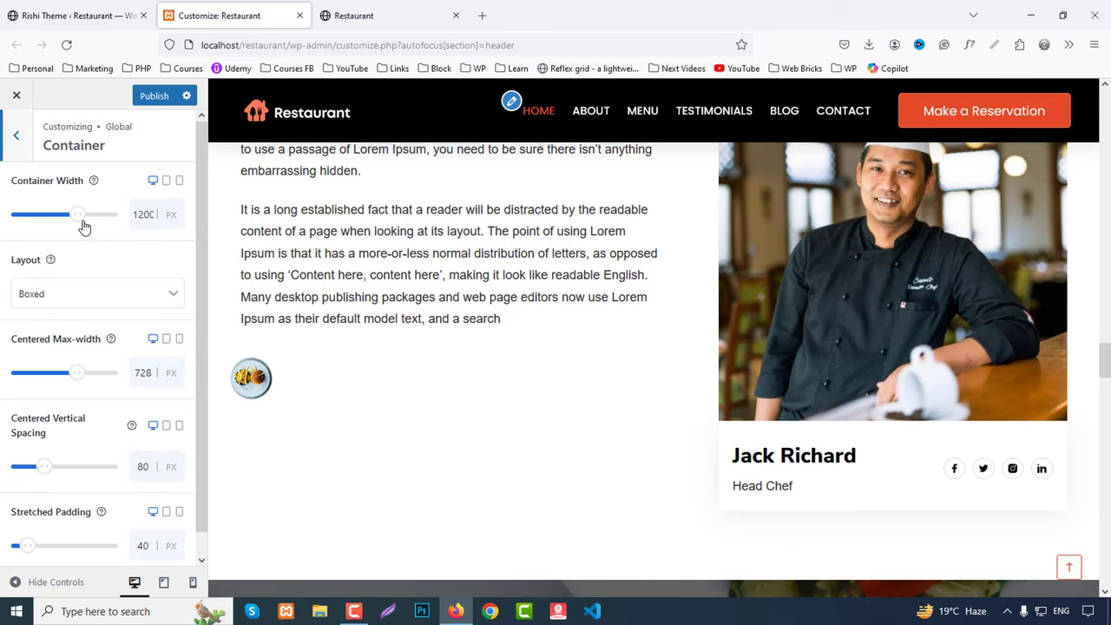
left_click(167, 182)
left_click(179, 184)
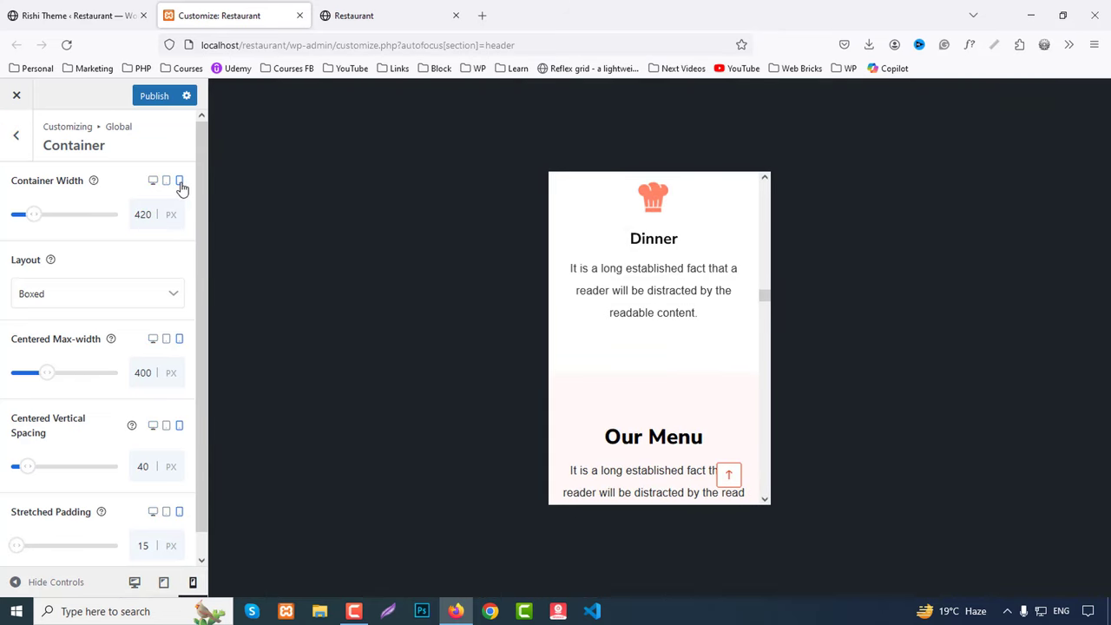
left_click(154, 183)
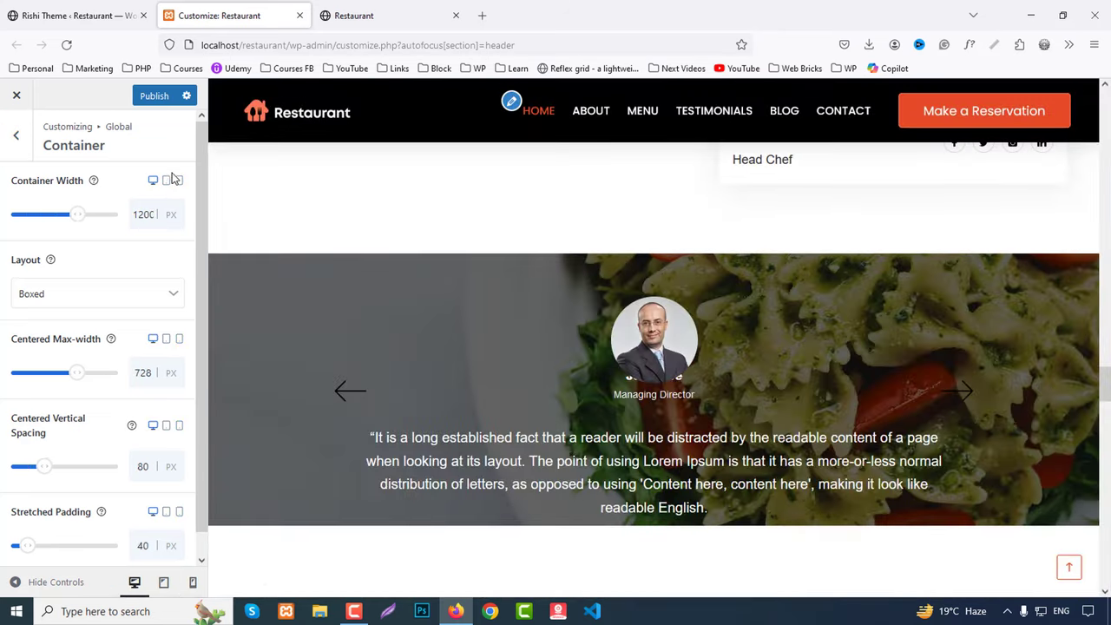
left_click(68, 299)
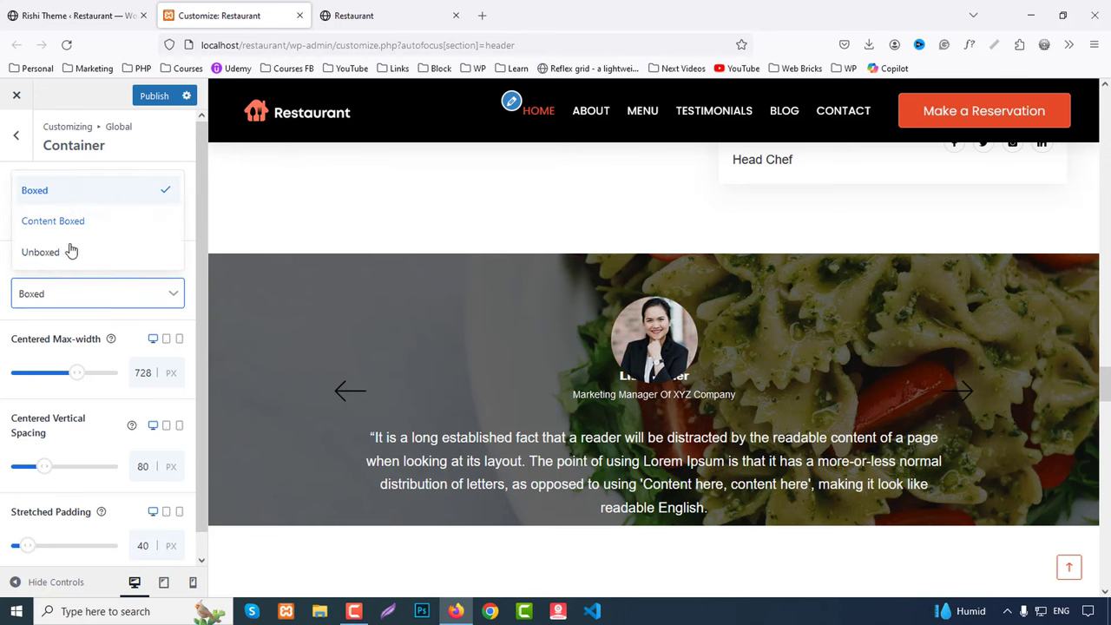
left_click(12, 300)
scroll(67, 386, "down", 1)
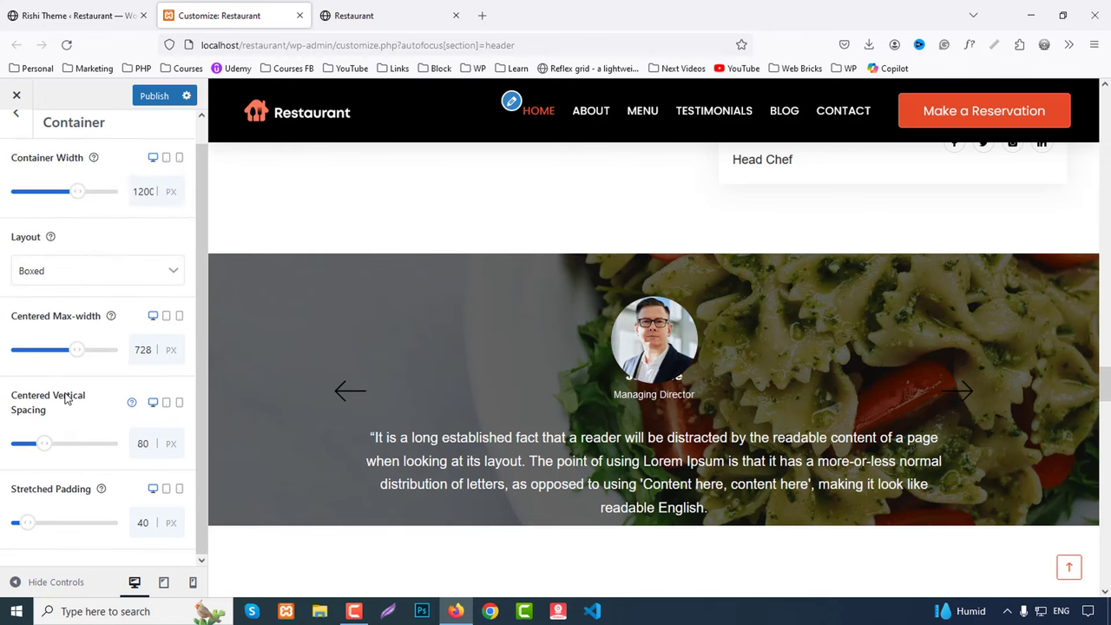
scroll(52, 475, "up", 1)
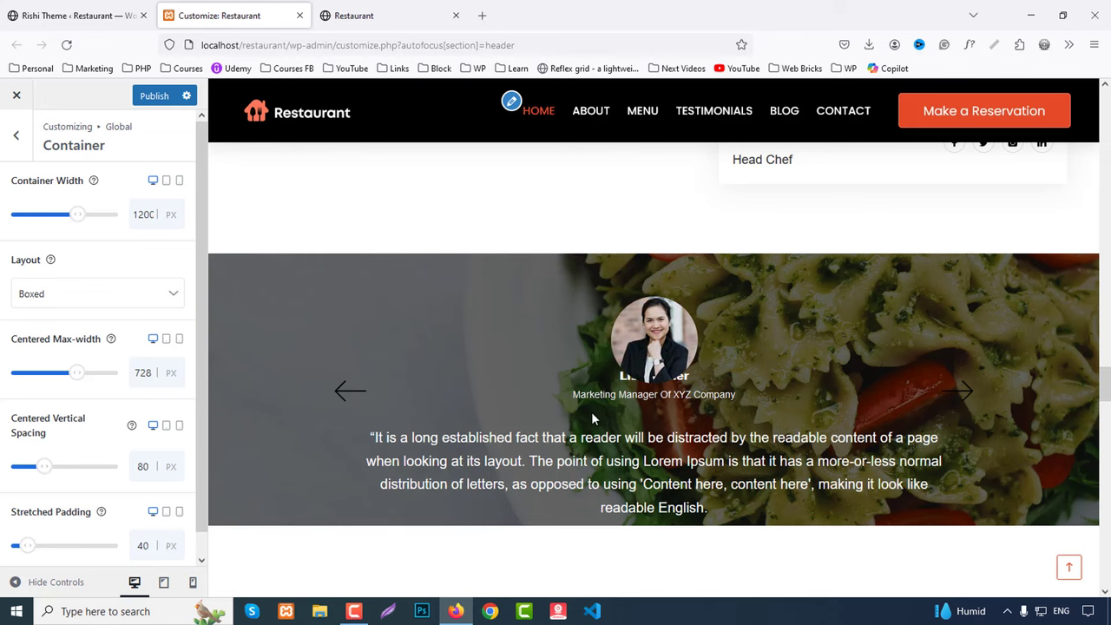
Step: Open the global Scroll To Top settings and check the scroll-to-top button in the page preview
left_click(16, 135)
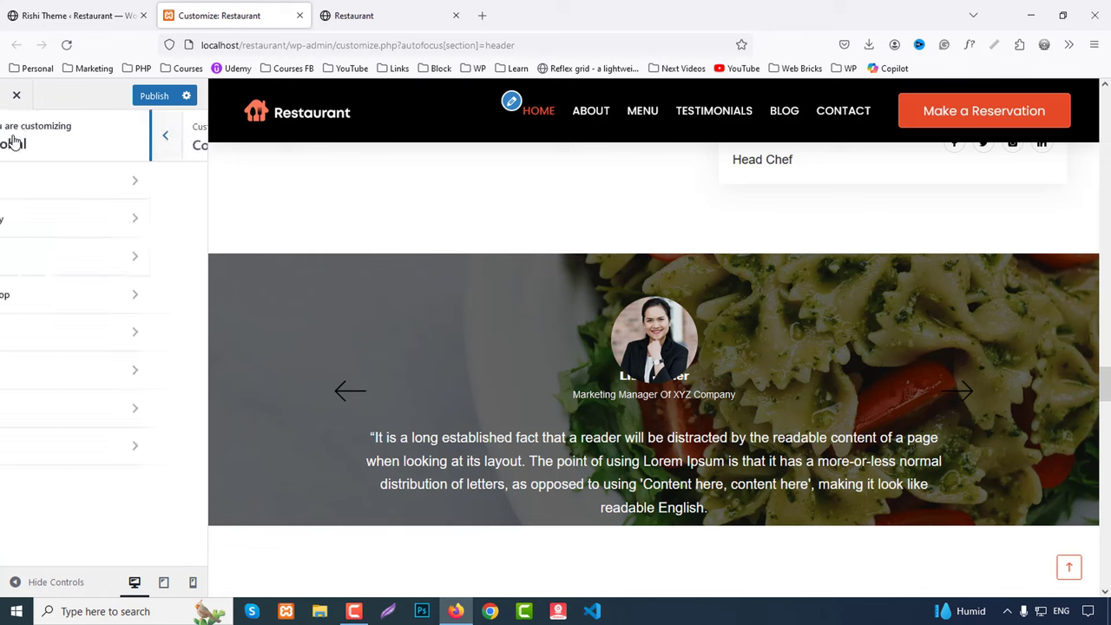
left_click(57, 295)
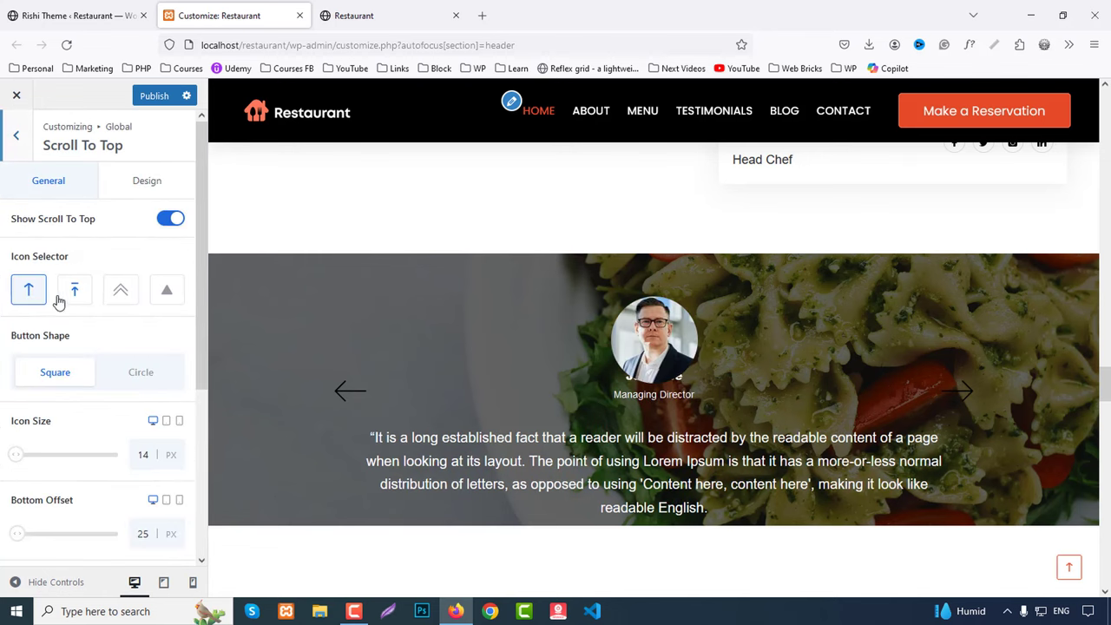
scroll(1092, 471, "down", 4)
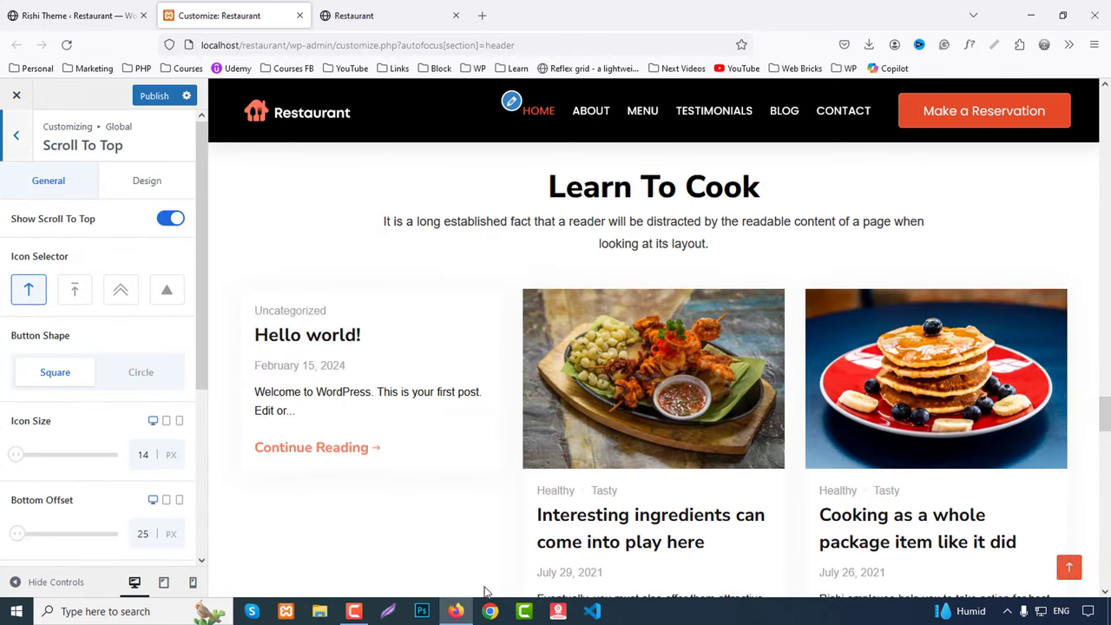
Step: Change the scroll-to-top icon to the double chevron, and switch the button's display off and back on
left_click(120, 292)
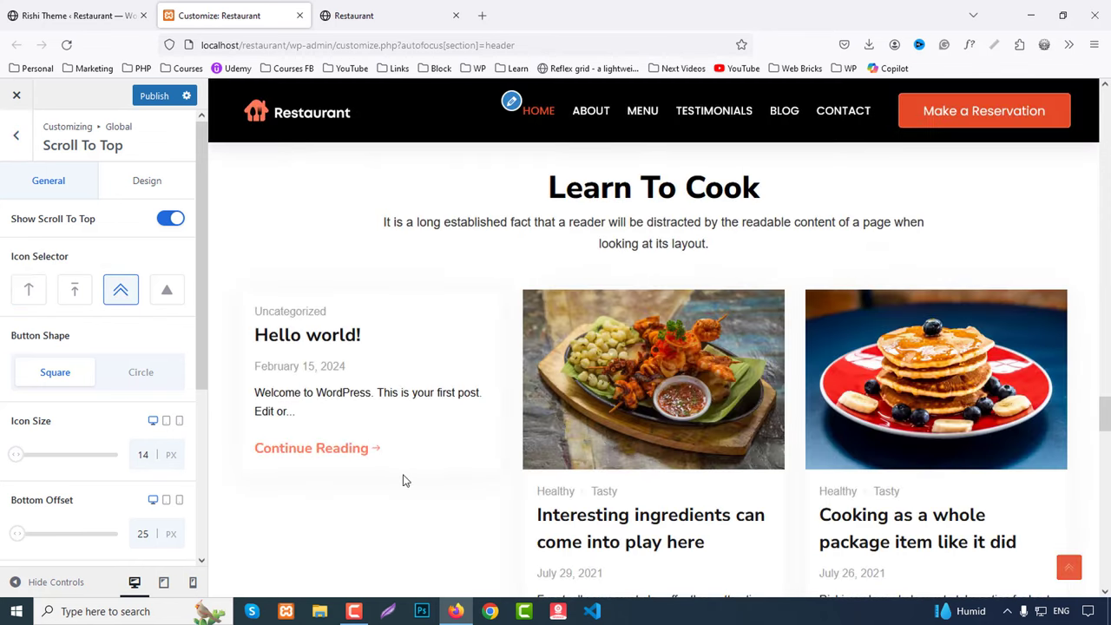
left_click(170, 220)
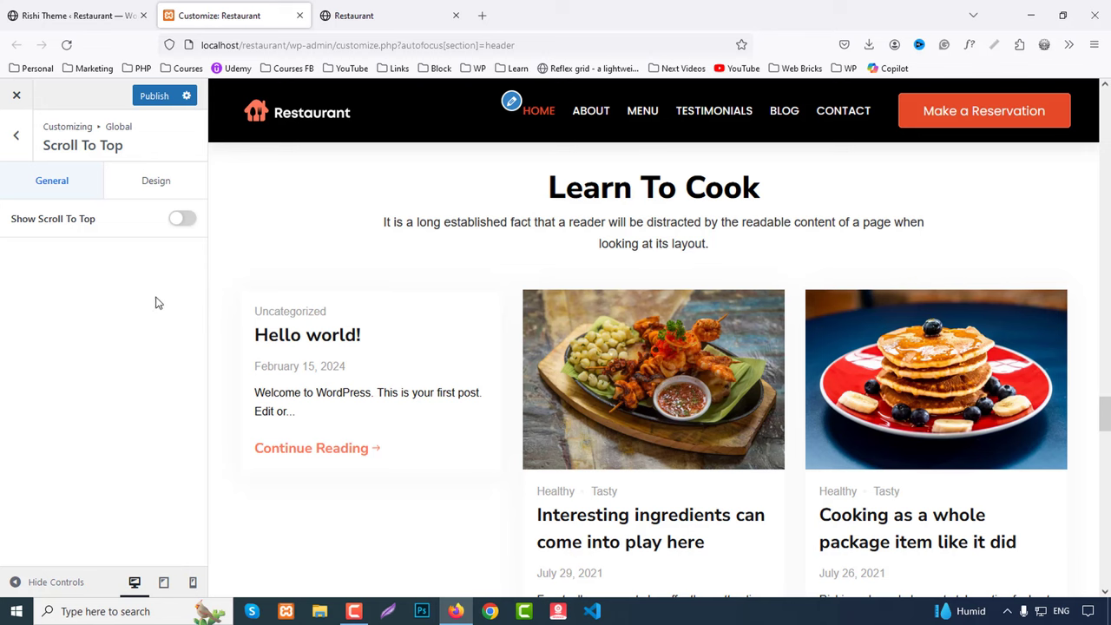
left_click(191, 220)
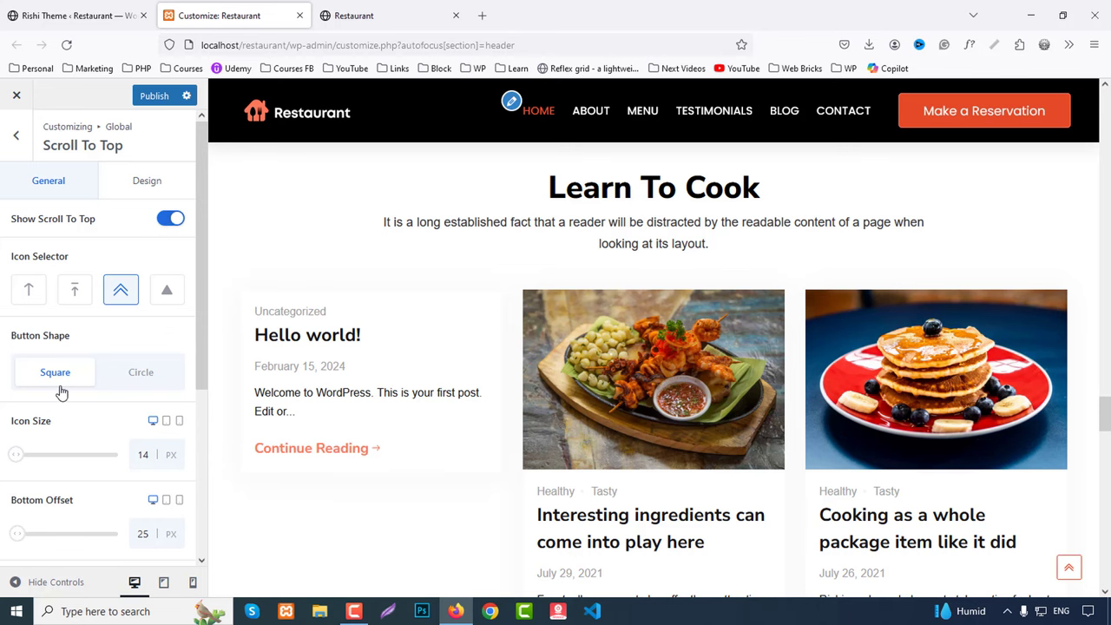
Step: Try the Circle shape and left alignment on the scroll-to-top button, restoring Square and right alignment, and check the visibility options
left_click(146, 376)
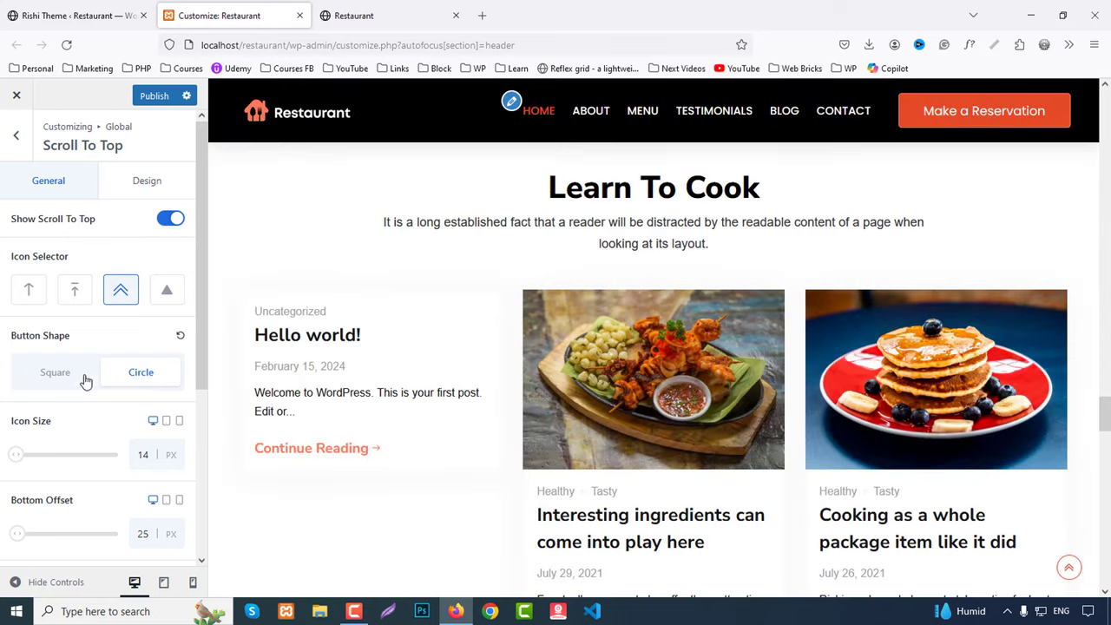
left_click(67, 376)
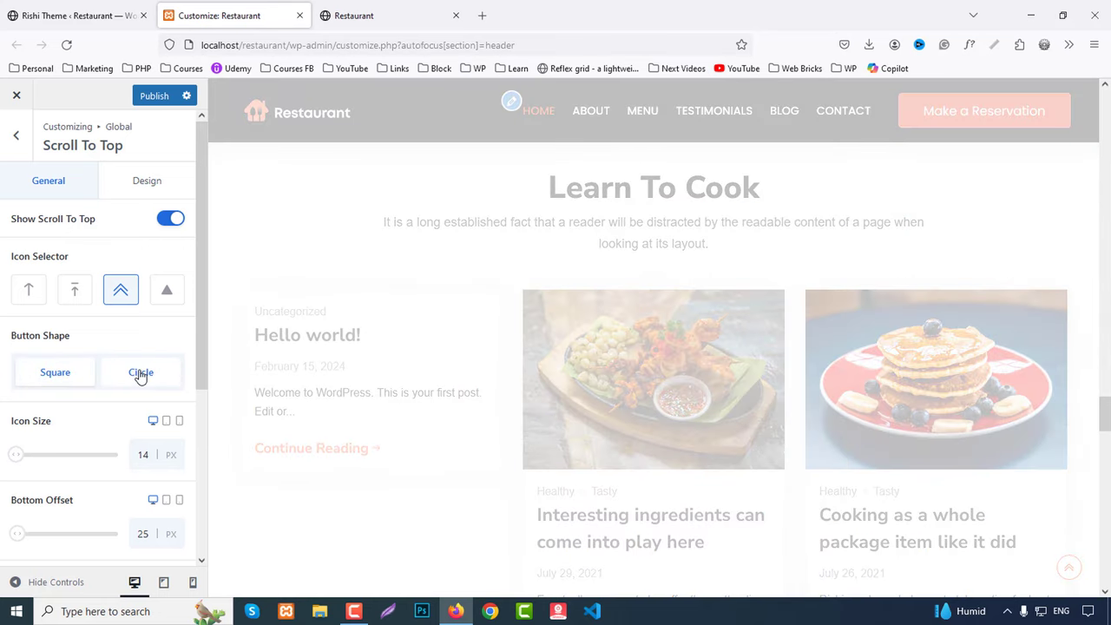
scroll(84, 421, "down", 2)
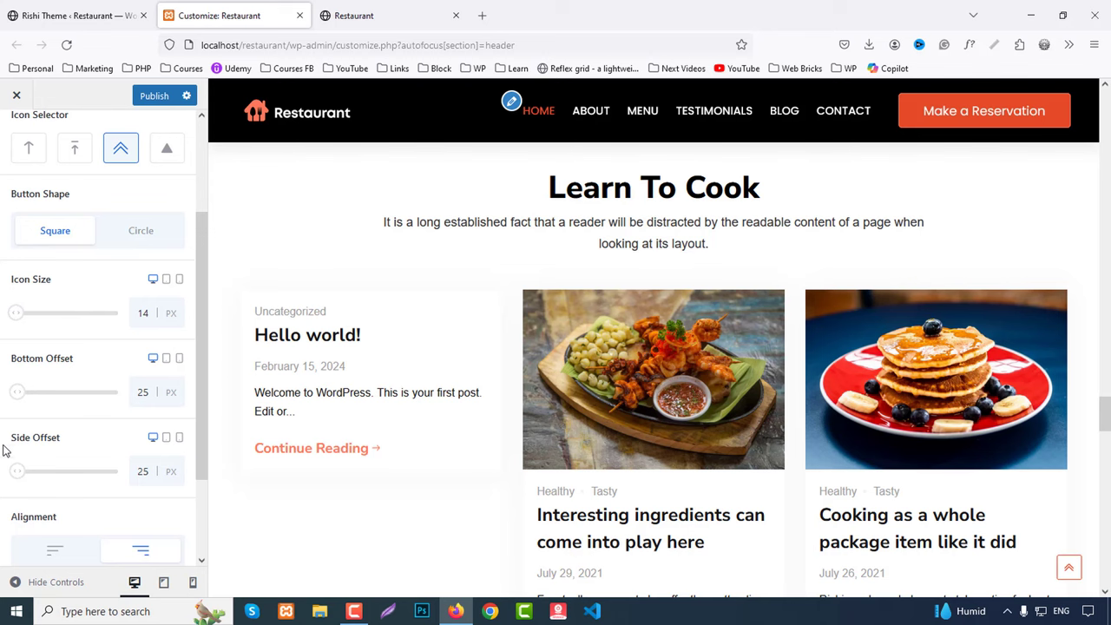
scroll(8, 456, "down", 2)
left_click(65, 441)
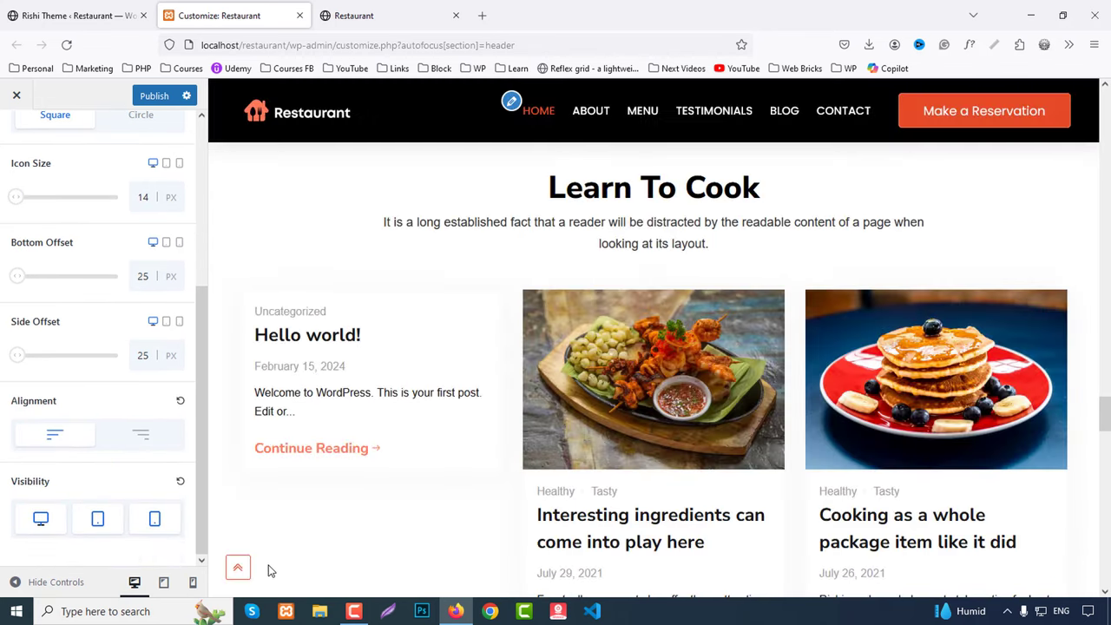
left_click(144, 434)
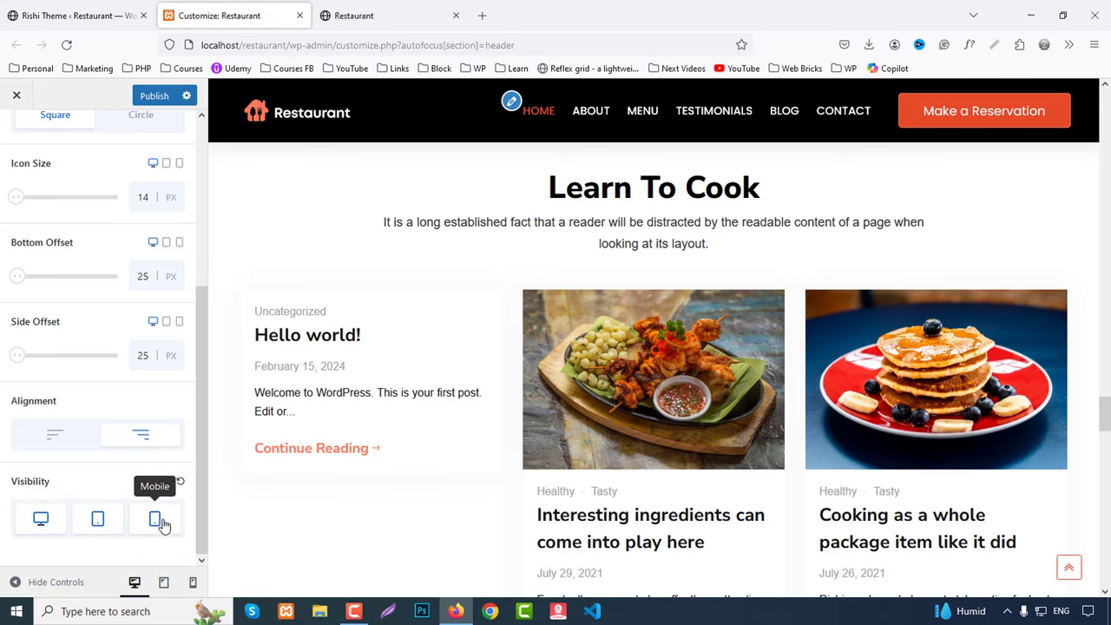
left_click(156, 522)
Step: Set the scroll-to-top button type to Outline in its design settings and return to the Global settings list
scroll(184, 544, "up", 5)
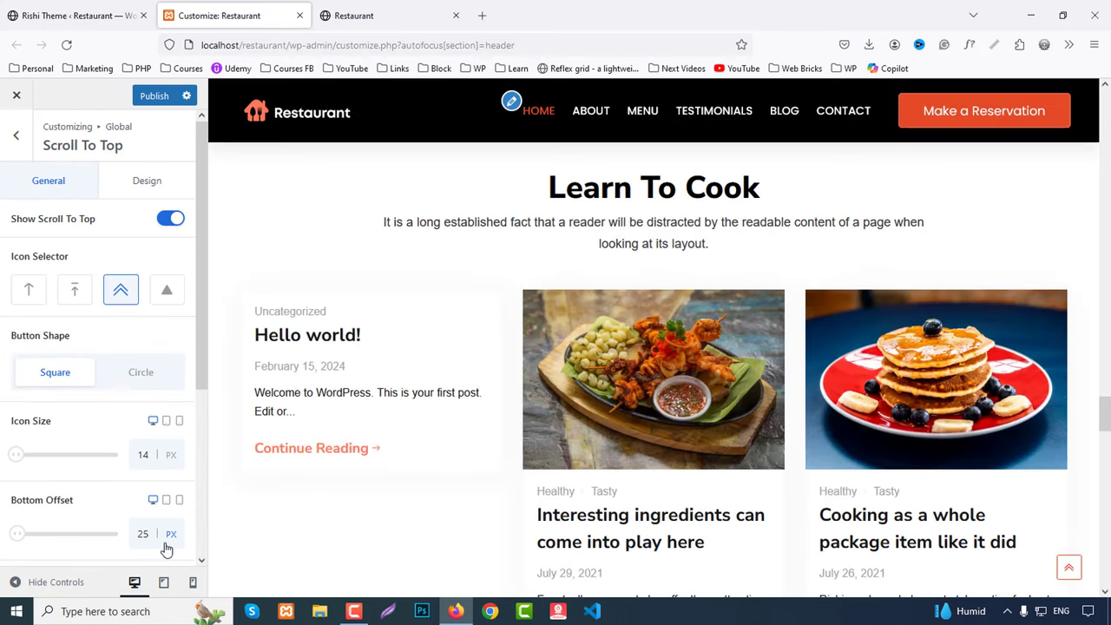
left_click(142, 193)
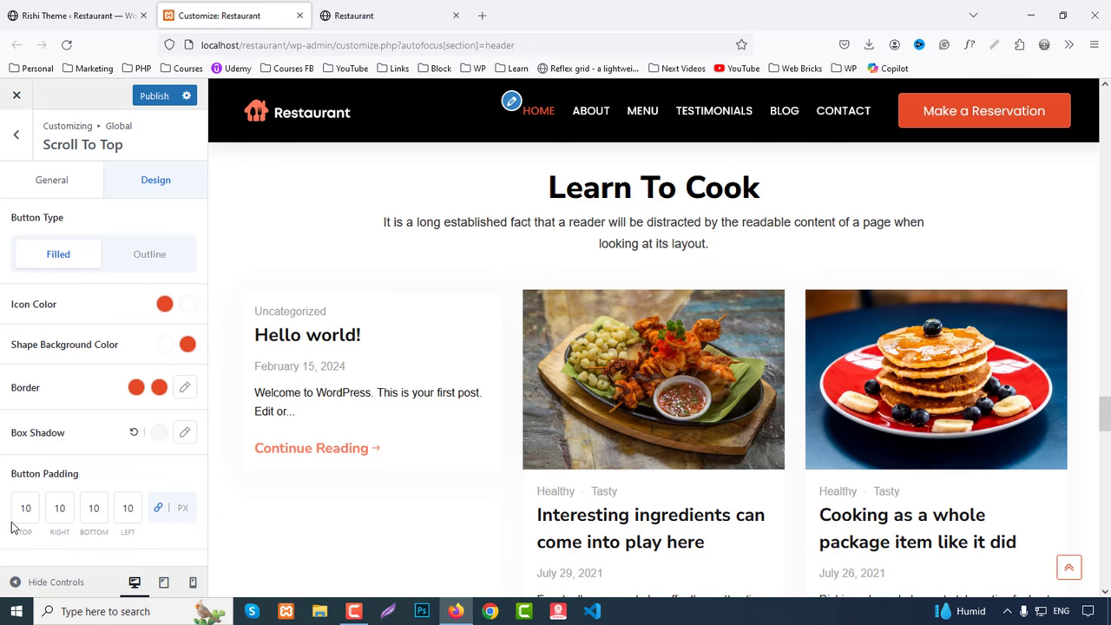
left_click(154, 259)
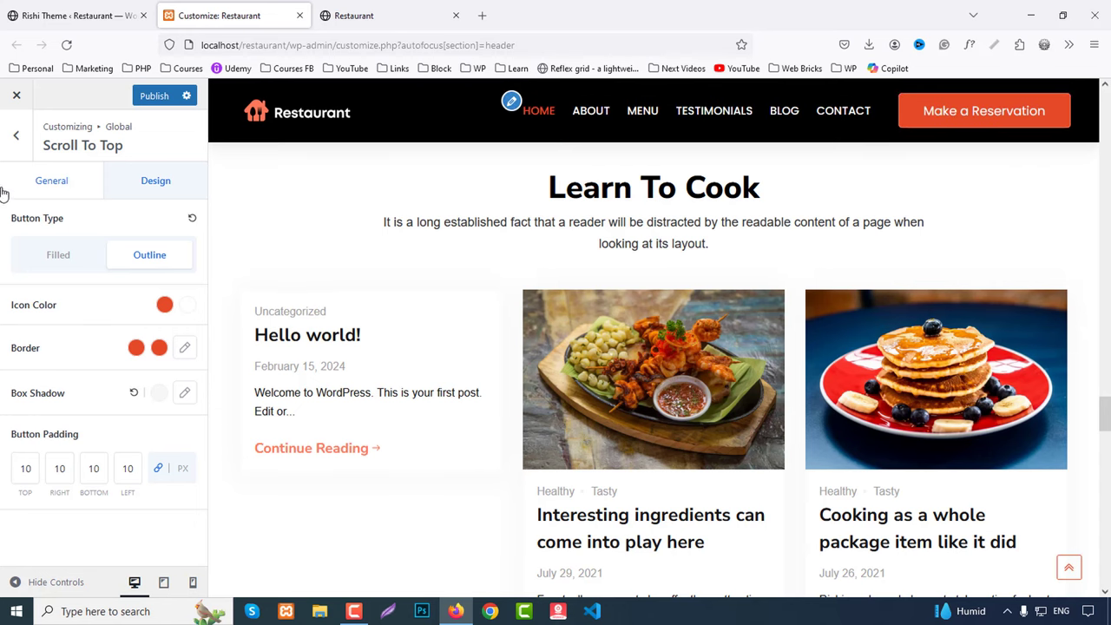
left_click(15, 135)
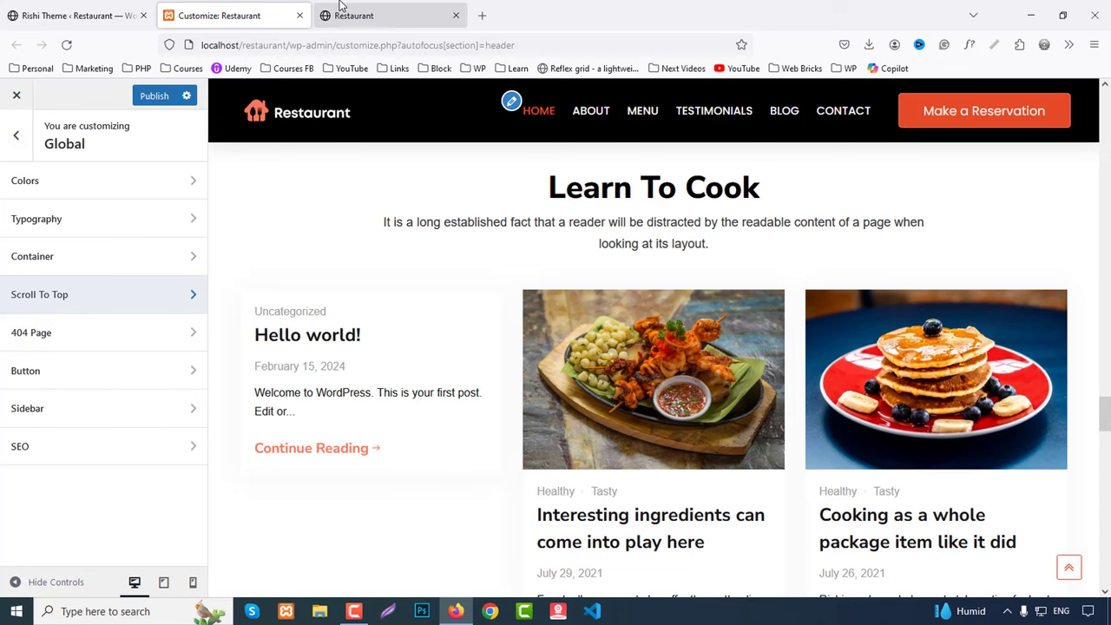
Step: Load the nonexistent address localhost/restaurant/hg on the live site and look through the 404 page
left_click(343, 13)
left_click(375, 48)
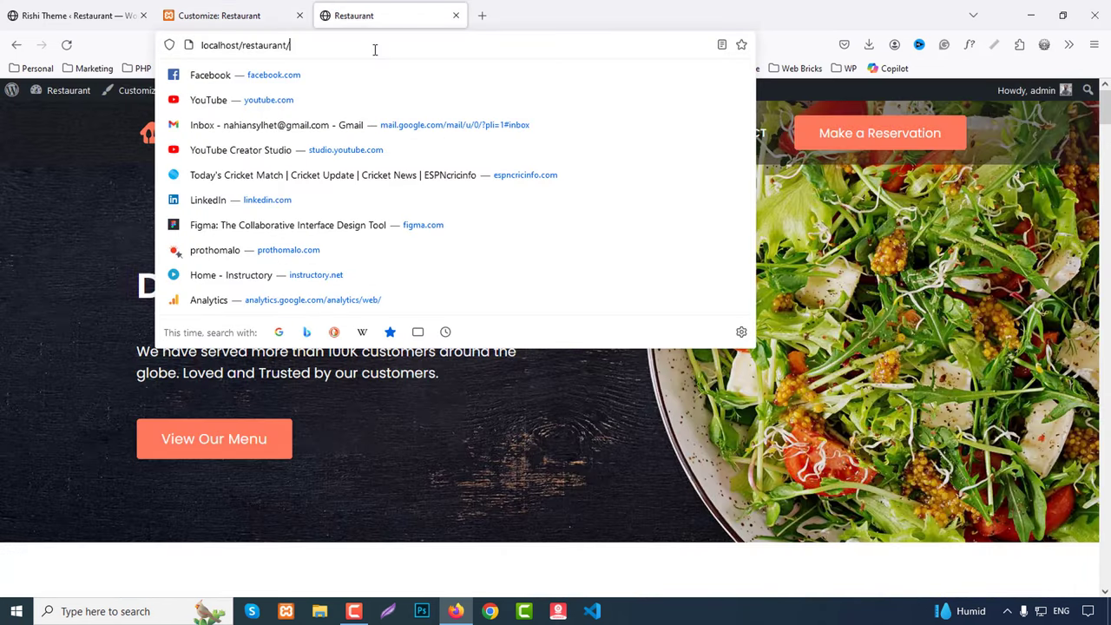
type("hg")
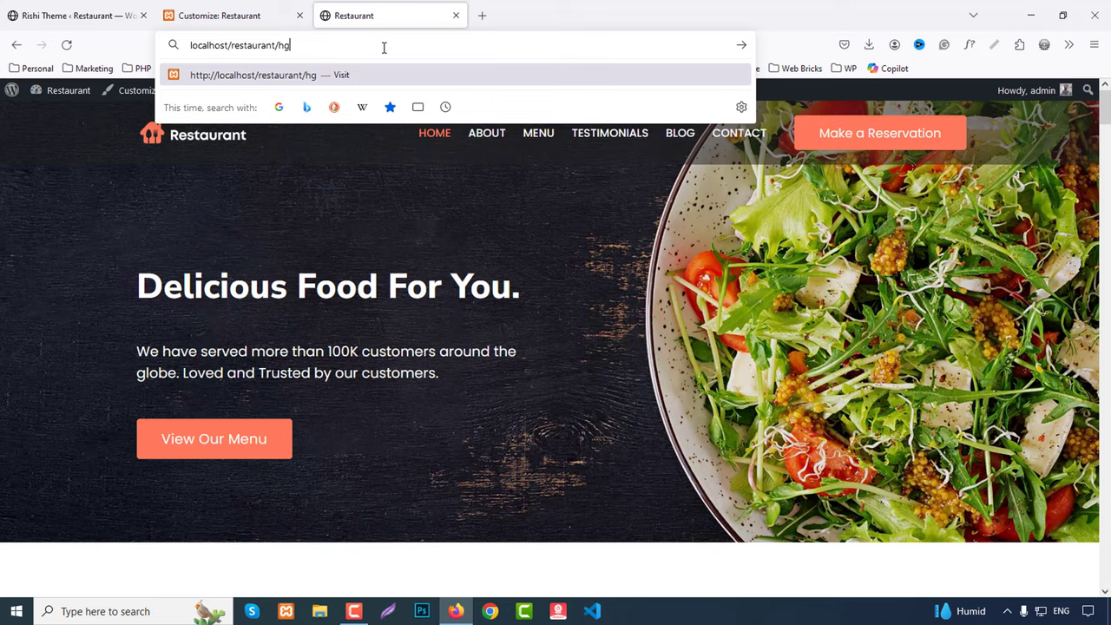
key("Return")
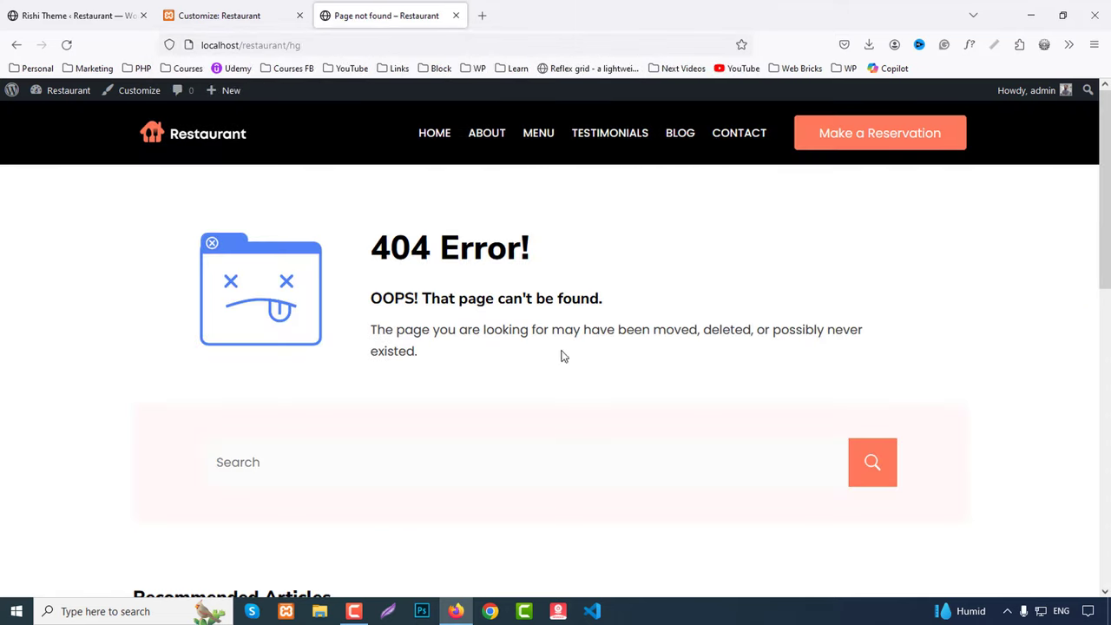
scroll(564, 354, "down", 3)
scroll(570, 353, "up", 4)
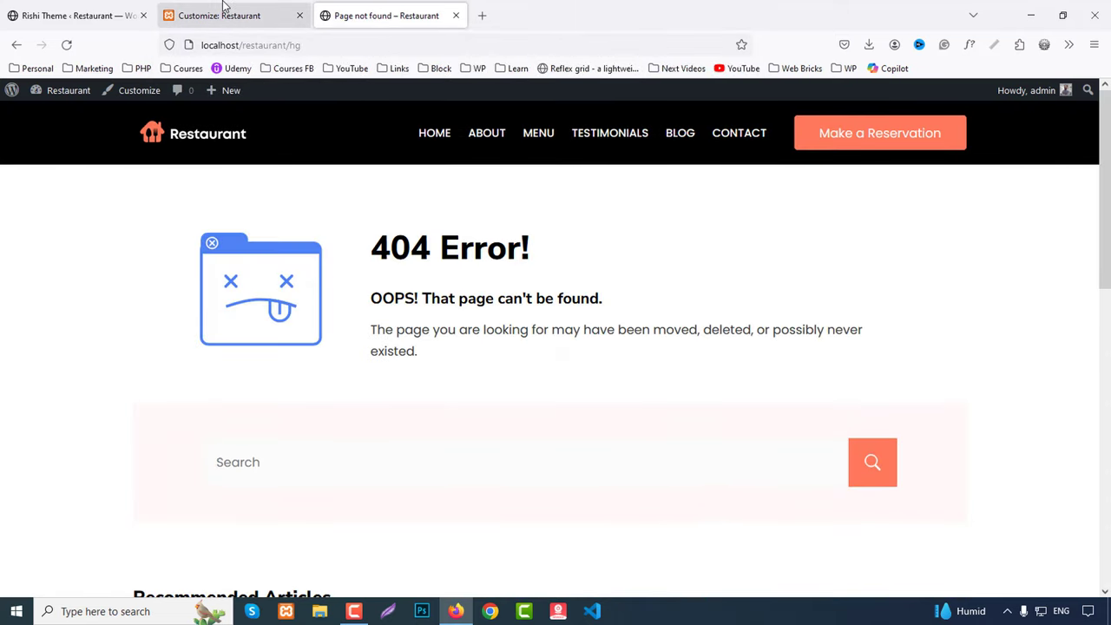
Step: Open the global 404 Page settings and compare the 404 image option with the illustration on the live error page
left_click(223, 6)
left_click(48, 331)
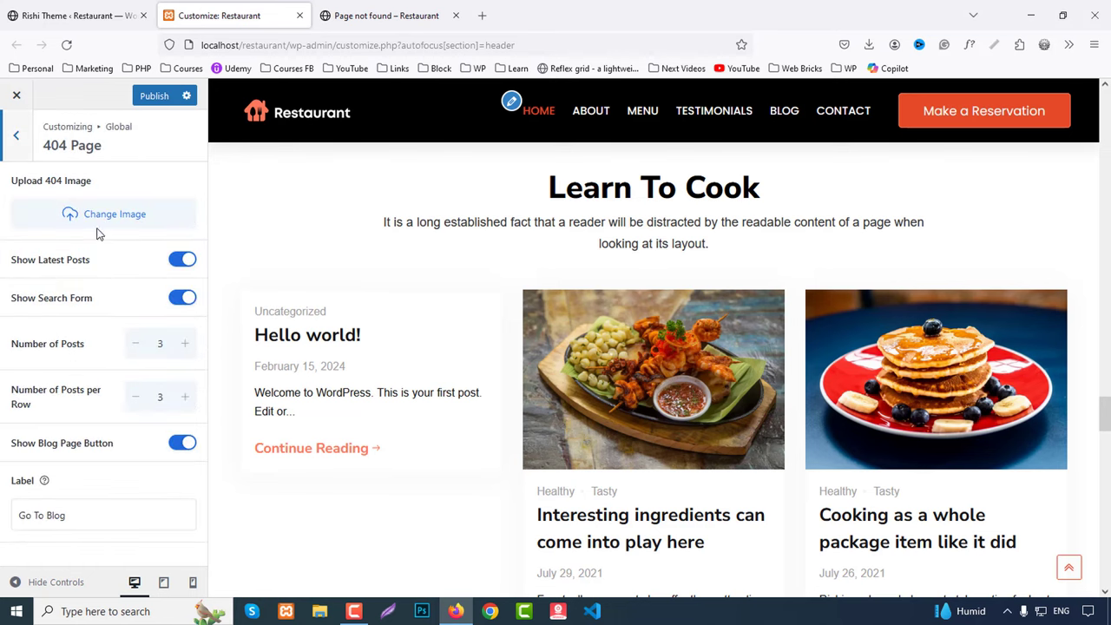
left_click(362, 6)
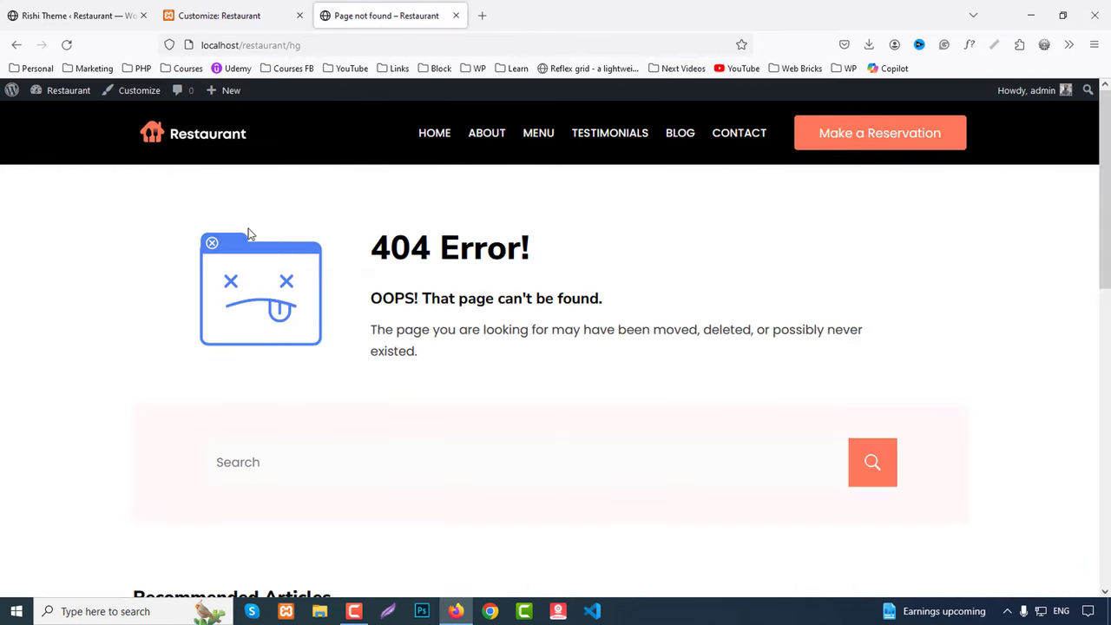
left_click(221, 15)
left_click(107, 10)
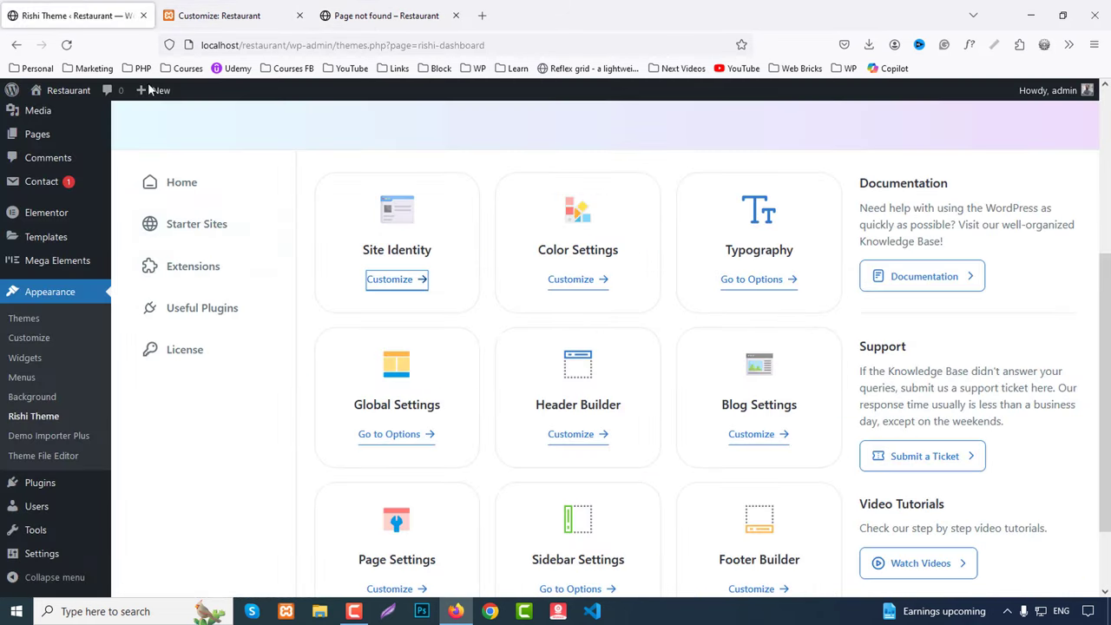
left_click(196, 9)
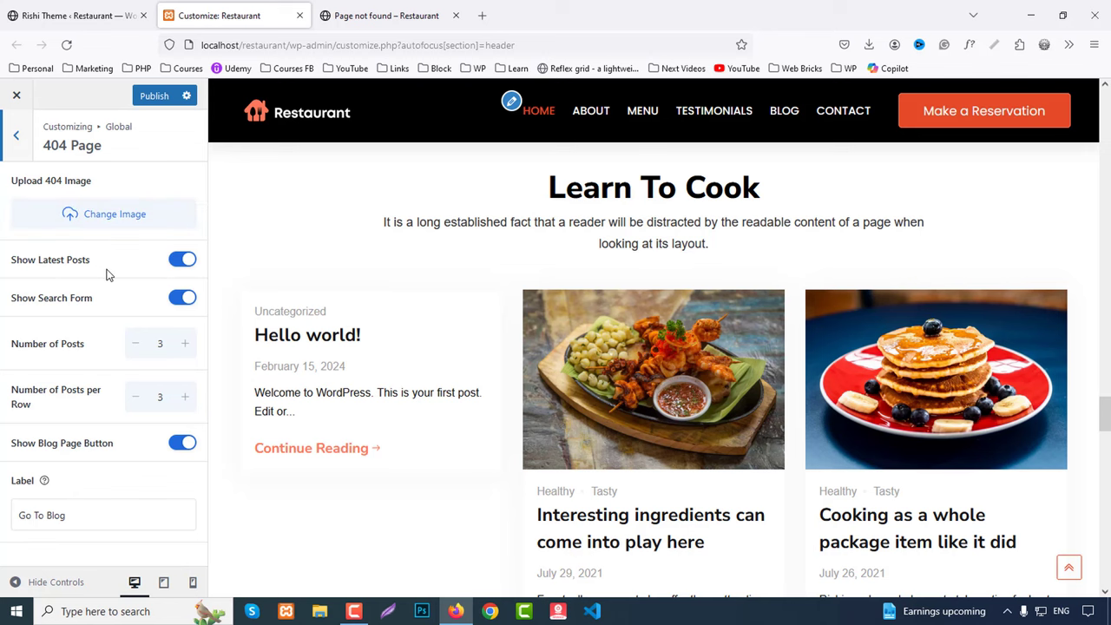
Step: Compare the Show Latest Posts and Show Search Form options with the recommended articles and search box on the 404 page
left_click(373, 14)
scroll(414, 297, "down", 5)
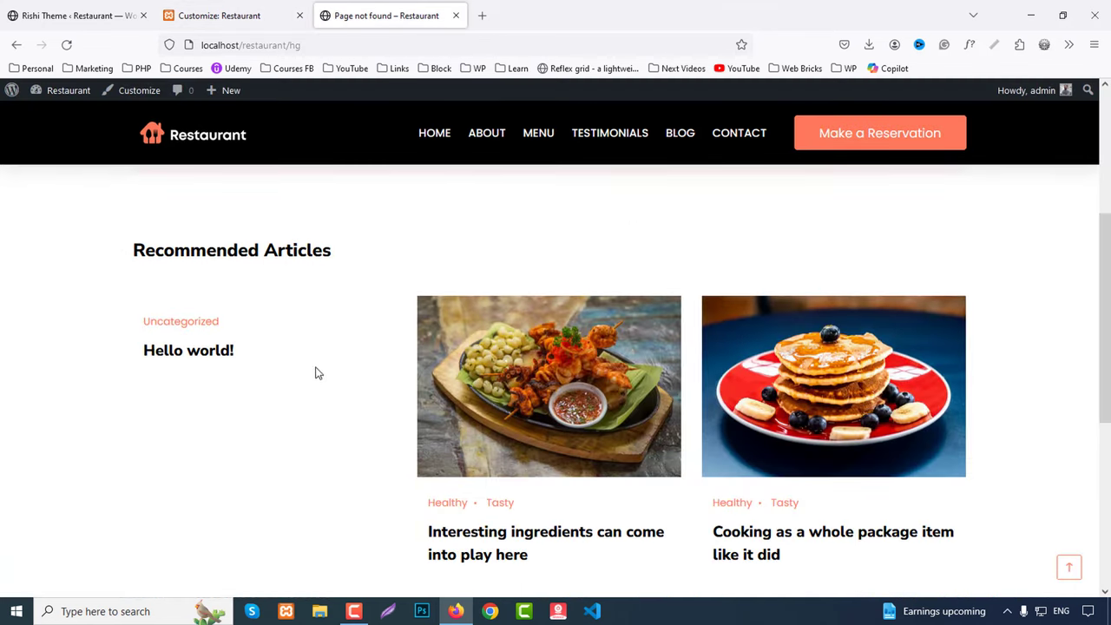
scroll(314, 364, "down", 3)
scroll(313, 360, "up", 3)
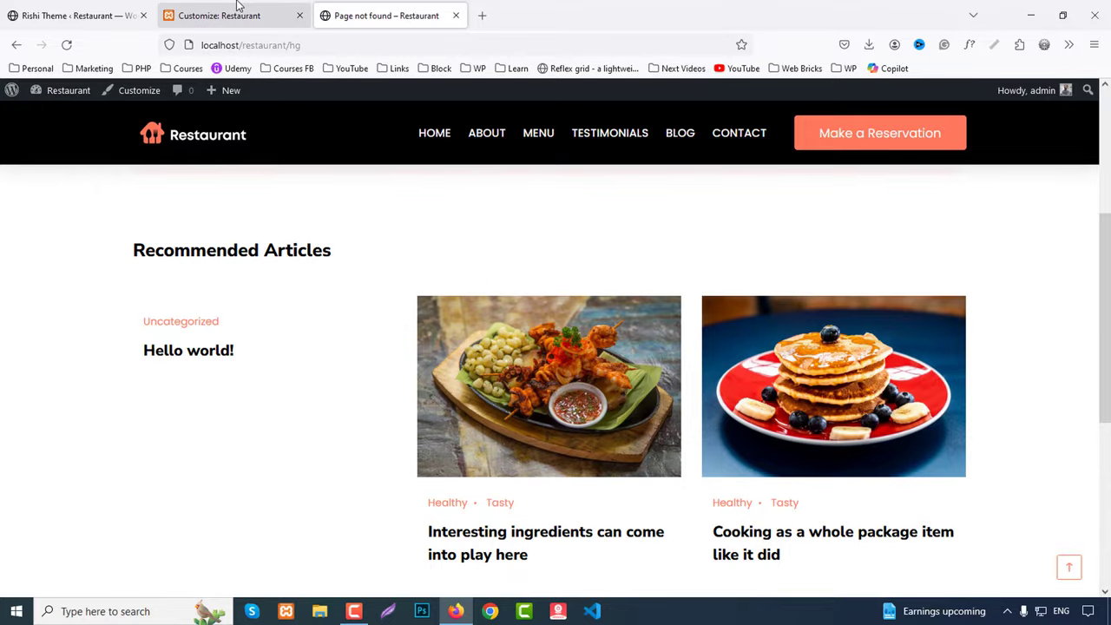
left_click(237, 11)
left_click(373, 15)
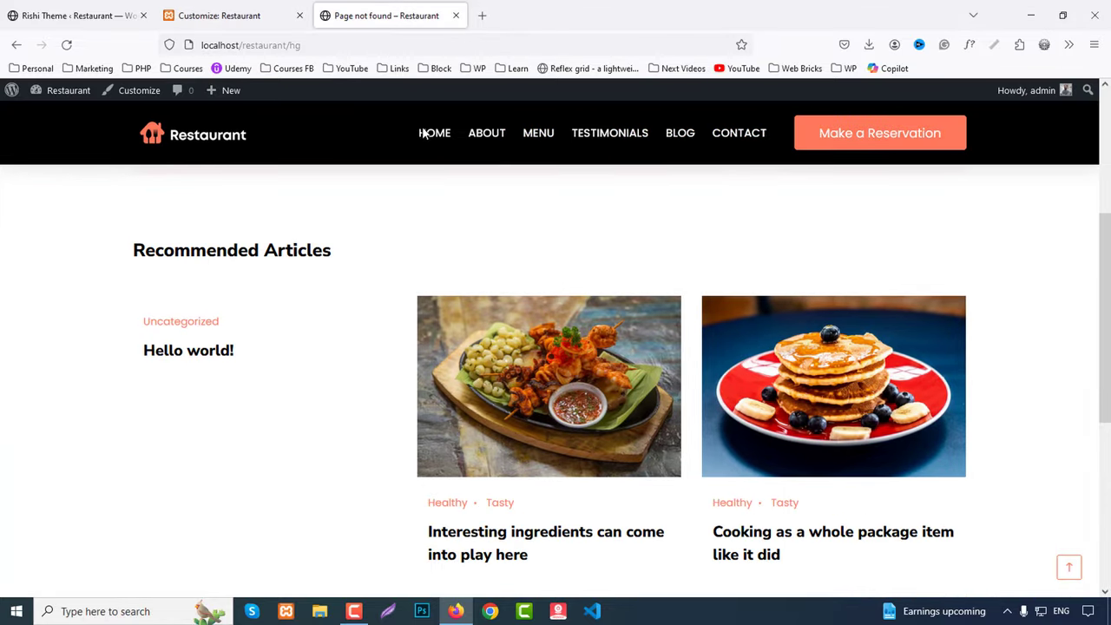
scroll(570, 414, "up", 3)
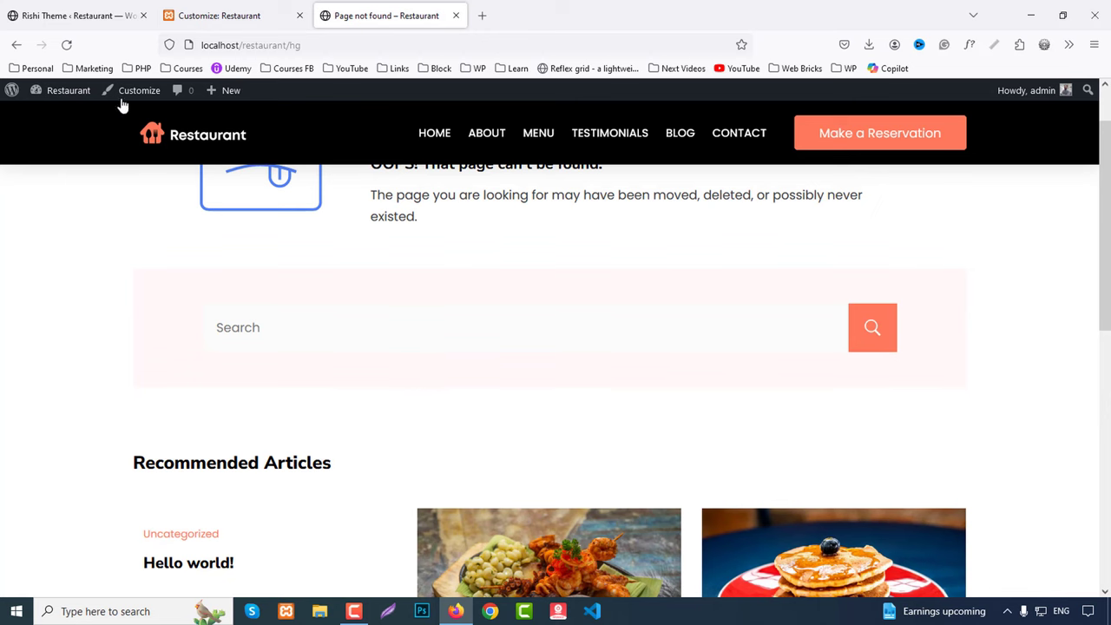
left_click(213, 15)
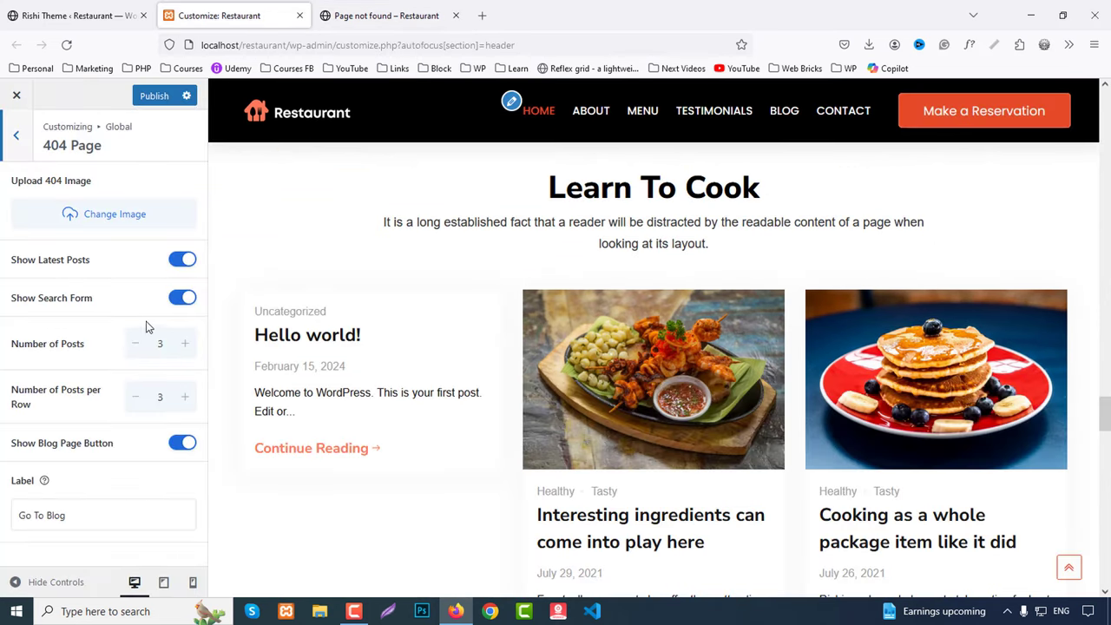
Step: Compare the post count, posts per row and blog page button options with the lower part of the live 404 page
left_click(347, 12)
scroll(563, 405, "down", 2)
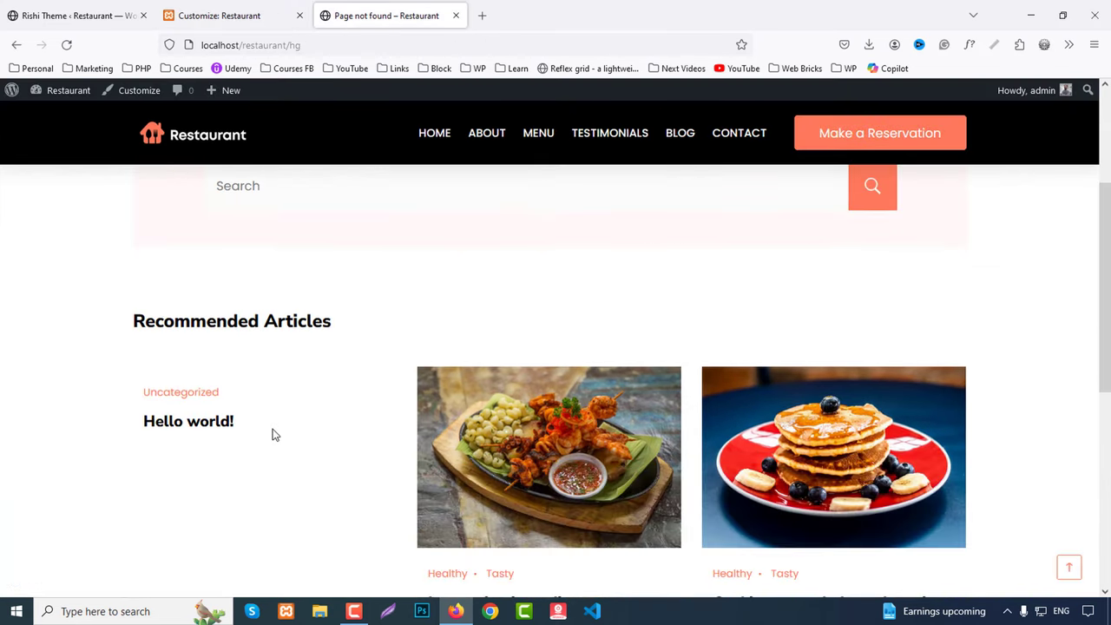
scroll(795, 465, "down", 3)
scroll(794, 462, "up", 3)
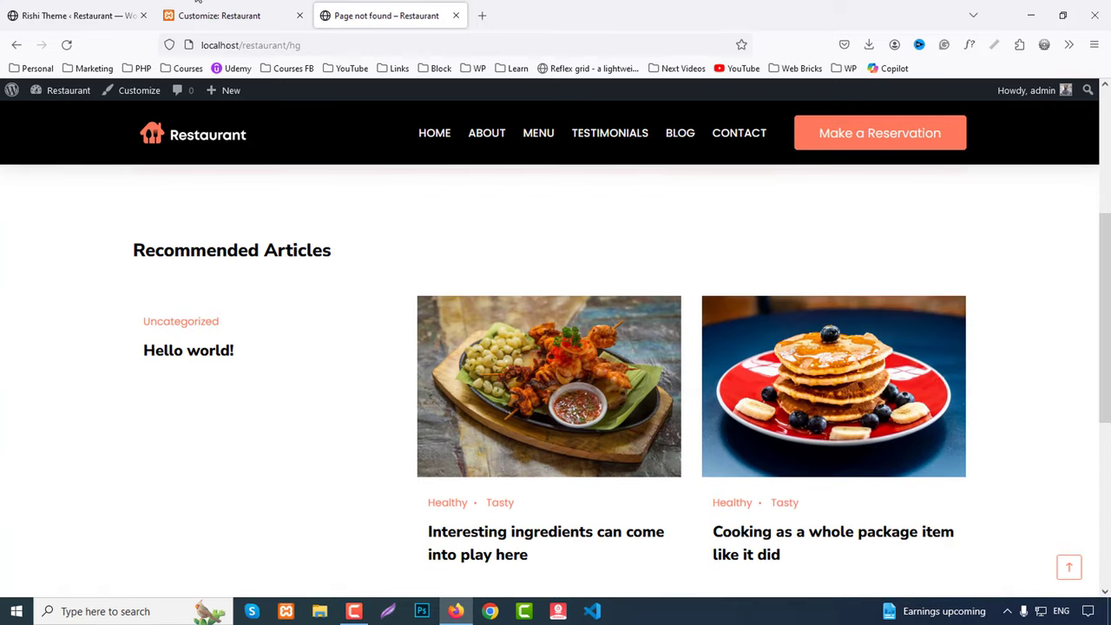
left_click(213, 15)
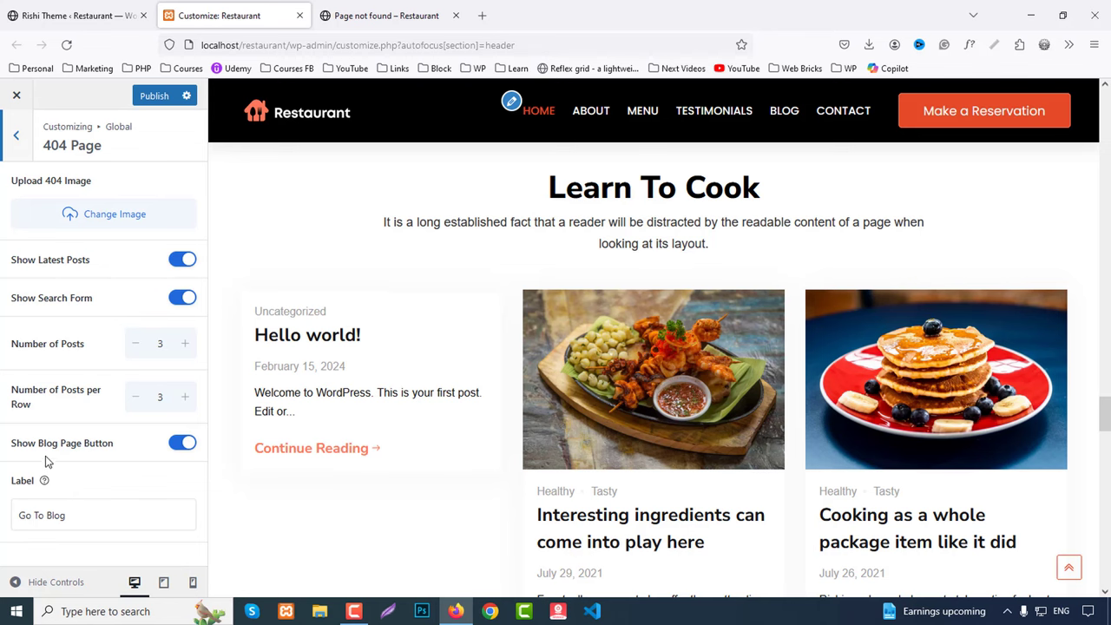
left_click(359, 15)
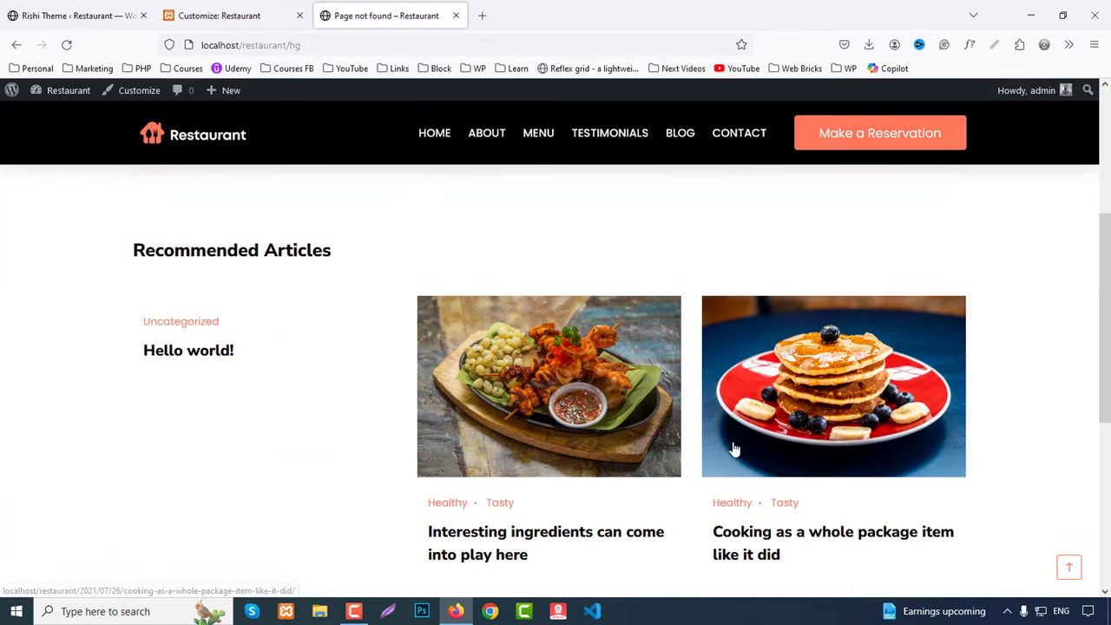
scroll(694, 451, "down", 3)
left_click(193, 7)
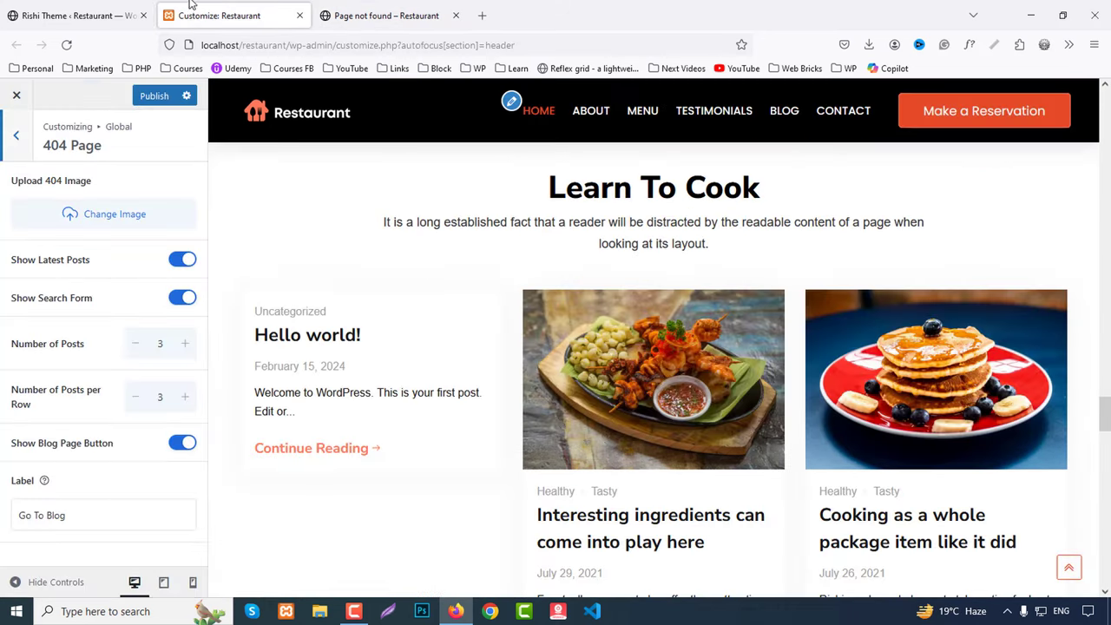
Step: Toggle the 404 page's search form off and on, and check the blog button's label against the live page
left_click(178, 300)
left_click(178, 300)
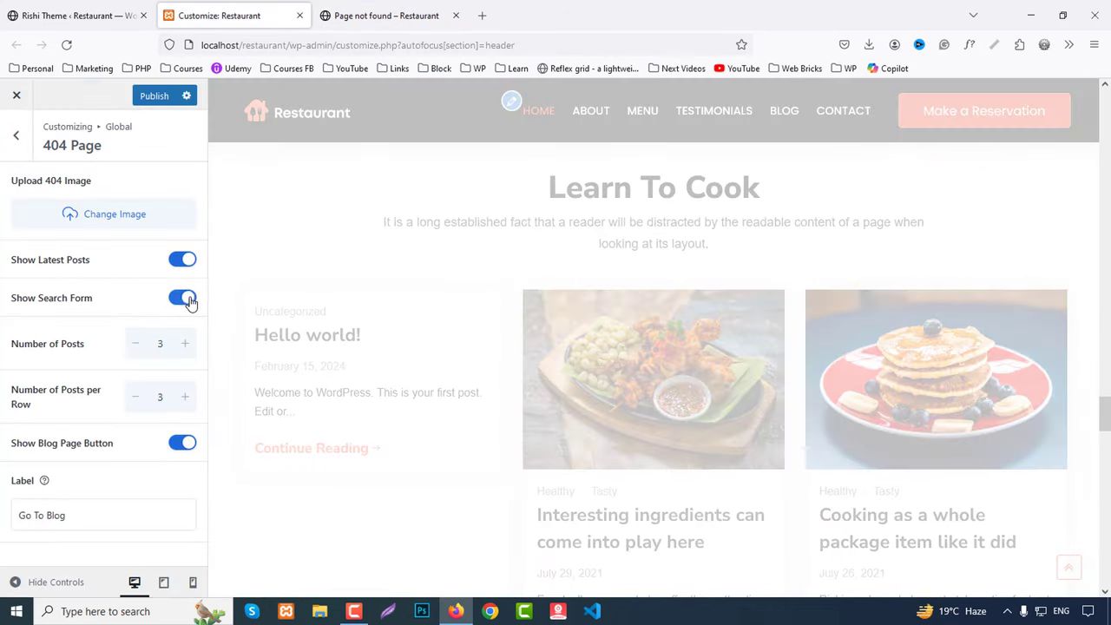
triple_click(80, 517)
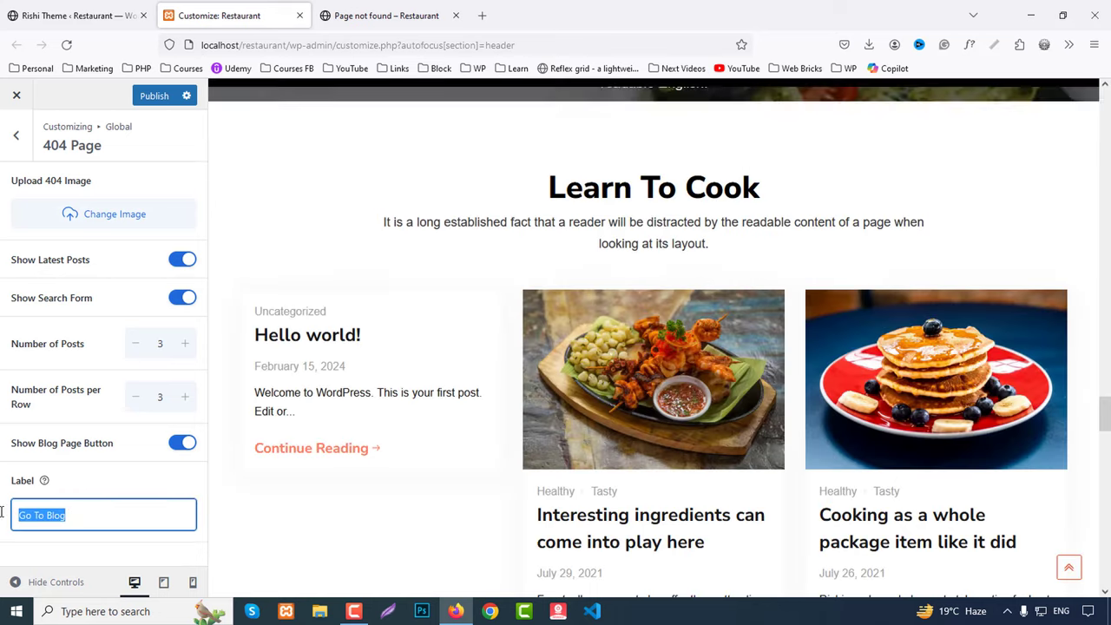
left_click(386, 14)
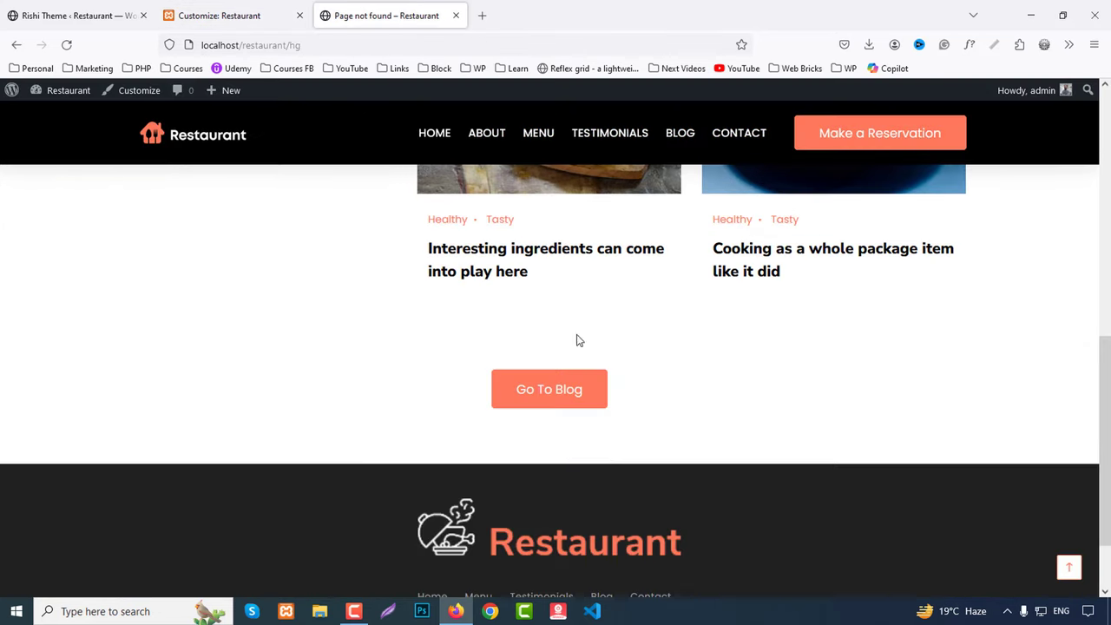
left_click(219, 15)
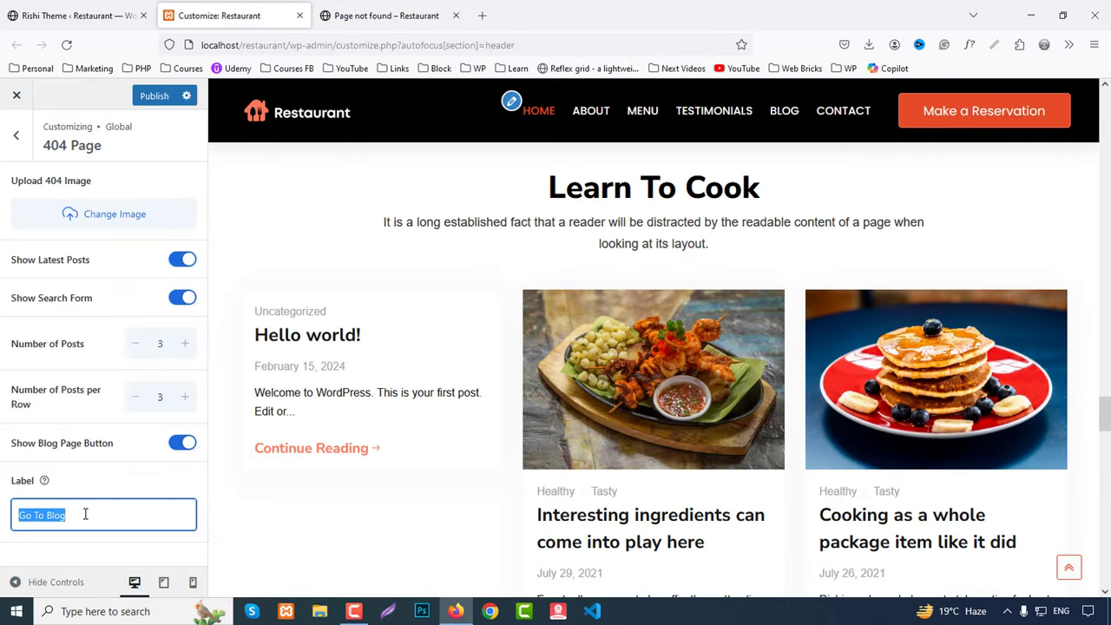
left_click(16, 136)
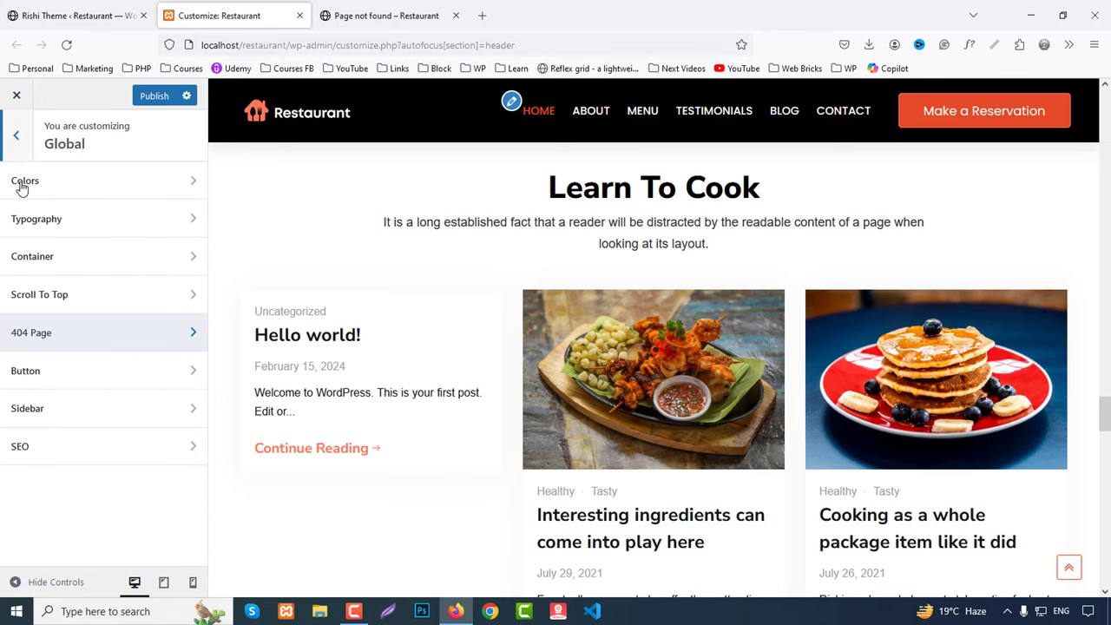
Step: Open the global Button settings and compare the roundness and padding options with the Go To Blog button on the live page
left_click(31, 372)
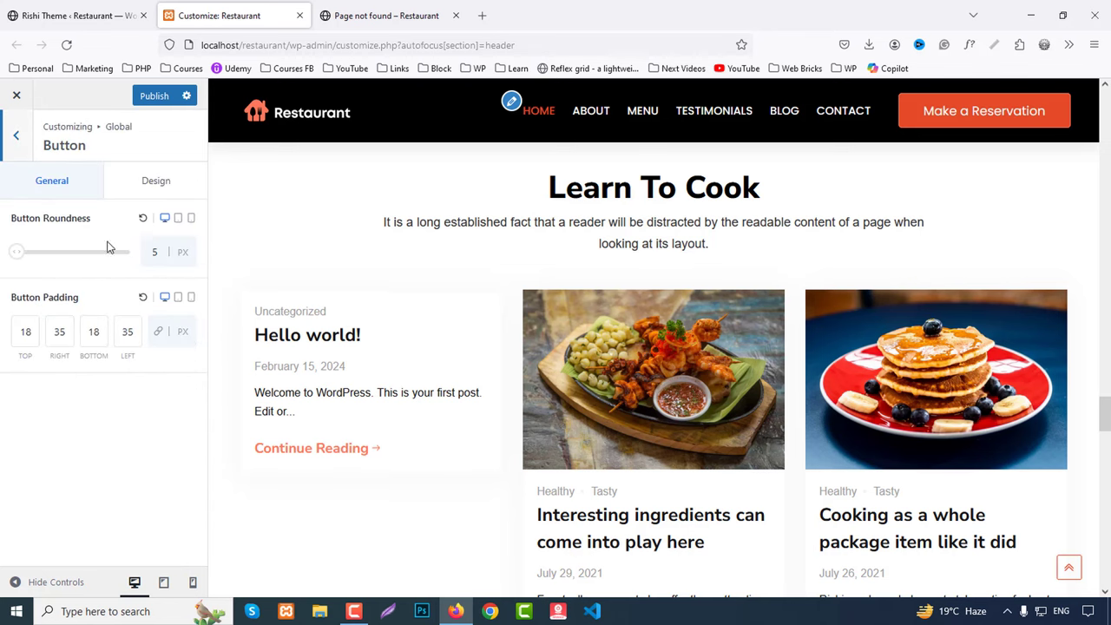
left_click(376, 15)
left_click(226, 15)
left_click(162, 252)
left_click(352, 17)
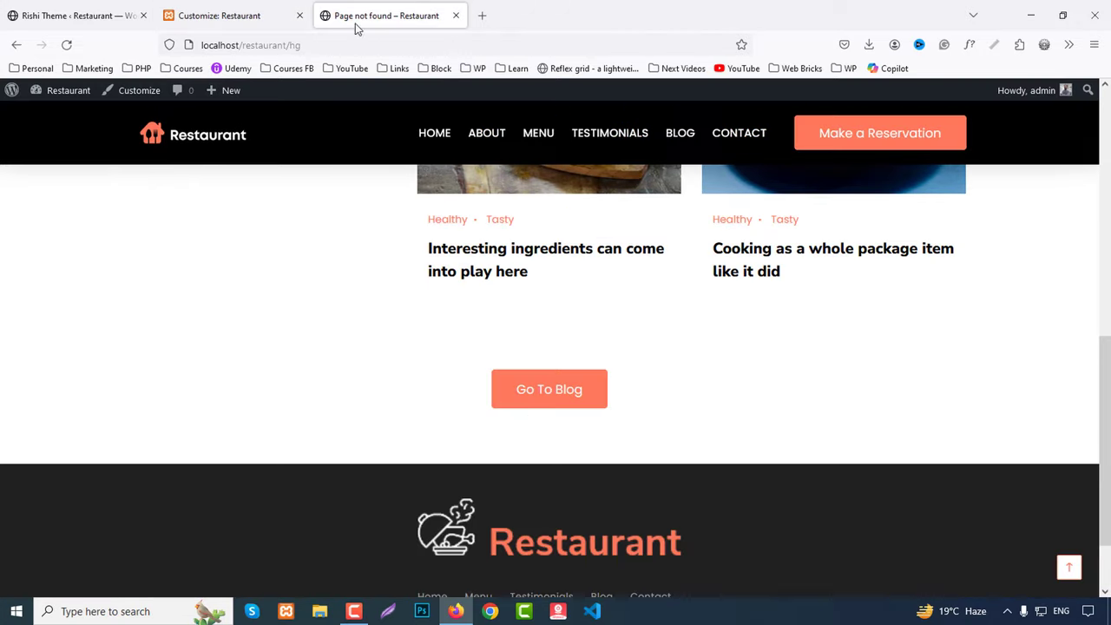
left_click(237, 9)
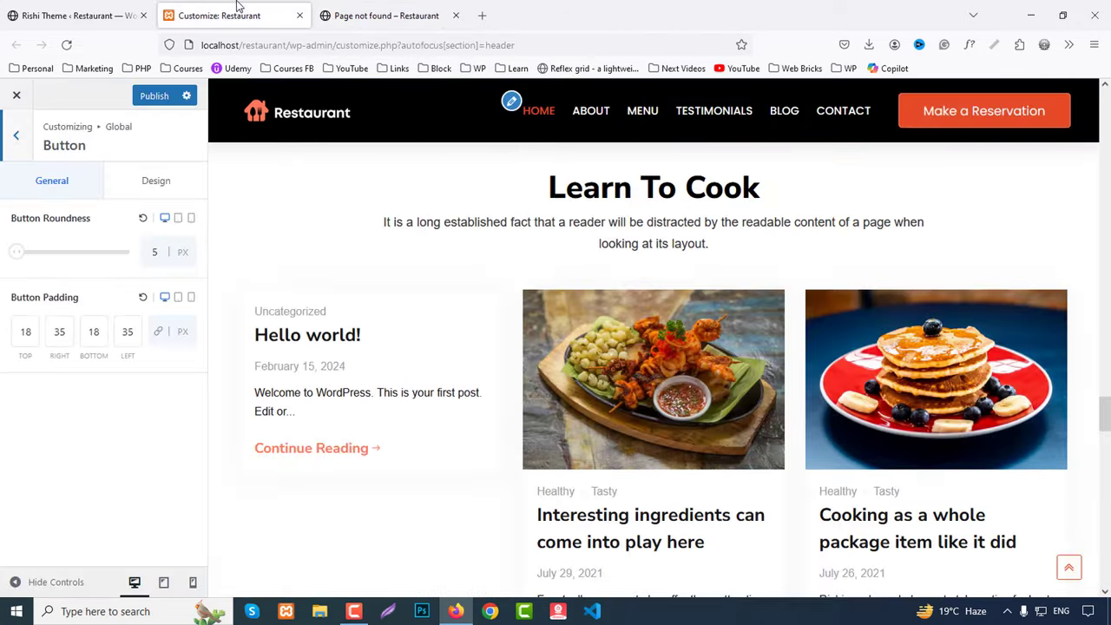
Step: Review the global button's design options, including its font settings and text color
left_click(145, 179)
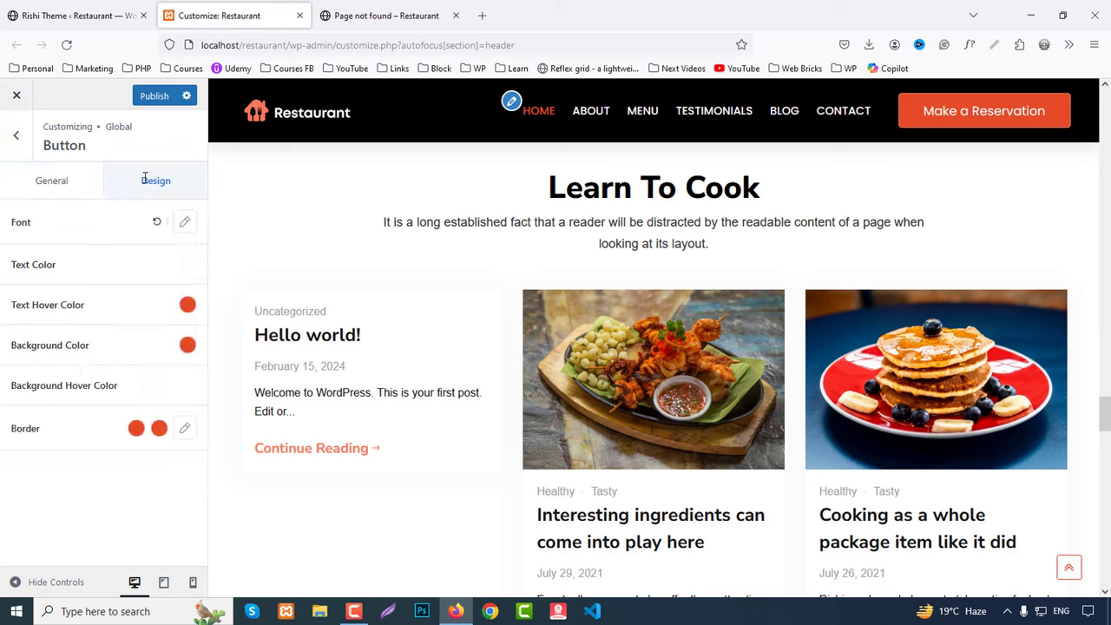
left_click(185, 223)
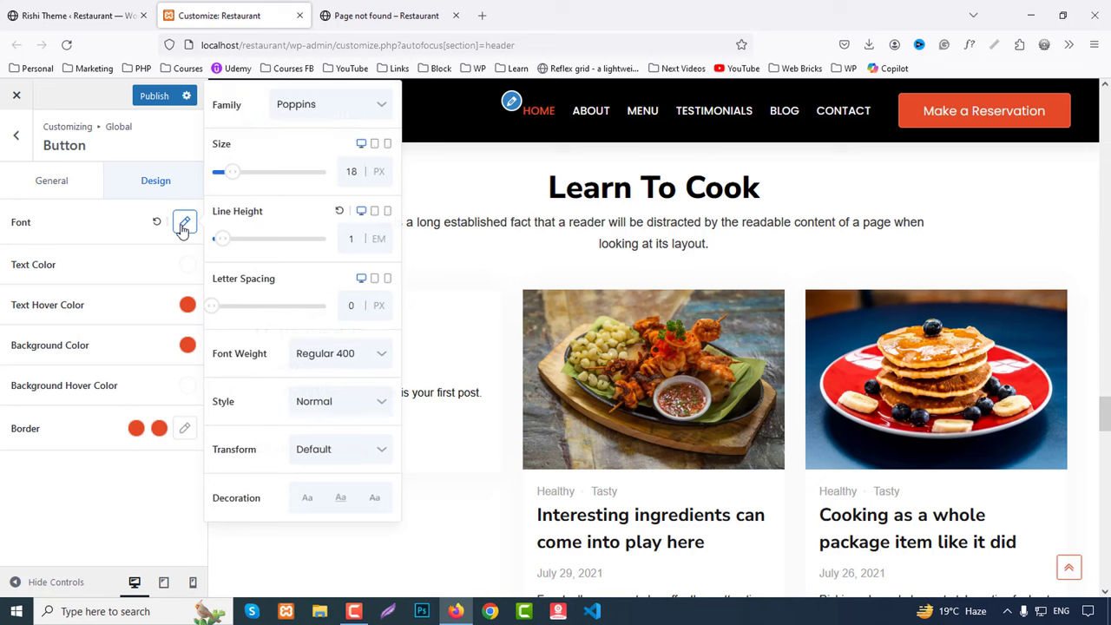
left_click(96, 228)
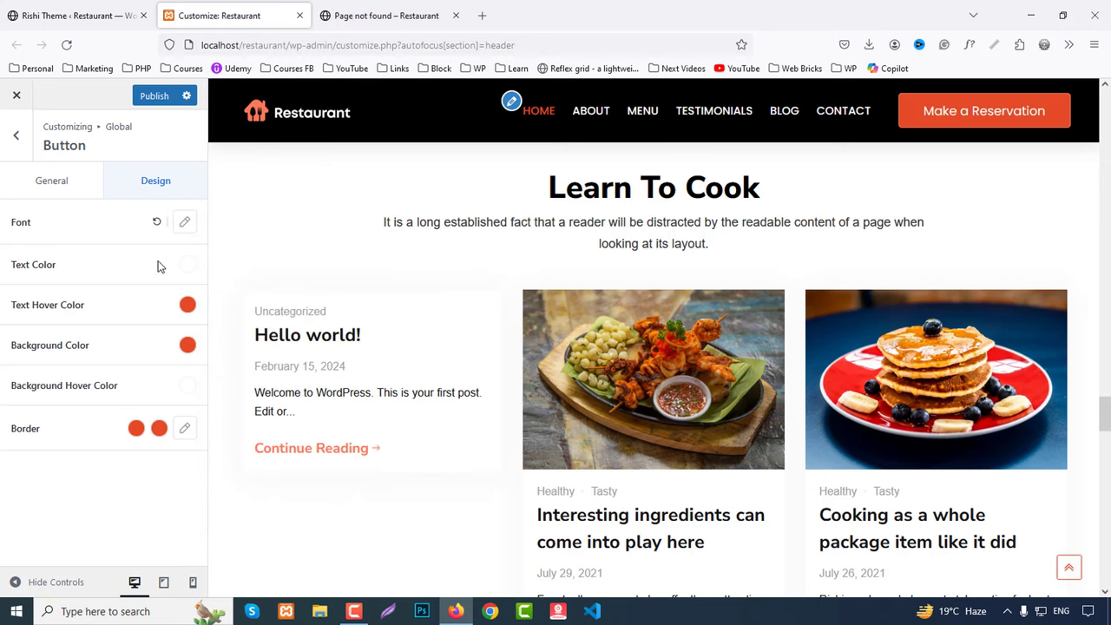
left_click(188, 267)
left_click(98, 273)
left_click(22, 149)
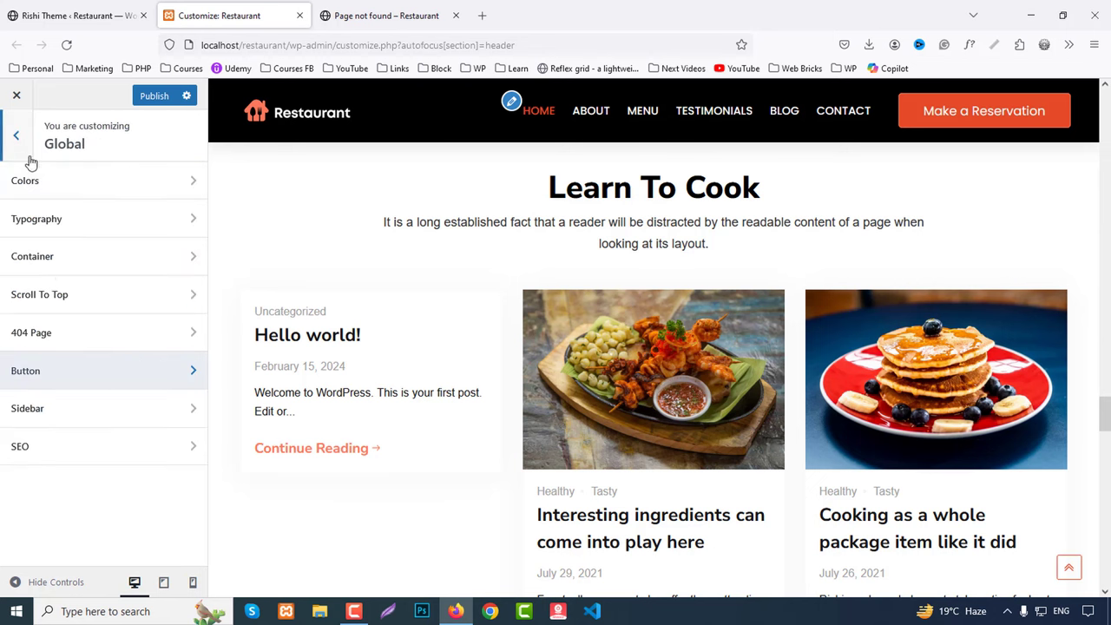
Step: Open the global Sidebar settings and examine the sidebar widgets on the live Blog page
left_click(38, 410)
left_click(386, 15)
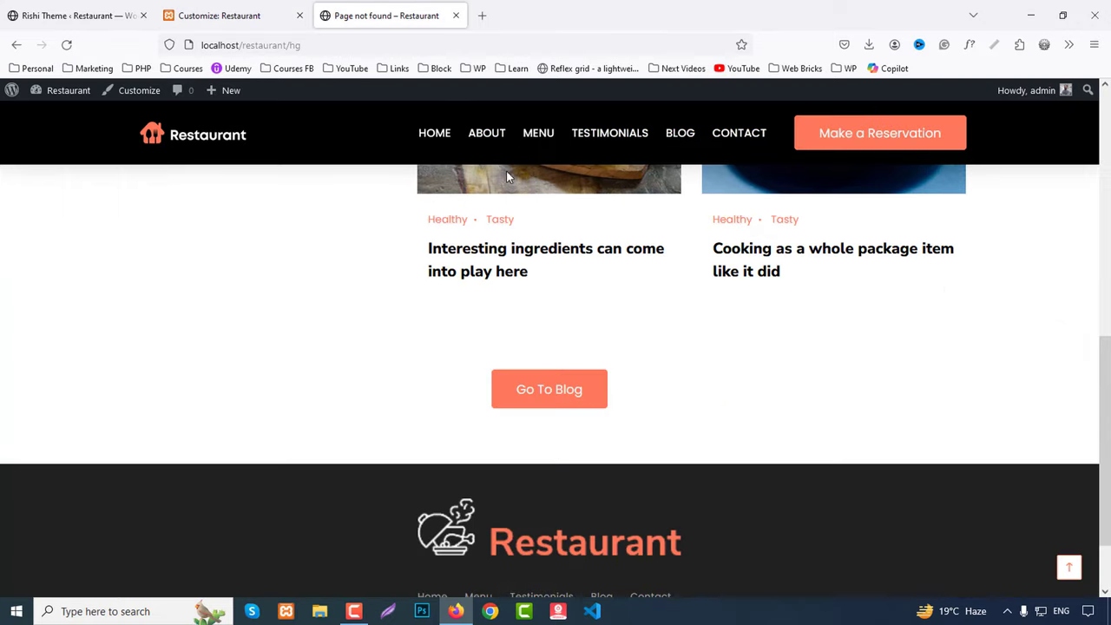
scroll(508, 176, "up", 10)
left_click(682, 134)
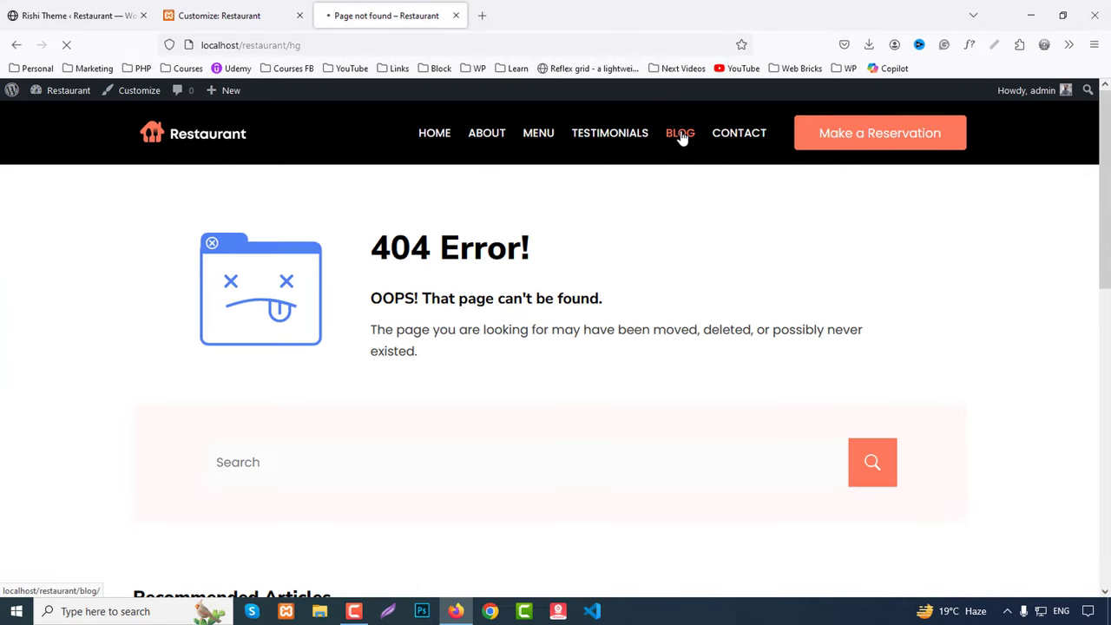
scroll(926, 442, "down", 5)
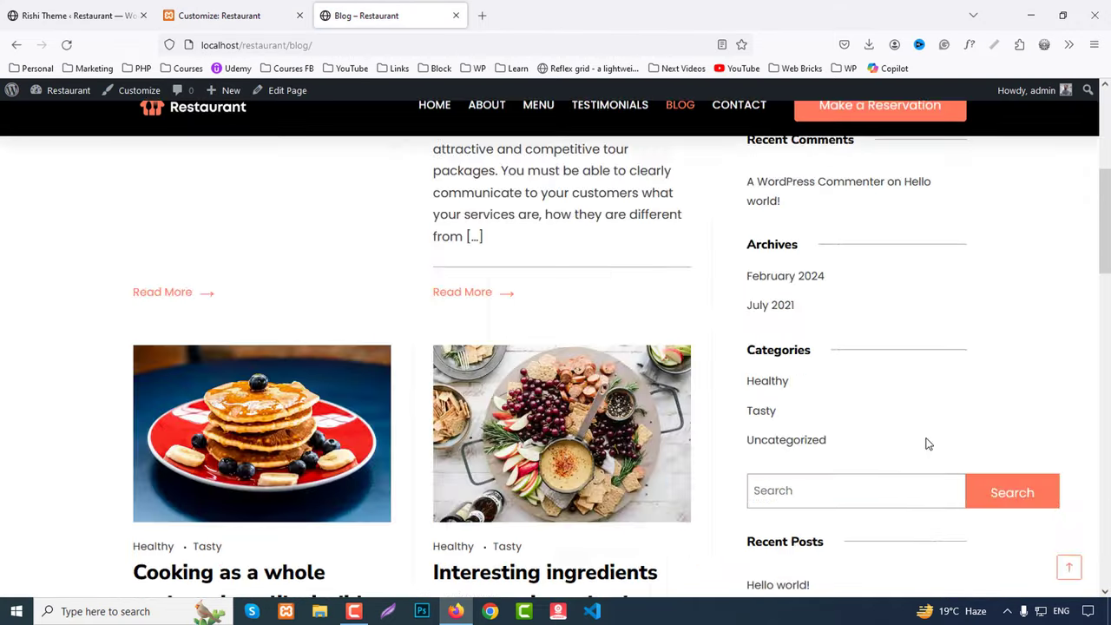
scroll(920, 426, "down", 4)
scroll(936, 429, "up", 5)
scroll(937, 430, "down", 3)
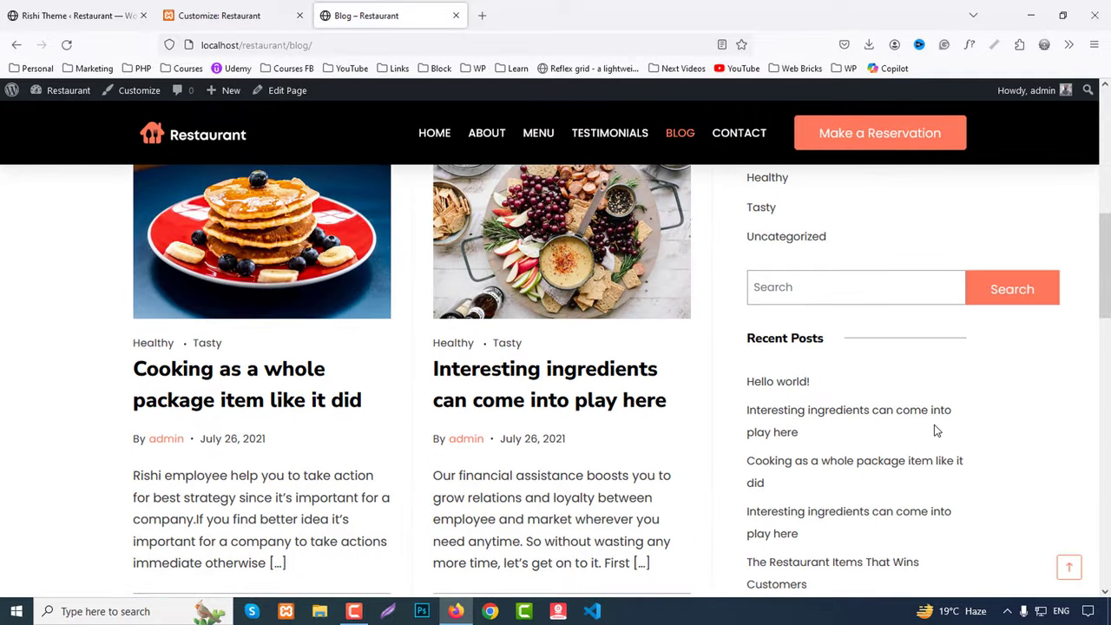
scroll(936, 431, "up", 4)
Step: Compare the Sidebar Width and Widget Spacing options with the sidebar on the live Blog page
left_click(217, 14)
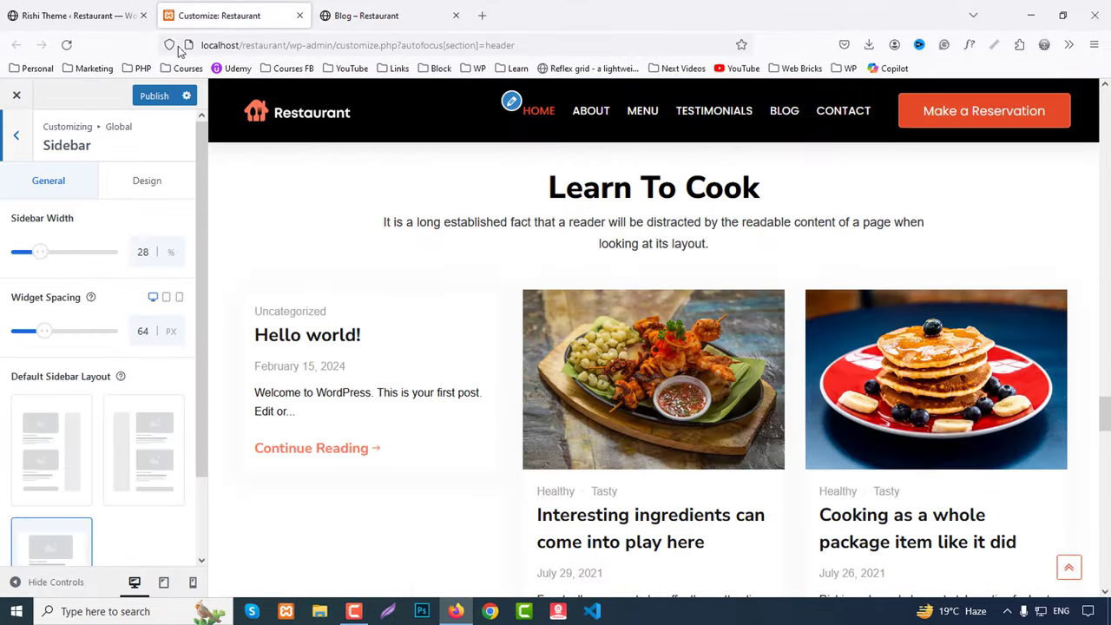
left_click(402, 14)
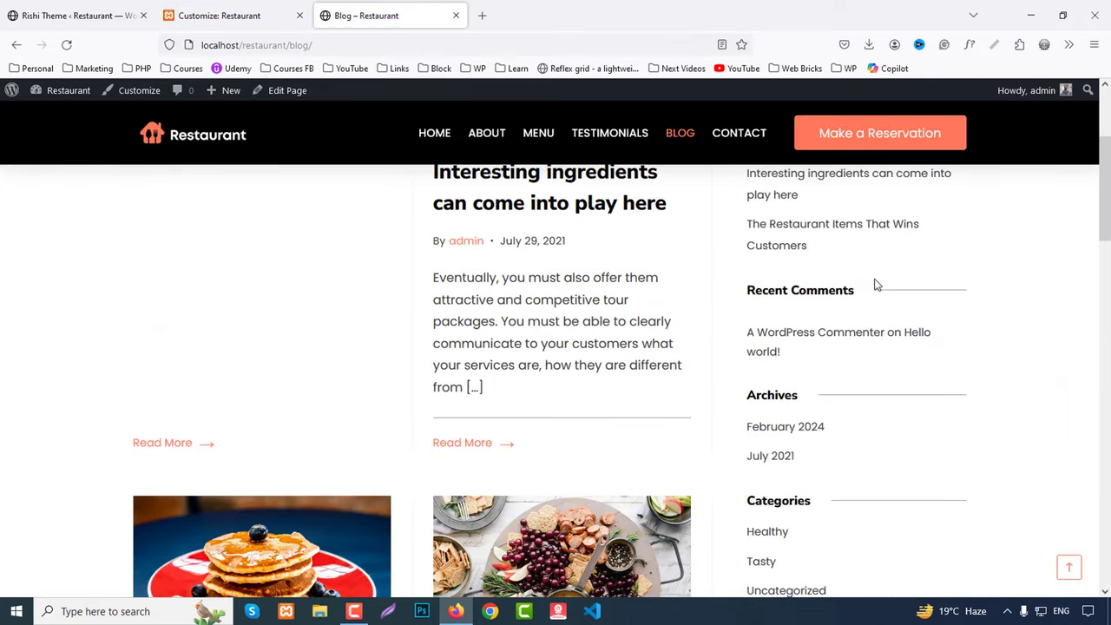
left_click(225, 7)
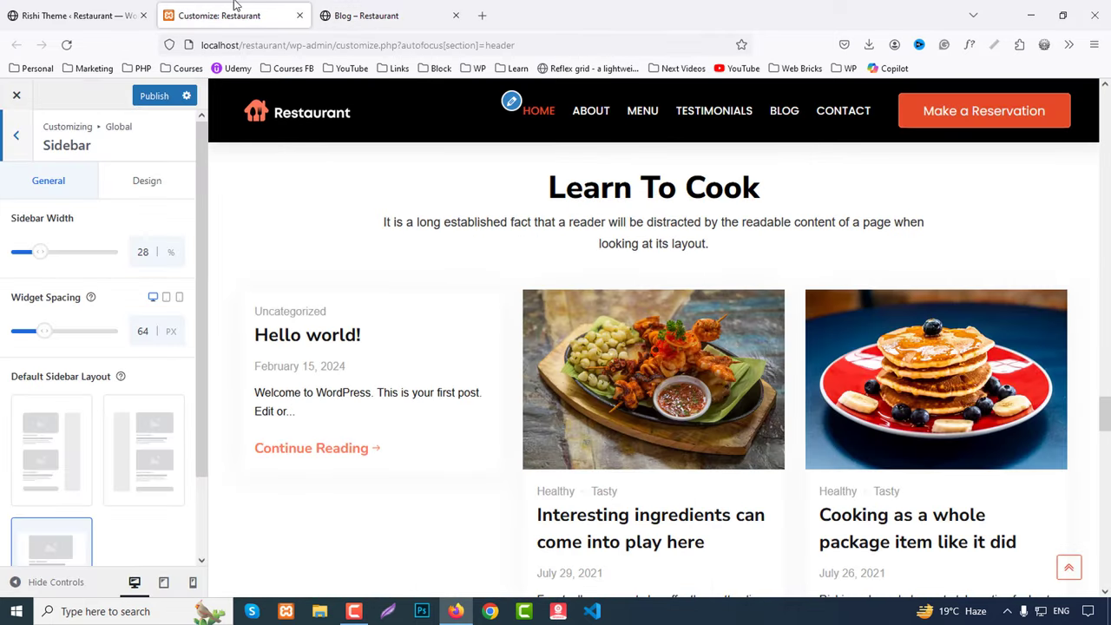
left_click(422, 5)
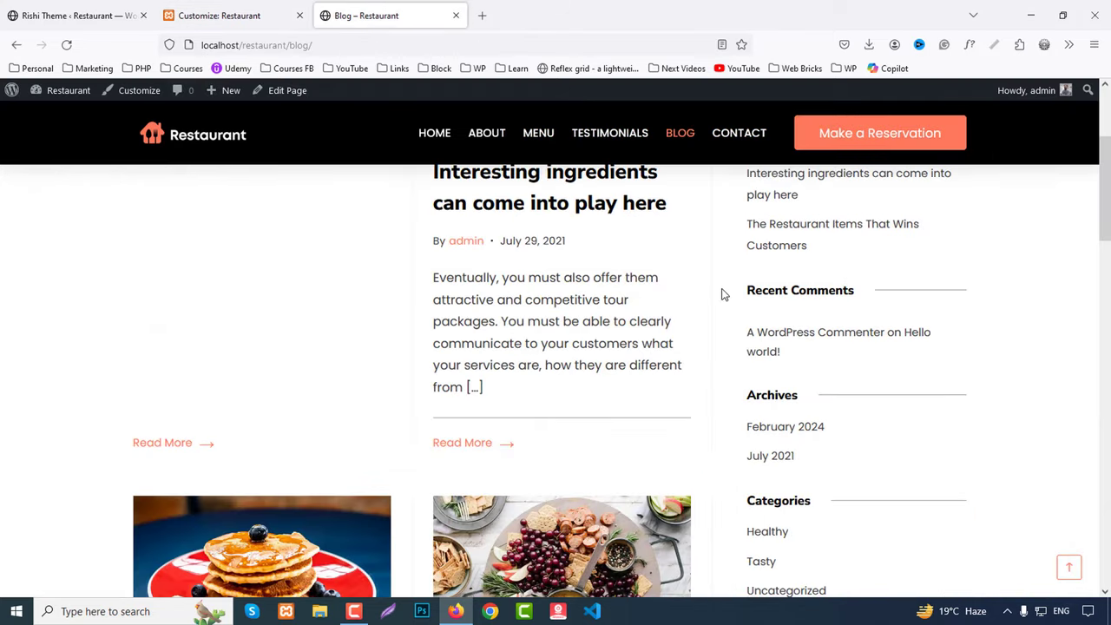
left_click(182, 11)
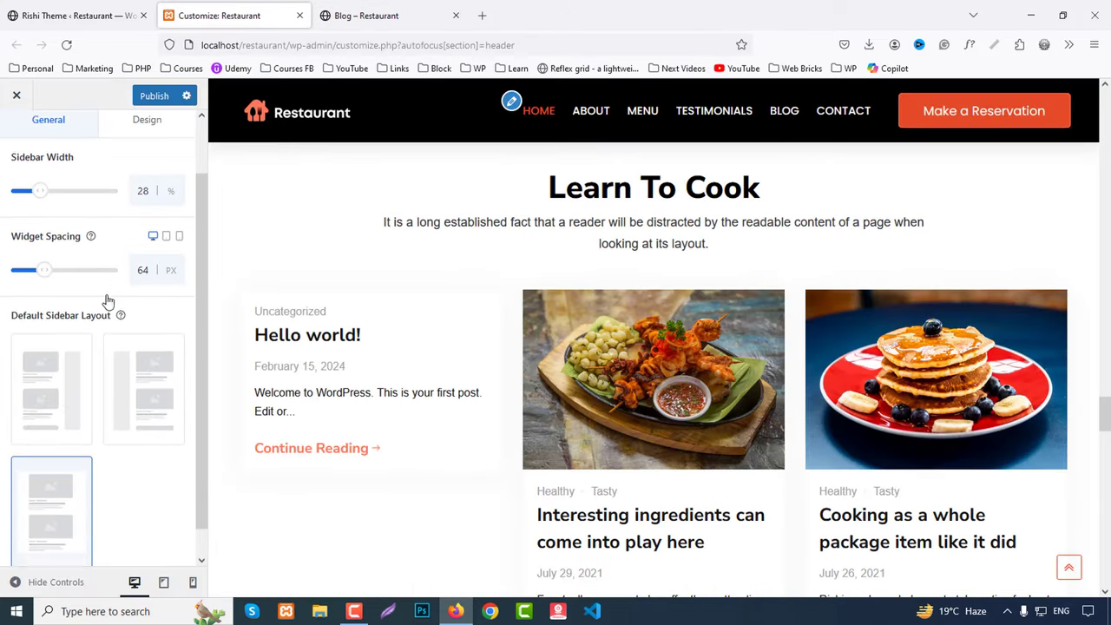
Step: Review the Default Sidebar Layout choices and the sidebar's design options for widget titles, link colors and content spacing
scroll(50, 359, "down", 1)
scroll(22, 389, "down", 1)
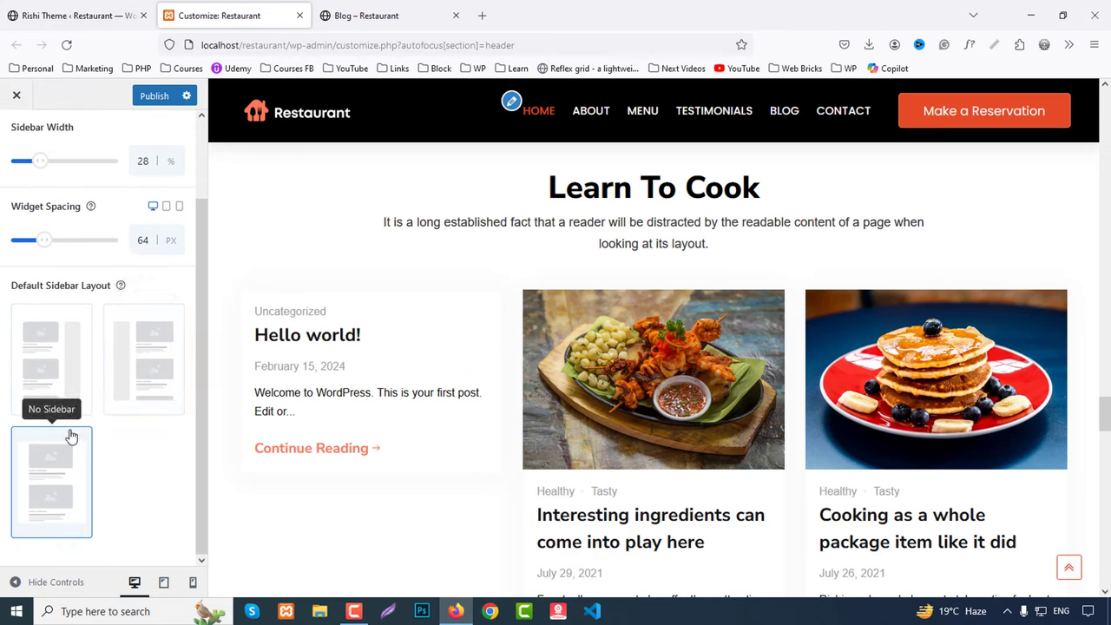
scroll(151, 460, "up", 3)
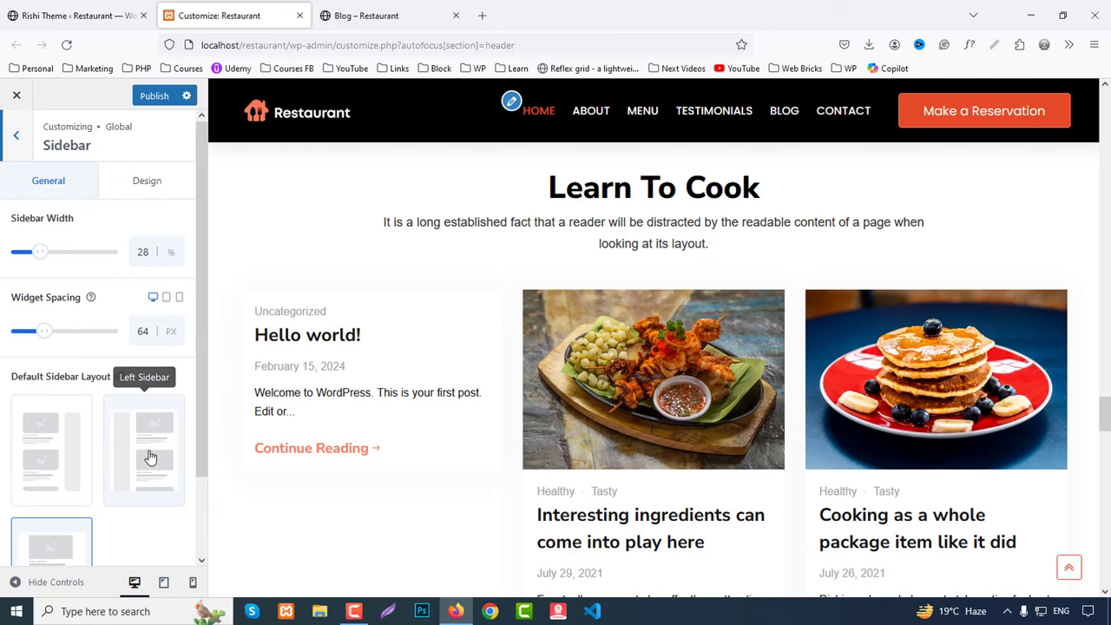
left_click(159, 184)
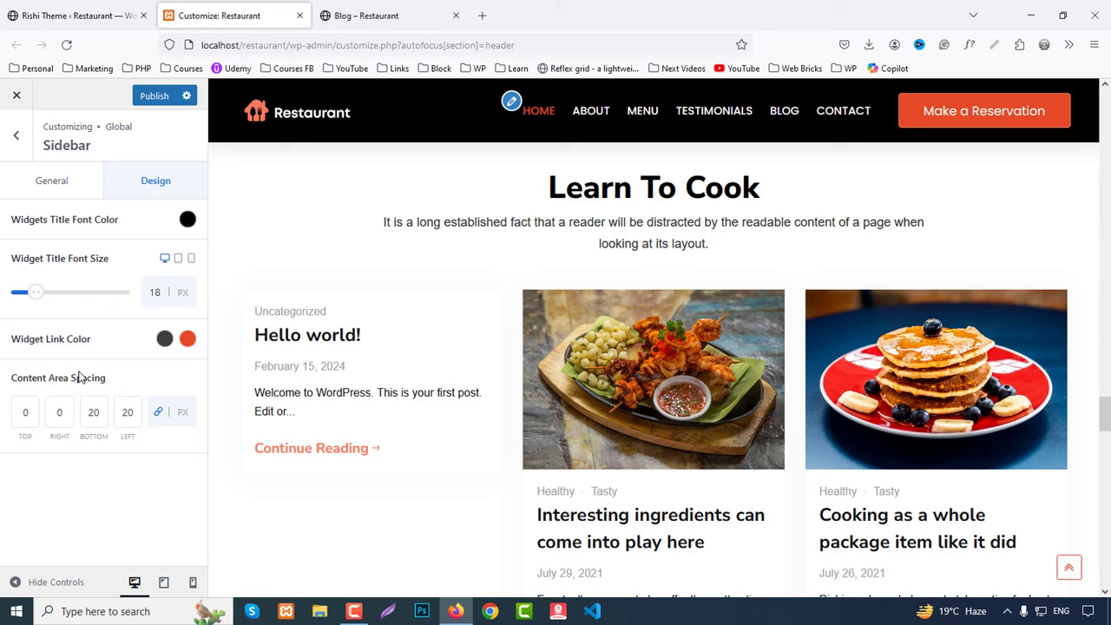
left_click(16, 136)
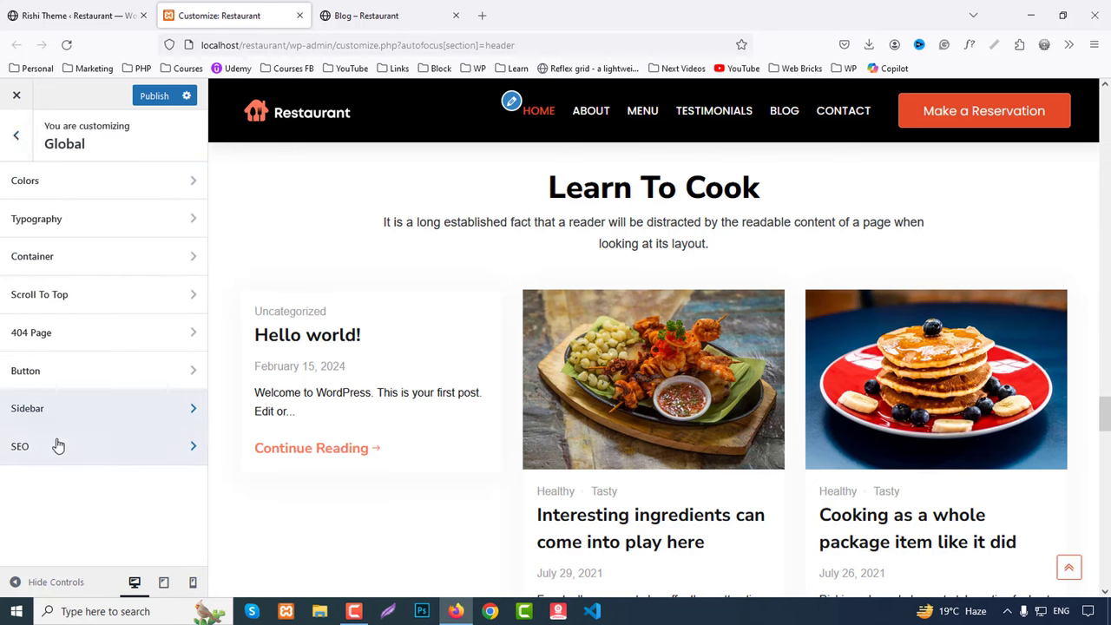
Step: Open the global SEO settings and view the live blog post "Interesting ingredients can come into play here" for its breadcrumb
left_click(54, 446)
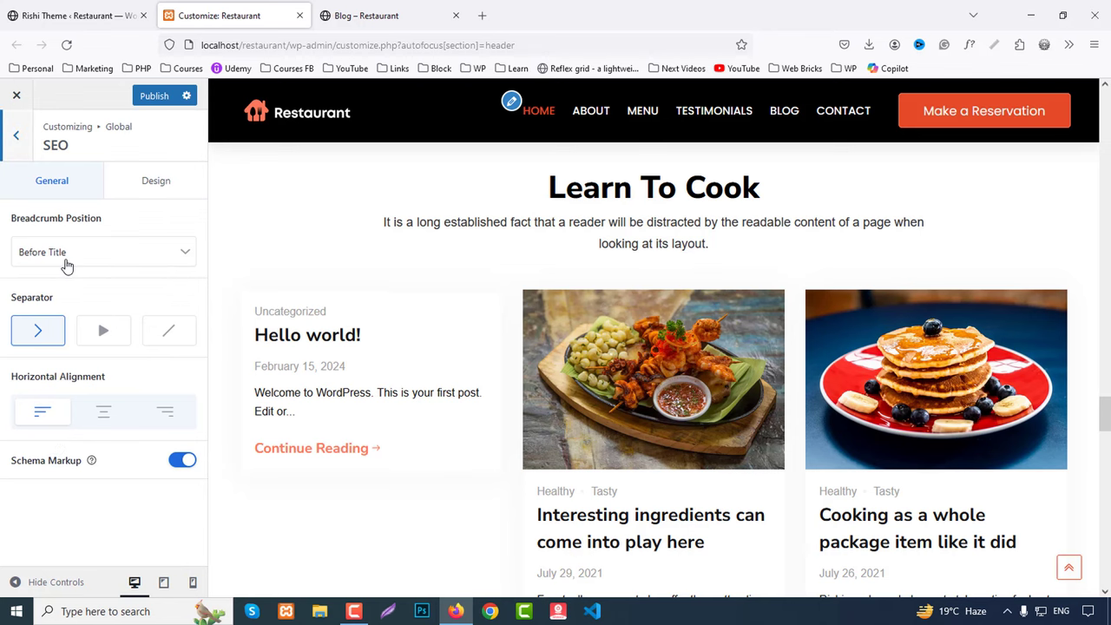
left_click(379, 15)
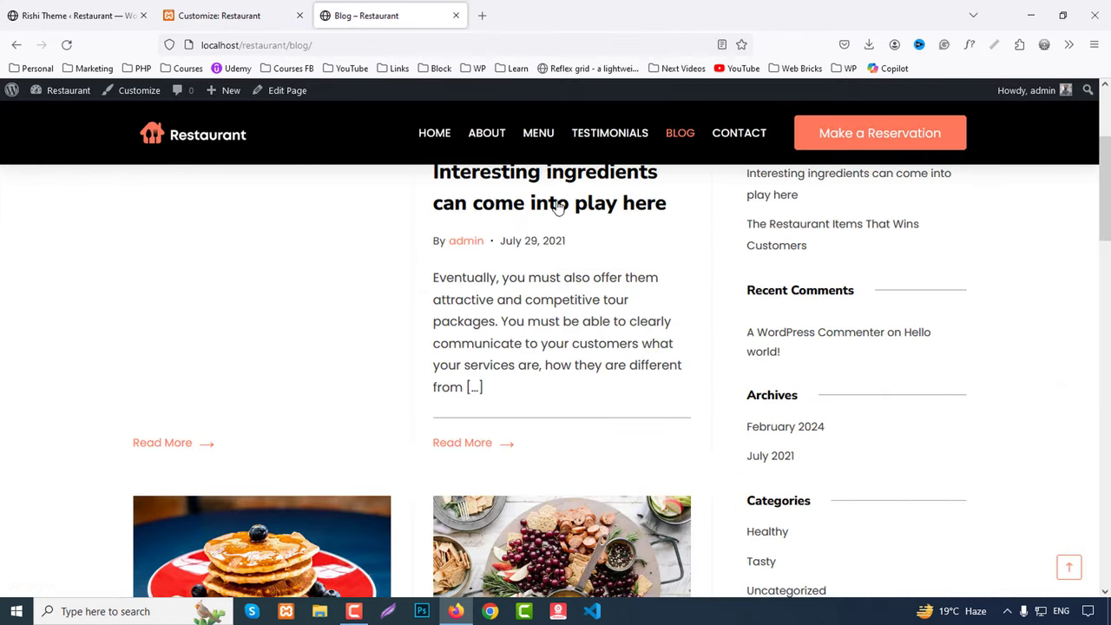
left_click(494, 136)
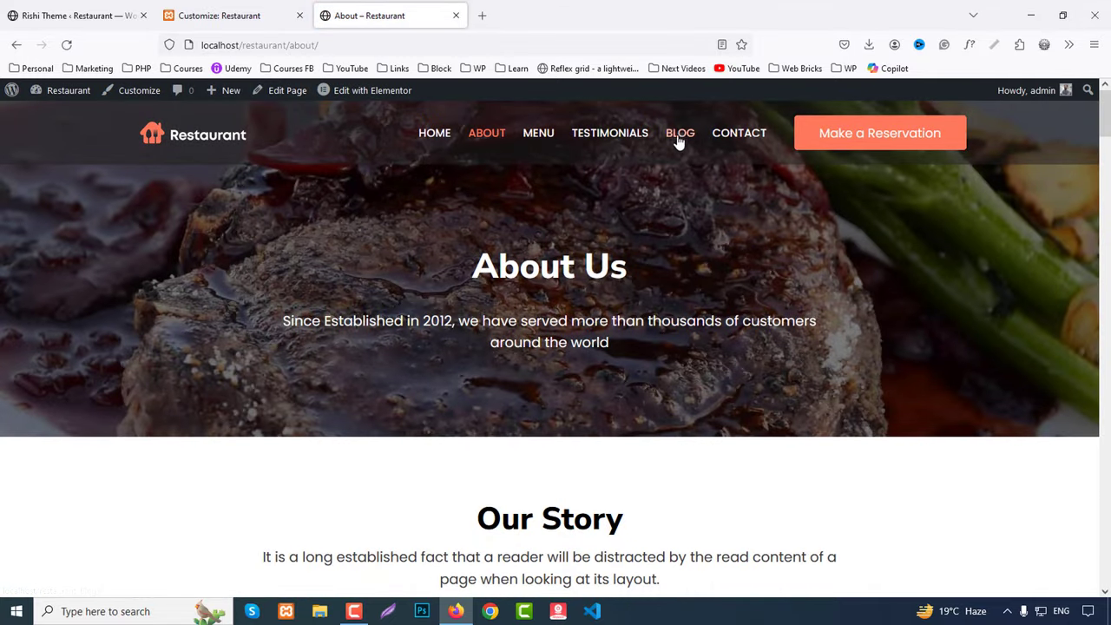
left_click(681, 139)
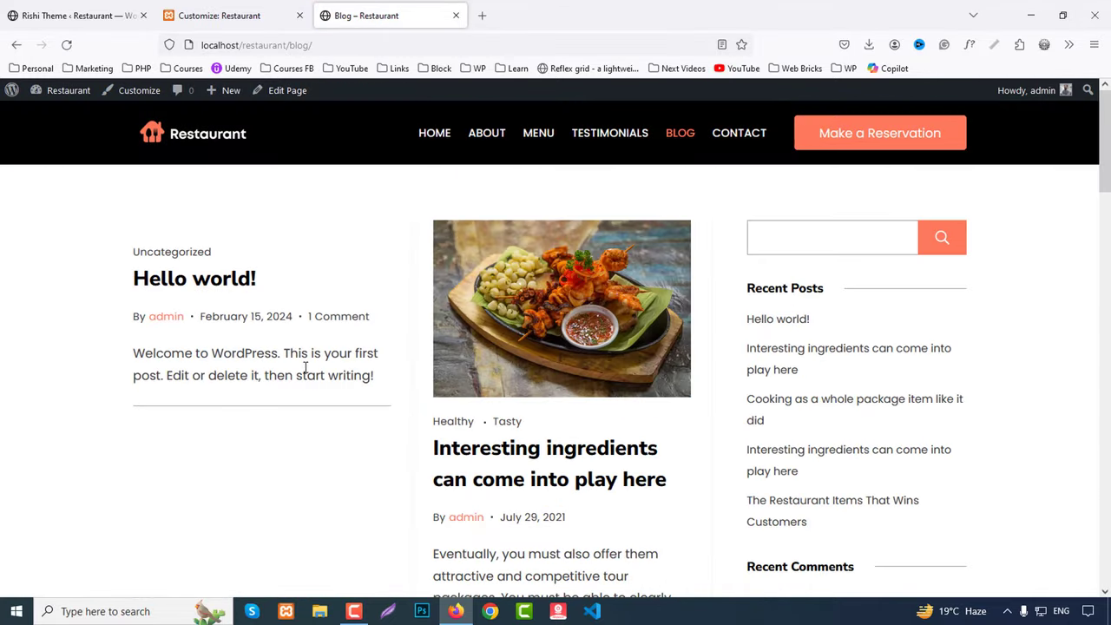
left_click(550, 460)
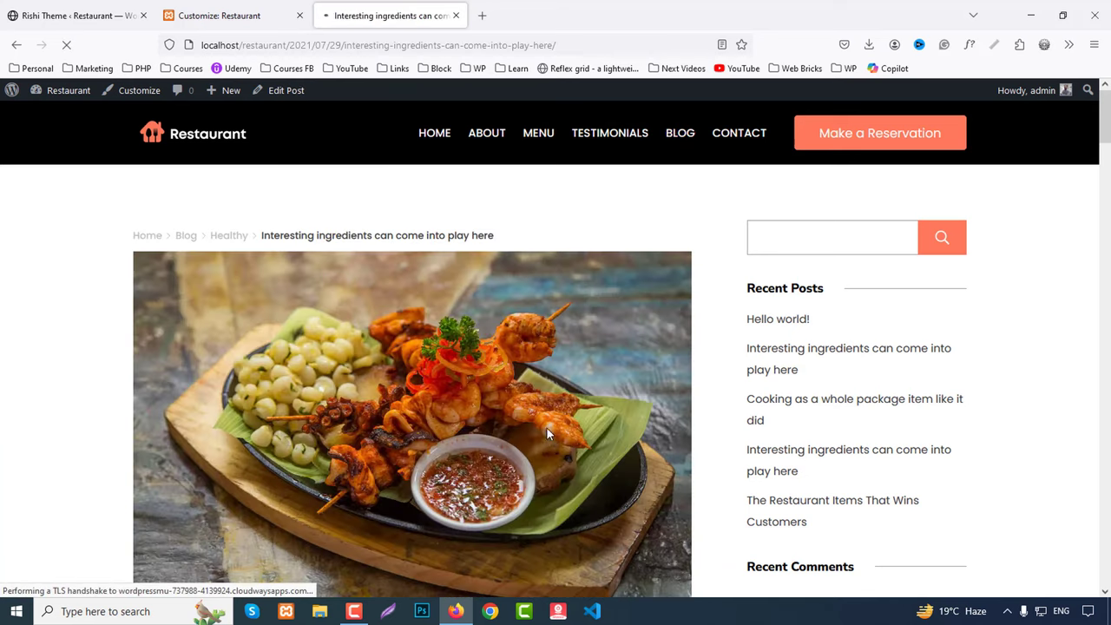
Step: Compare the SEO breadcrumb settings with the breadcrumb trail above the live post's image
left_click(230, 15)
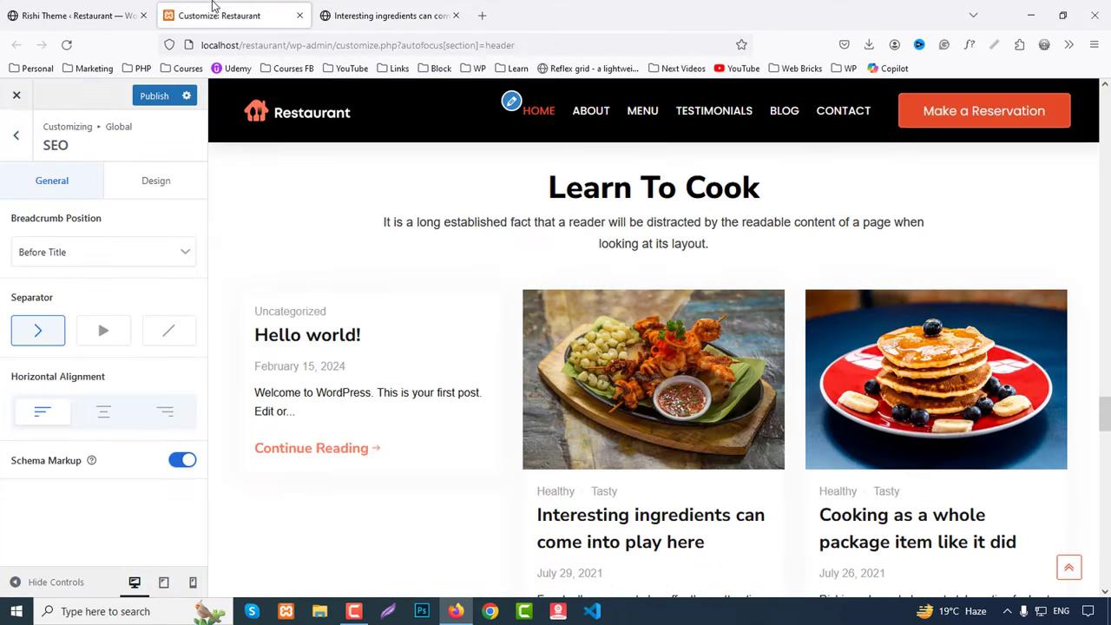
left_click(434, 10)
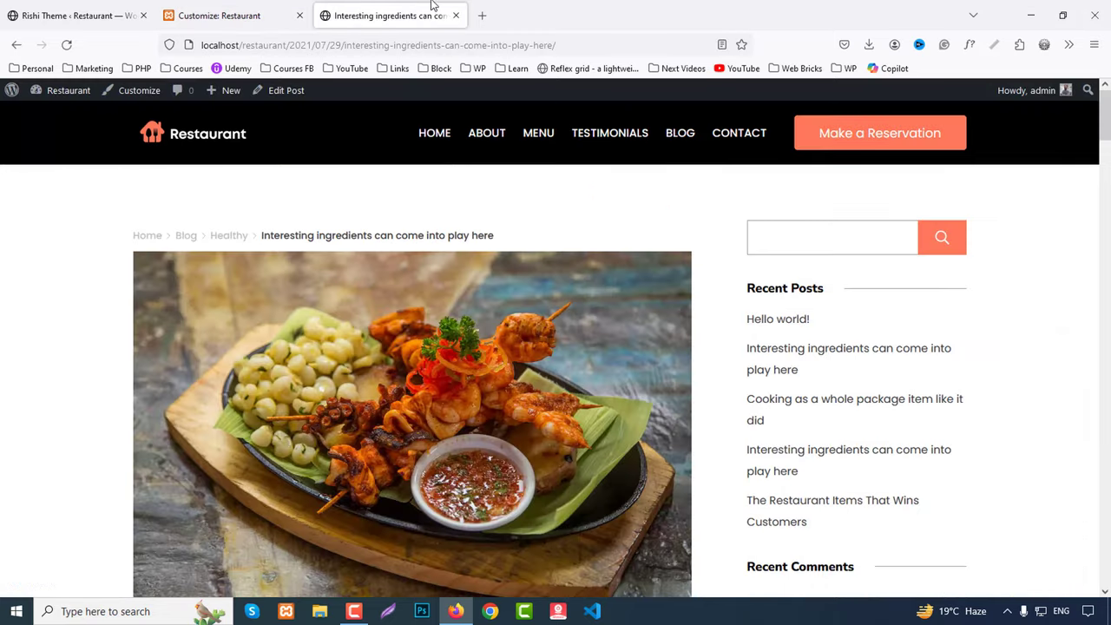
scroll(322, 347, "down", 5)
scroll(322, 348, "up", 5)
left_click(218, 4)
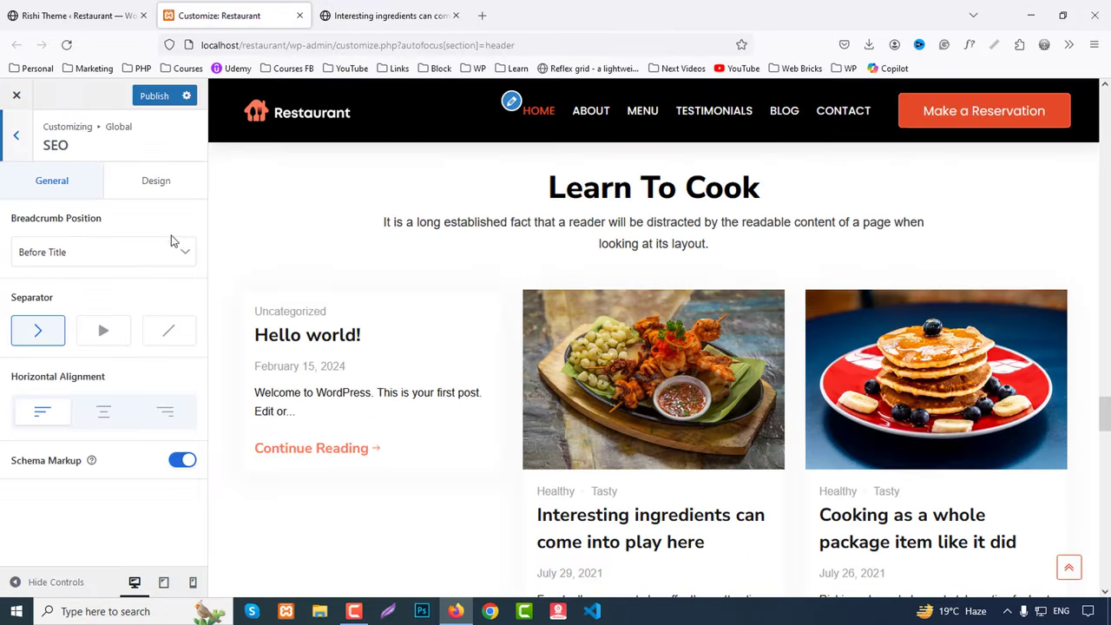
Step: Check the Breadcrumb Position choices against the live post, and return to the Global settings list
left_click(116, 255)
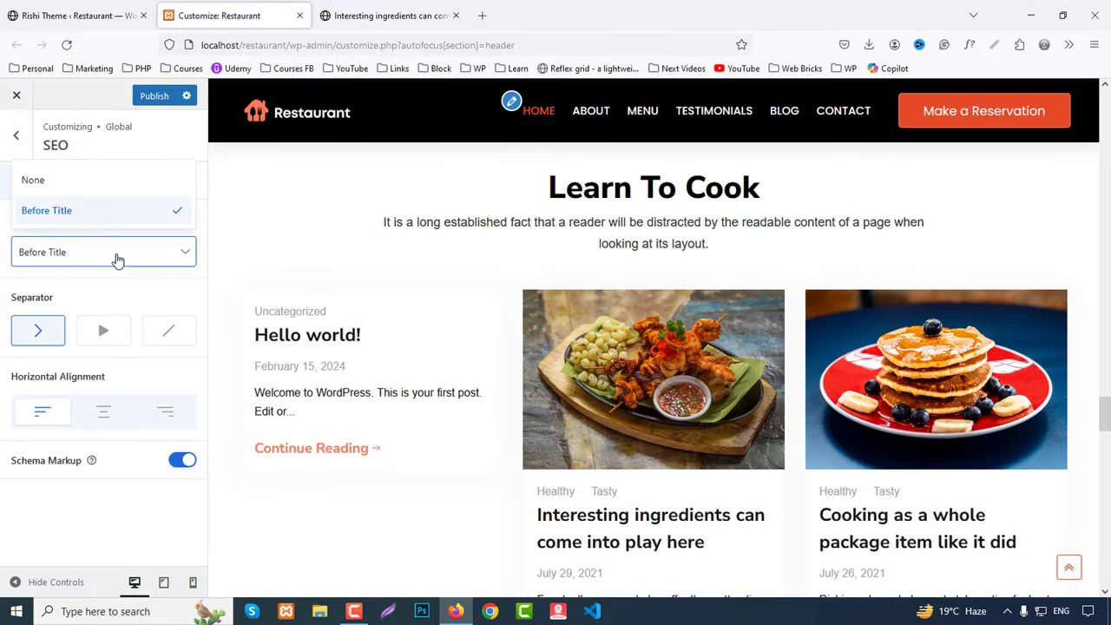
left_click(117, 261)
left_click(392, 13)
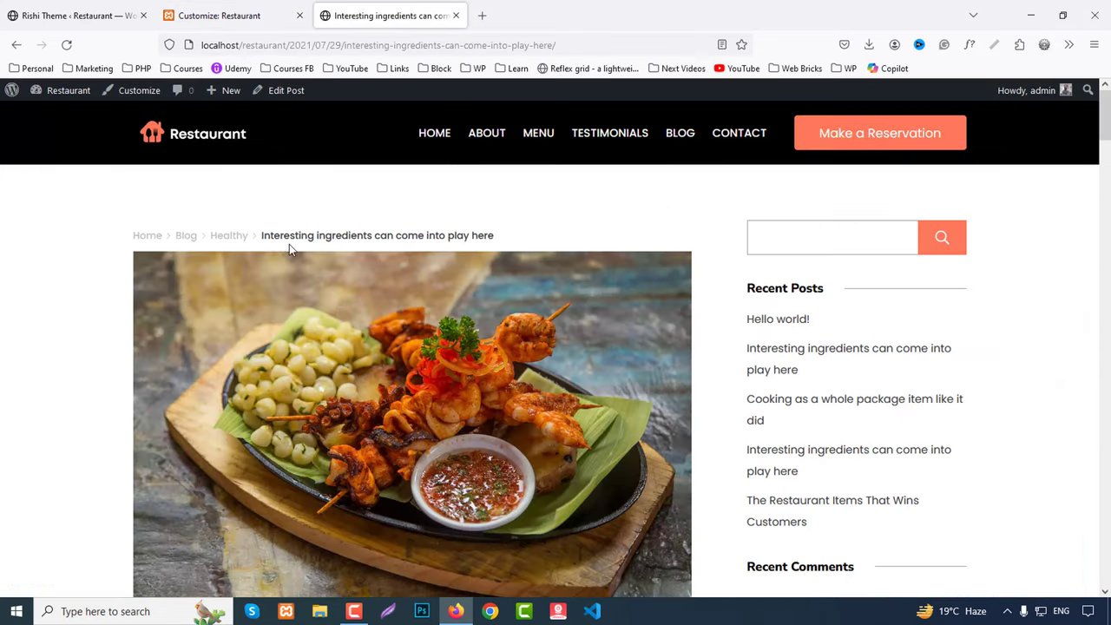
left_click(235, 16)
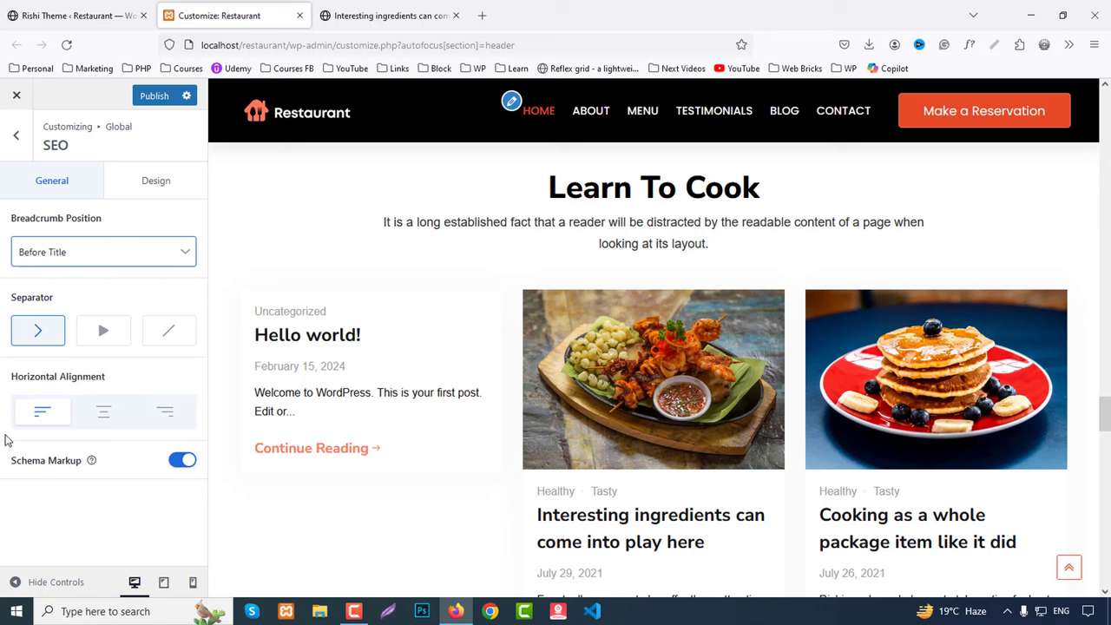
left_click(13, 136)
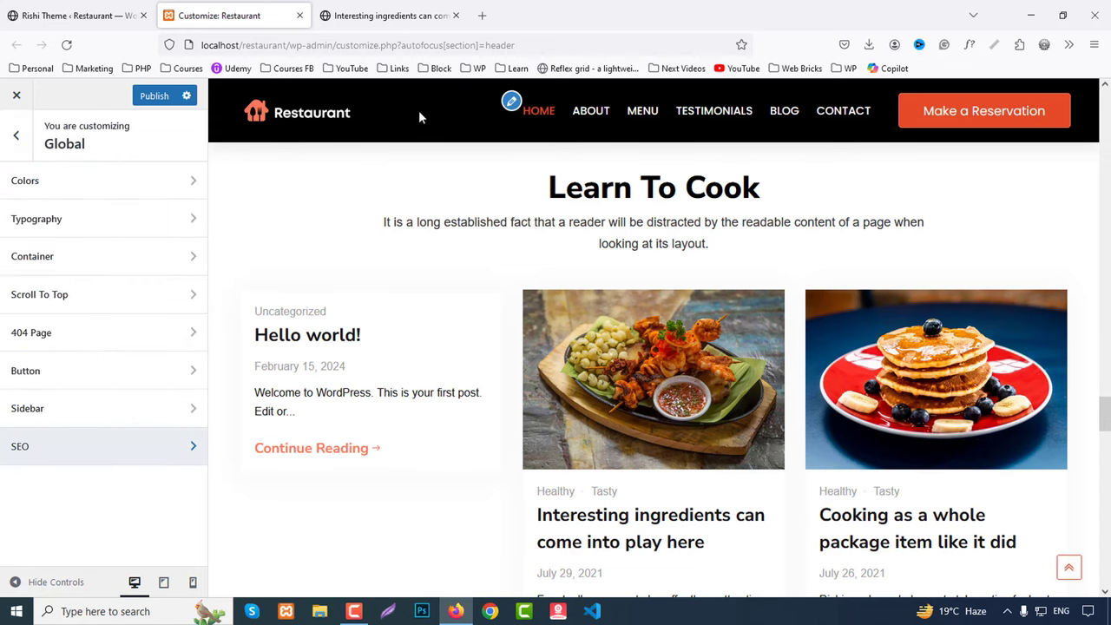
Step: Open the Header Builder customizer from the Rishi theme dashboard and dismiss the autosave notice
key("ctrl+shift+Tab")
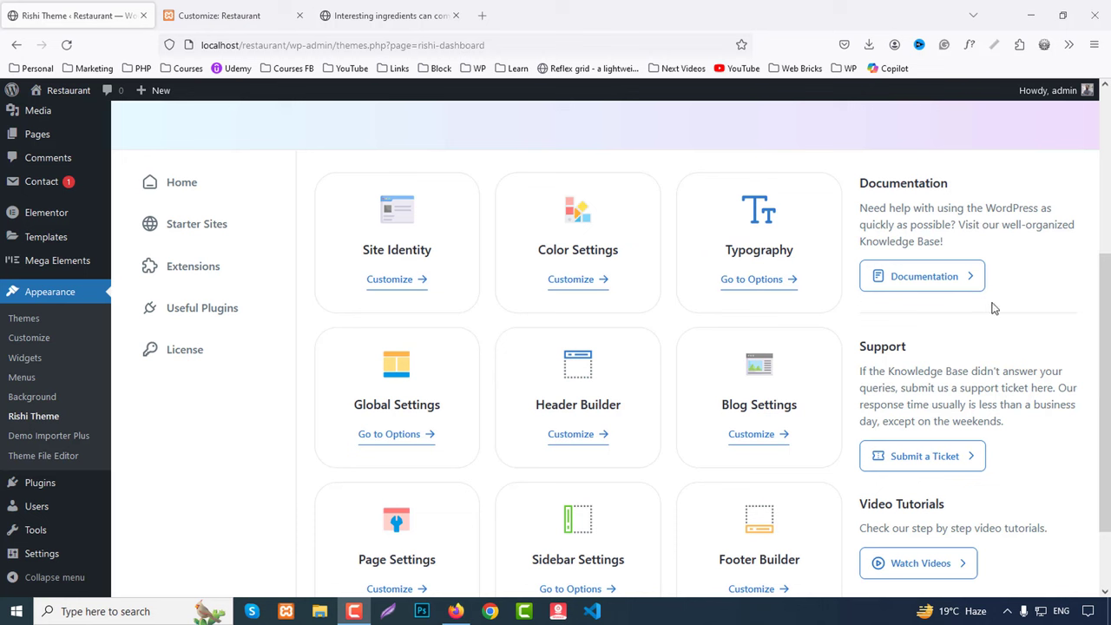
left_click(572, 434)
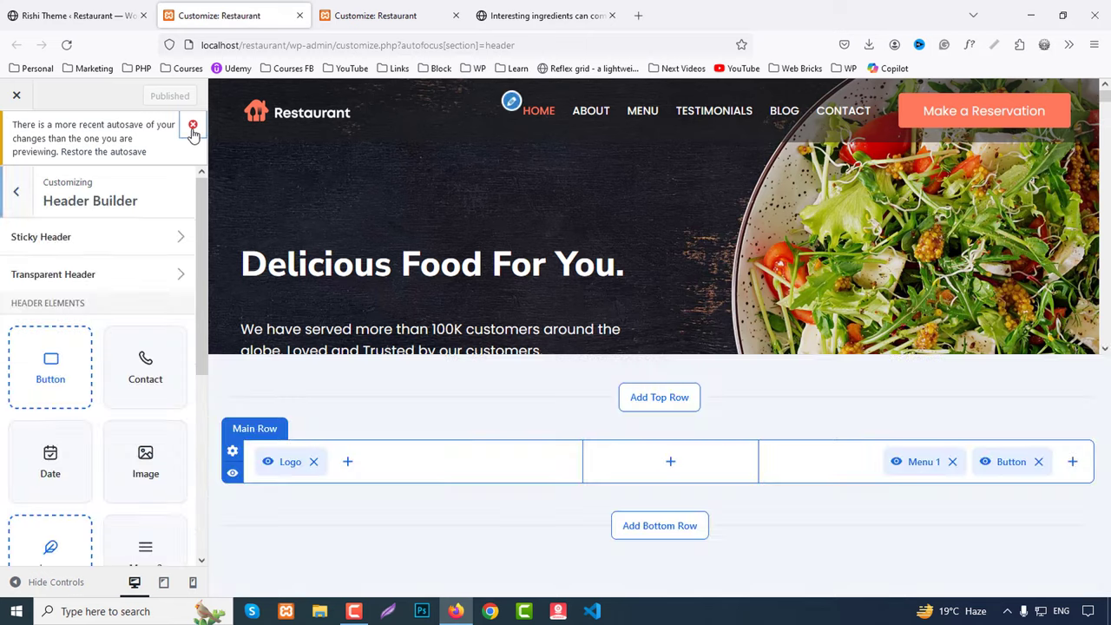
left_click(193, 126)
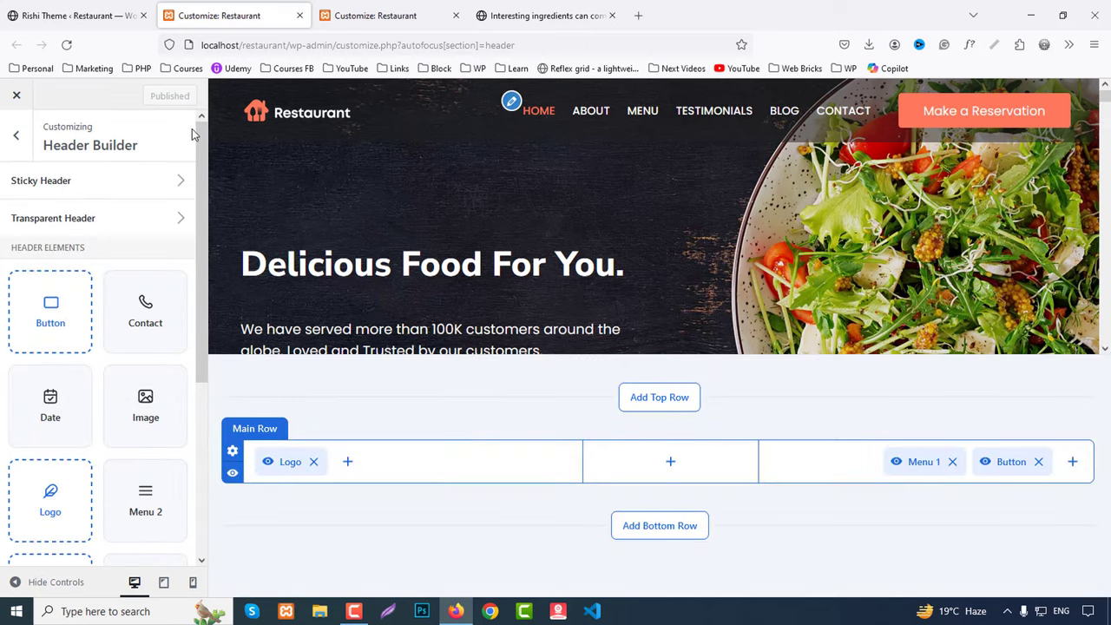
Step: Review the Sticky Header settings and its row choices against the homepage preview, and return to the Header Builder
left_click(42, 184)
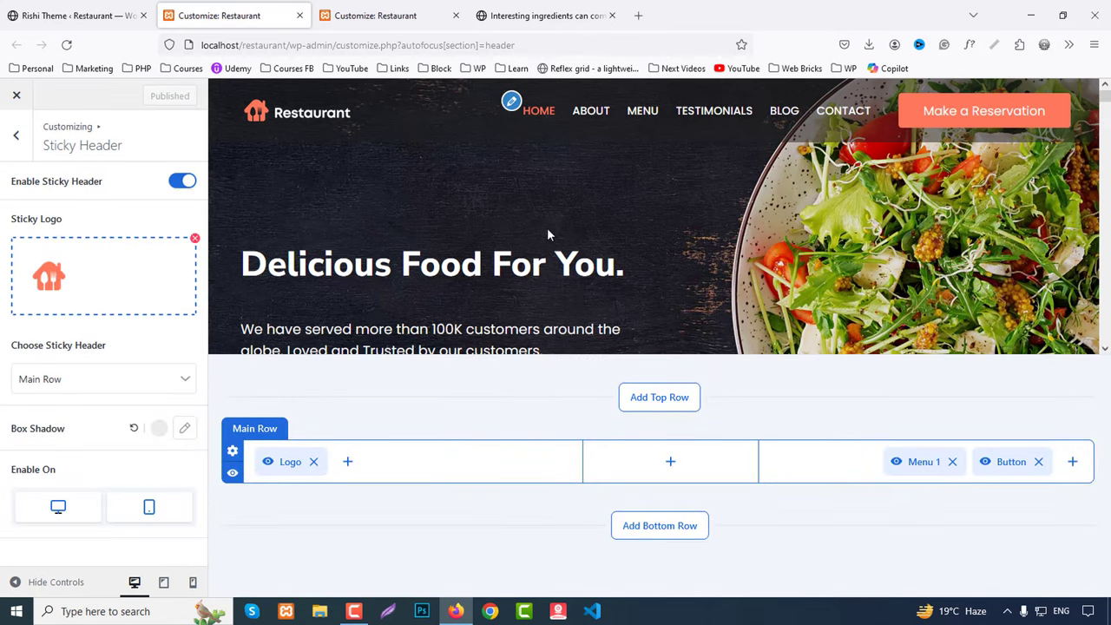
scroll(561, 235, "down", 3)
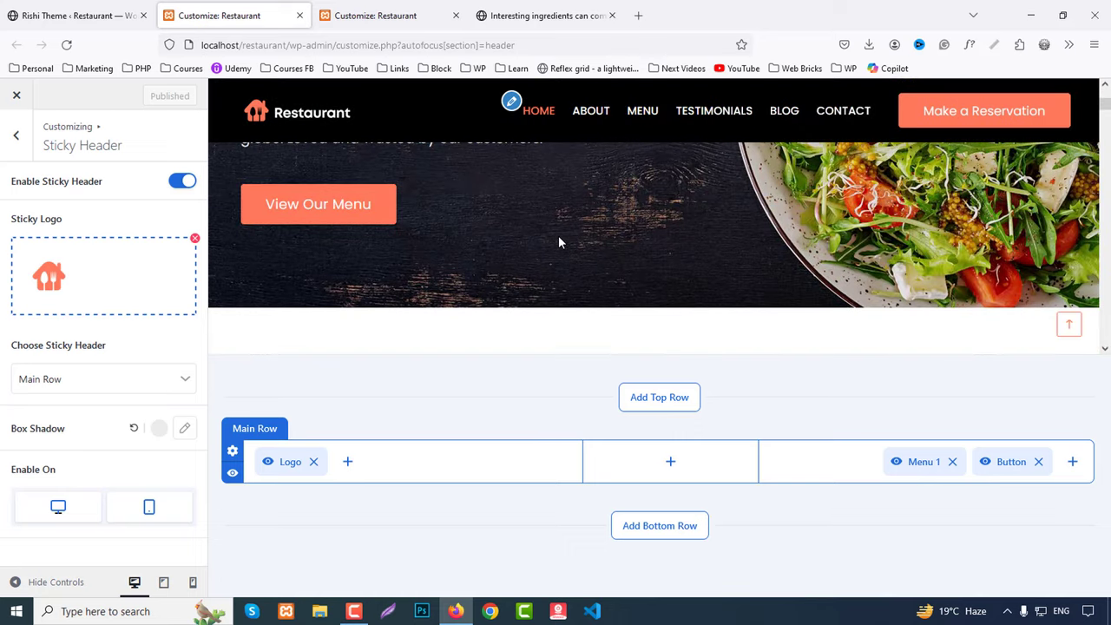
scroll(515, 258, "up", 3)
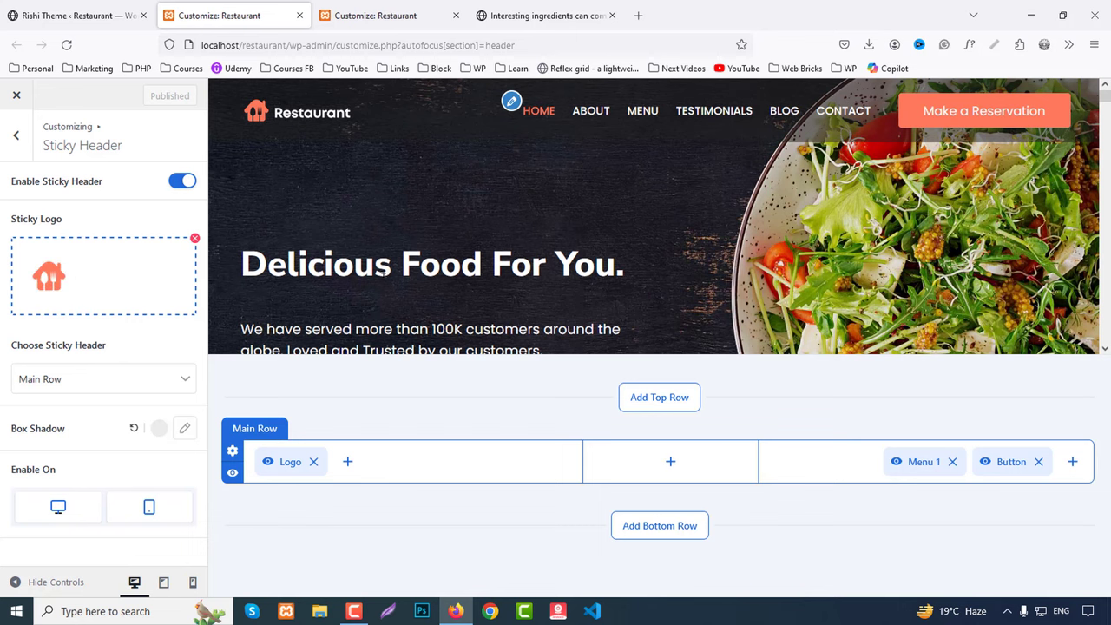
scroll(556, 217, "down", 5)
left_click(102, 379)
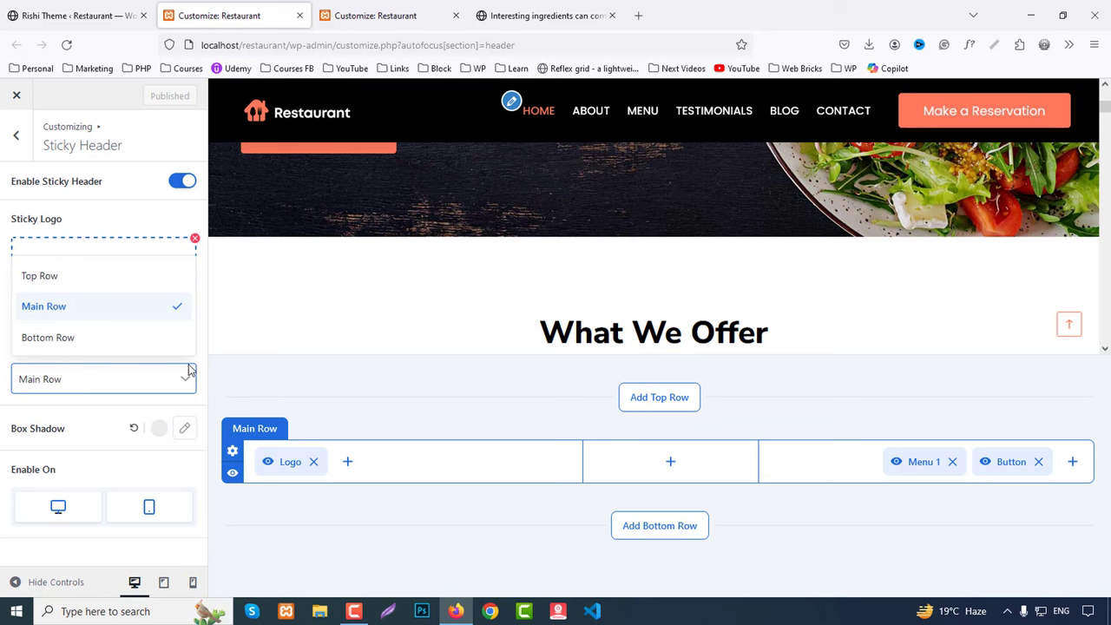
left_click(3, 398)
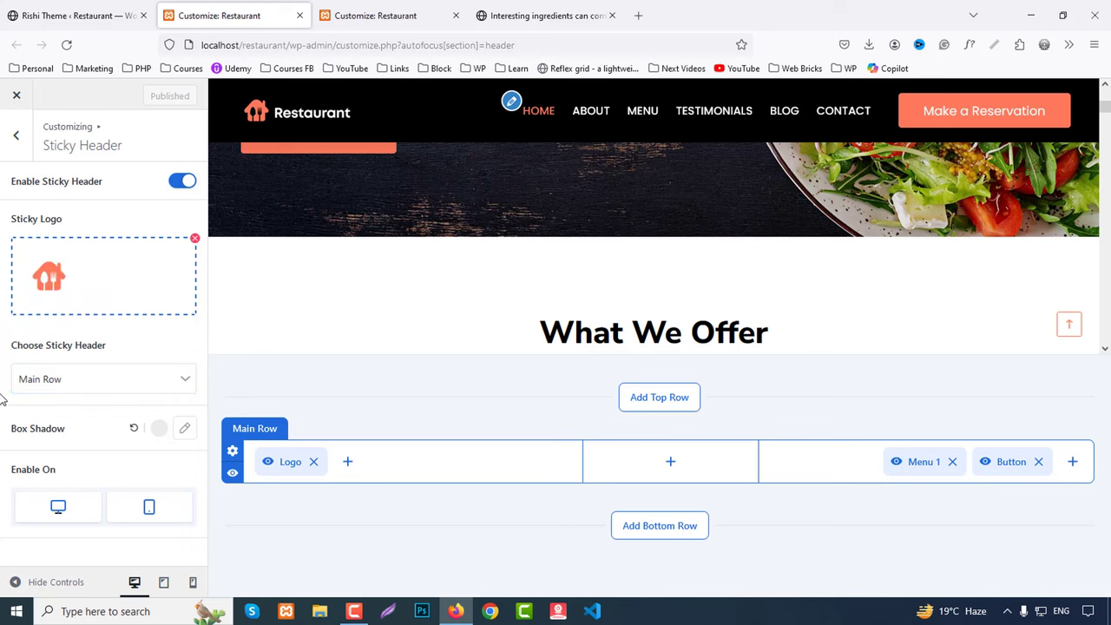
scroll(648, 251, "up", 2)
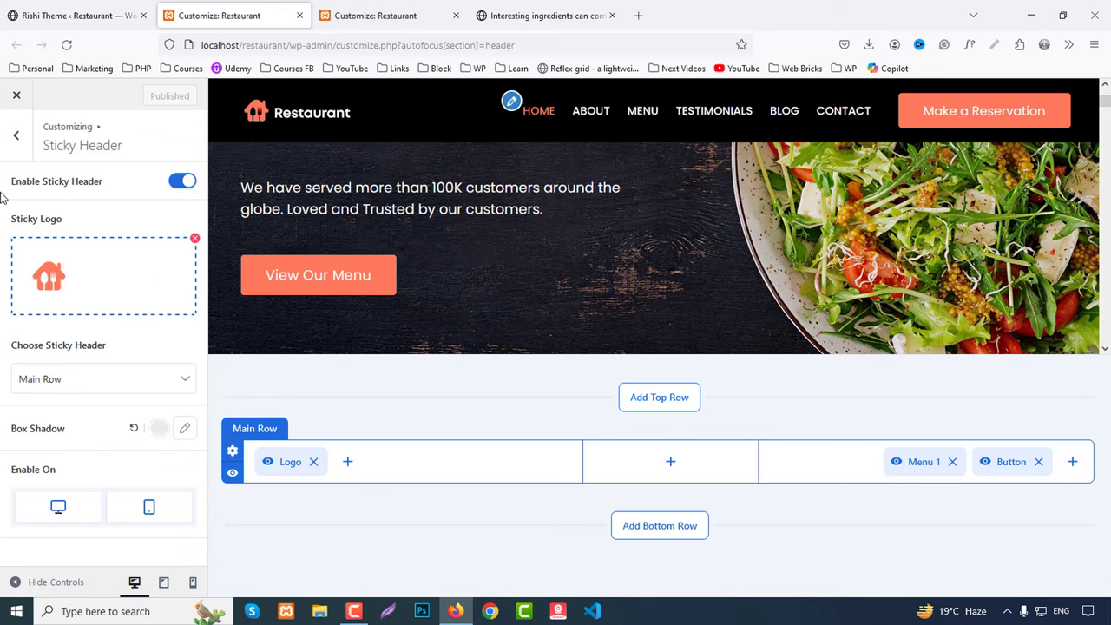
left_click(17, 139)
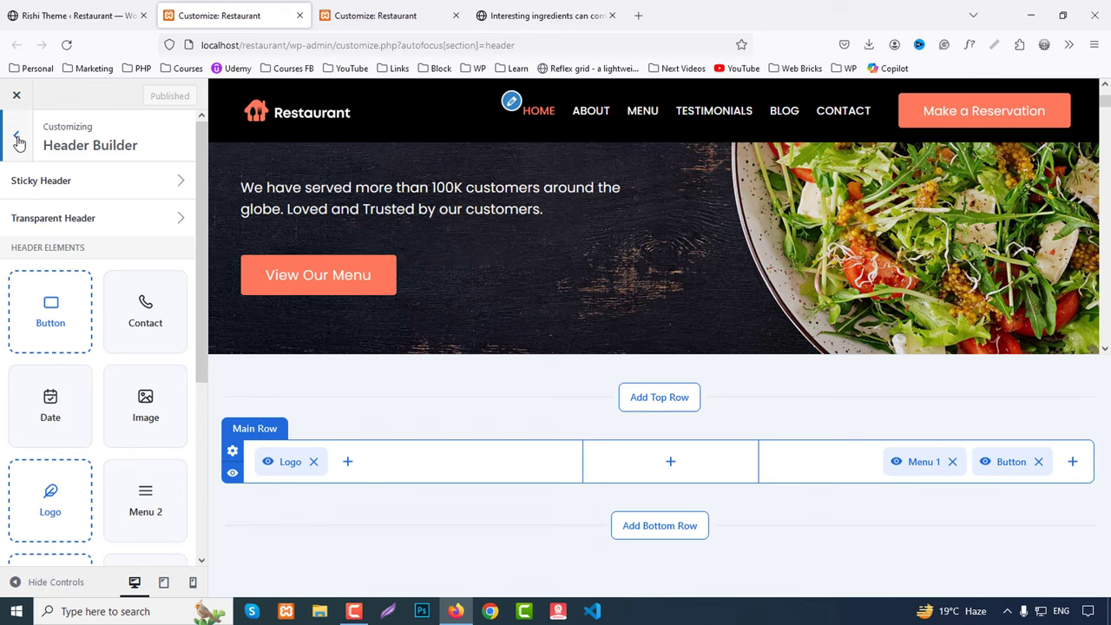
Step: Review the Transparent Header settings, including its logo and page locations, and return to the Header Builder
left_click(82, 221)
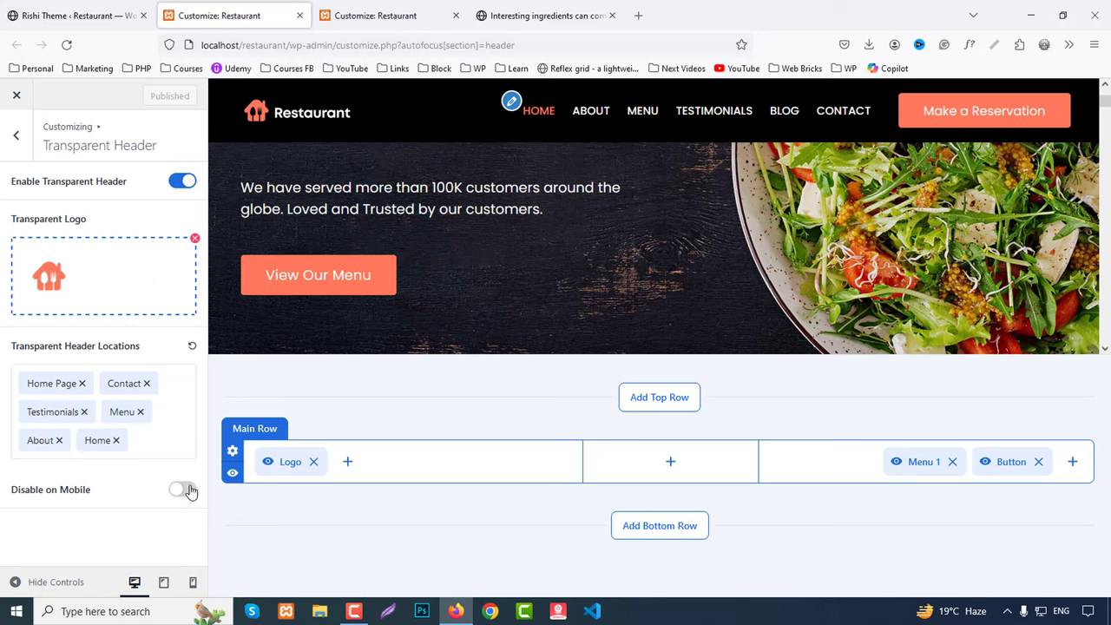
left_click(14, 136)
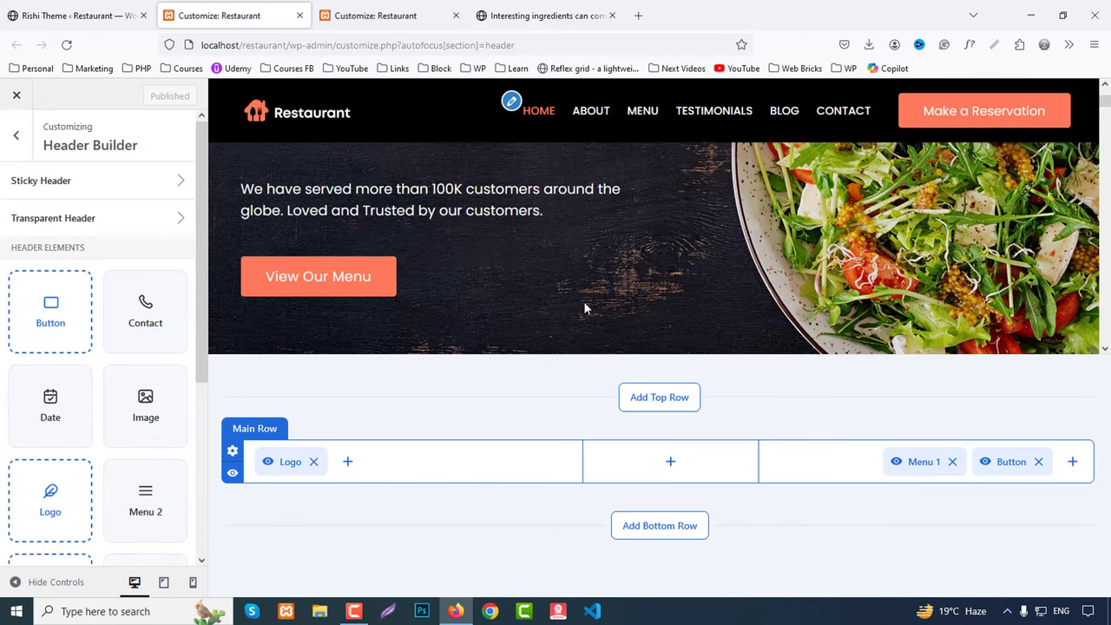
scroll(583, 302, "up", 2)
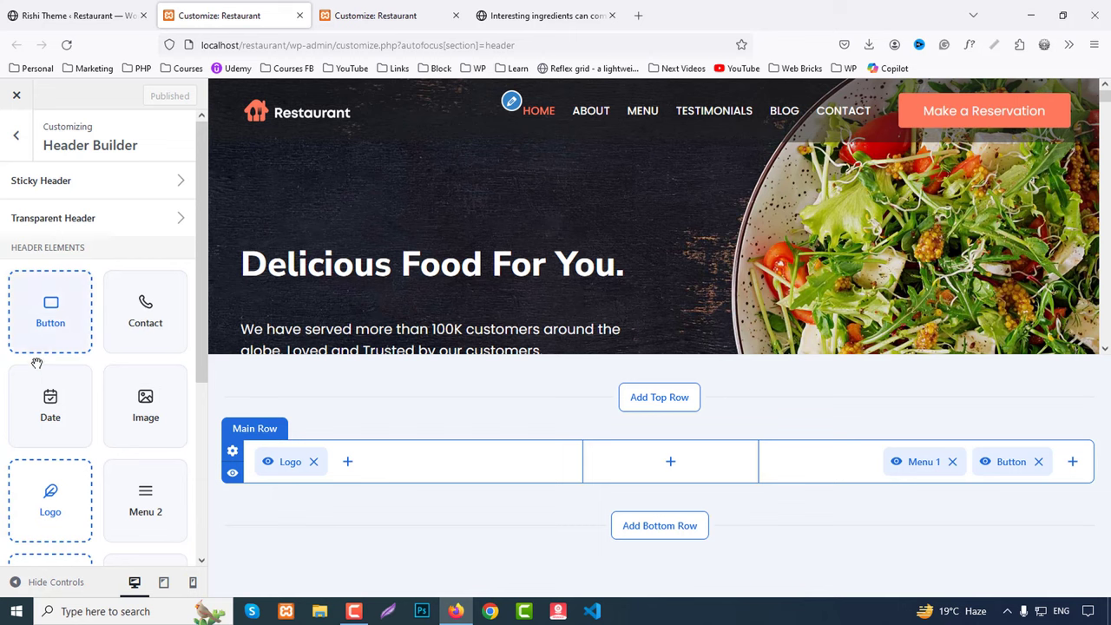
Step: Try the Logo & title style on the header logo, and return it to the Logo style
scroll(39, 373, "down", 3)
scroll(39, 369, "up", 3)
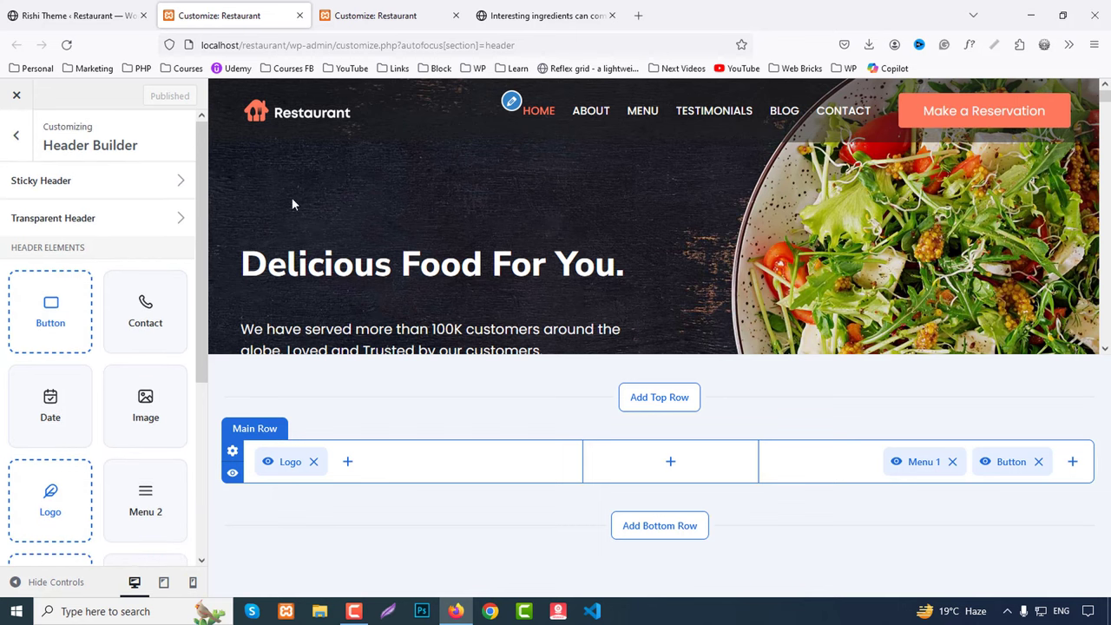
left_click(289, 462)
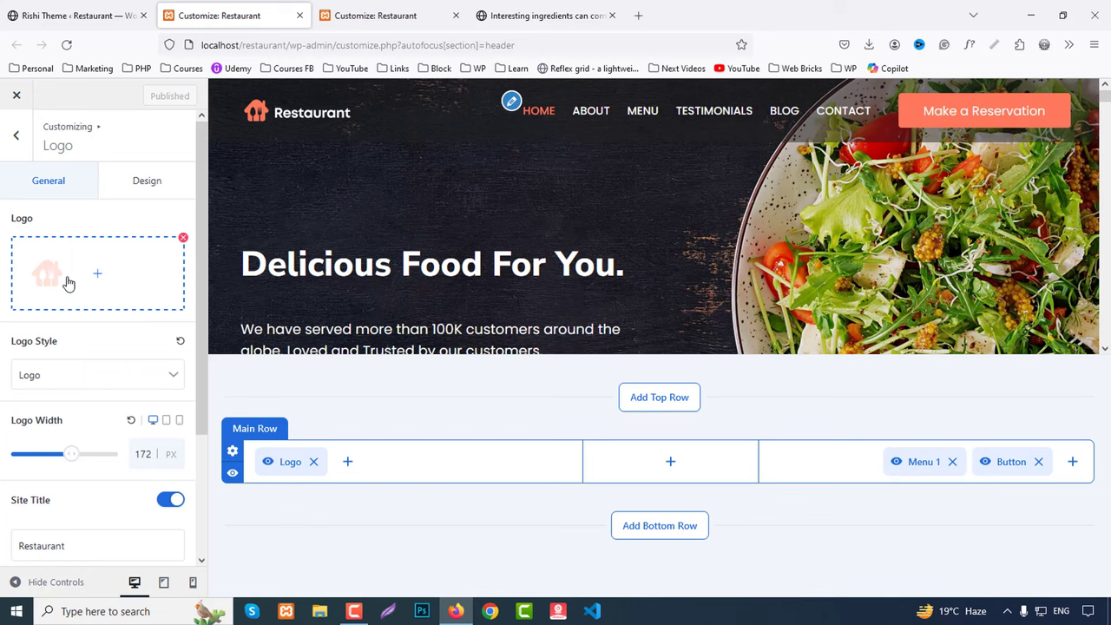
left_click(64, 375)
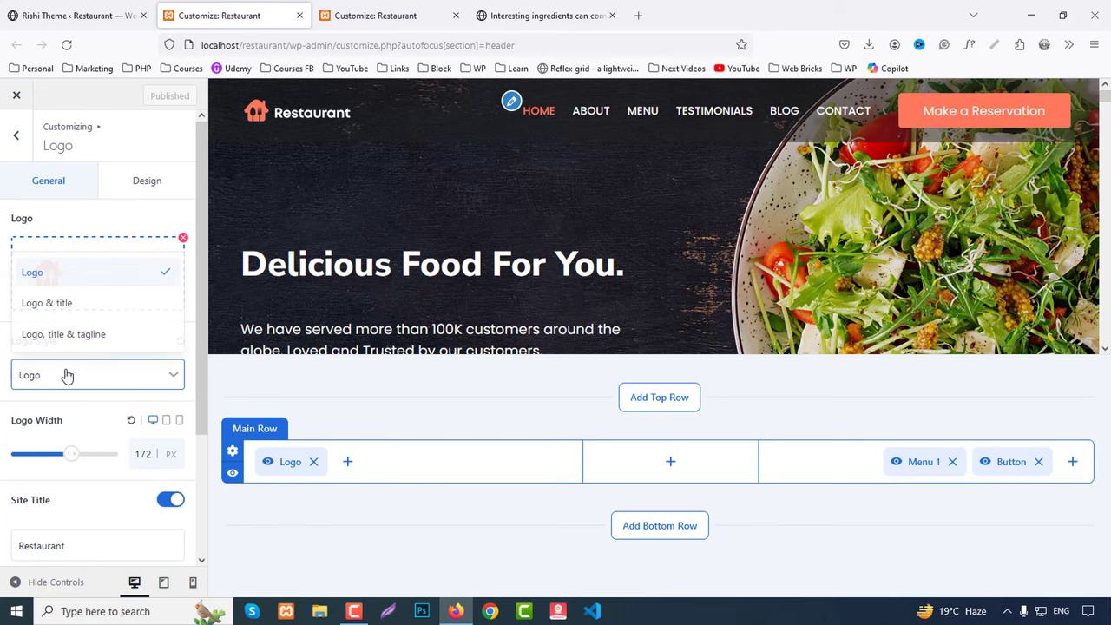
left_click(58, 314)
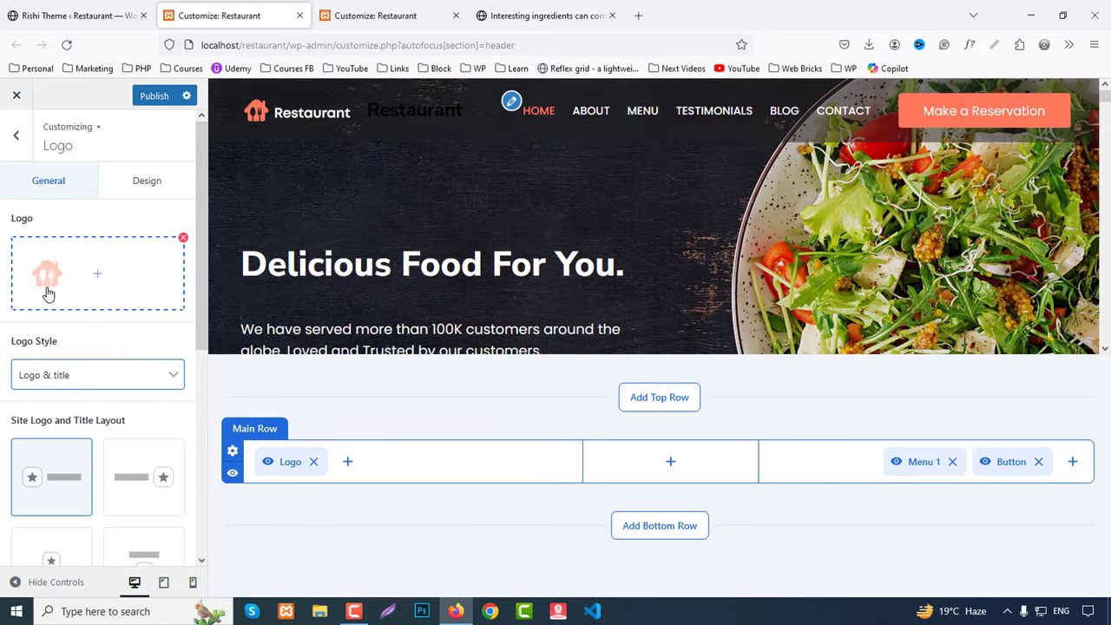
left_click(55, 380)
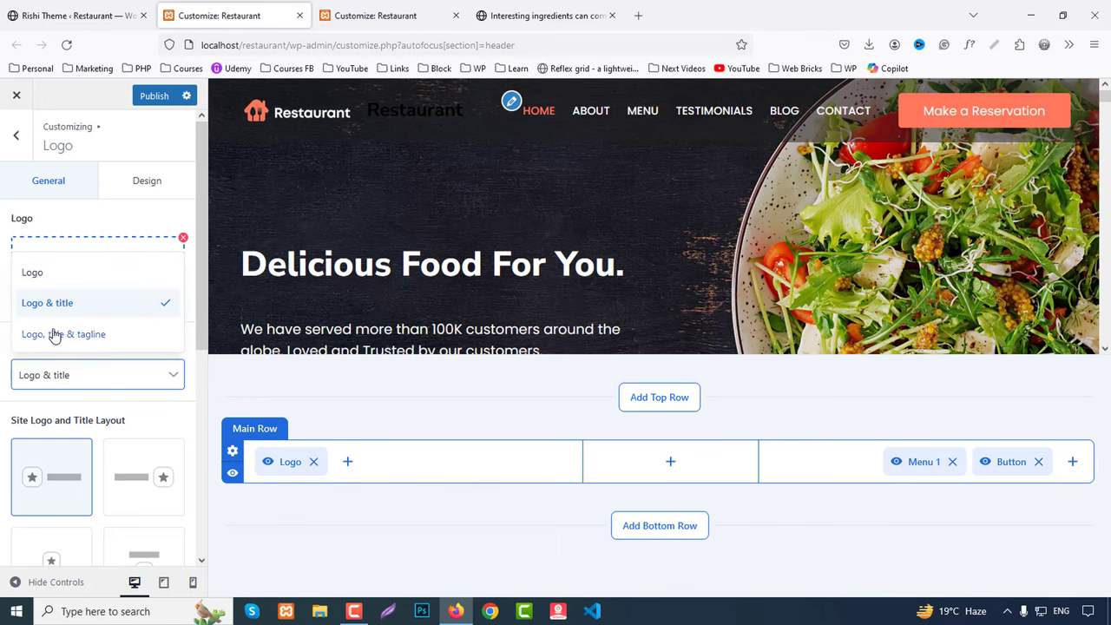
left_click(35, 274)
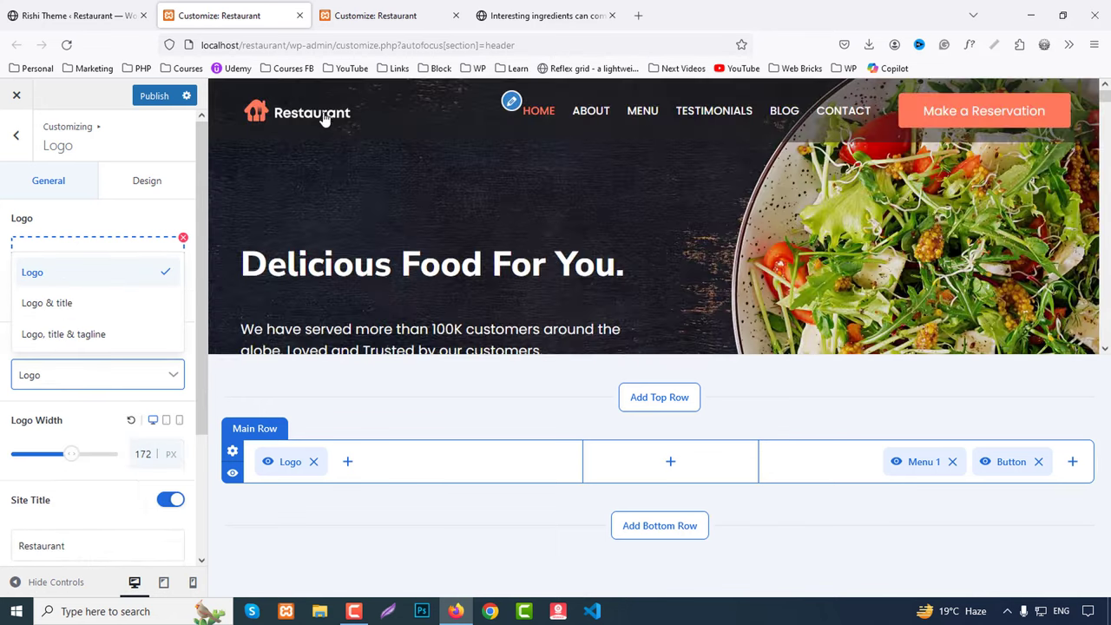
left_click_drag(287, 109, 291, 196)
scroll(8, 492, "down", 2)
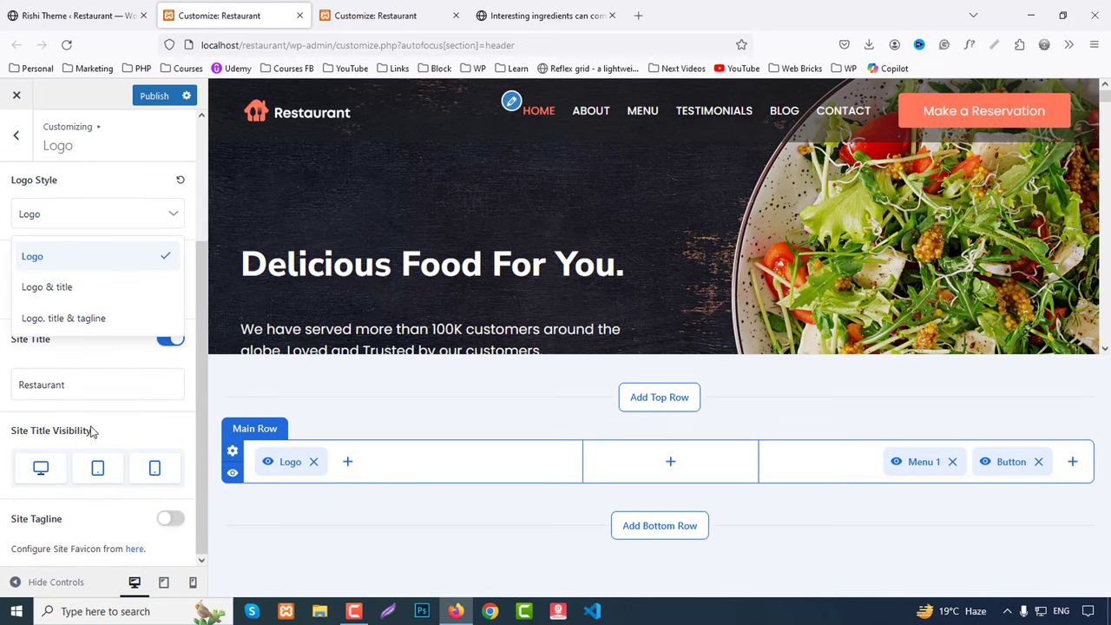
left_click(95, 388)
left_click_drag(95, 388, 0, 393)
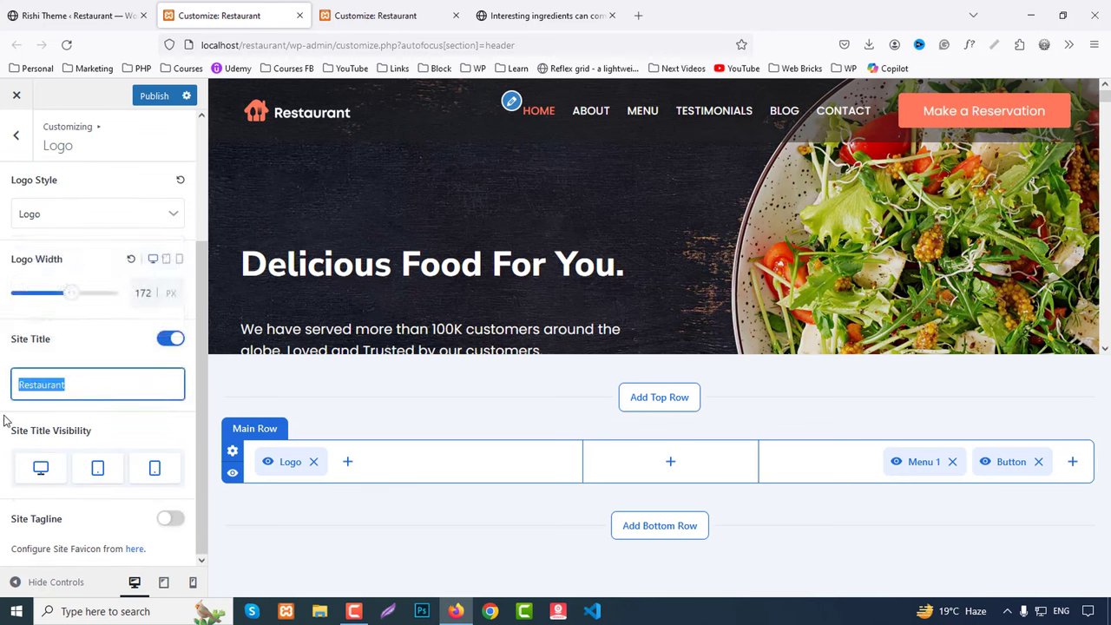
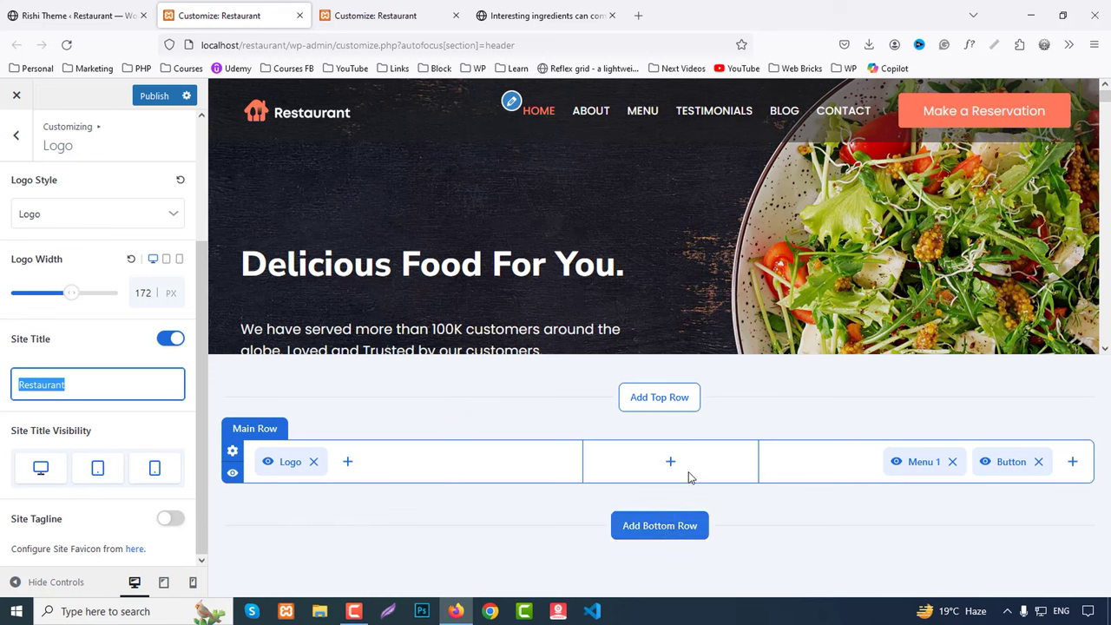
Step: Add a top row to the header and place a Contact element in its first column
left_click(662, 404)
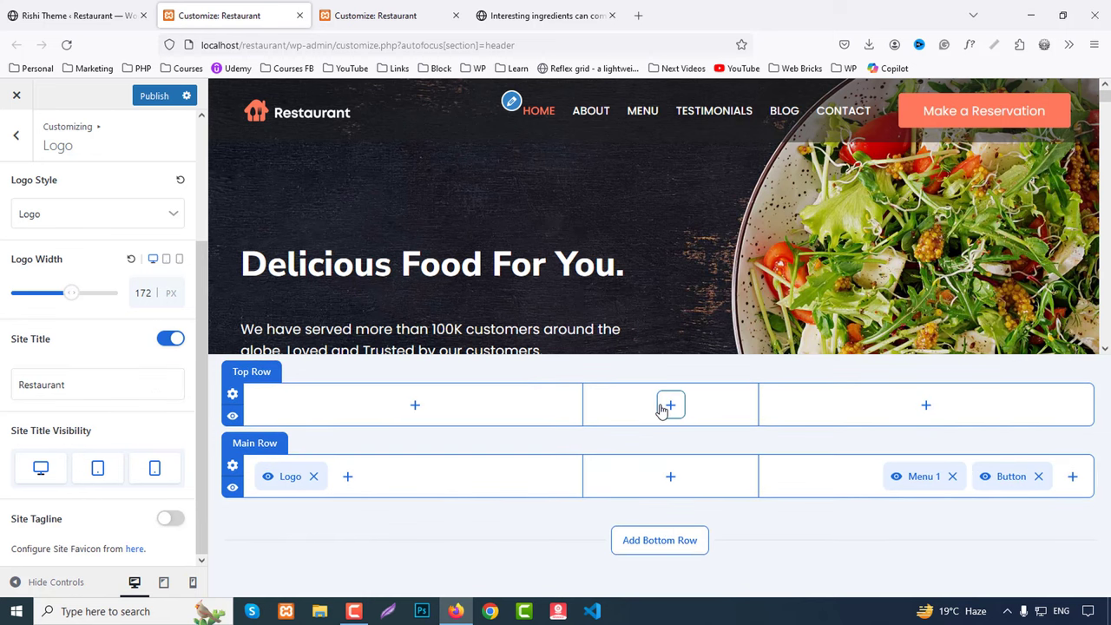
left_click(416, 406)
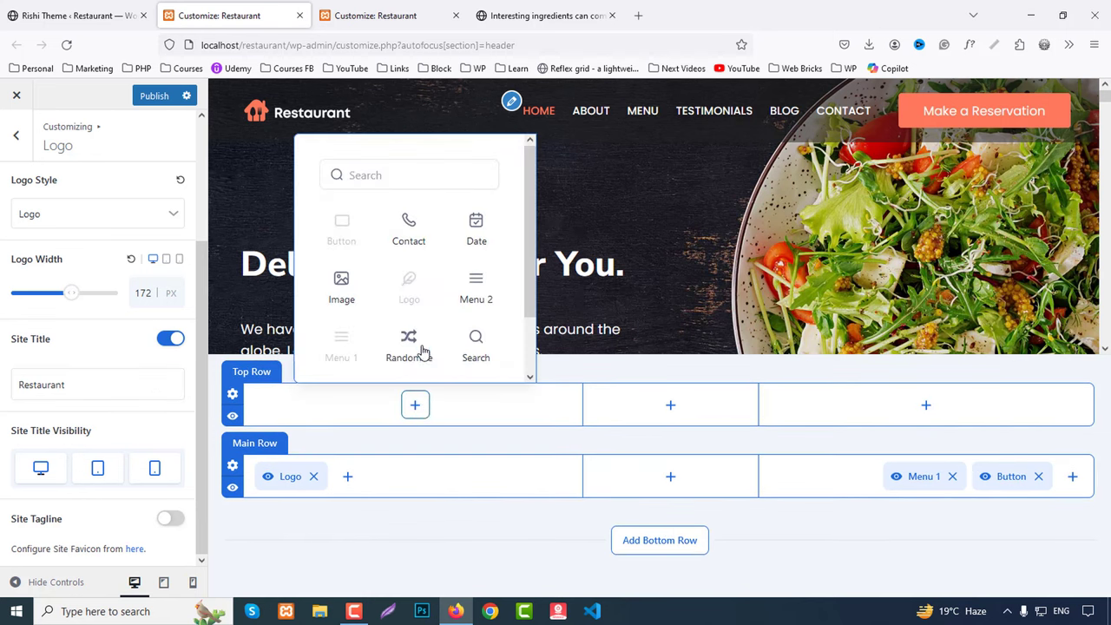
scroll(424, 245, "down", 1)
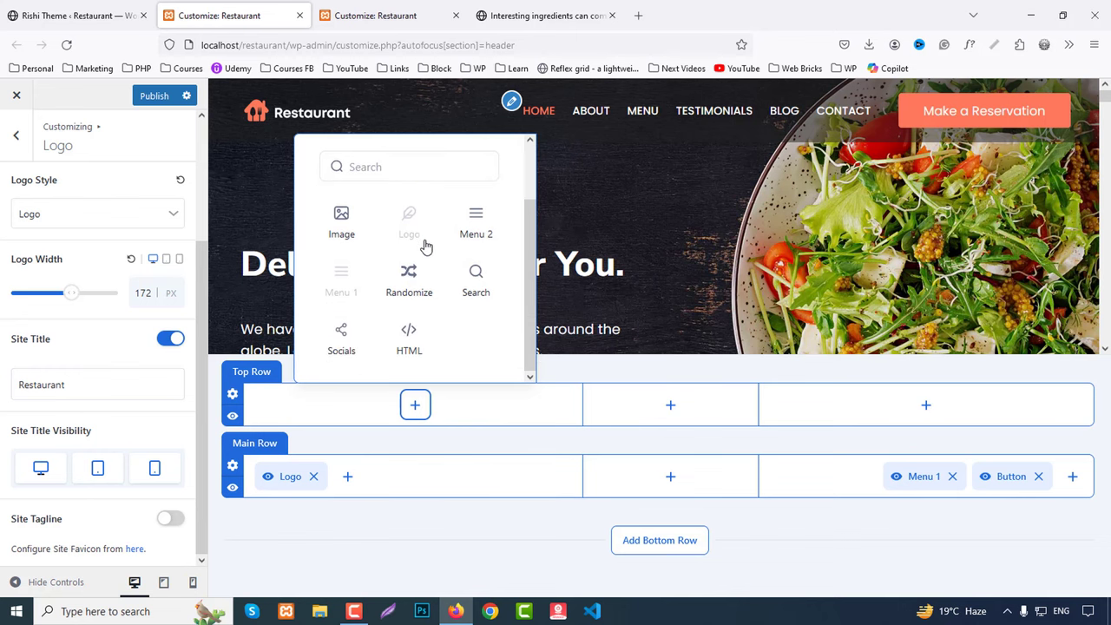
scroll(425, 246, "up", 1)
left_click(416, 242)
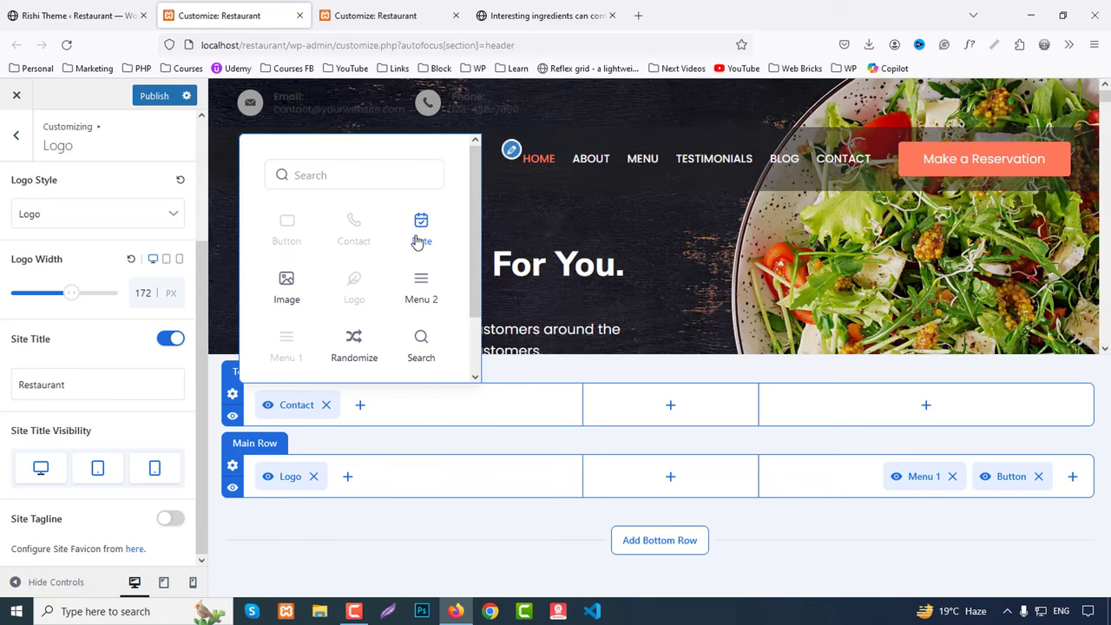
left_click(526, 411)
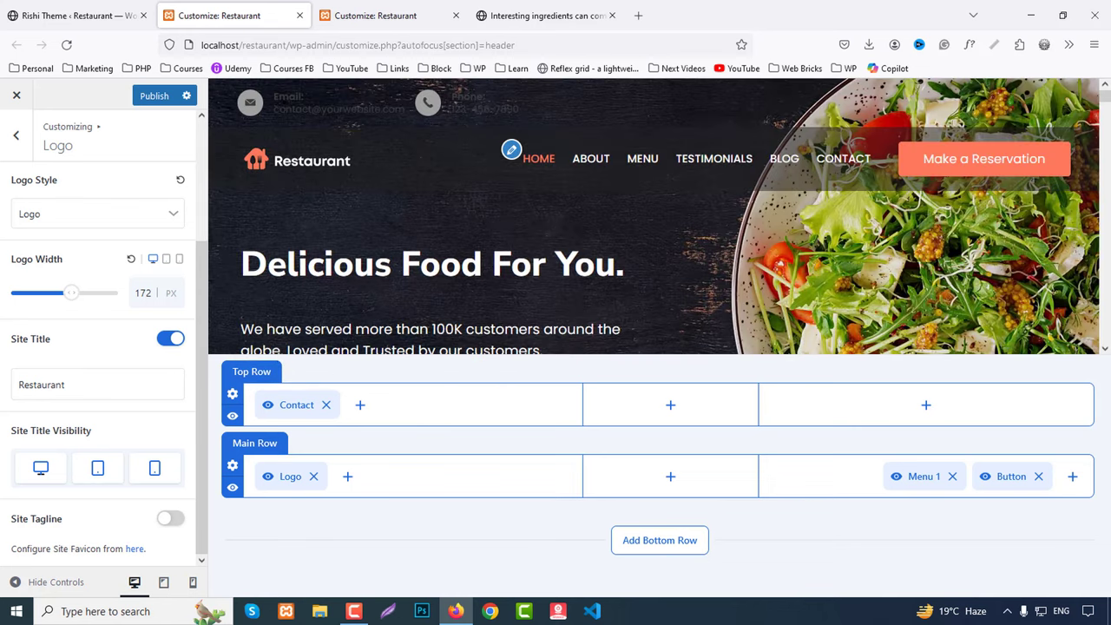
Step: Set the Contact element's initial font color for the default state to white (FFFFFF)
left_click(289, 403)
scroll(31, 337, "up", 3)
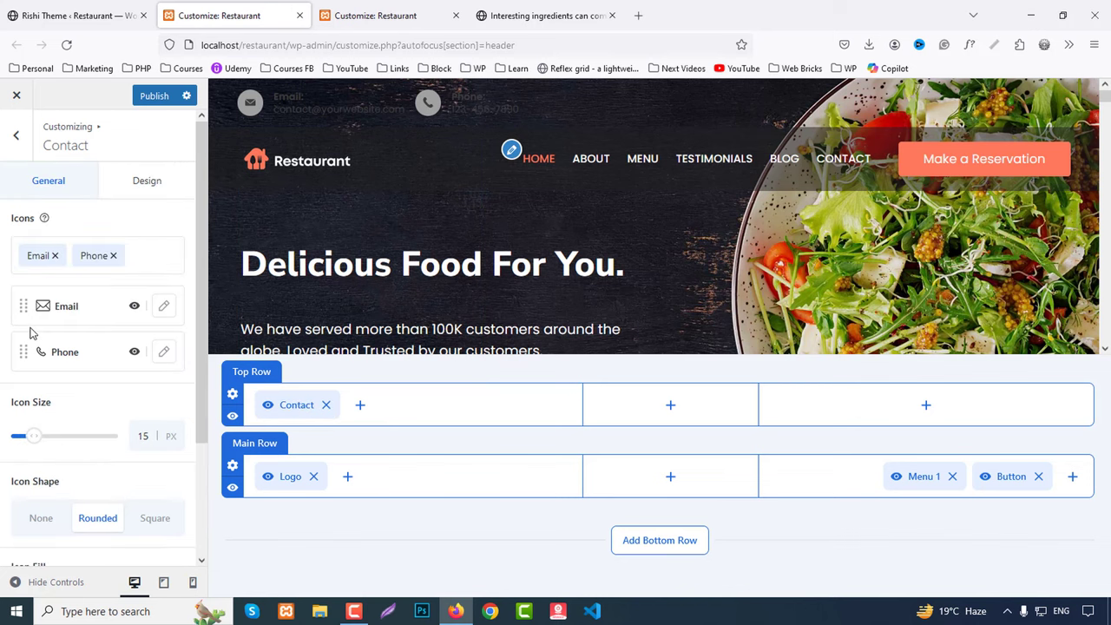
left_click(153, 181)
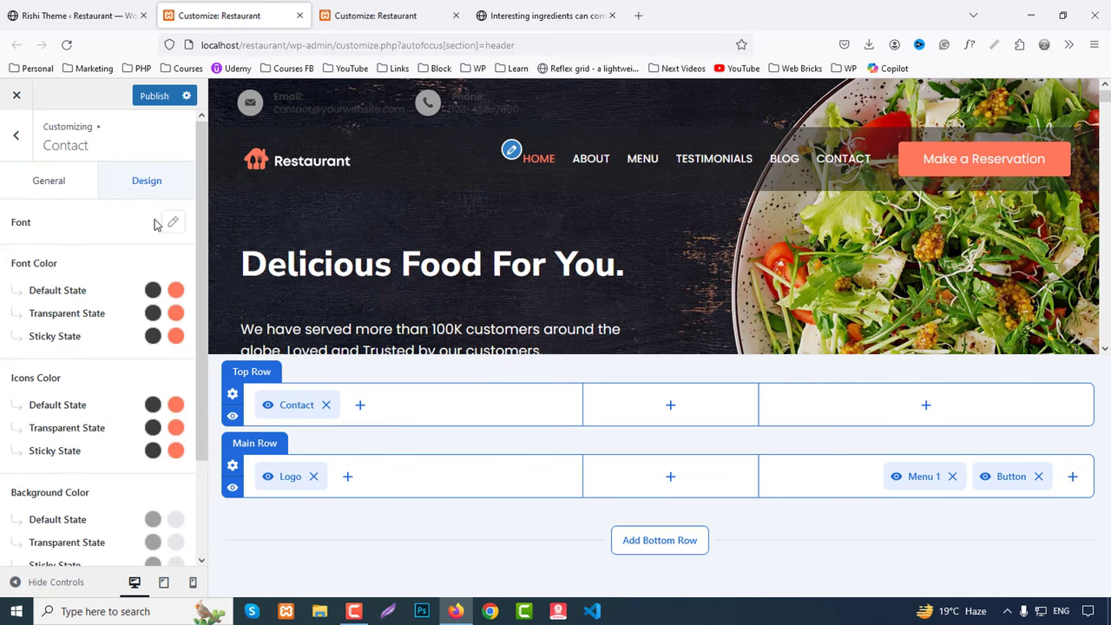
left_click(152, 290)
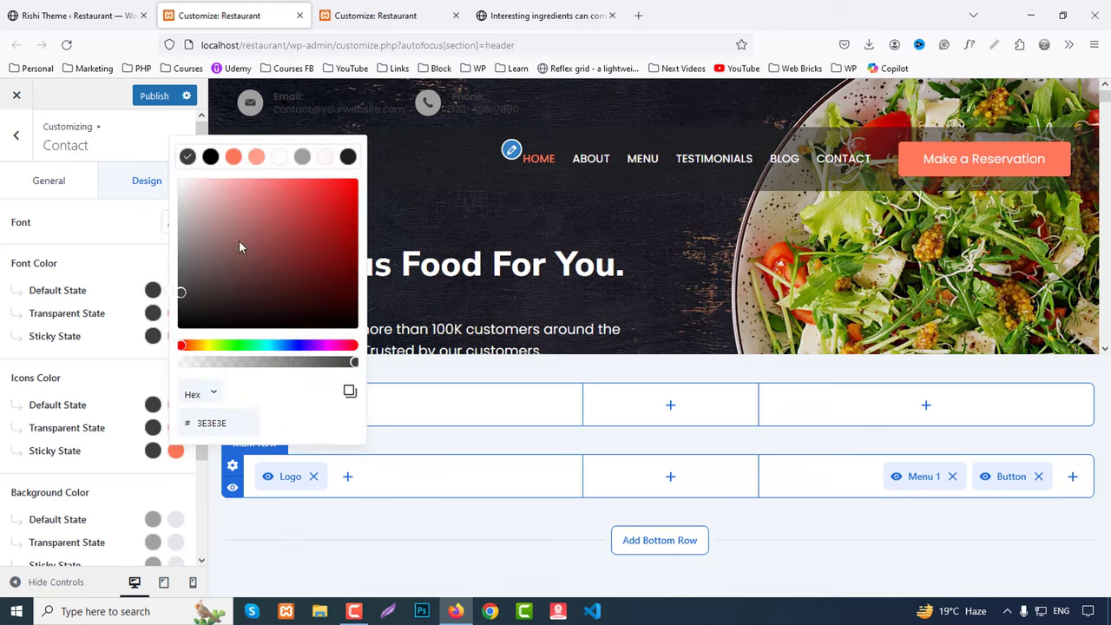
left_click(280, 158)
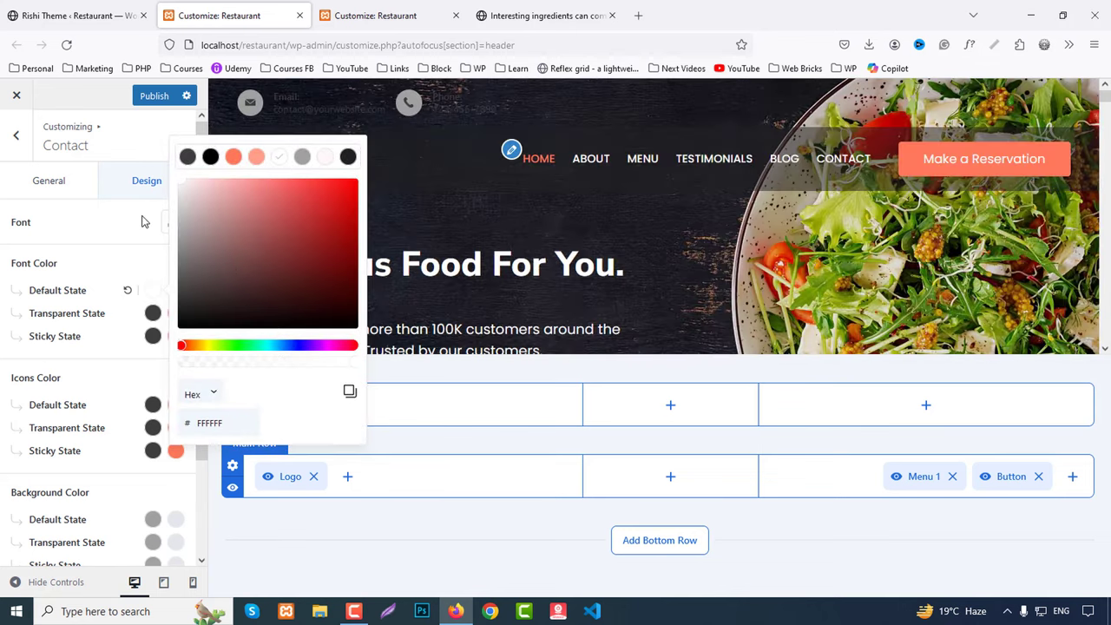
left_click(120, 233)
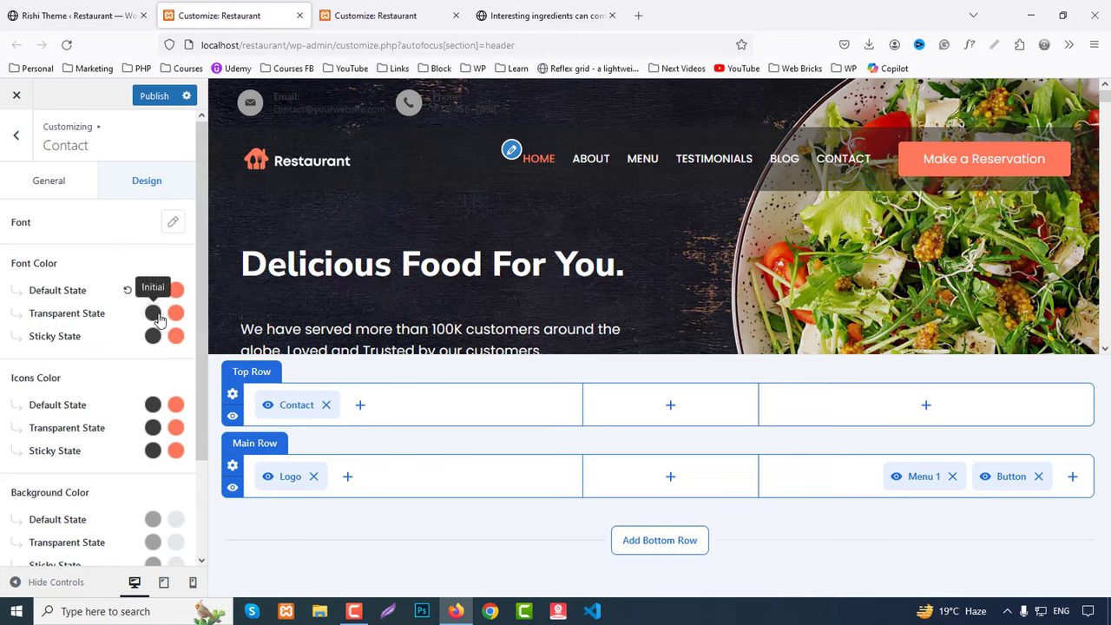
Step: Set the Contact element's initial icon color for the default state to orange (FF785B)
left_click(154, 405)
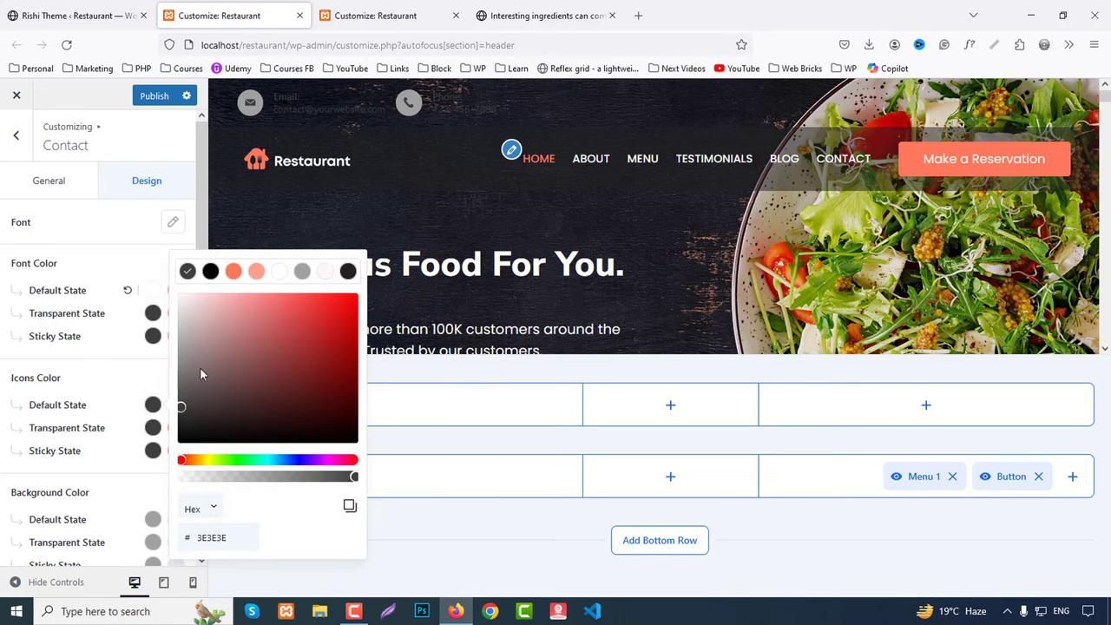
left_click(235, 273)
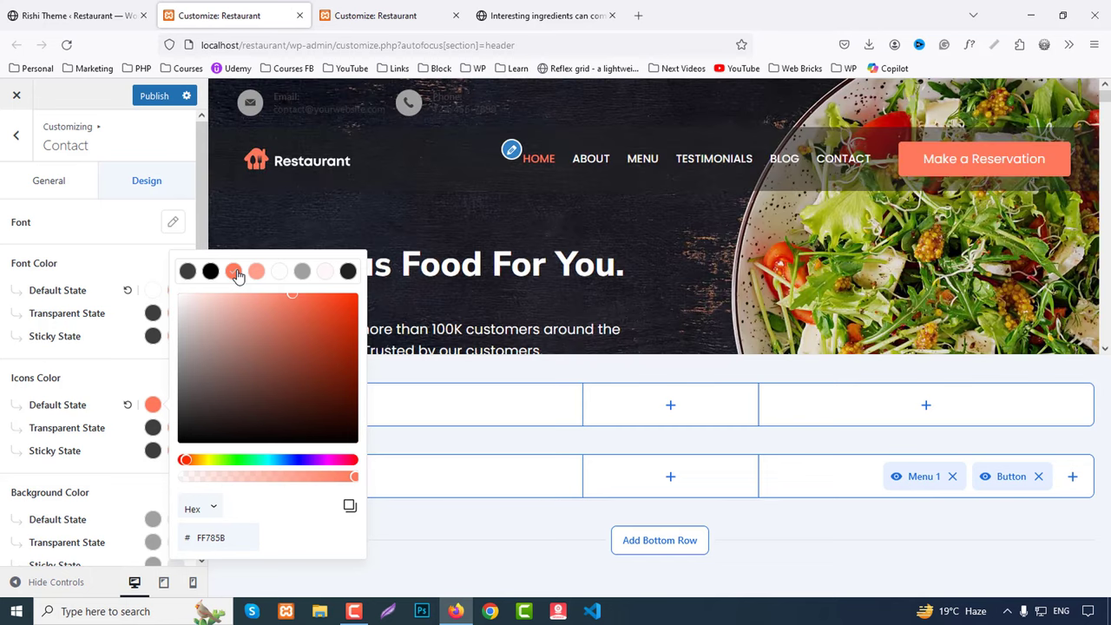
left_click(111, 351)
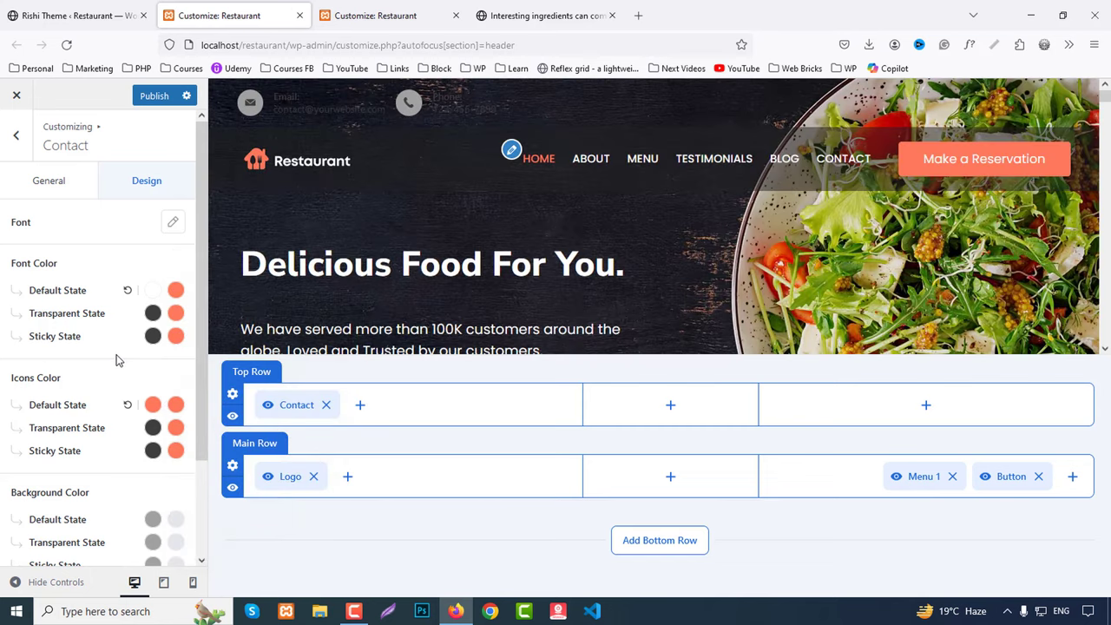
Step: Set the initial background color of the Contact icons in the default state to orange (FF785B)
scroll(118, 360, "down", 3)
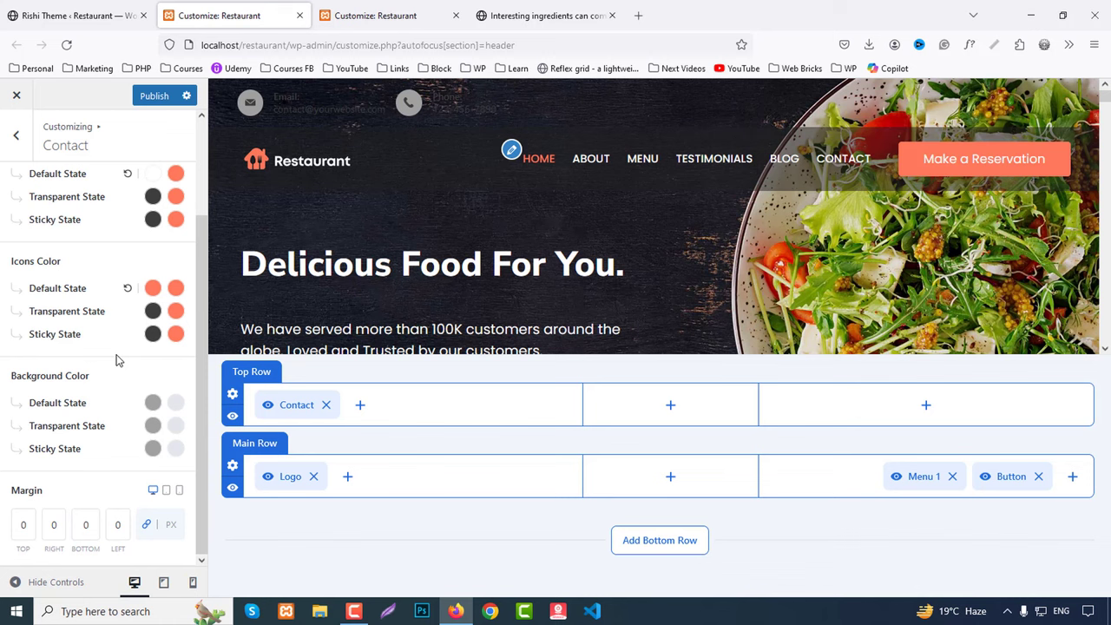
left_click(153, 405)
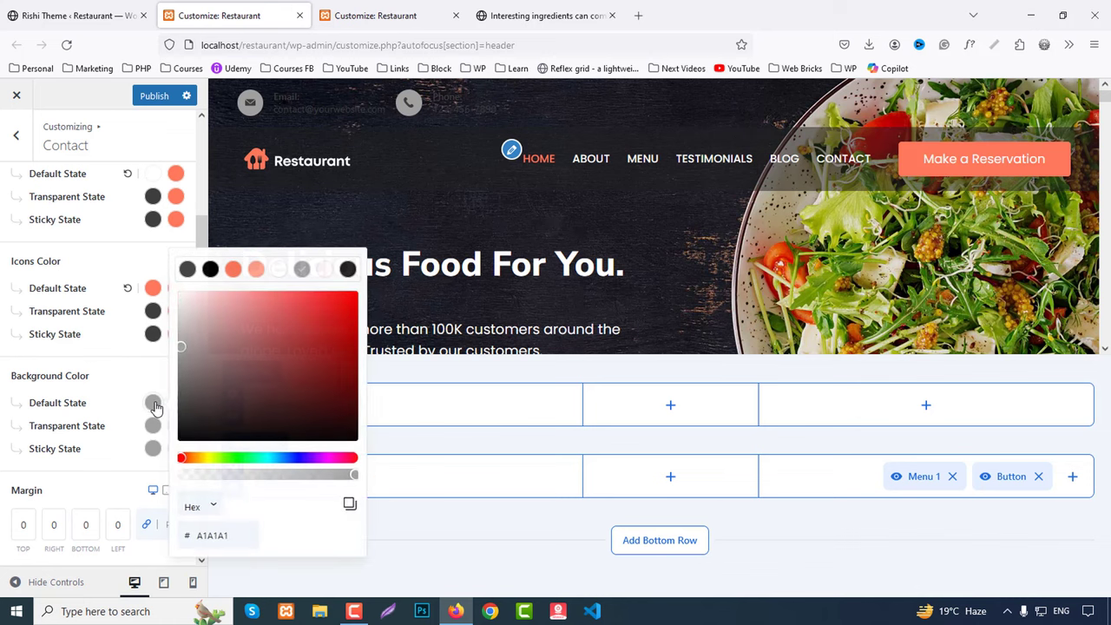
left_click(235, 269)
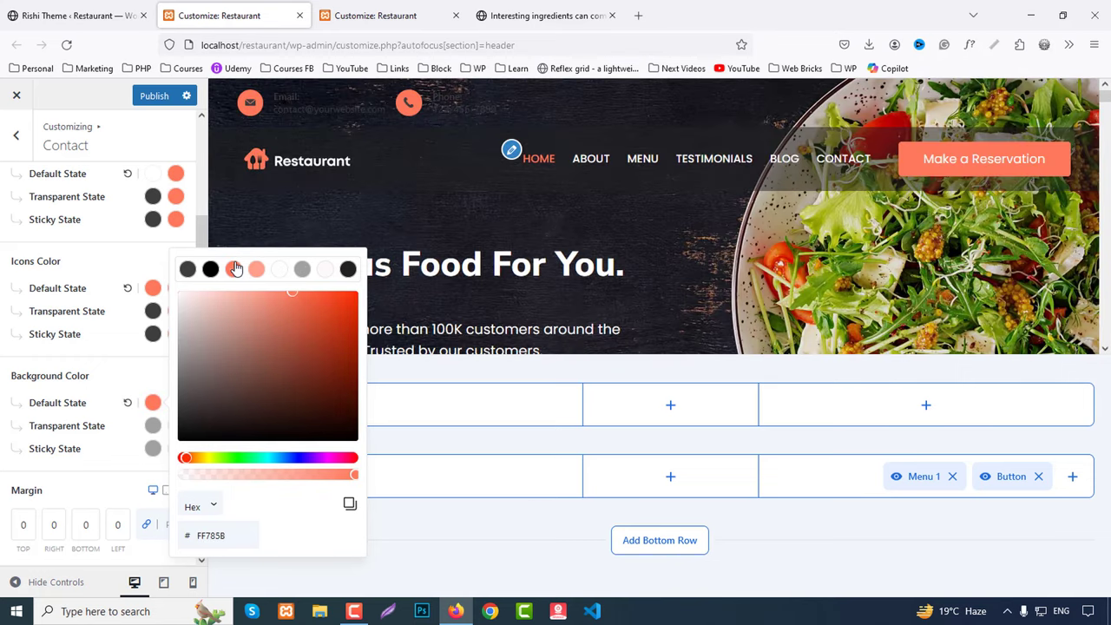
left_click(127, 381)
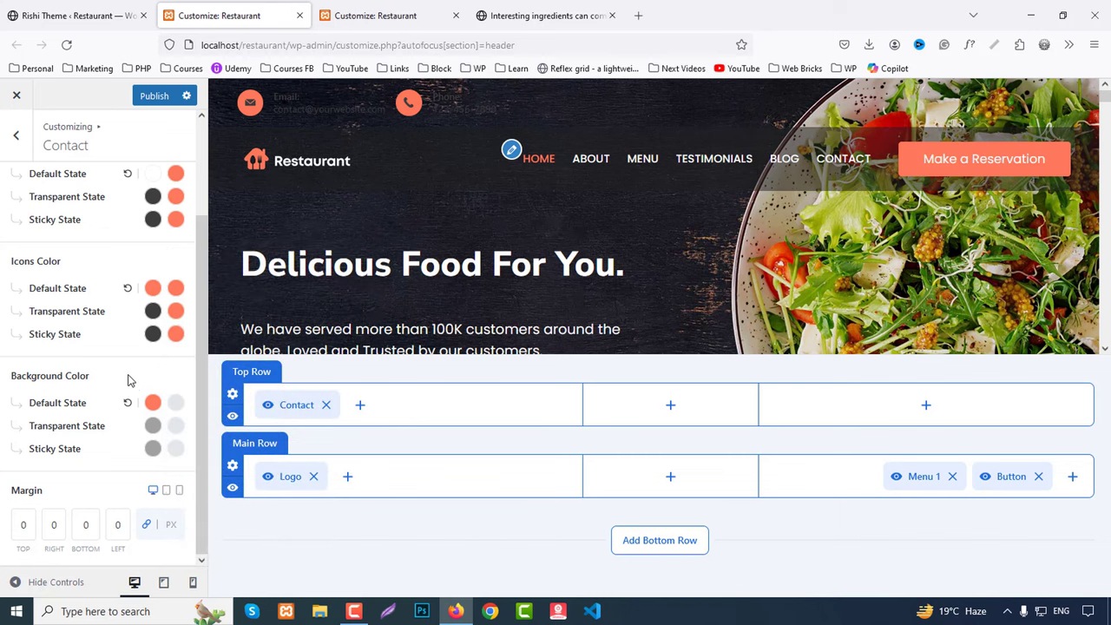
Step: Set the Contact element's initial icon color for the default state to white (FFFFFF)
left_click(153, 294)
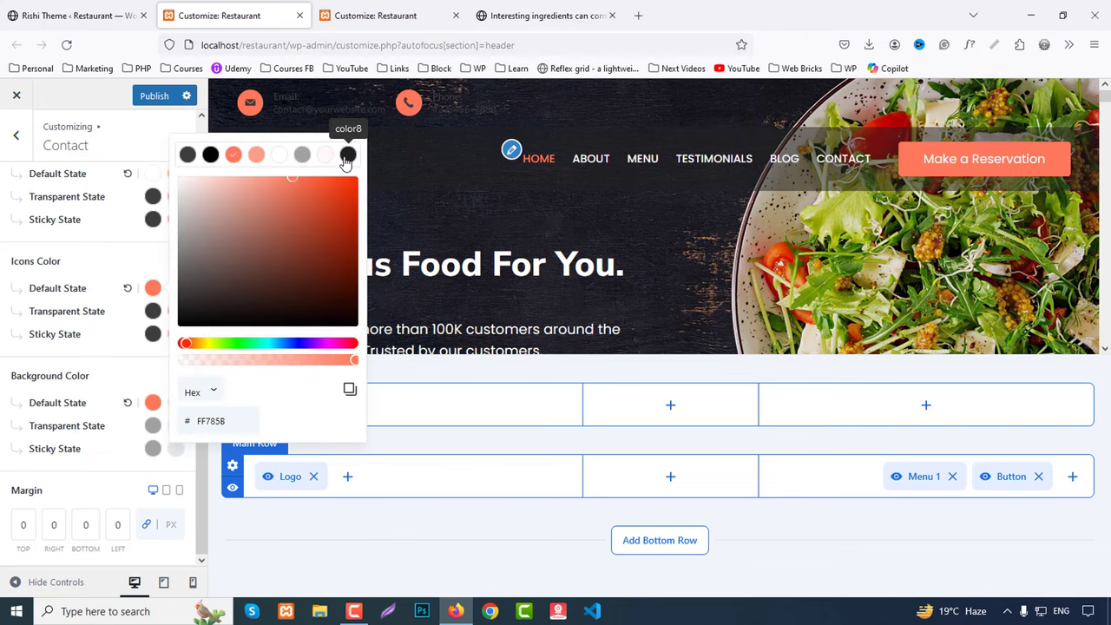
left_click(281, 156)
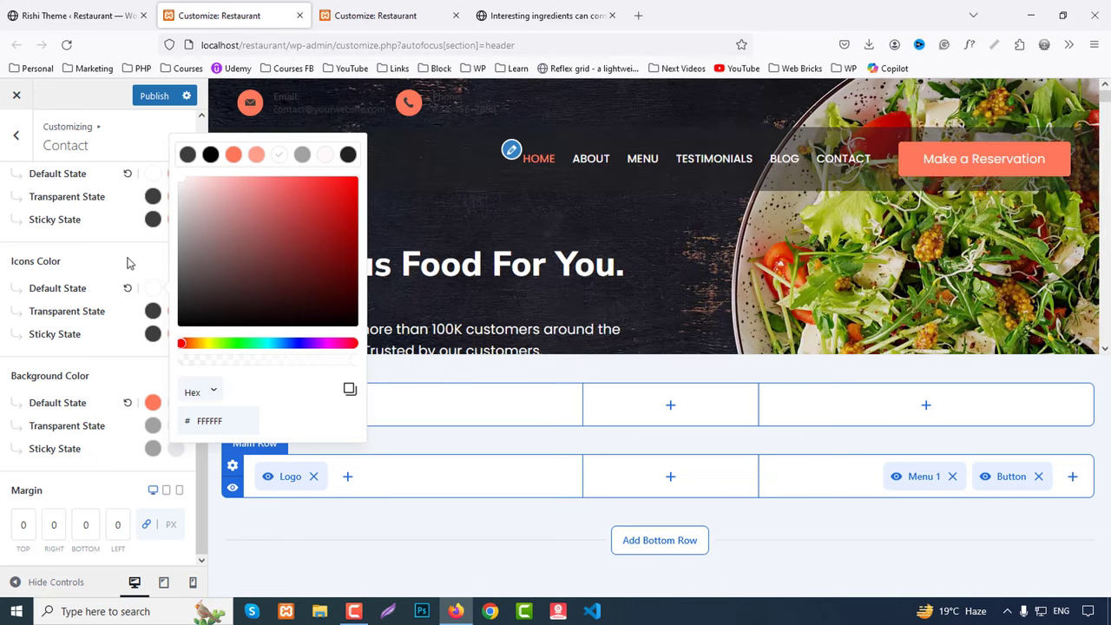
scroll(132, 269, "up", 2)
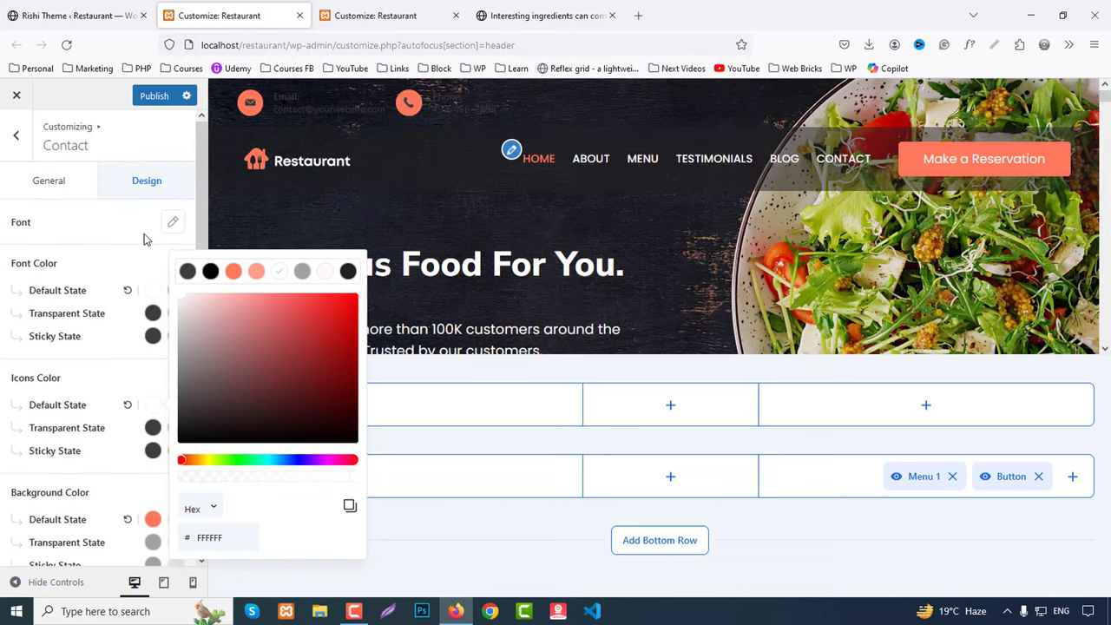
scroll(498, 252, "down", 2)
scroll(498, 252, "up", 2)
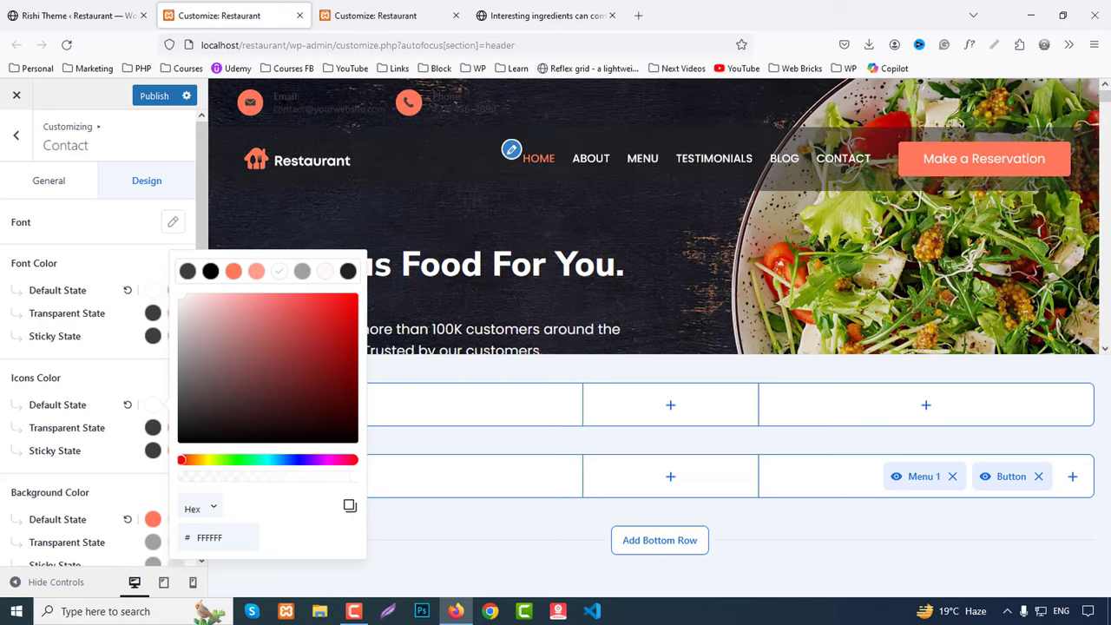
left_click(83, 236)
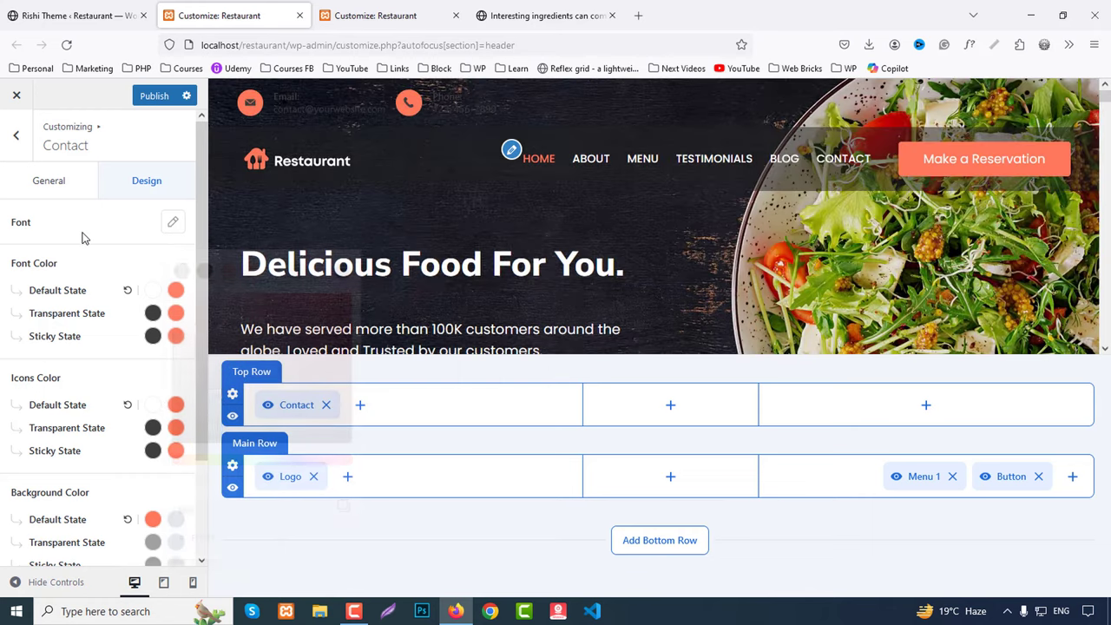
scroll(3, 415, "down", 2)
scroll(3, 415, "up", 2)
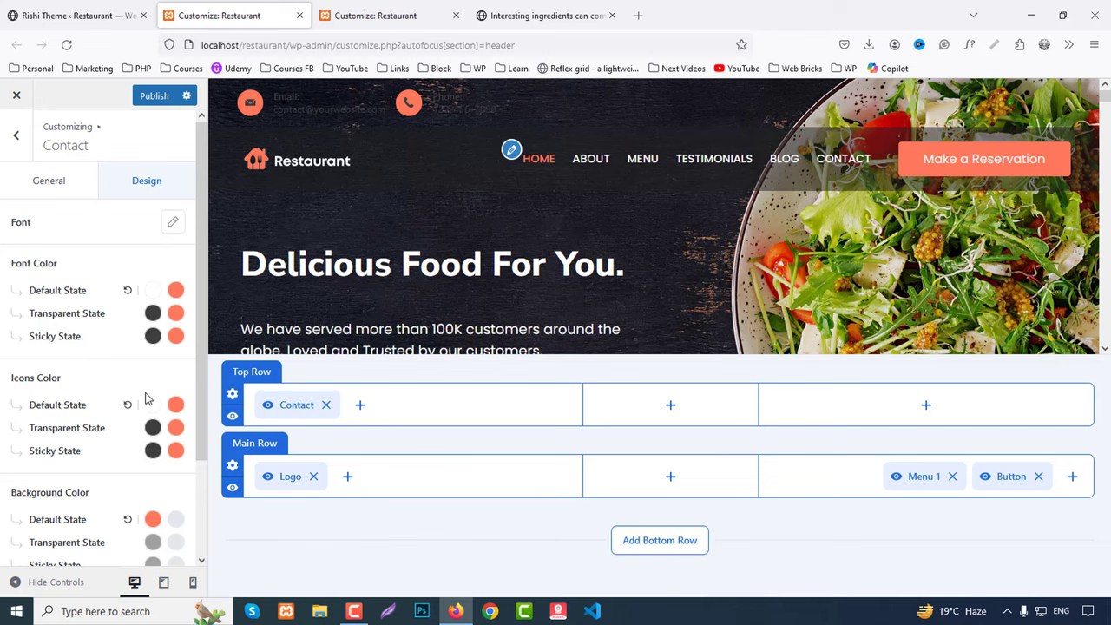
scroll(423, 224, "down", 2)
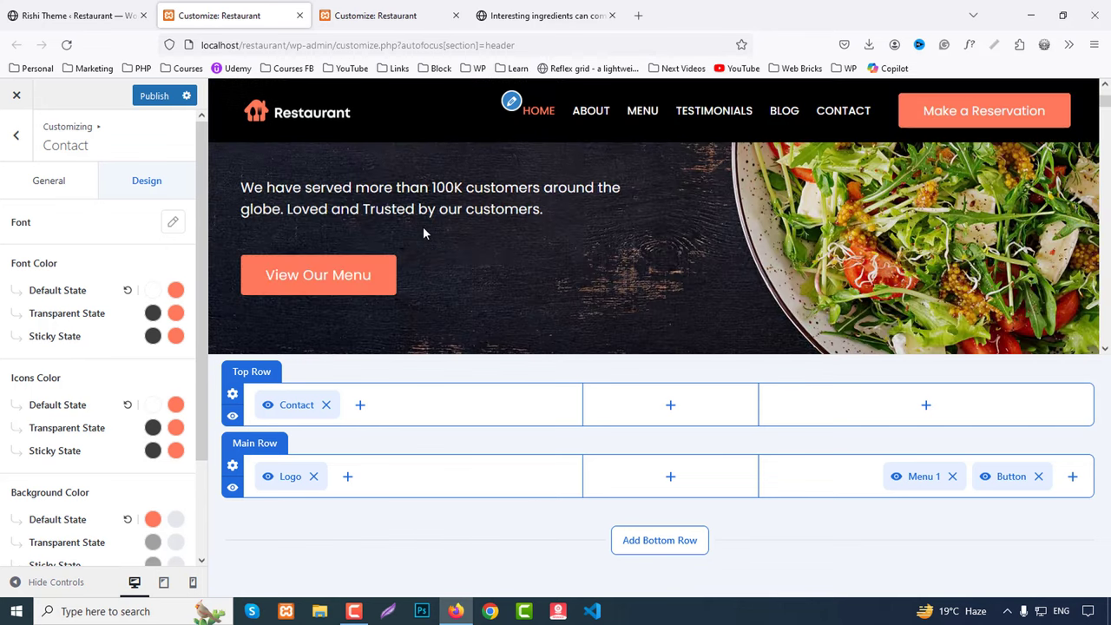
scroll(423, 226, "up", 2)
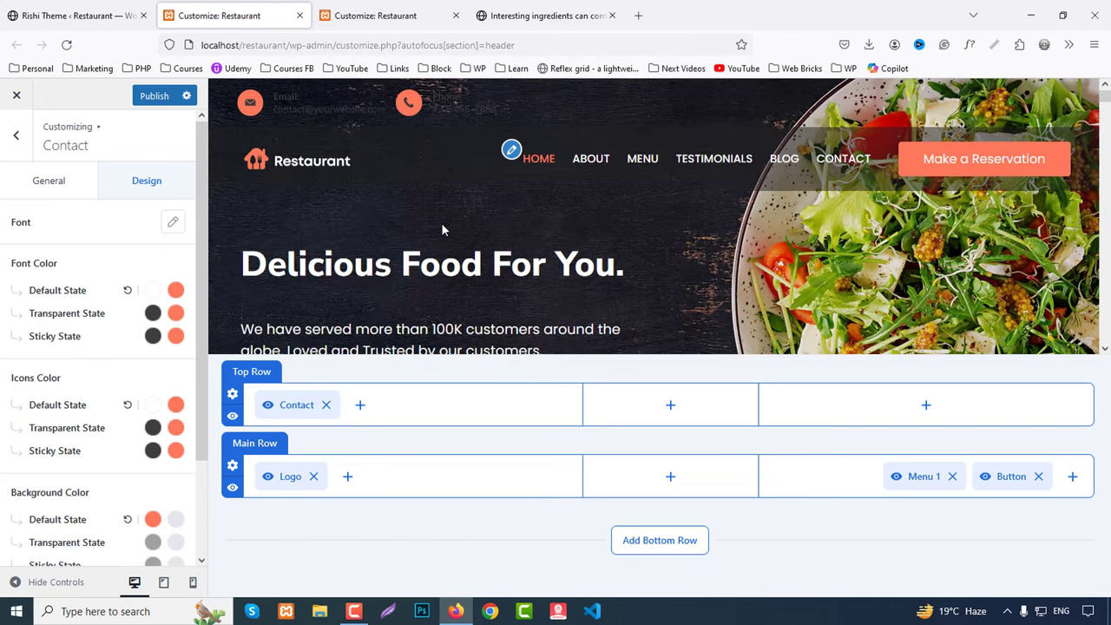
Step: Add a Date element to the last column of the header's top row
left_click(926, 409)
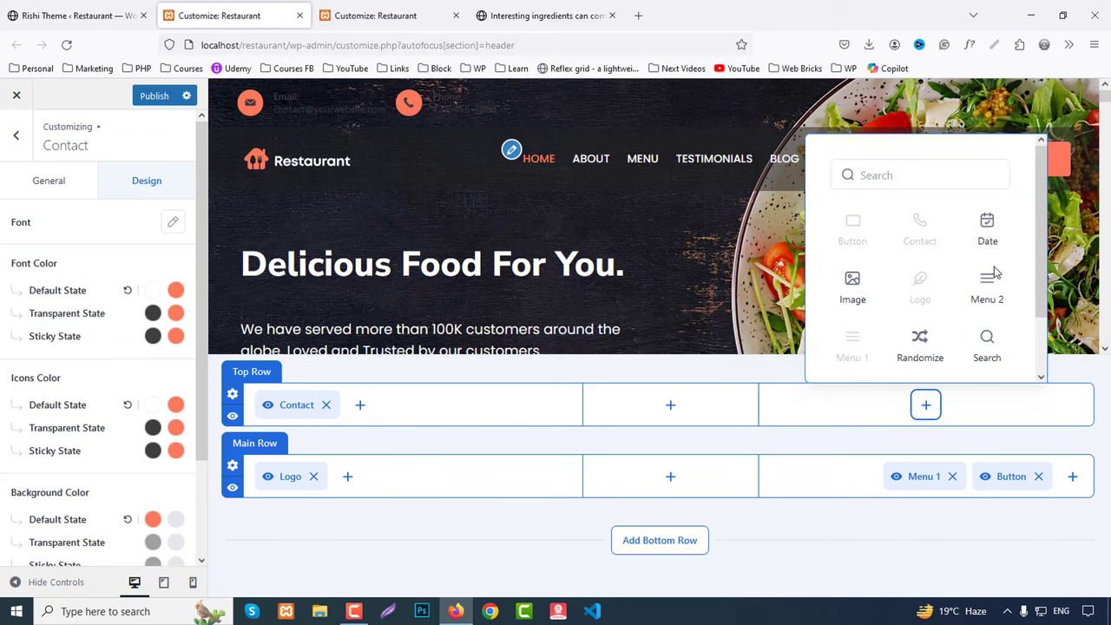
scroll(996, 274, "down", 2)
scroll(988, 252, "up", 2)
left_click(986, 224)
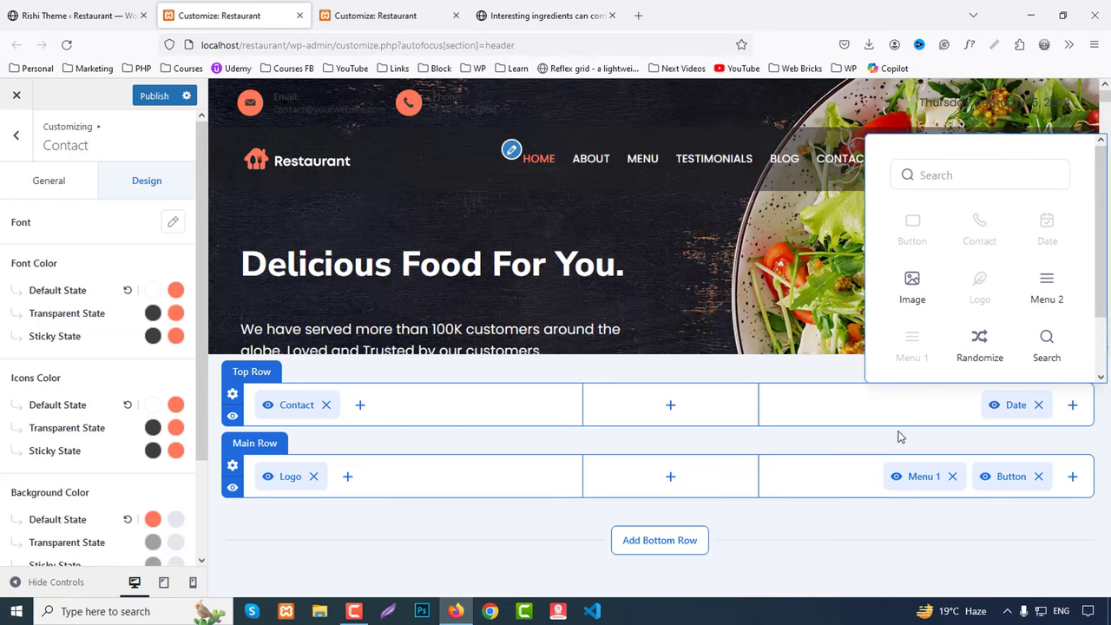
Step: Set the Date element's text color for the default state to white (FFFFFF)
left_click(1009, 414)
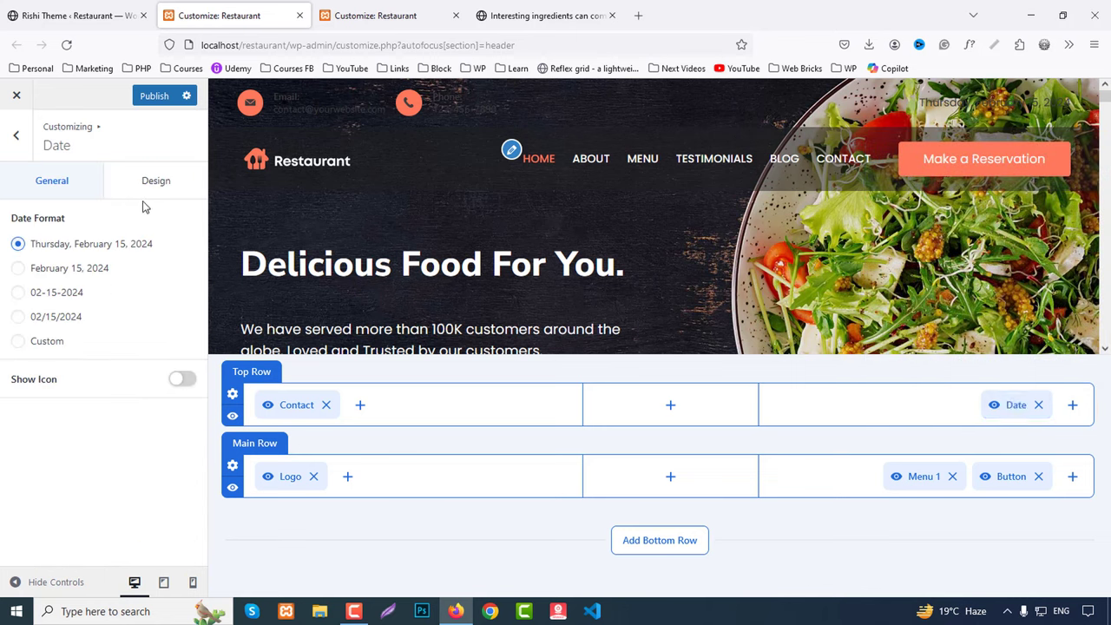
left_click(155, 178)
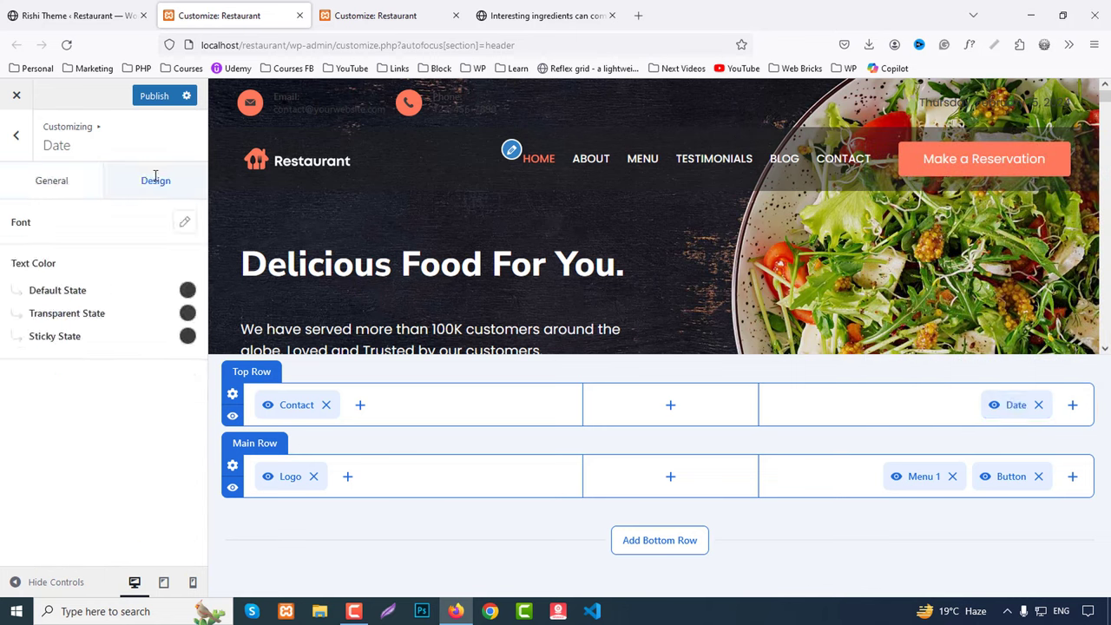
left_click(187, 290)
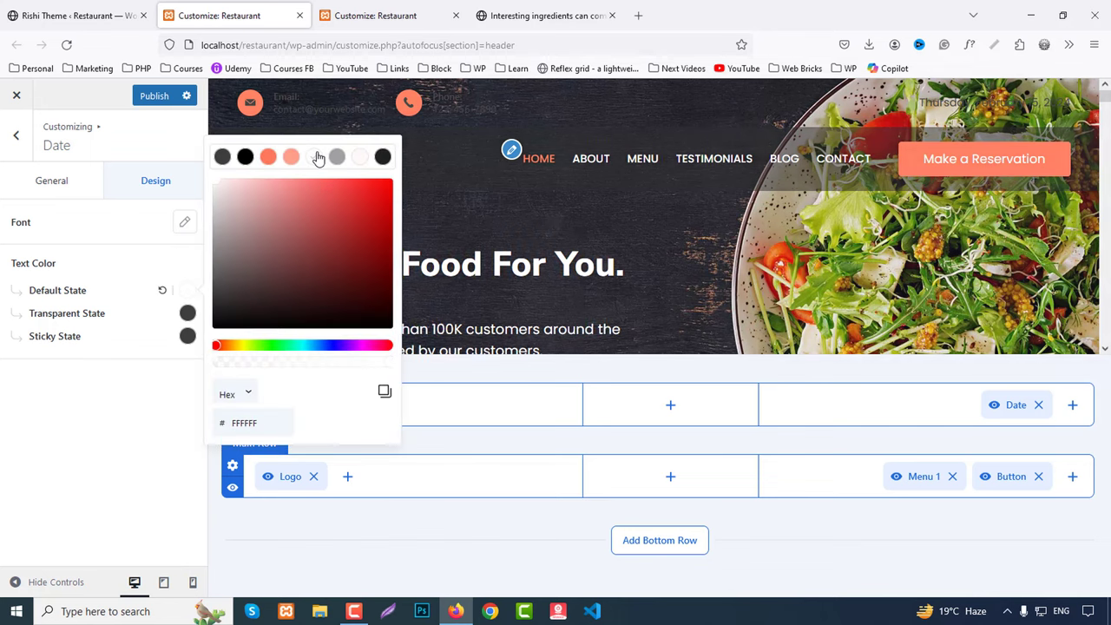
left_click(319, 157)
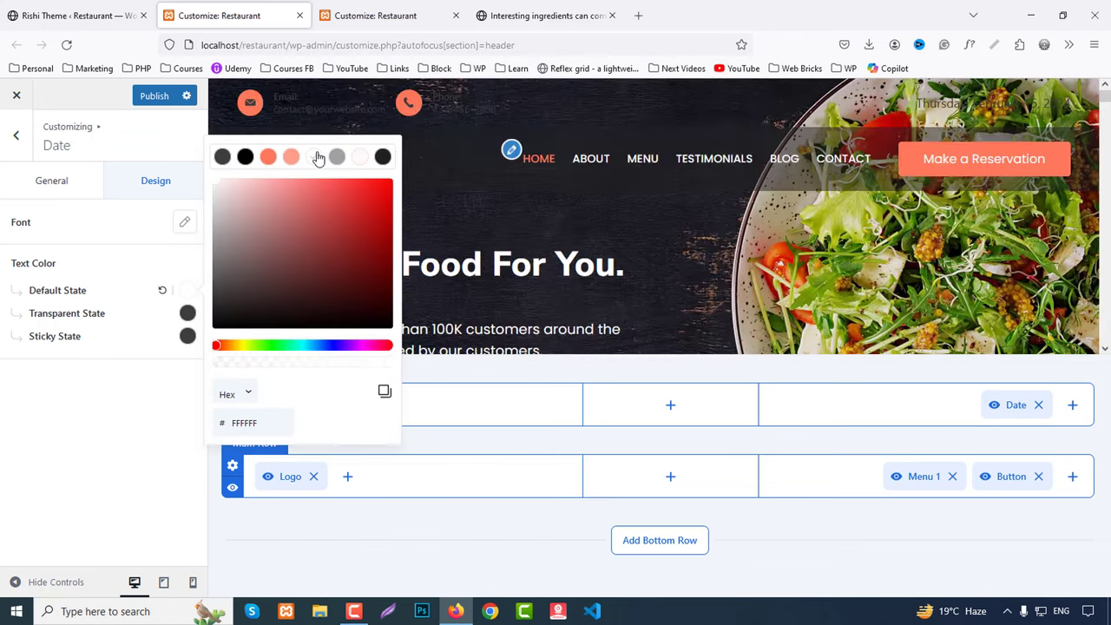
Step: Publish the header changes and reload the open blog post page to check the date text in its top row
left_click(157, 96)
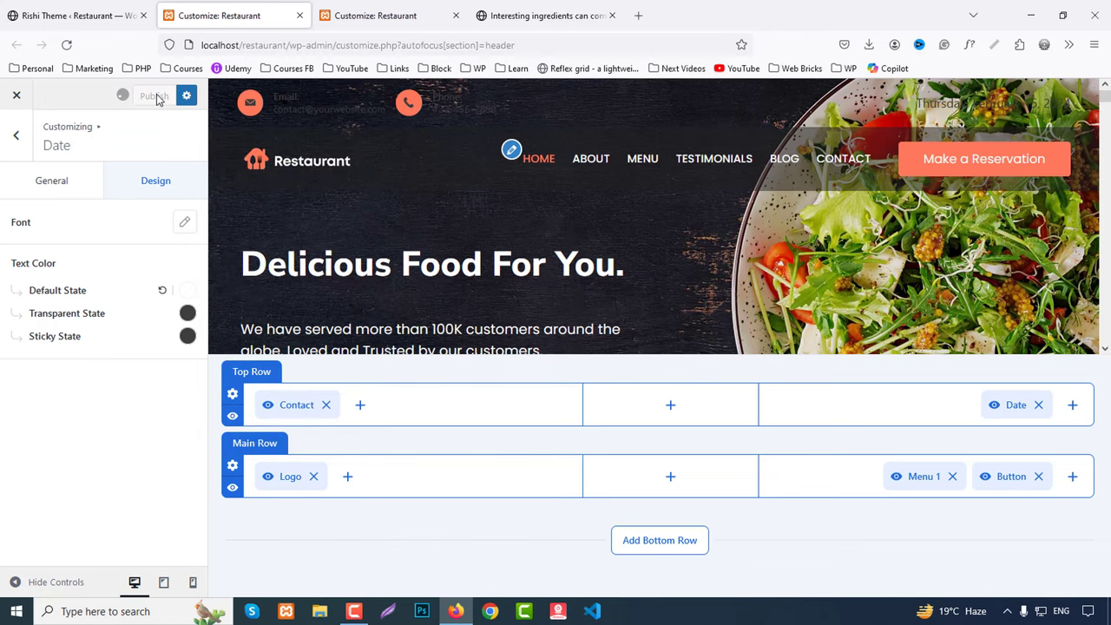
left_click(542, 16)
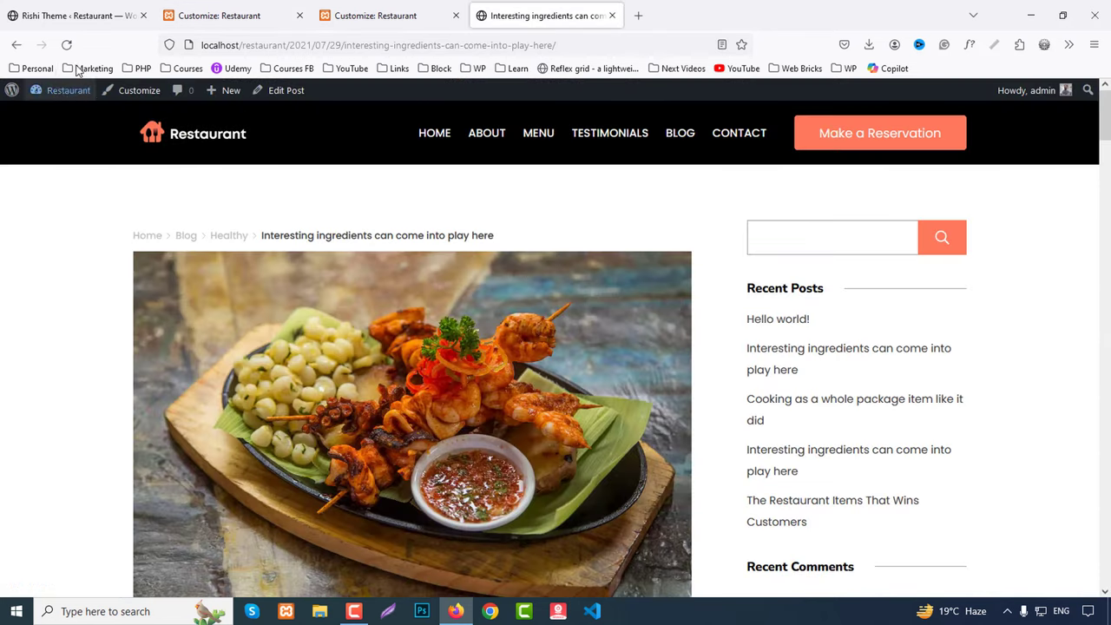
left_click(67, 45)
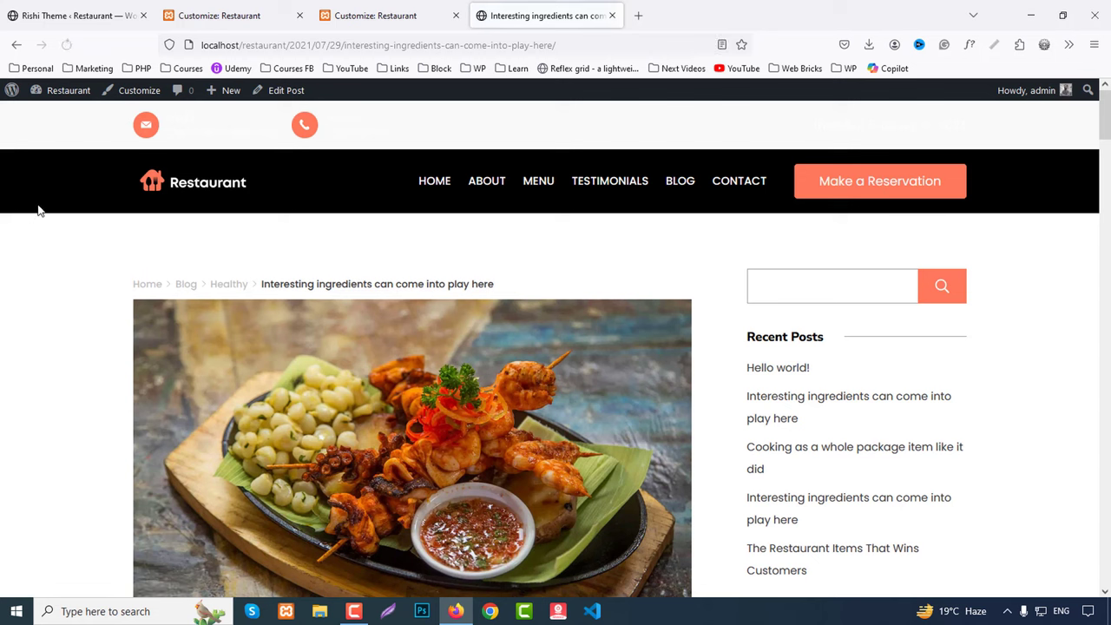
left_click_drag(829, 120, 1022, 128)
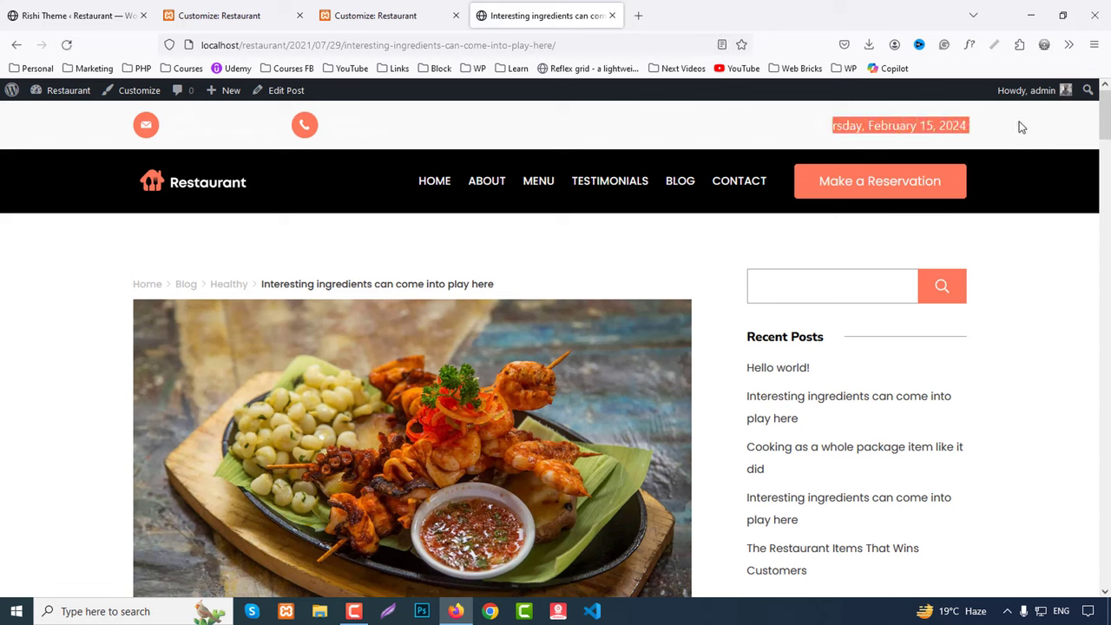
left_click(632, 138)
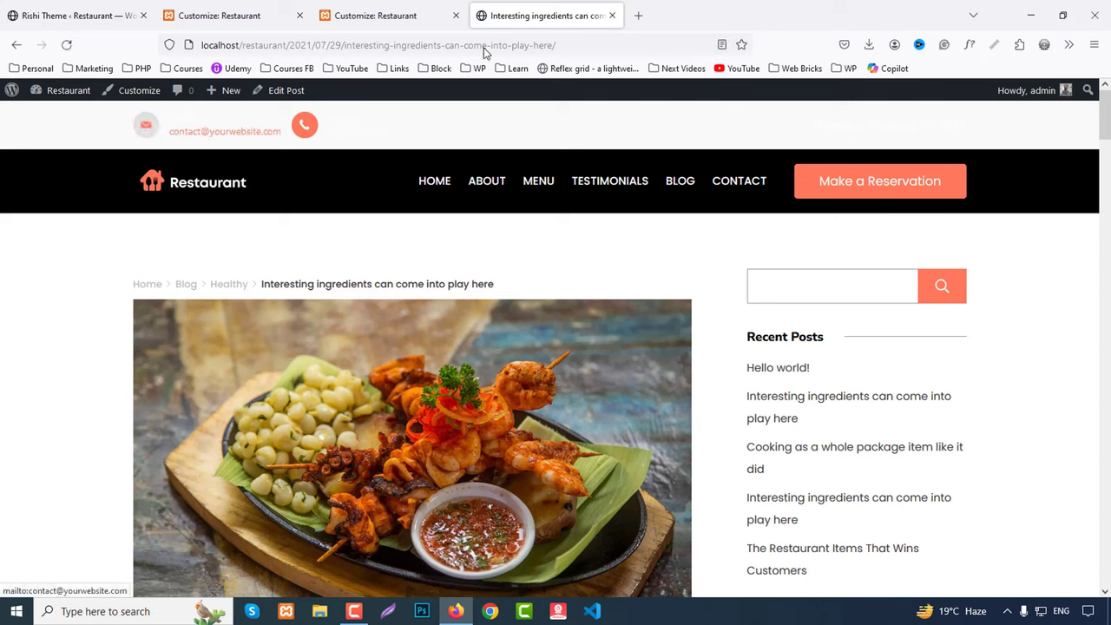
Step: Return to the Header Builder and open the Contact element's design settings, reviewing its state colors
left_click(235, 16)
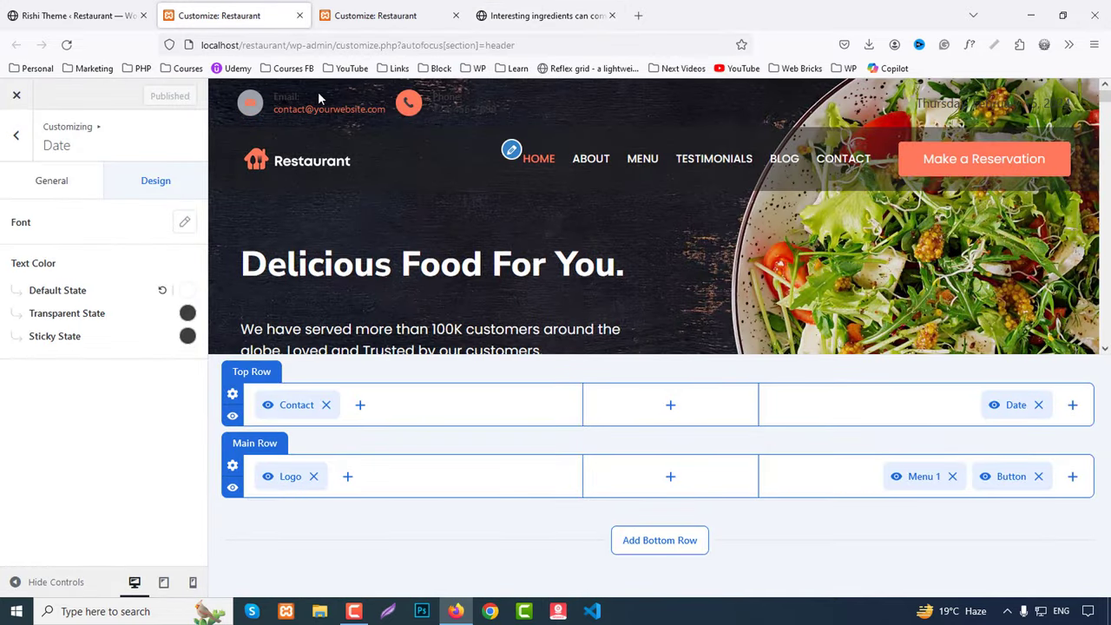
left_click(16, 137)
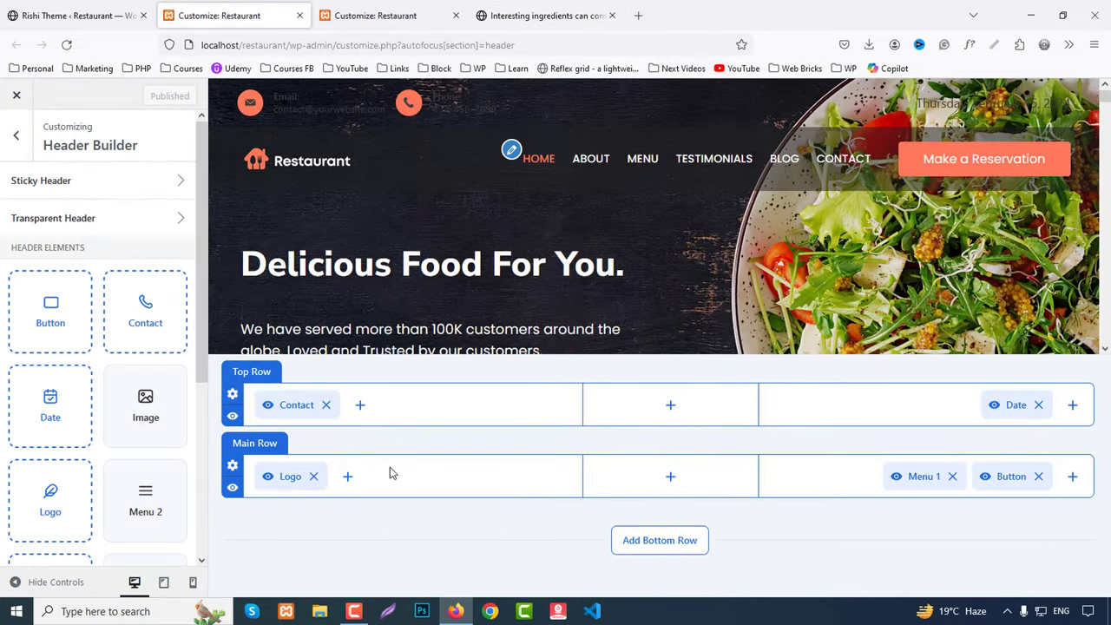
left_click(295, 406)
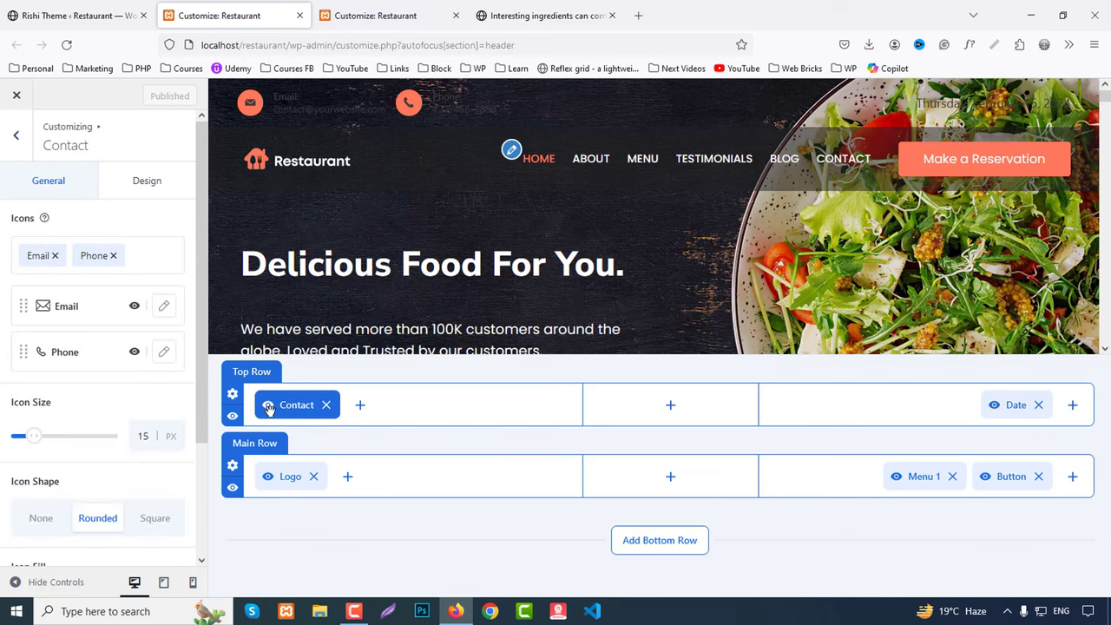
left_click(143, 186)
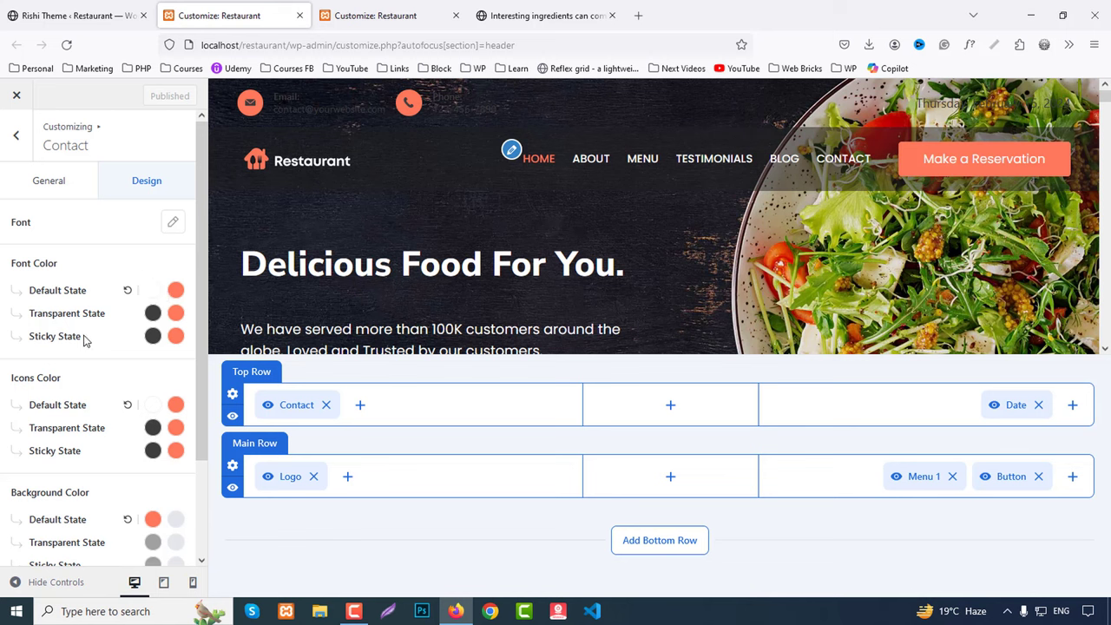
scroll(84, 341, "down", 3)
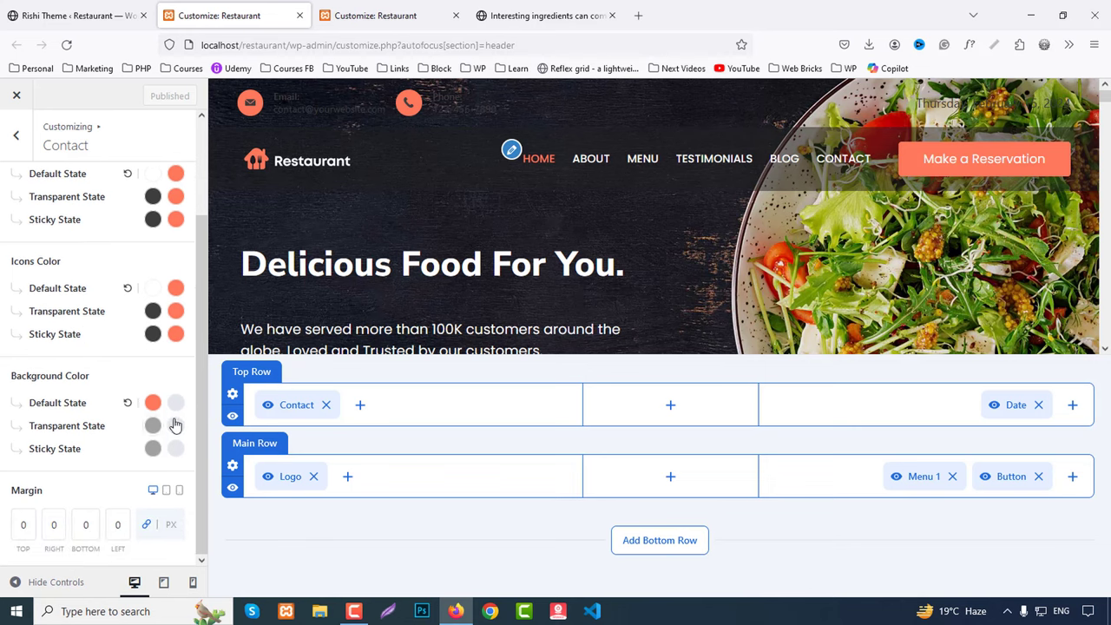
Step: Compare the top row on the blog post page with the one in the Customizer preview
left_click(507, 7)
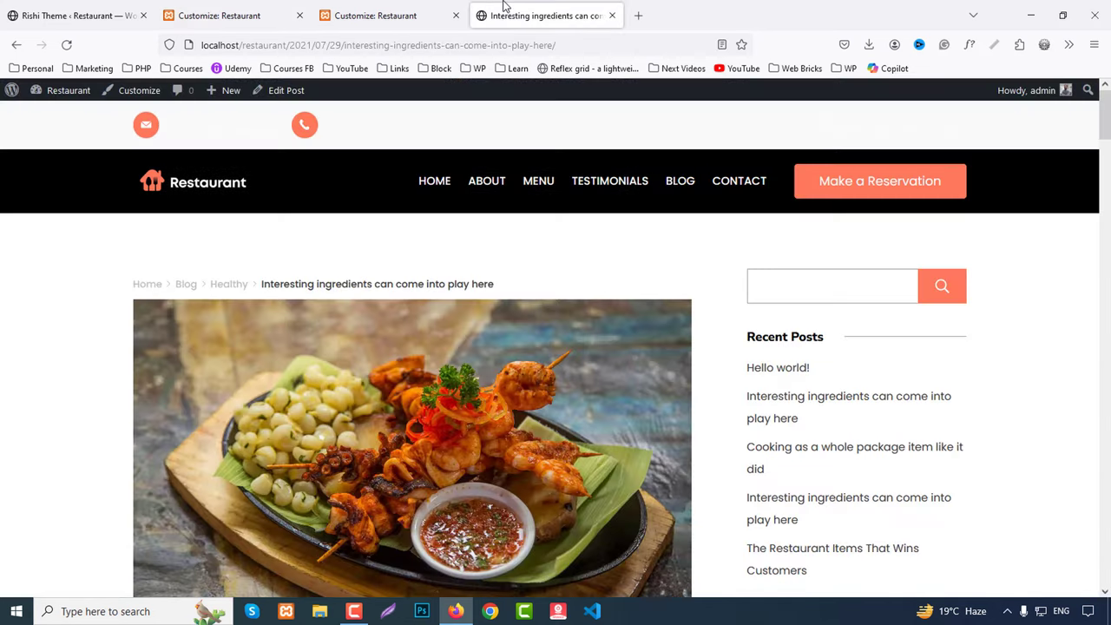
left_click(278, 7)
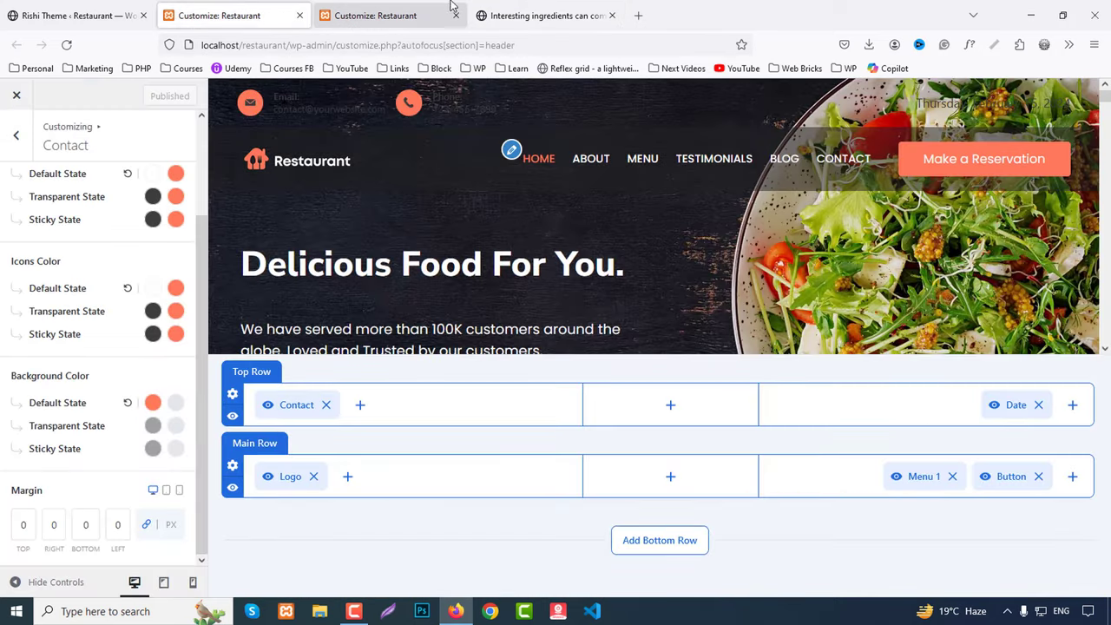
left_click(527, 6)
left_click(257, 8)
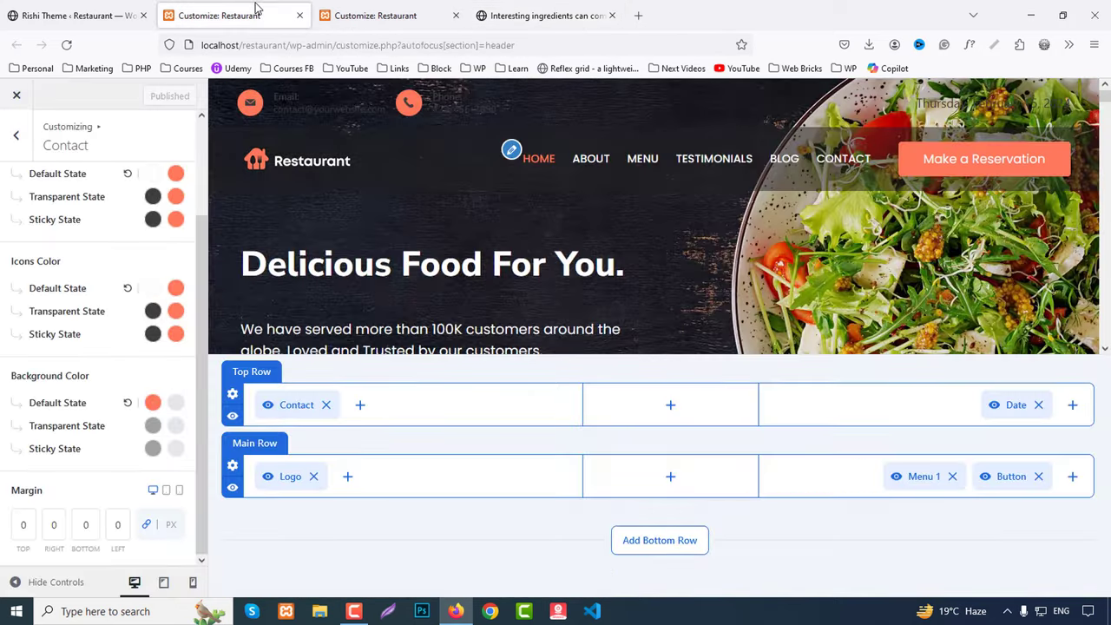
Step: Set the Contact element's initial font color for the default state to dark gray (202020)
scroll(147, 315, "up", 2)
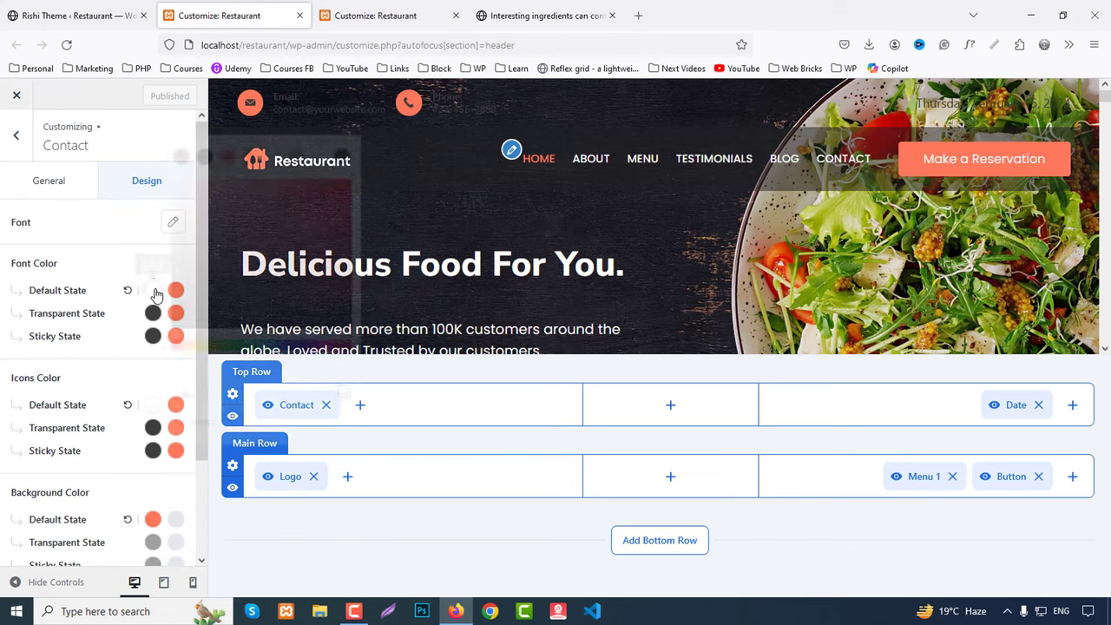
left_click(152, 290)
left_click(349, 158)
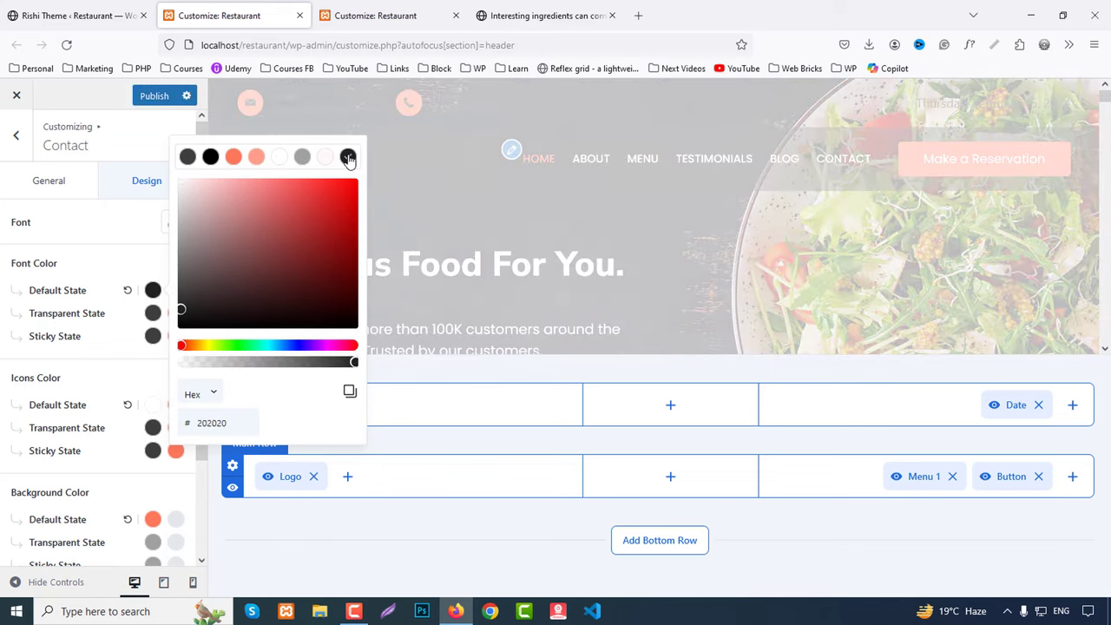
left_click(100, 269)
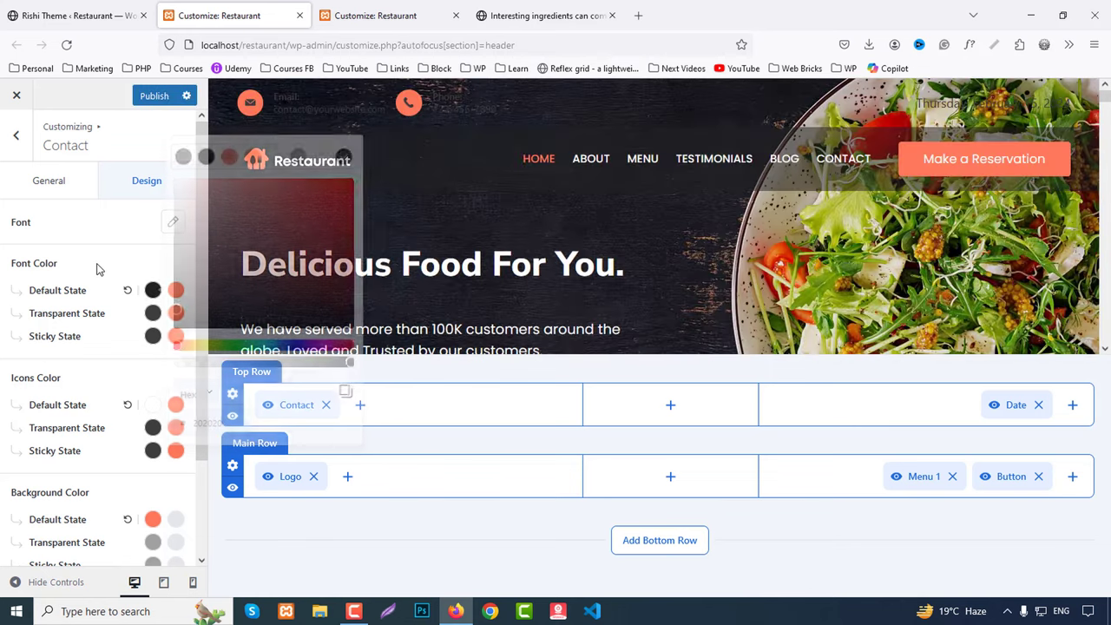
Step: Publish the Contact color change and check the header on the reloaded blog post and the home page
left_click(163, 98)
key("ctrl+4")
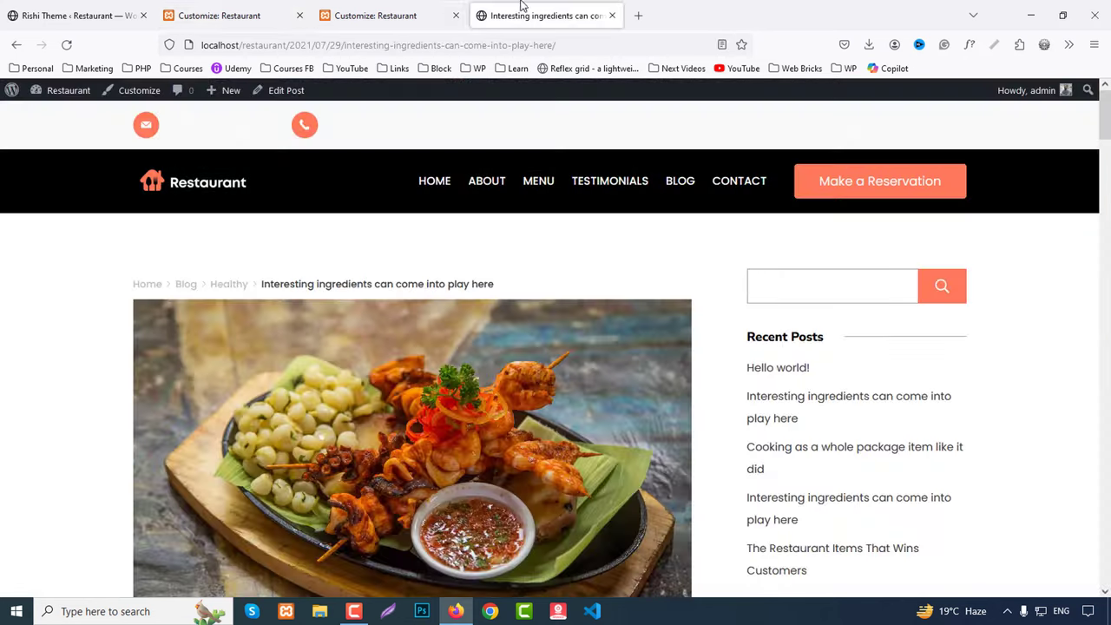
left_click(64, 45)
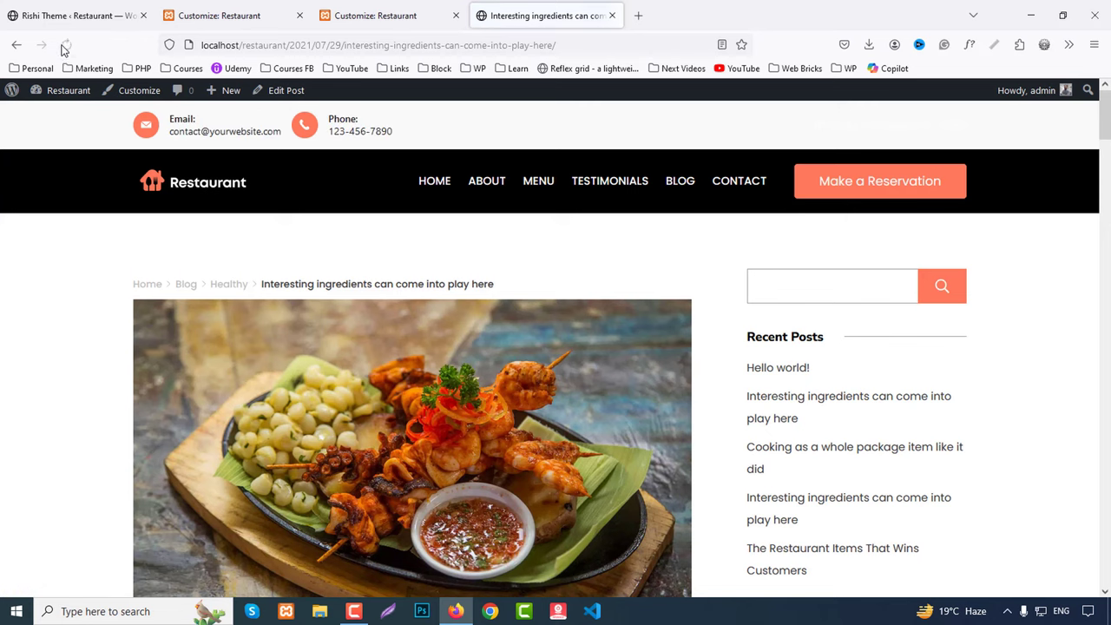
left_click(440, 185)
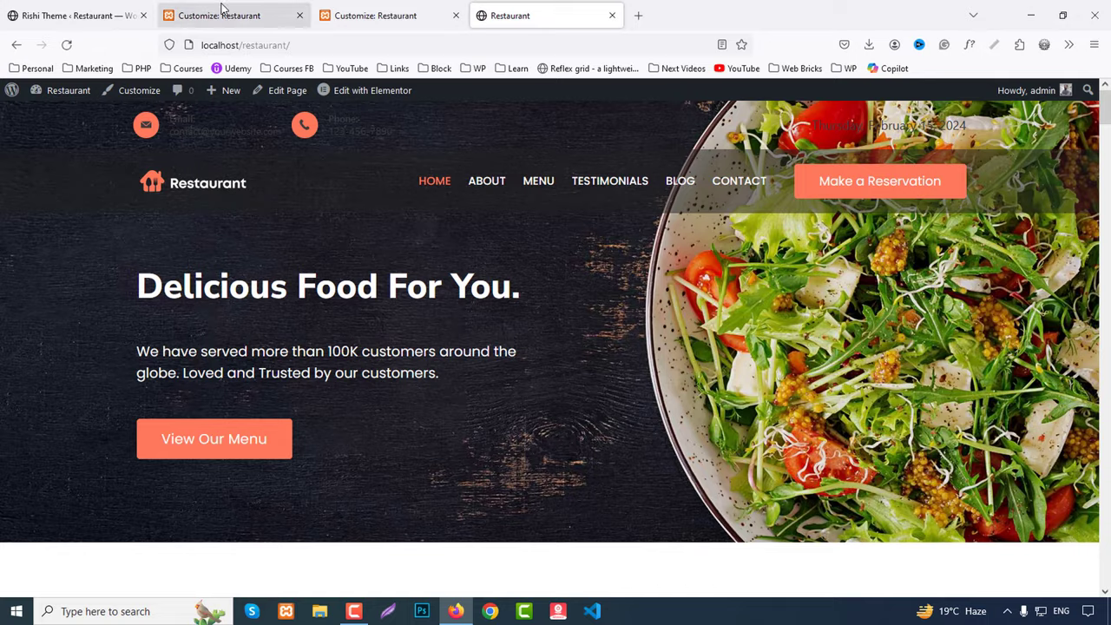
Step: Set the Contact element's font family to Helvetica in the Customizer
left_click(225, 9)
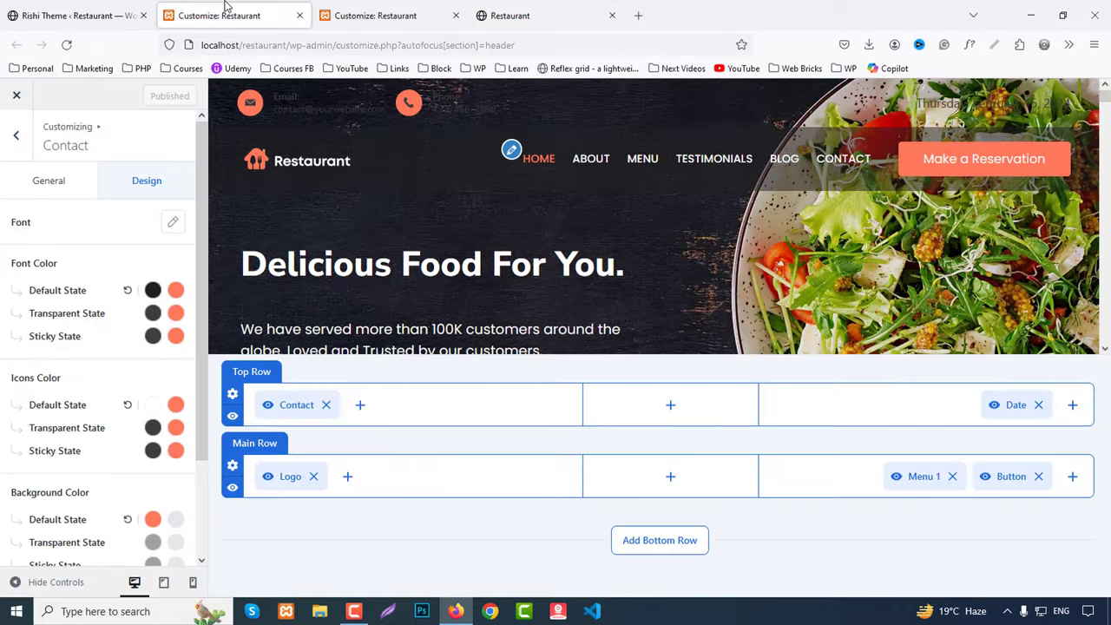
left_click(174, 224)
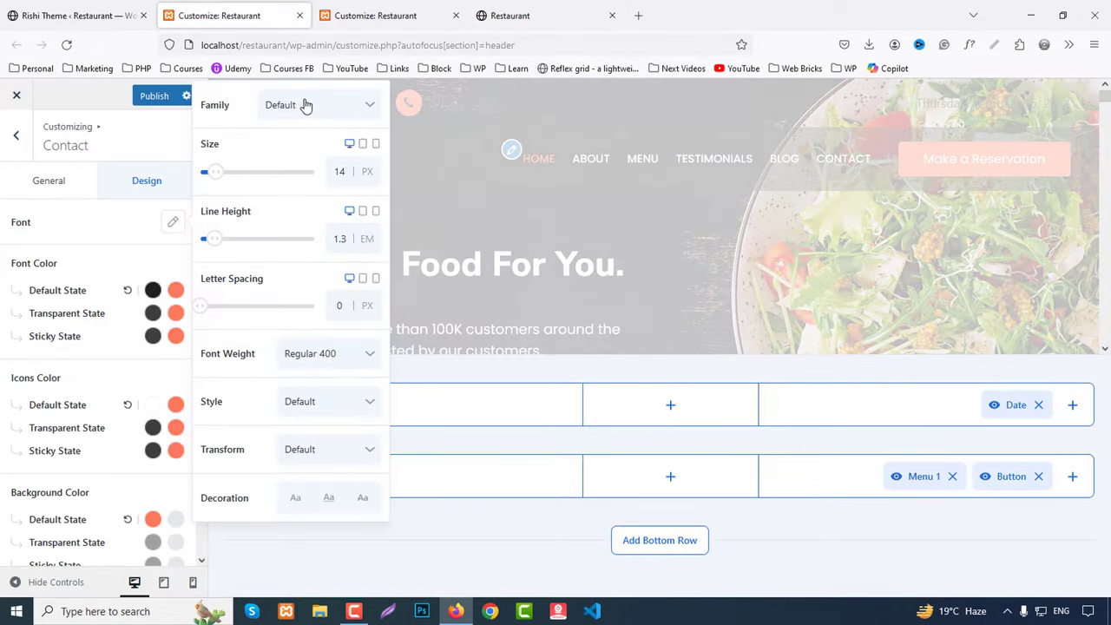
left_click(304, 104)
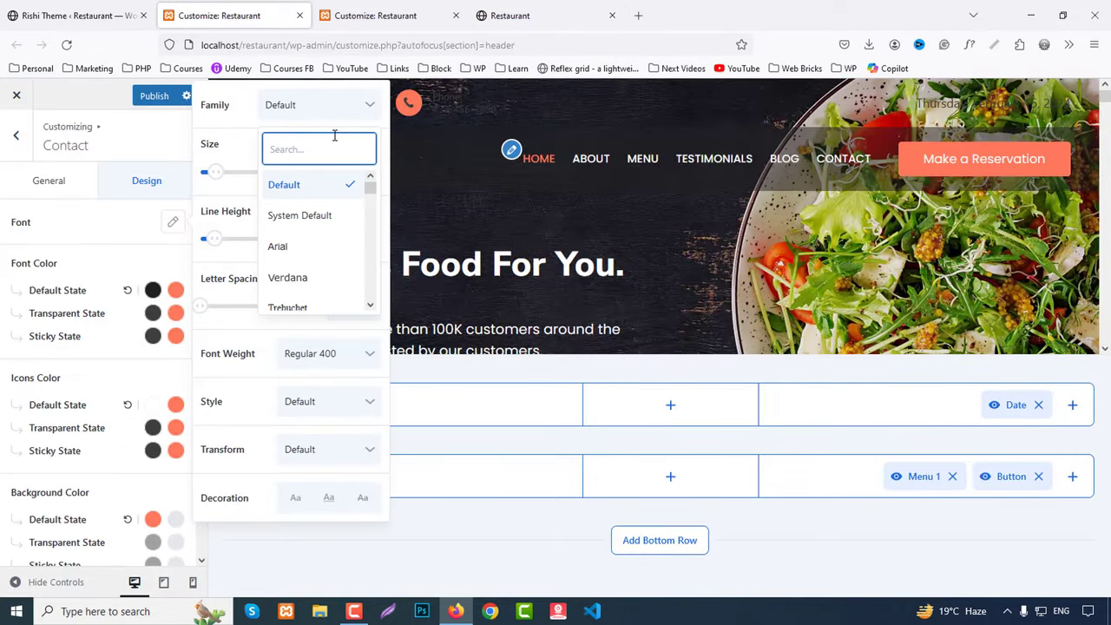
type("hel")
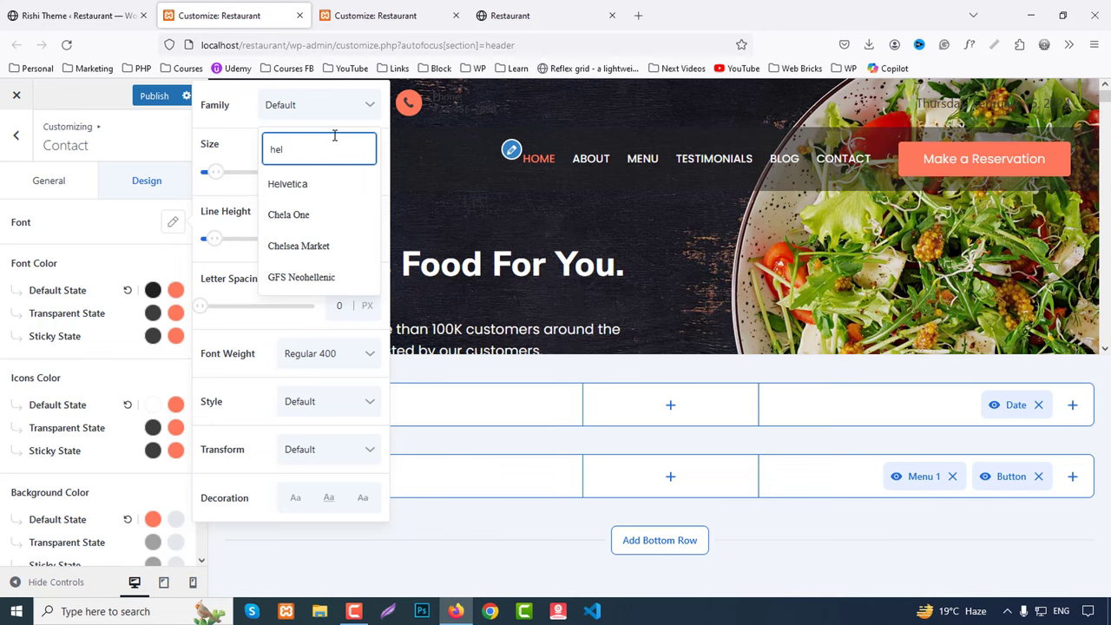
left_click(303, 184)
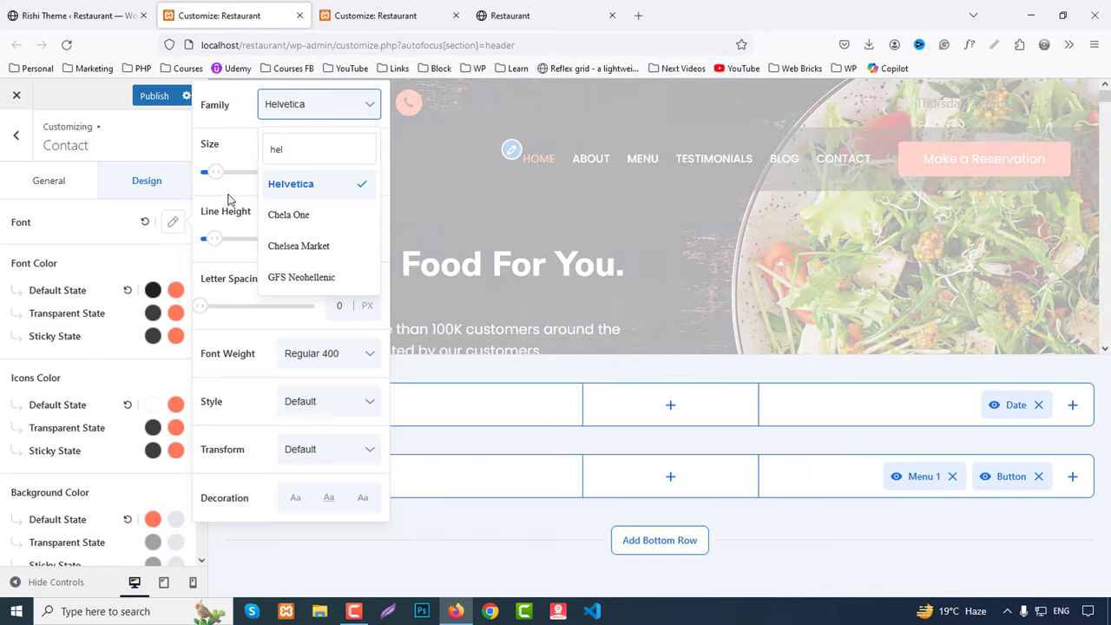
left_click(83, 235)
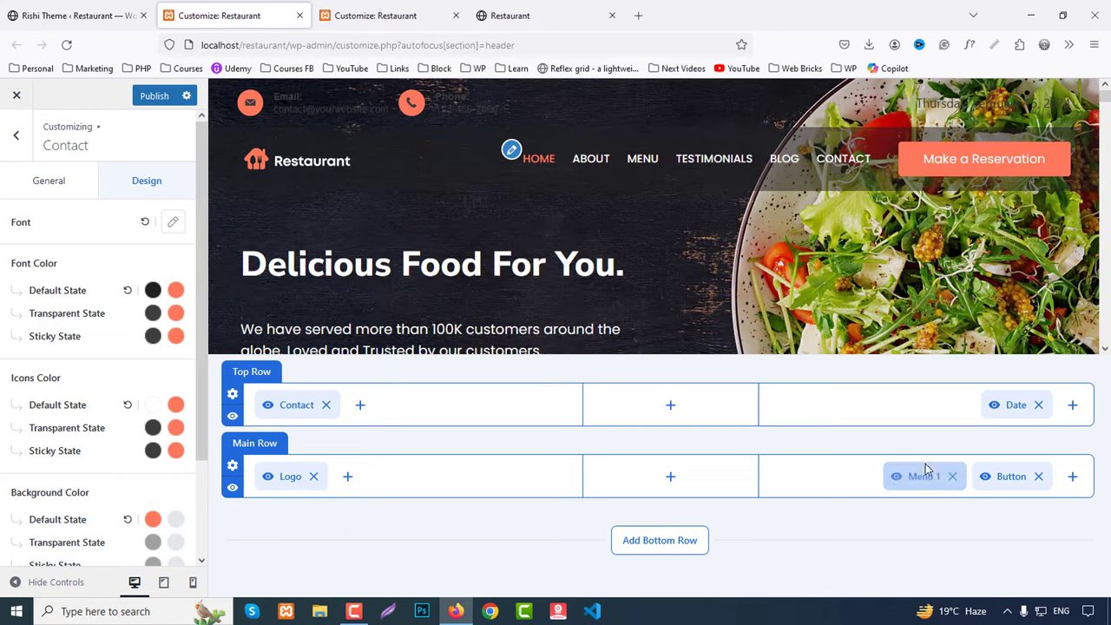
Step: Set the Date element's text color for the default state to the dark gray palette swatch
left_click(1006, 405)
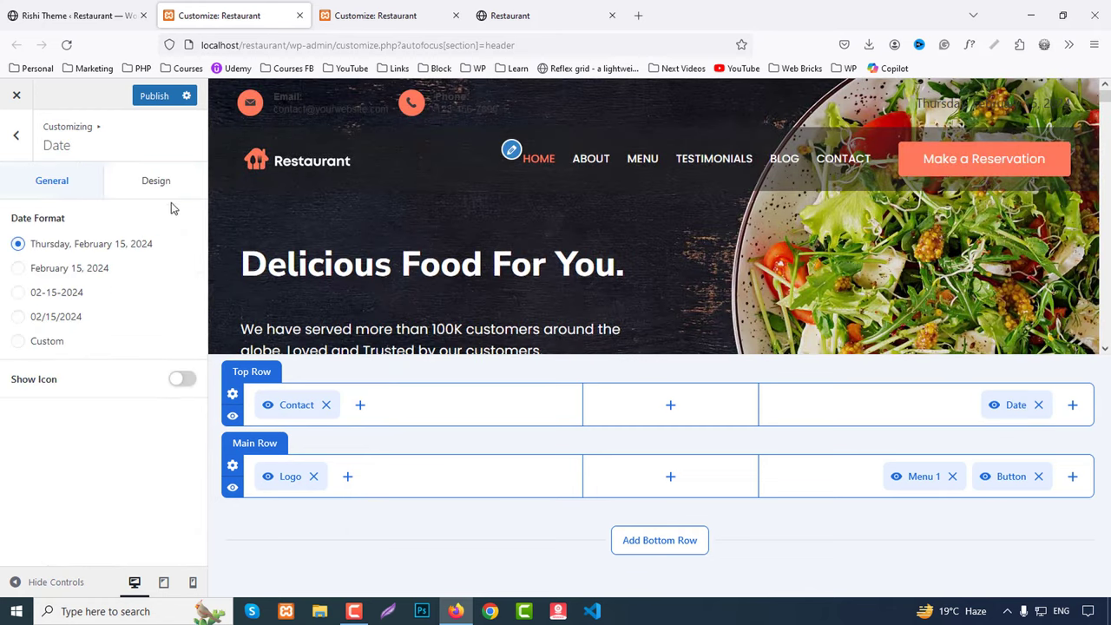
left_click(157, 181)
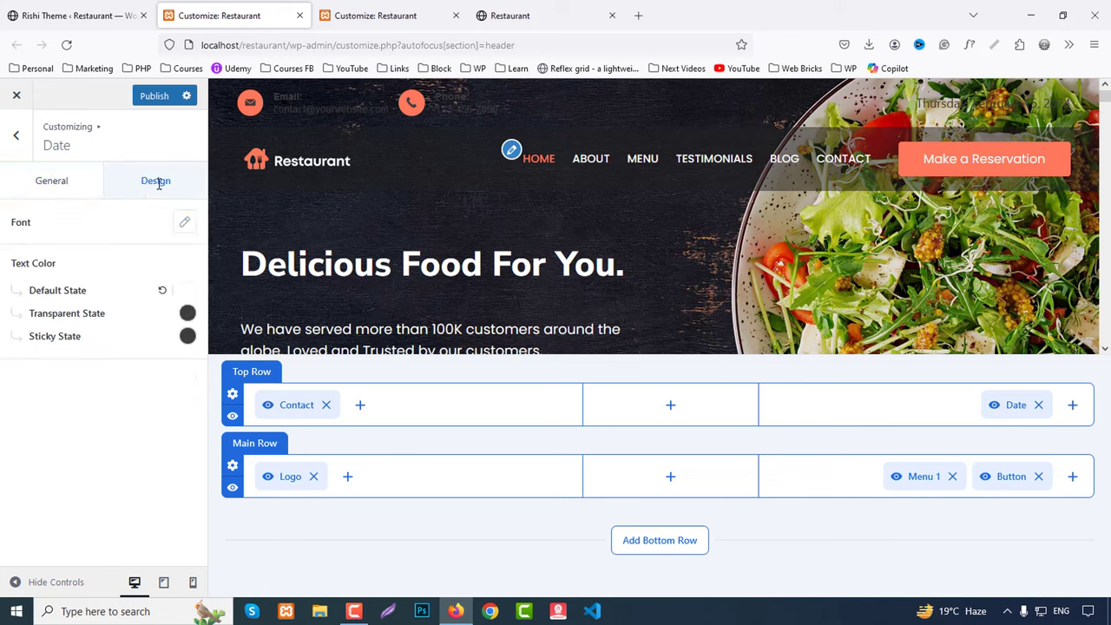
left_click(187, 290)
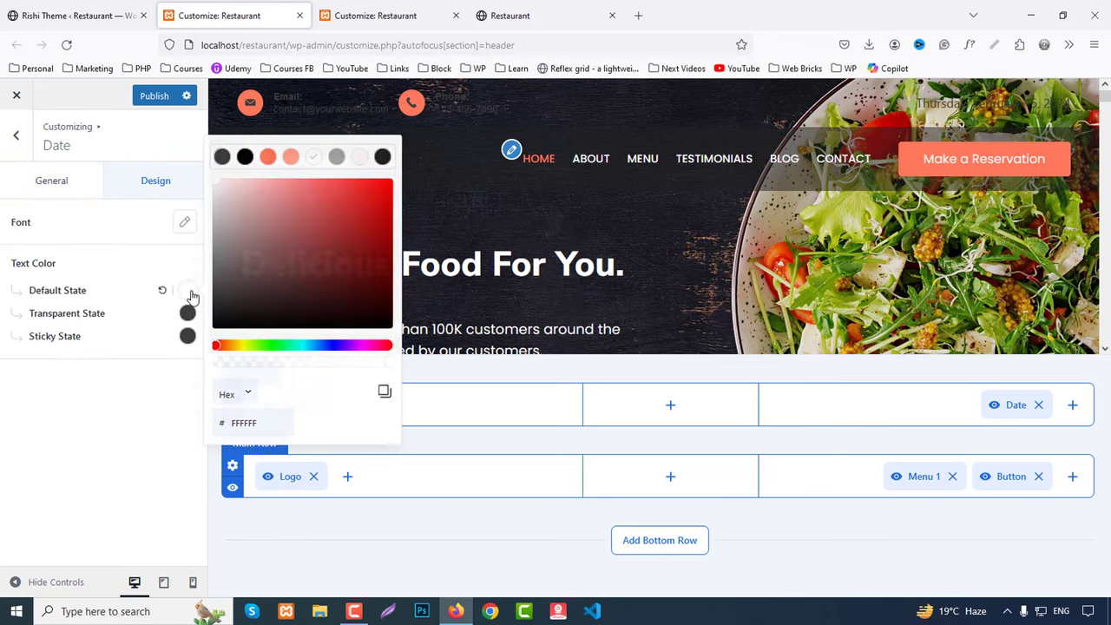
left_click(382, 156)
left_click(178, 222)
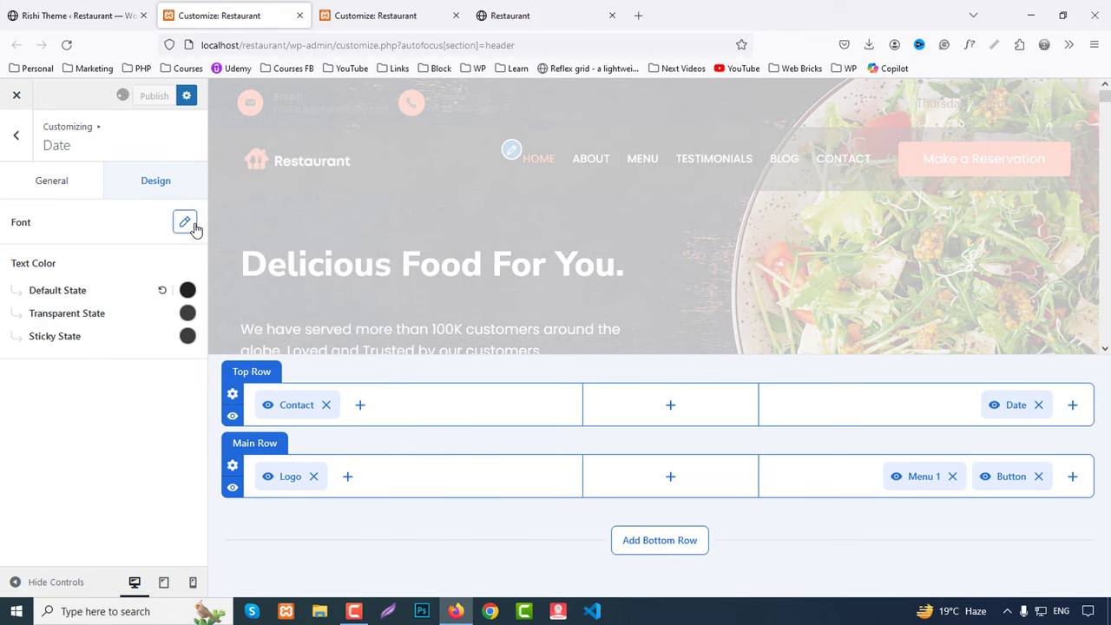
Step: Set the Date element's font family to Helvetica
left_click(184, 222)
left_click(289, 111)
left_click(304, 149)
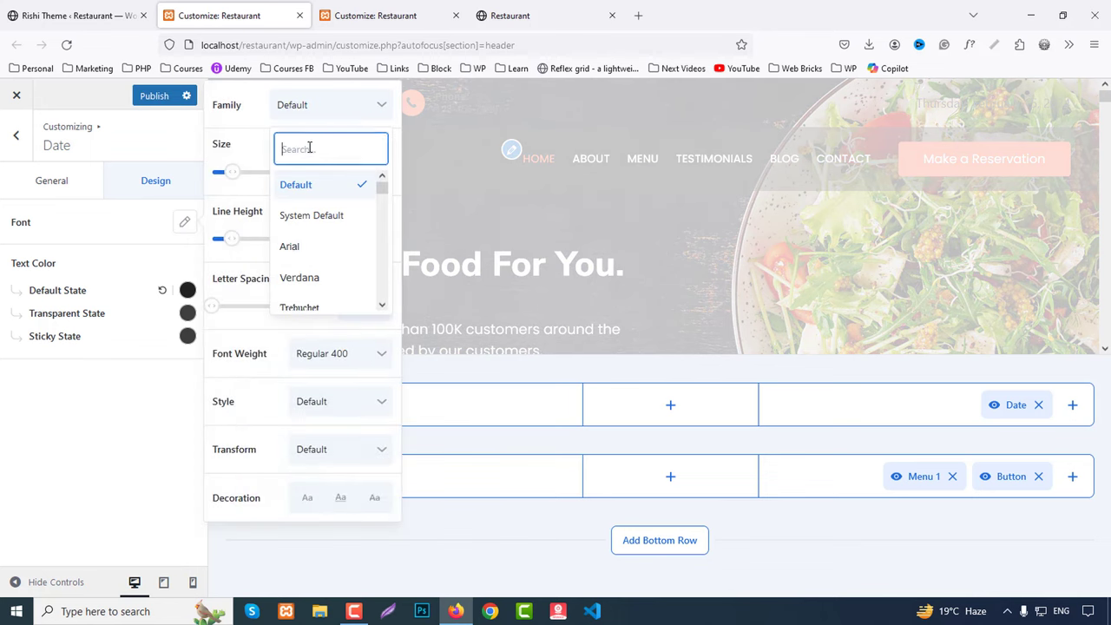
type("helve")
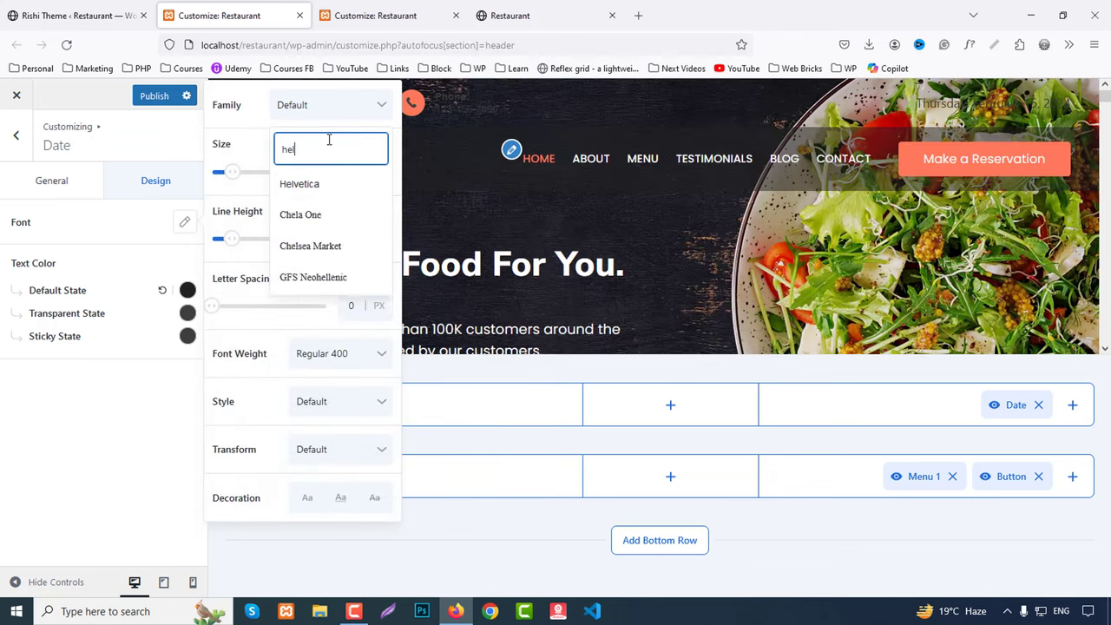
left_click(315, 185)
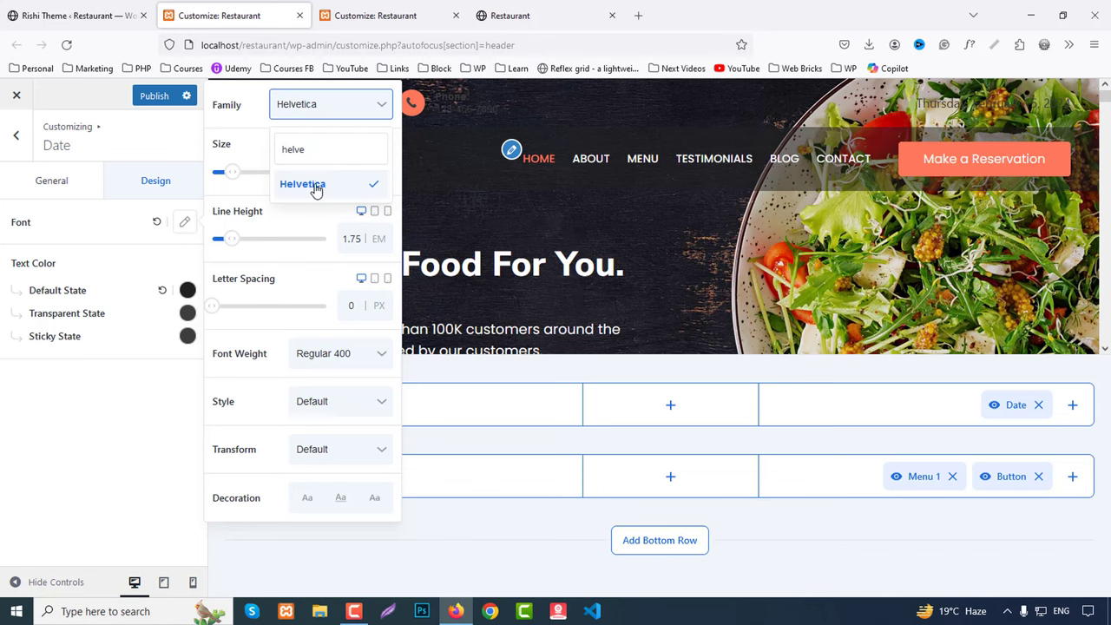
Step: Publish the Date changes and check the header on the reloaded home page and the About page, closing the duplicate Customizer tab
left_click(156, 97)
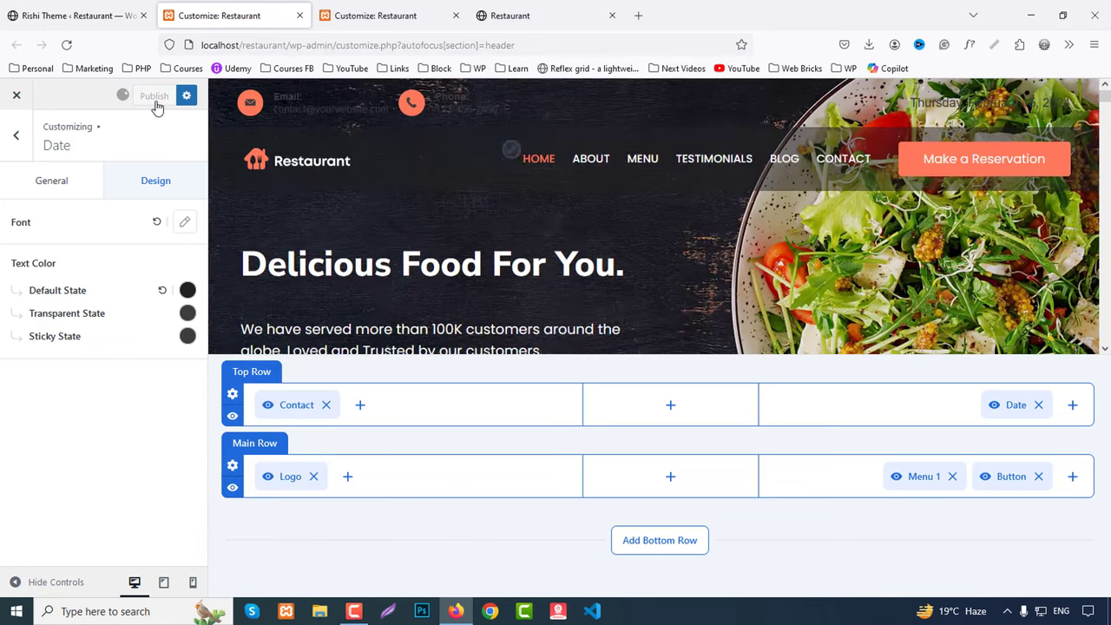
left_click(595, 9)
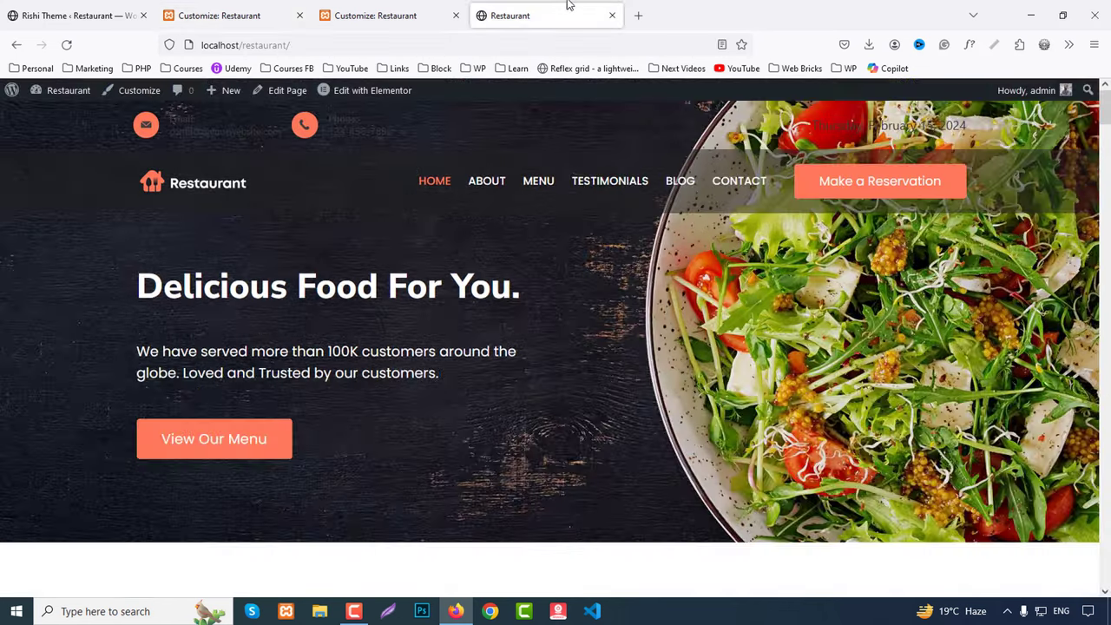
left_click(66, 44)
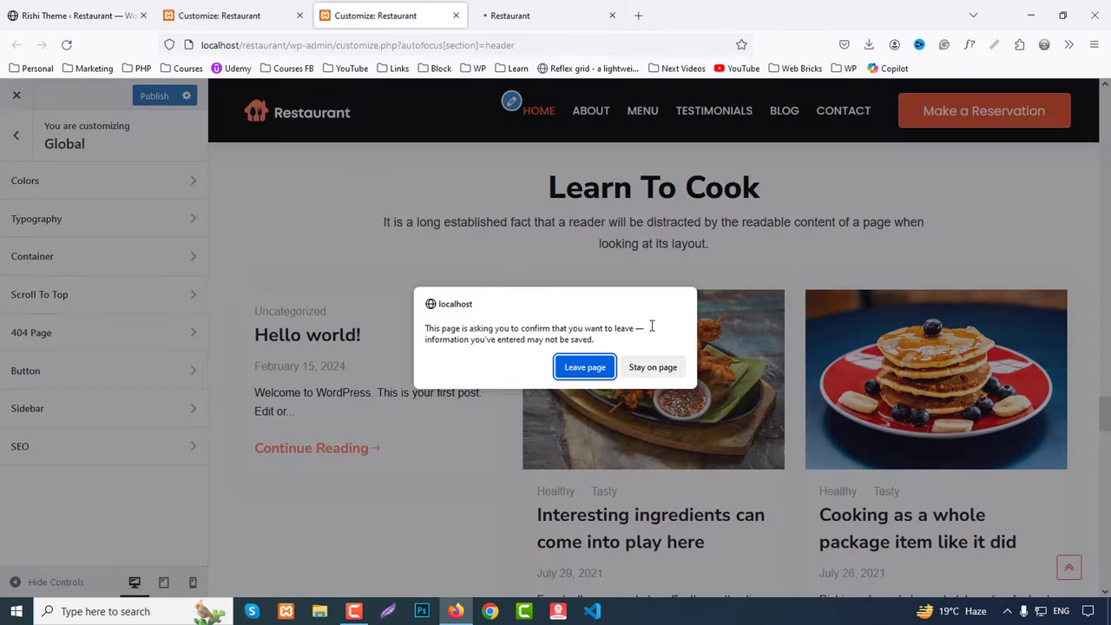
left_click(591, 367)
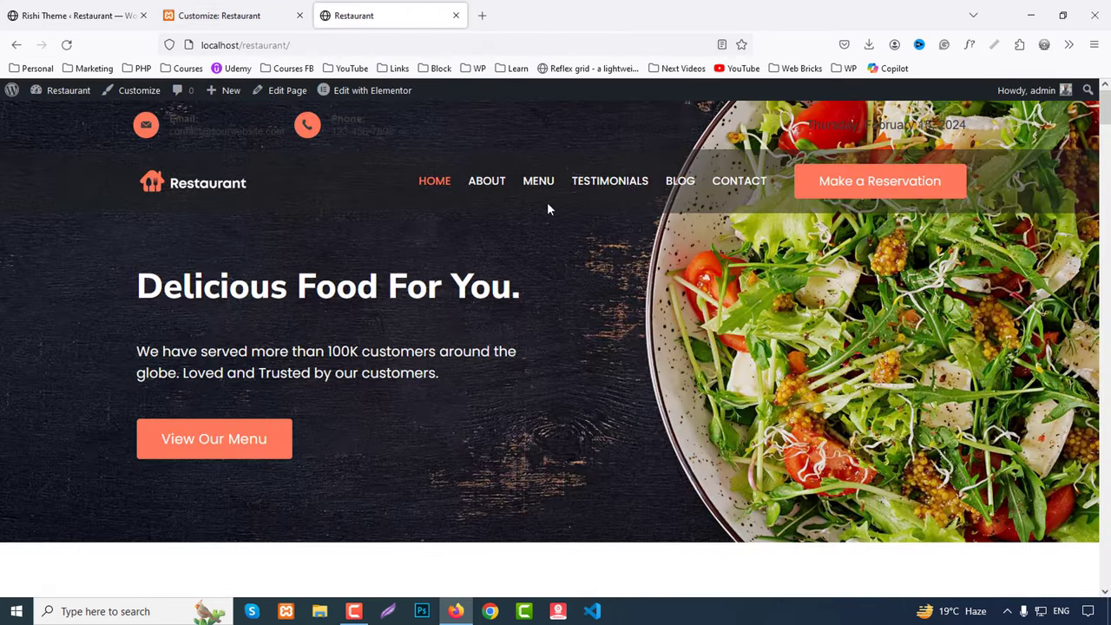
left_click(66, 45)
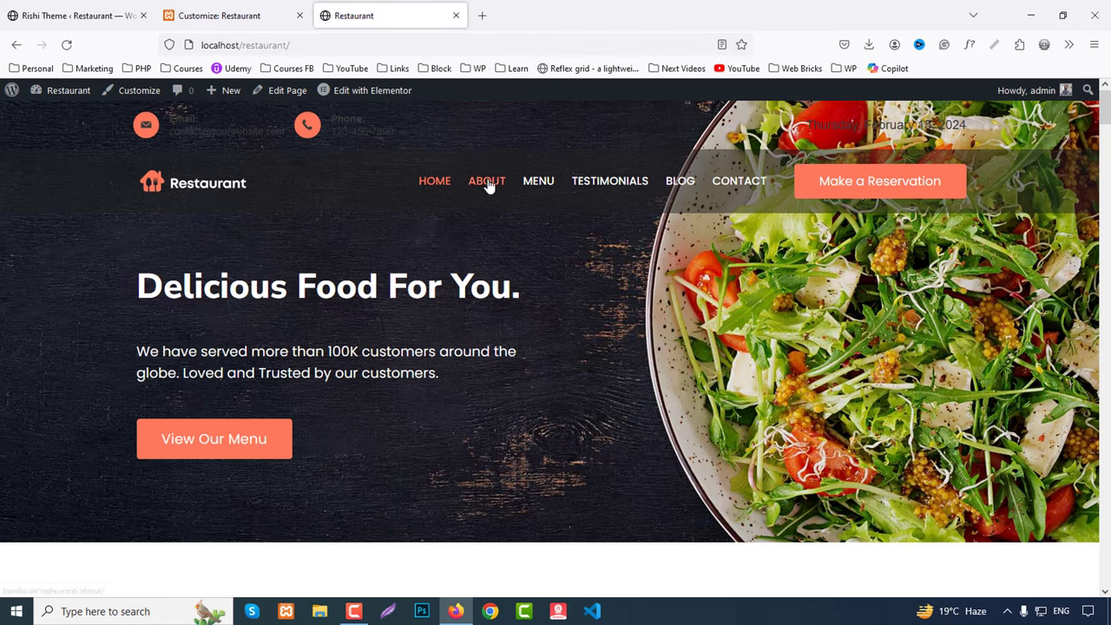
left_click(487, 185)
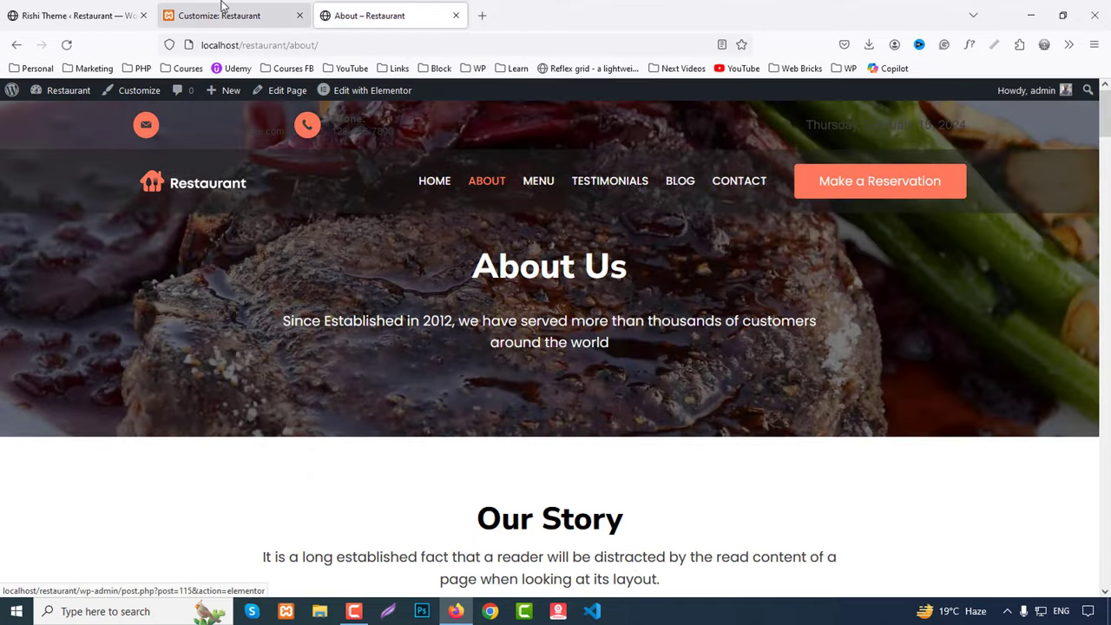
Step: Set the Contact element's background color for the default state to white (FFFFFF) in the Customizer
left_click(222, 8)
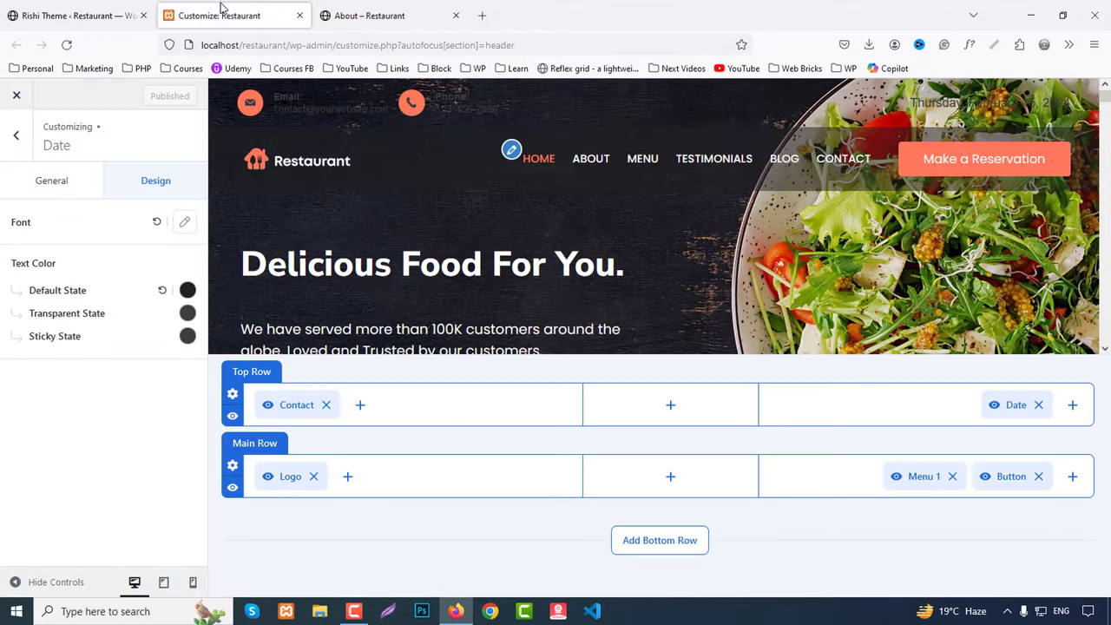
left_click(16, 137)
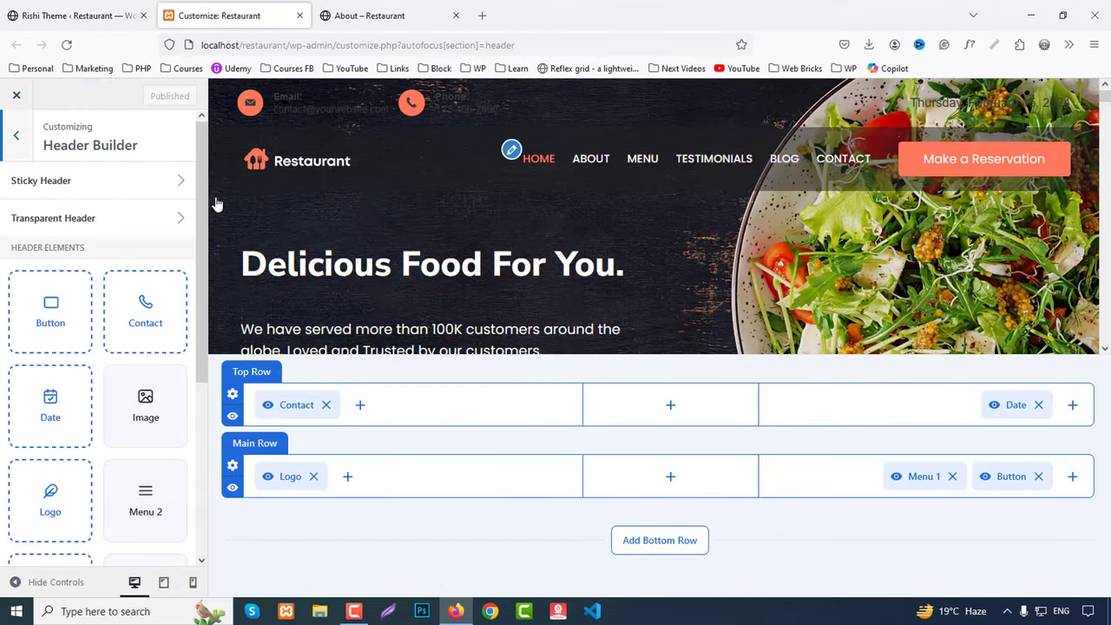
left_click(296, 404)
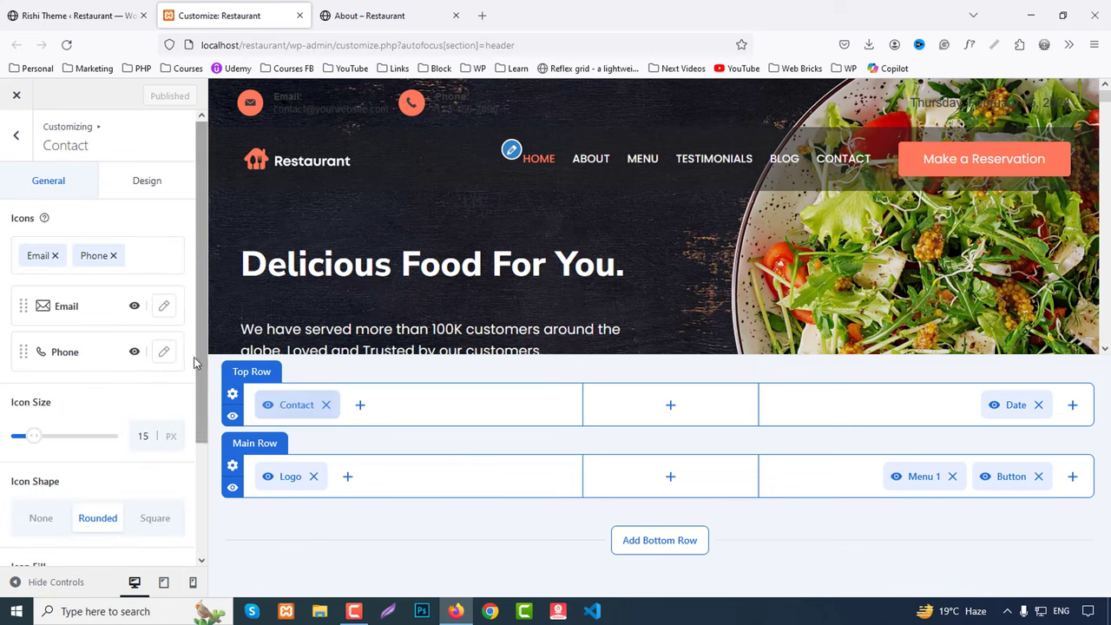
left_click(146, 183)
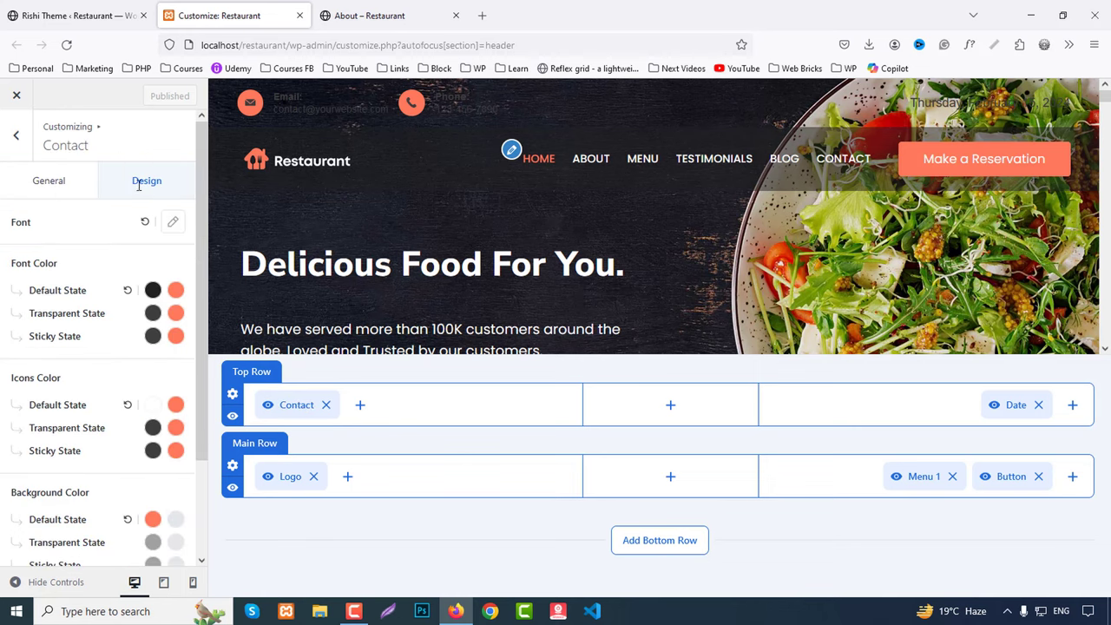
left_click(369, 15)
left_click(221, 7)
scroll(5, 370, "down", 3)
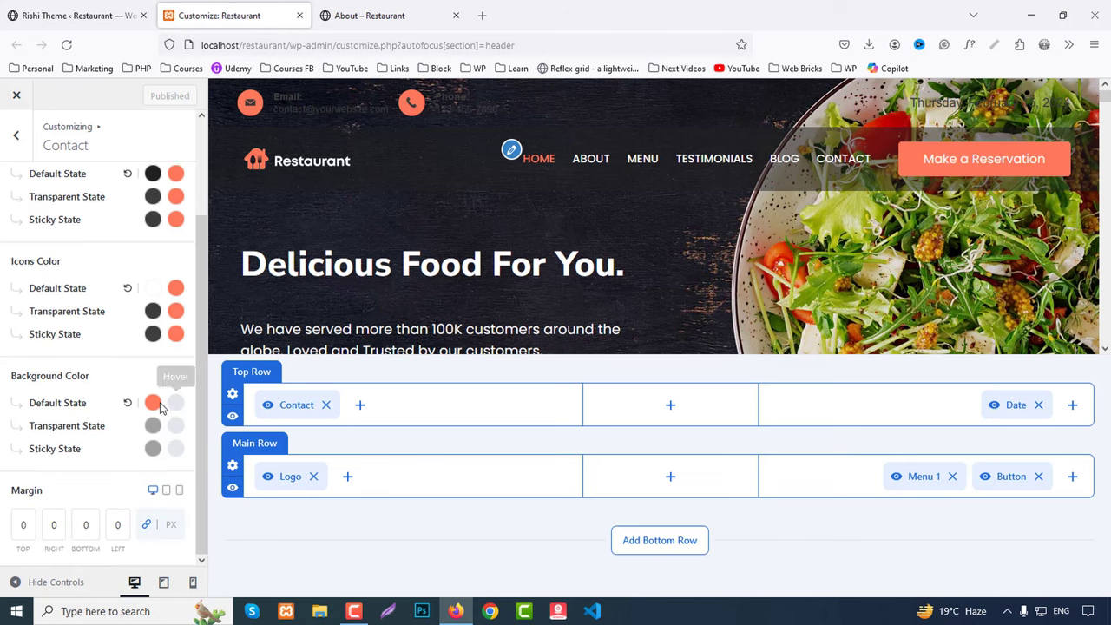
left_click(153, 405)
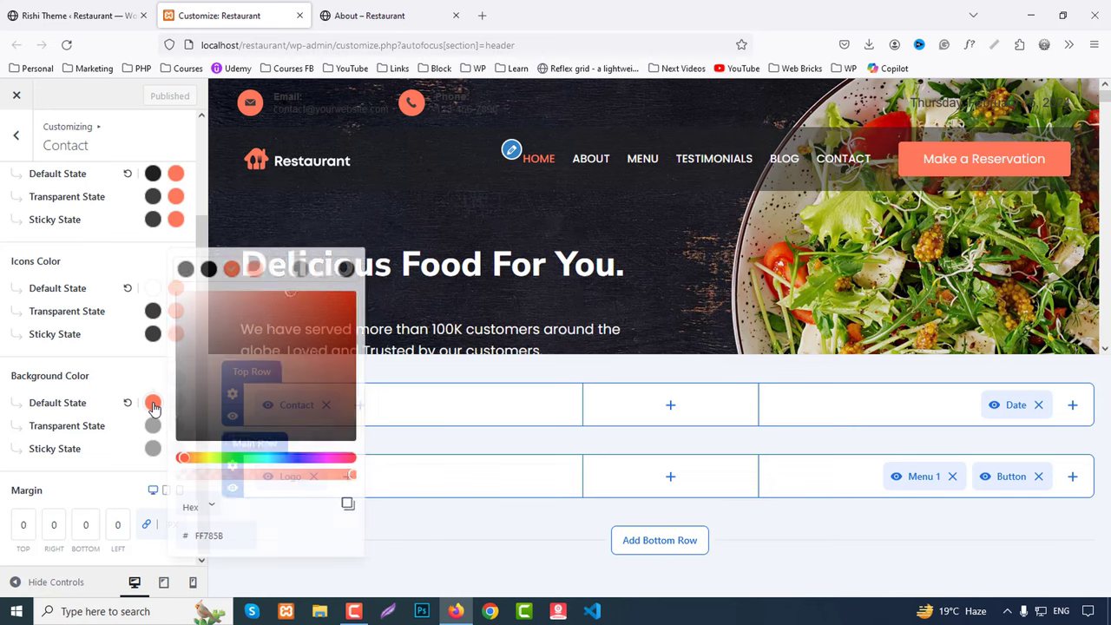
left_click(280, 270)
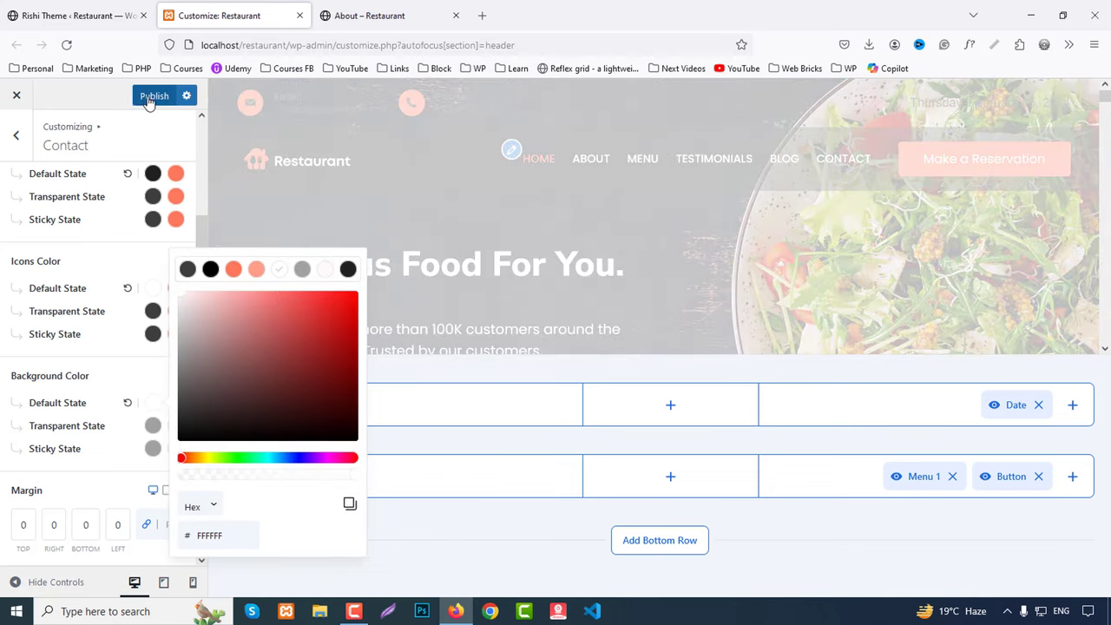
Step: Publish the Contact background change and check the header on the reloaded About page
left_click(150, 96)
left_click(419, 5)
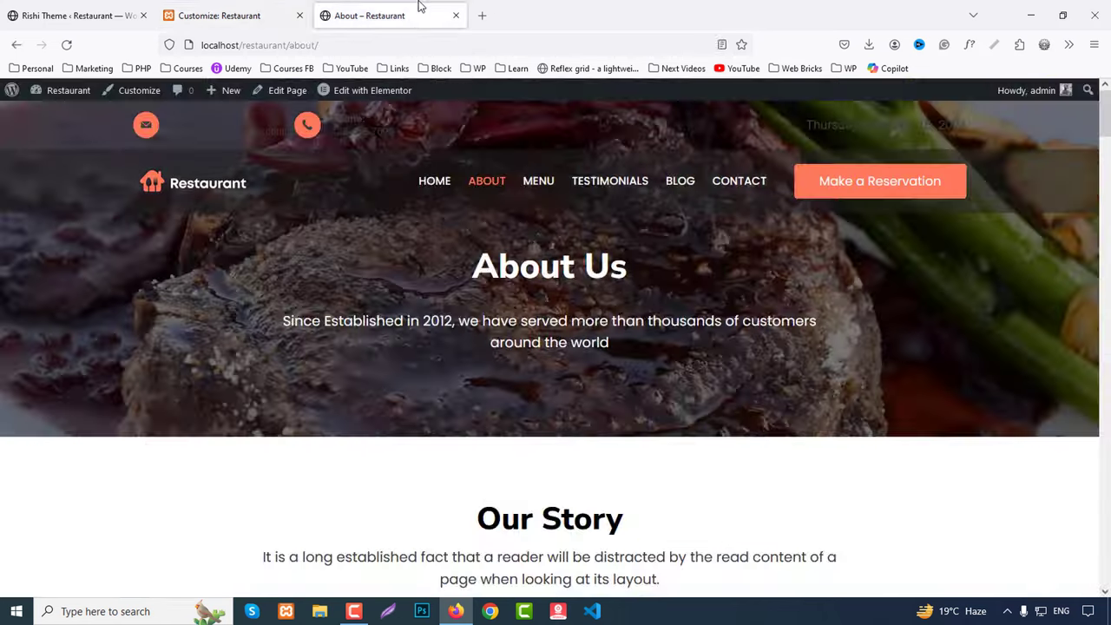
left_click(69, 46)
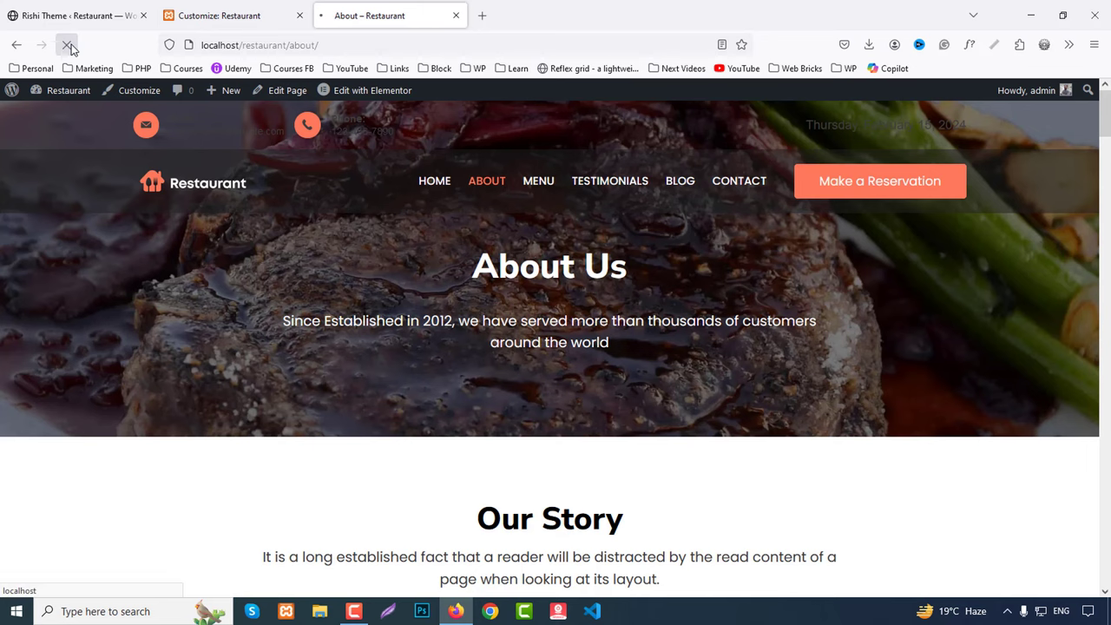
scroll(573, 230, "down", 2)
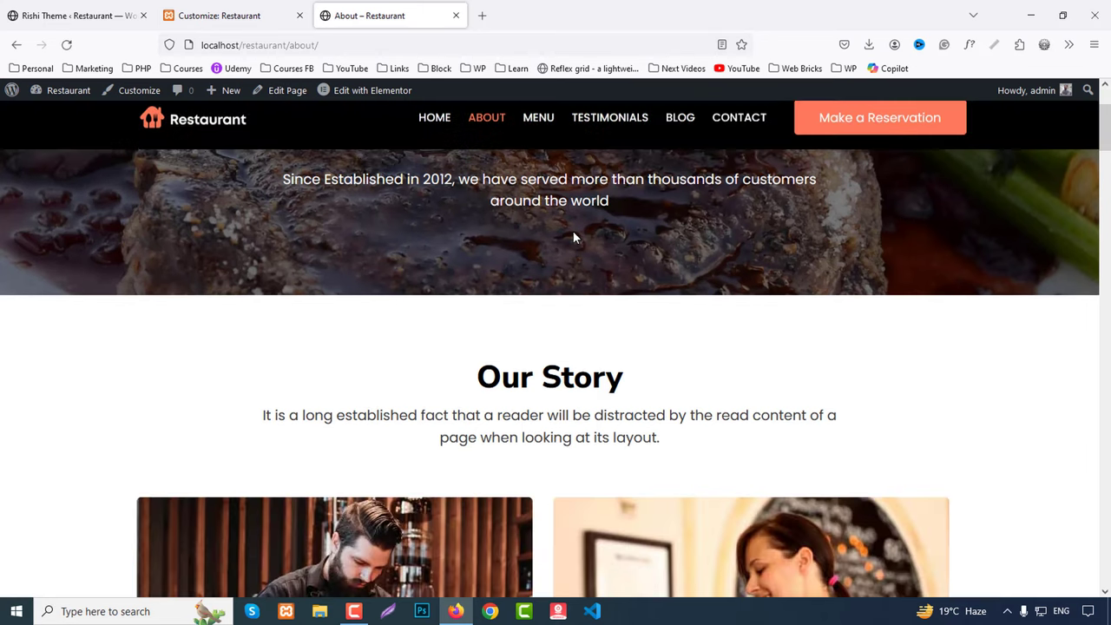
scroll(573, 236, "up", 2)
Step: Add an empty bottom row to the header layout in the Customizer
left_click(226, 16)
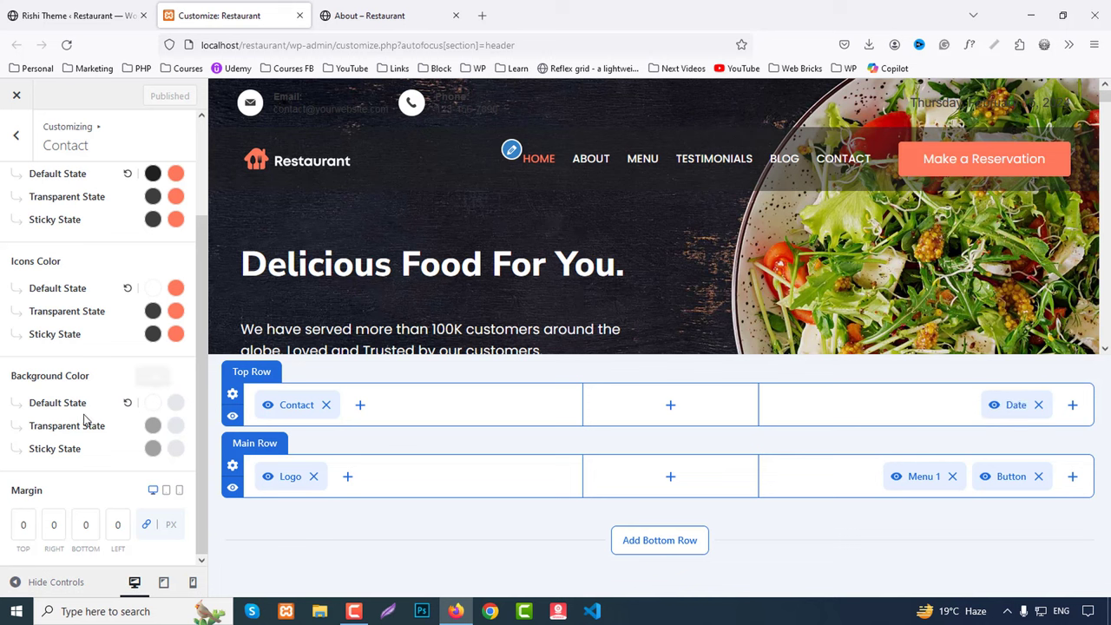
scroll(122, 375, "up", 3)
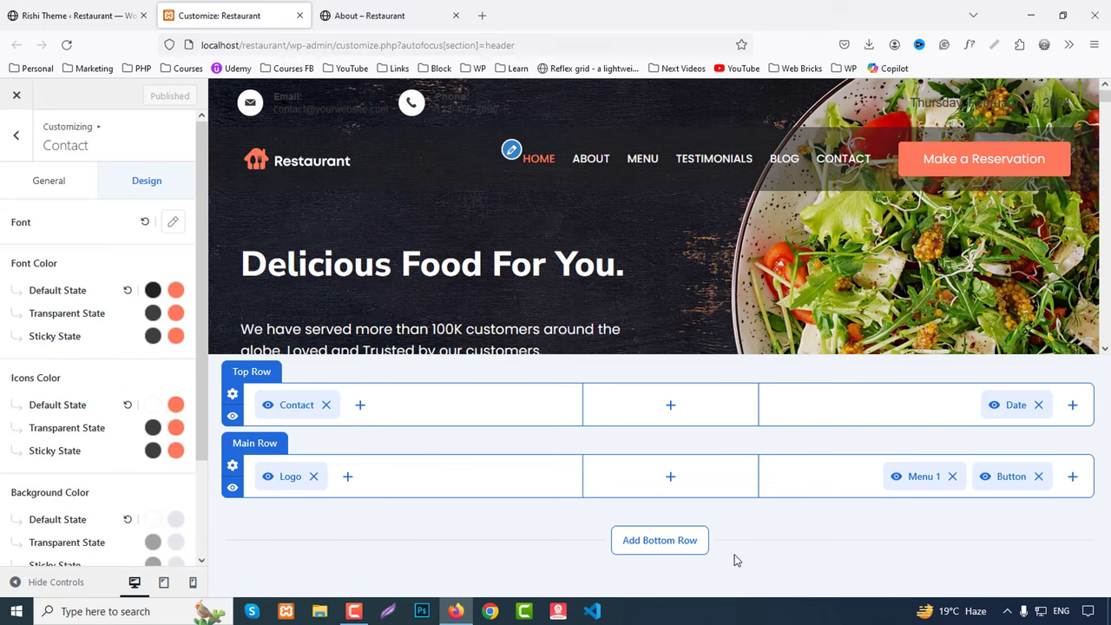
left_click(689, 547)
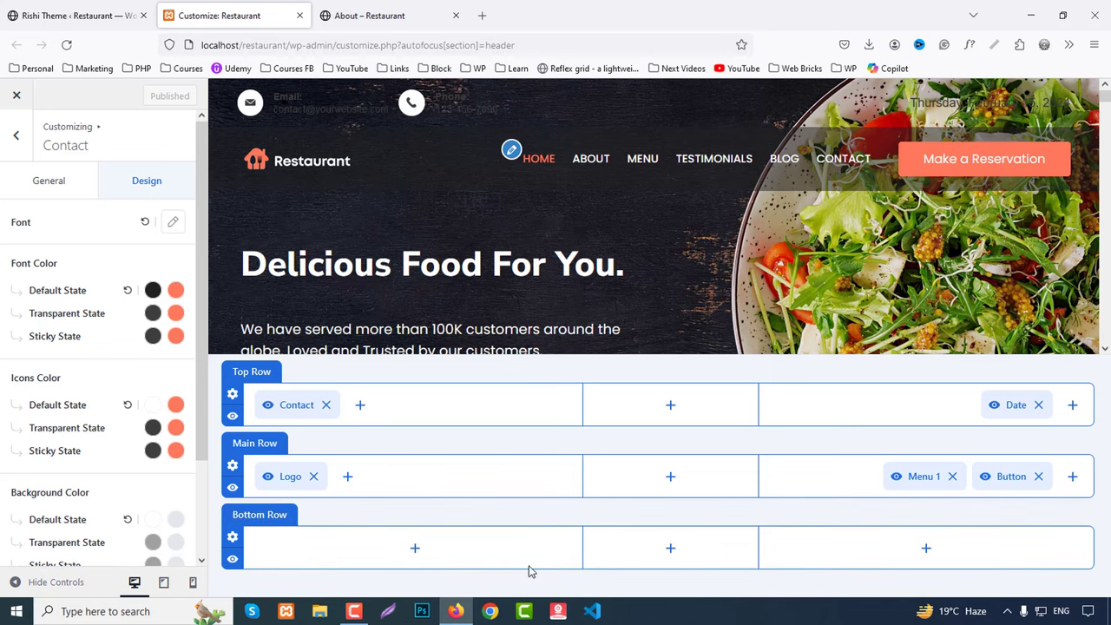
Step: Leave the Header Builder and open the Footer Builder
left_click(16, 139)
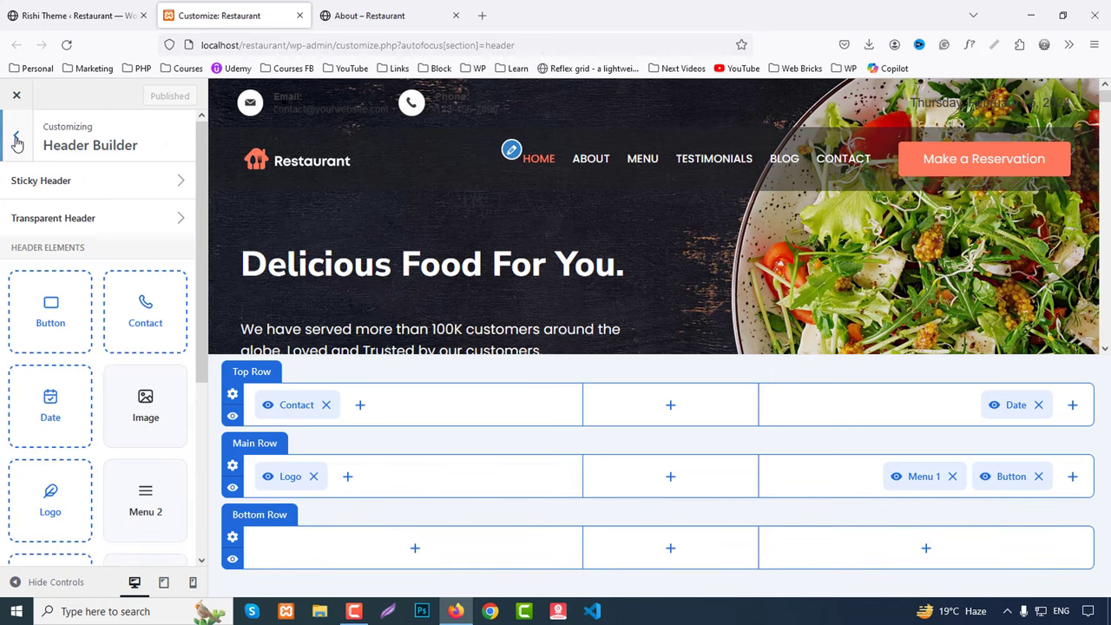
left_click(16, 139)
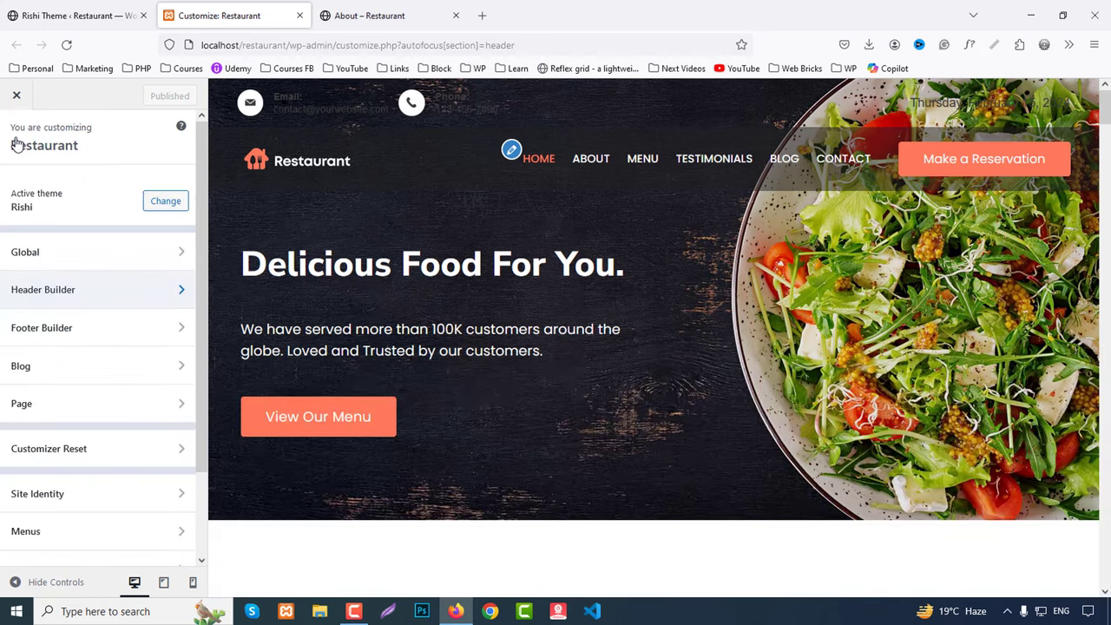
left_click(55, 336)
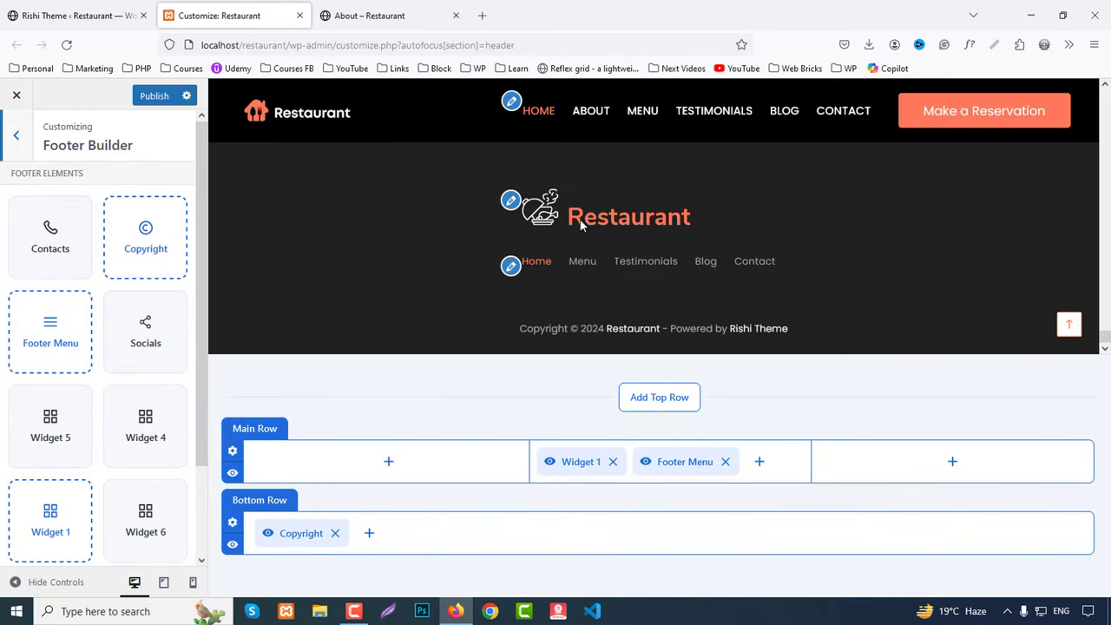
Step: Toggle the footer's Widget 1 off and on again, and review the settings of Widget 1, the Footer Menu and the Copyright element
left_click(550, 461)
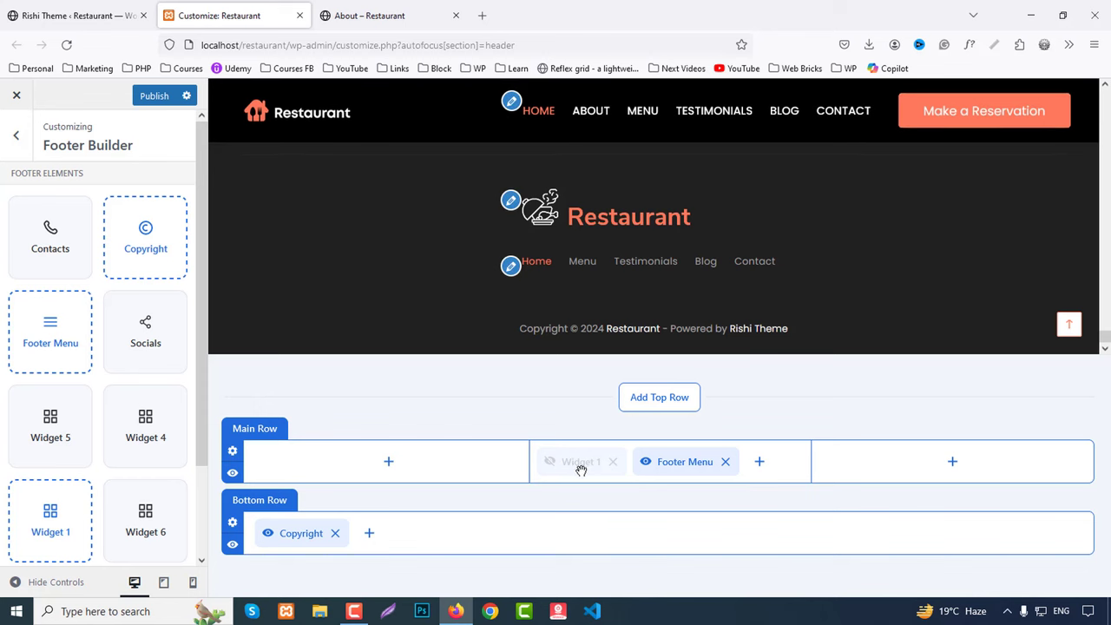
left_click(551, 462)
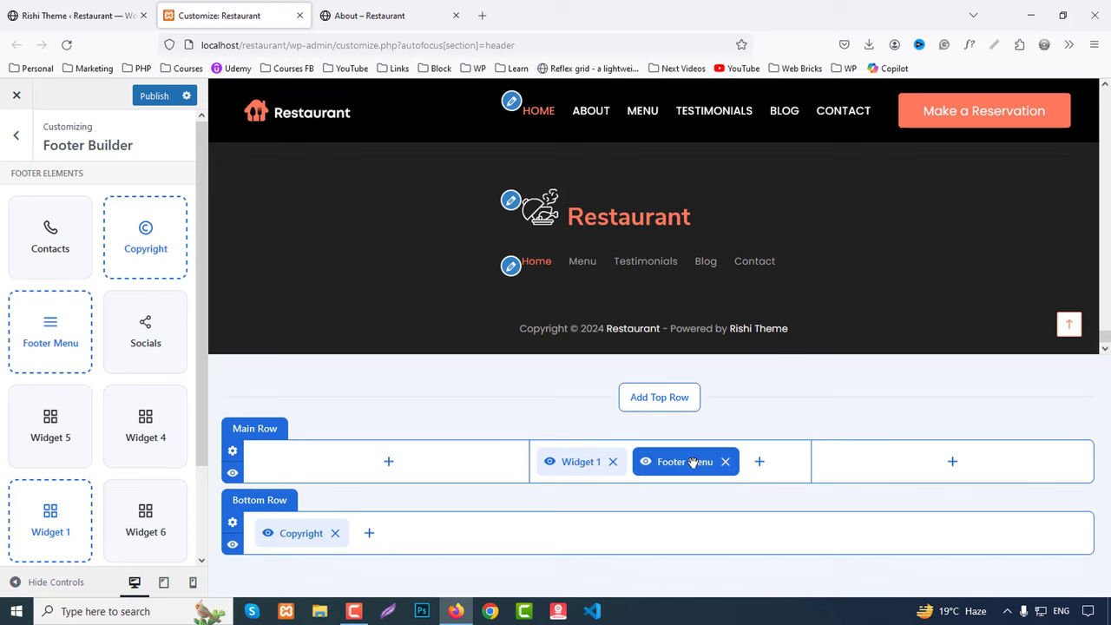
left_click(576, 462)
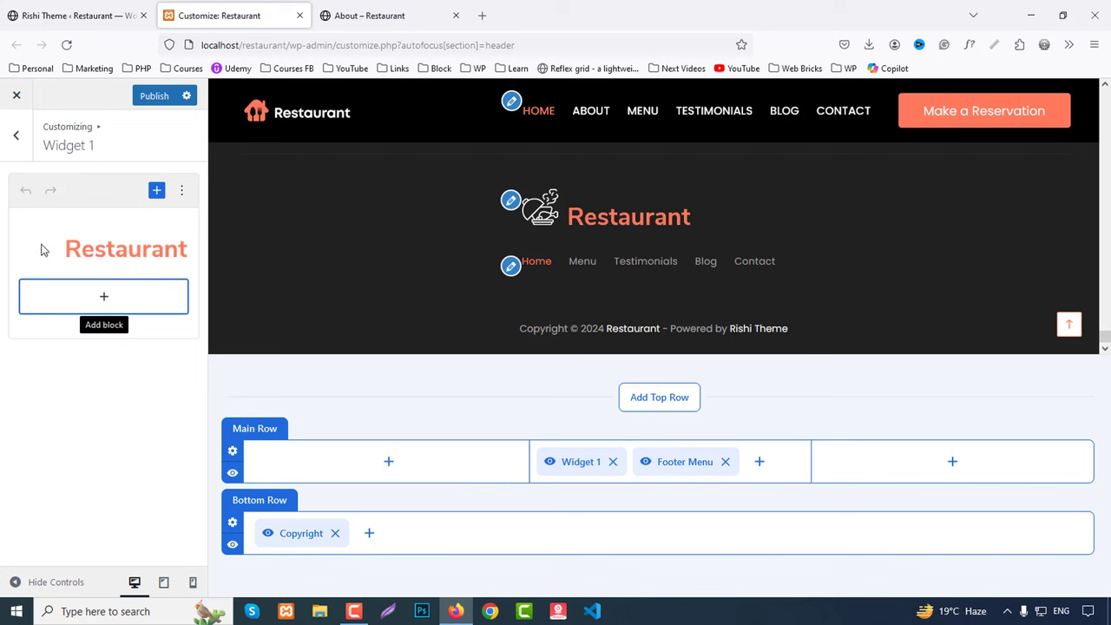
left_click(685, 461)
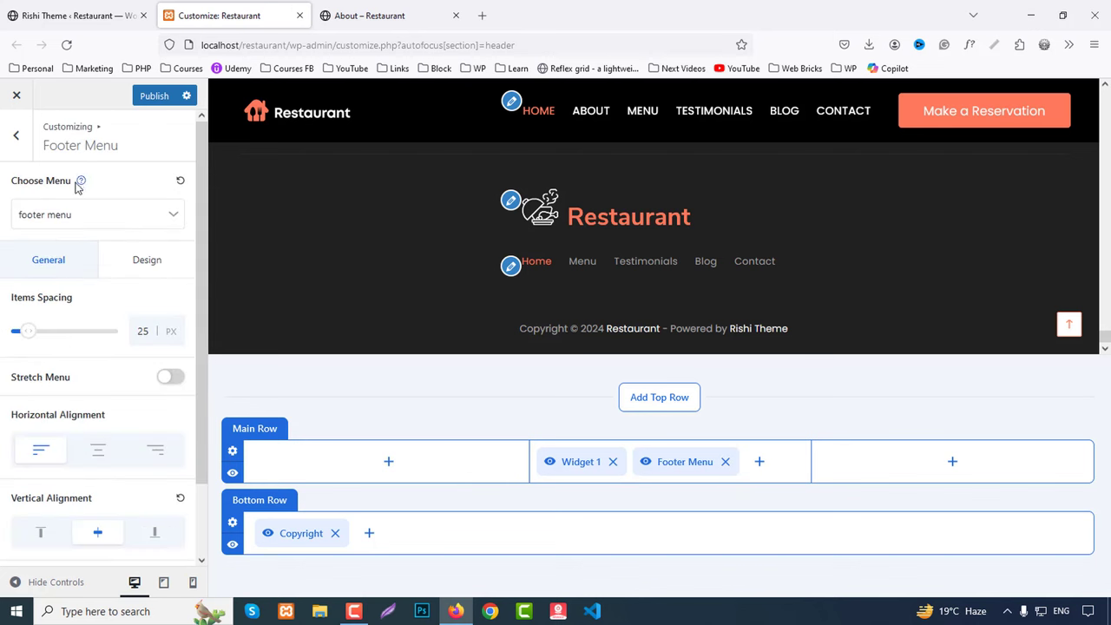
left_click(86, 217)
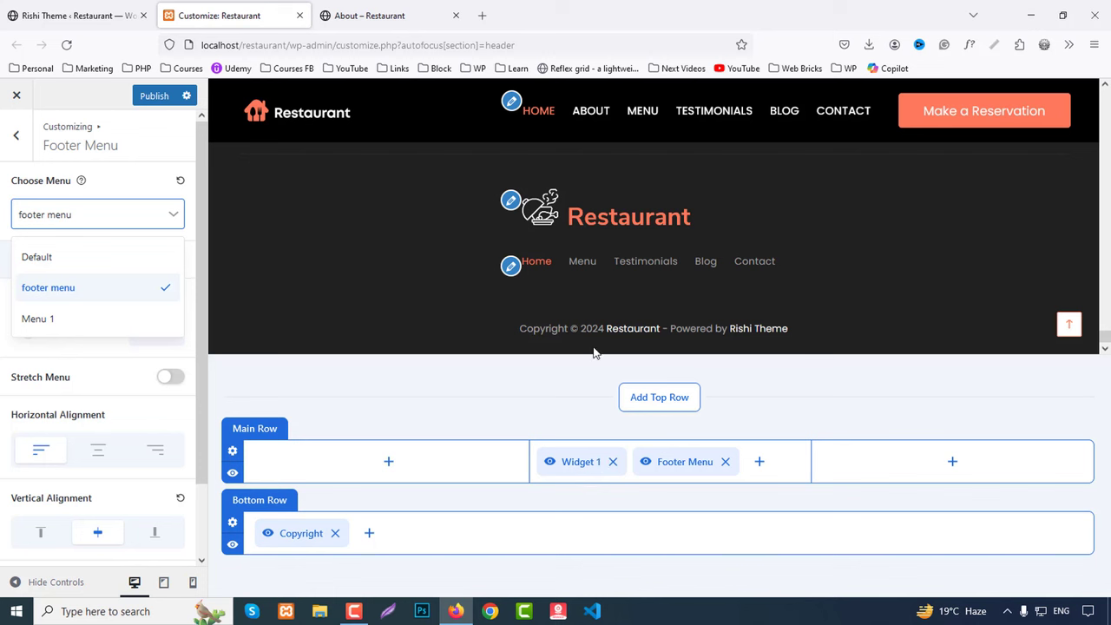
left_click(306, 533)
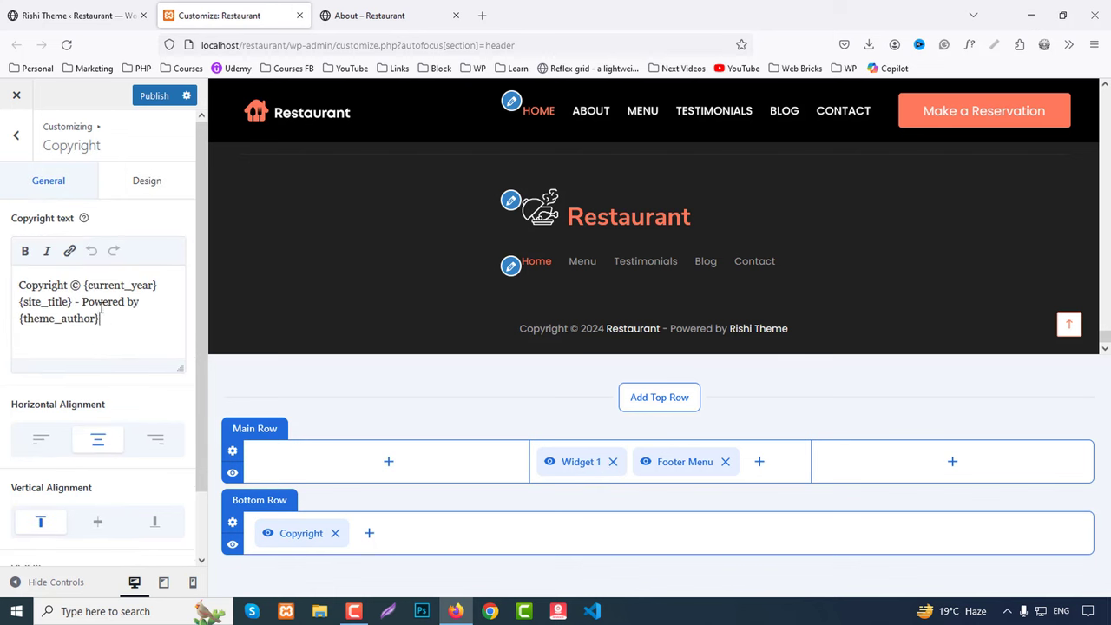
Step: Select the placeholder part of the footer's copyright text, and check the reloaded home page of the site
left_click_drag(100, 318, 83, 285)
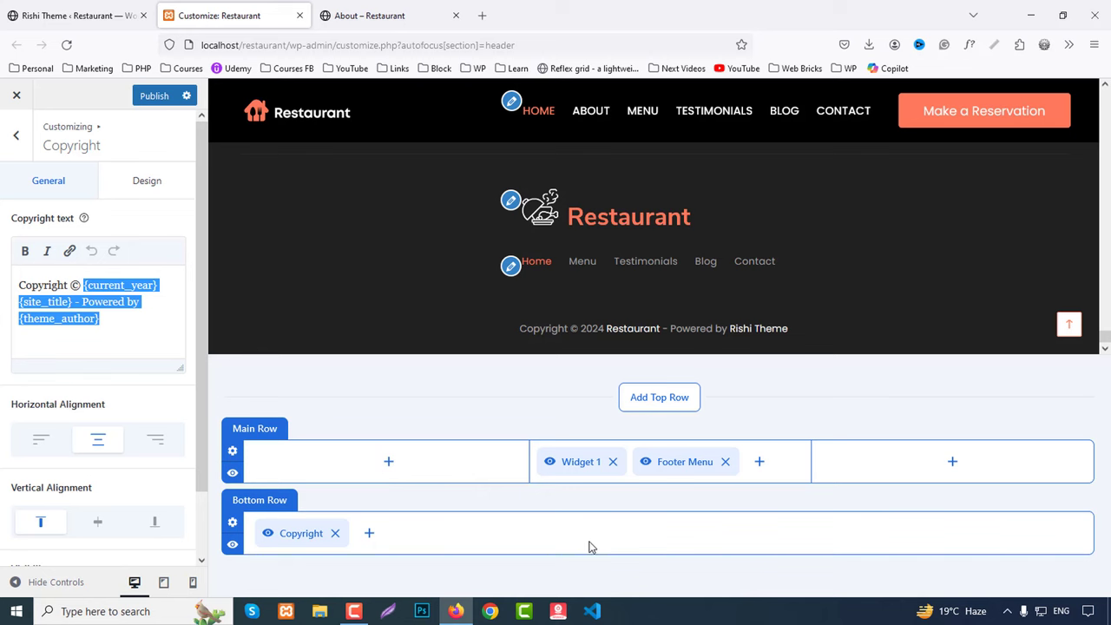
left_click(360, 15)
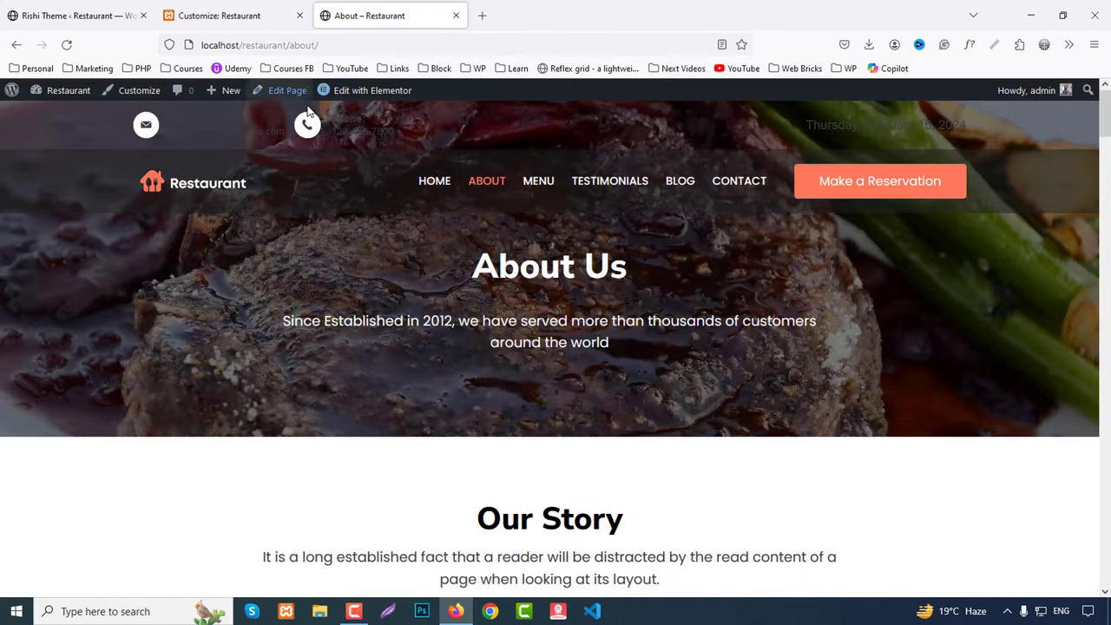
left_click(209, 193)
scroll(208, 193, "down", 5)
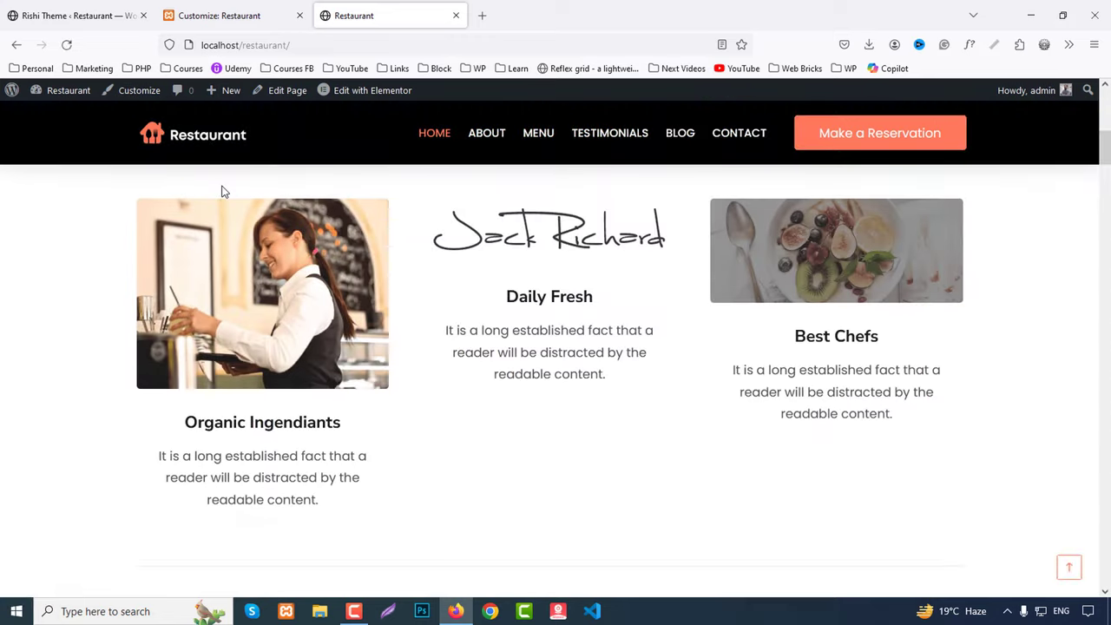
key("F5")
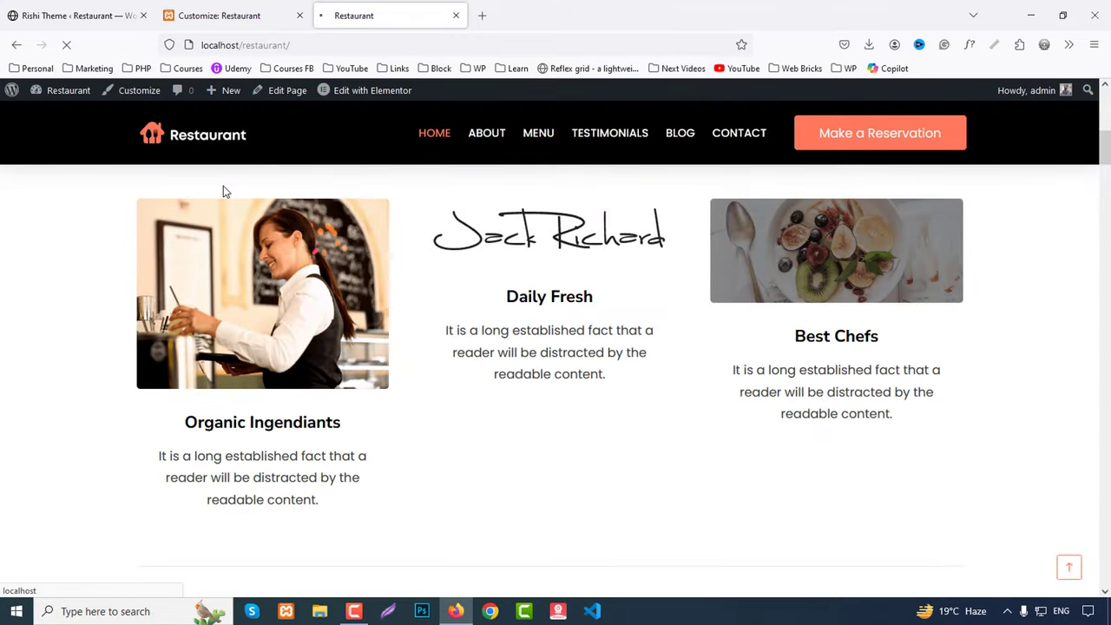
scroll(543, 404, "down", 3)
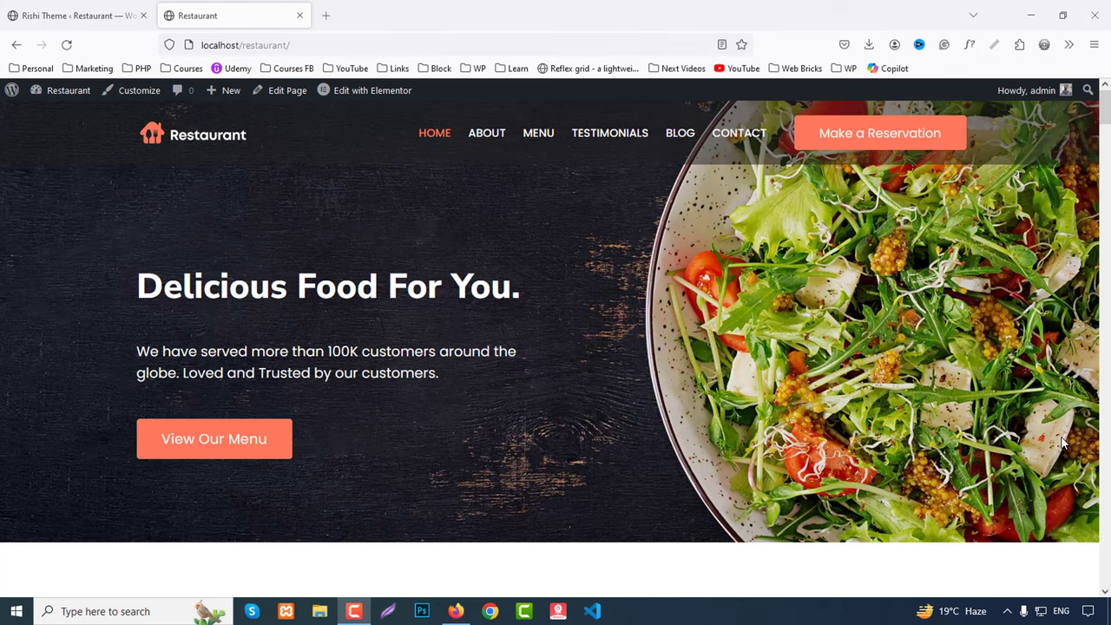
Step: Open the Home page from the WordPress page list in the Elementor editor and dismiss the Elementor AI notification
left_click(59, 7)
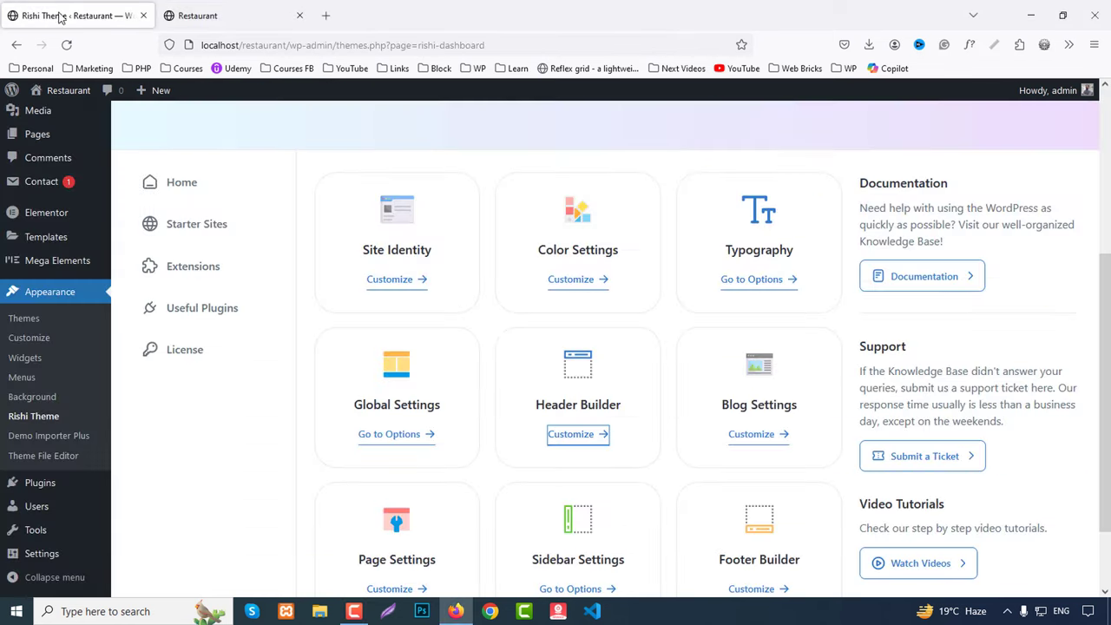
mouse_move(36, 141)
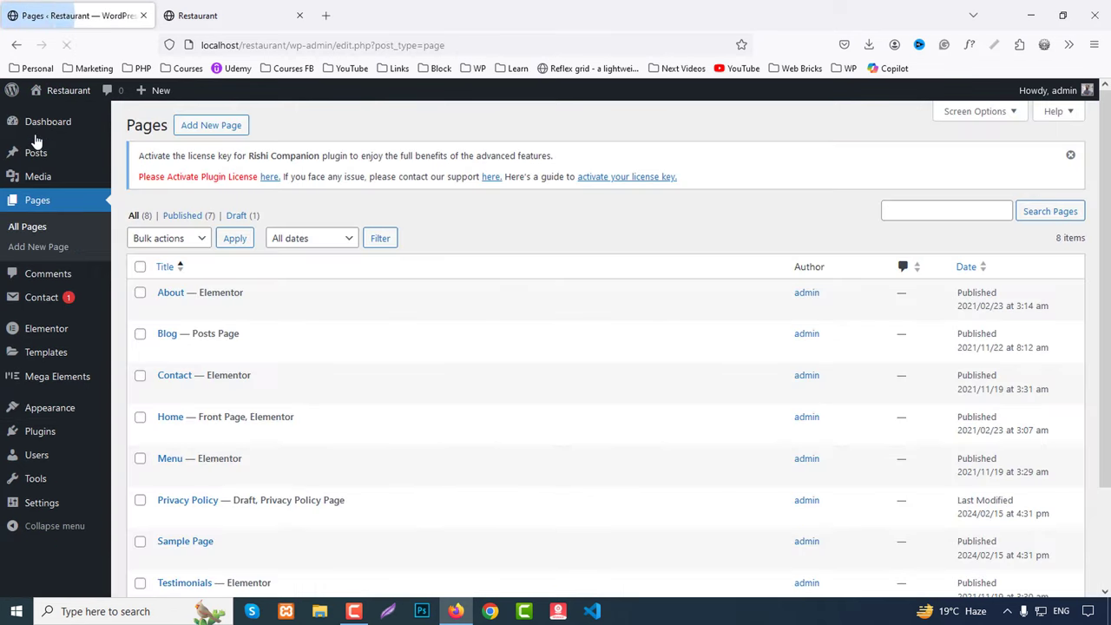
scroll(278, 351, "down", 1)
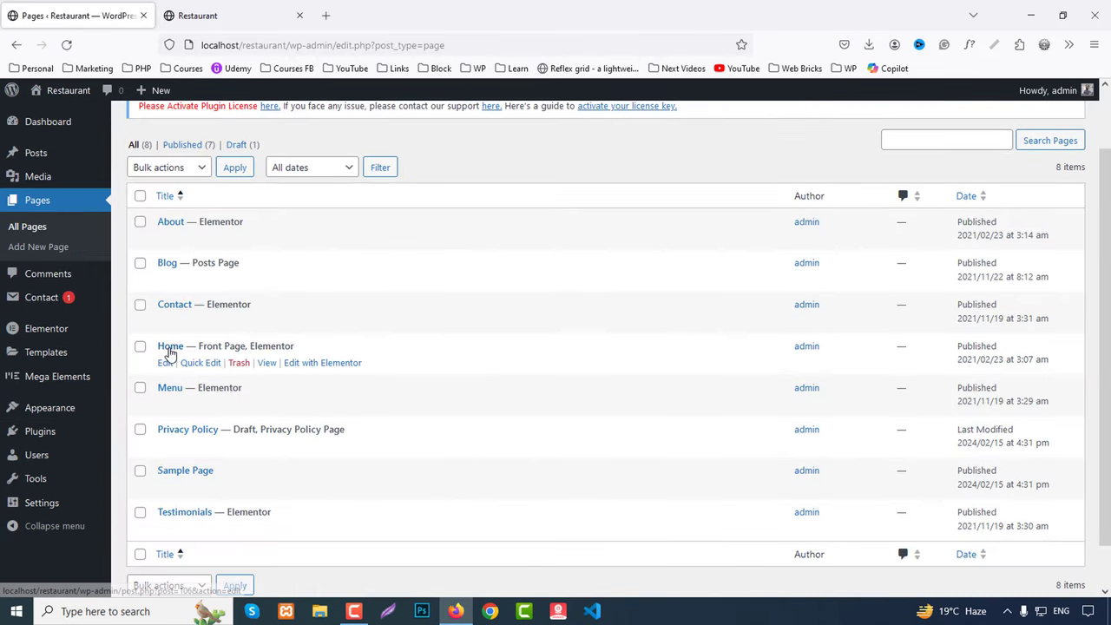
middle_click(320, 365)
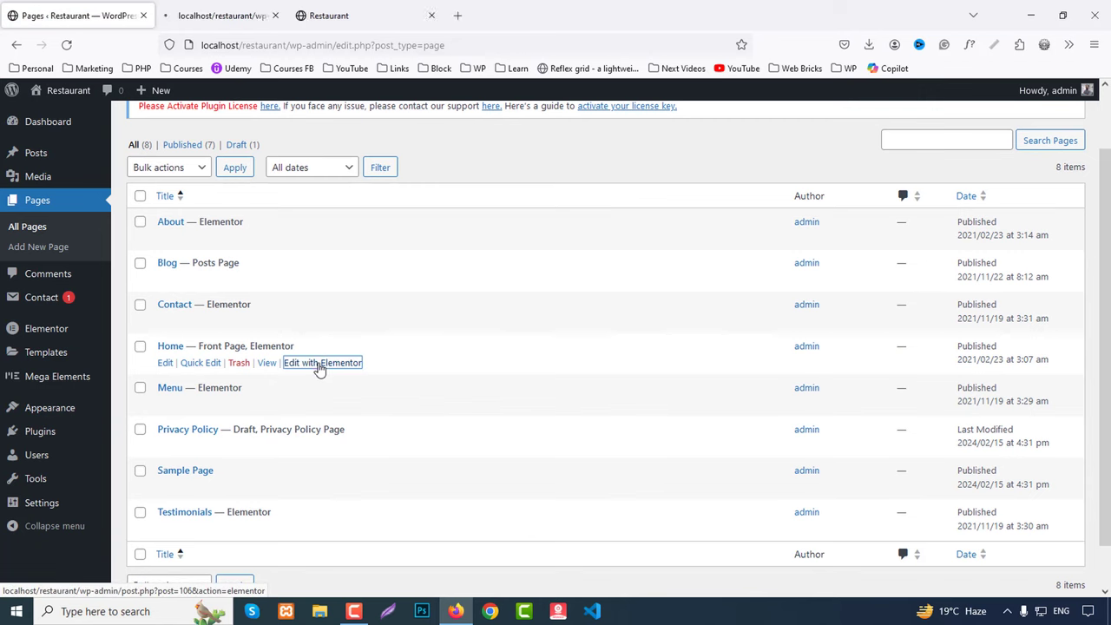
left_click(232, 13)
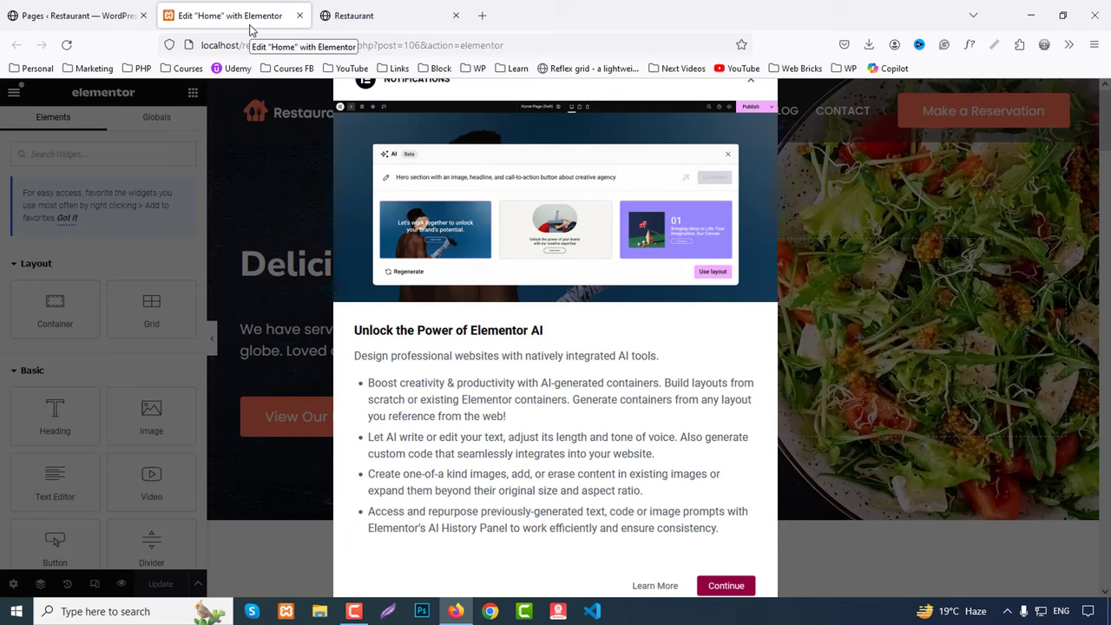
left_click(754, 85)
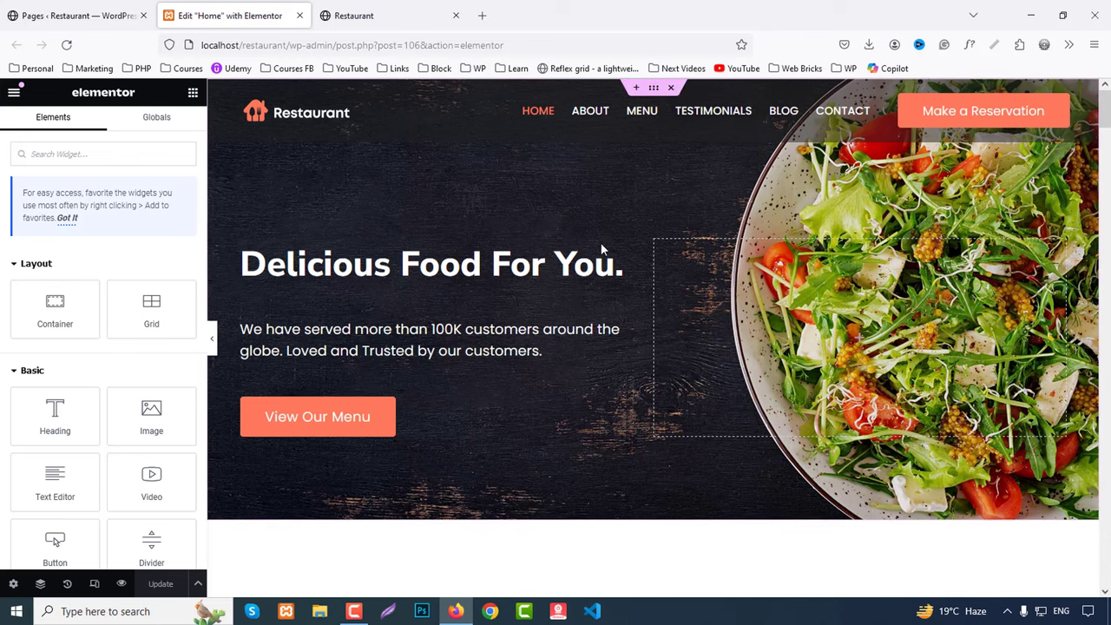
Step: Review the content settings of the banner's heading, its paragraph and the View Our Menu button, including the button's link
scroll(601, 234, "down", 2)
scroll(600, 235, "up", 2)
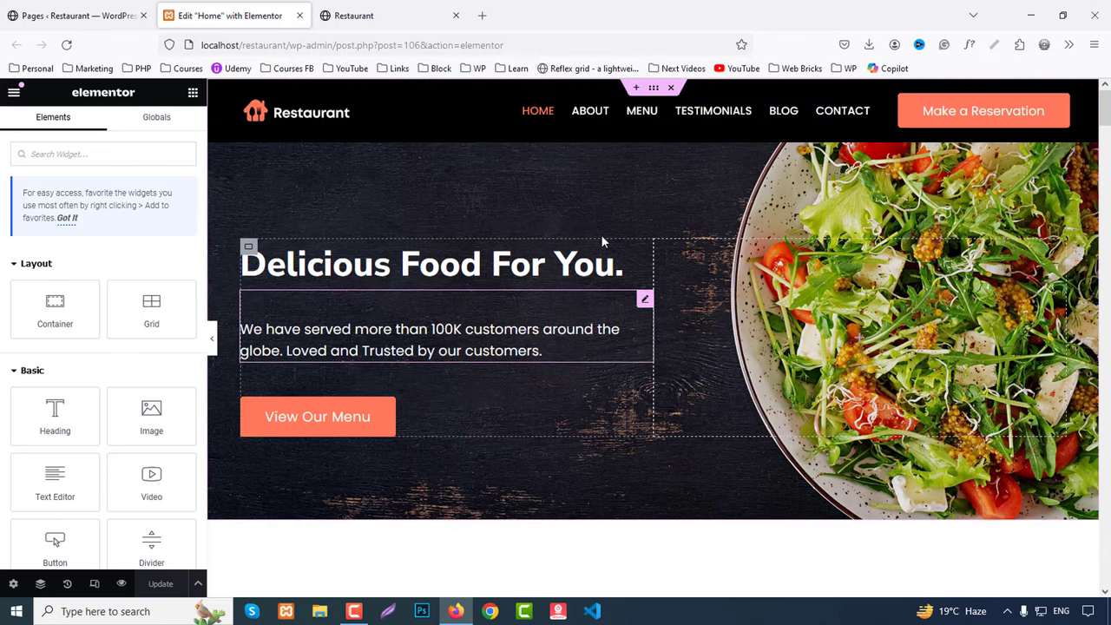
left_click(455, 265)
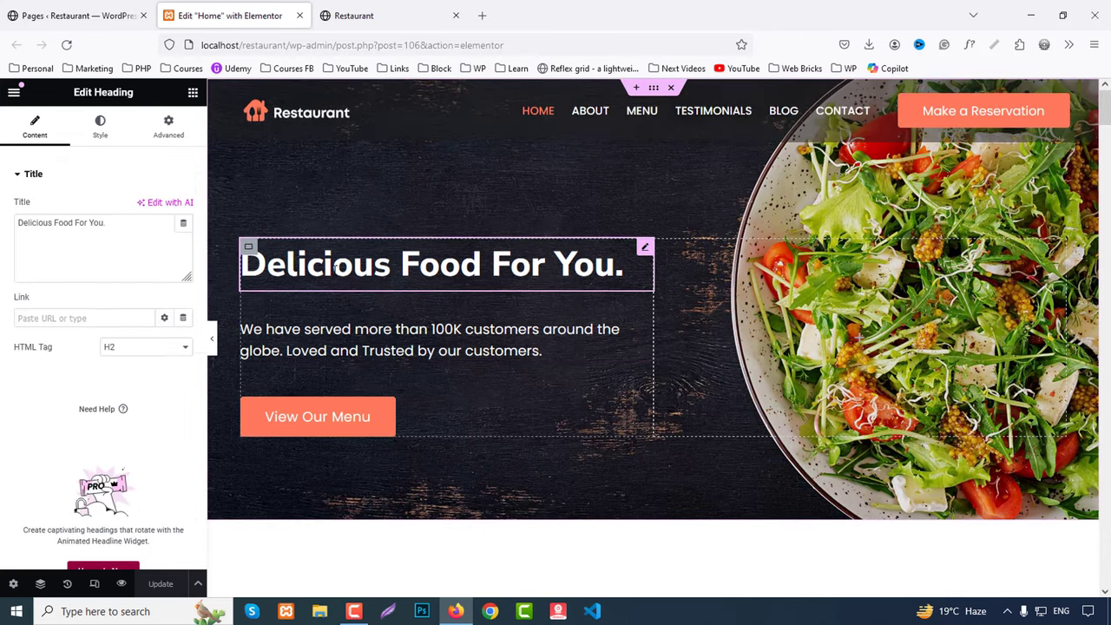
triple_click(24, 232)
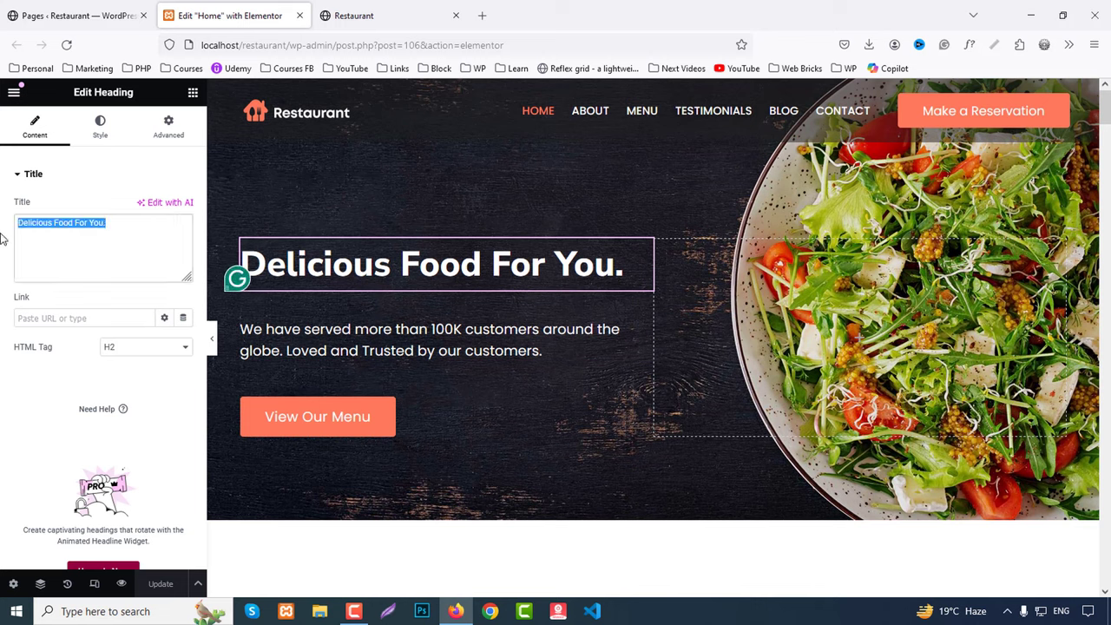
left_click(408, 334)
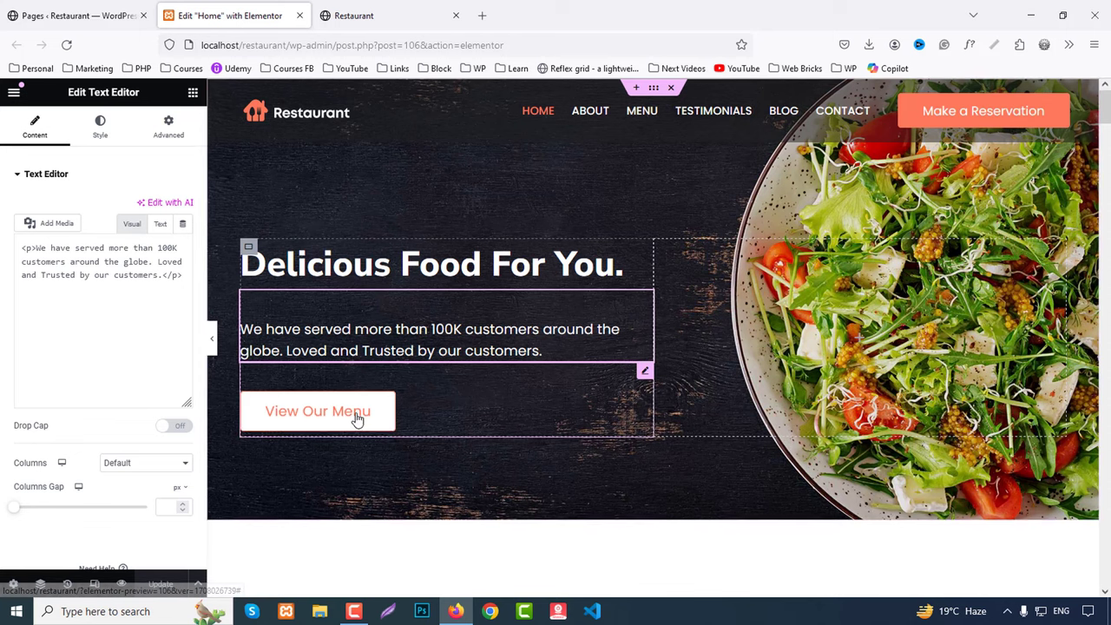
left_click(428, 417)
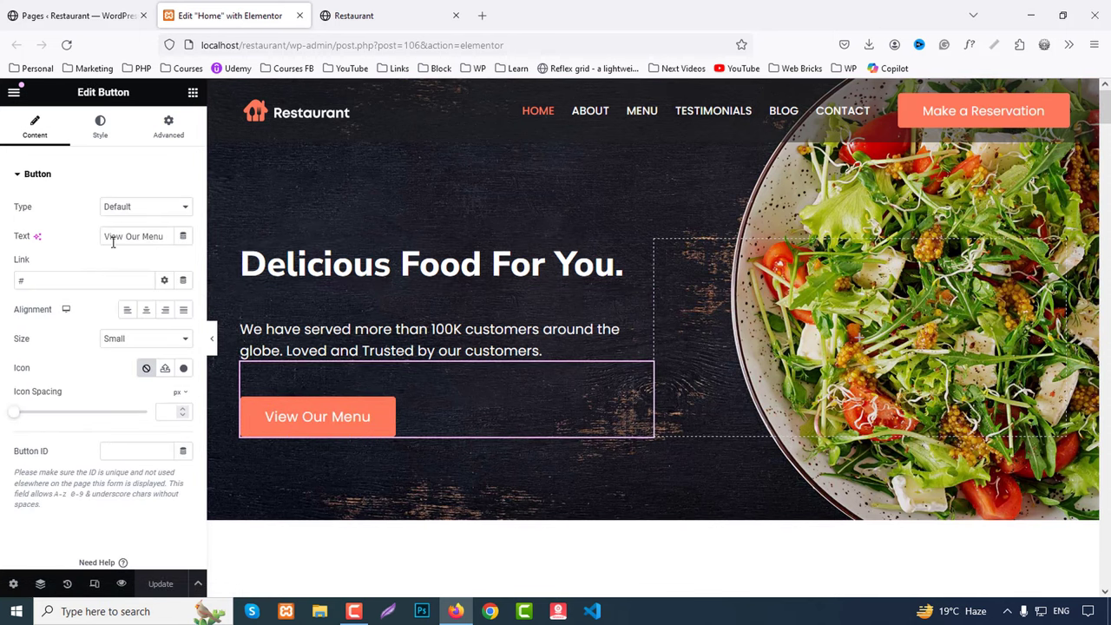
double_click(35, 285)
Step: Try centre alignment on the banner heading "Delicious Food For You." and set its alignment to left
left_click(344, 265)
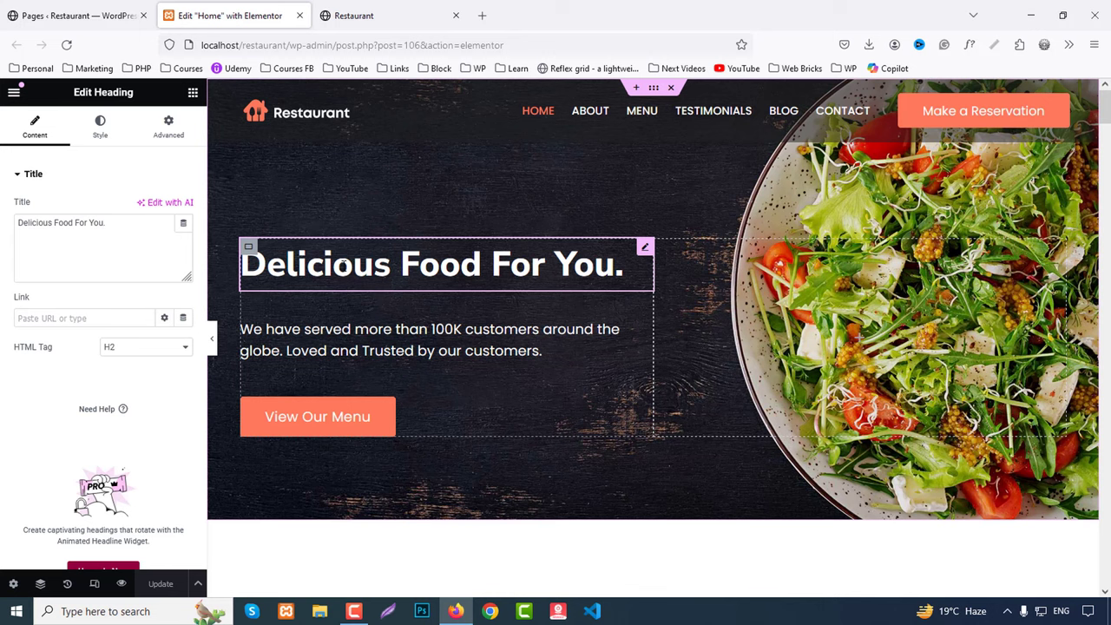
left_click(100, 130)
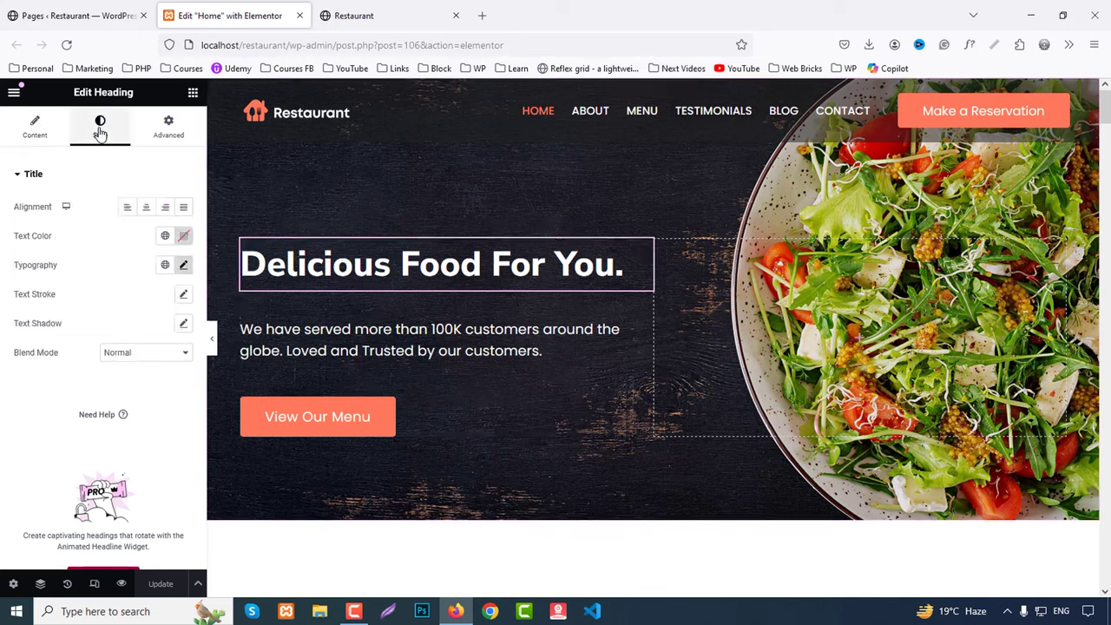
left_click(146, 209)
left_click(128, 207)
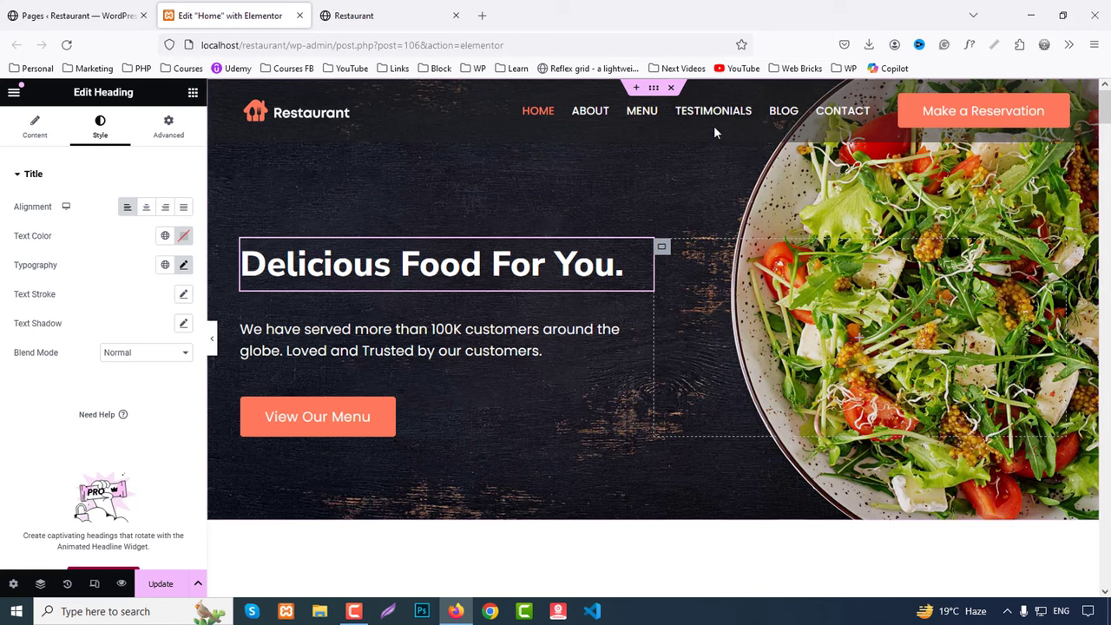
Step: Open the banner container for editing and review its background image style settings
right_click(361, 174)
right_click(222, 154)
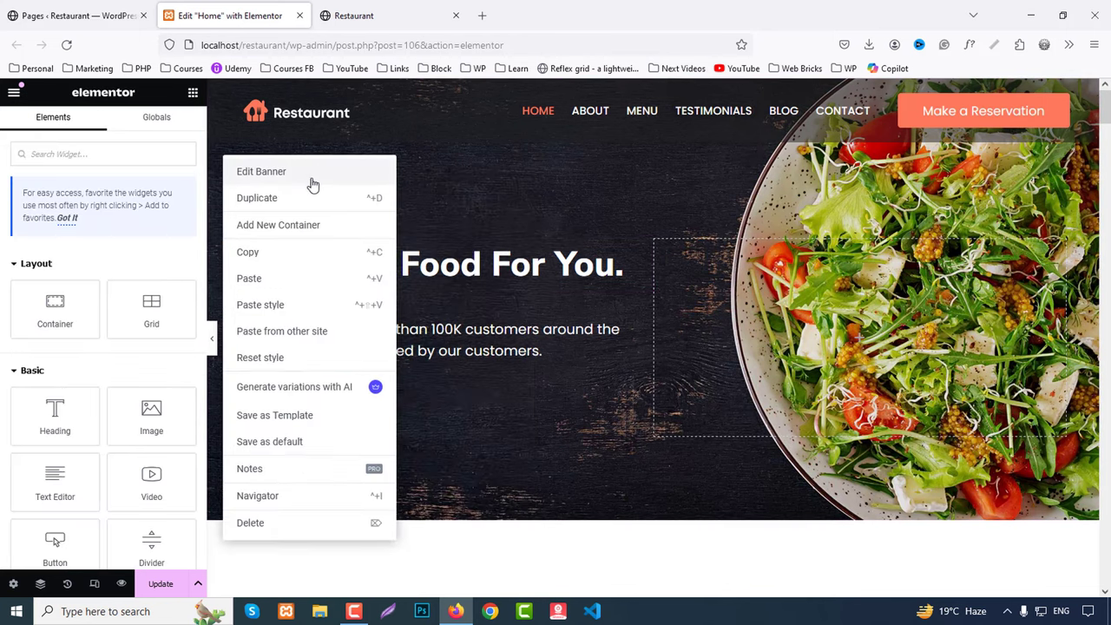
left_click(308, 178)
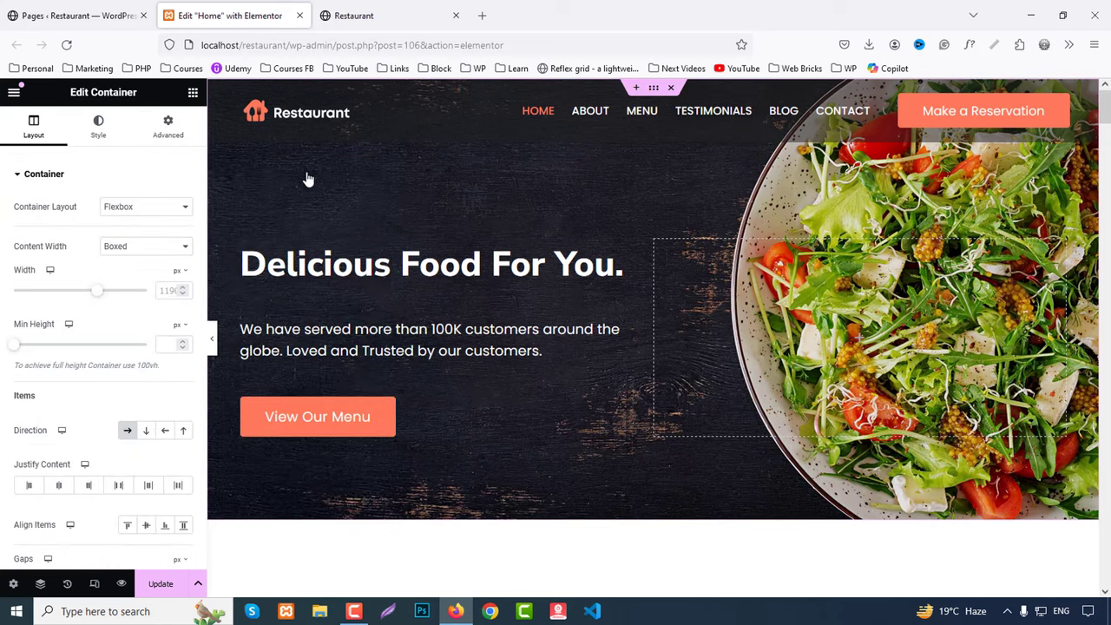
left_click(100, 128)
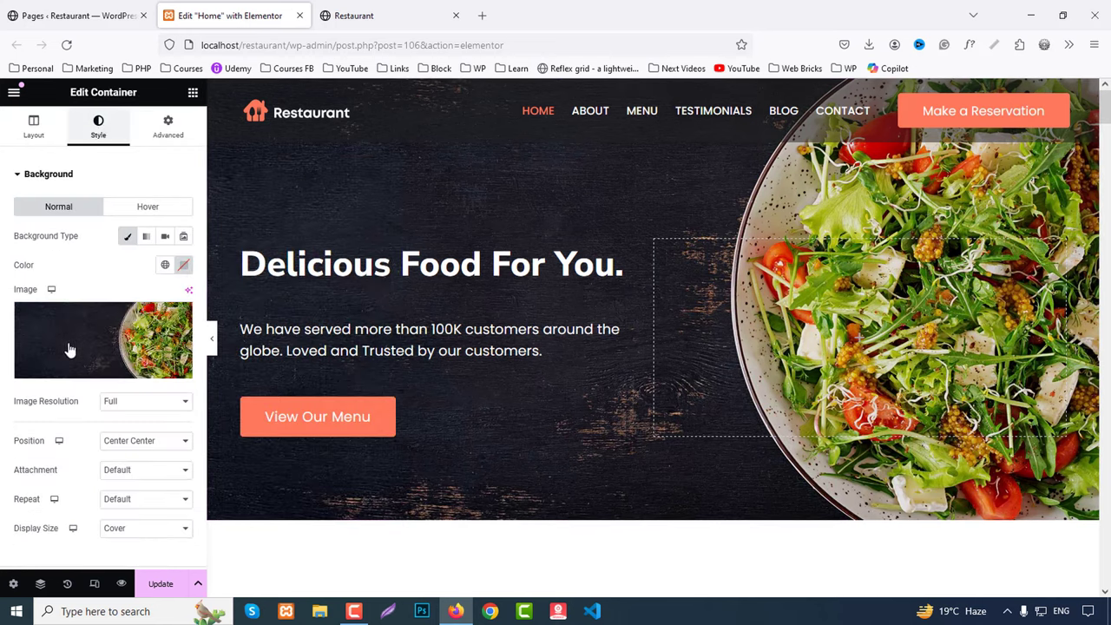
mouse_move(112, 342)
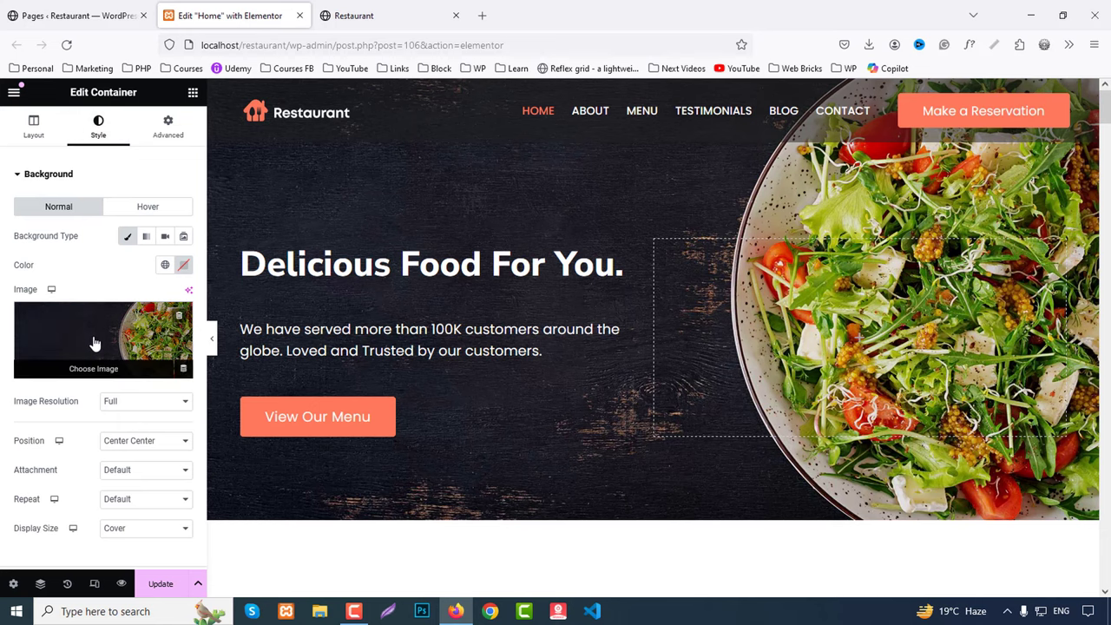
Step: Review the content settings of the "What We Offer" heading and the paragraph beneath it
scroll(874, 280, "down", 4)
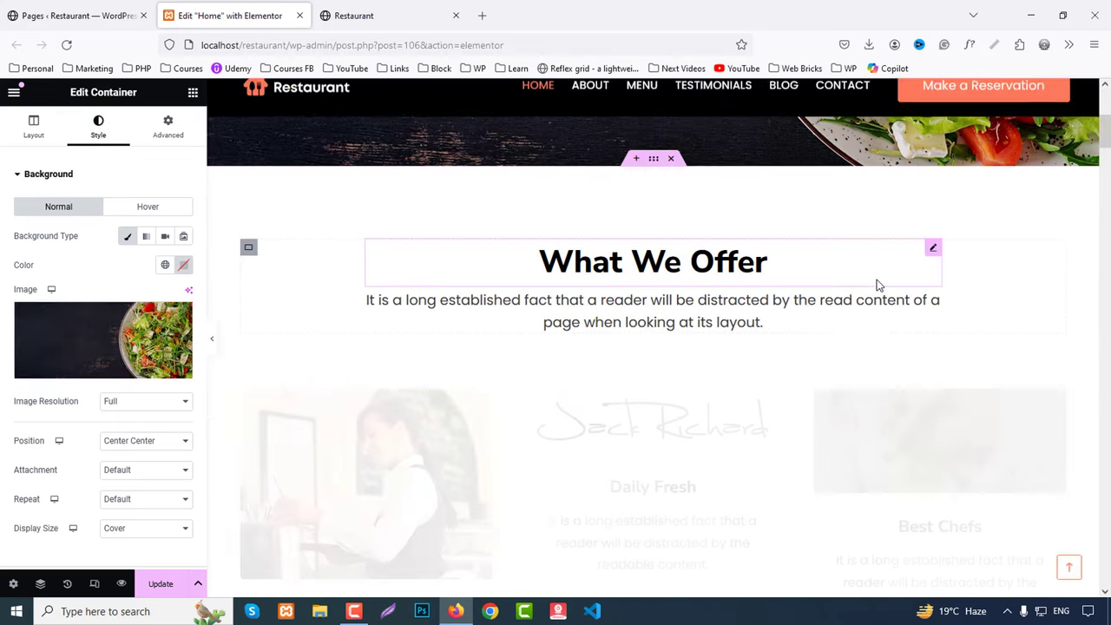
left_click(684, 264)
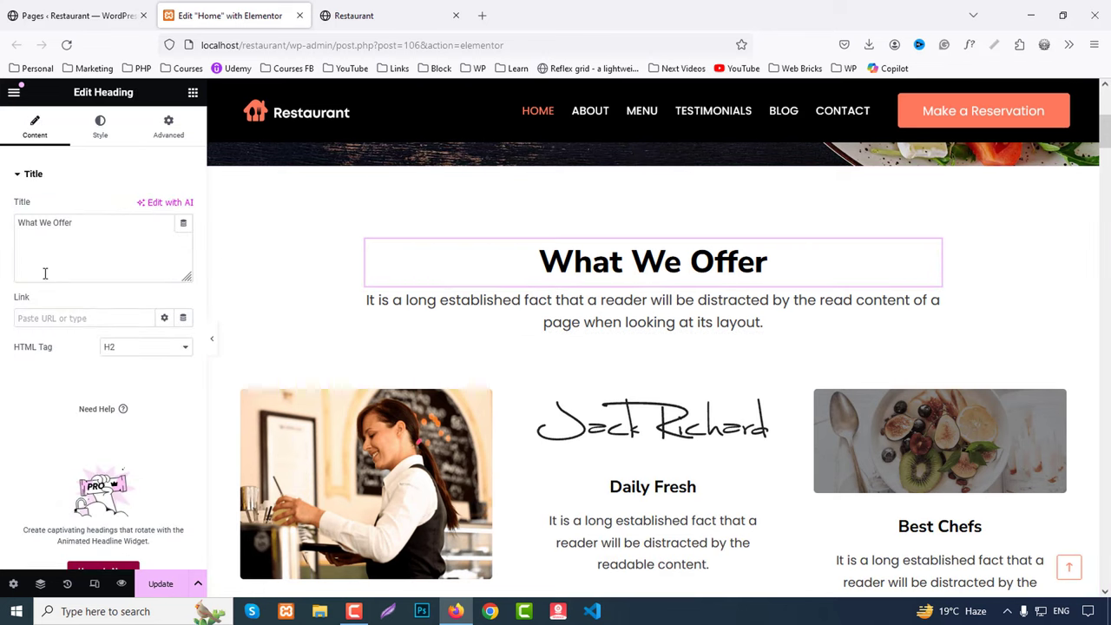
left_click(608, 306)
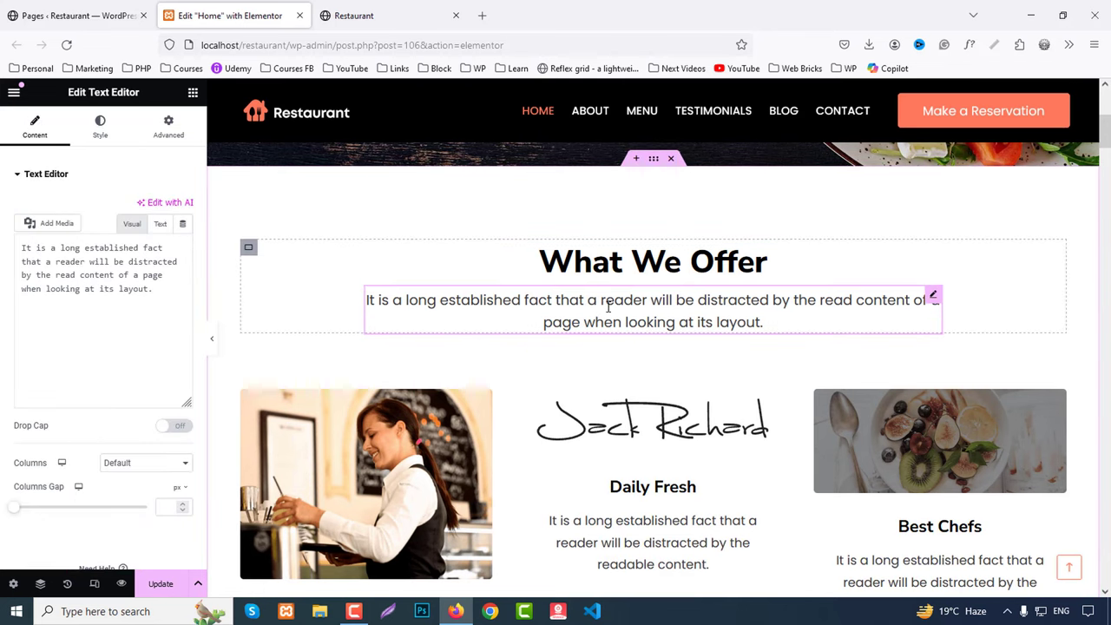
Step: Replace the image above "Organic Ingendiants" with the media library photo of the black-clad chef plating food
scroll(609, 306, "down", 2)
scroll(451, 313, "up", 1)
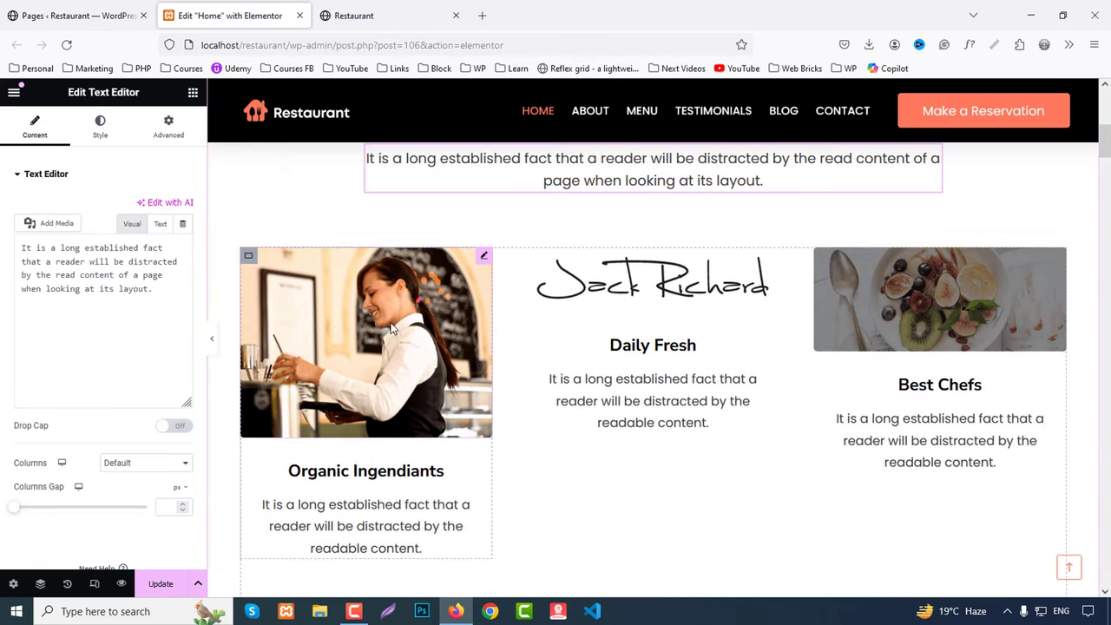
left_click(390, 328)
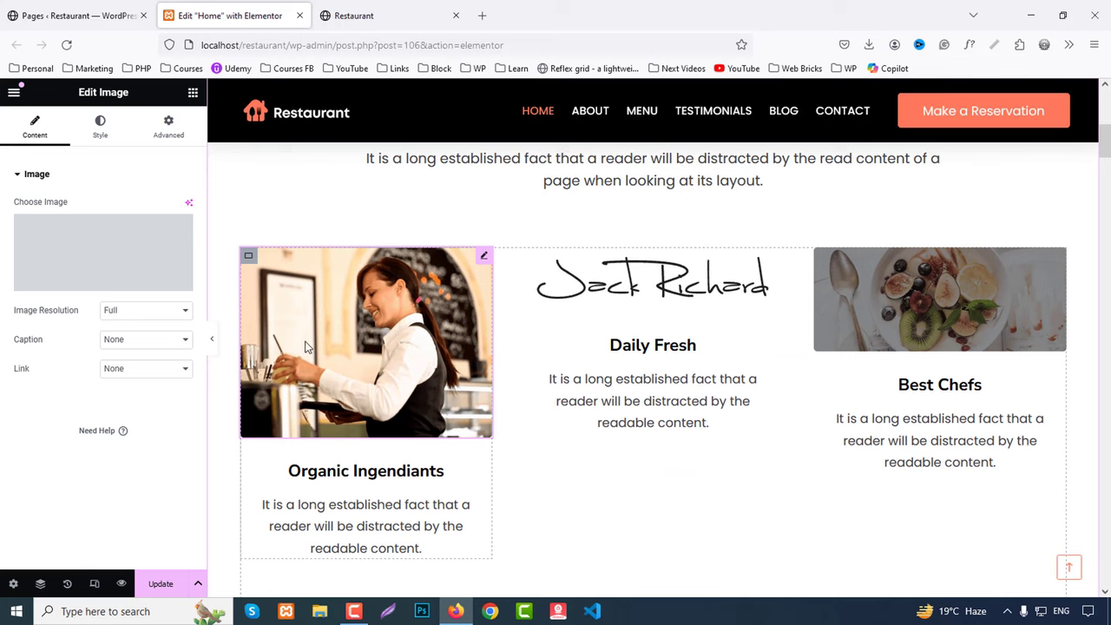
left_click(78, 251)
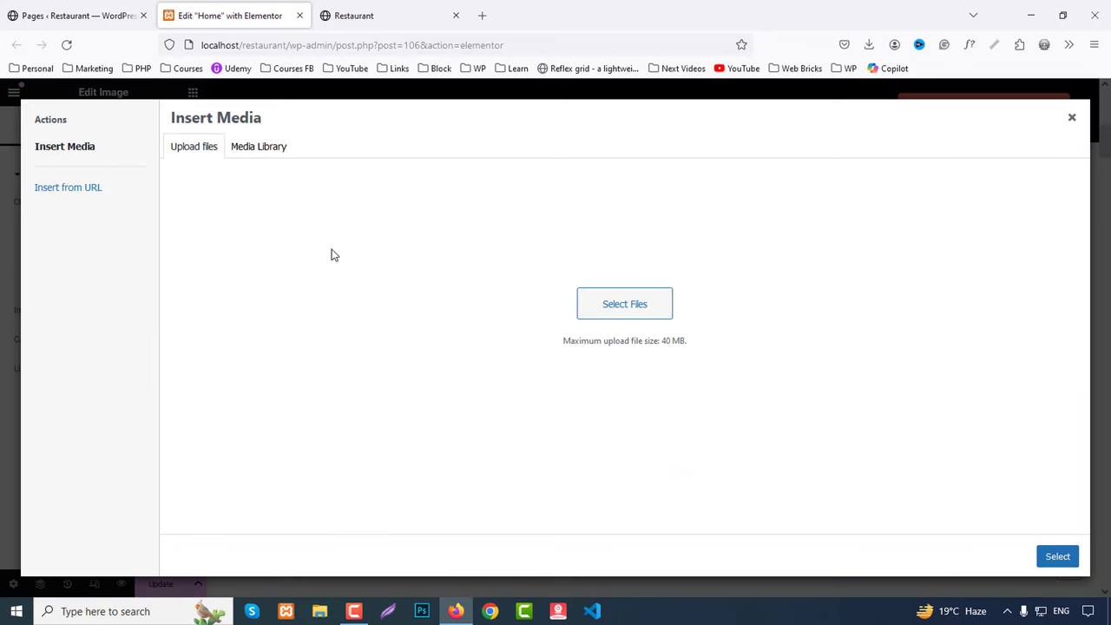
left_click(269, 149)
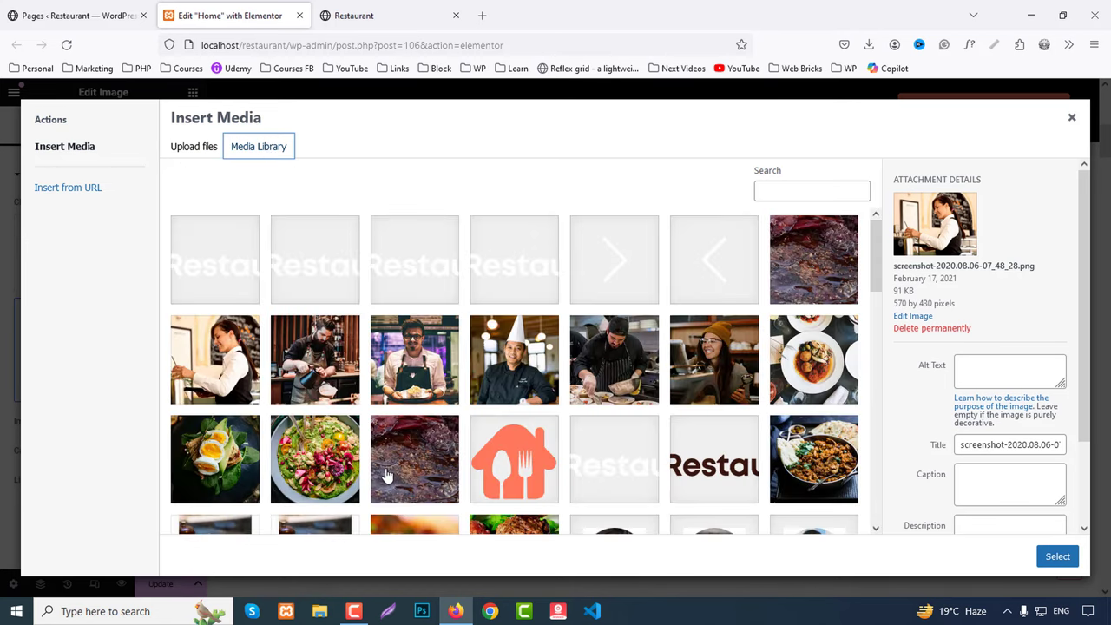
left_click(614, 363)
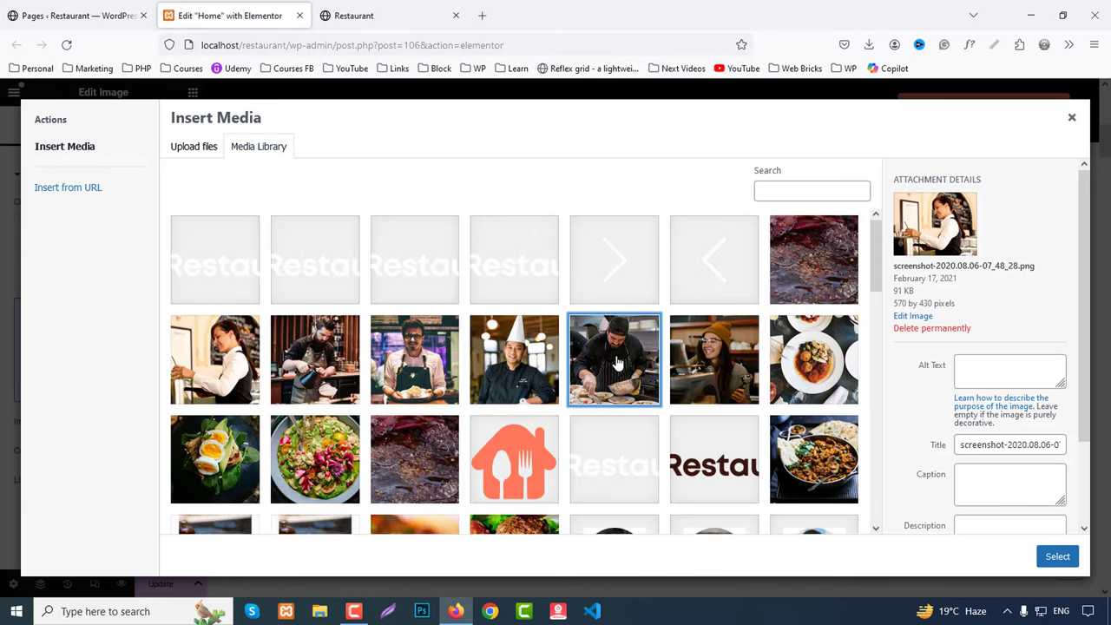
left_click(1058, 557)
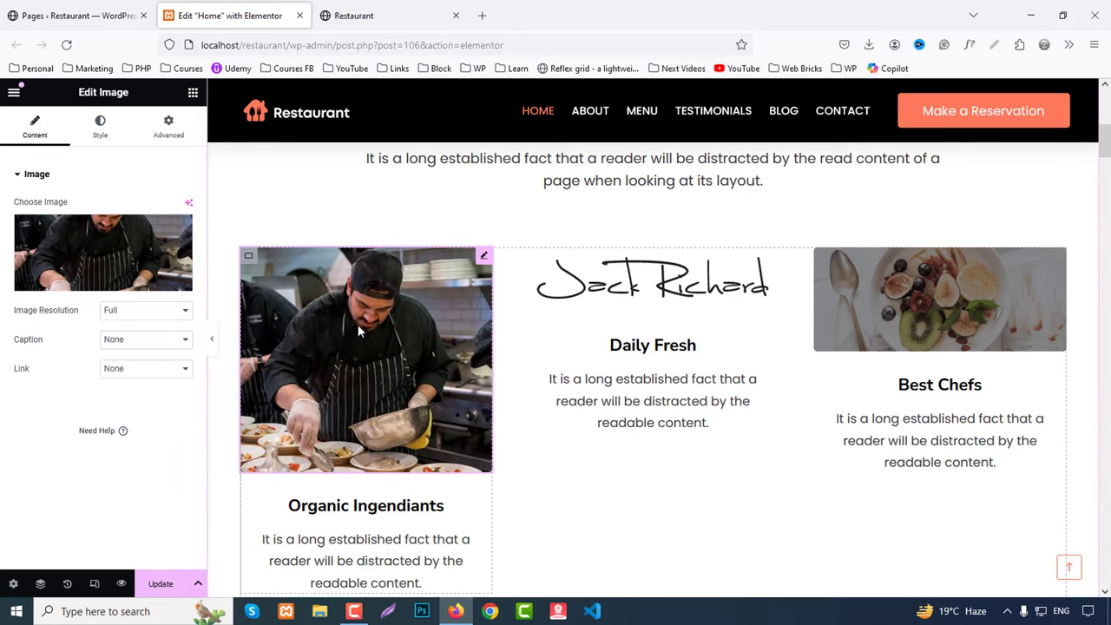
Step: Change the title of the heading under the chef photo to "Organic Ingendiants hh"
scroll(359, 330, "down", 2)
left_click(367, 369)
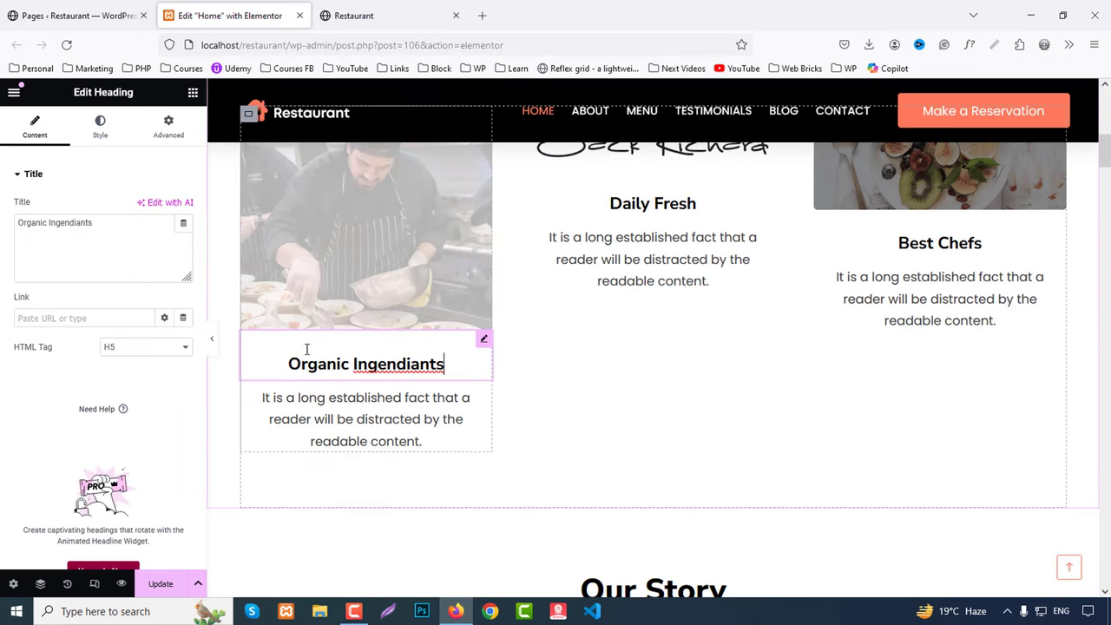
left_click(110, 224)
type("h")
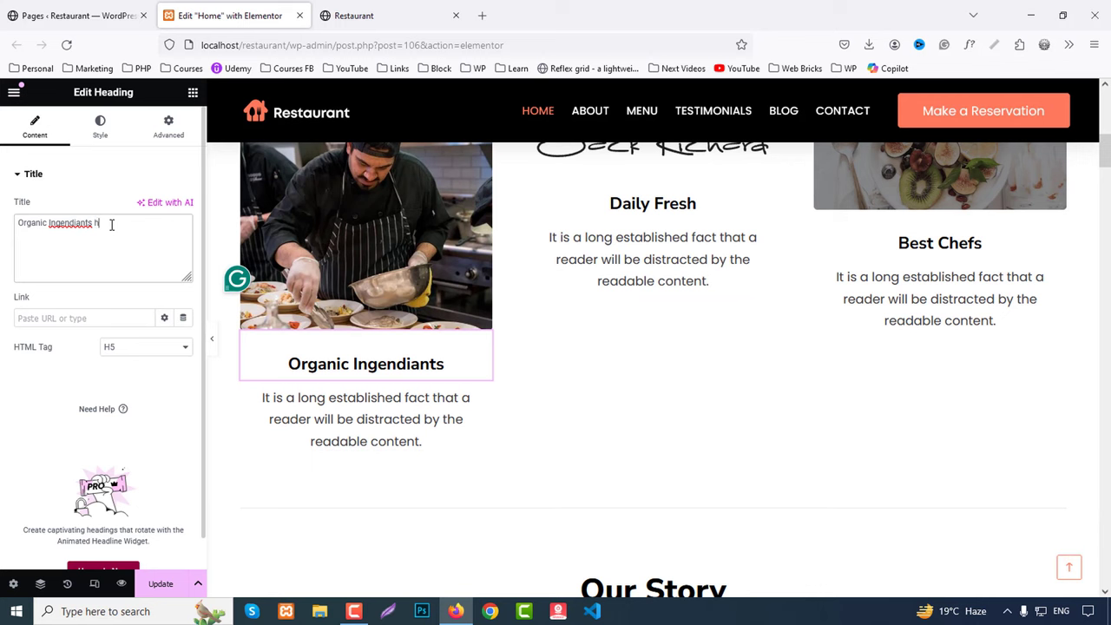
type("h")
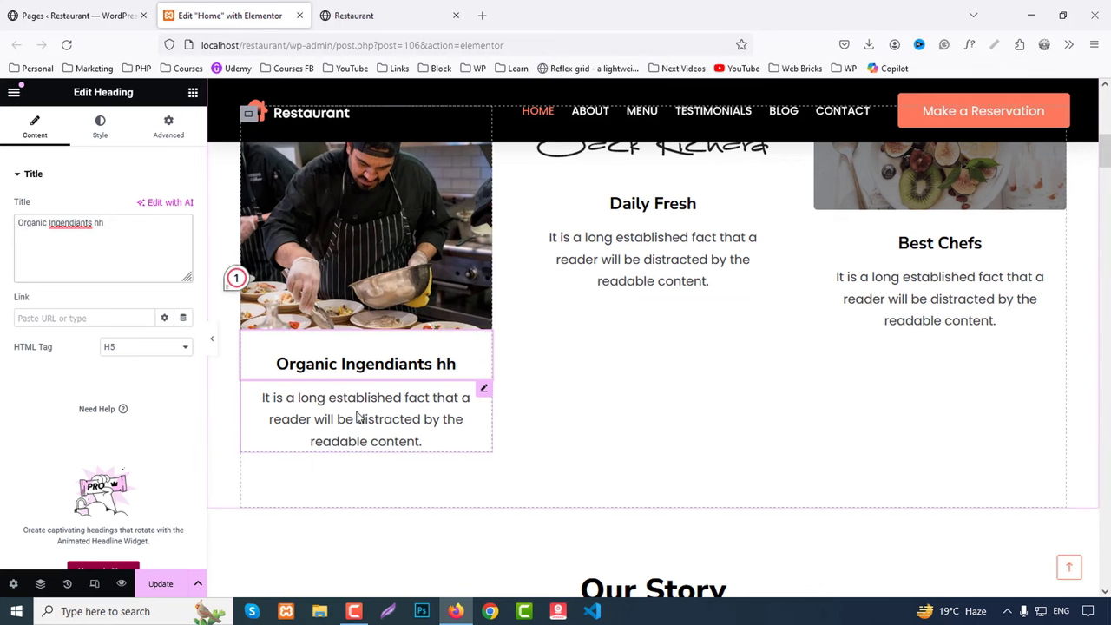
Step: Review the image settings of the pictures above "Daily Fresh" and "Best Chefs"
scroll(784, 434, "up", 2)
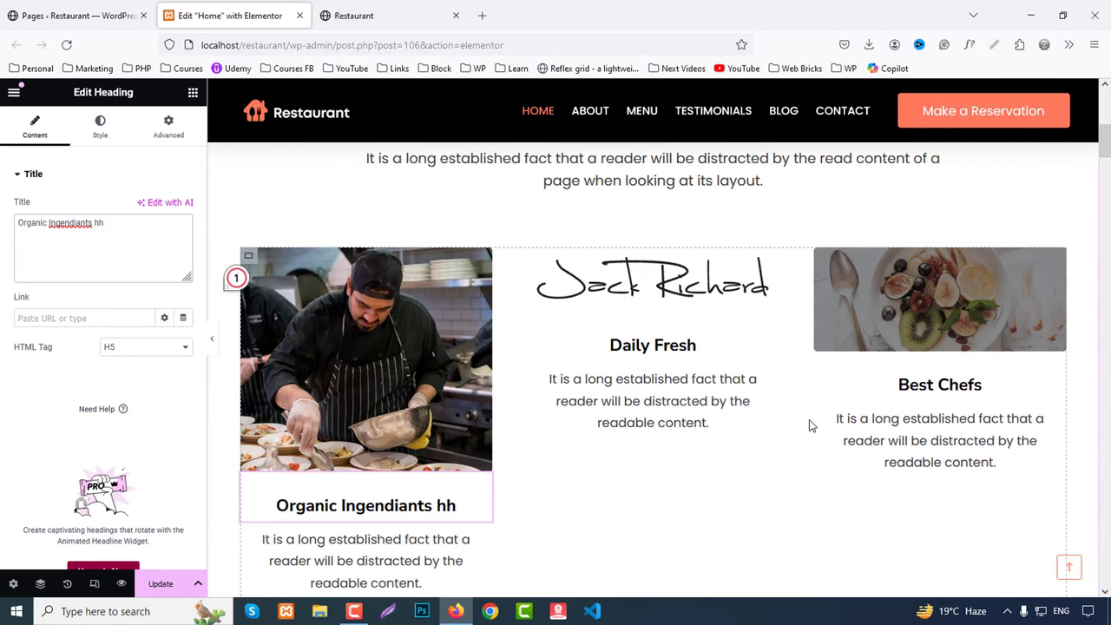
left_click(669, 286)
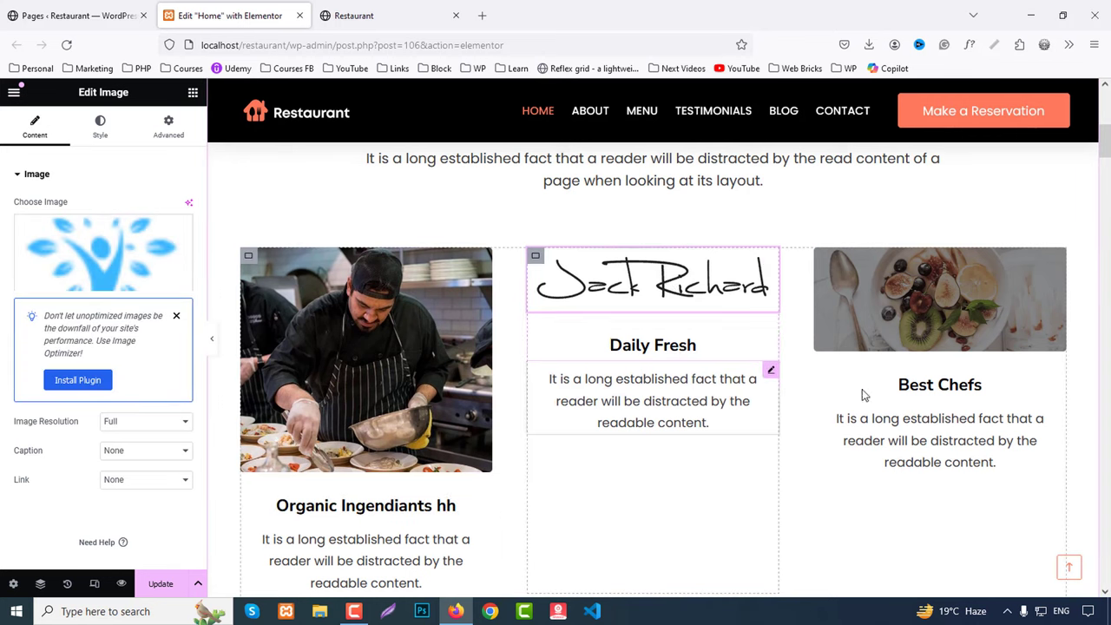
left_click(940, 345)
Step: Review the content settings of the "Our Story" heading, its paragraph and the restaurant description beneath the two photos
scroll(938, 351, "down", 5)
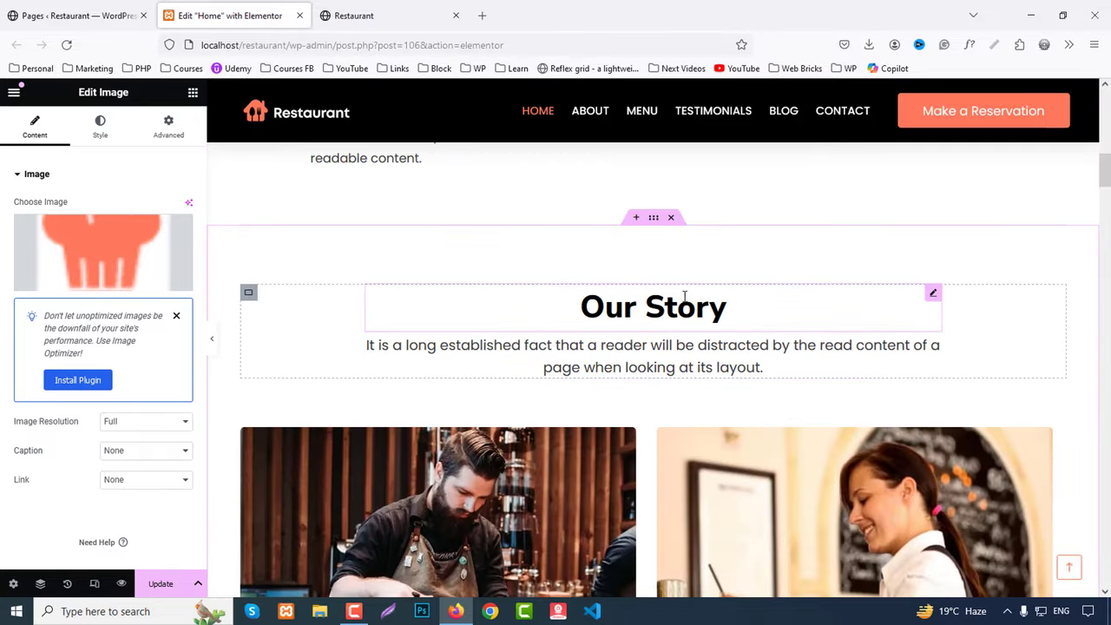
left_click(685, 308)
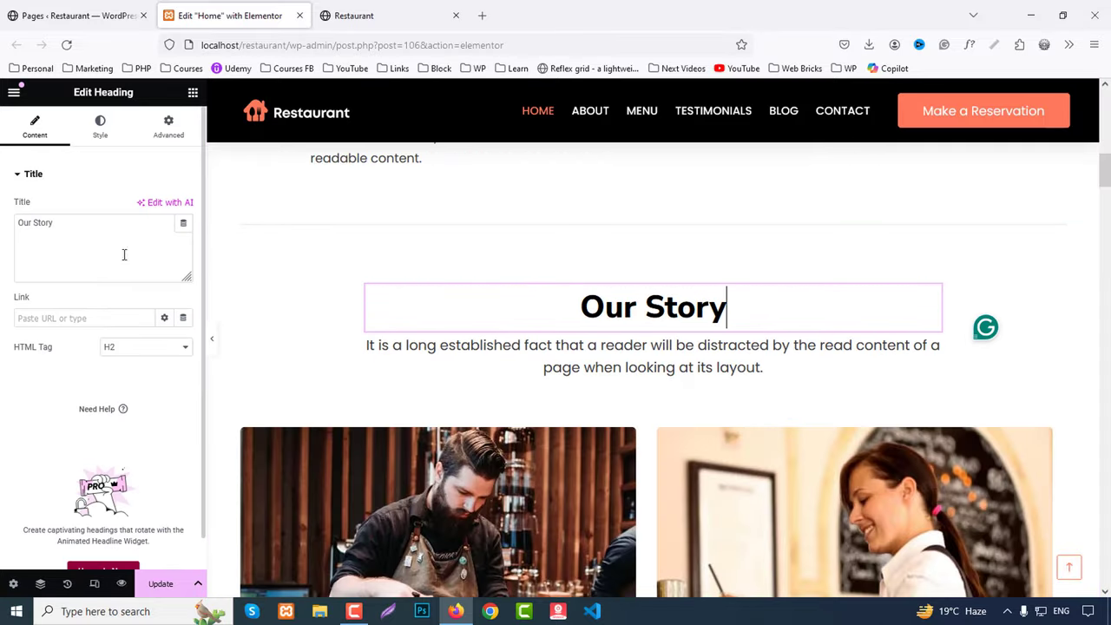
left_click(650, 365)
scroll(515, 317, "down", 3)
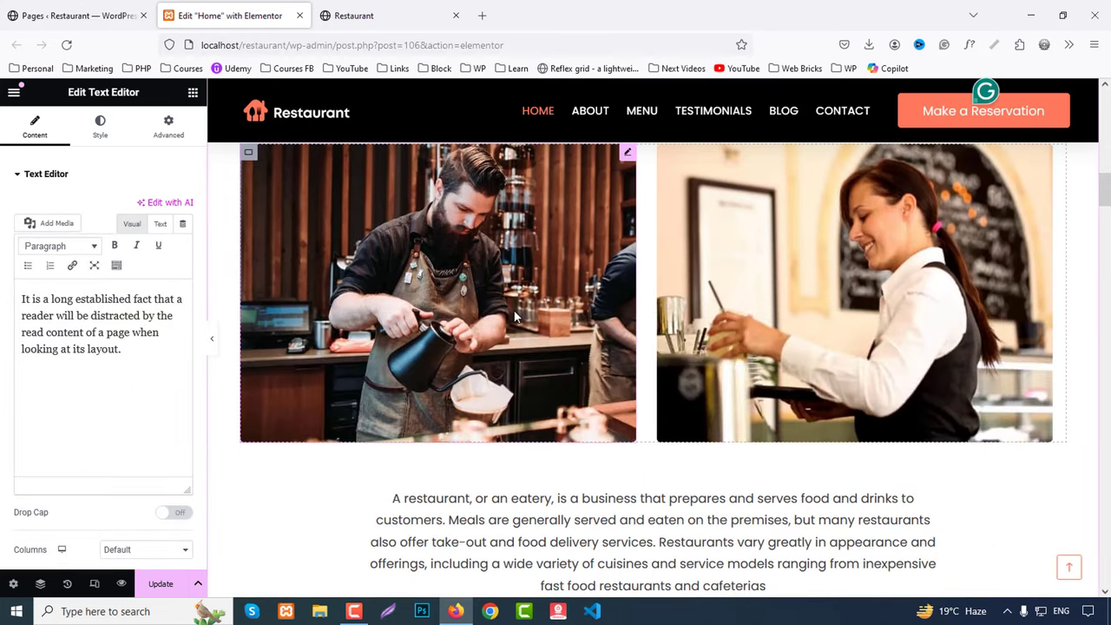
scroll(515, 317, "down", 3)
left_click(653, 325)
Step: Try adding a new item to the "Follow Us" social icons and remove it again
scroll(660, 330, "down", 3)
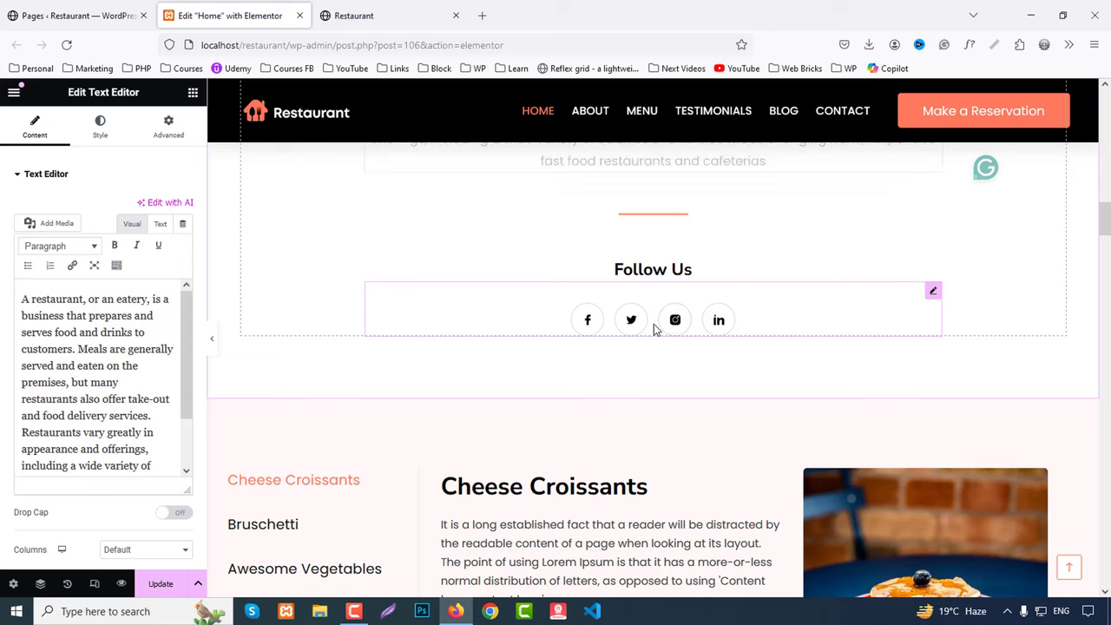
left_click(656, 326)
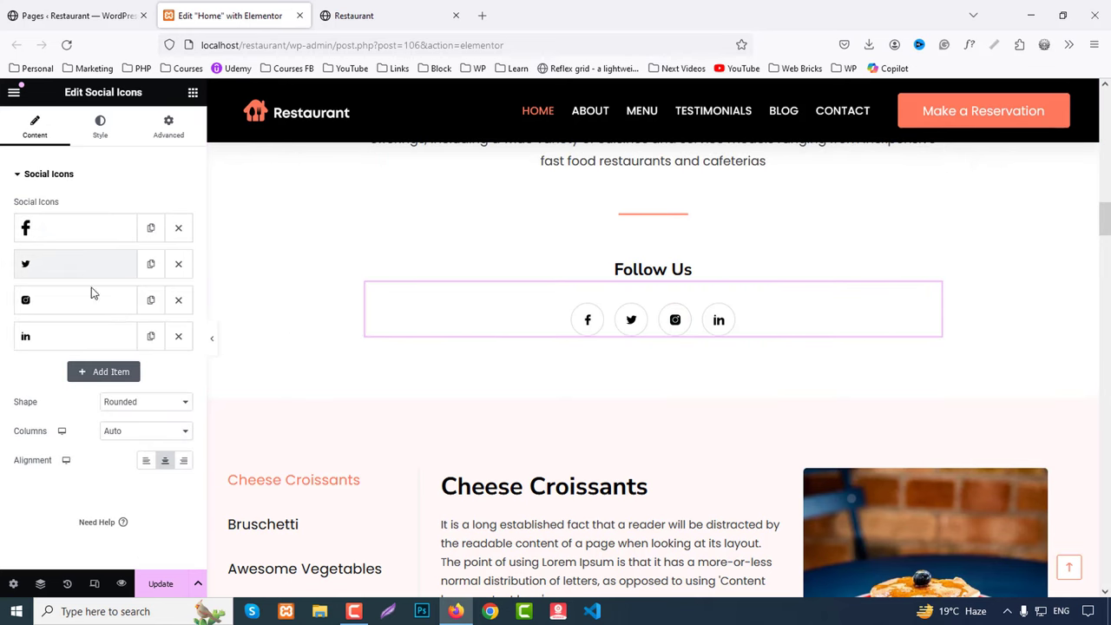
left_click(102, 373)
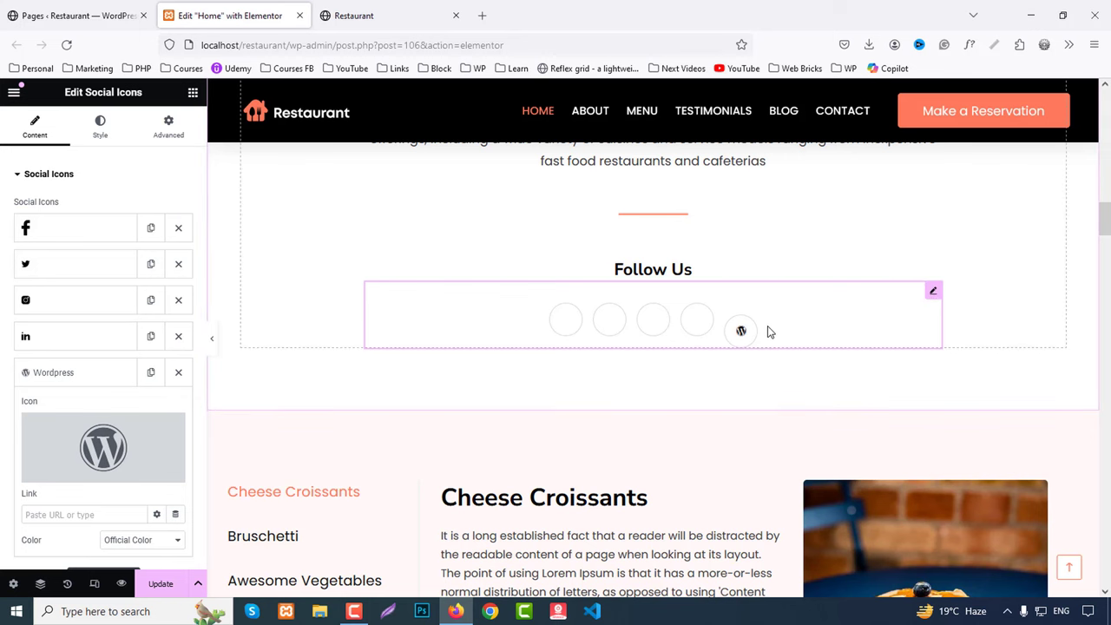
left_click(179, 374)
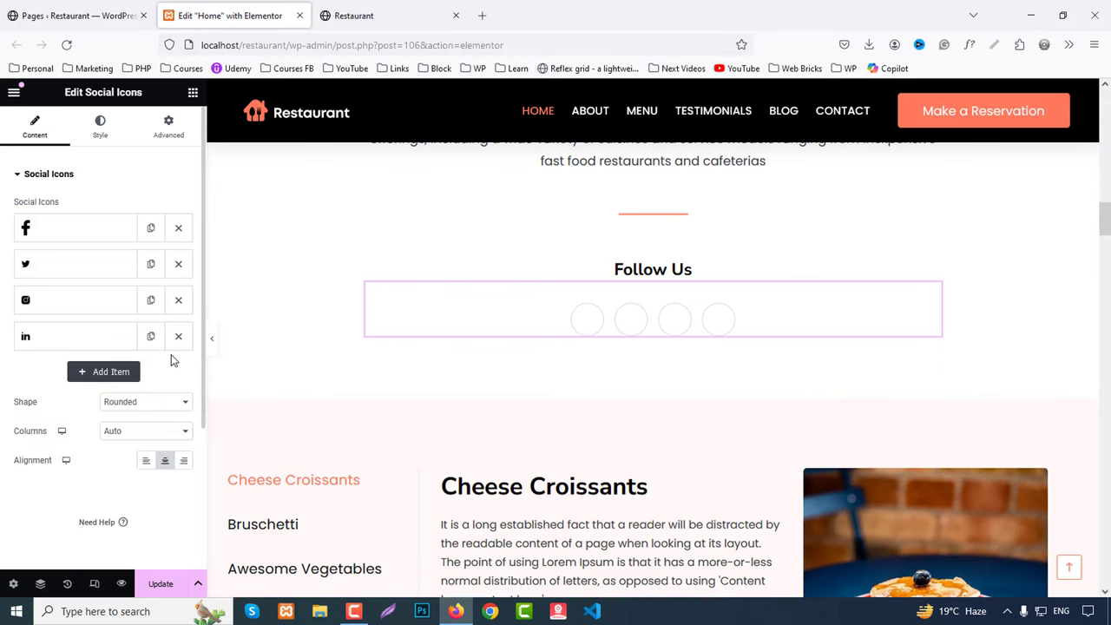
Step: Duplicate the LinkedIn item in the "Follow Us" social icons and change the copy's icon to Dribbble
left_click(152, 339)
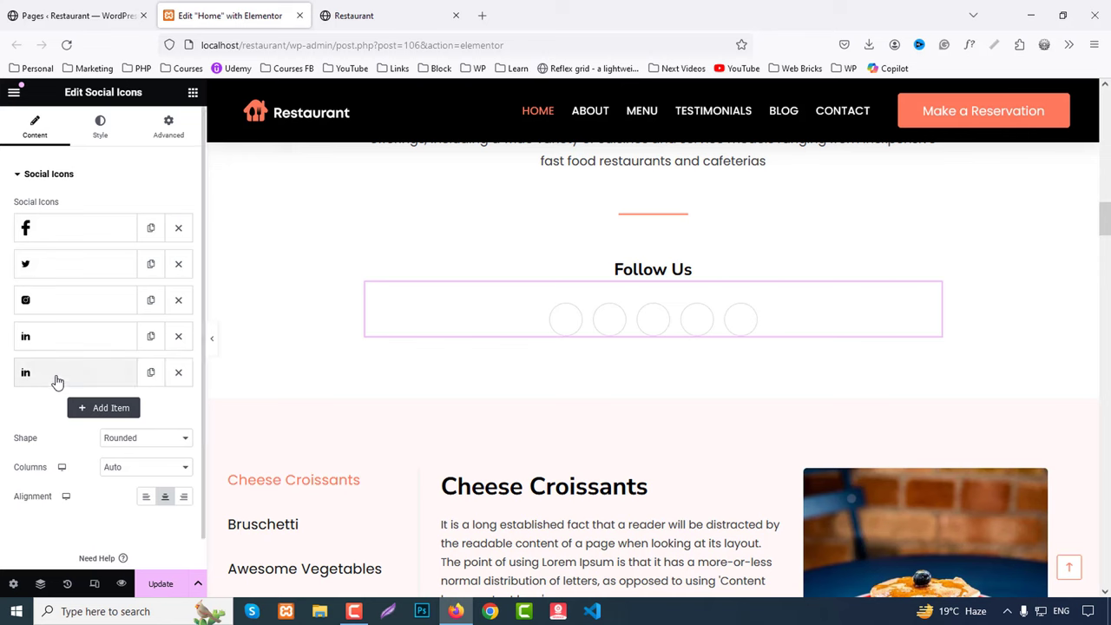
left_click(54, 377)
left_click(109, 451)
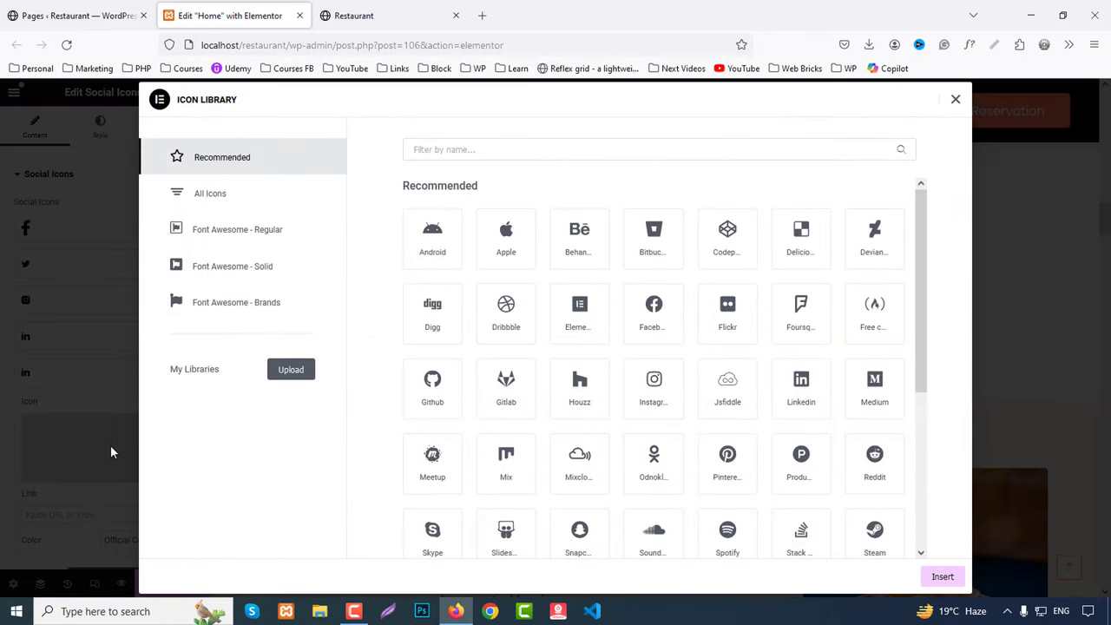
left_click(509, 319)
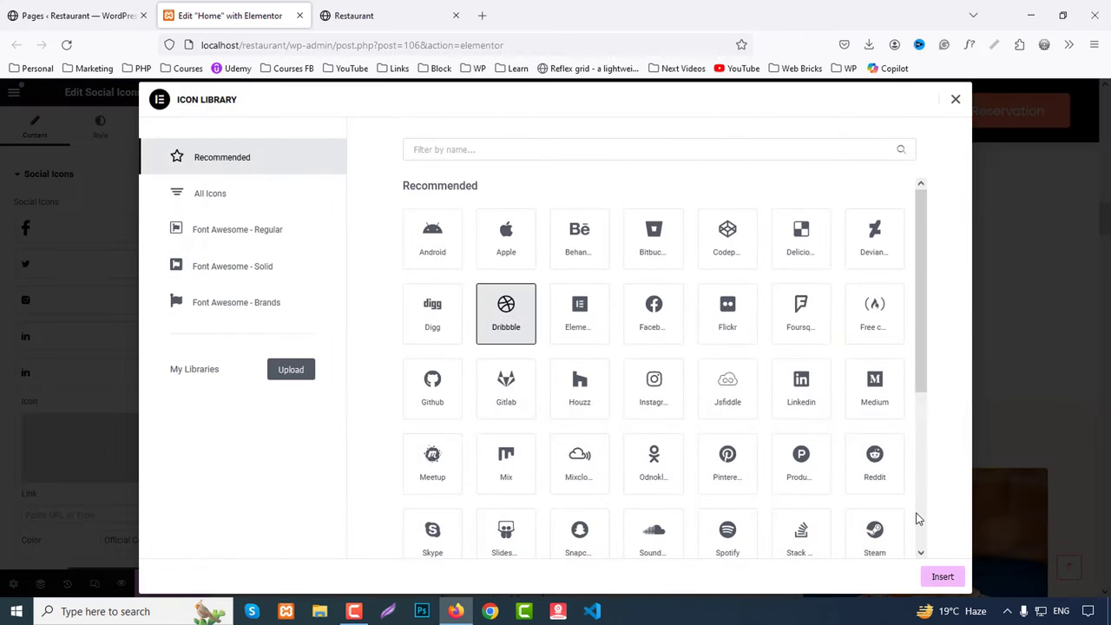
left_click(943, 577)
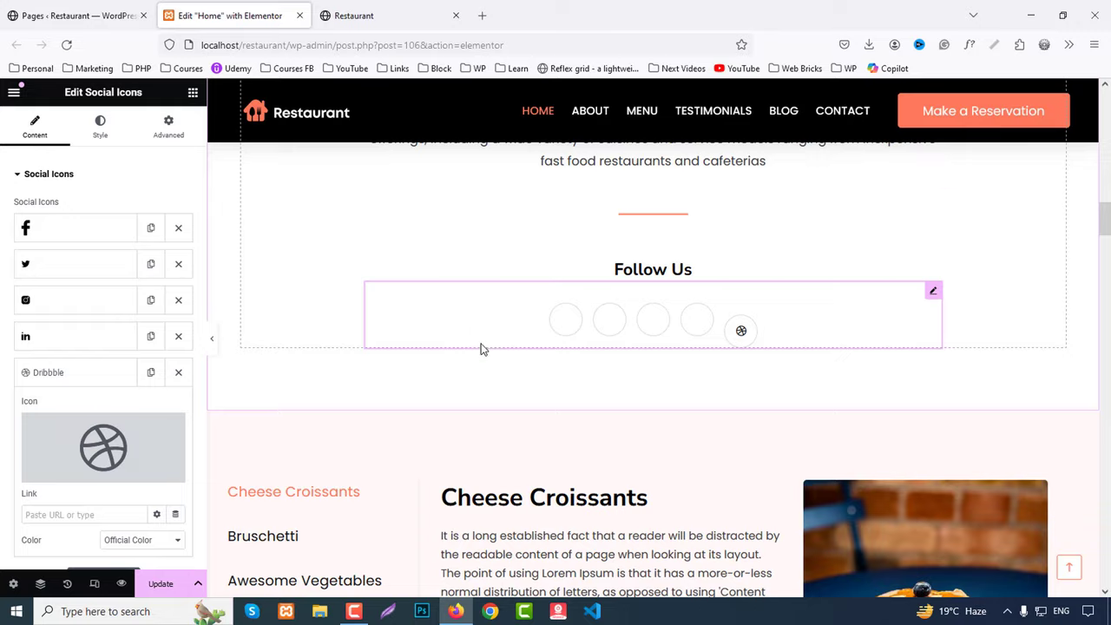
Step: Try Layout 2 and Layout 3 on the Cheese Croissants tabs widget, and restore Layout 1
scroll(484, 349, "down", 3)
left_click(414, 331)
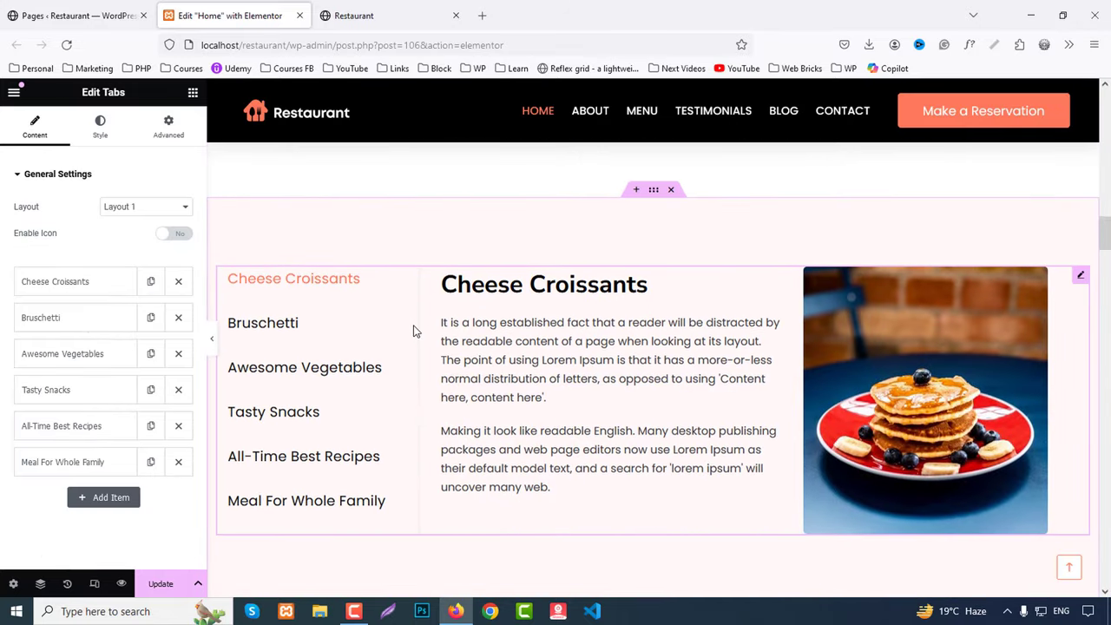
scroll(231, 328, "down", 1)
left_click(136, 207)
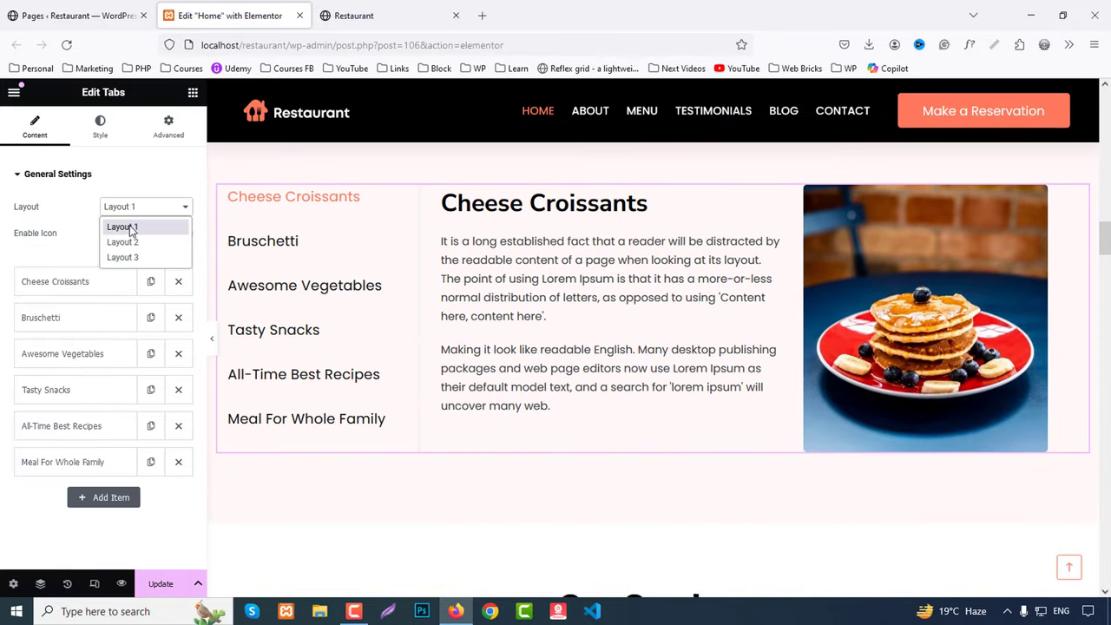
left_click(130, 239)
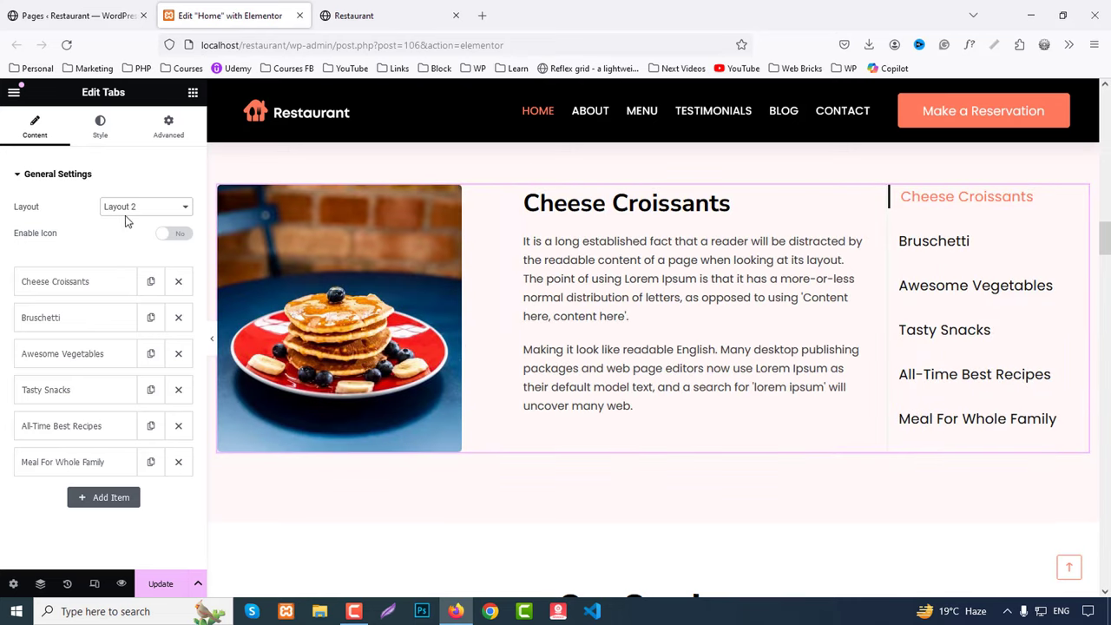
left_click(125, 215)
left_click(129, 257)
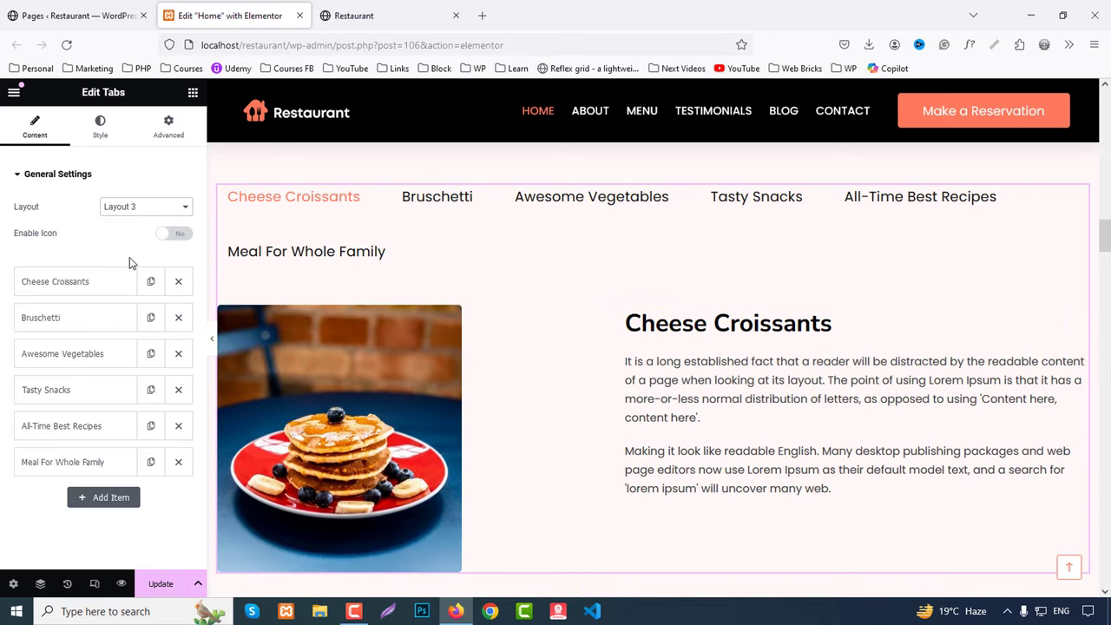
left_click(126, 208)
left_click(130, 223)
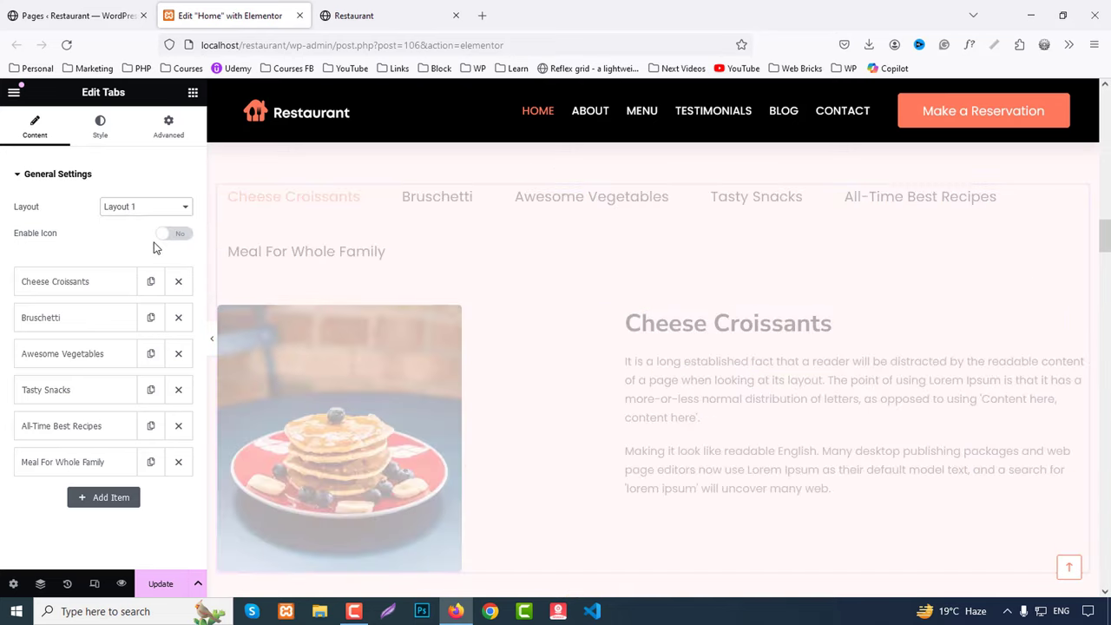
Step: Review the icon, image, title and content settings of the "Cheese Croissants" tab
left_click(56, 284)
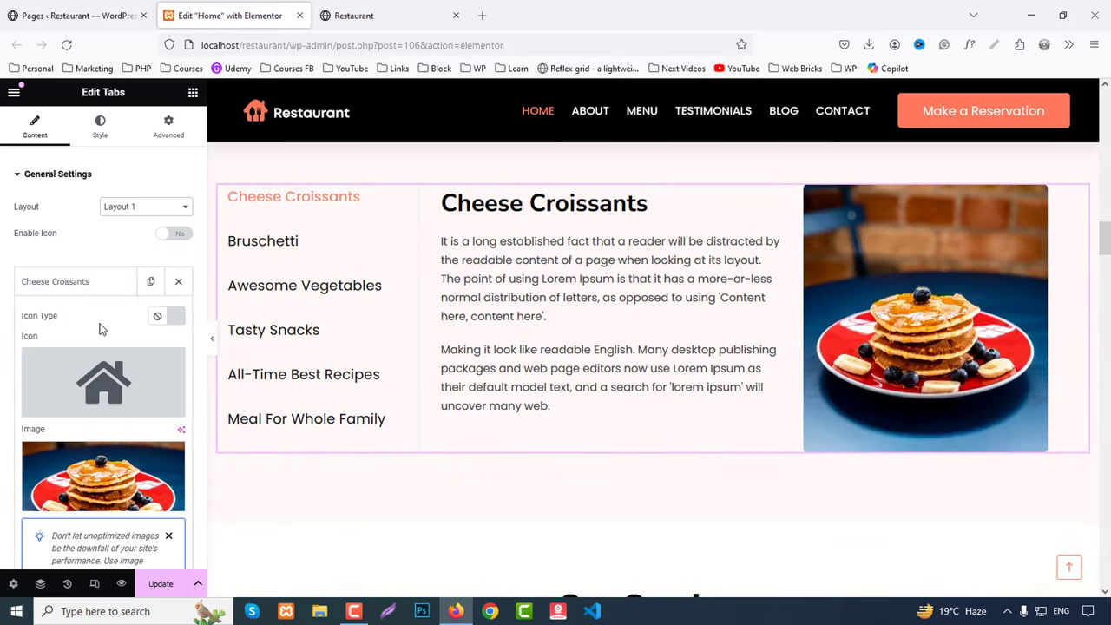
scroll(104, 385, "down", 3)
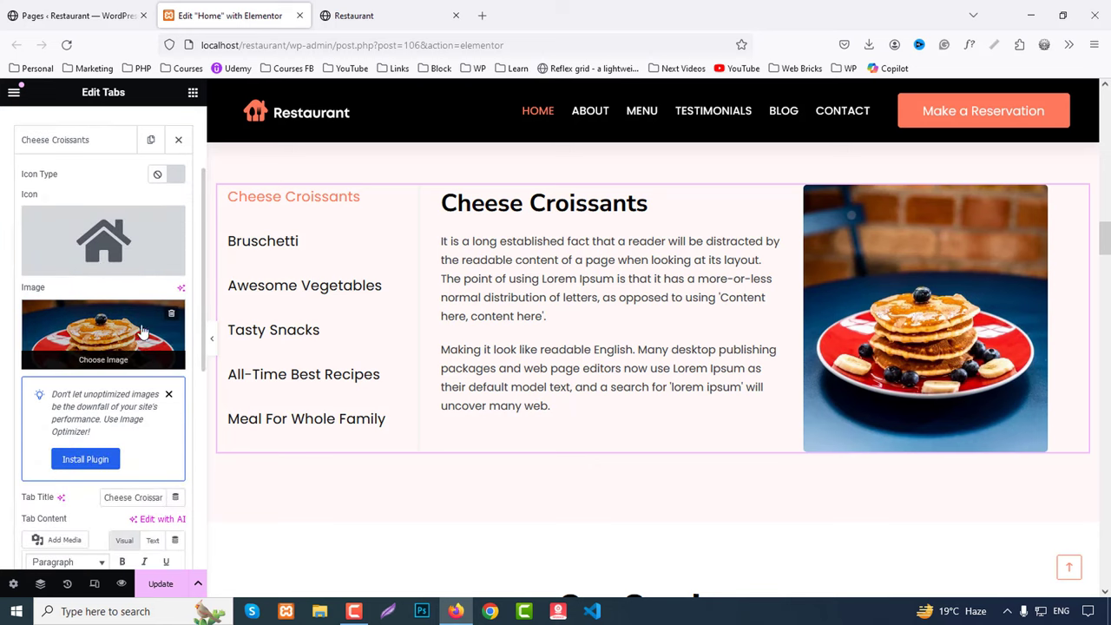
scroll(72, 459, "down", 3)
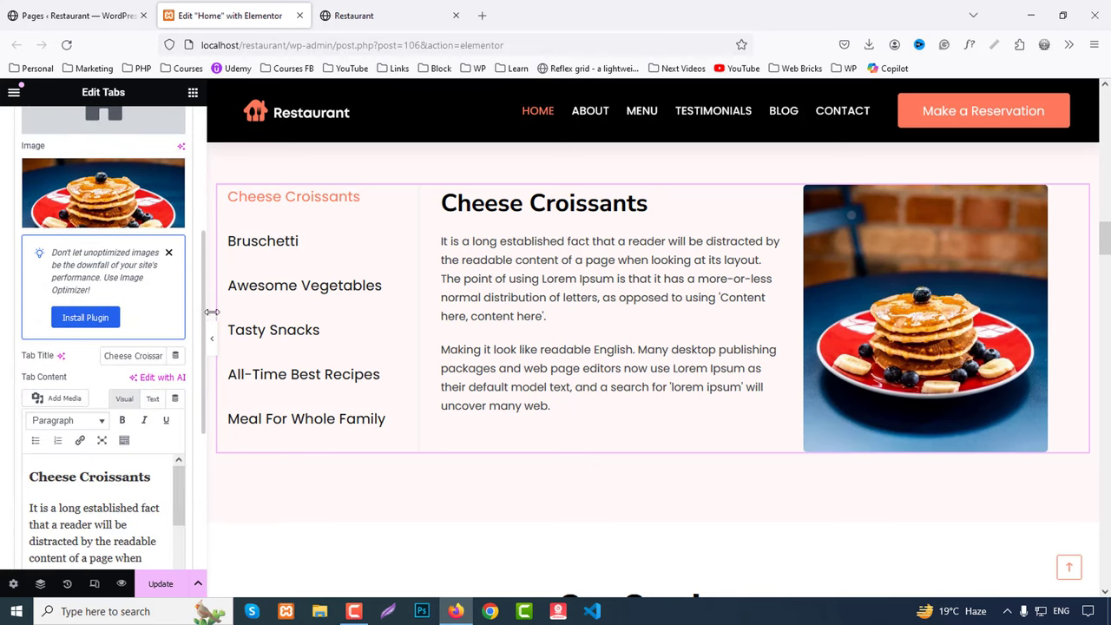
scroll(149, 514, "down", 3)
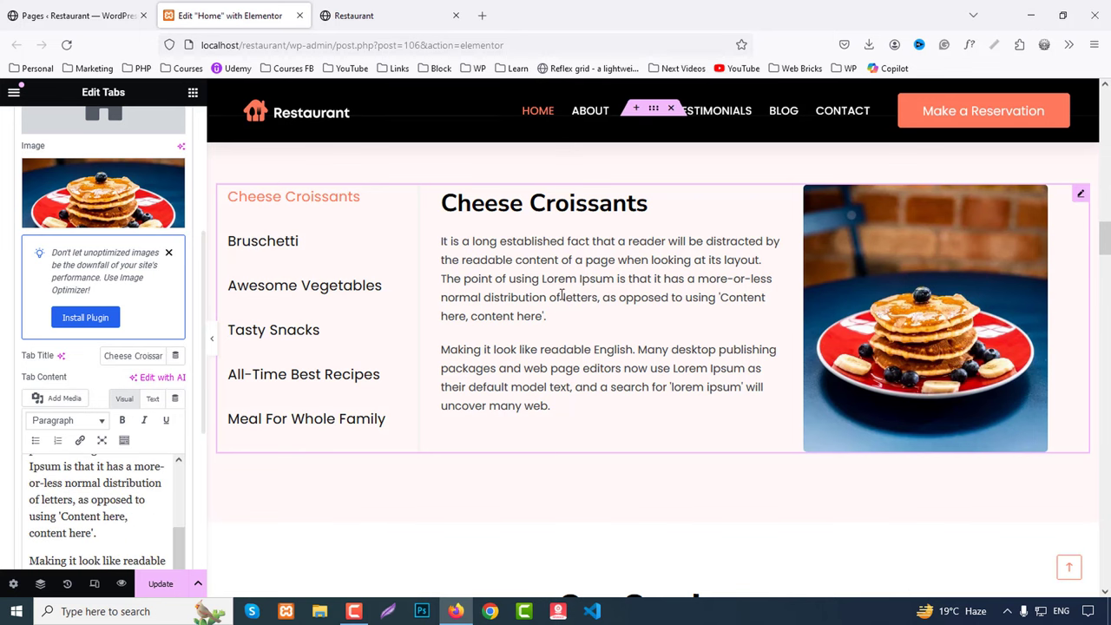
scroll(2, 438, "down", 6)
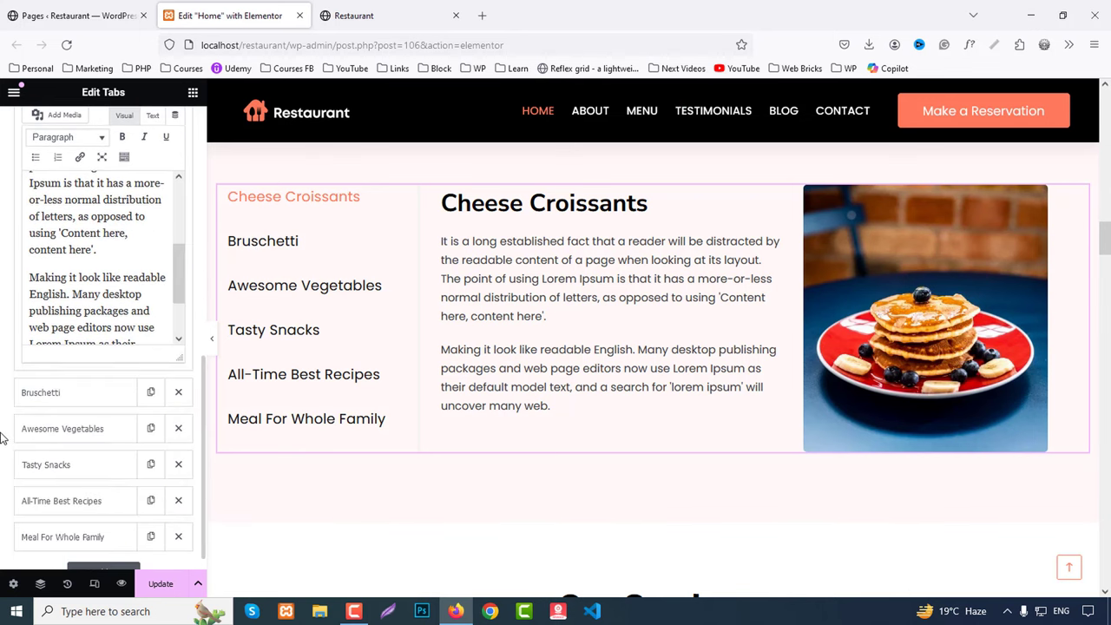
Step: Add a new tab item after "Meal For Whole Family" and preview its content on the page
scroll(29, 474, "down", 1)
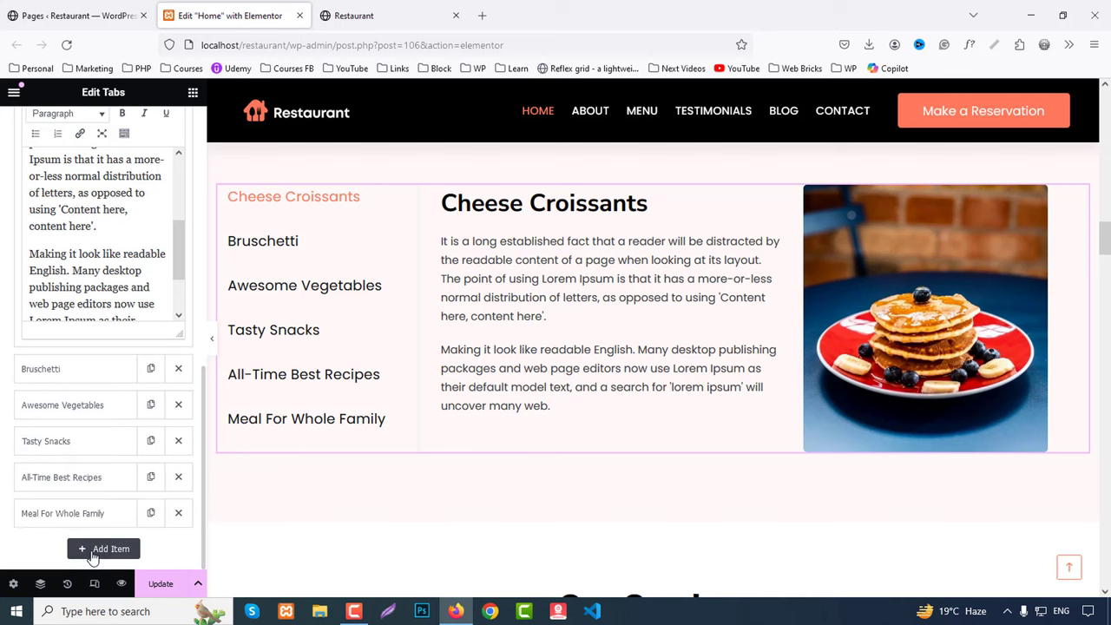
left_click(93, 552)
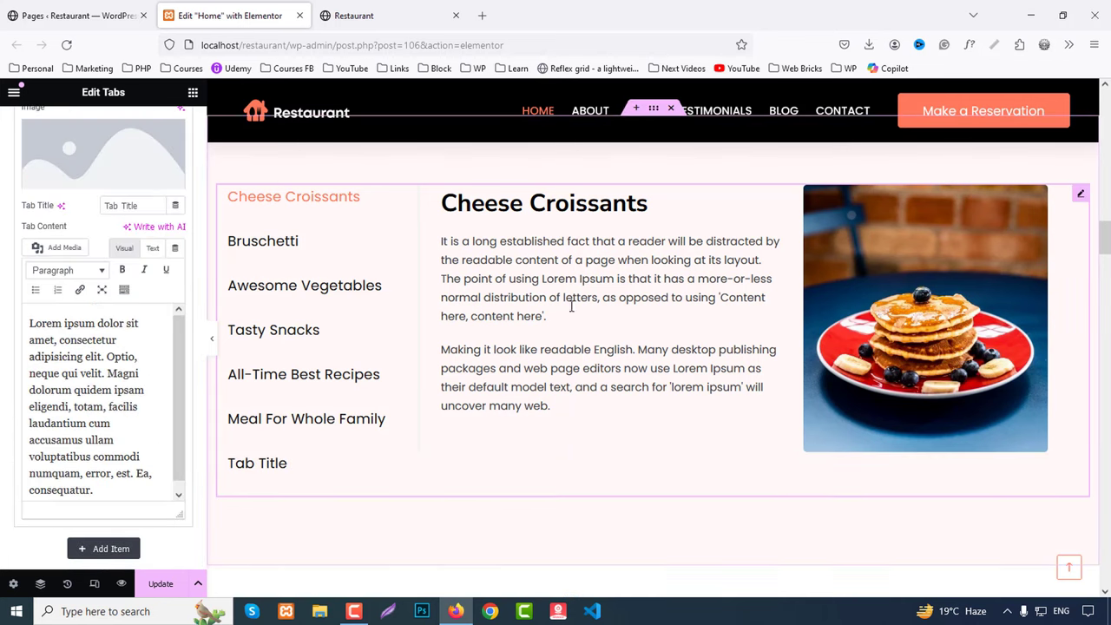
left_click(277, 464)
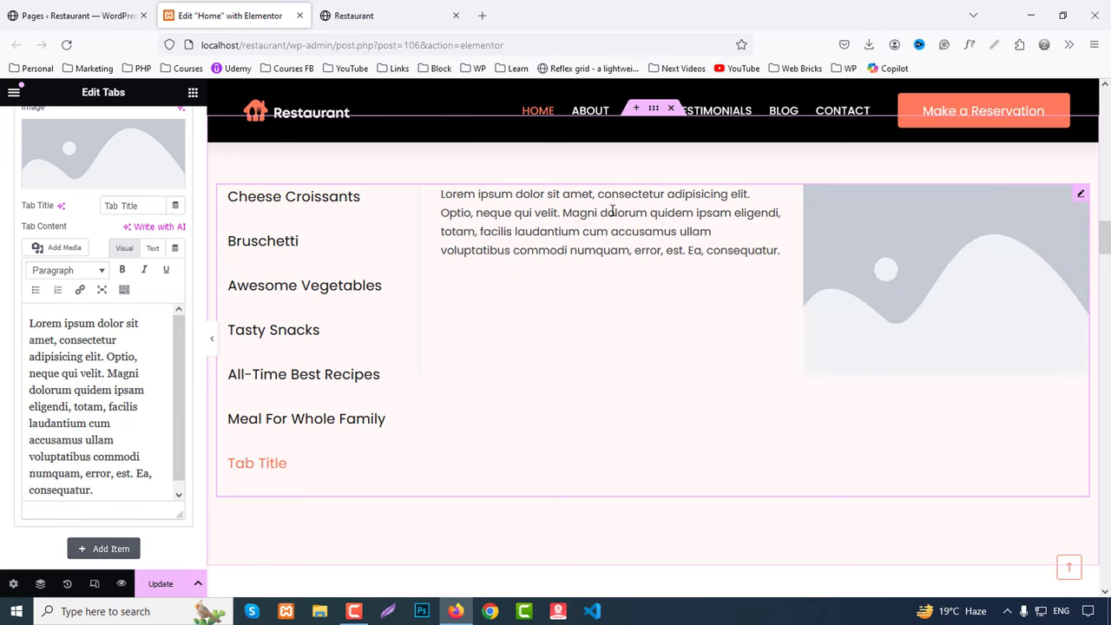
Step: Review the title, description, price and image settings of the "Mussels Soup" item in the "Our Menu" section
scroll(744, 400, "down", 4)
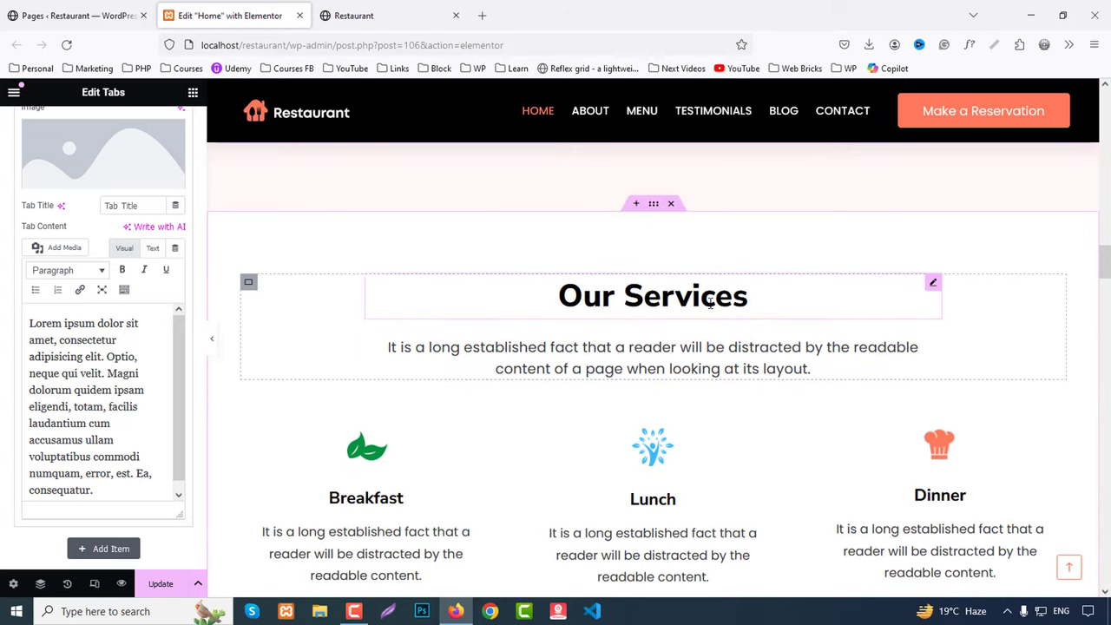
scroll(675, 220, "down", 2)
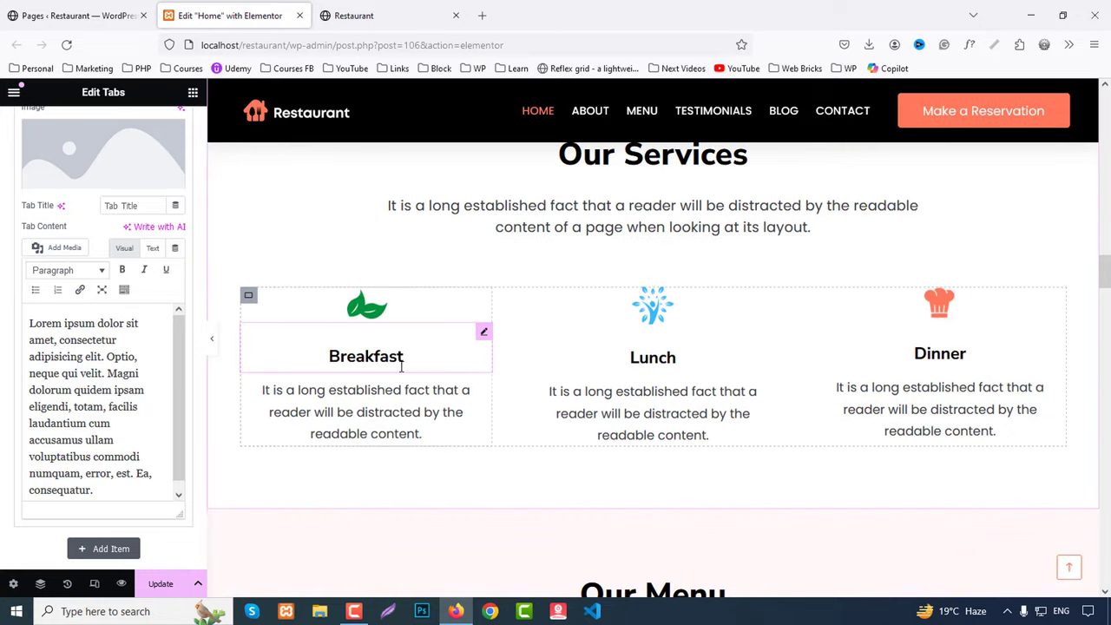
scroll(941, 389, "down", 2)
scroll(941, 389, "down", 2)
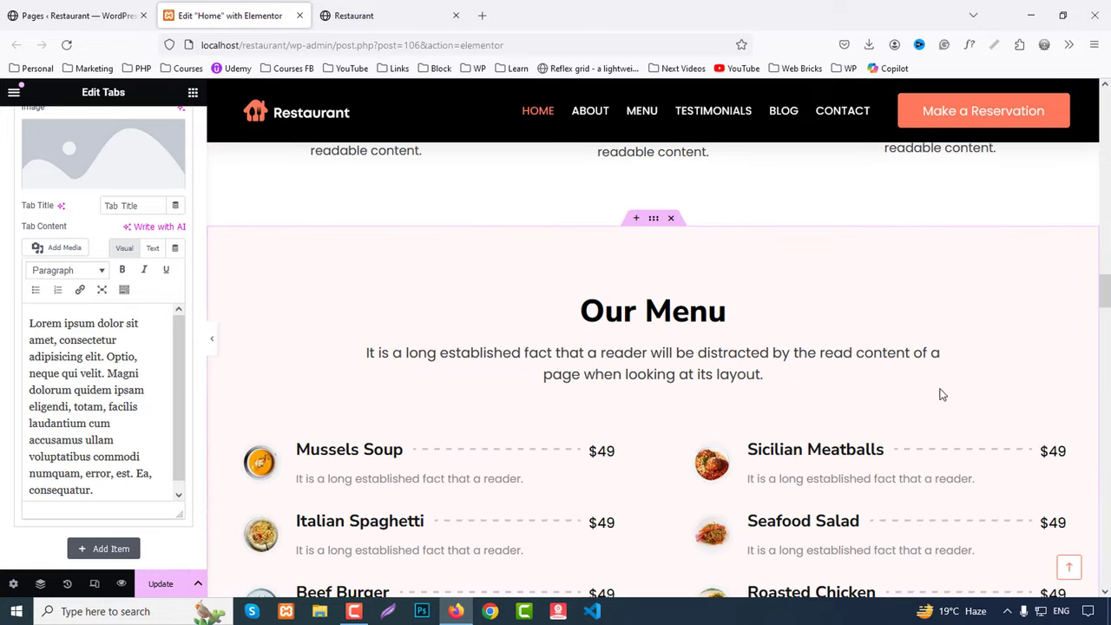
scroll(941, 392, "down", 2)
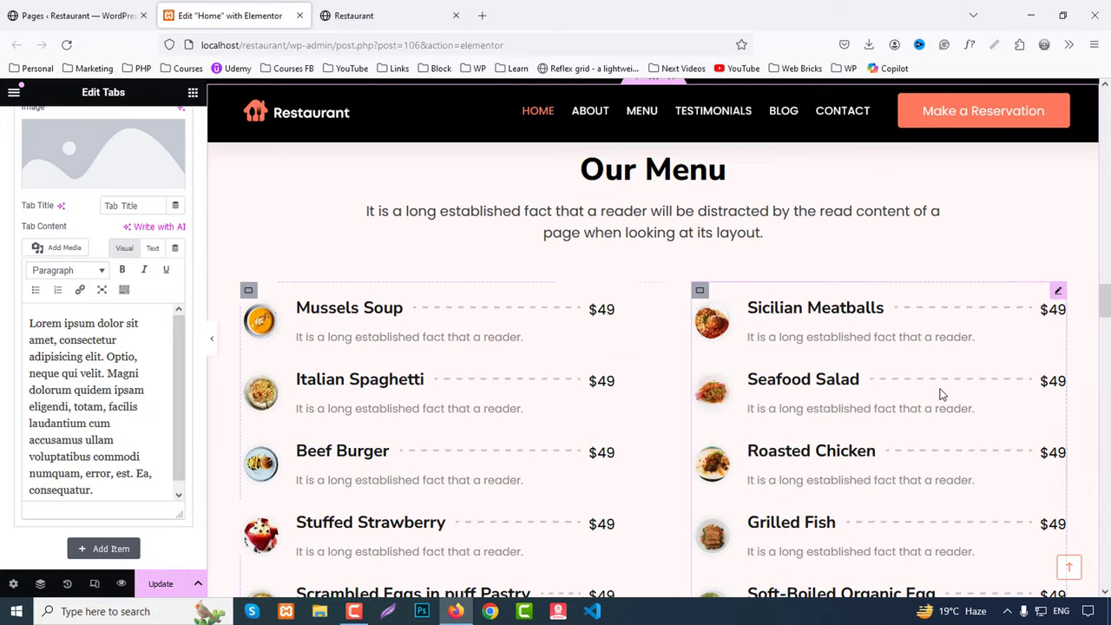
left_click(488, 383)
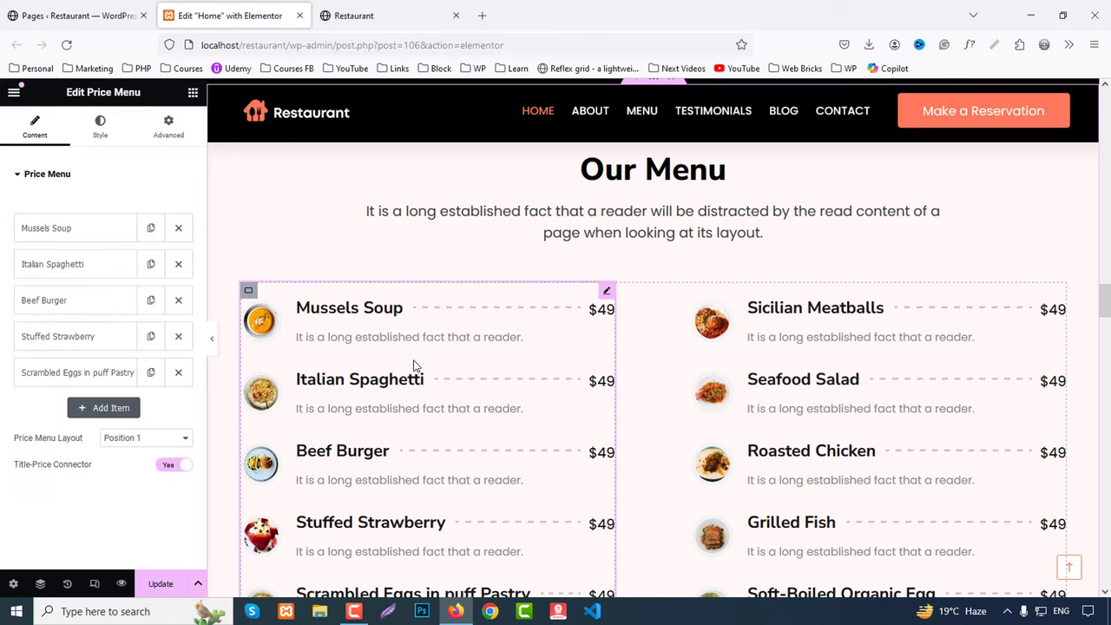
left_click(81, 231)
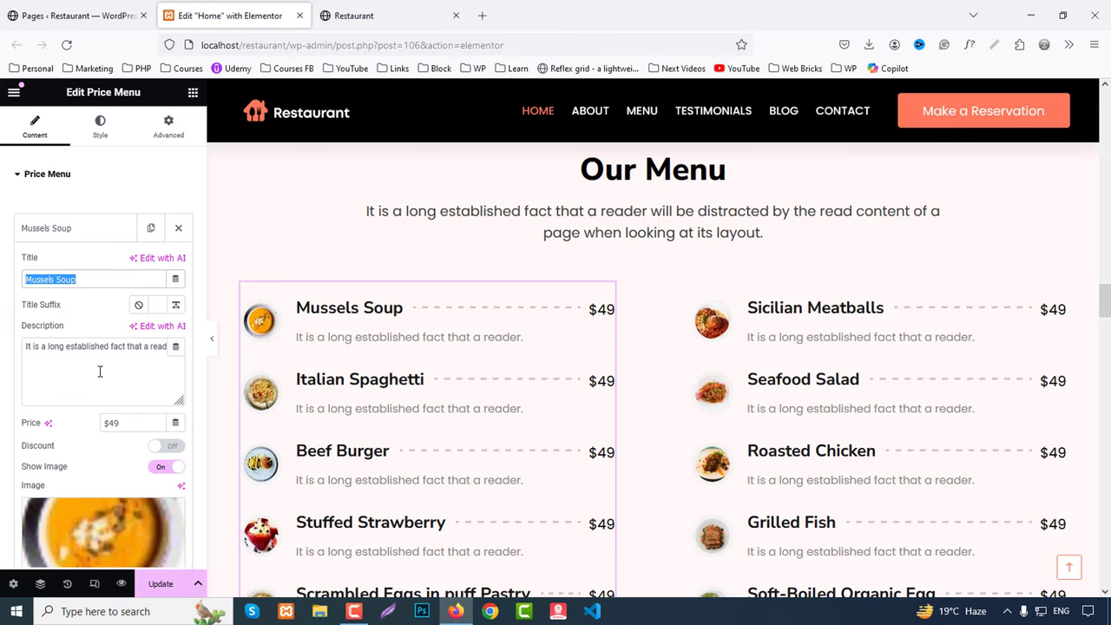
scroll(78, 404, "down", 2)
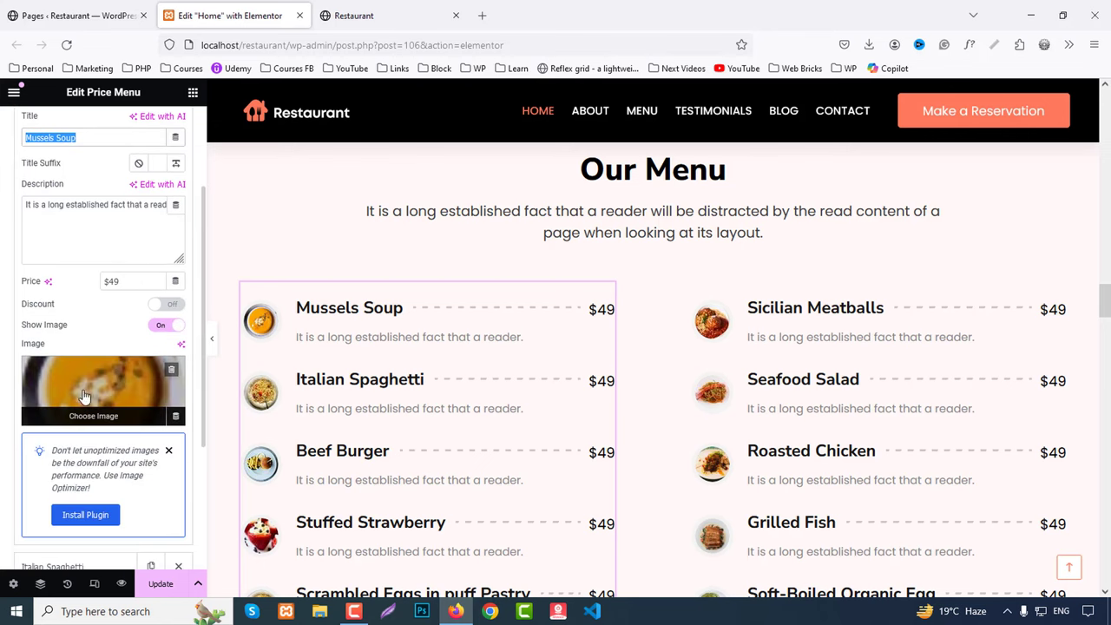
Step: Add a new item after "Scrambled Eggs in puff Pastry" in the first price menu column
scroll(428, 345, "down", 2)
scroll(14, 504, "down", 3)
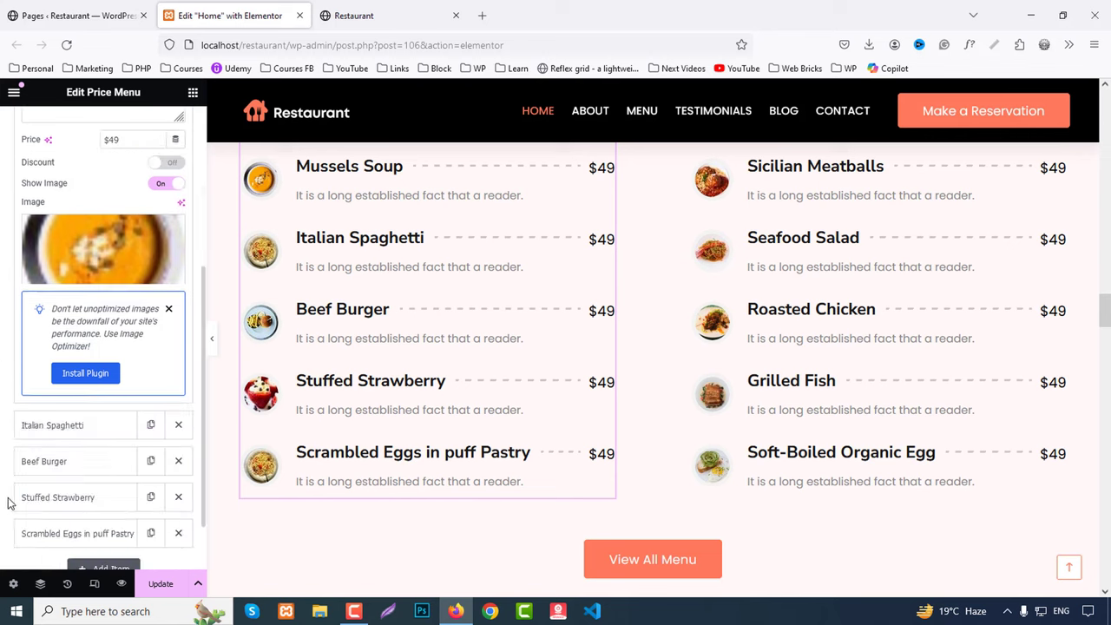
left_click(93, 497)
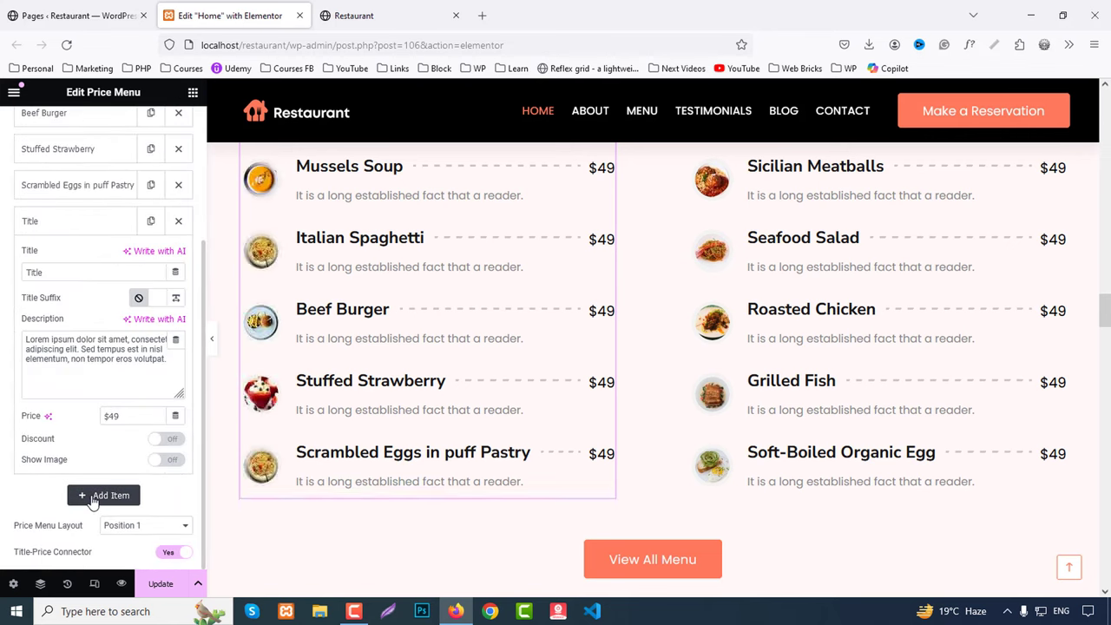
Step: Delete the newly added "Title" item from the first price menu column and duplicate "Scrambled Eggs in puff Pastry" in its place
scroll(422, 396, "down", 2)
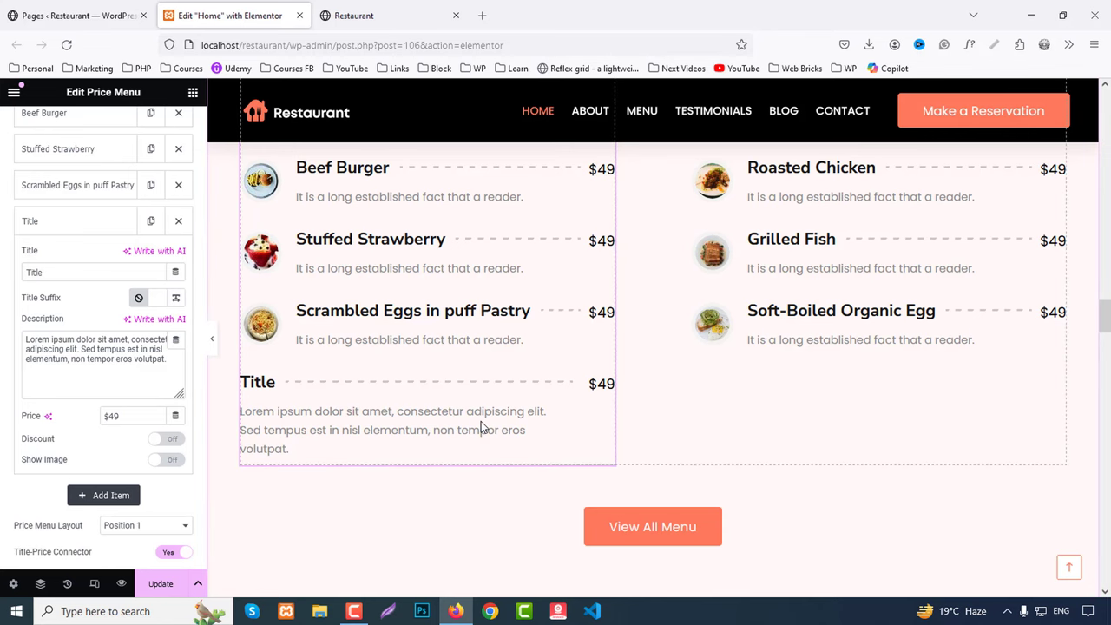
scroll(481, 427, "up", 2)
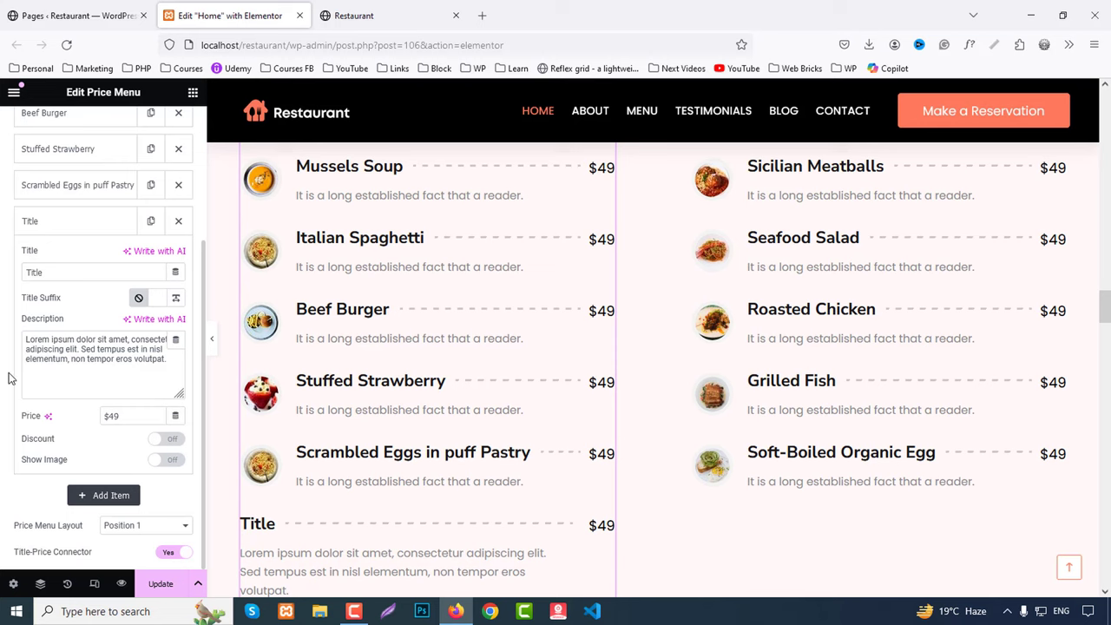
scroll(9, 377, "up", 2)
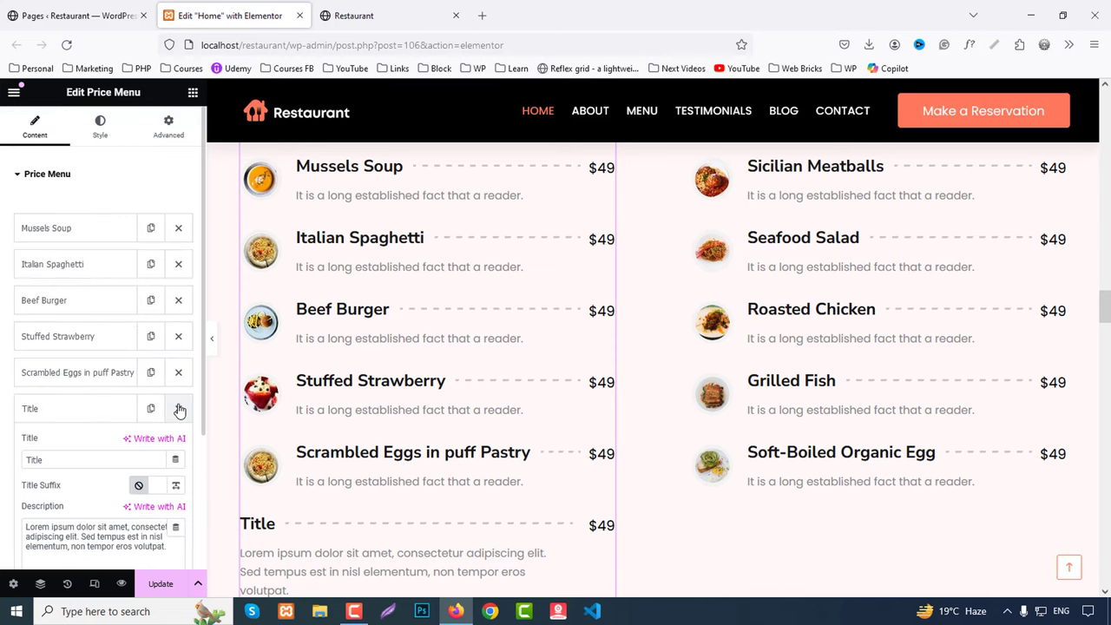
left_click(179, 407)
left_click(150, 375)
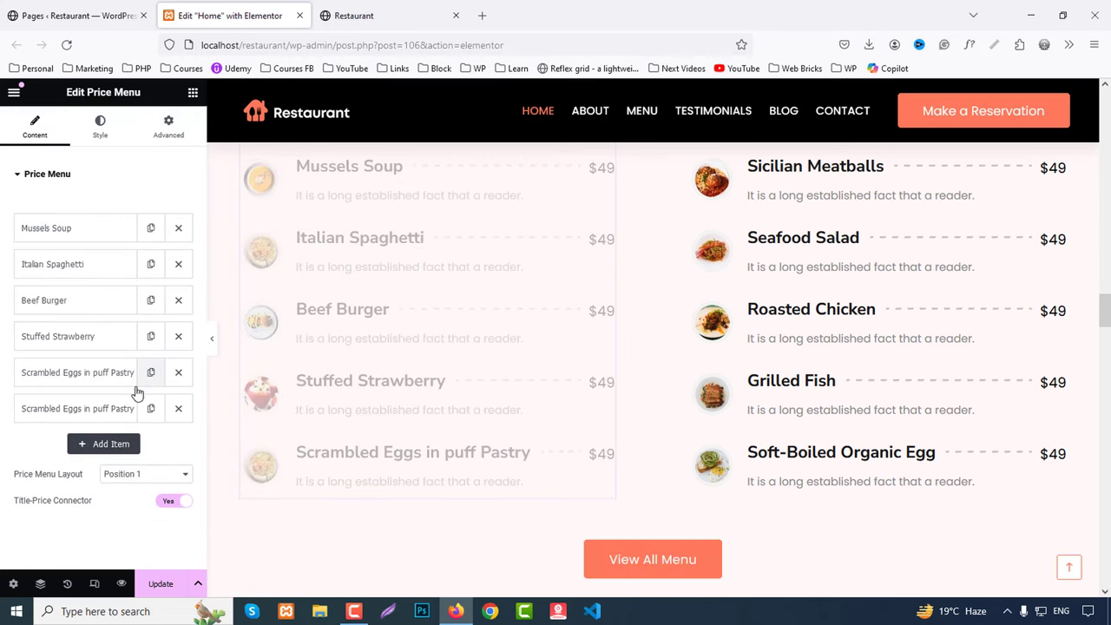
scroll(426, 439, "down", 1)
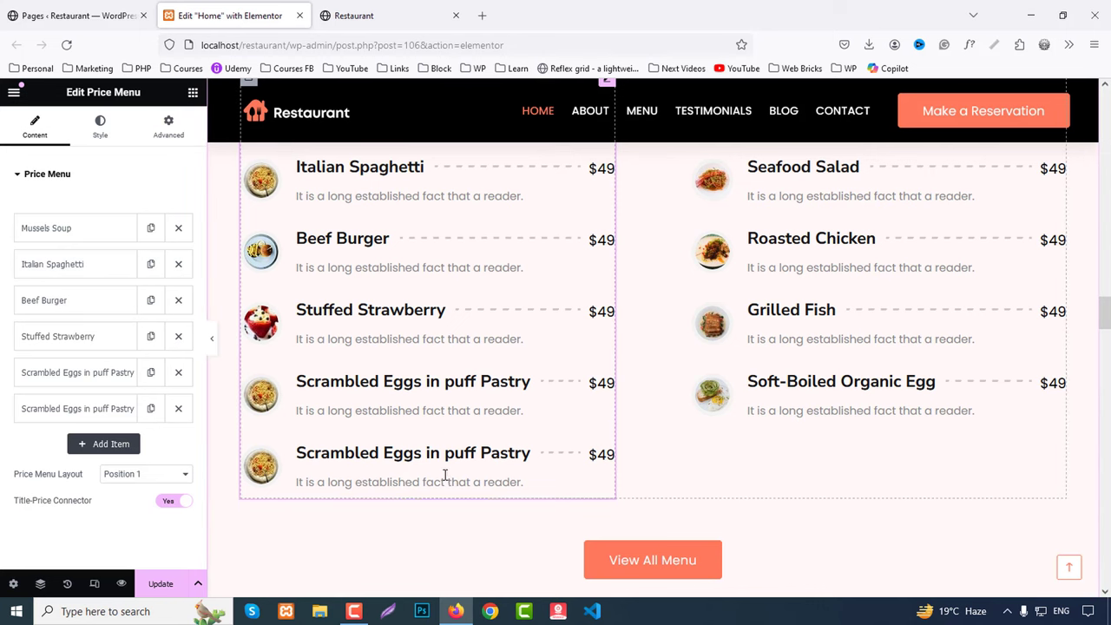
Step: Try the Position 2 and Position 3 layouts on the first price menu column and return it to Position 1
left_click(158, 482)
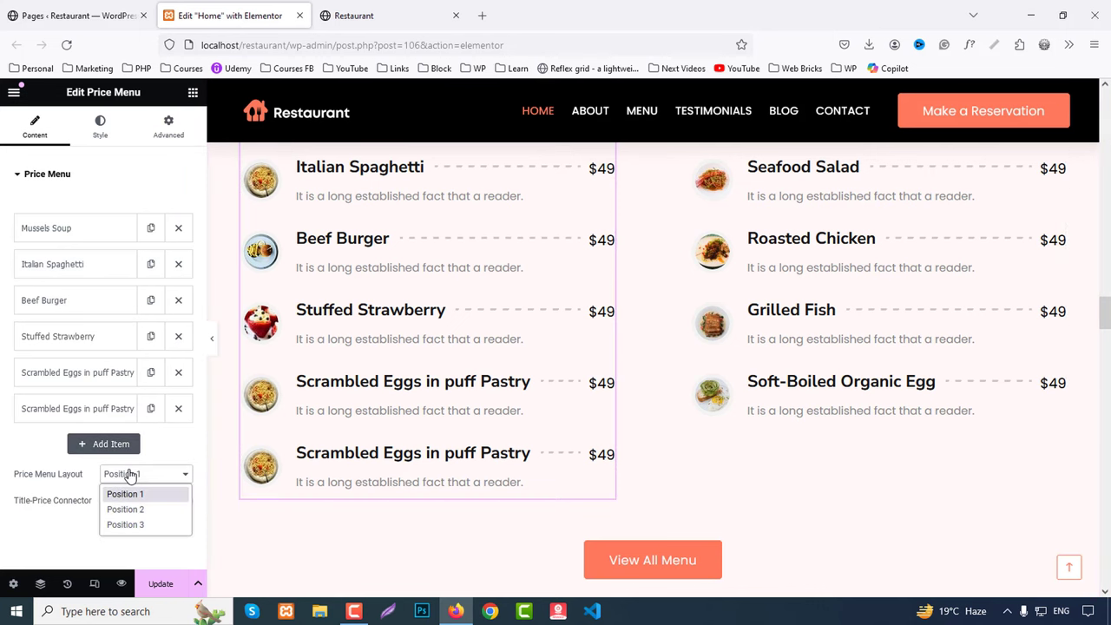
left_click(128, 510)
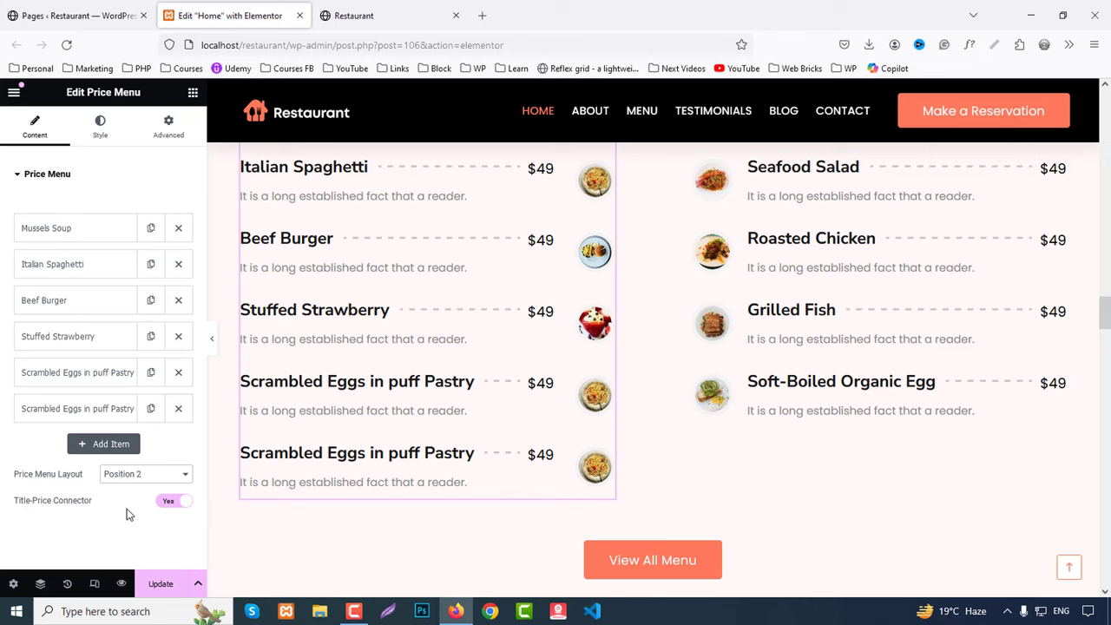
left_click(131, 482)
left_click(133, 524)
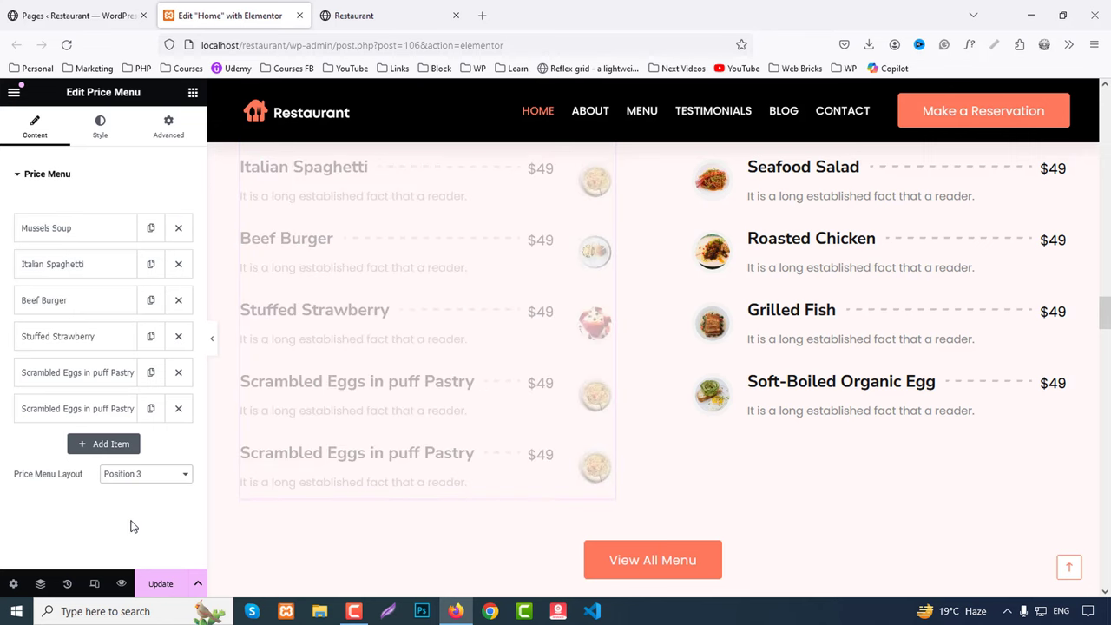
left_click(128, 483)
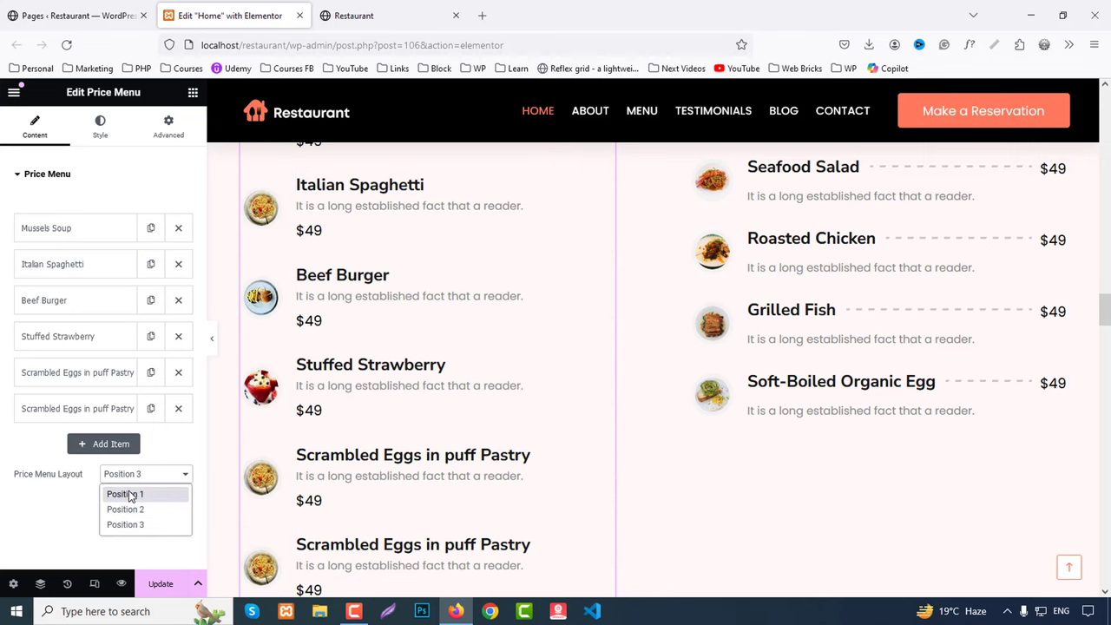
left_click(127, 495)
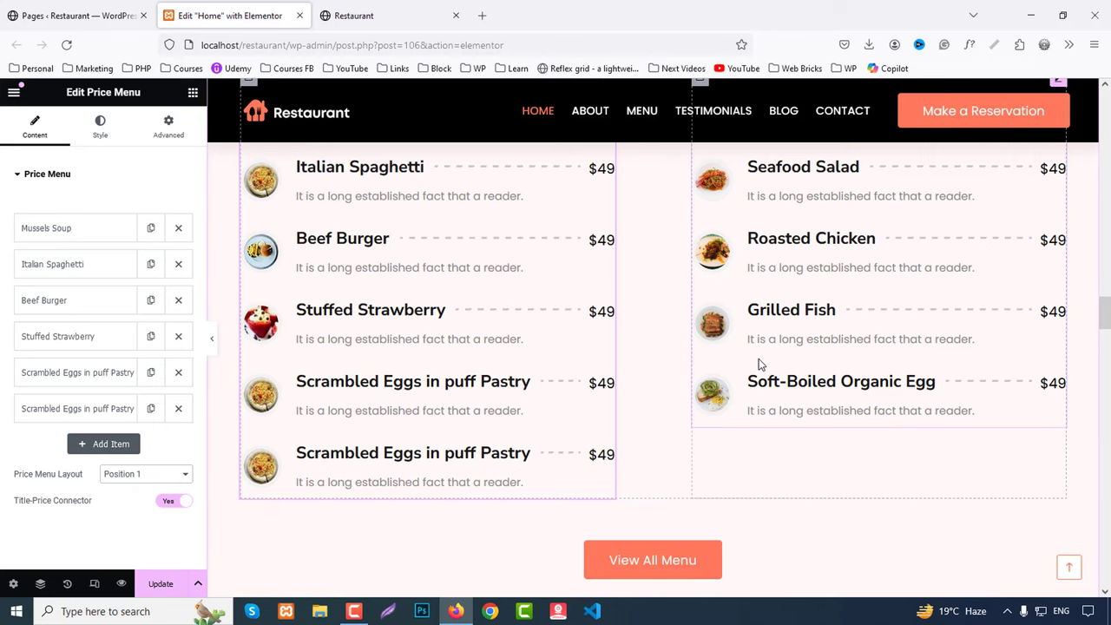
Step: Review the heading, text and chef image settings of the "Our Head Chef" section
scroll(755, 358, "down", 3)
scroll(740, 285, "down", 3)
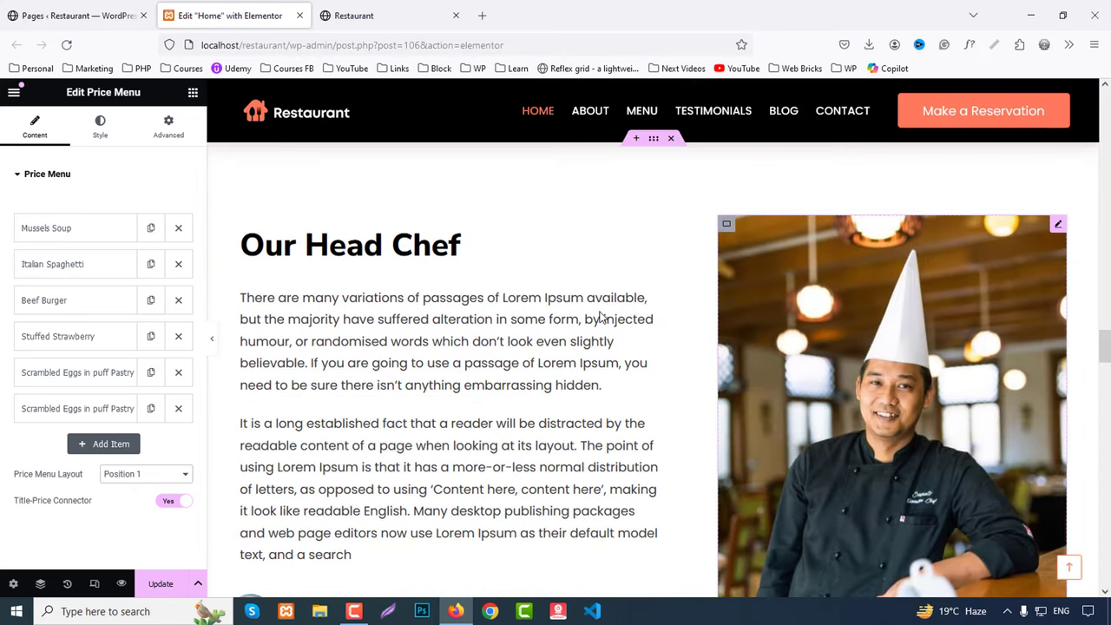
left_click(276, 253)
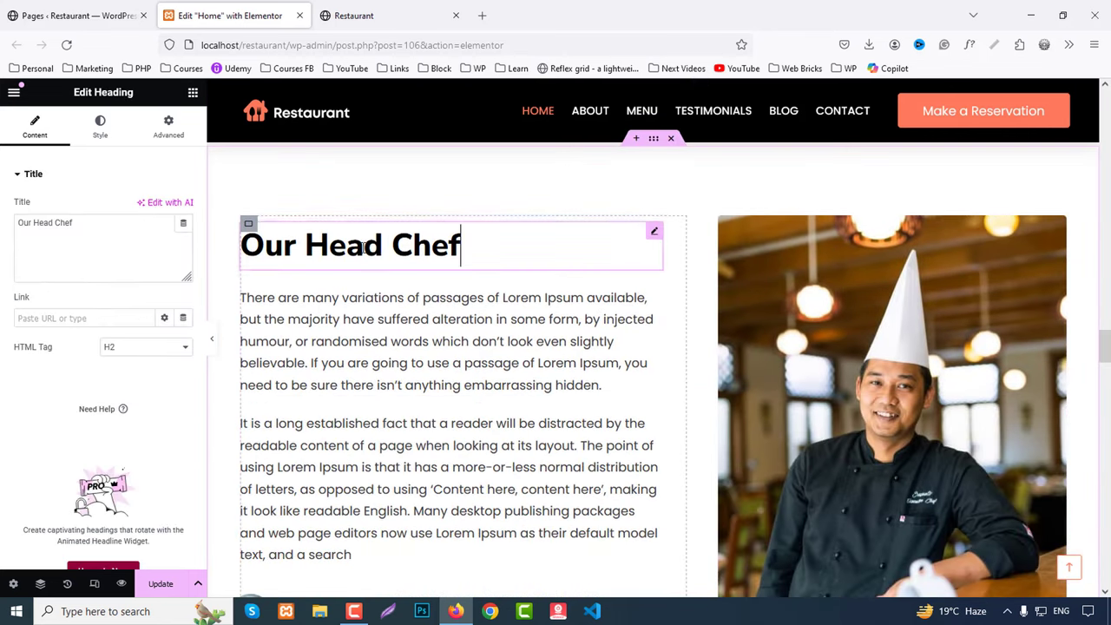
left_click(382, 341)
scroll(933, 315, "down", 3)
left_click(935, 315)
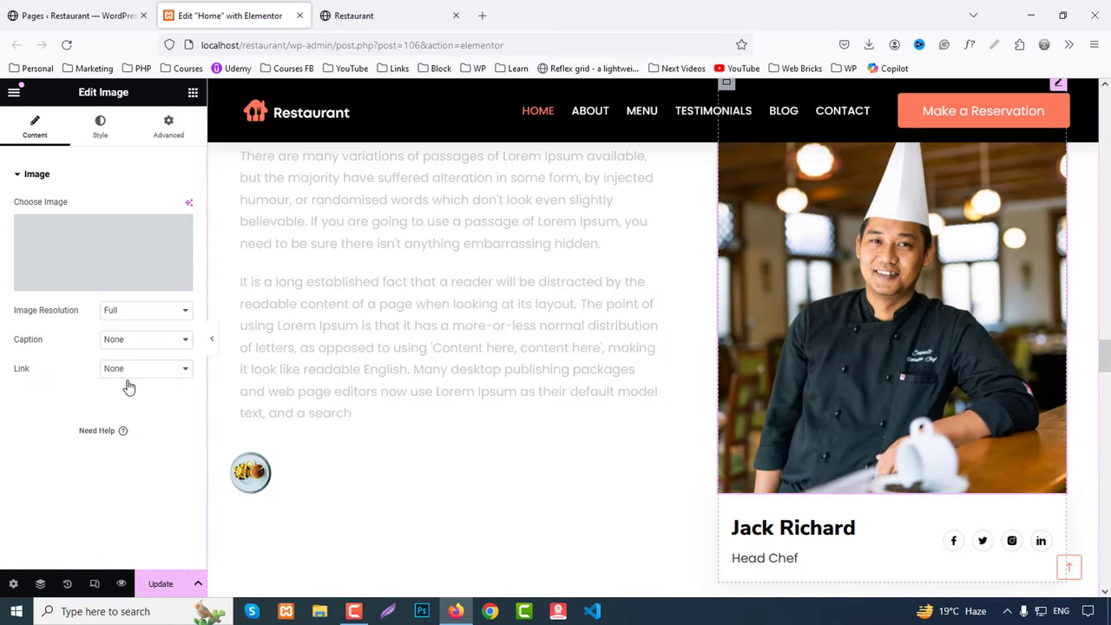
Step: Set the layout of the testimonial carousel above the "Learn To Cook" section to Layout One
scroll(504, 326, "down", 5)
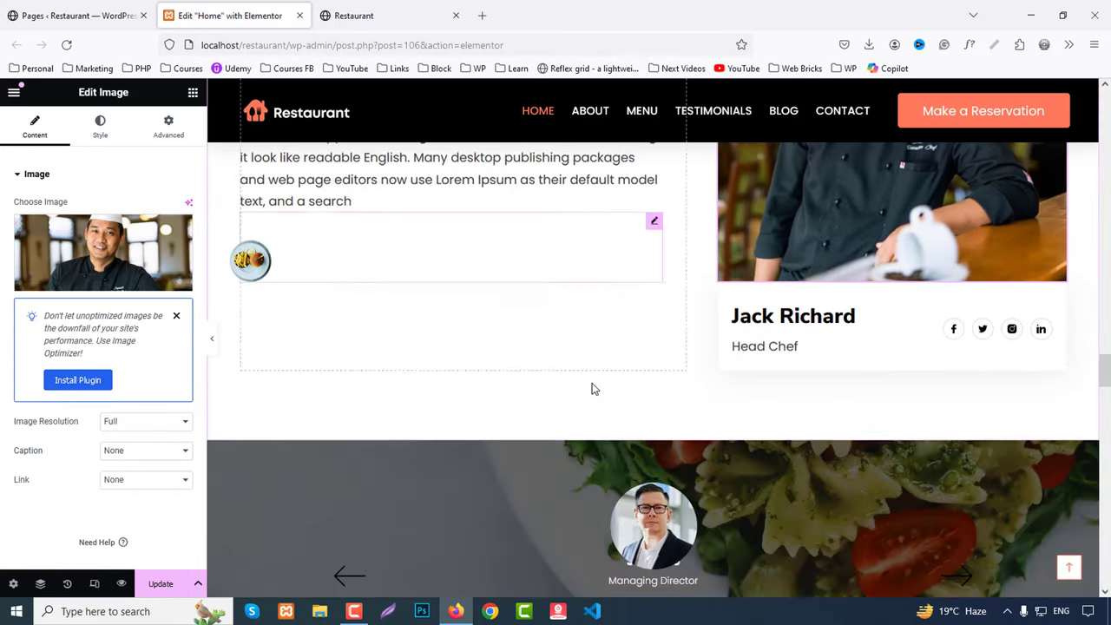
scroll(923, 343, "down", 5)
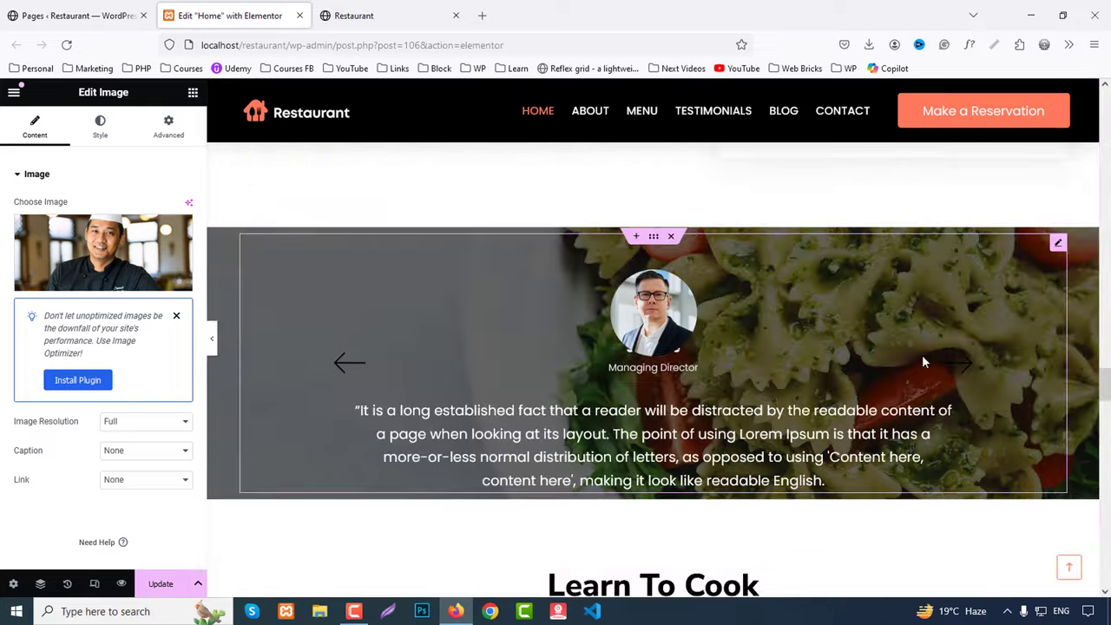
left_click(794, 327)
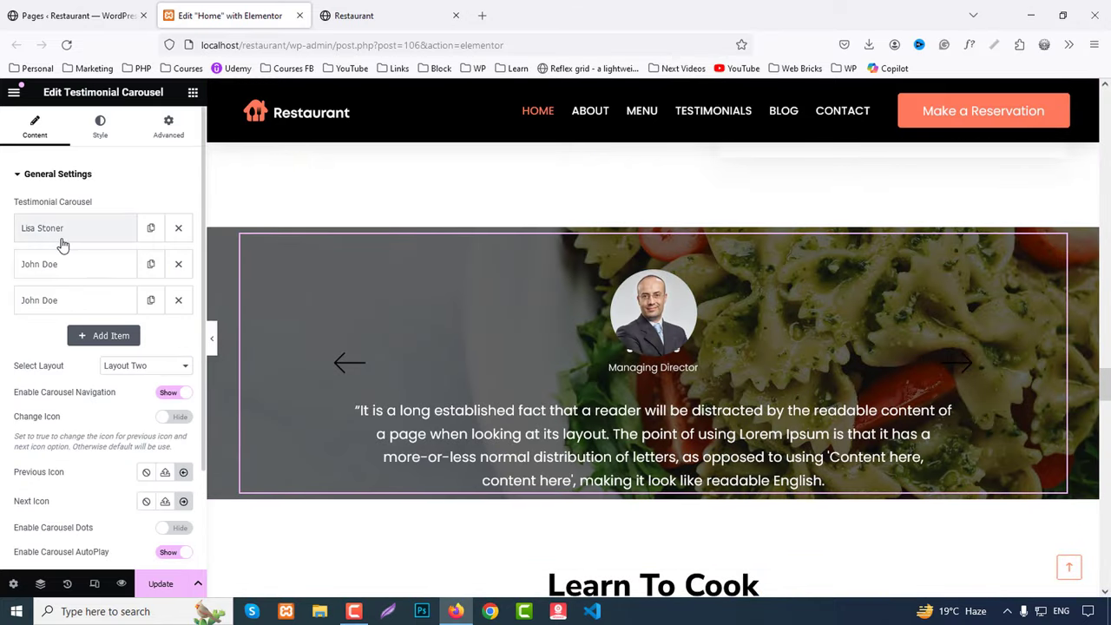
left_click(142, 366)
left_click(144, 386)
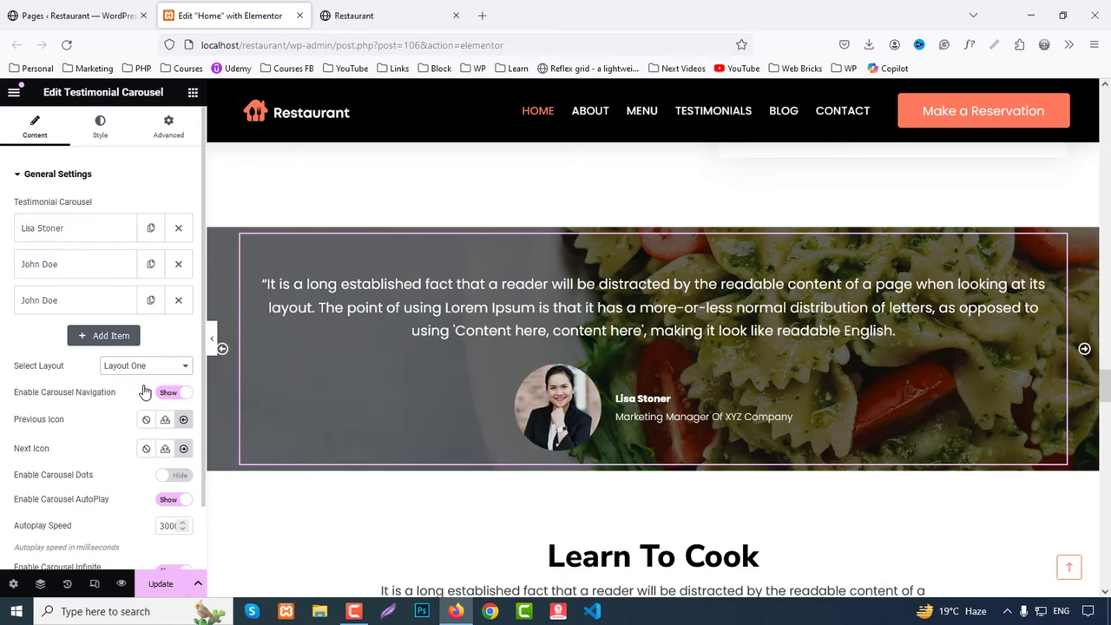
Step: Try Layout Three and Layout Four on the testimonial carousel and return it to Layout One
left_click(136, 366)
left_click(124, 416)
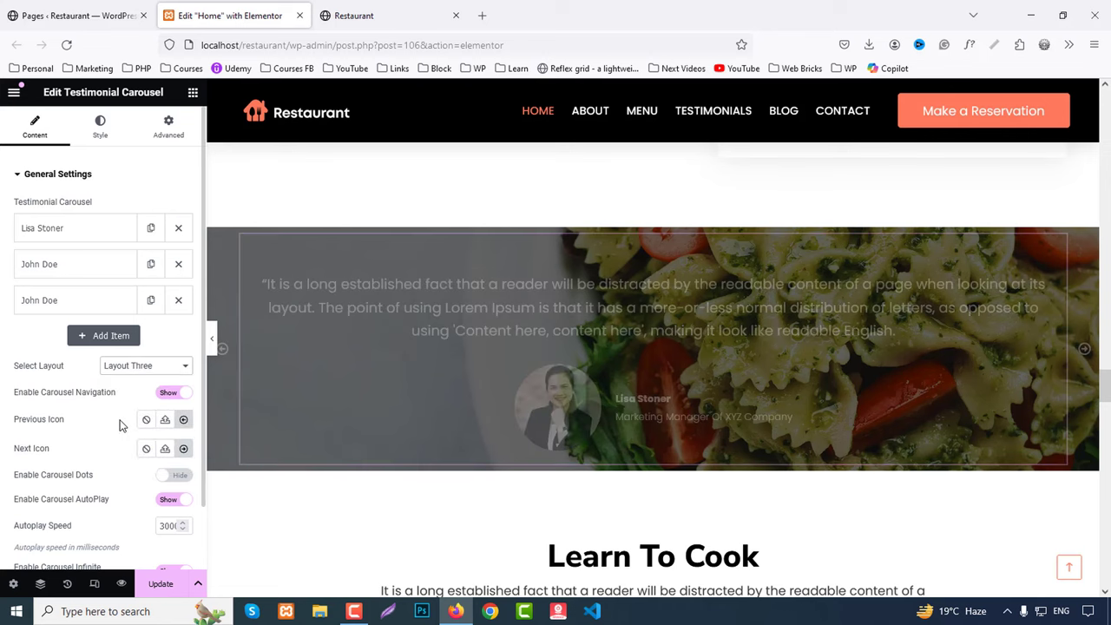
left_click(130, 368)
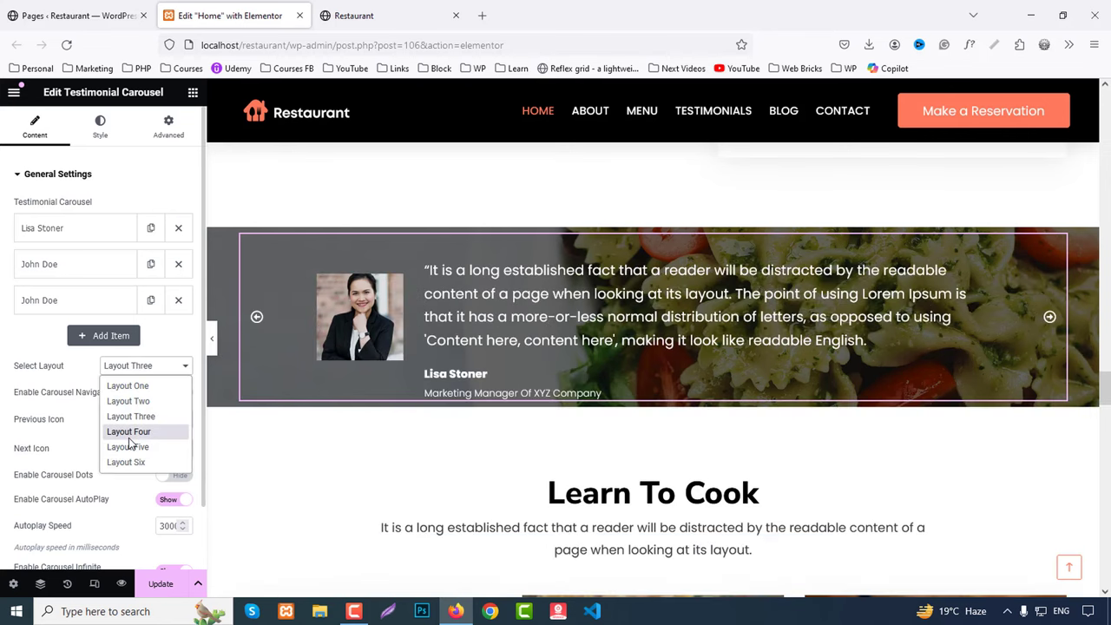
left_click(130, 429)
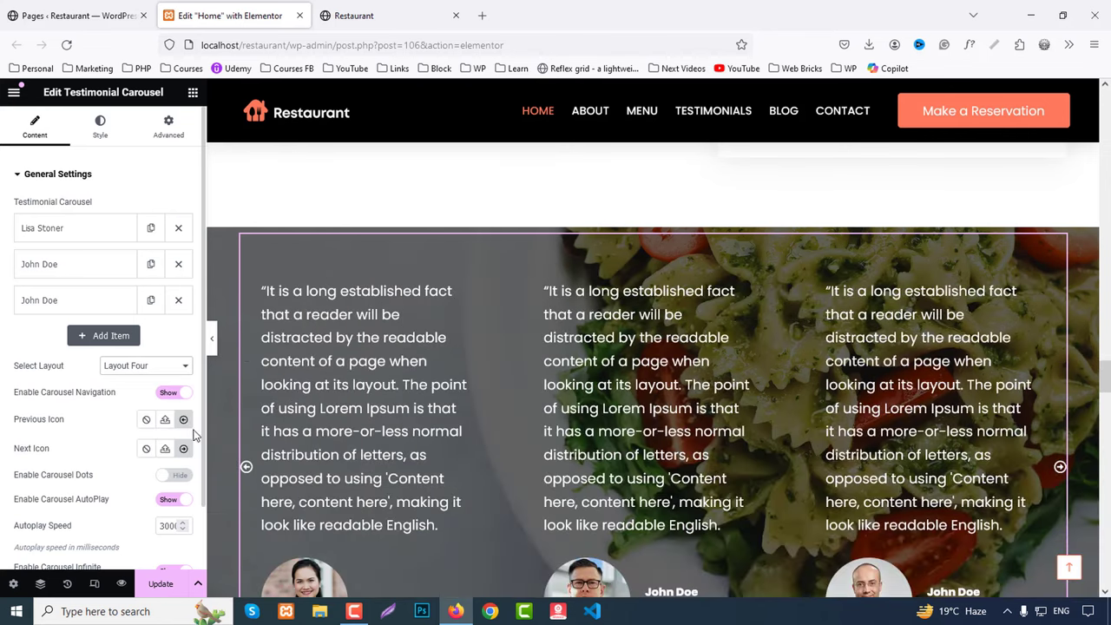
left_click(129, 369)
left_click(129, 390)
Step: Review the author, category and exclude options in the query settings of the "Learn To Cook" blog widget
scroll(869, 335, "down", 3)
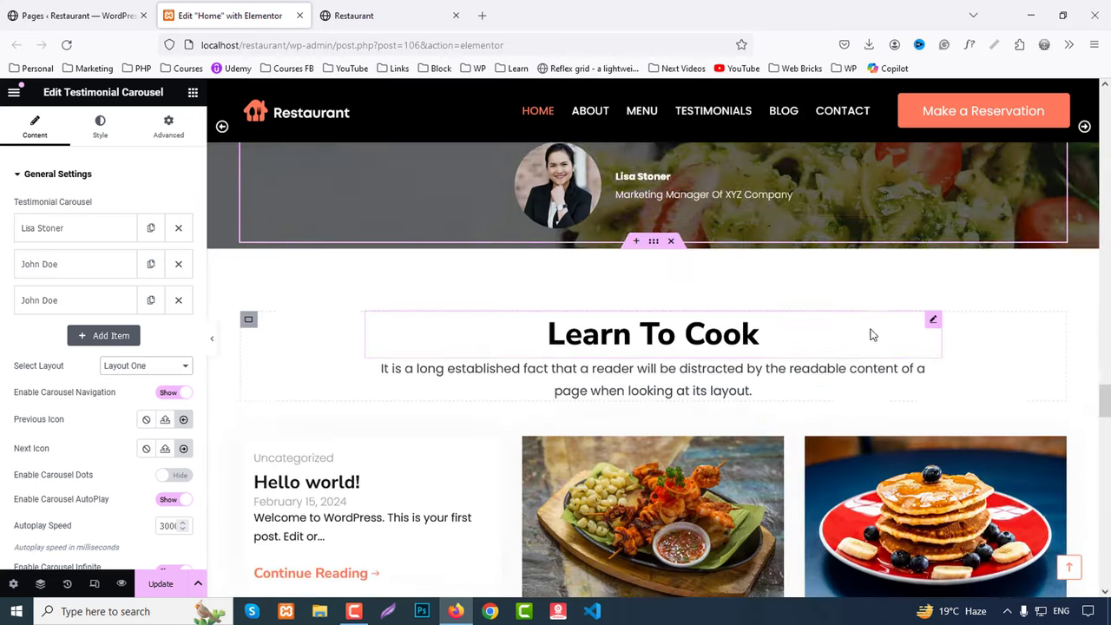
scroll(692, 323, "down", 2)
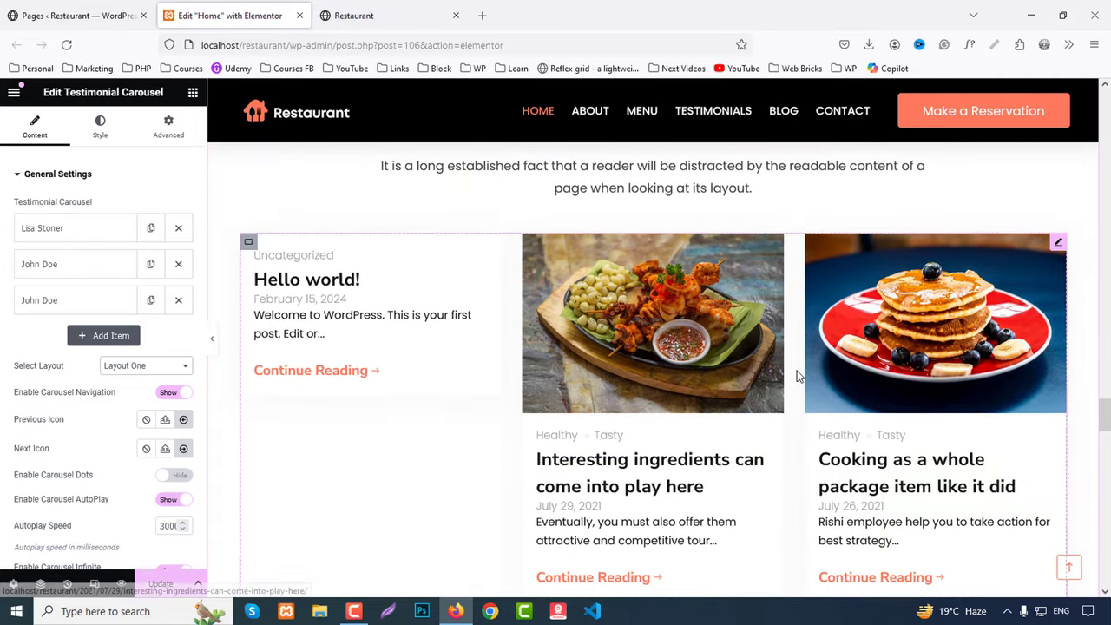
left_click(800, 377)
left_click(68, 224)
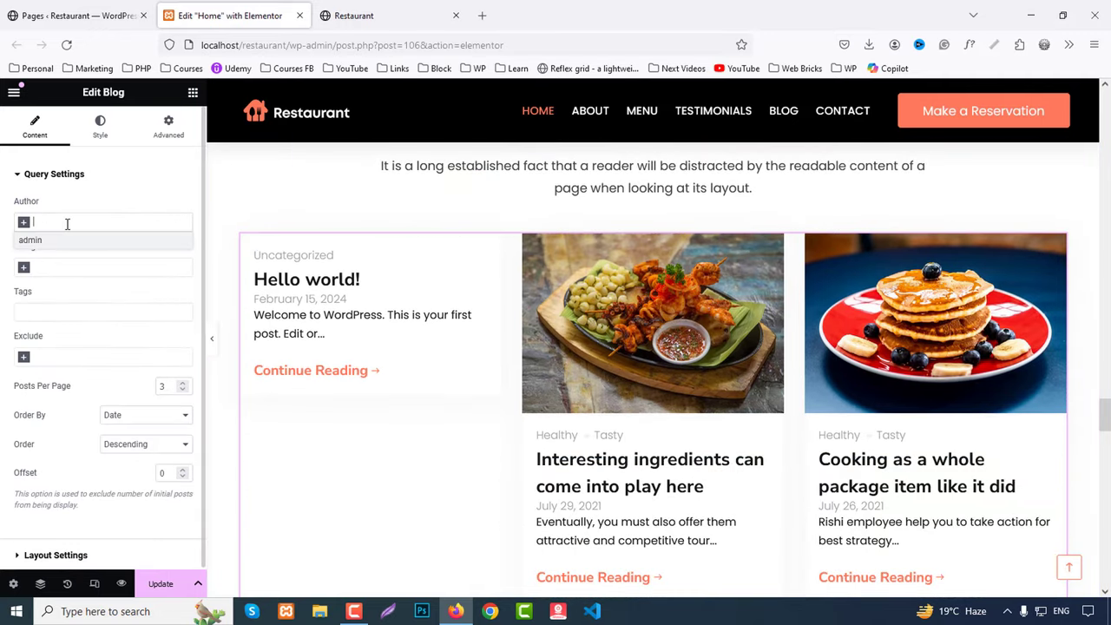
left_click(56, 270)
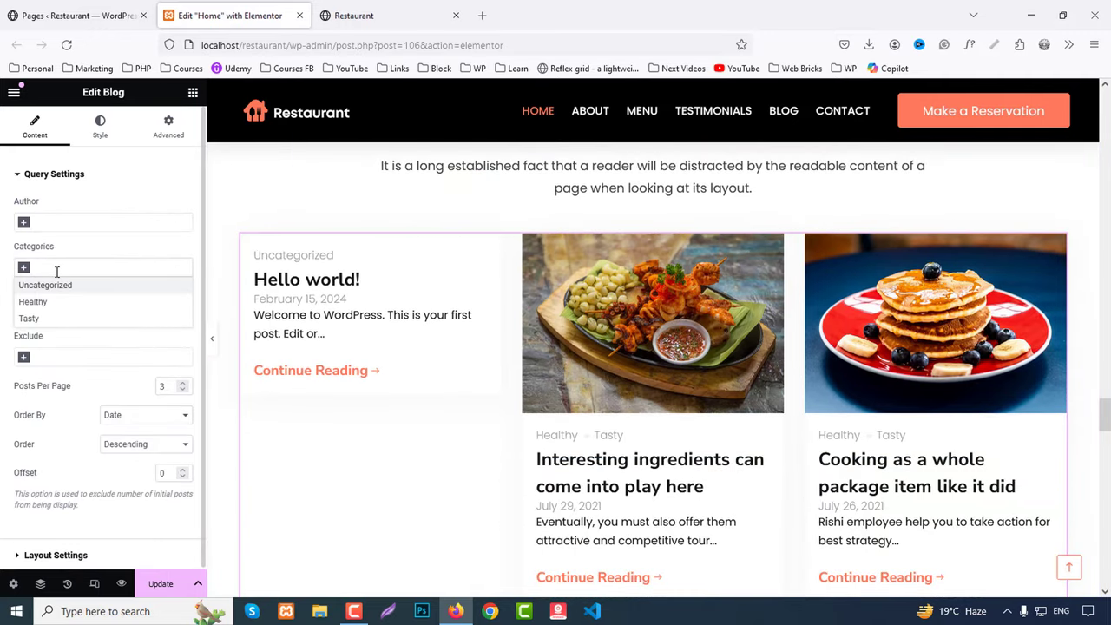
left_click(74, 361)
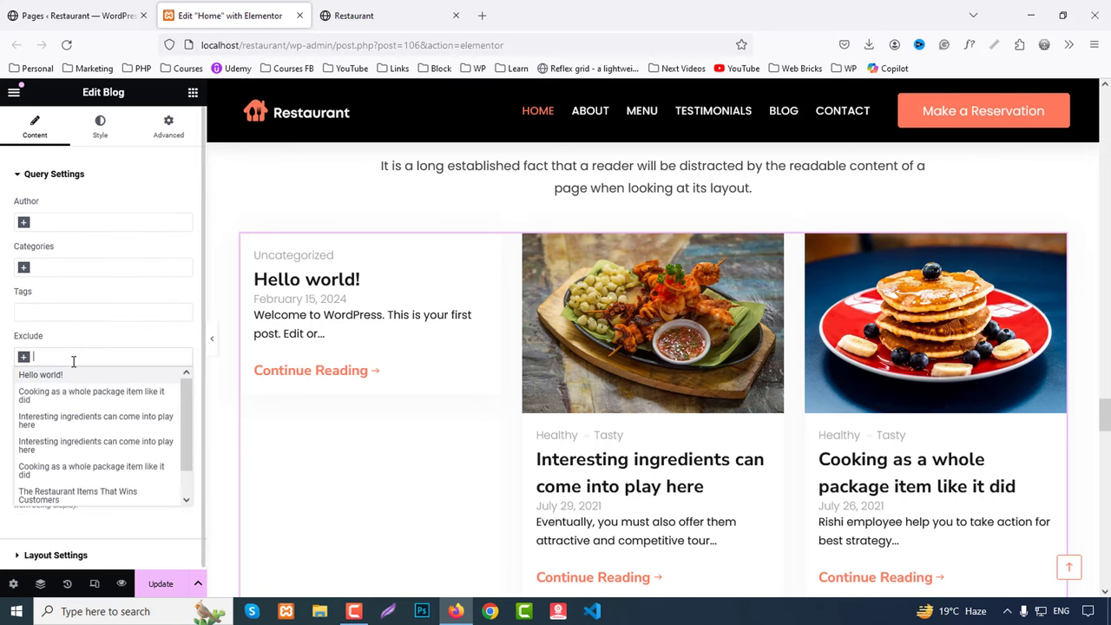
left_click(5, 401)
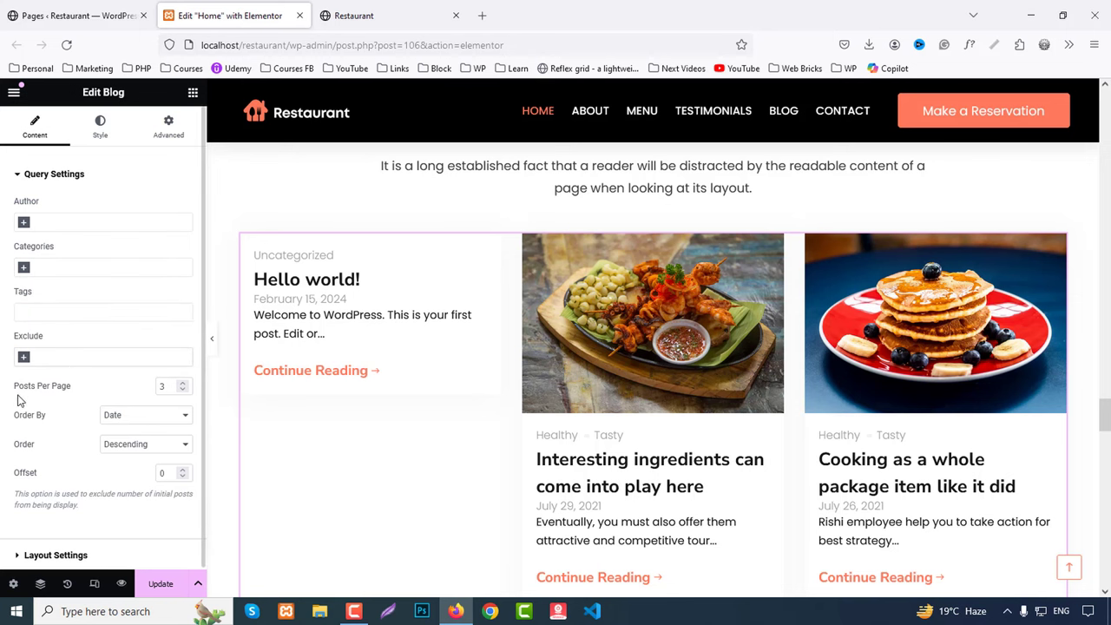
Step: Set the "Learn To Cook" blog widget to 4 posts per page and check the resulting post grid
left_click(182, 383)
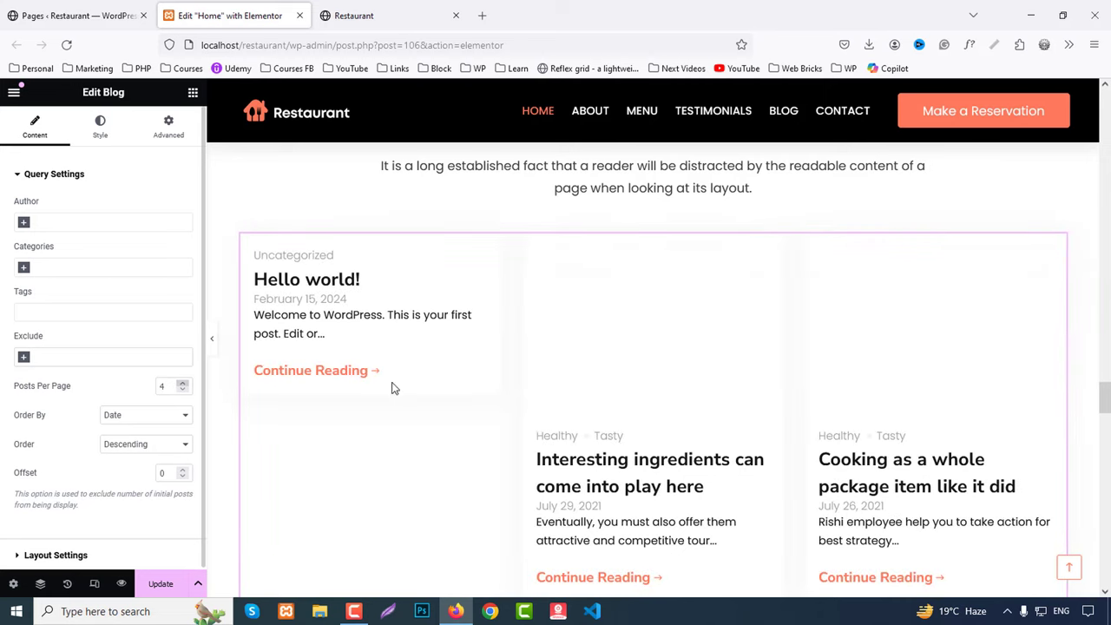
scroll(791, 339, "down", 2)
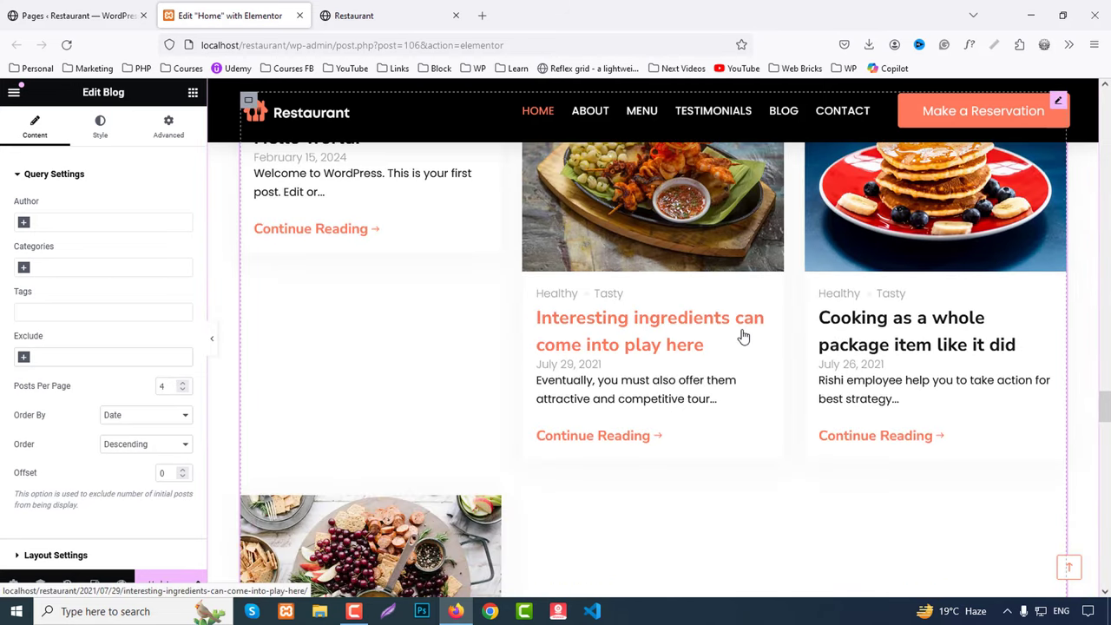
scroll(608, 365, "down", 1)
scroll(406, 470, "down", 2)
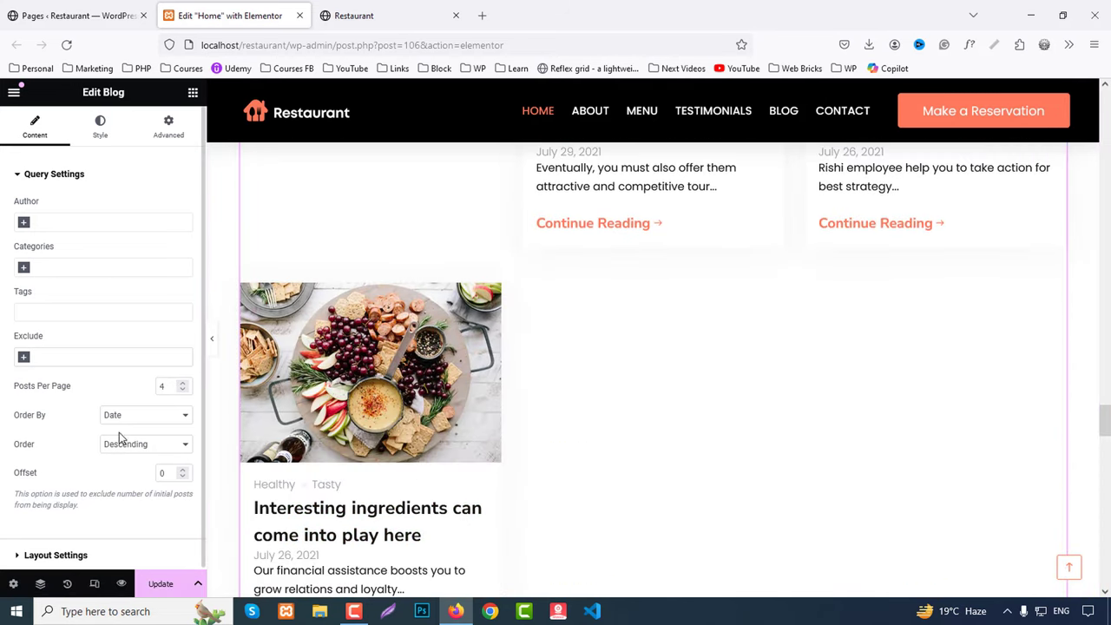
scroll(75, 470, "down", 1)
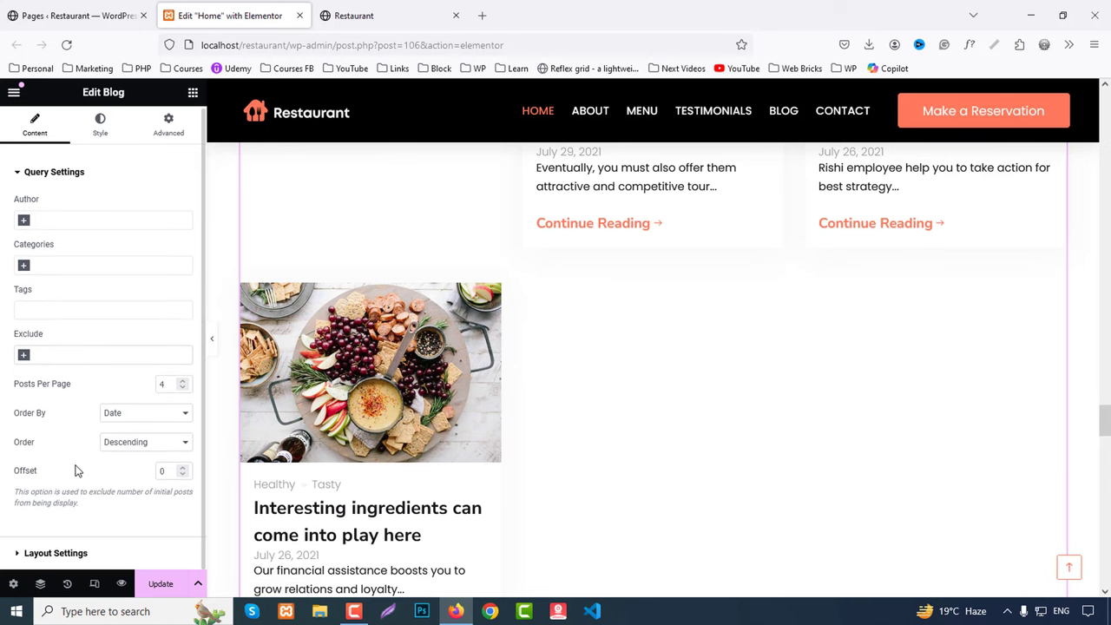
Step: Try Layout One on the "Learn To Cook" blog widget and switch it to Layout Three
left_click(56, 554)
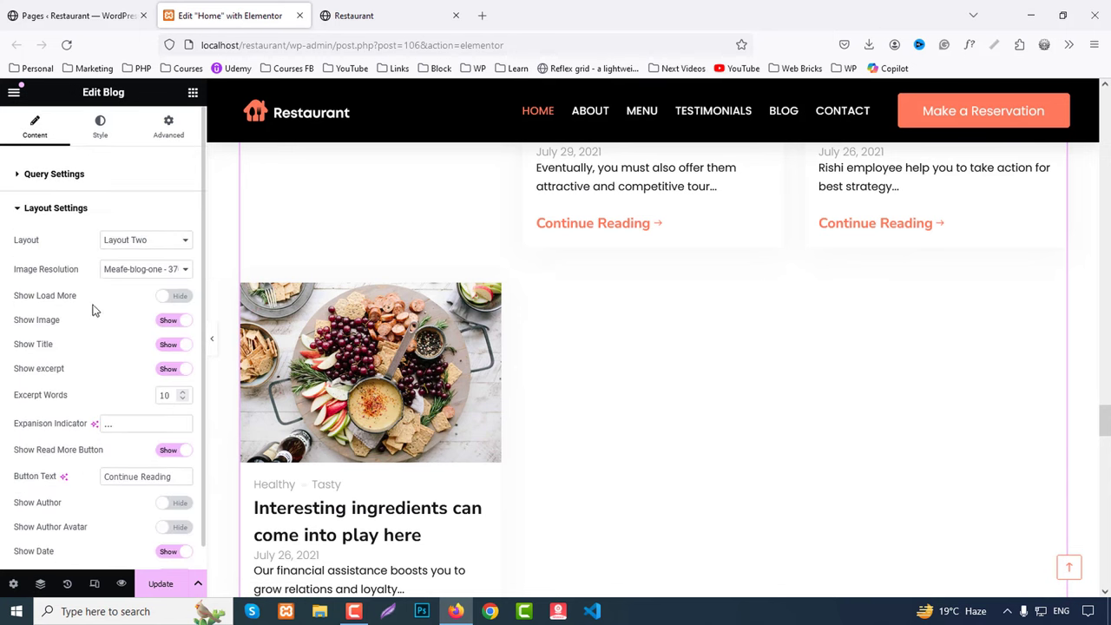
left_click(123, 243)
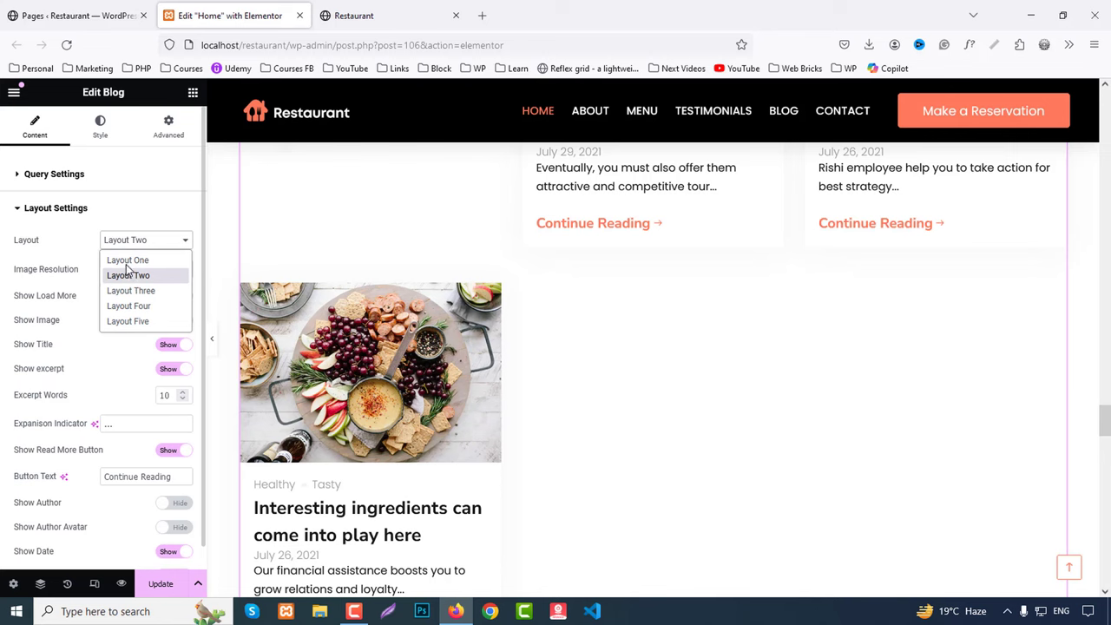
left_click(127, 261)
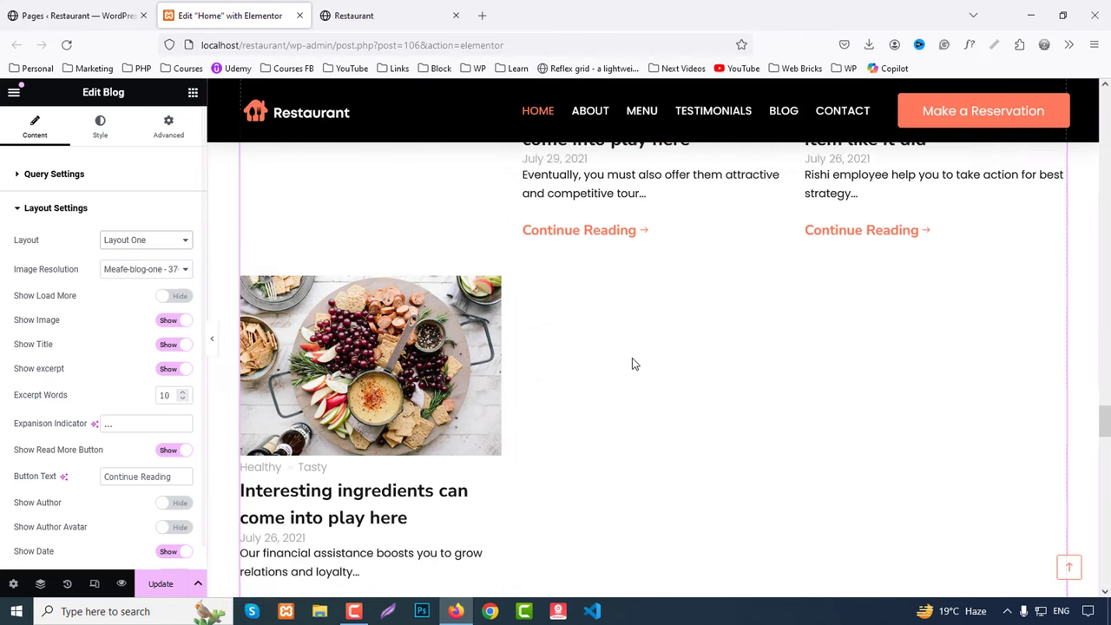
left_click(126, 241)
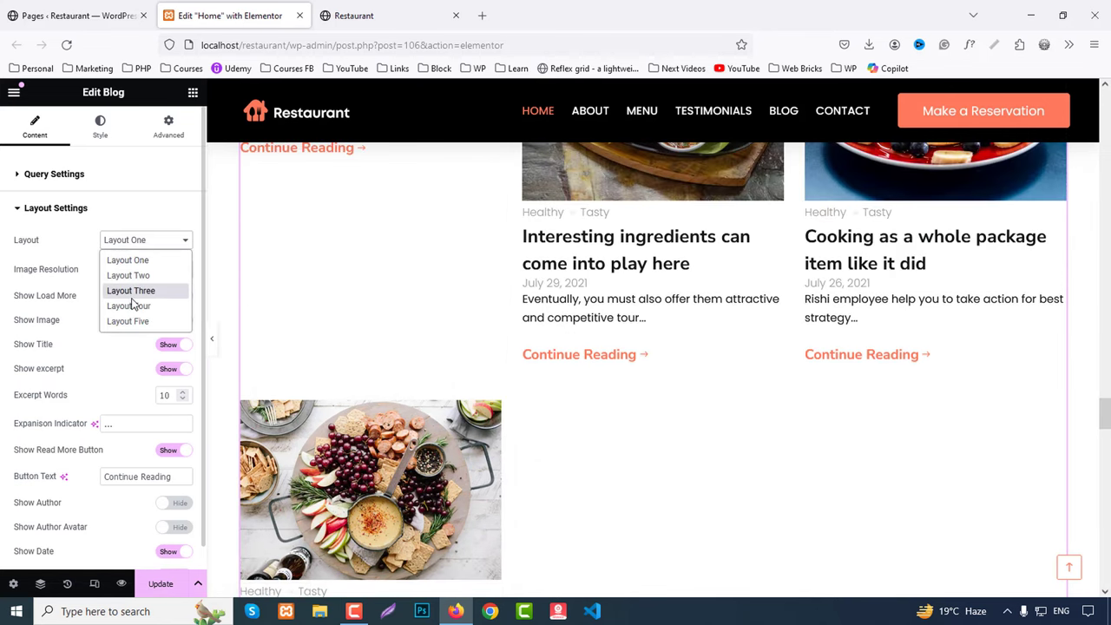
left_click(132, 295)
scroll(582, 356, "up", 4)
scroll(583, 356, "down", 7)
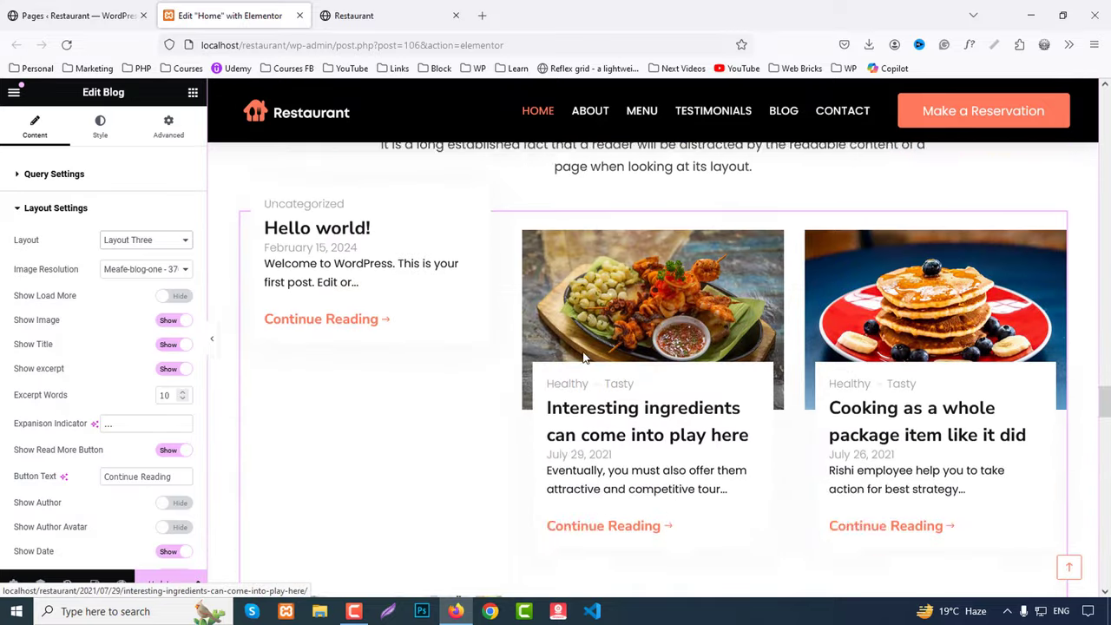
Step: Review the background settings of the "Make a Reservation" section and open its heading and description text for editing
scroll(583, 356, "down", 5)
scroll(608, 365, "up", 2)
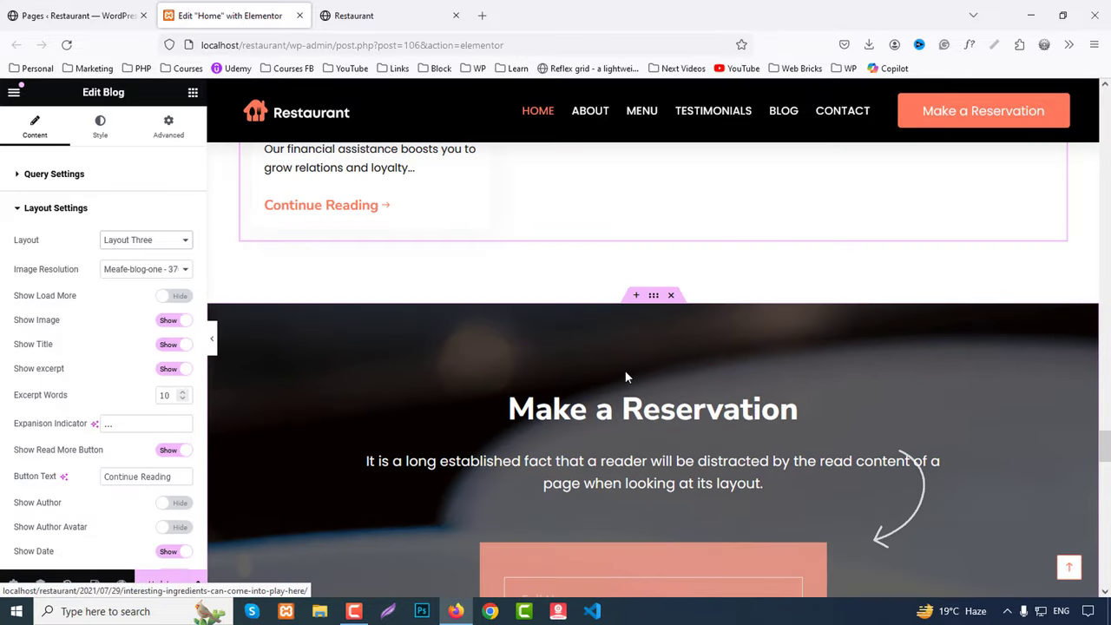
scroll(626, 348, "down", 2)
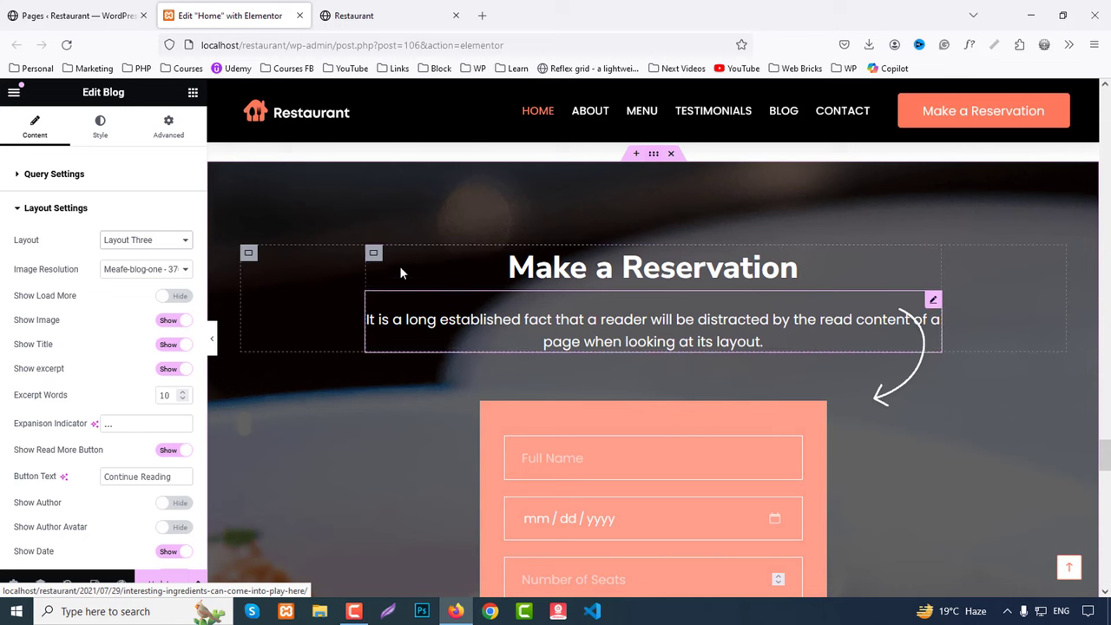
left_click(658, 156)
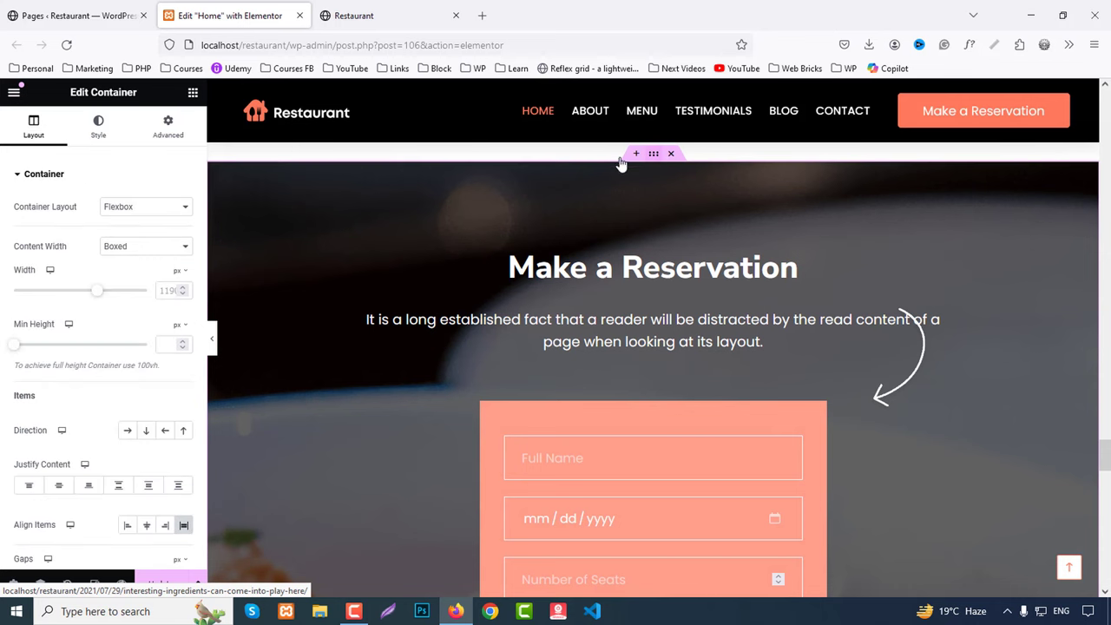
left_click(95, 128)
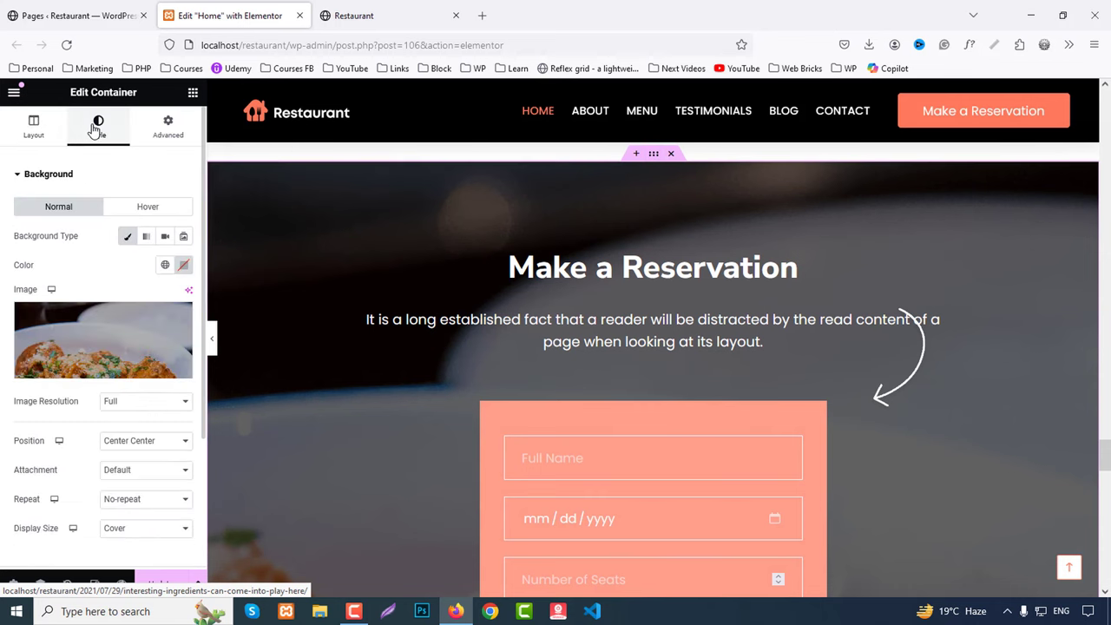
left_click(625, 269)
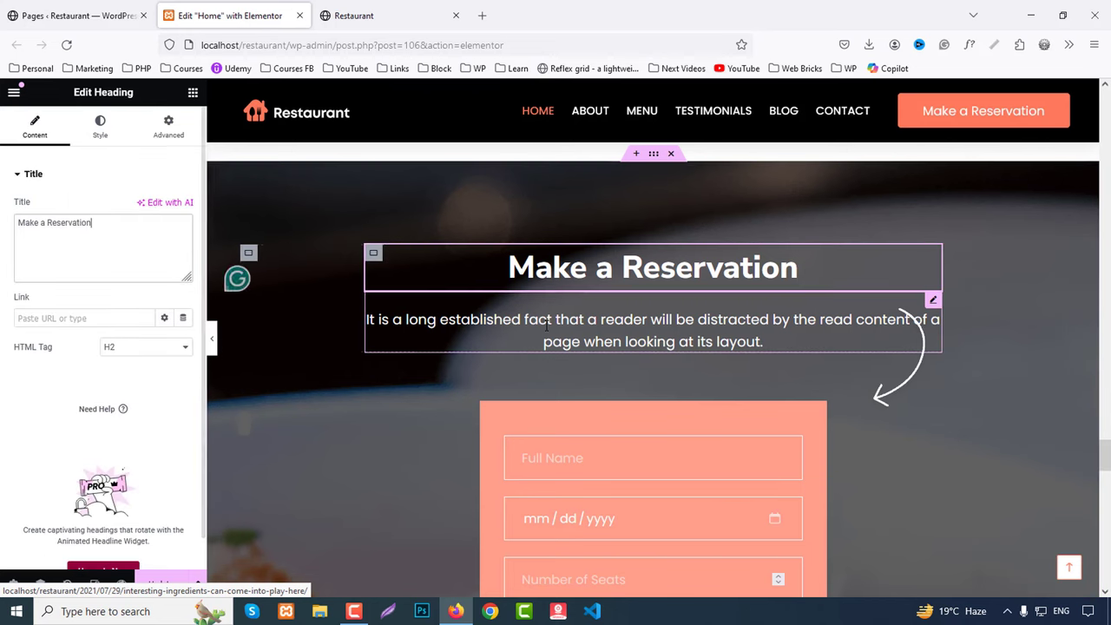
left_click(563, 324)
Step: Check the map section's container background and open the Google Maps widget's location, zoom and height settings
scroll(588, 461, "down", 10)
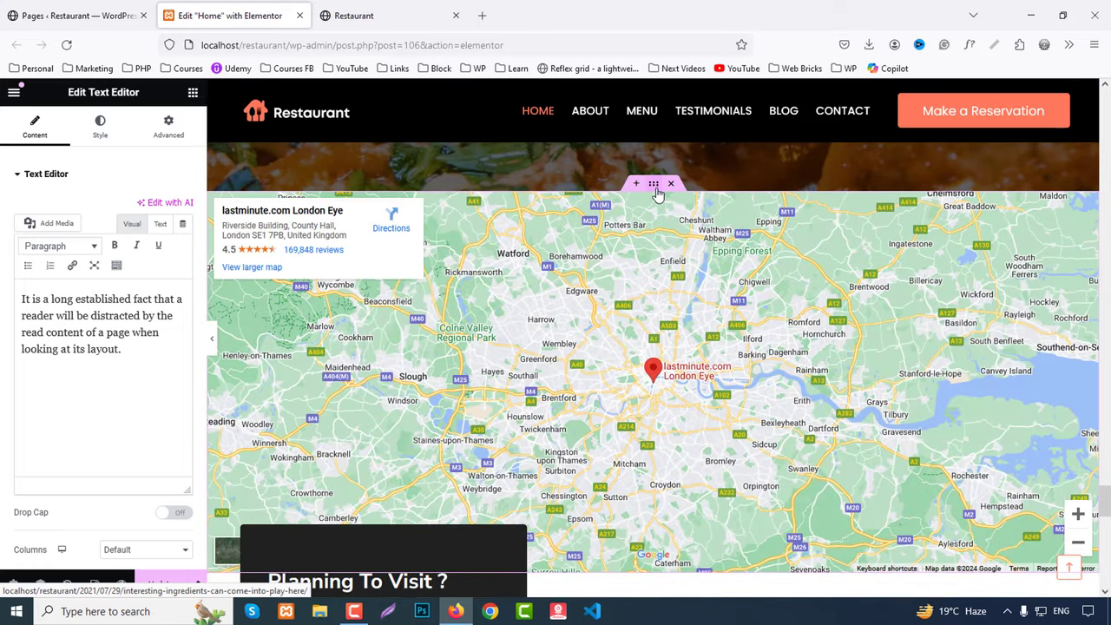
left_click(653, 184)
left_click(98, 128)
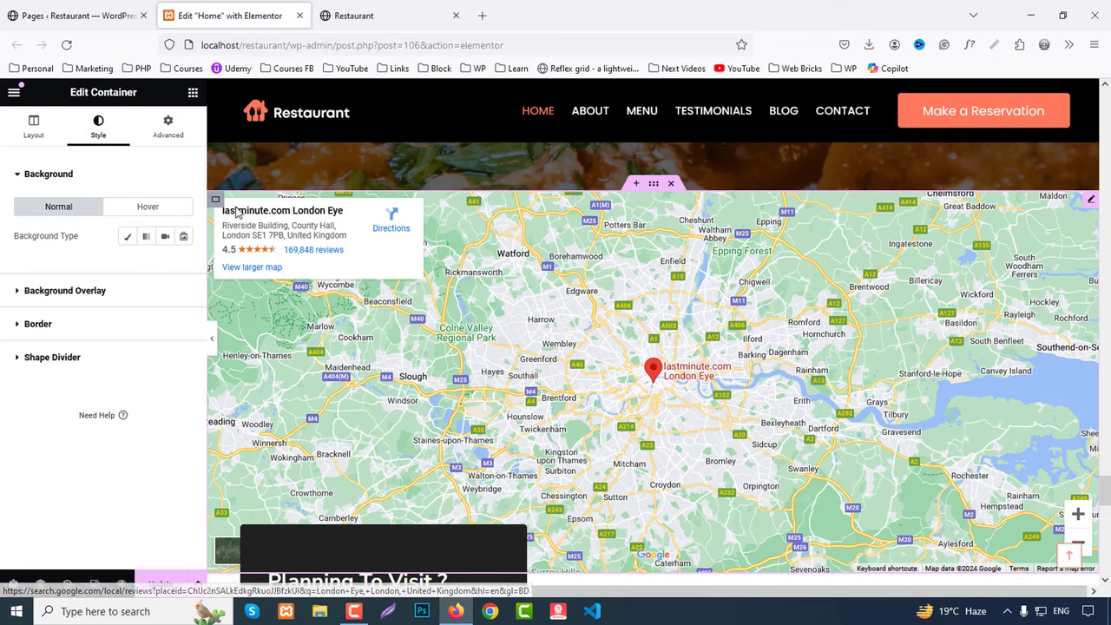
left_click(1091, 200)
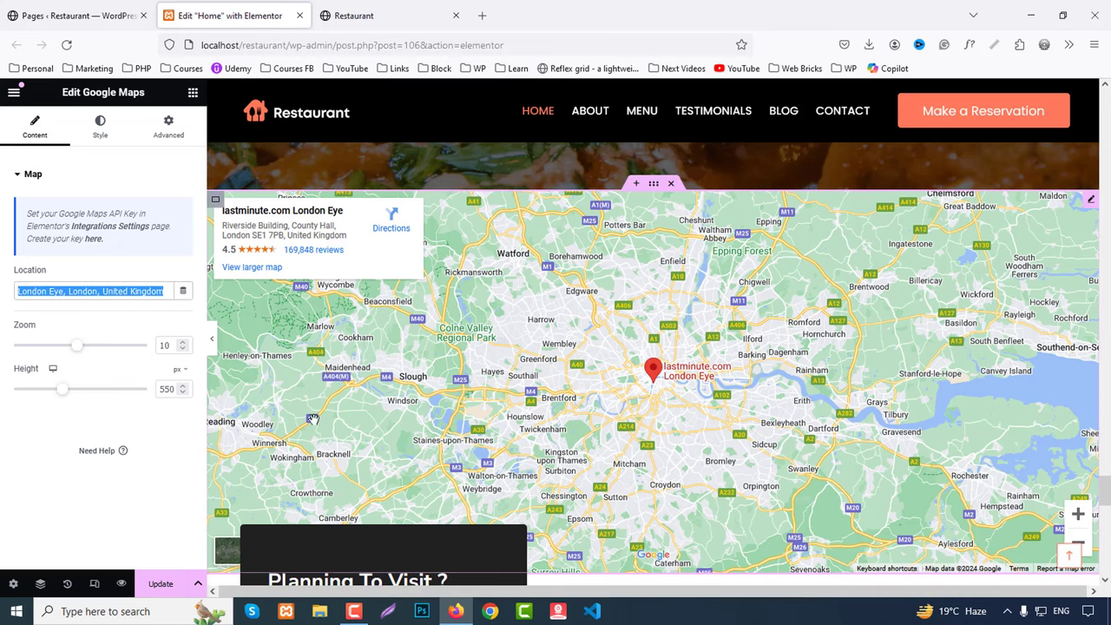
Step: Open the working-days hours text under "Opening Time" and the "Get News & Offers" heading for editing
scroll(558, 365, "down", 3)
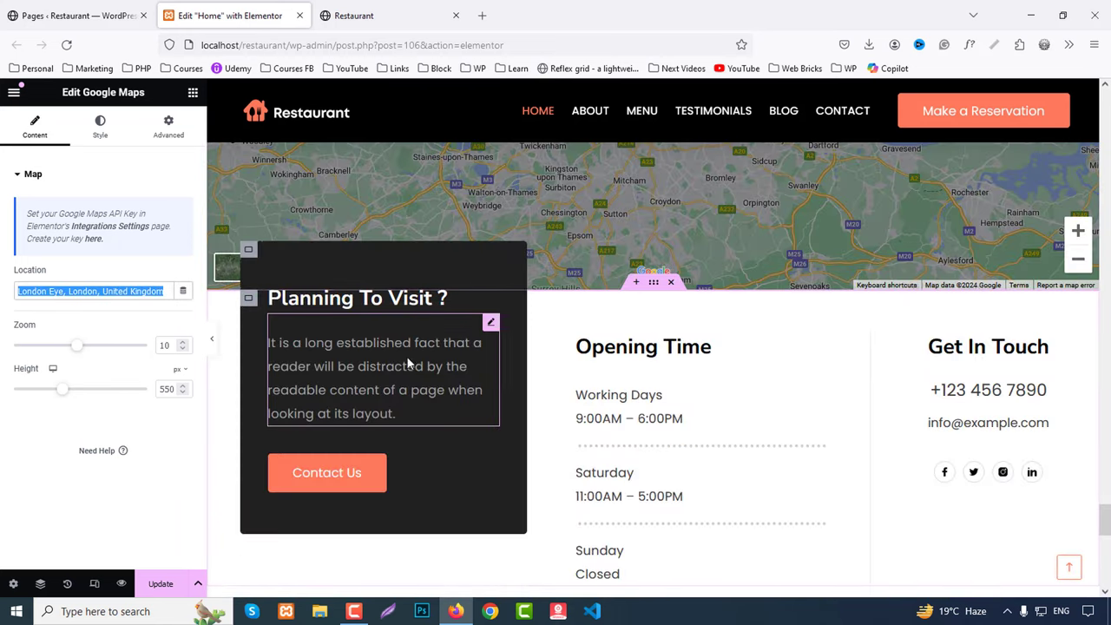
left_click(622, 341)
left_click(781, 421)
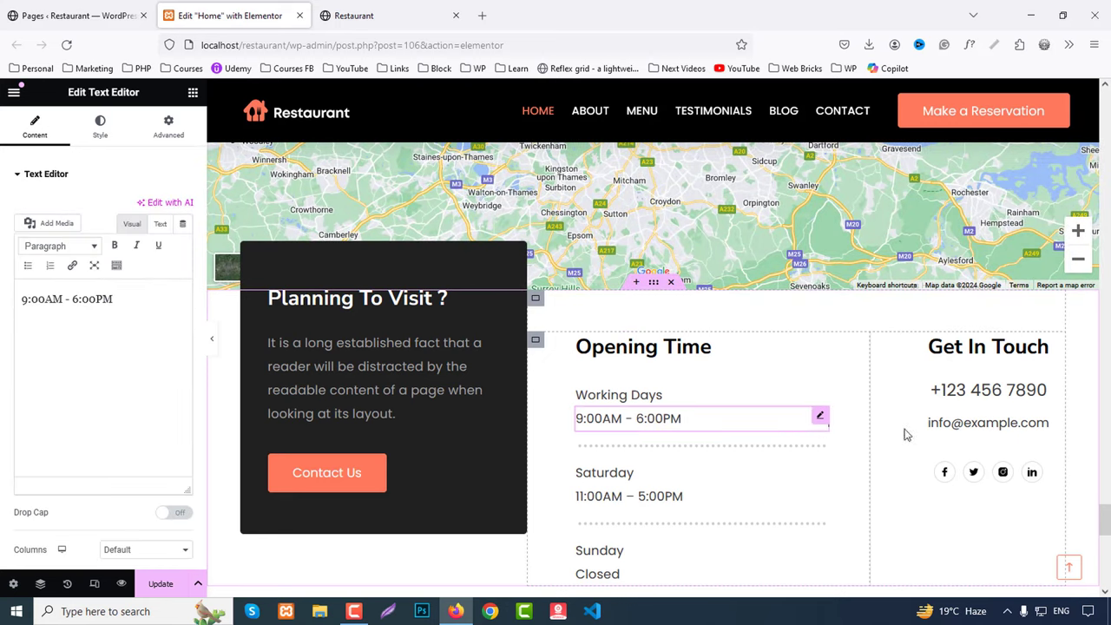
scroll(831, 435, "down", 2)
scroll(701, 432, "down", 7)
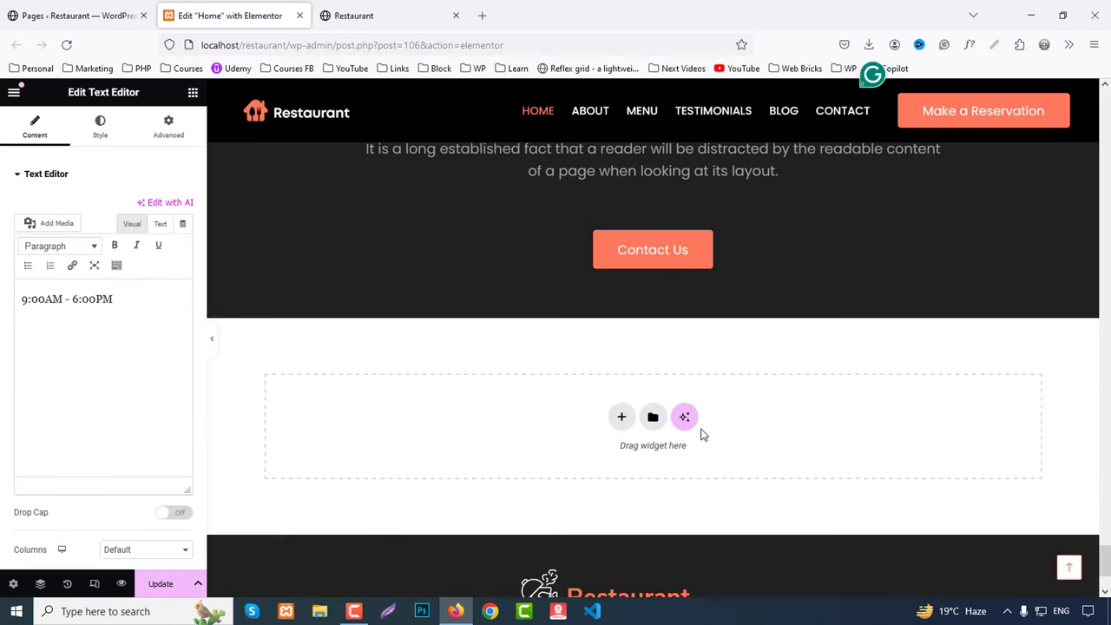
scroll(705, 433, "up", 3)
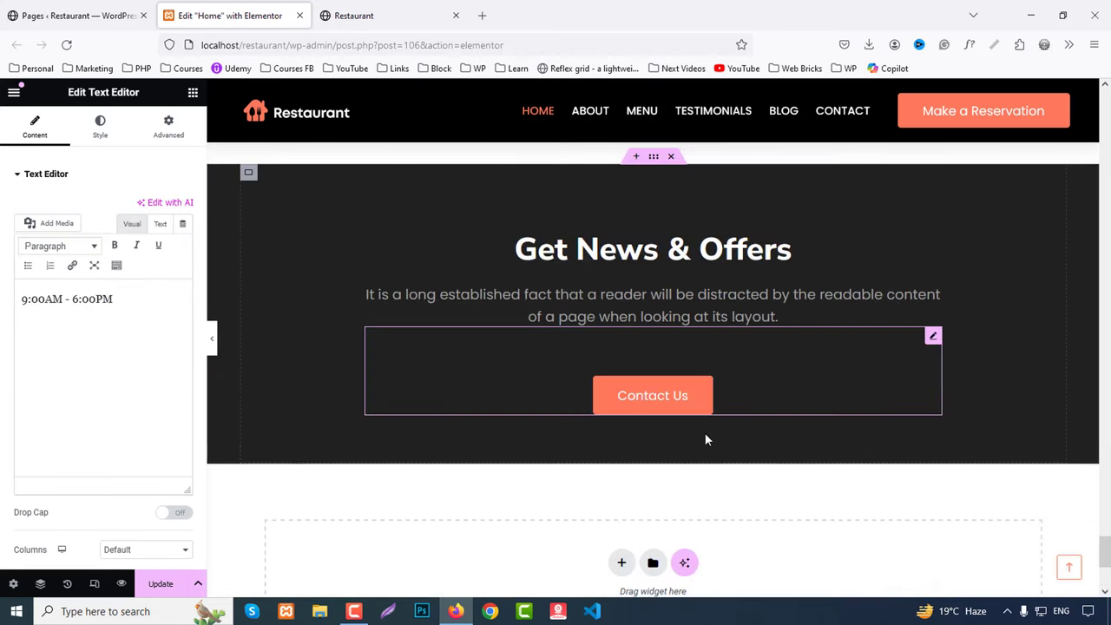
left_click(725, 283)
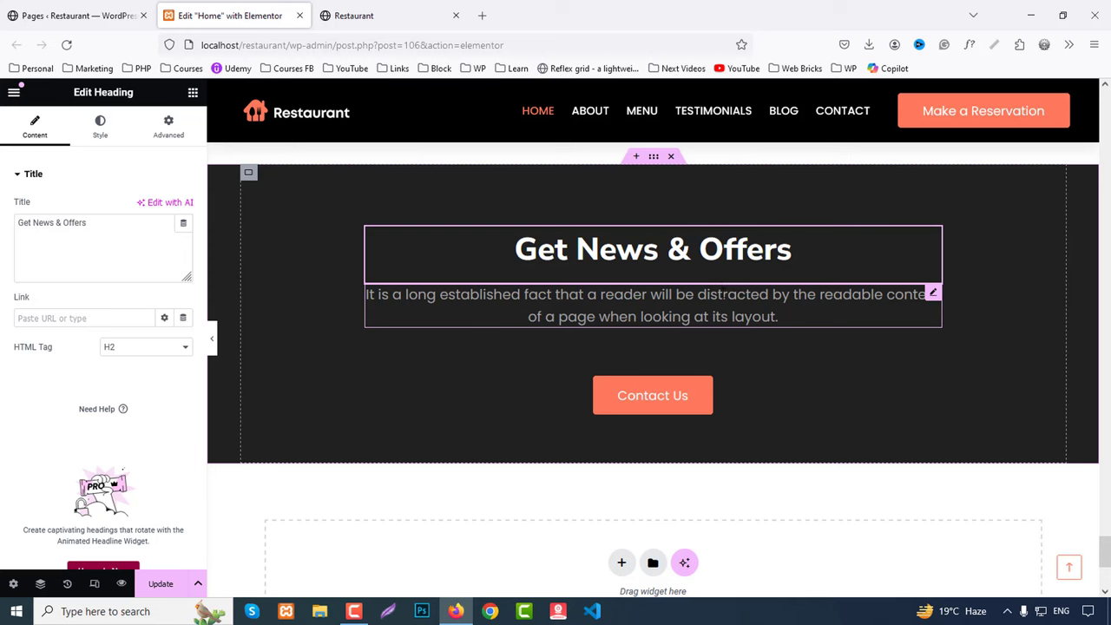
Step: Close the Home page editor and site preview, and open the About page with Elementor in a new tab
key("ctrl+w")
key("ctrl+w")
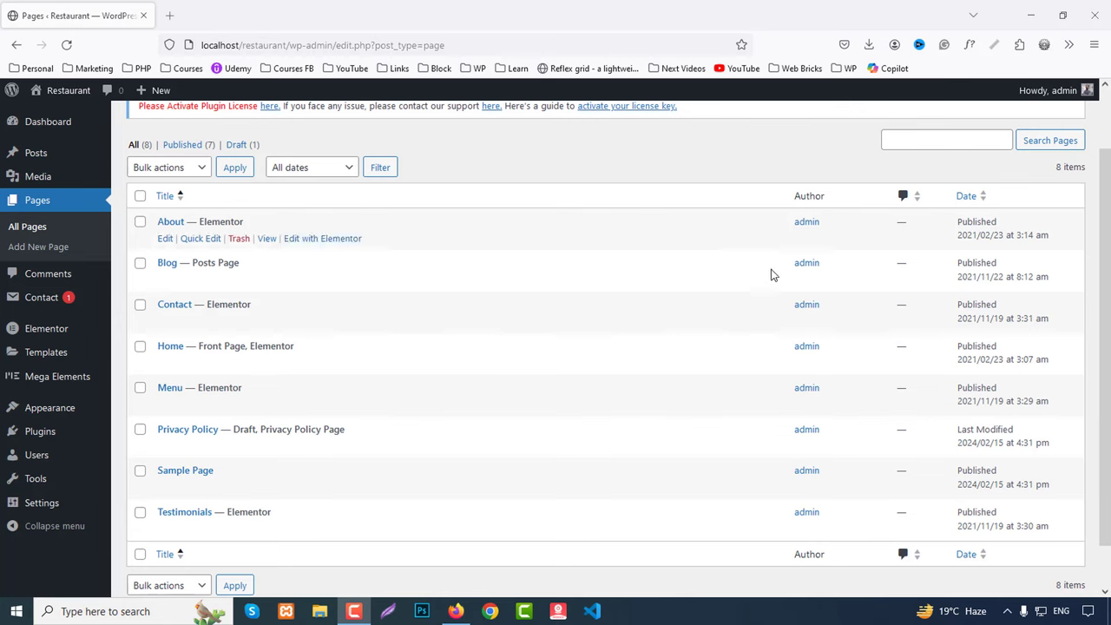
middle_click(328, 242)
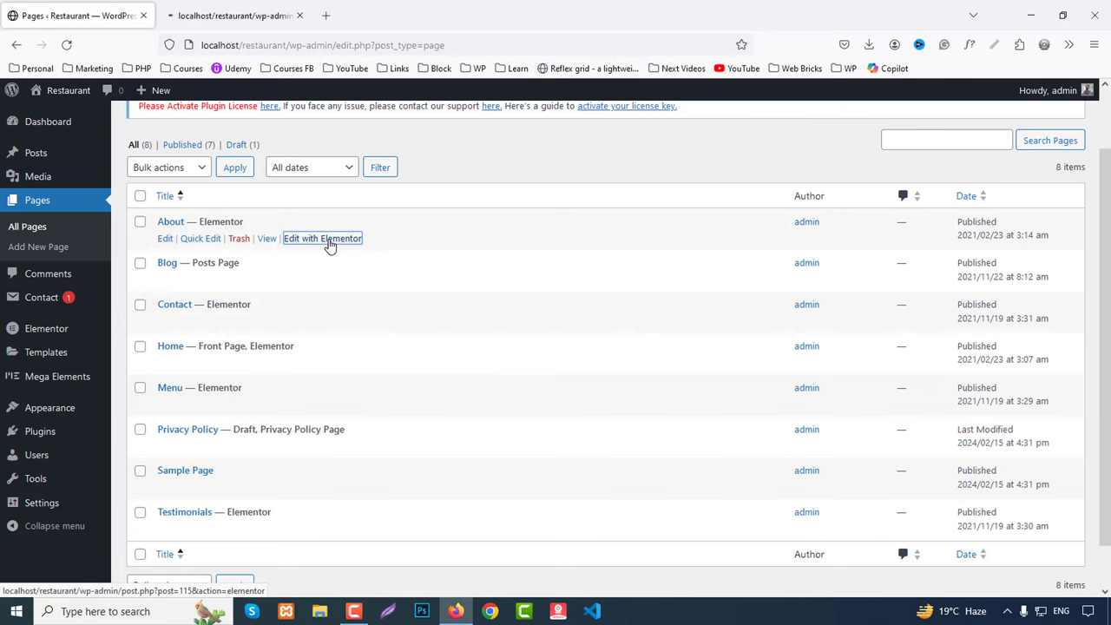
left_click(249, 12)
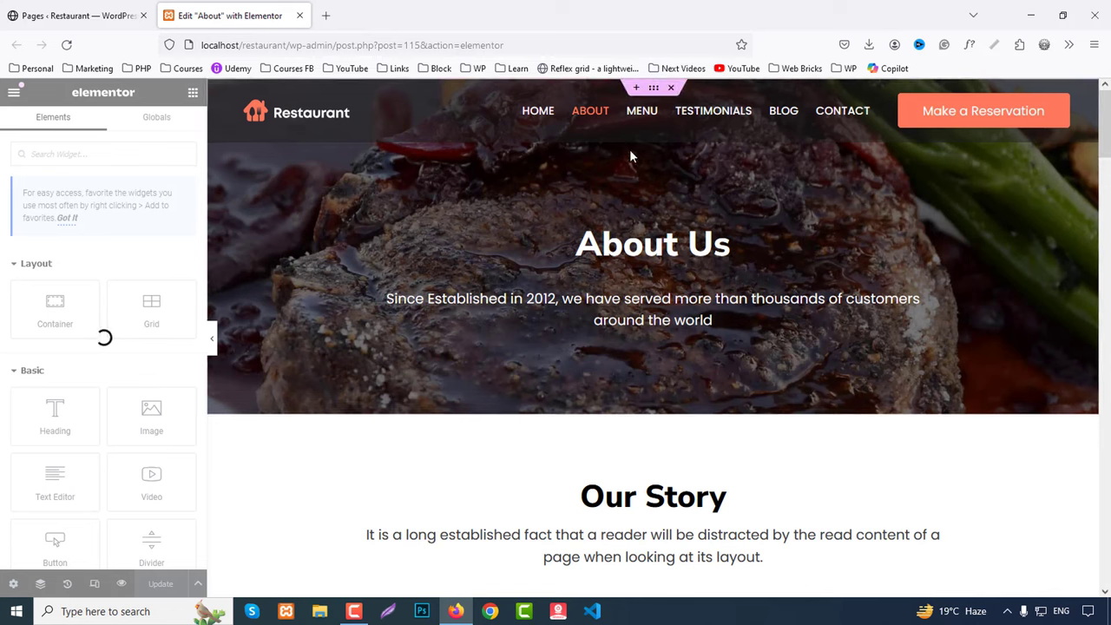
Step: Try to open the "About Us" banner container for editing and reload the About page editor
right_click(320, 175)
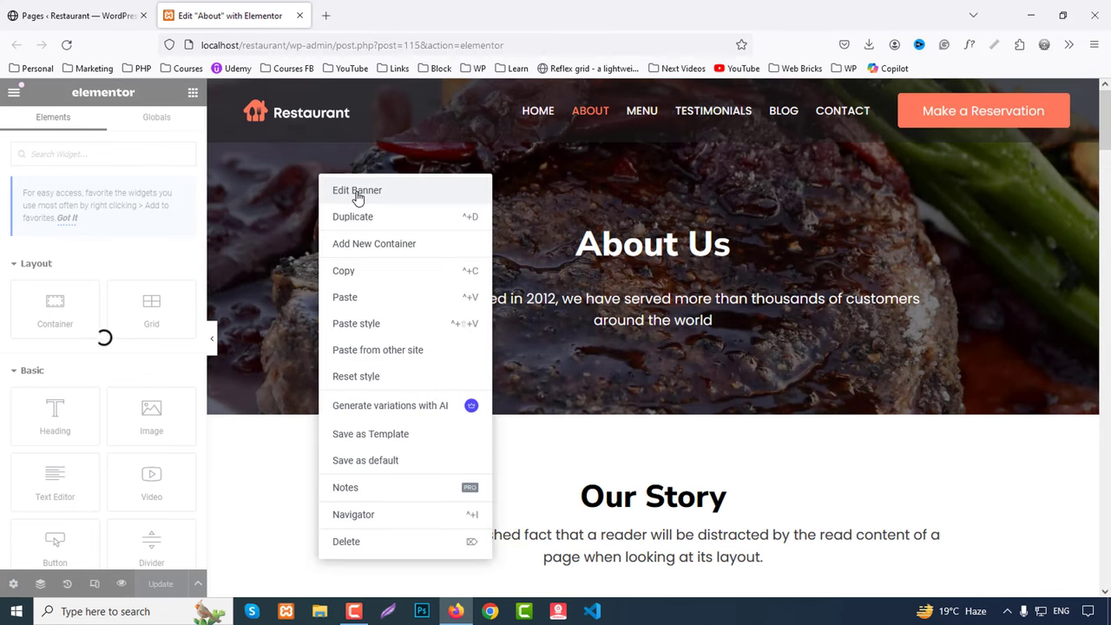
left_click(357, 193)
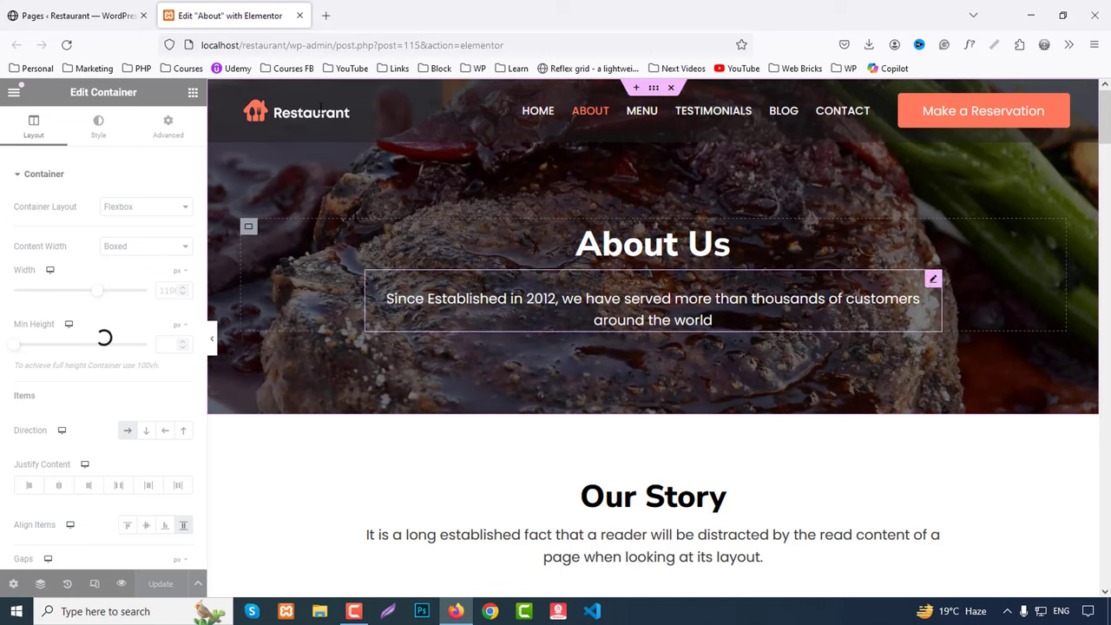
left_click(67, 45)
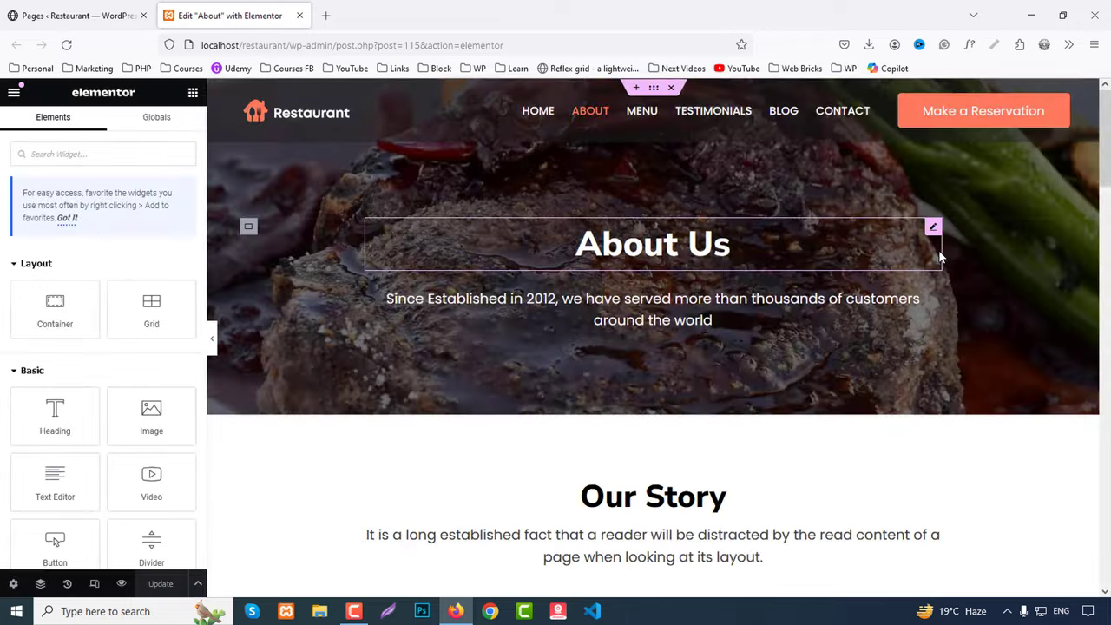
Step: Review the "About Us" banner's background image settings and open its heading for editing
right_click(613, 186)
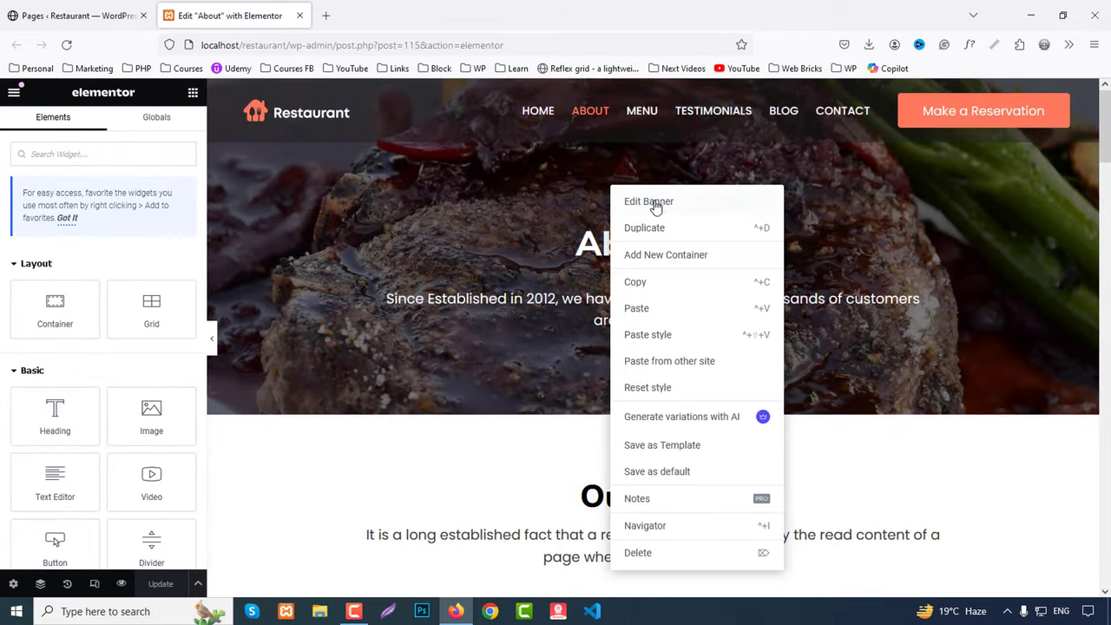
left_click(654, 205)
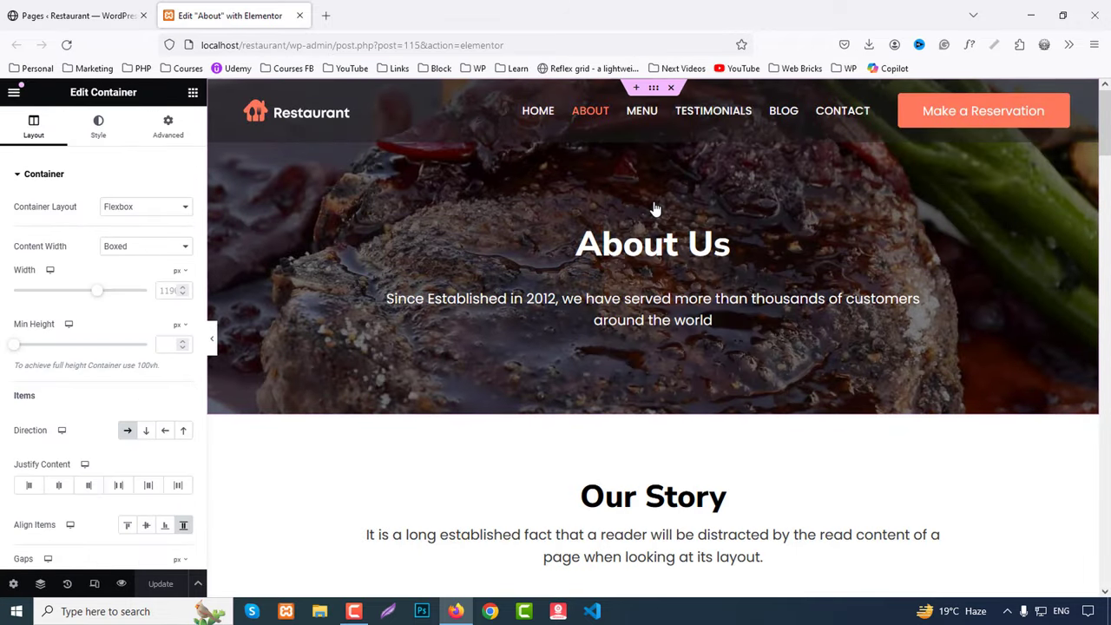
left_click(98, 127)
mouse_move(127, 334)
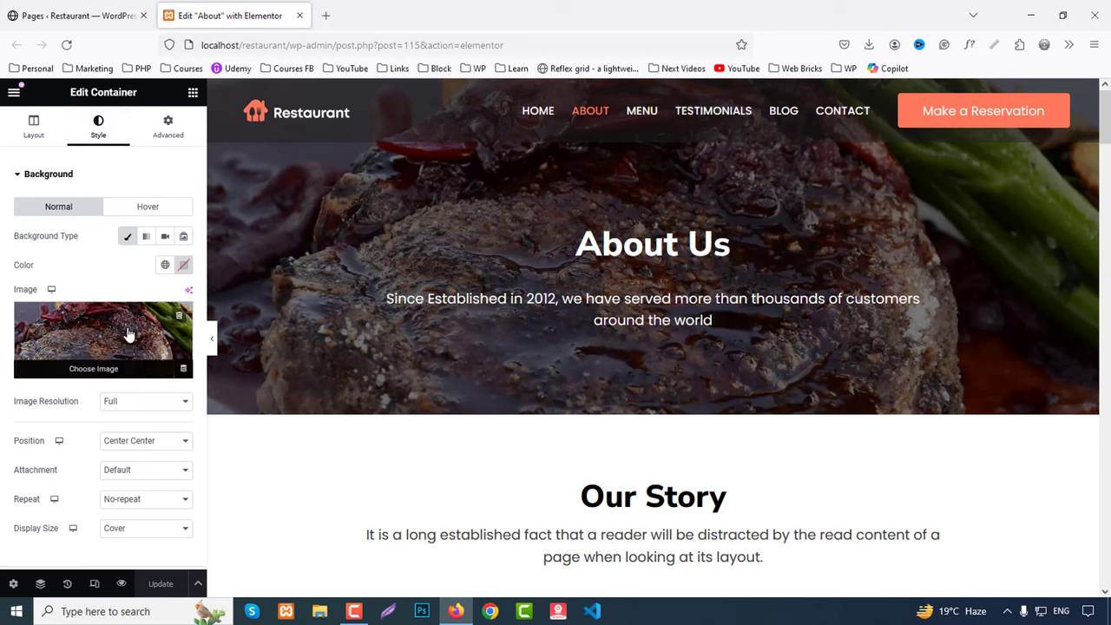
left_click(676, 250)
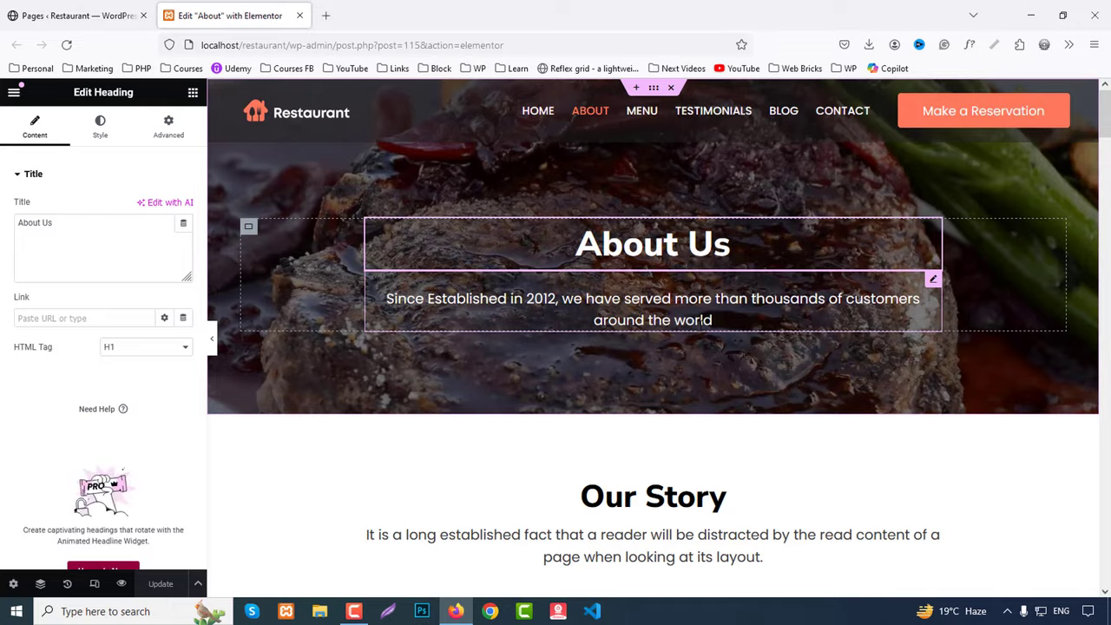
Step: Examine the About page's story, head chef and team sections, and open the middle team member's image settings
scroll(713, 337, "down", 2)
scroll(714, 337, "down", 1)
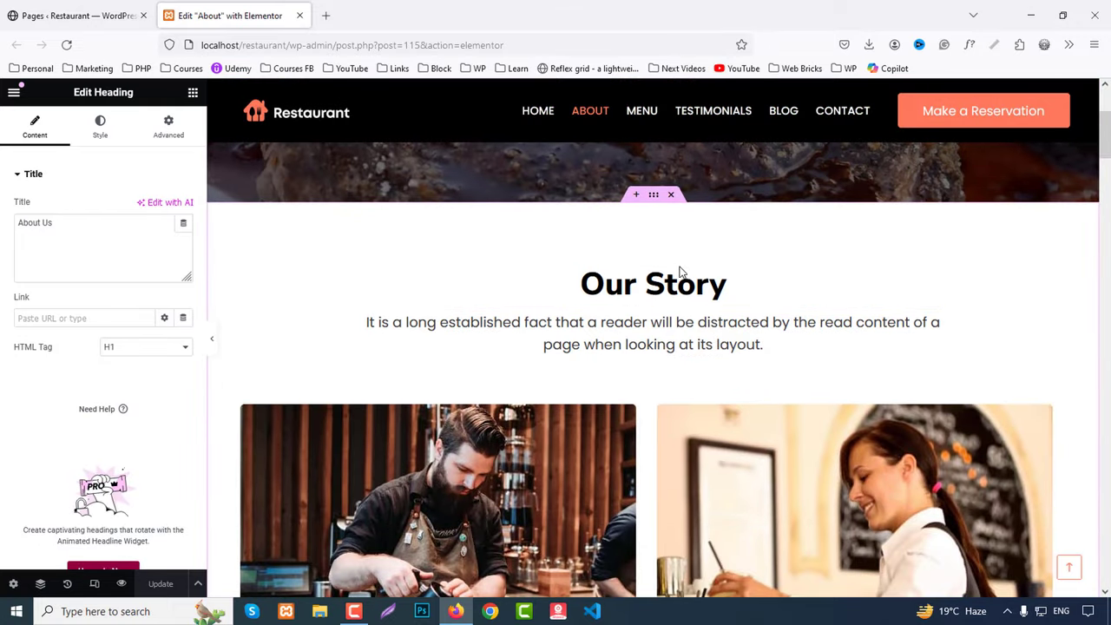
scroll(677, 275, "down", 2)
scroll(629, 263, "down", 6)
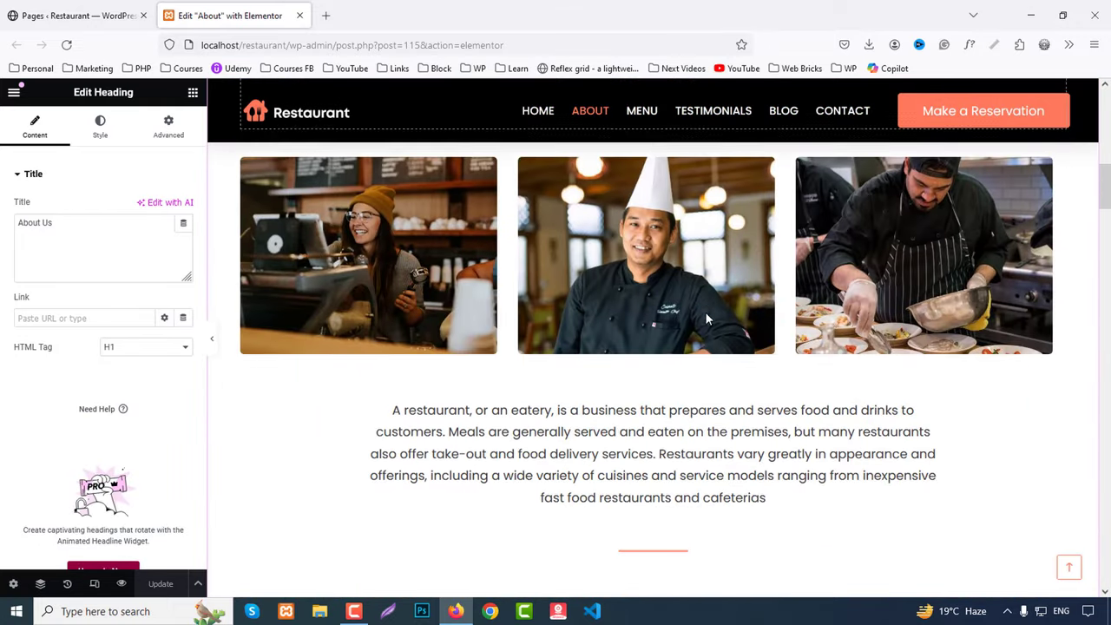
scroll(734, 295, "up", 6)
scroll(734, 295, "down", 7)
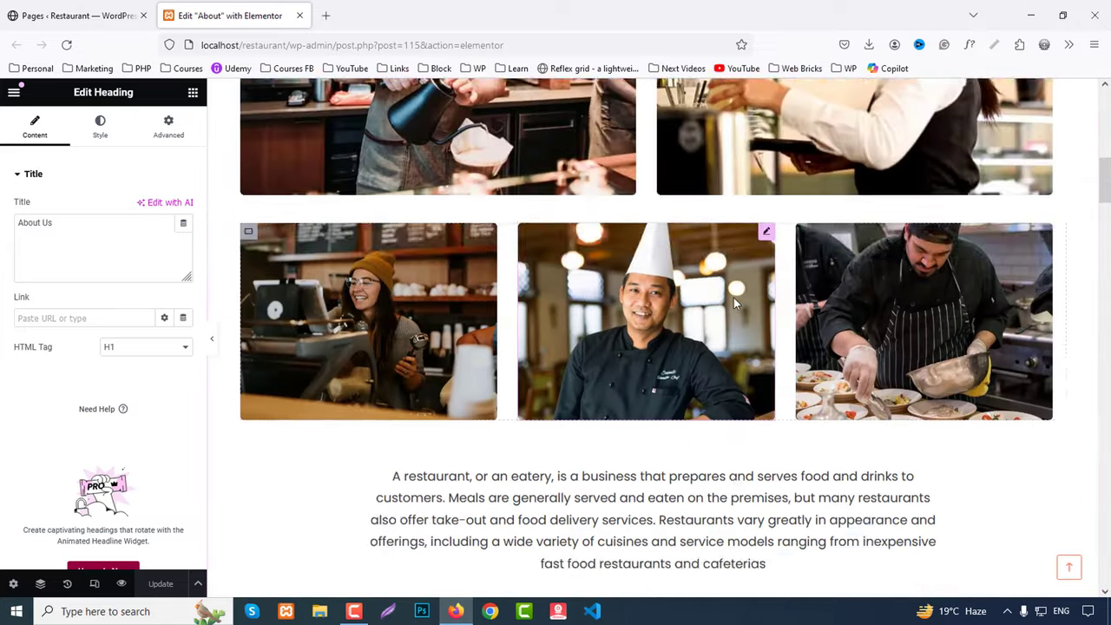
scroll(734, 302, "down", 3)
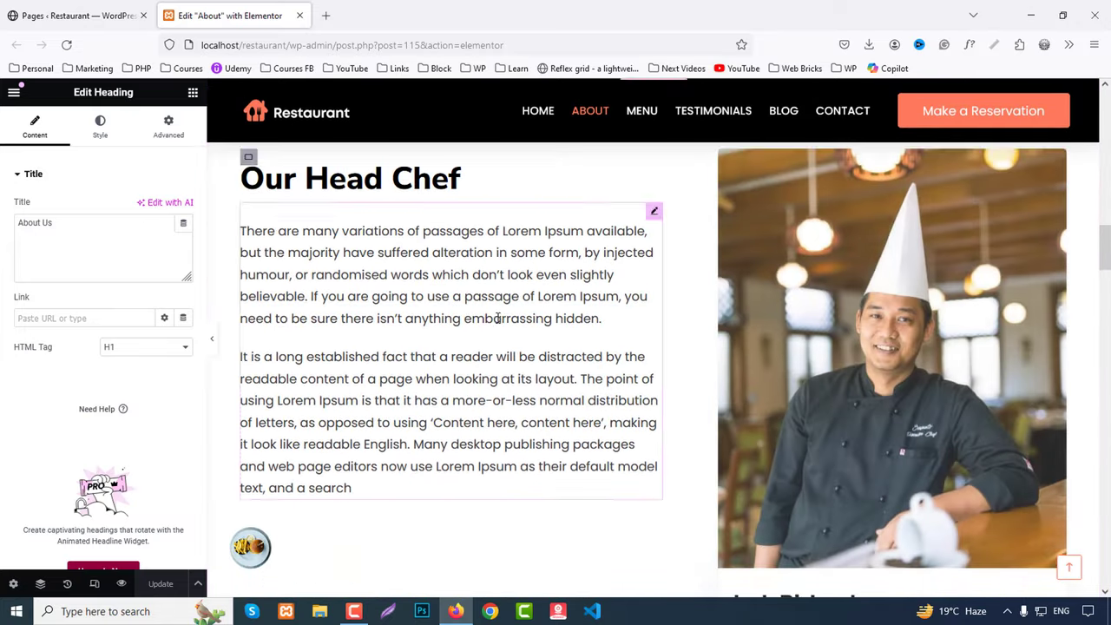
scroll(498, 321, "down", 2)
scroll(565, 327, "down", 7)
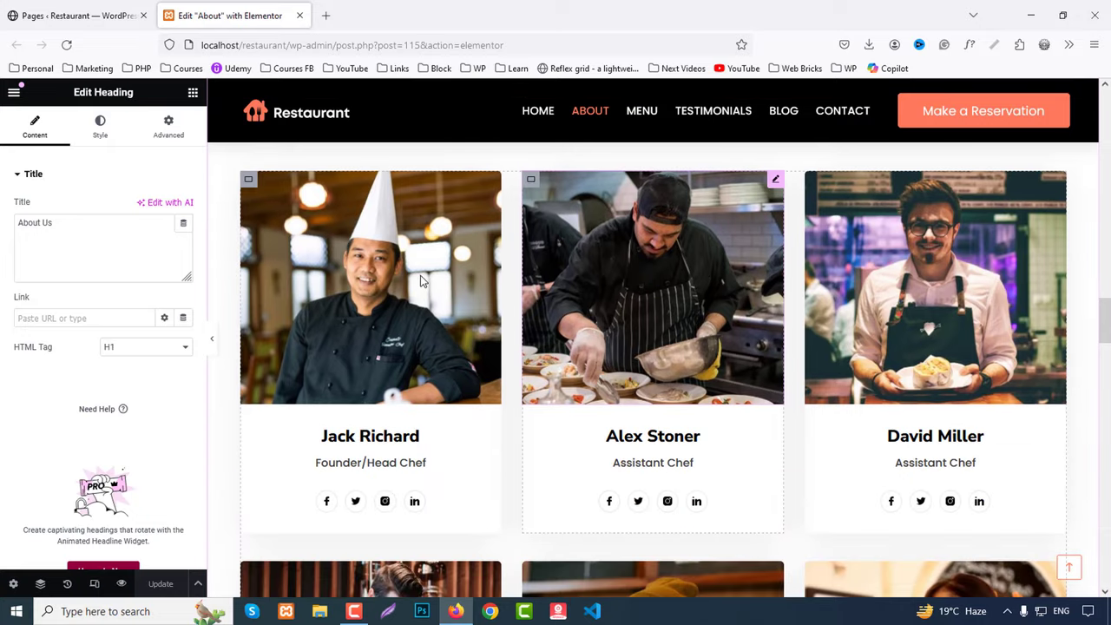
left_click(549, 290)
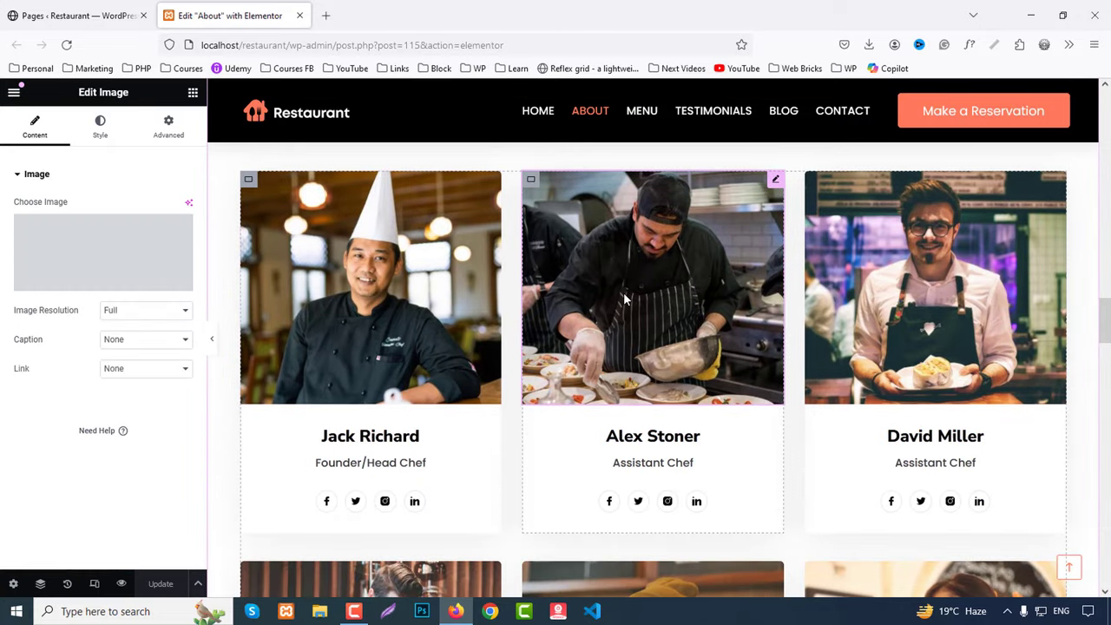
mouse_move(61, 247)
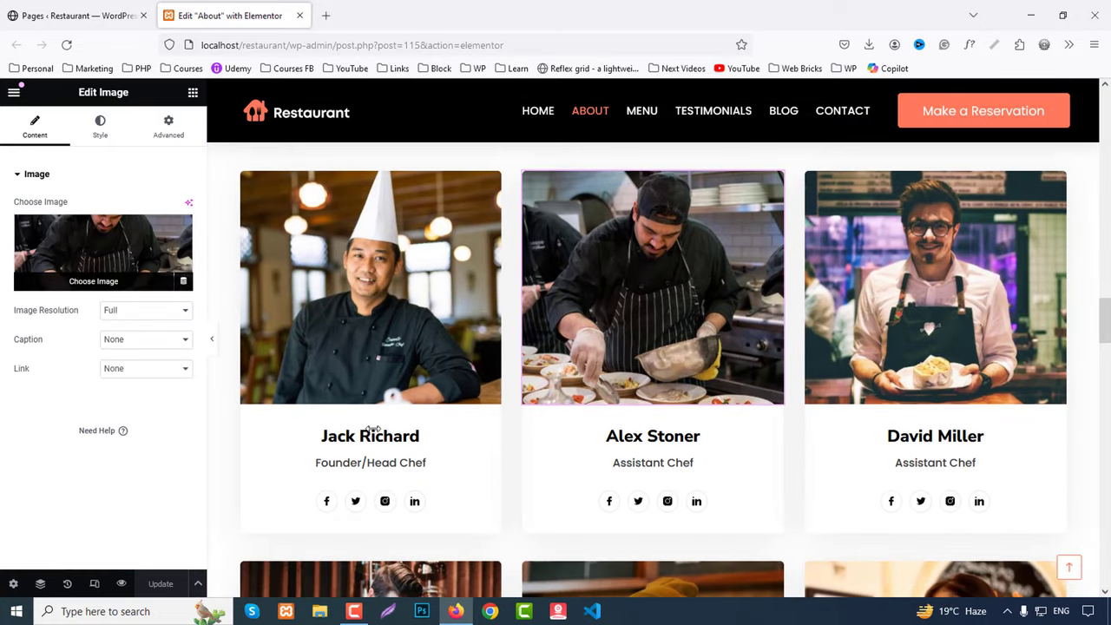
Step: Look over the About page's reservation form, opening hours and footer, and close its editor
scroll(417, 443, "down", 3)
scroll(416, 443, "down", 10)
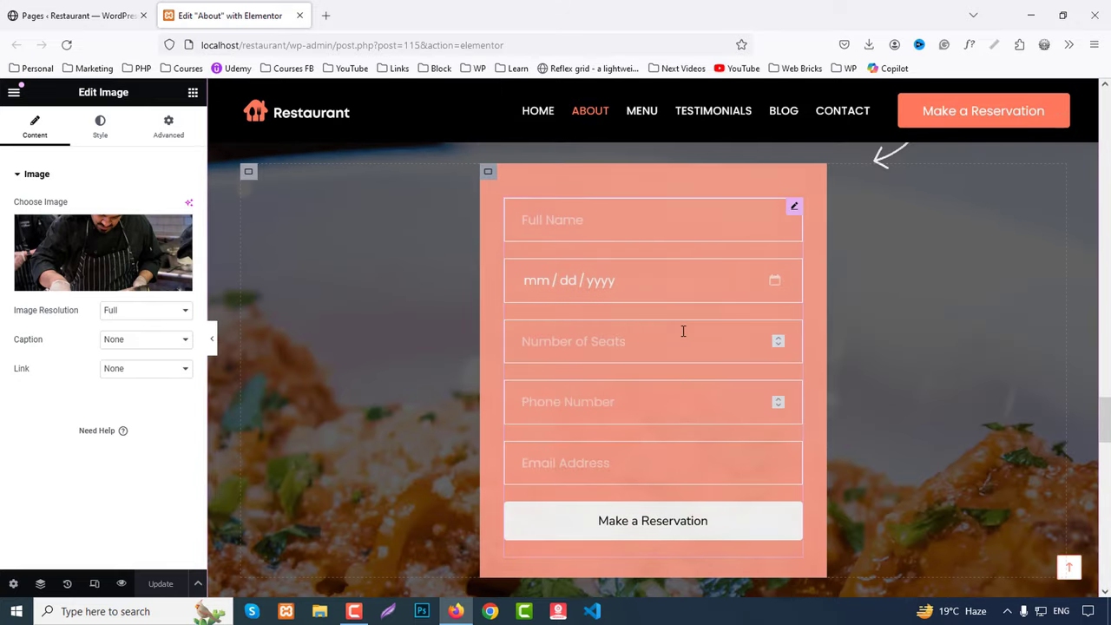
scroll(883, 367, "down", 5)
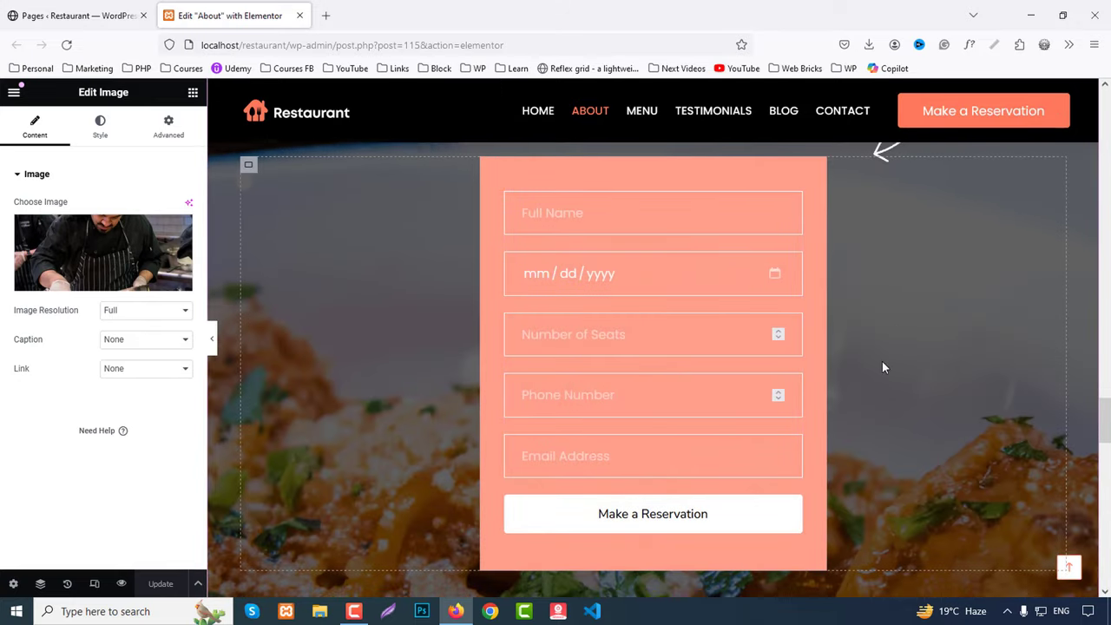
scroll(757, 327, "down", 6)
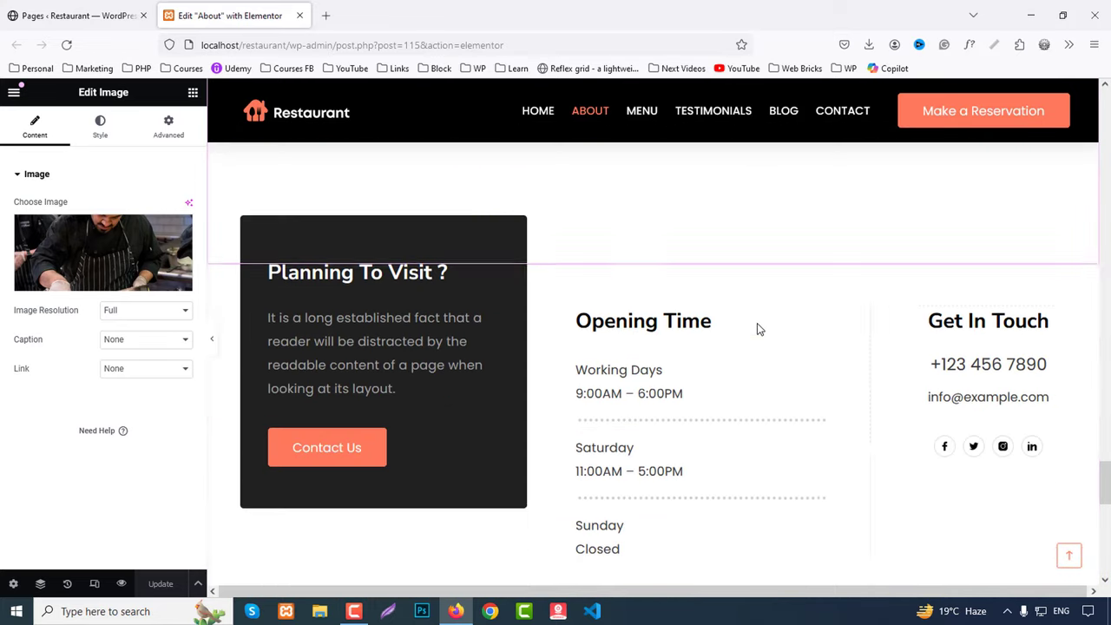
scroll(757, 327, "down", 4)
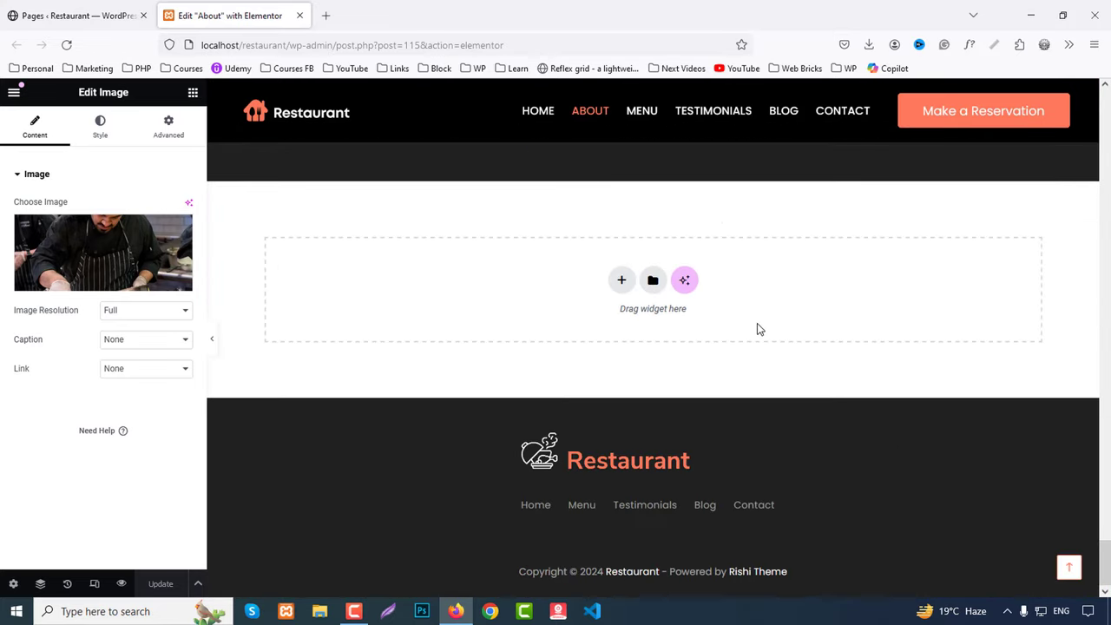
middle_click(255, 10)
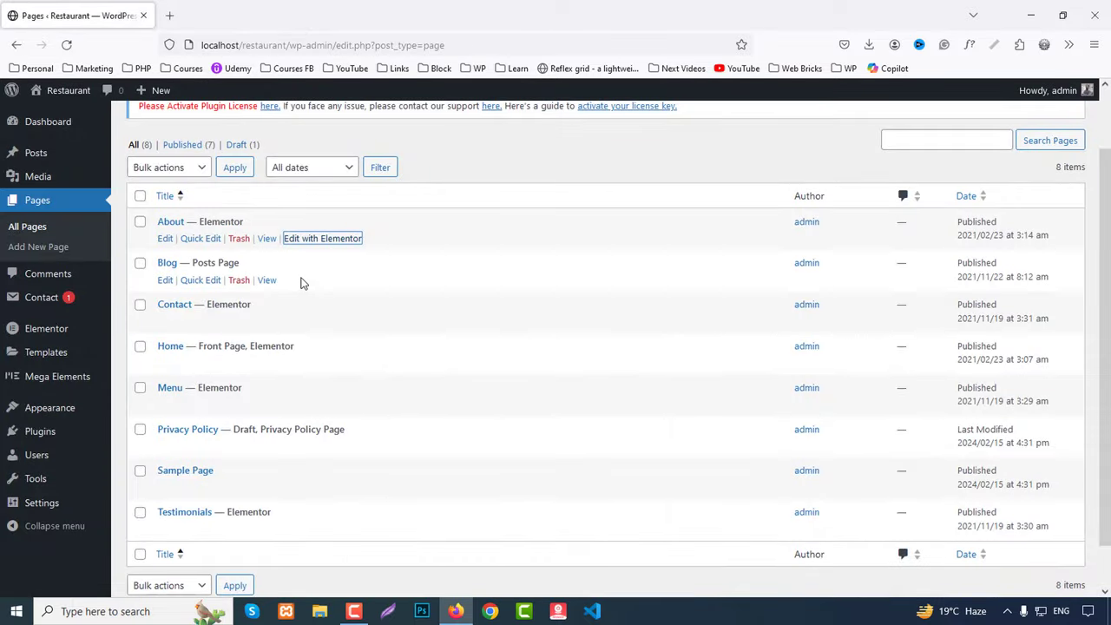
Step: Open the Contact, Menu and Testimonials pages for editing with Elementor in separate tabs and switch to the Contact page
middle_click(317, 321)
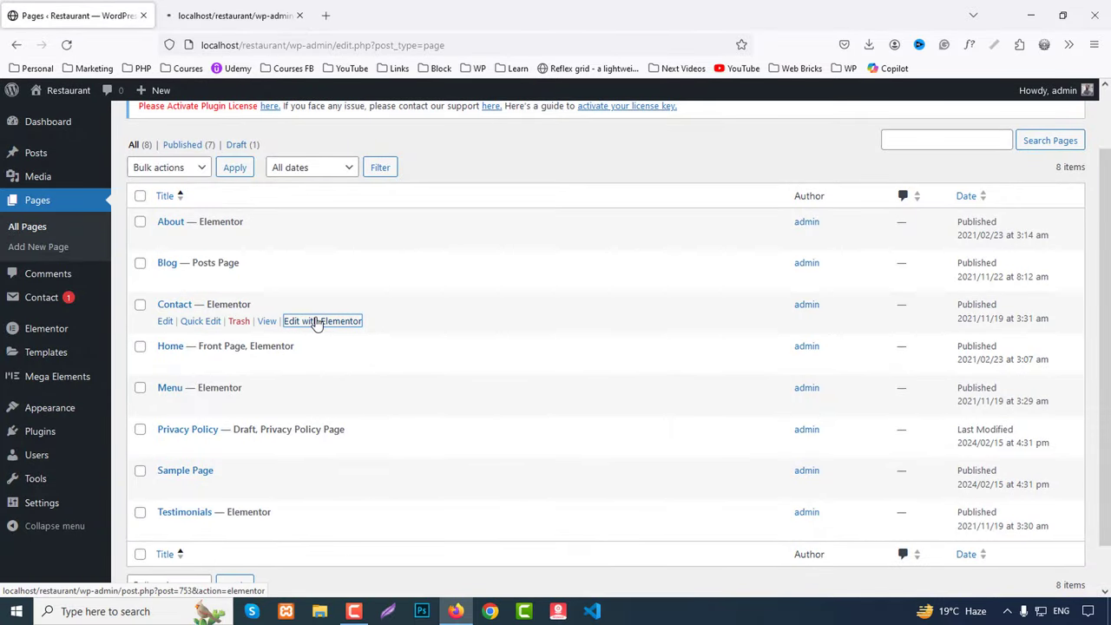
left_click(256, 15)
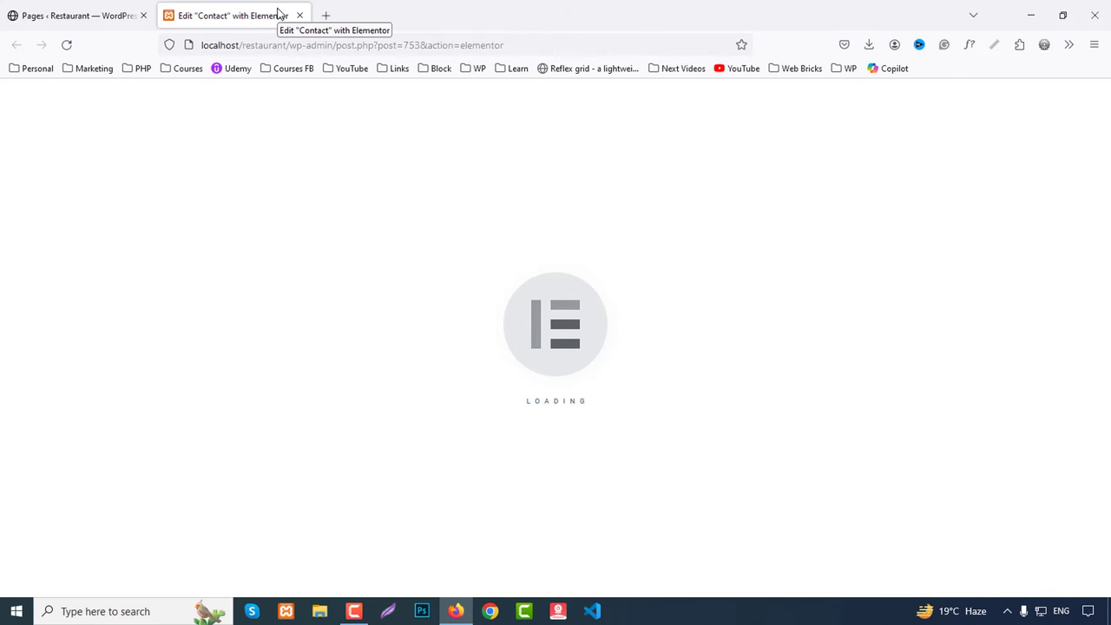
left_click(86, 8)
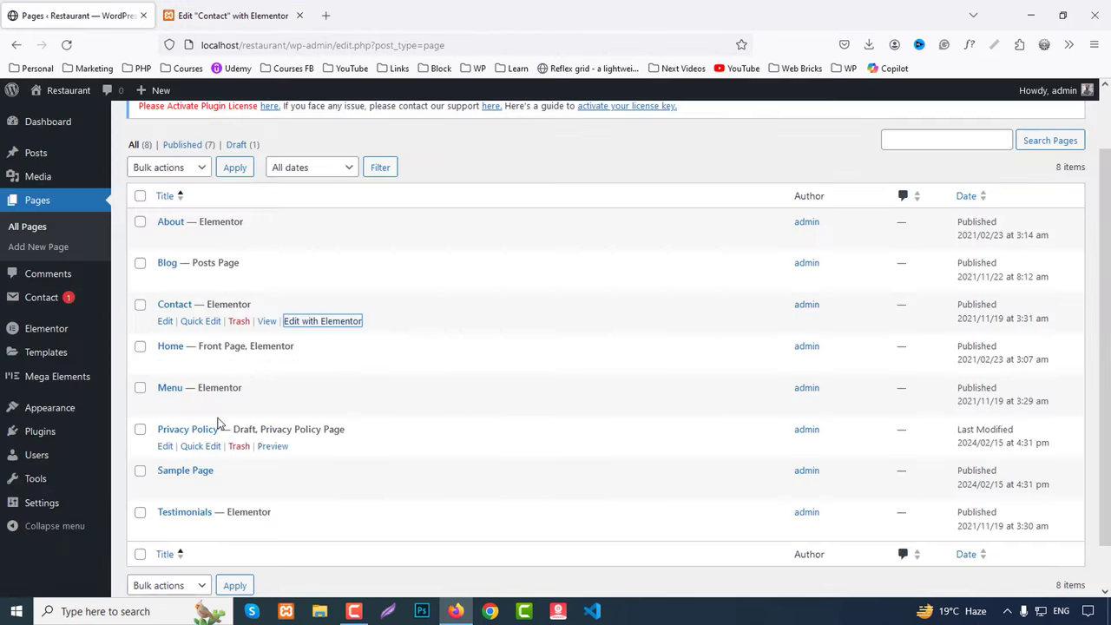
middle_click(321, 405)
scroll(357, 408, "down", 1)
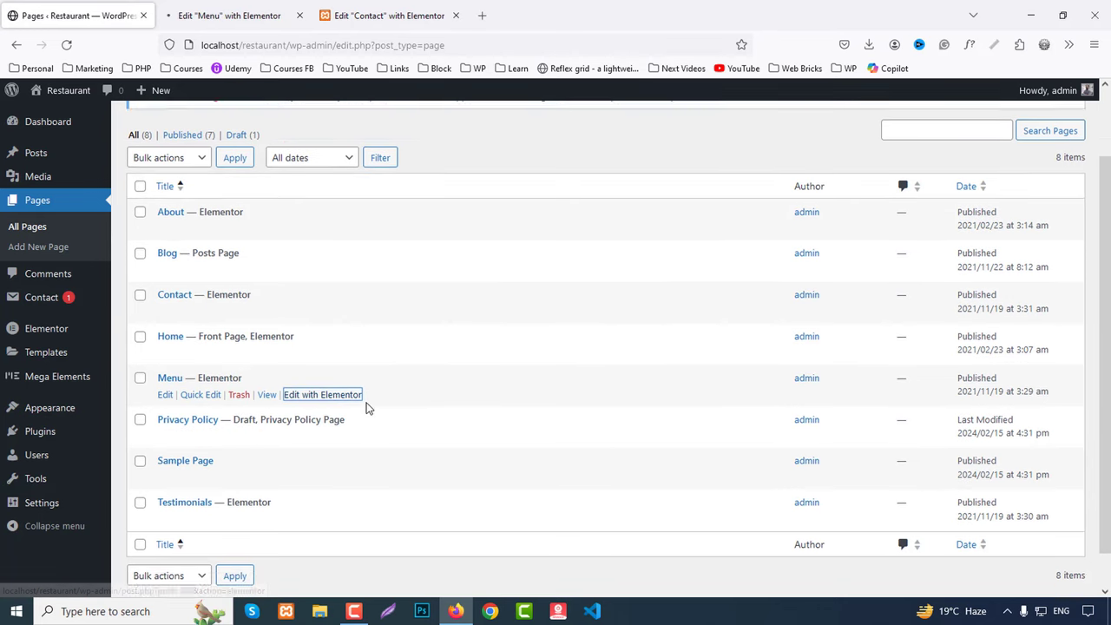
middle_click(330, 481)
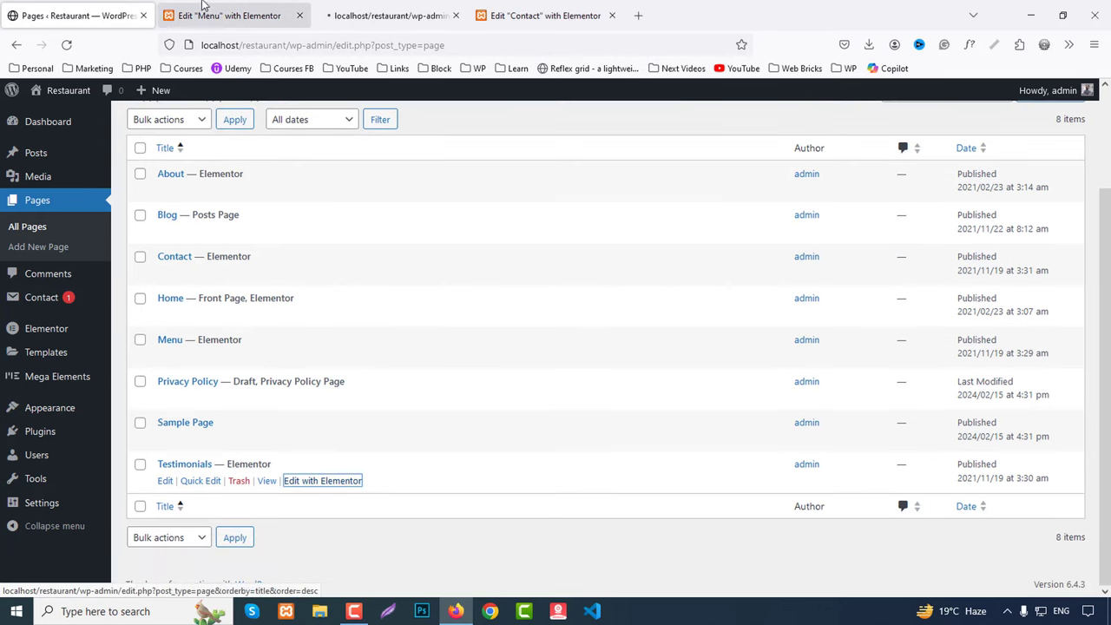
left_click(239, 10)
left_click(565, 9)
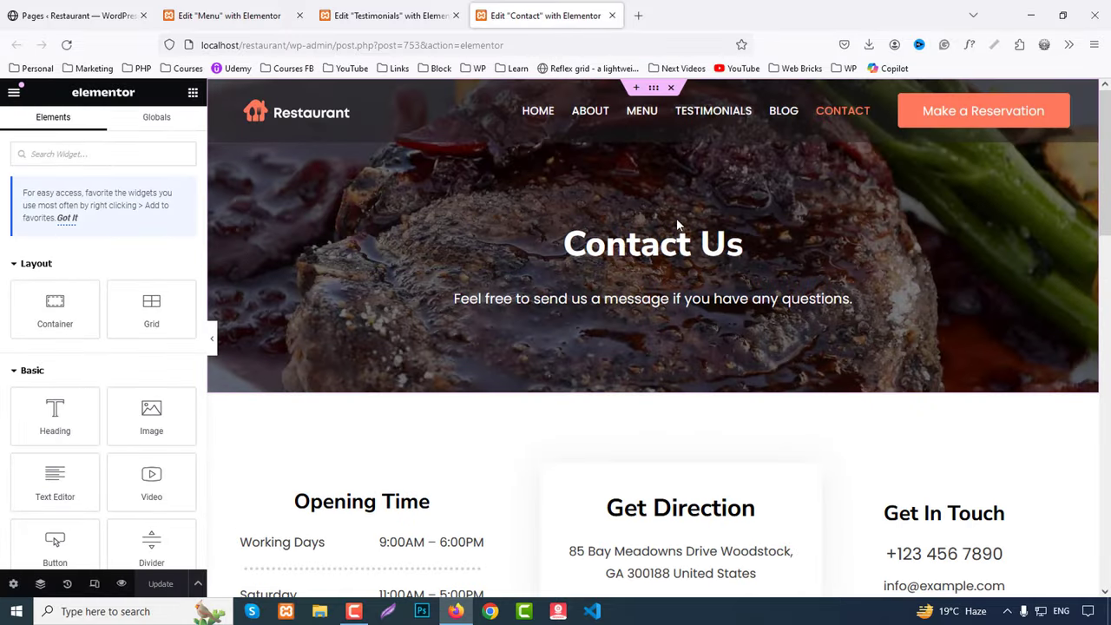
Step: Look over the Contact page's banner, opening times, directions and "Let's Have a Talk" form
scroll(608, 260, "down", 1)
scroll(475, 329, "up", 1)
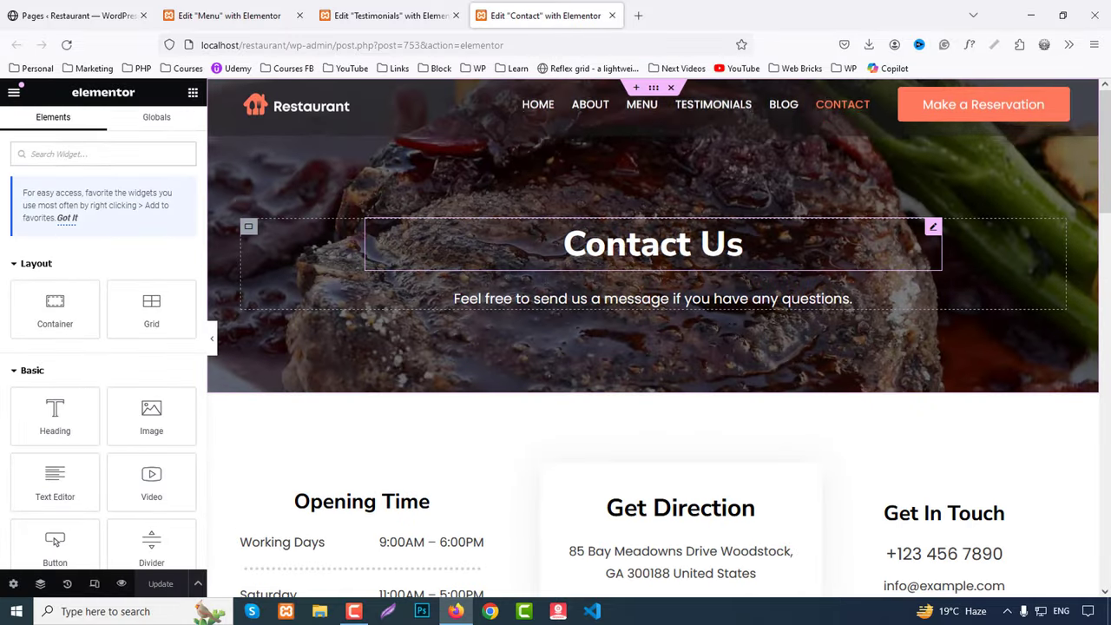
scroll(383, 329, "down", 5)
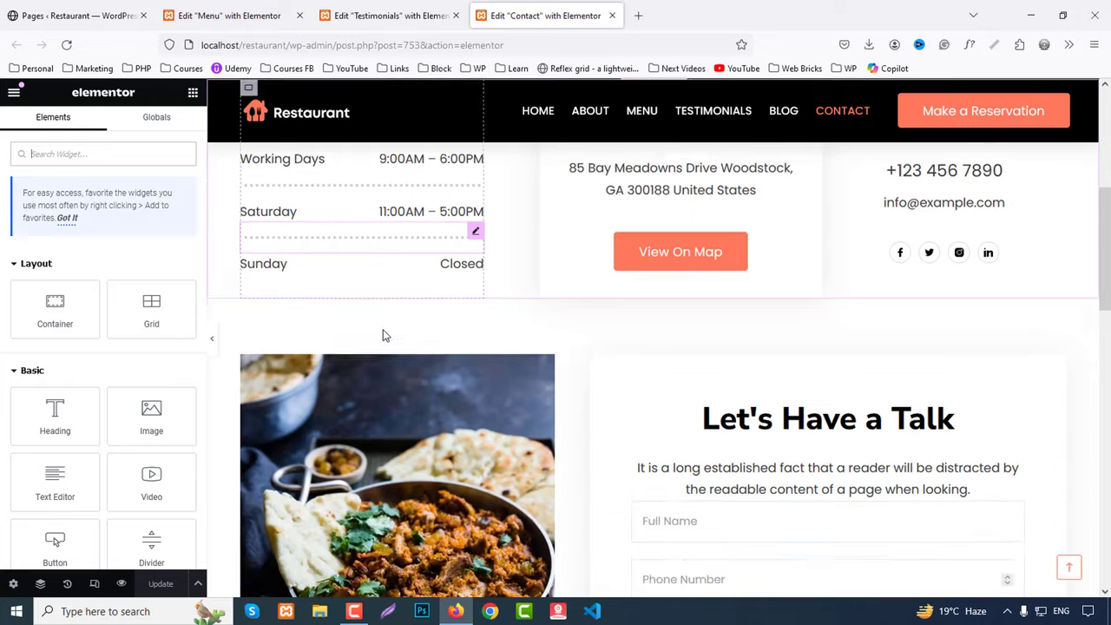
scroll(788, 280, "down", 3)
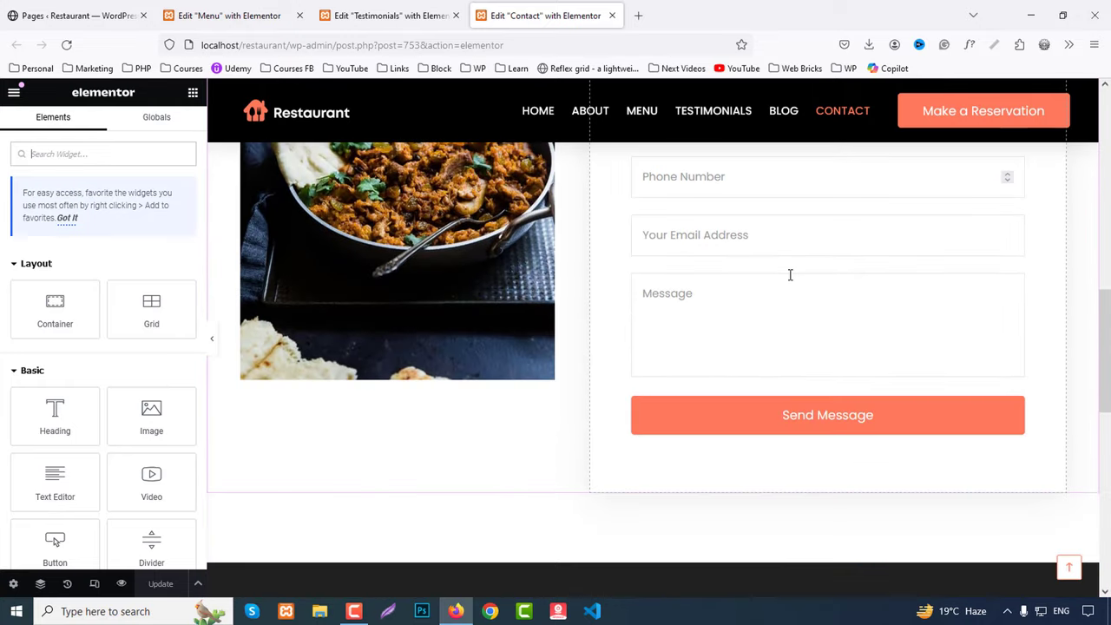
scroll(795, 292, "up", 2)
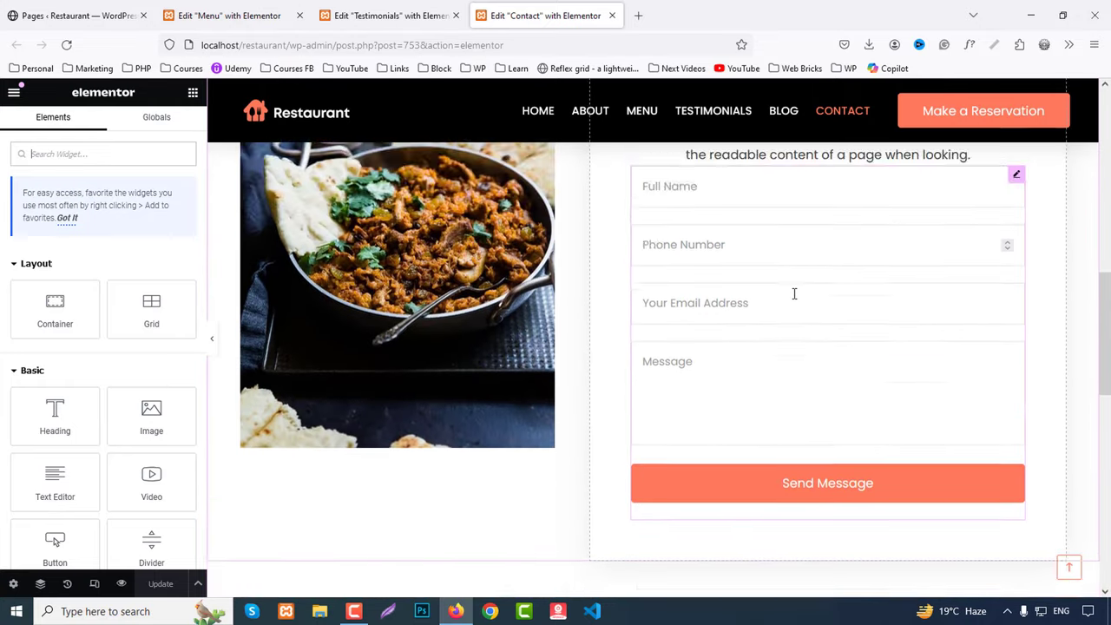
Step: From the site's contact forms list, open the Reservation form in a new tab, review its form template and close it
left_click(72, 7)
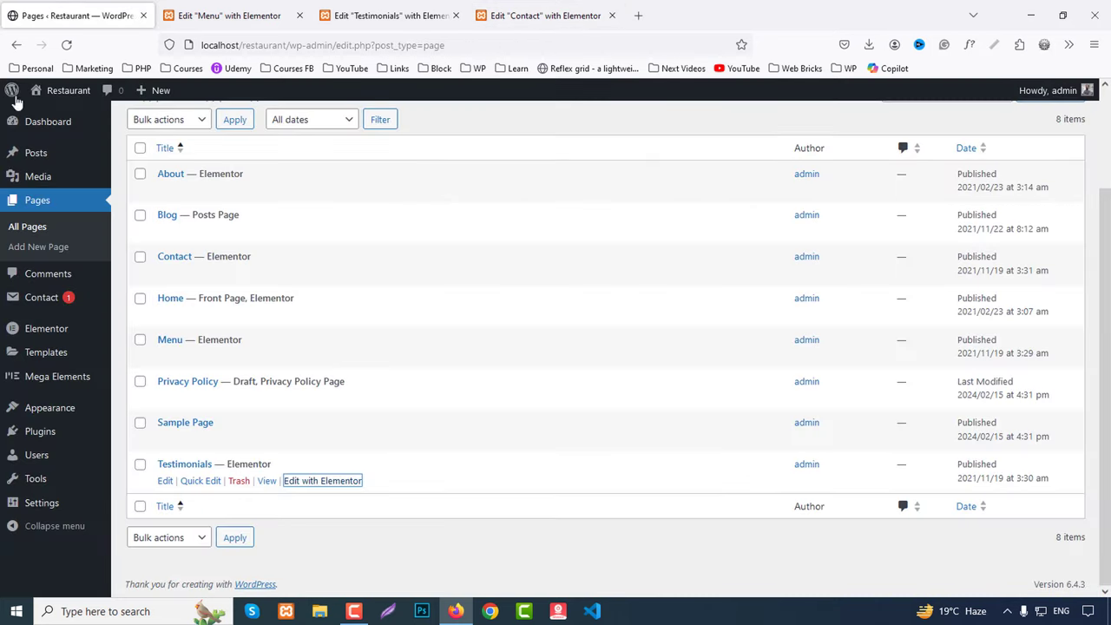
left_click(49, 299)
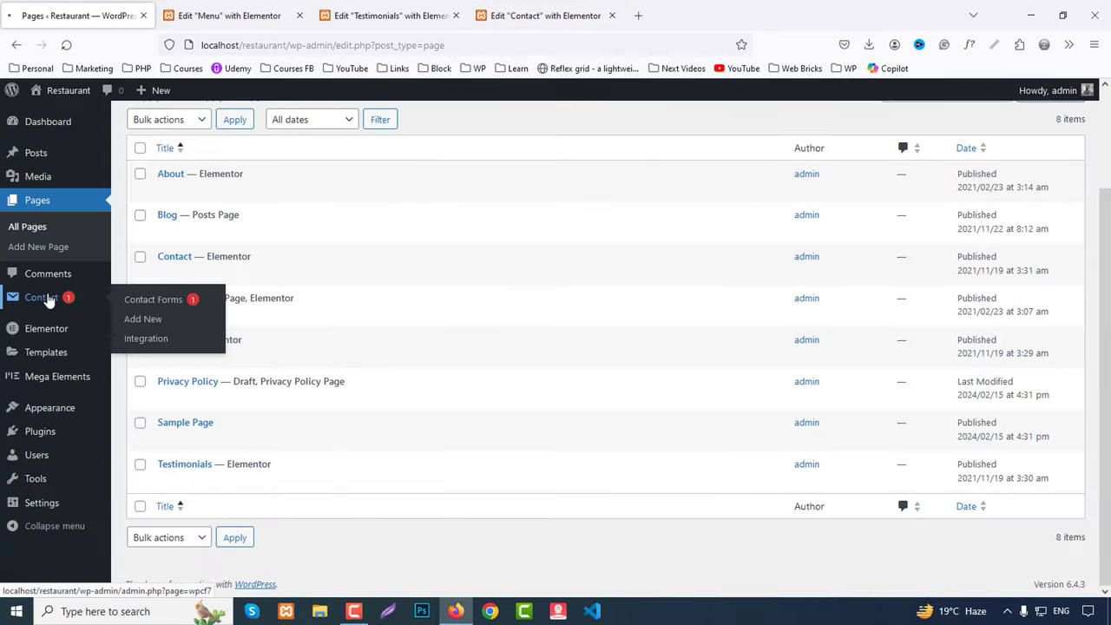
scroll(260, 372, "down", 2)
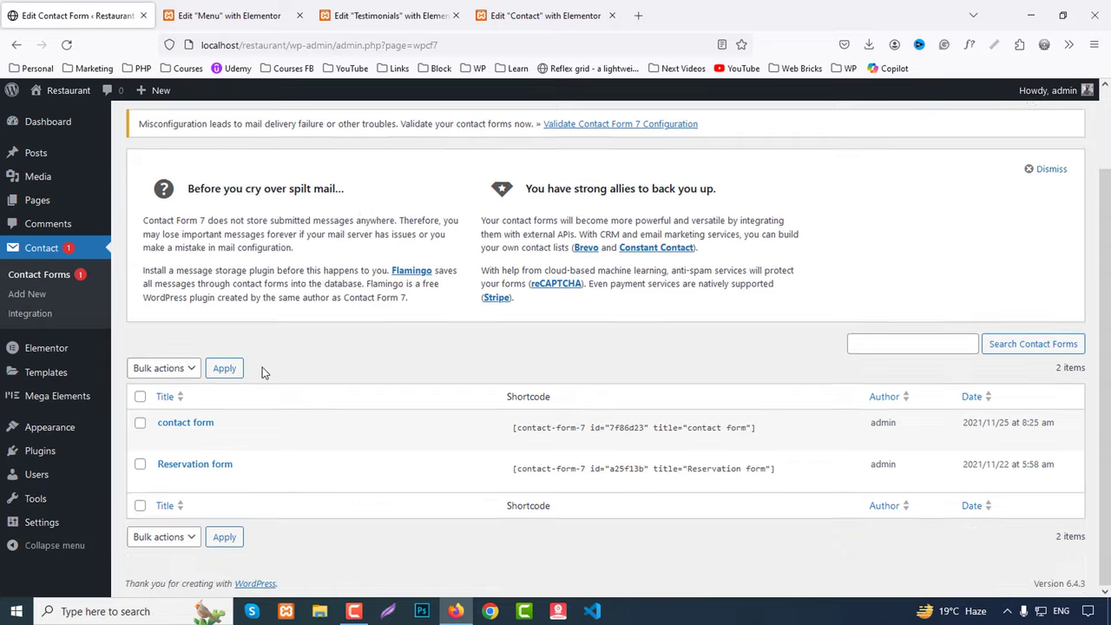
middle_click(165, 482)
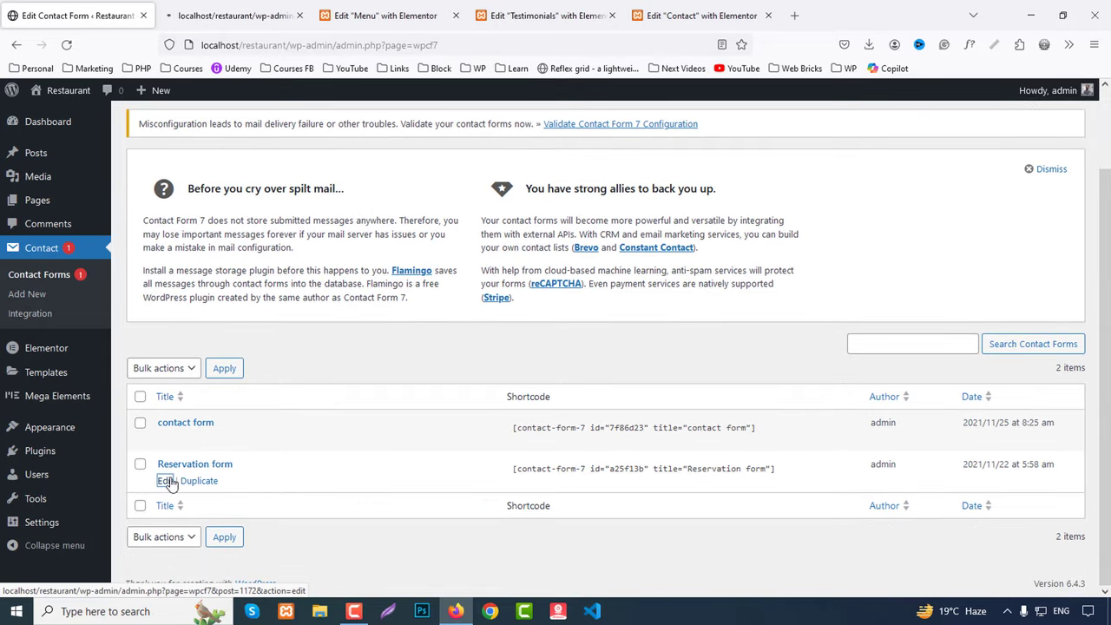
left_click(220, 7)
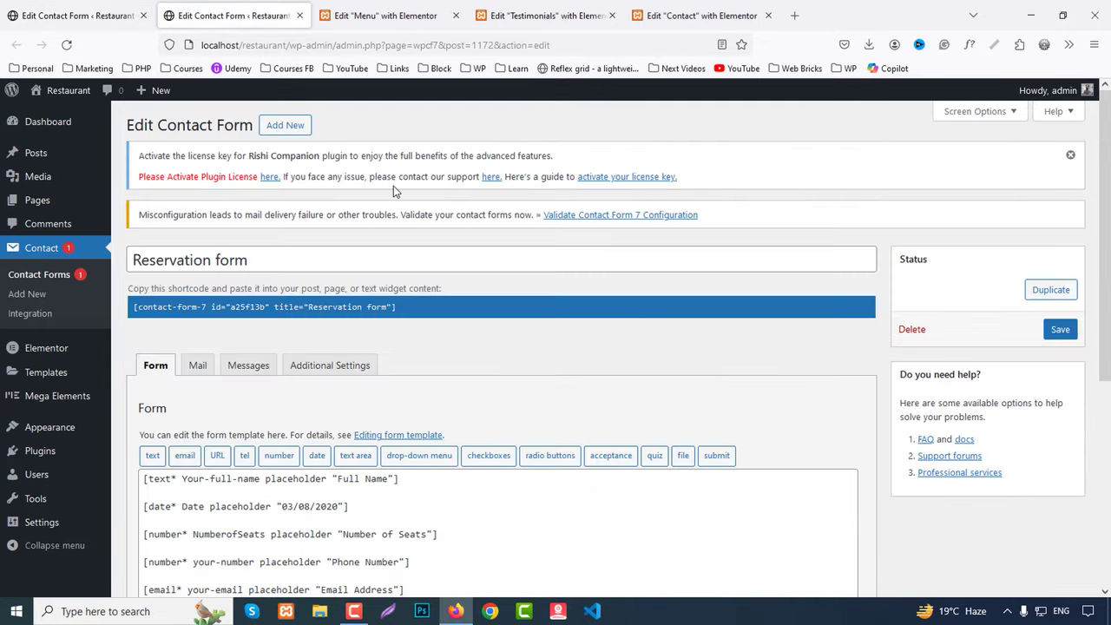
scroll(465, 354, "down", 3)
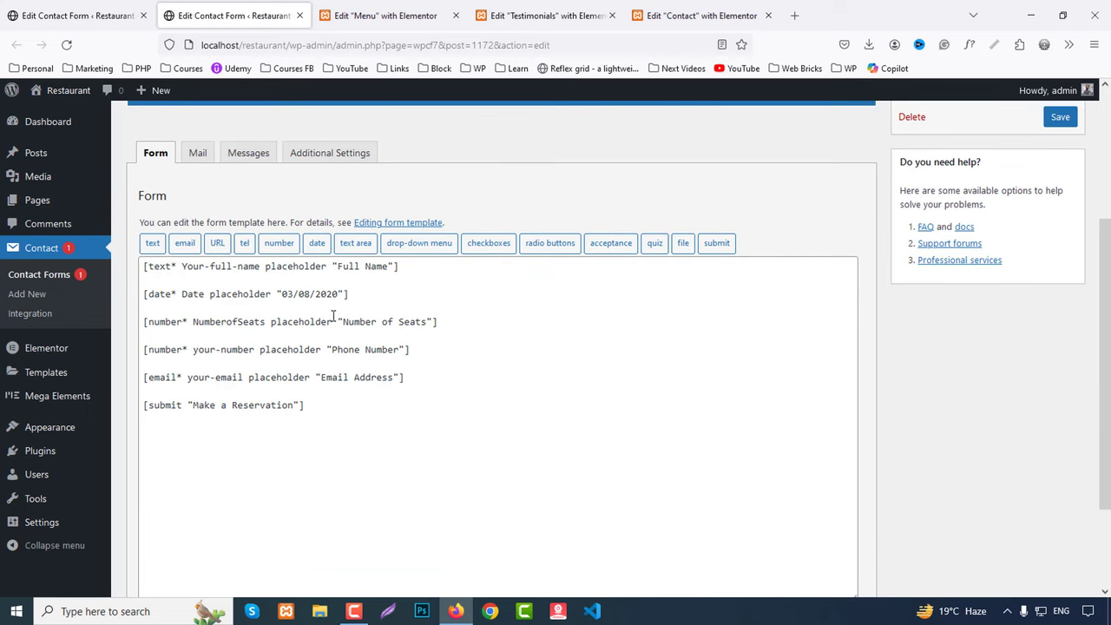
middle_click(245, 7)
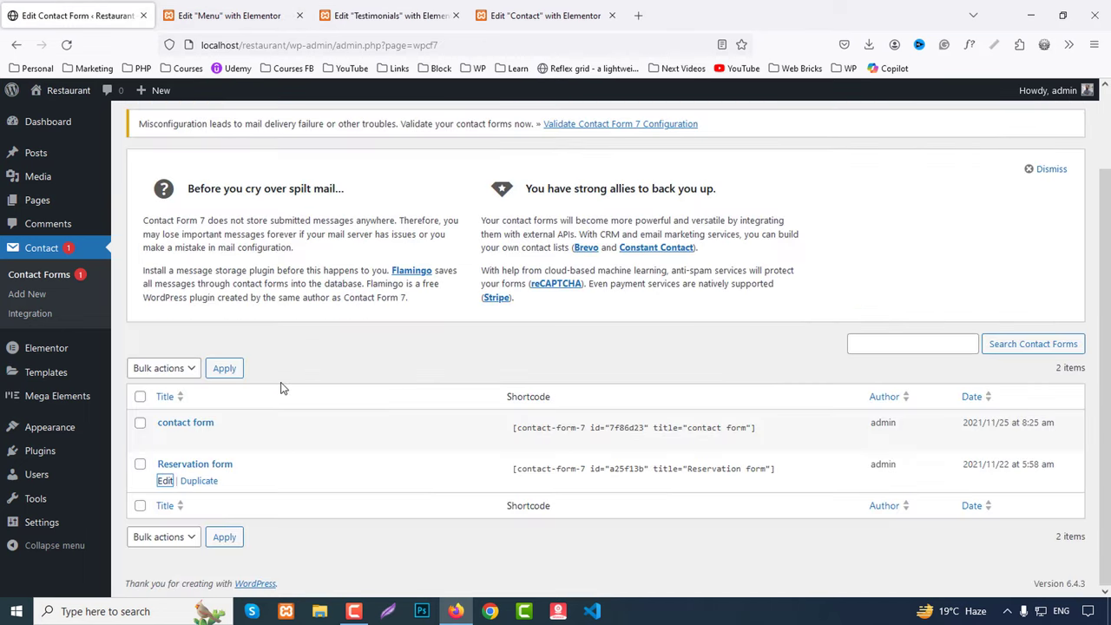
Step: Open the form titled "contact form" in a new tab, review its field template and close it
middle_click(165, 439)
left_click(228, 16)
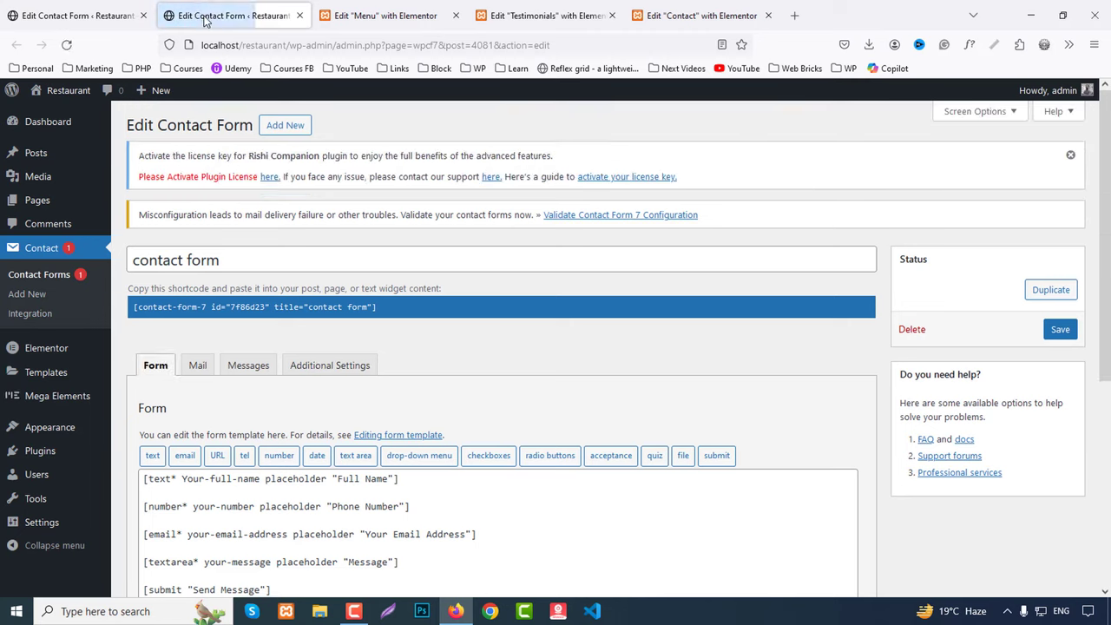
scroll(486, 290, "down", 3)
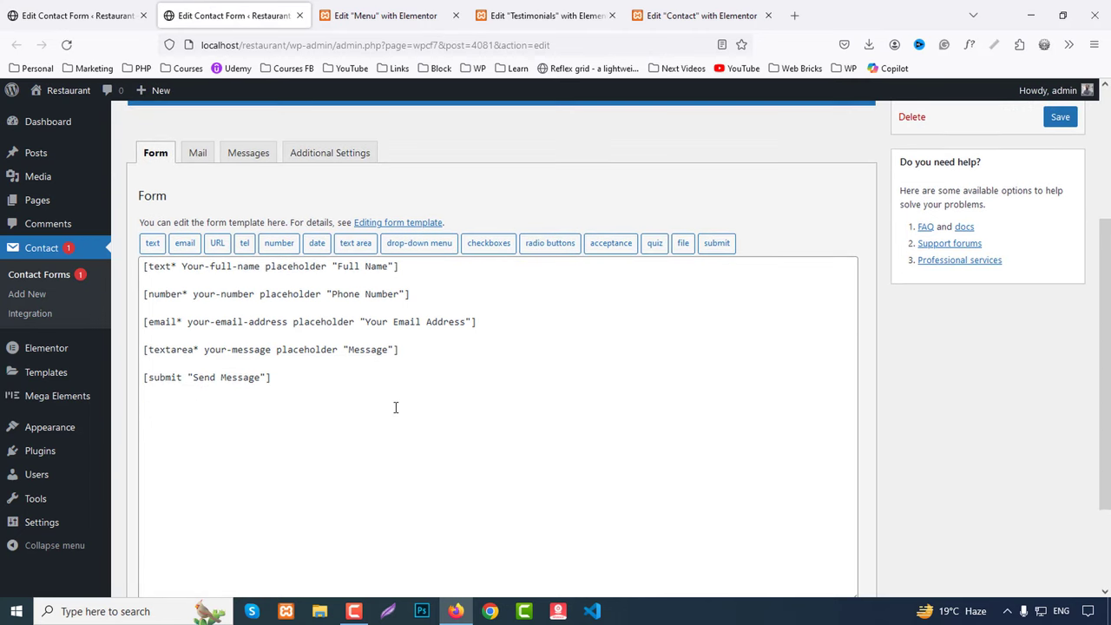
middle_click(208, 6)
Step: Return to the Contact page editor, look over its message form and "Get News & Offers" section, and close the editor
left_click(555, 13)
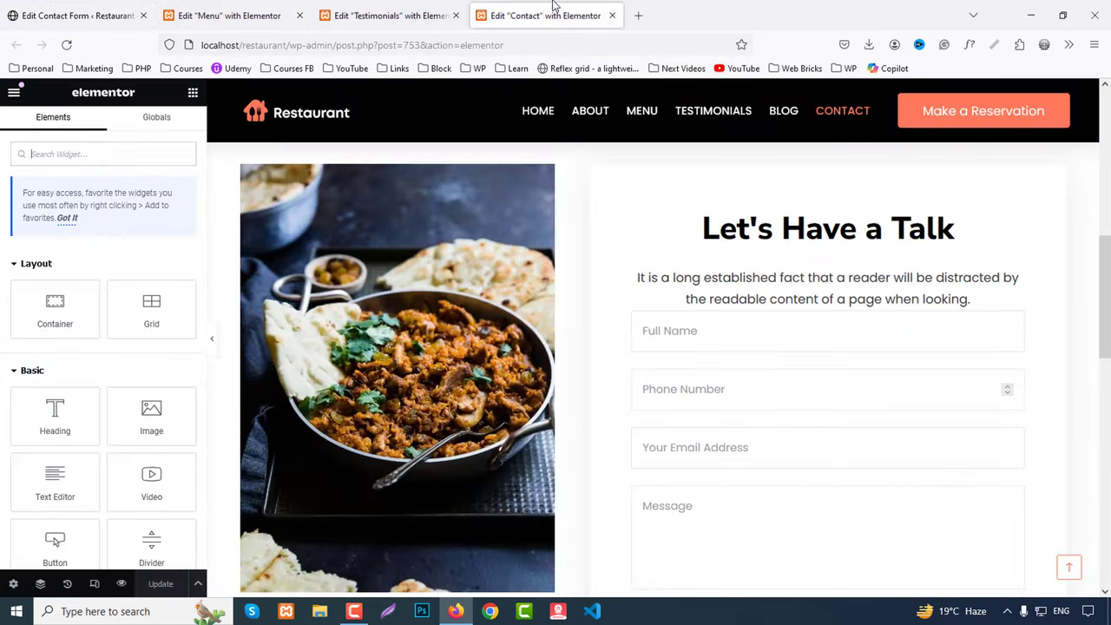
scroll(817, 240, "down", 5)
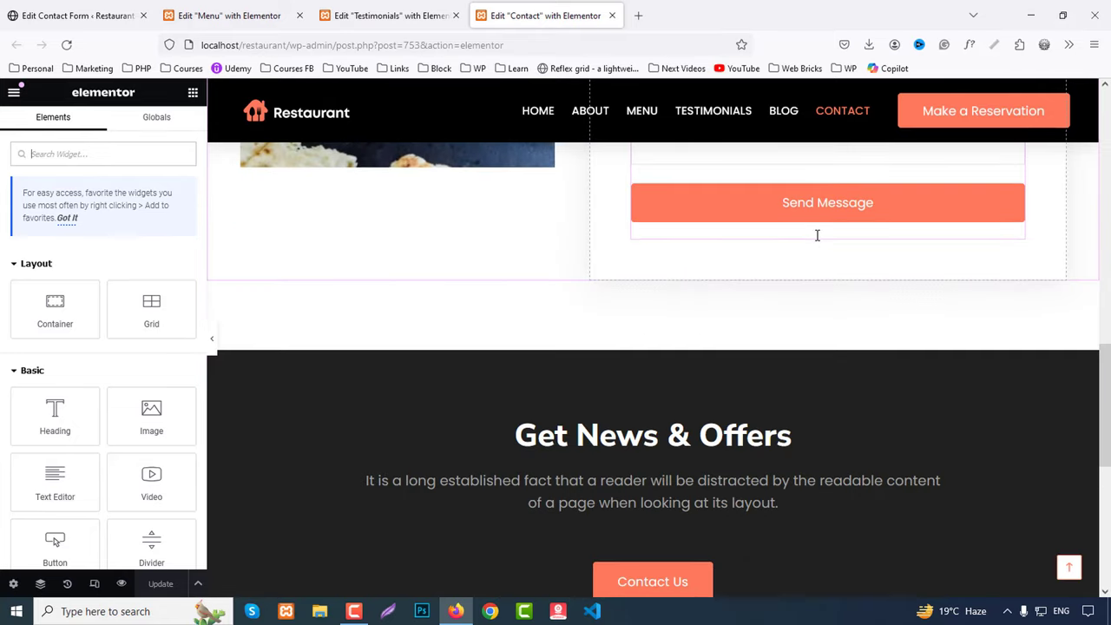
scroll(816, 241, "down", 3)
scroll(816, 240, "up", 10)
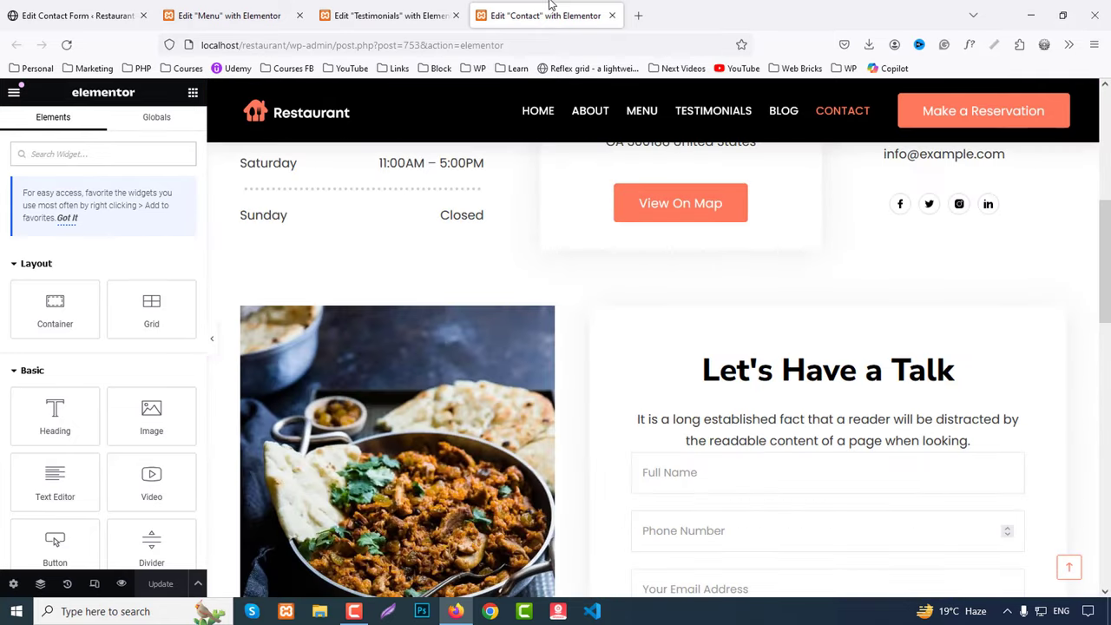
middle_click(549, 4)
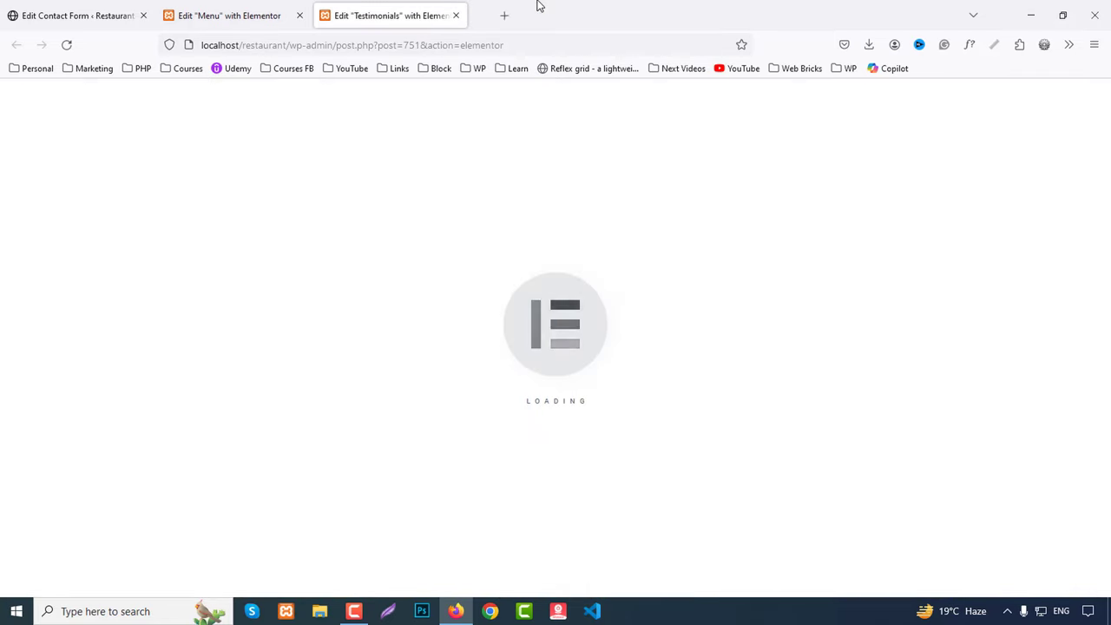
Step: Reload the Testimonials page editor and open the first testimonial's heading settings and its photo's settings
left_click(73, 50)
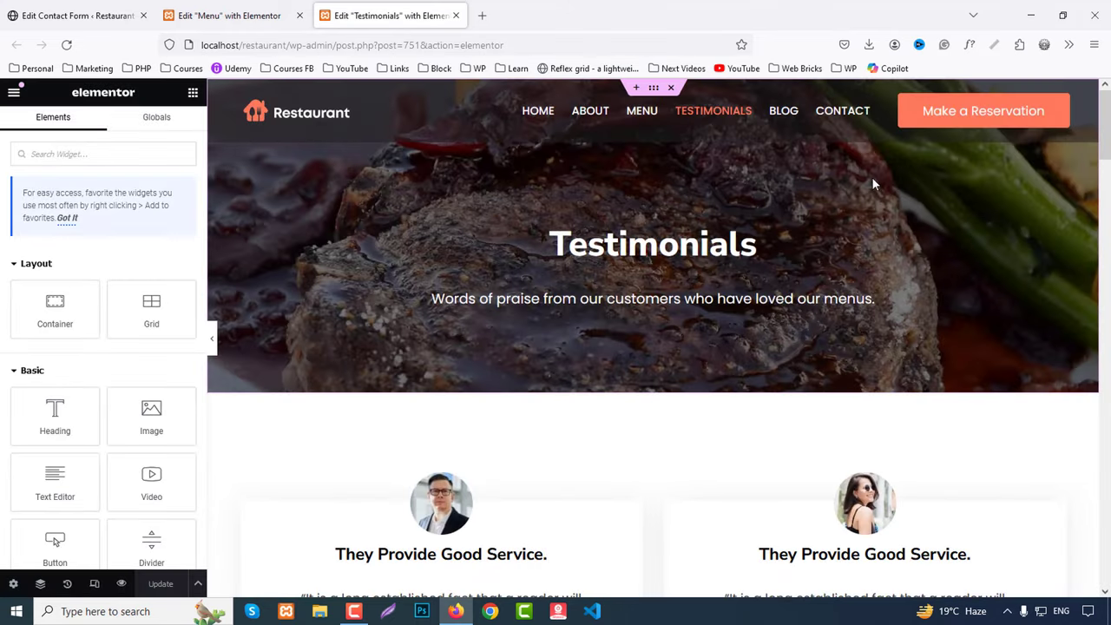
scroll(887, 188, "down", 3)
left_click(578, 335)
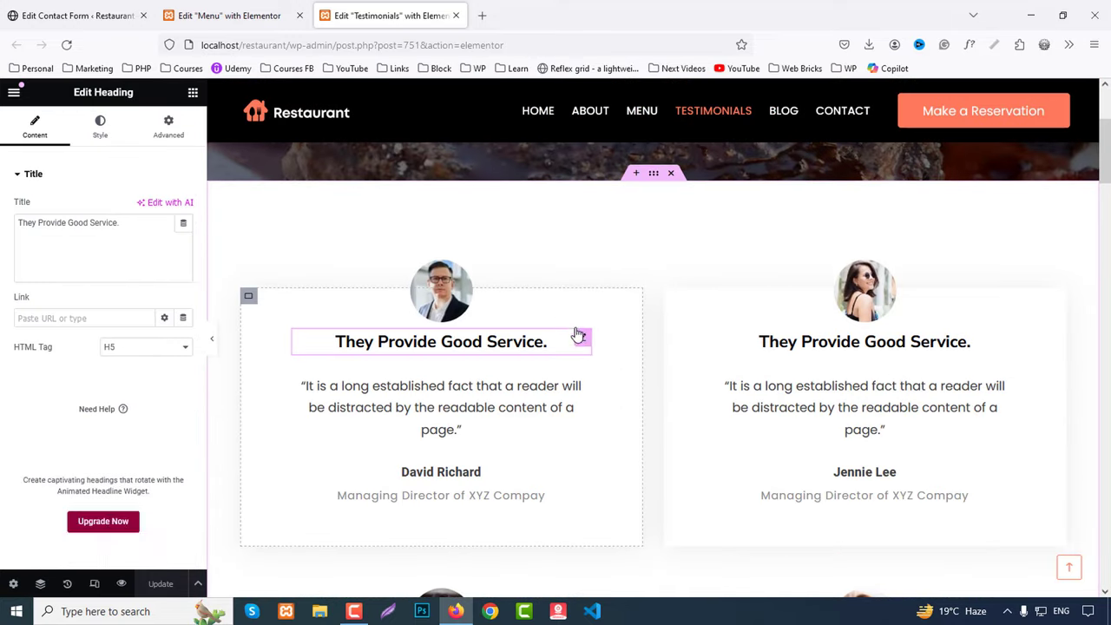
left_click(450, 318)
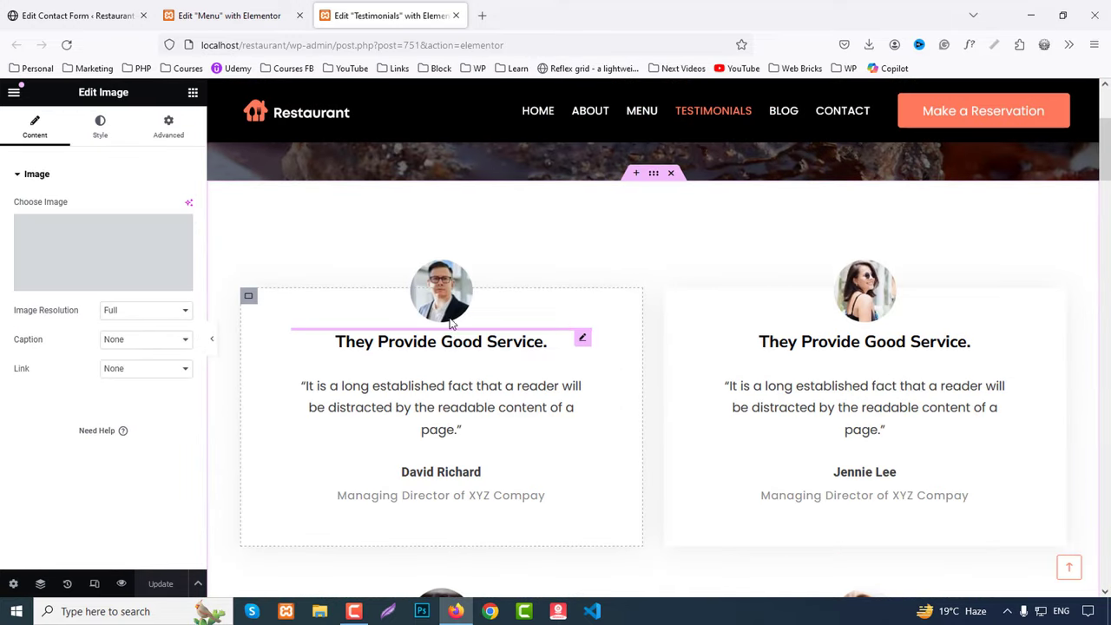
Step: Look over the Testimonials page's customer cards, reservation form, opening times and footer, and close its editor
scroll(531, 354, "up", 3)
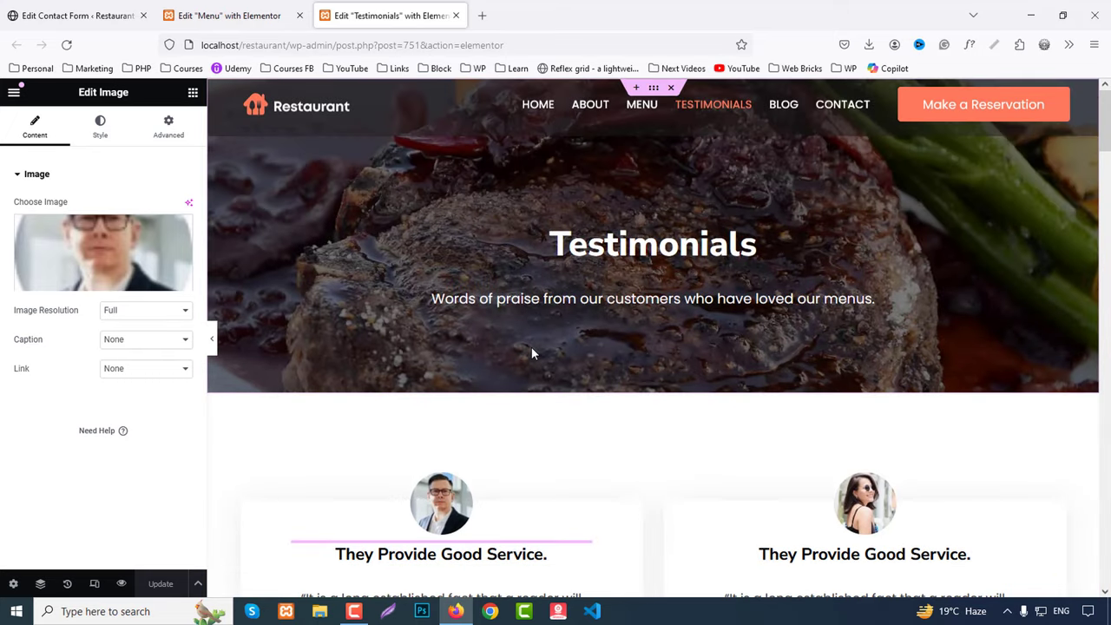
scroll(532, 357, "down", 5)
scroll(535, 358, "down", 6)
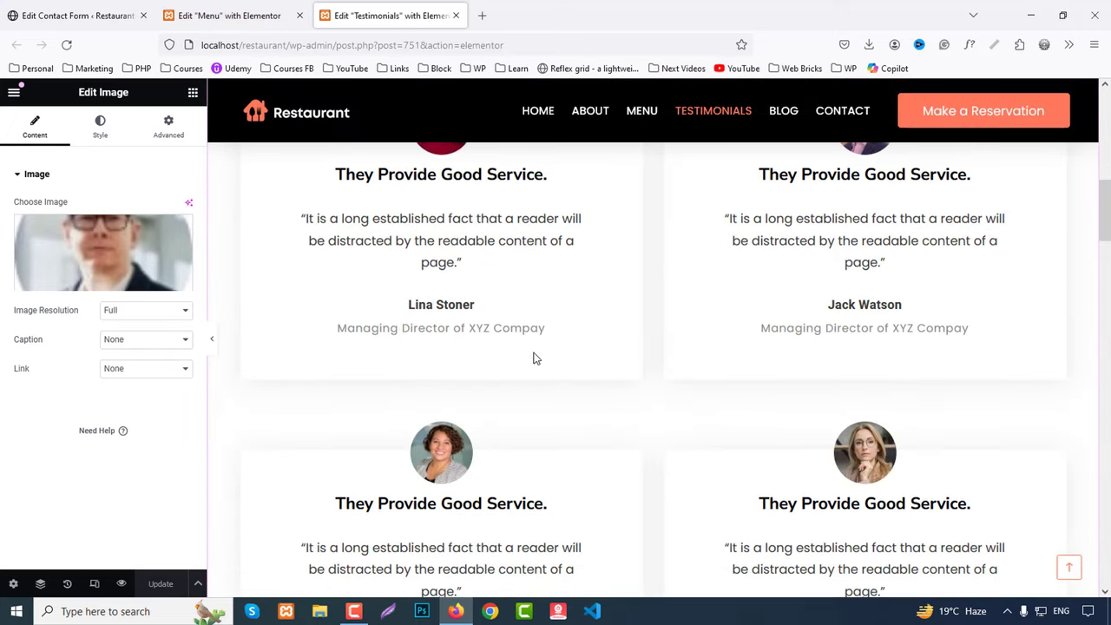
scroll(534, 353, "down", 10)
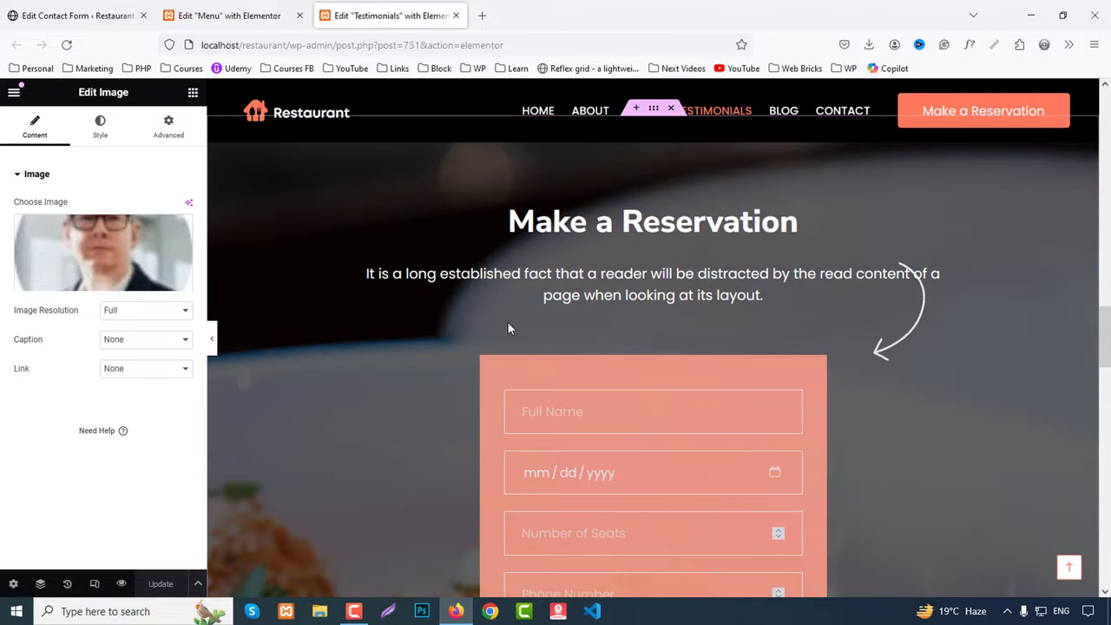
scroll(497, 319, "down", 3)
scroll(497, 320, "down", 10)
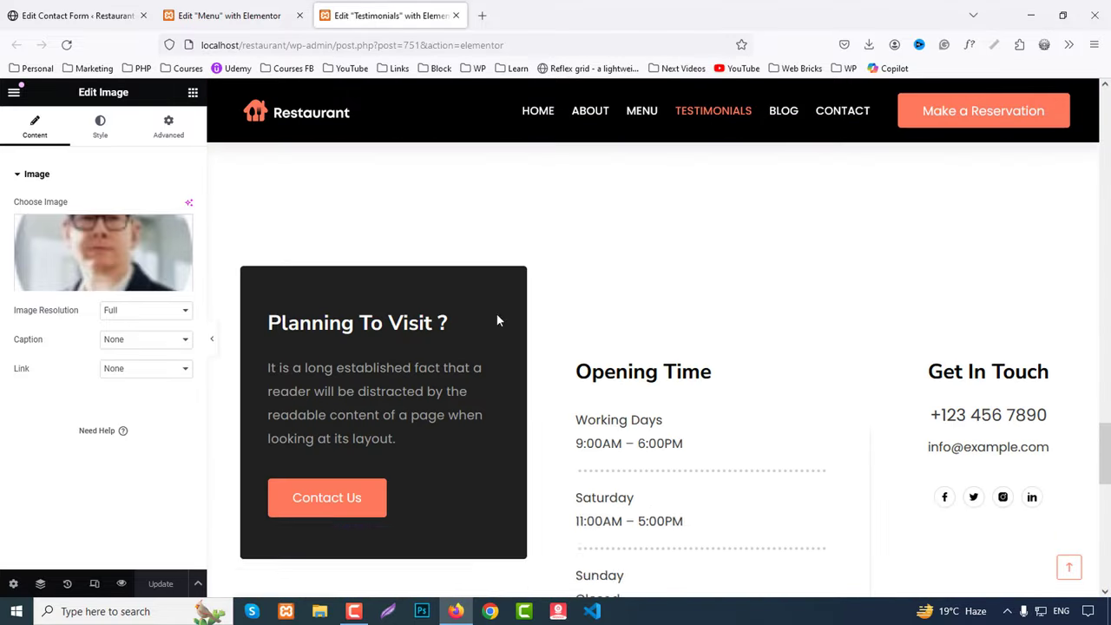
scroll(497, 321, "down", 3)
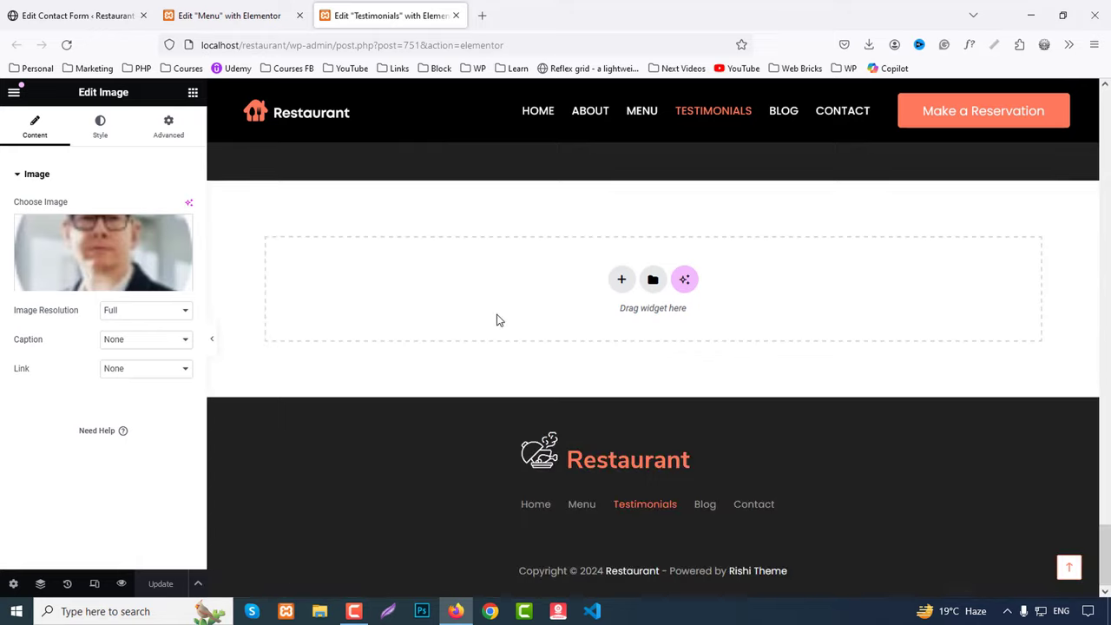
left_click(456, 14)
Step: Reload the Menu page editor and look over its banner, Starter list, featured dish tabs and Dinner section
left_click(66, 44)
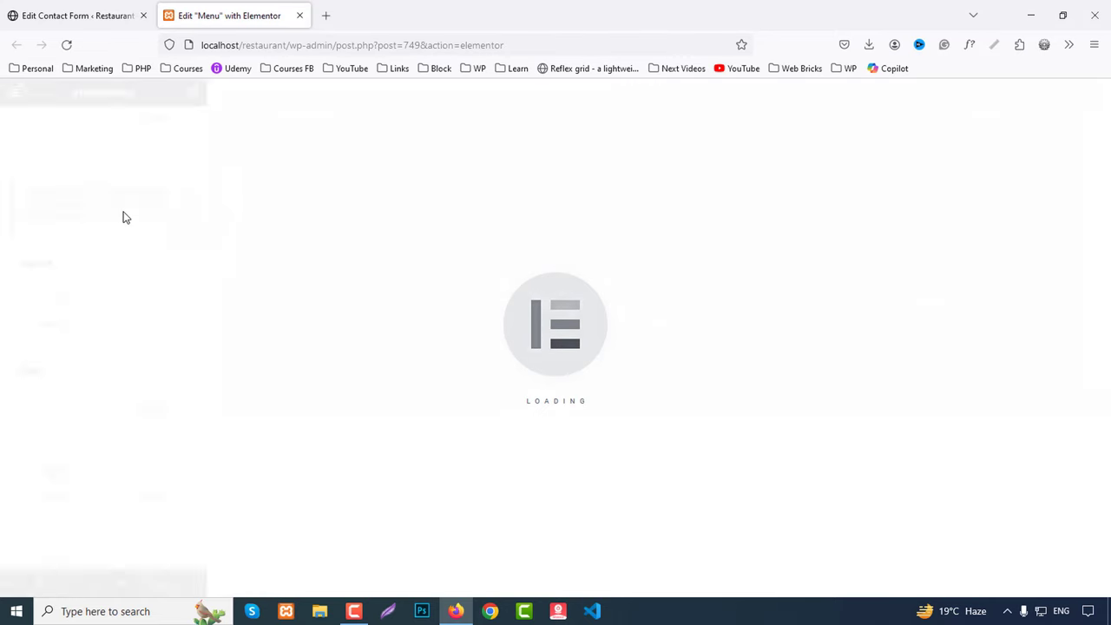
scroll(825, 269, "down", 7)
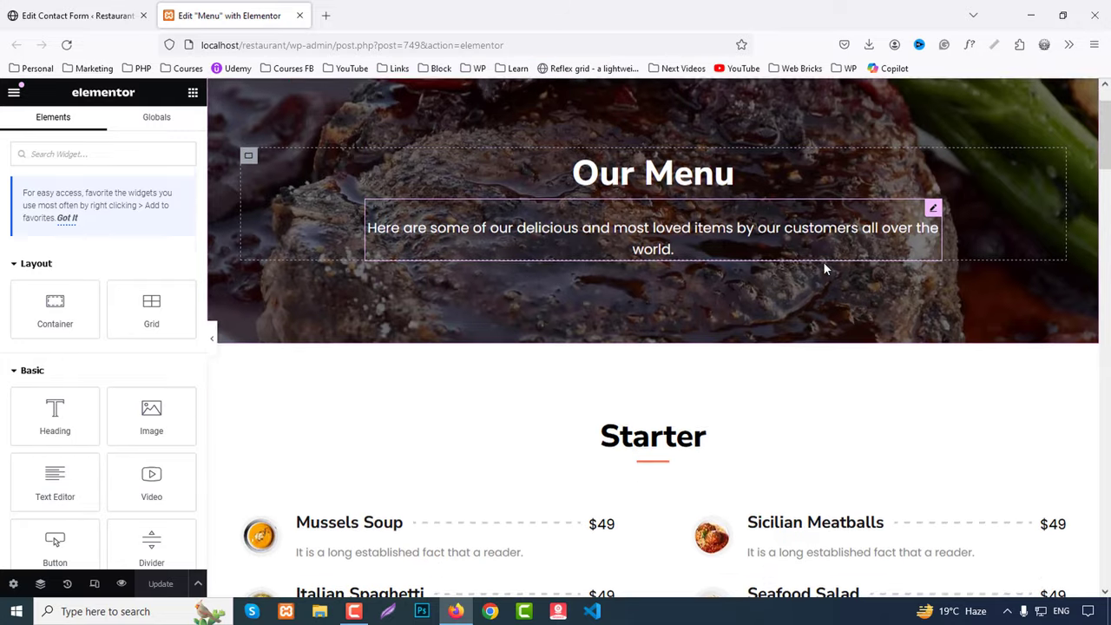
scroll(825, 265, "down", 15)
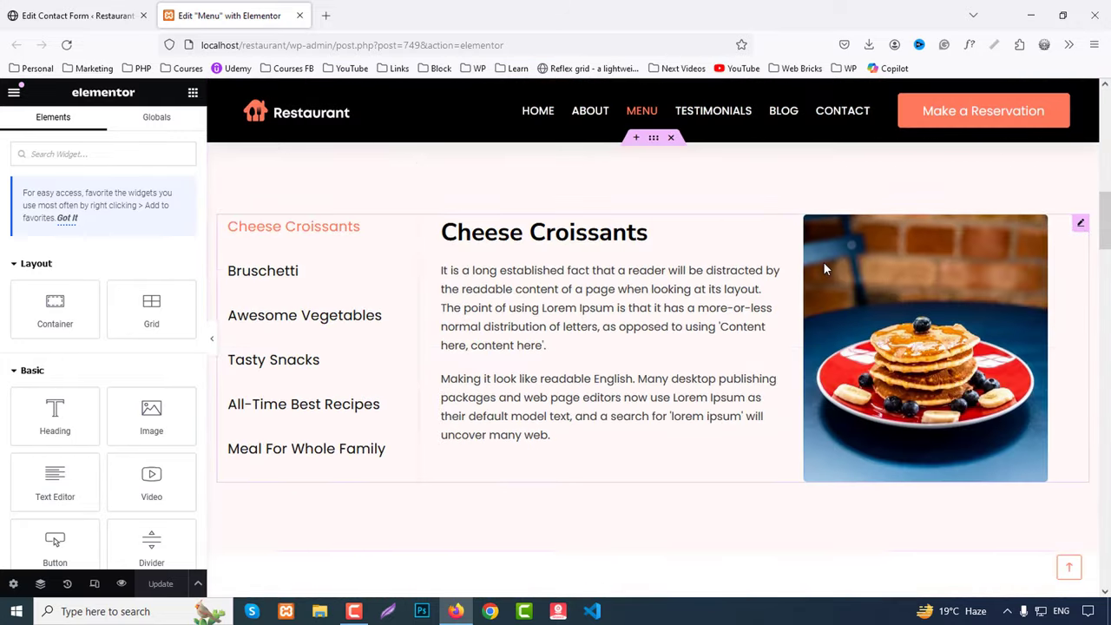
scroll(825, 269, "down", 11)
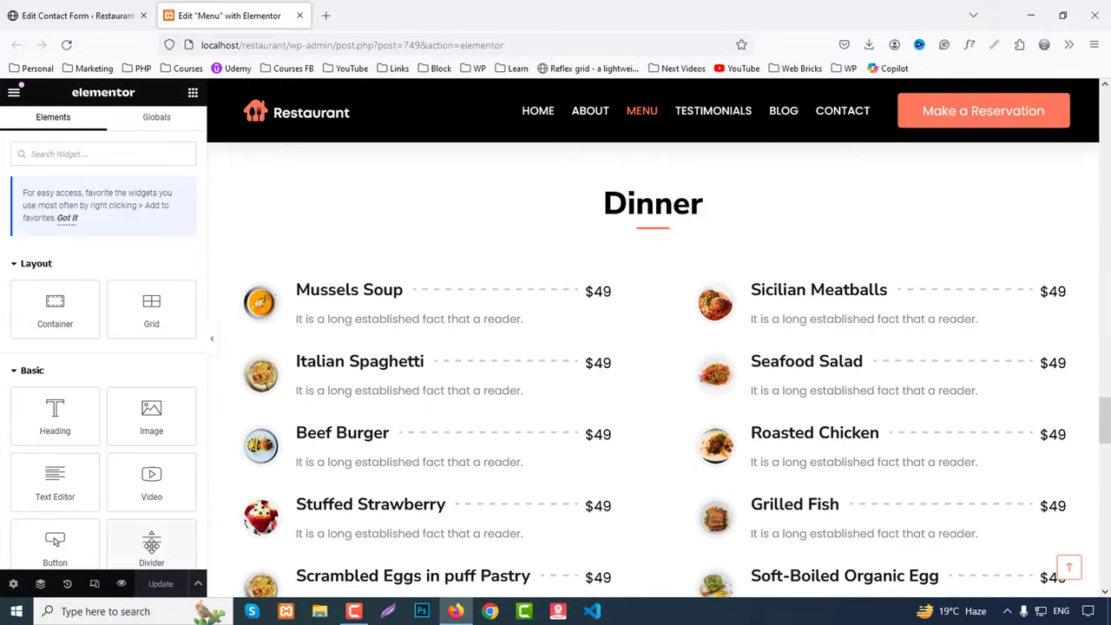
Step: Preview the Menu page at tablet size, looking over its dishes, booking banner and footer, and open and close the navigation menu
left_click(94, 583)
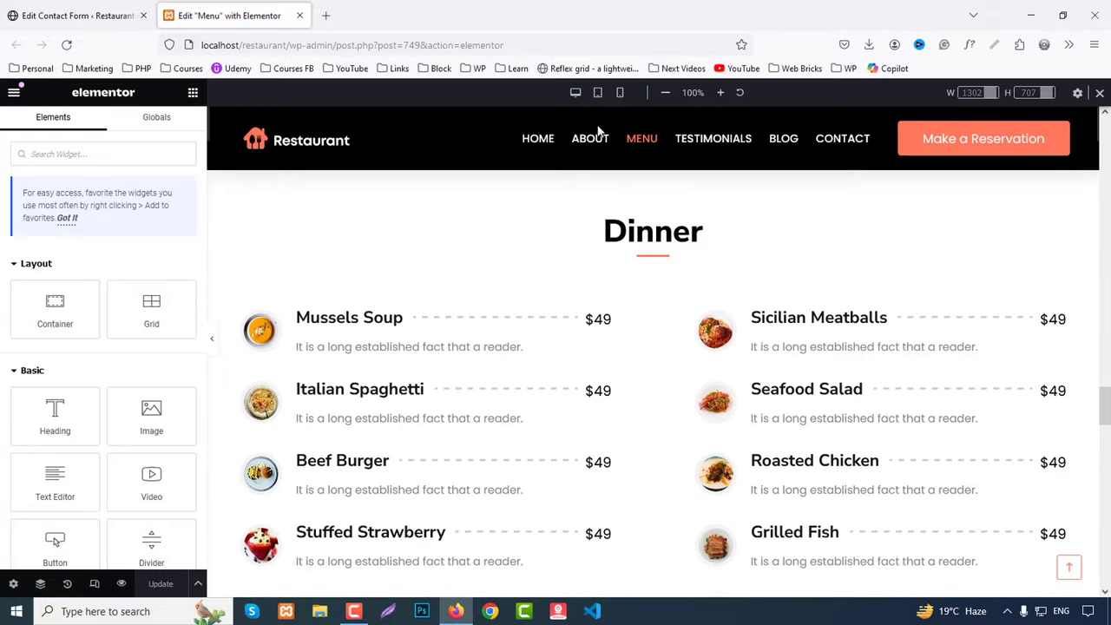
left_click(598, 93)
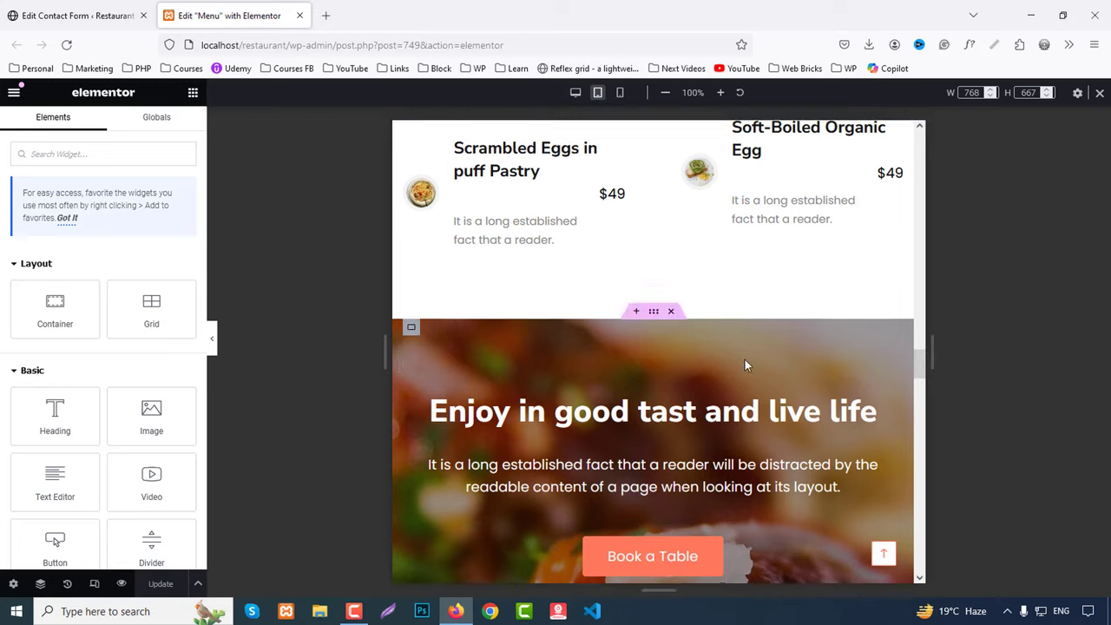
scroll(744, 365, "down", 10)
scroll(745, 360, "down", 10)
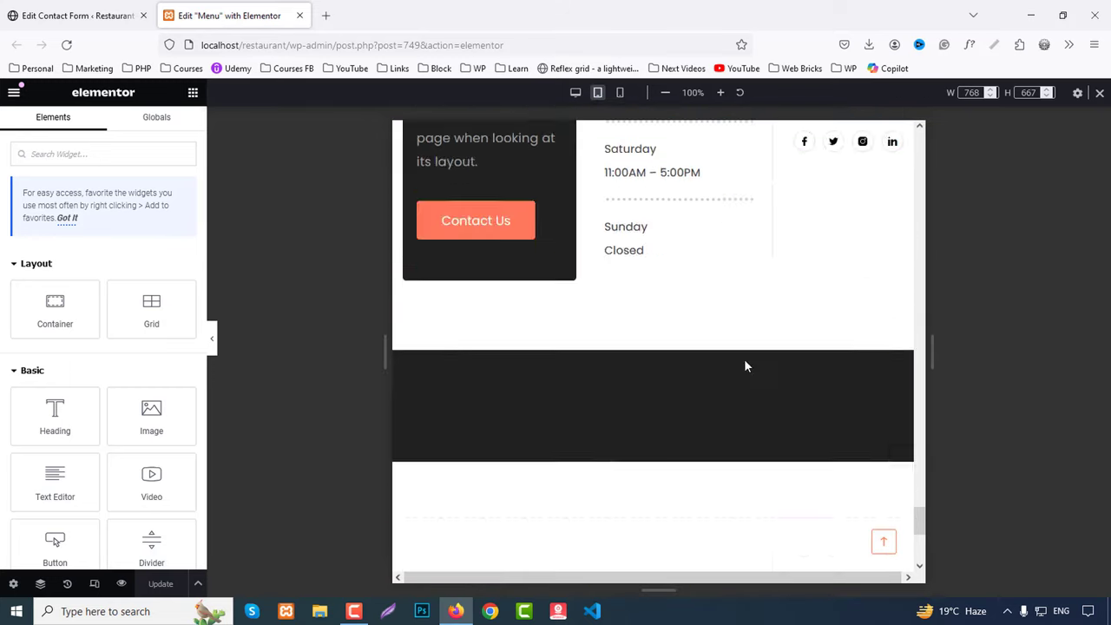
scroll(744, 359, "up", 8)
scroll(746, 359, "down", 2)
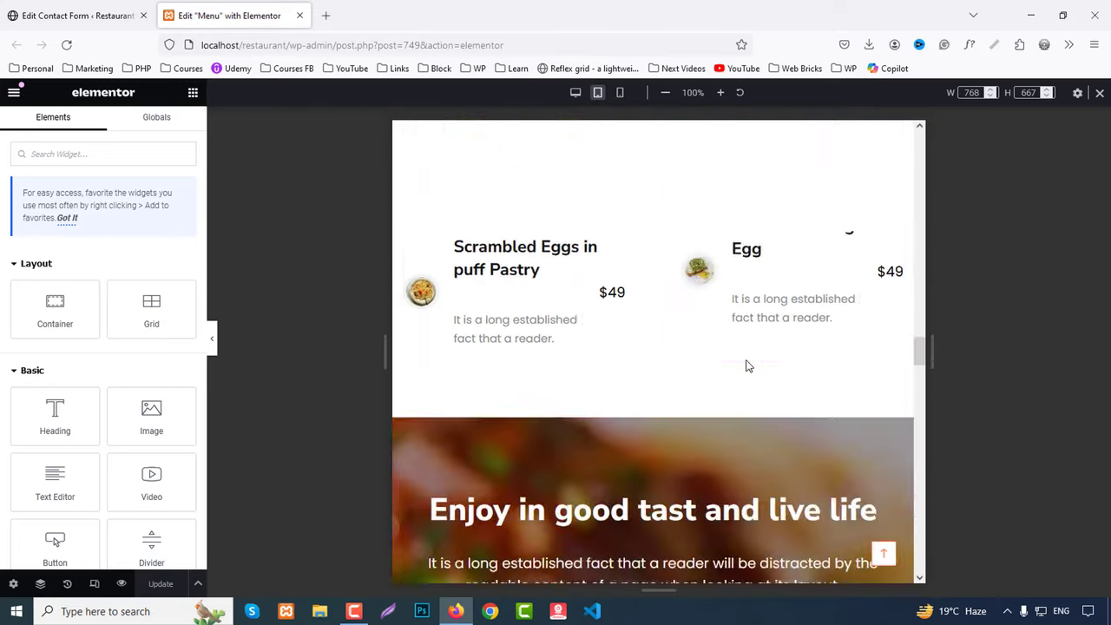
scroll(744, 365, "up", 10)
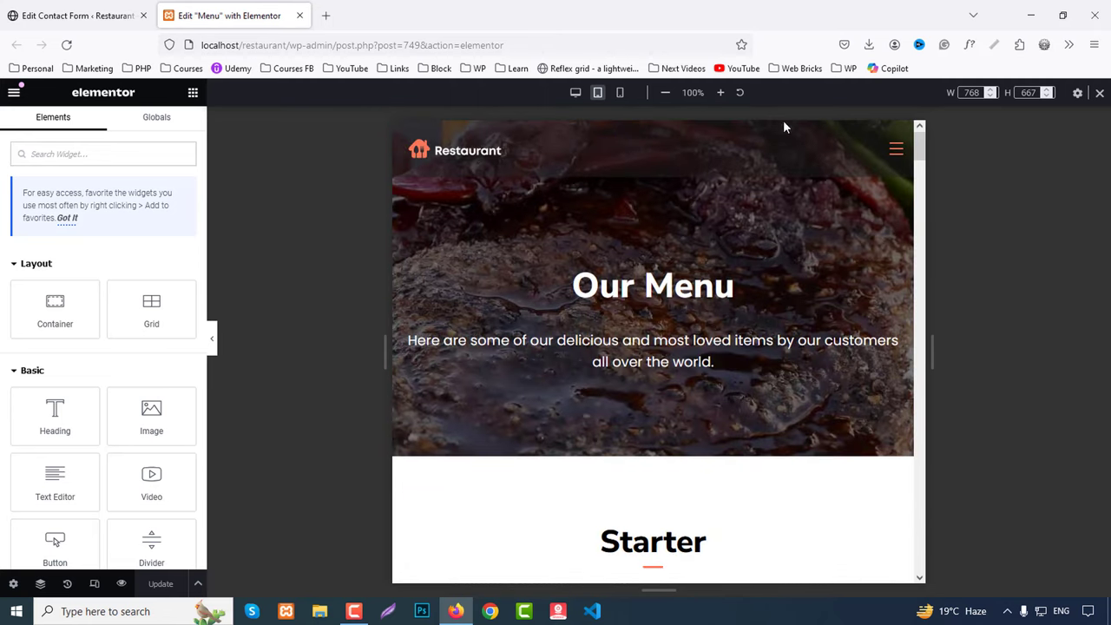
left_click(898, 156)
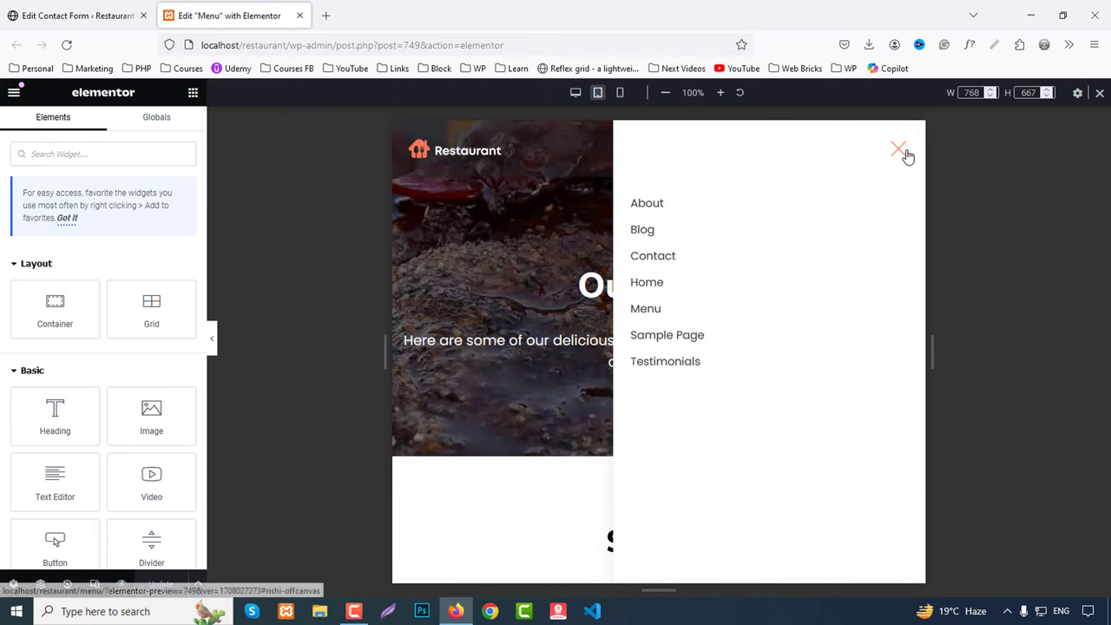
left_click(906, 153)
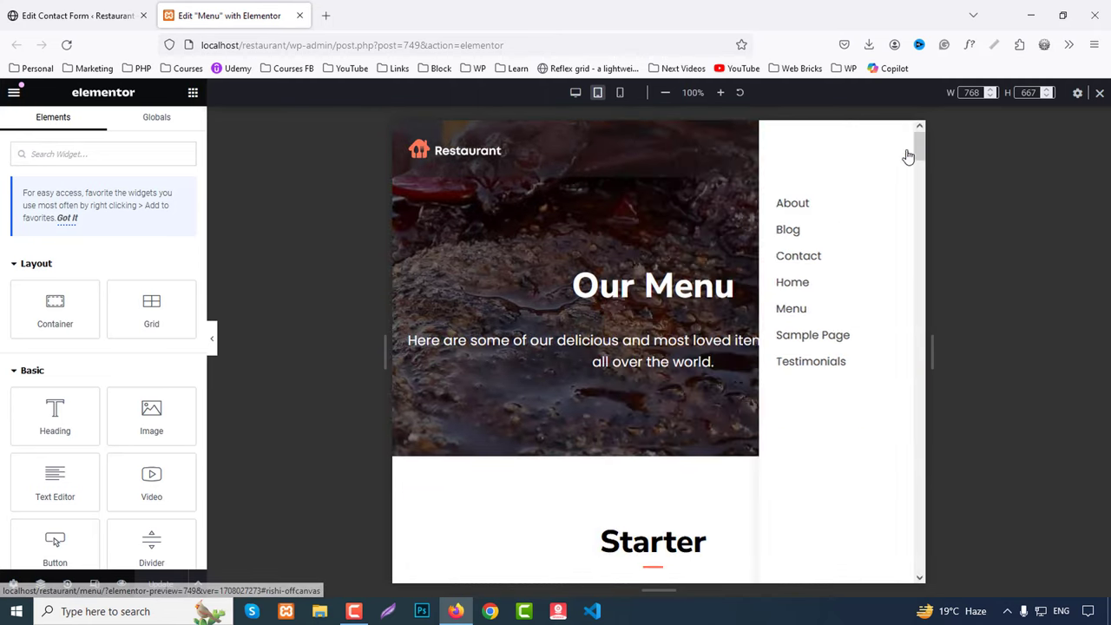
Step: Switch the Menu page to the mobile portrait preview, check its navigation menu, and leave the responsive view
left_click(621, 93)
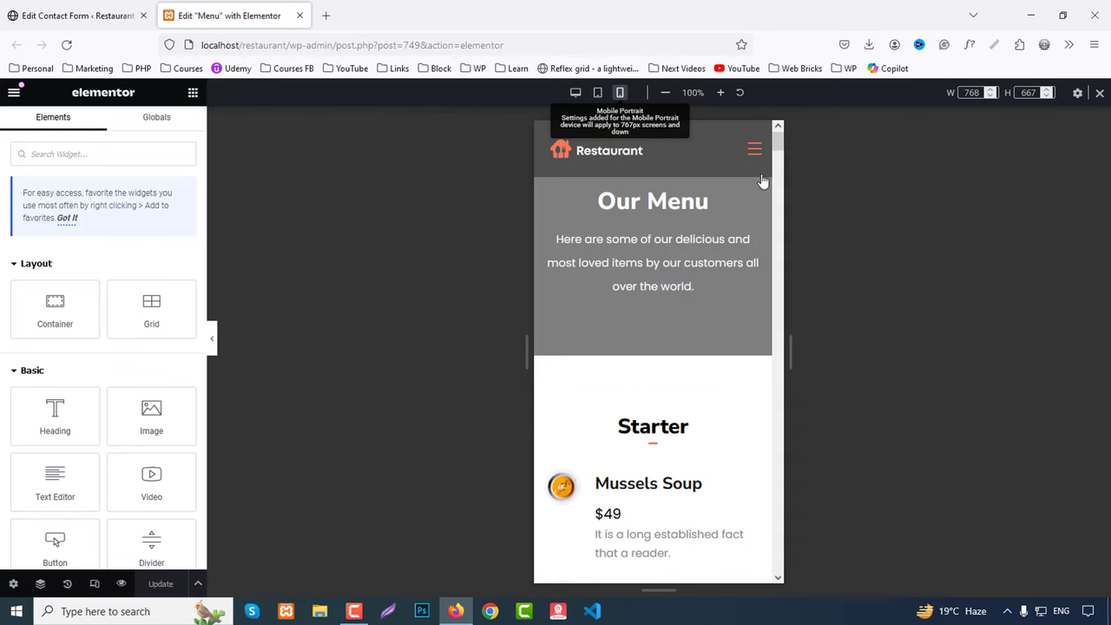
left_click(755, 150)
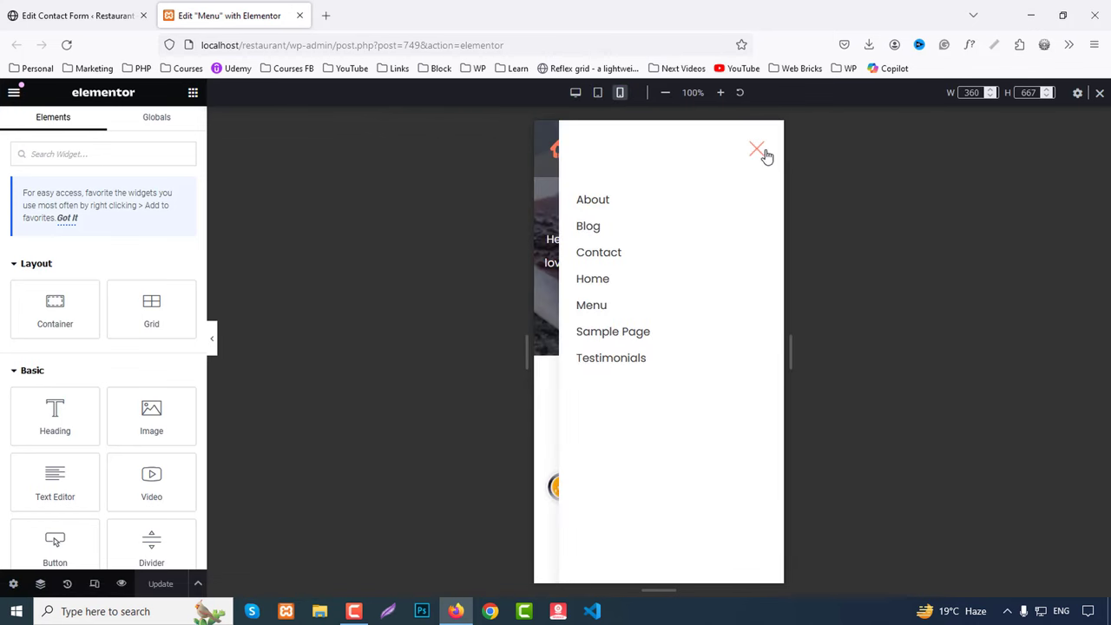
left_click(763, 155)
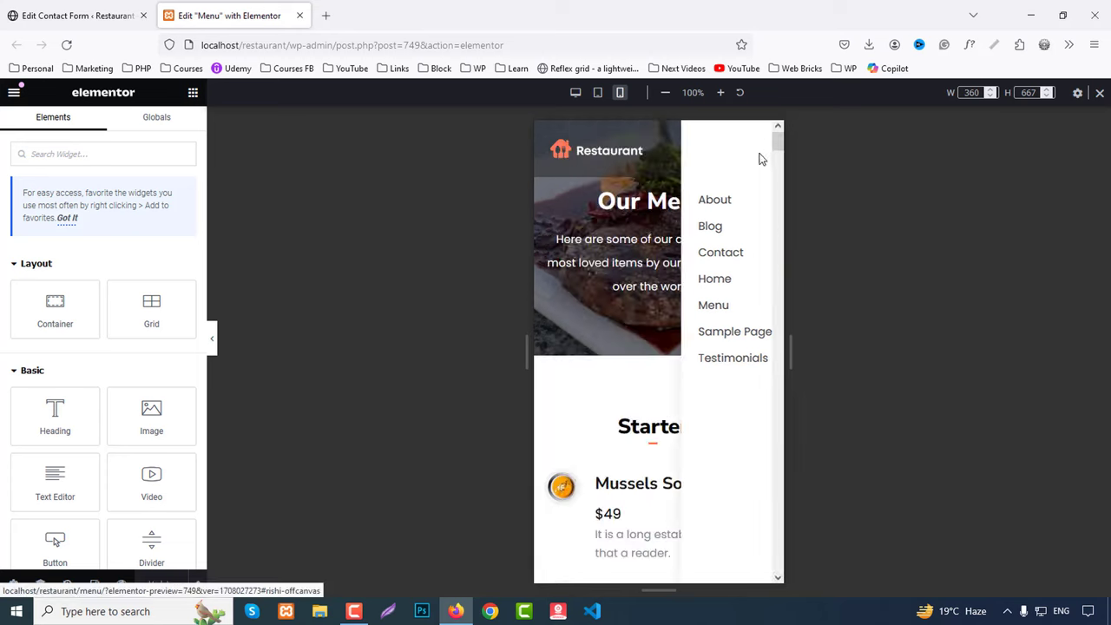
left_click(1099, 93)
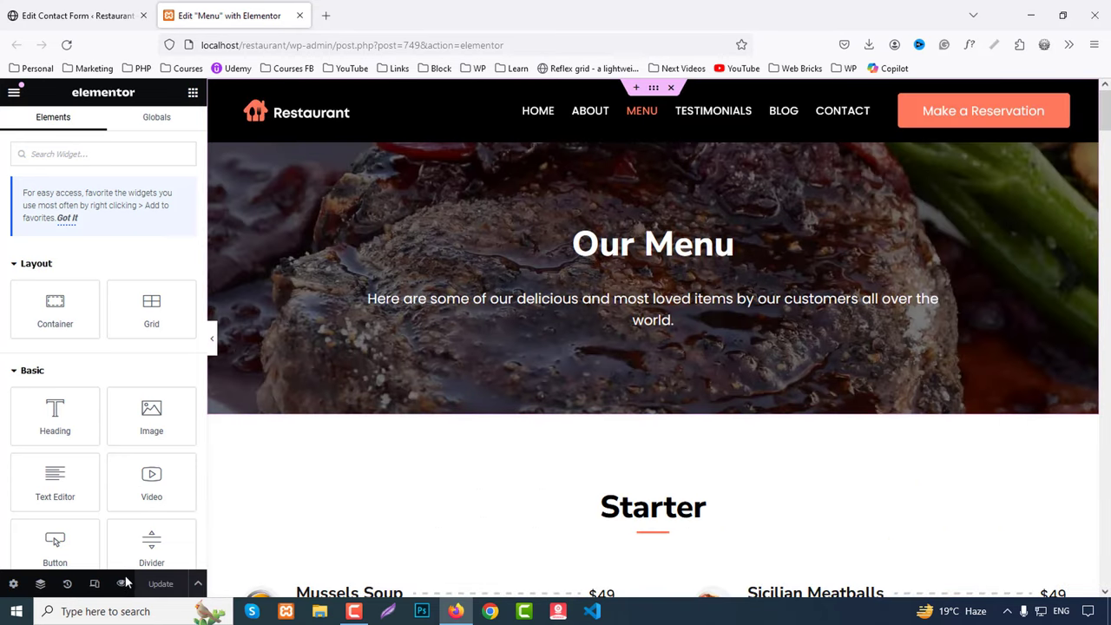
Step: Preview the Menu page on the live site, close its editor, and go to the site's home page
left_click(122, 584)
middle_click(227, 4)
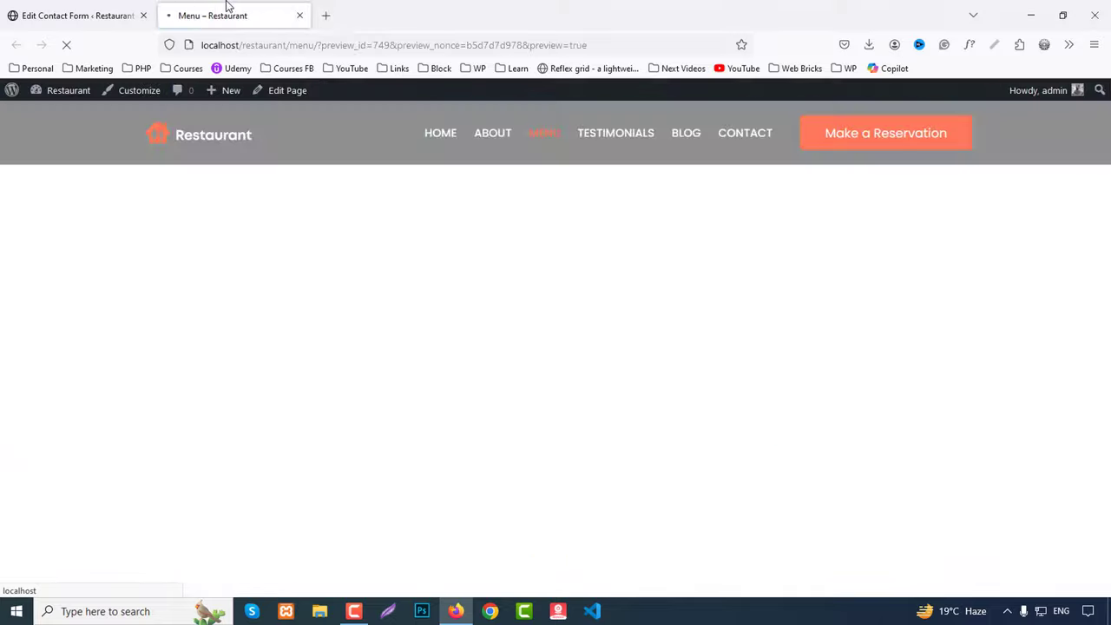
left_click(197, 143)
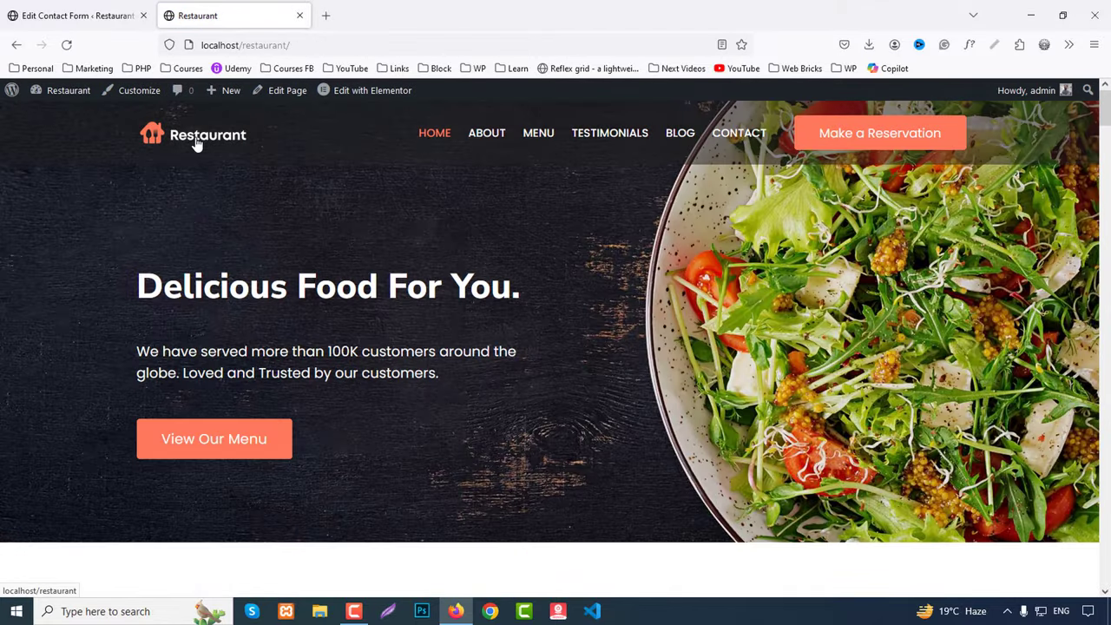